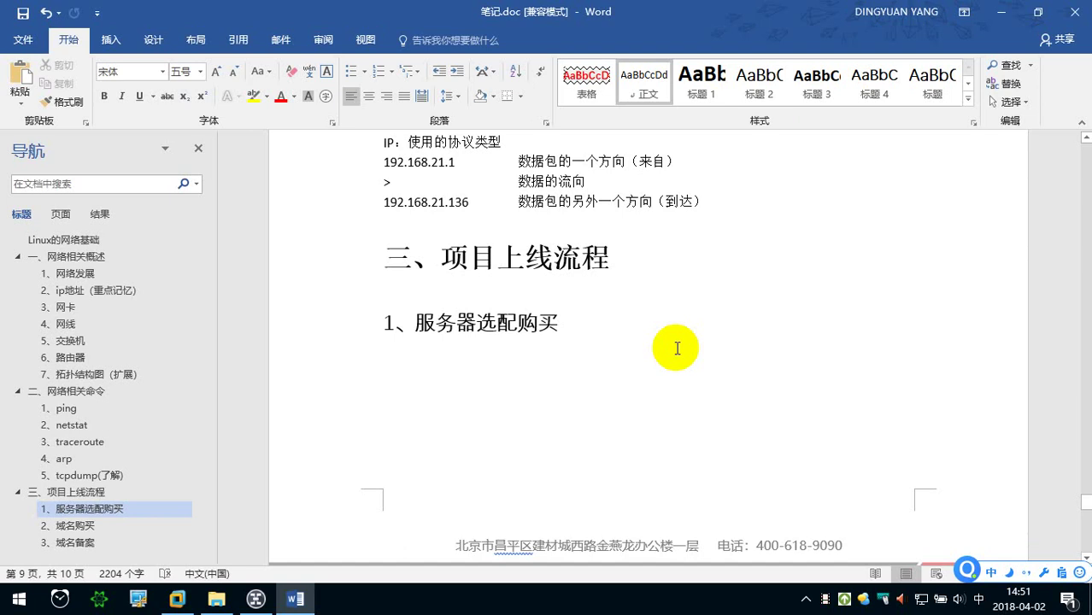
# Step: Append （必须掌握） to the end of the heading 三、项目上线流程
pyautogui.click(641, 252)
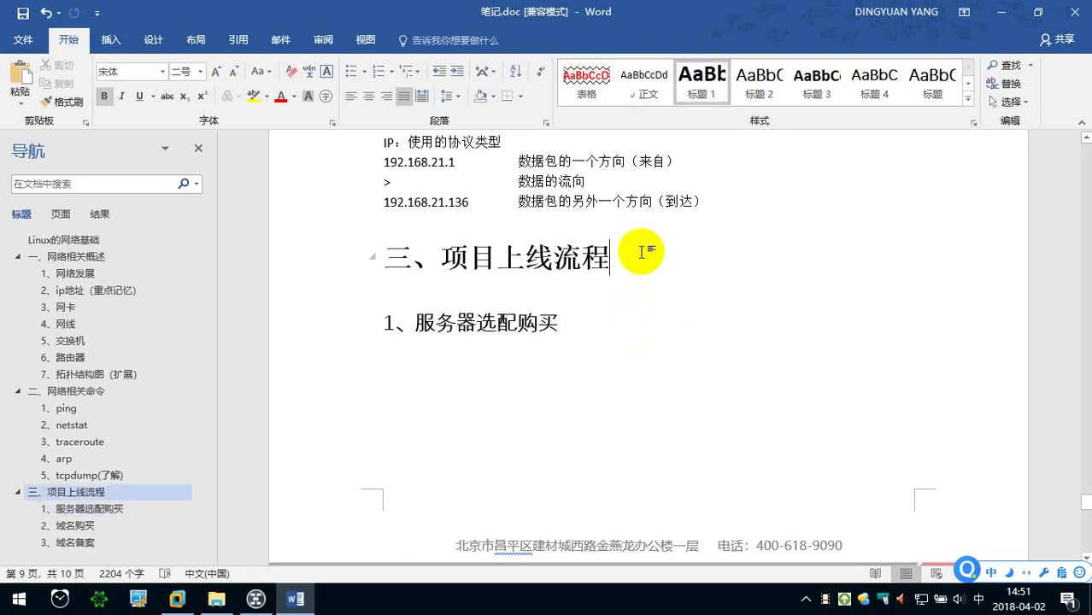
pyautogui.press('XF86AudioMute')
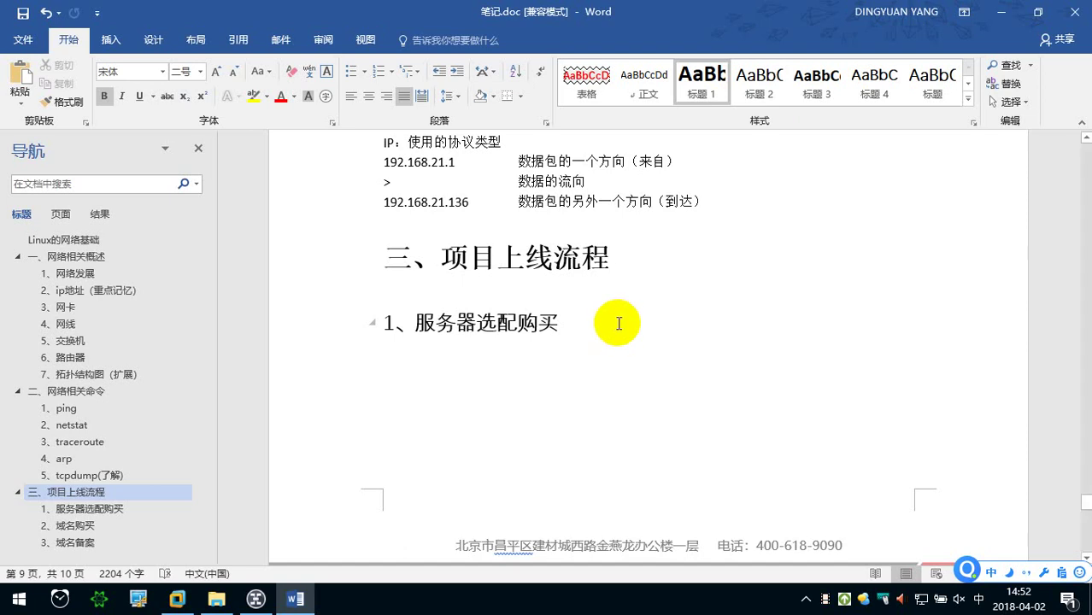
pyautogui.write('(bixu')
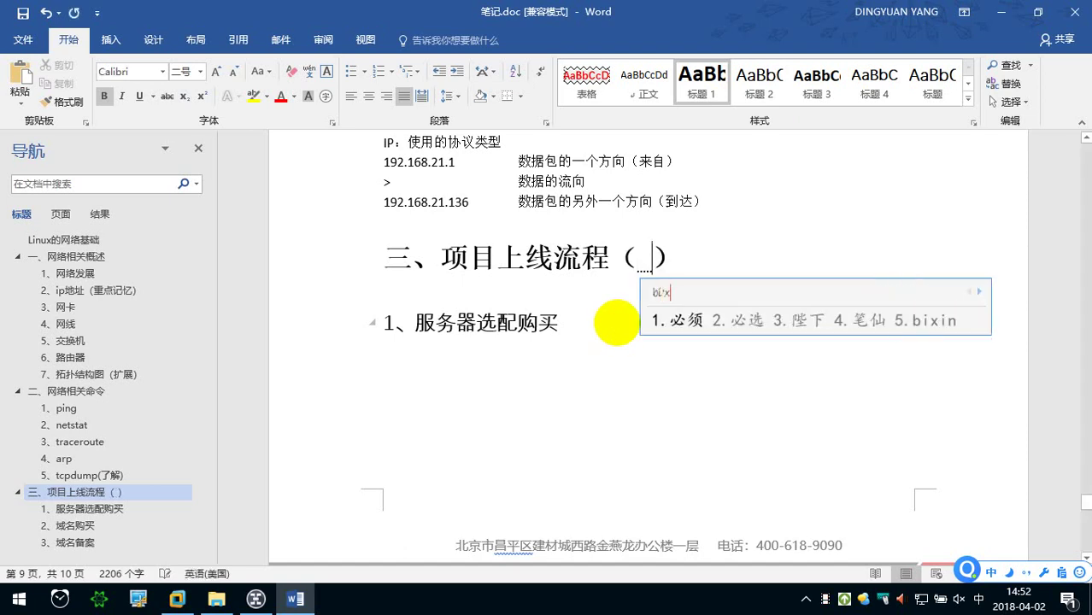
pyautogui.press('space')
pyautogui.write("zhang'wo")
pyautogui.press('space')
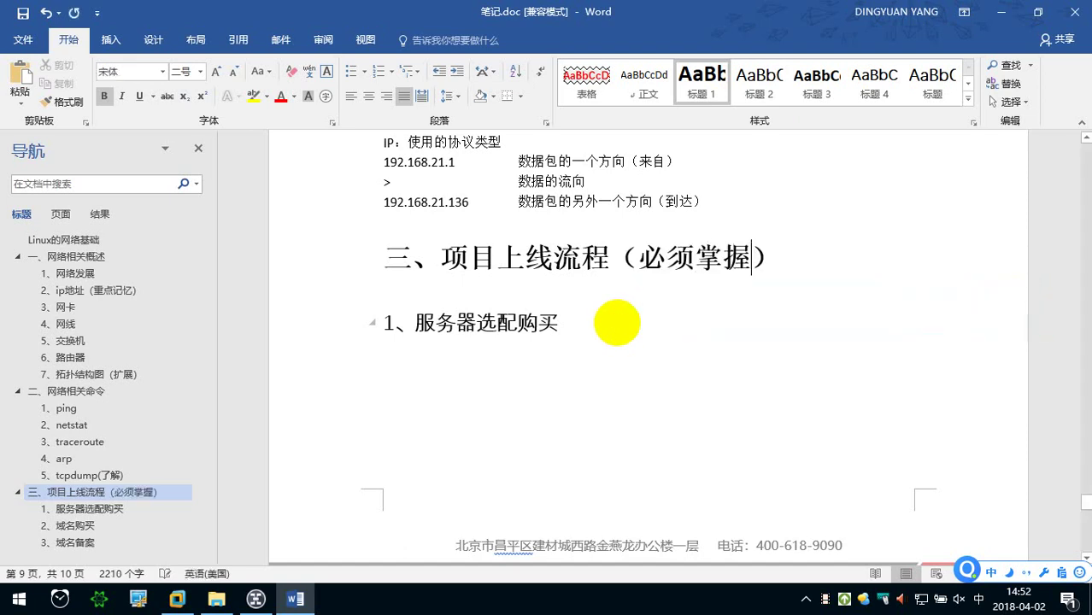
pyautogui.click(562, 344)
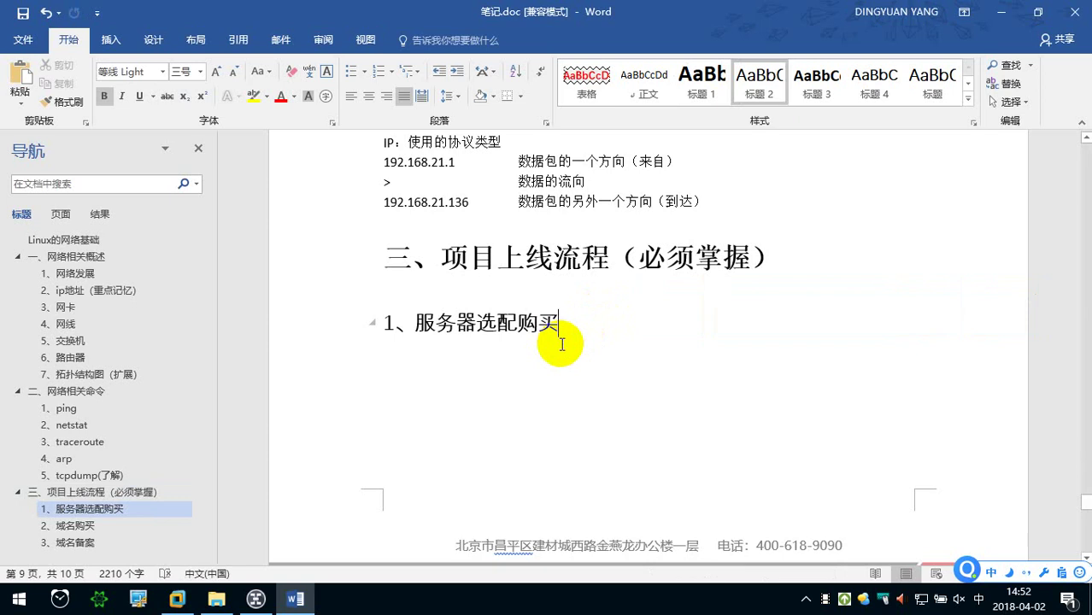
# Step: Add the body line 项目上线服务器必须是外网服务器。 under 1、服务器选配购买, then start a new line
pyautogui.scroll(-1, 495, 337)
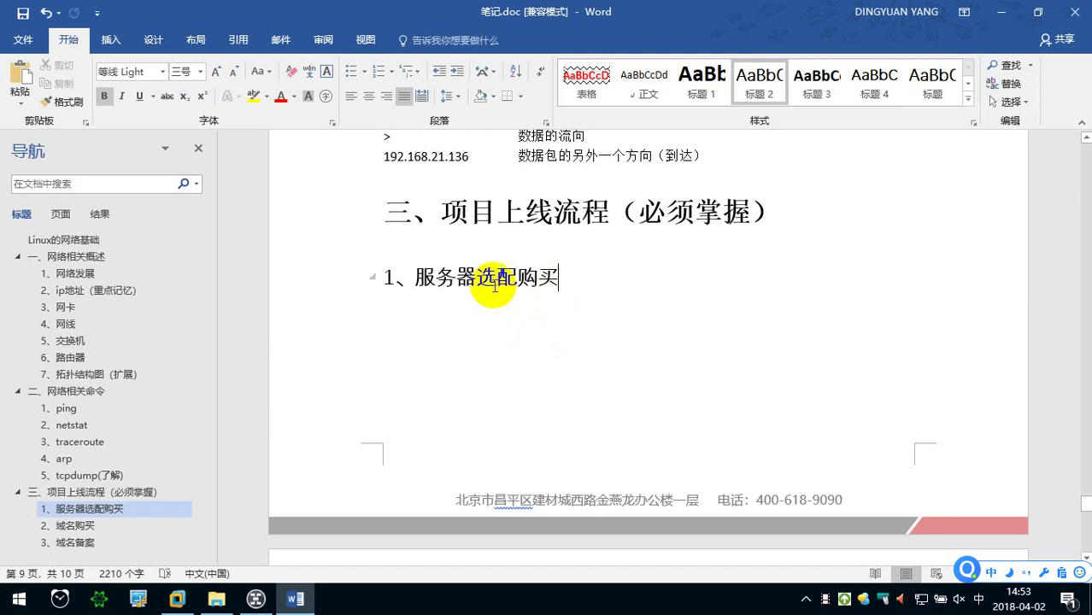
pyautogui.press('Return')
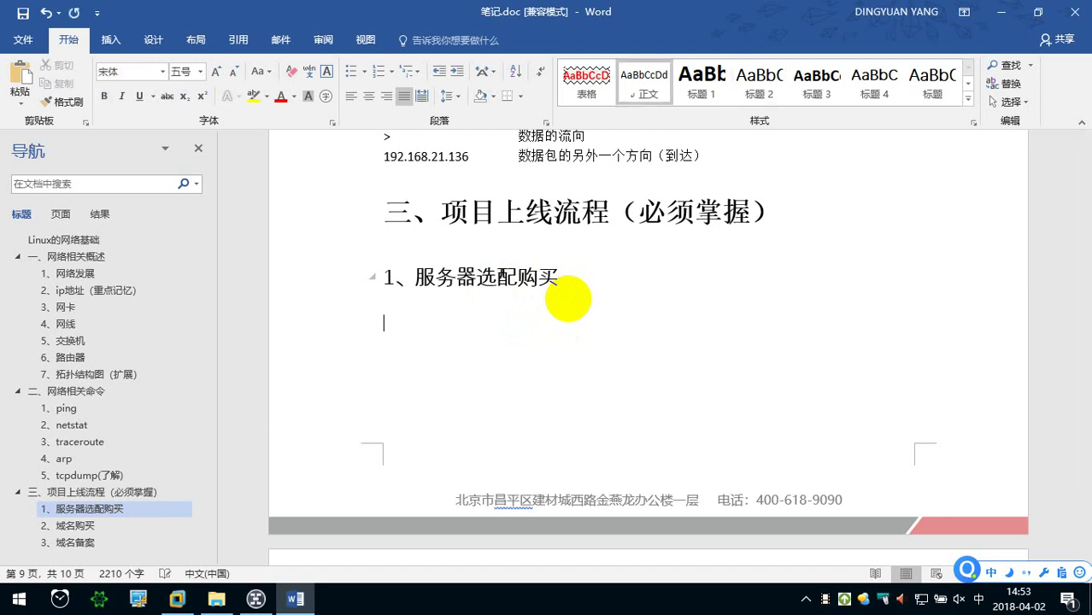
pyautogui.write("fu'wa")
pyautogui.press('space')
pyautogui.press('BackSpace')
pyautogui.press('BackSpace')
pyautogui.press('BackSpace')
pyautogui.write('xiangmu shangxian fuwuqi bixu sh waiwang')
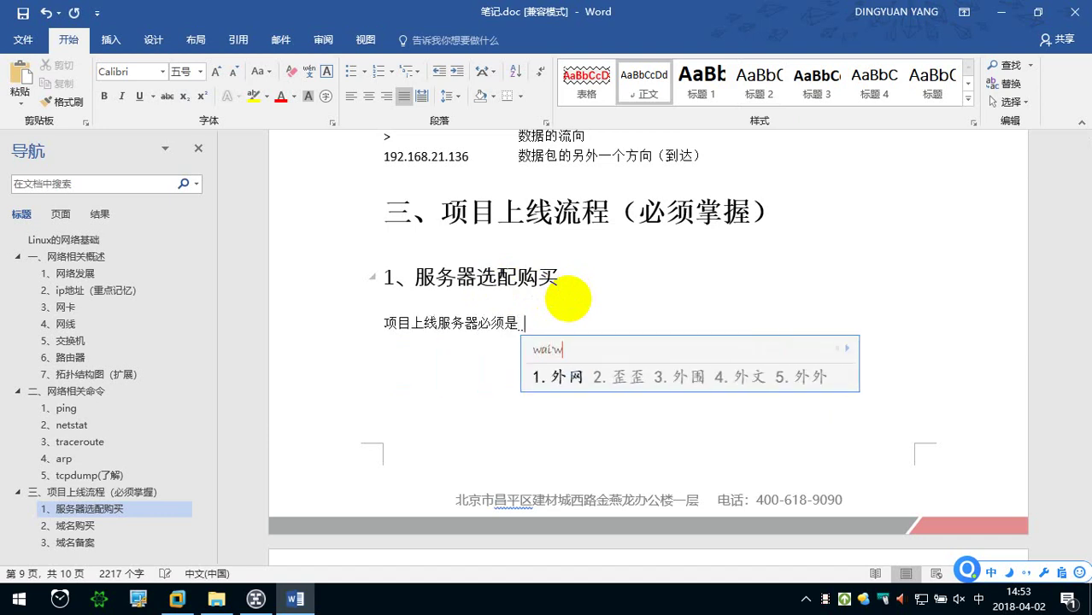
pyautogui.write(' fuwuqi .')
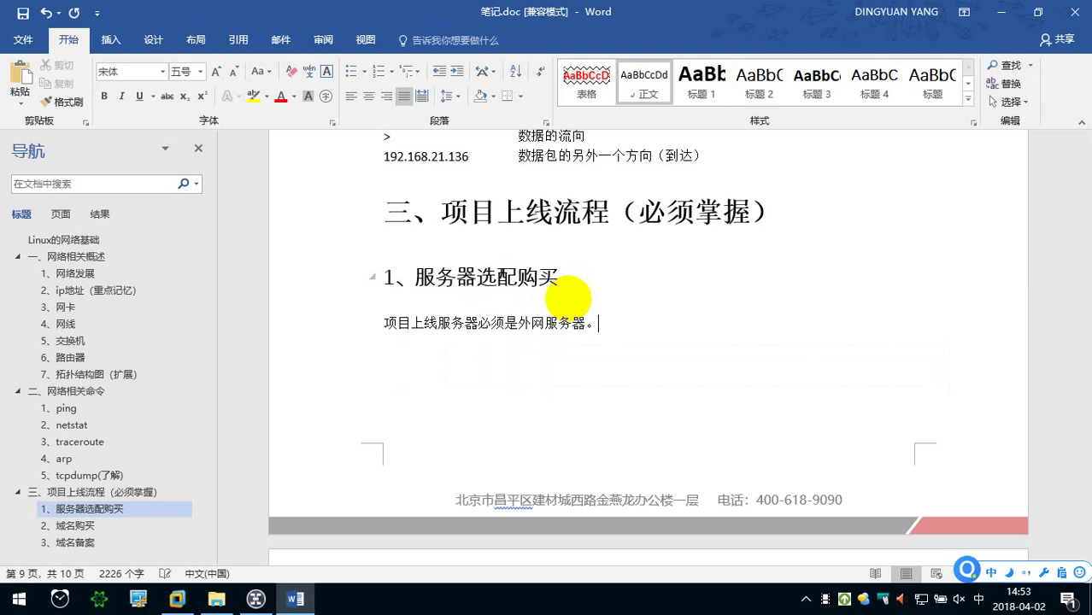
pyautogui.press('Return')
pyautogui.press('Return')
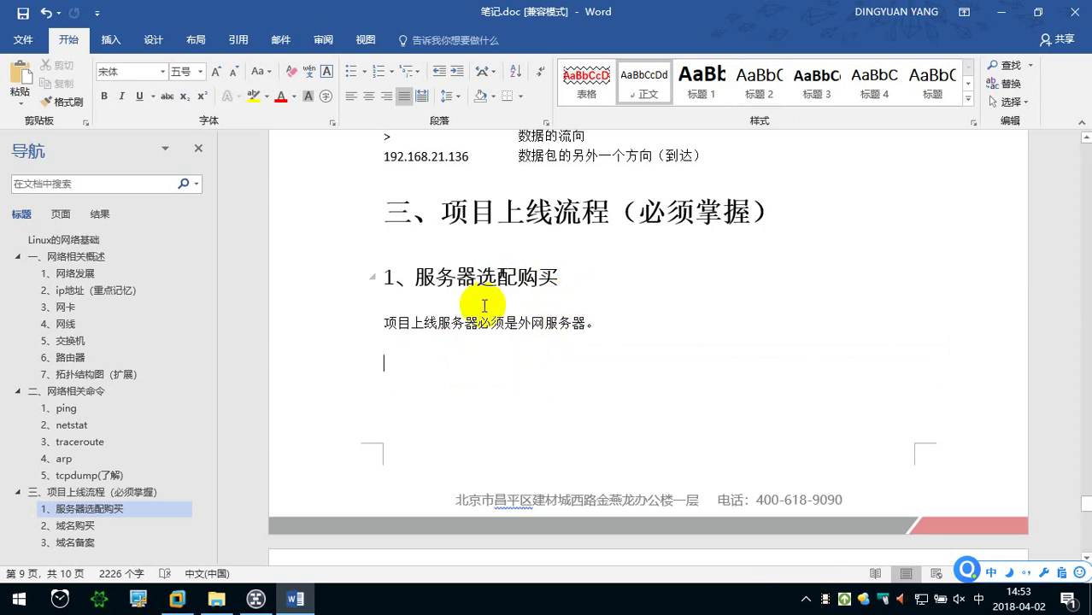
# Step: Type 一般服务器有2种情况：购买真实服务器、购买云服务器。 on the empty line and save
pyautogui.scroll(-1, 487, 299)
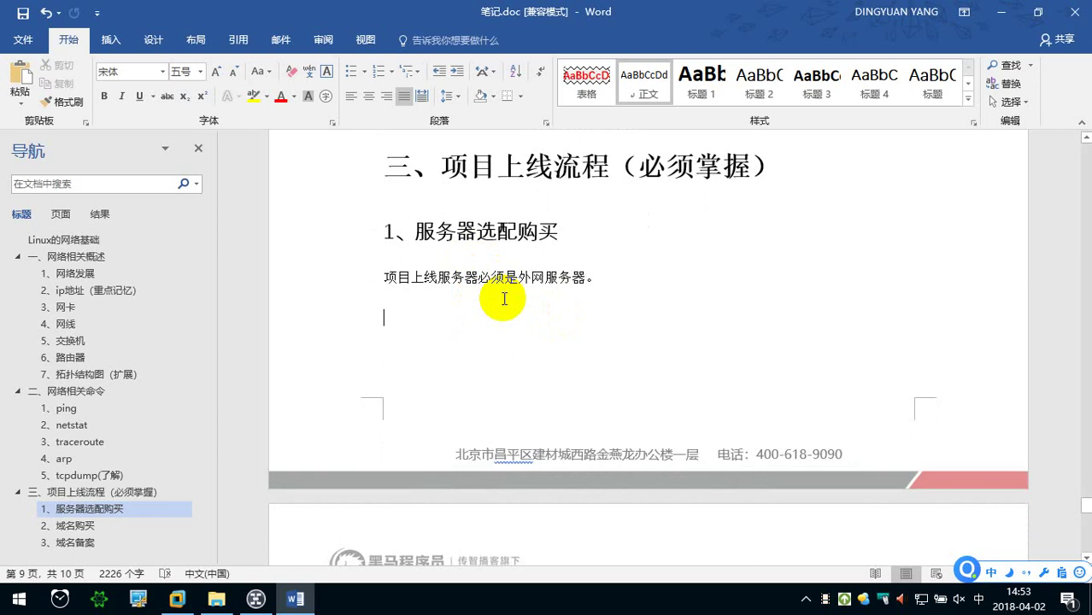
pyautogui.scroll(-2, 504, 299)
pyautogui.scroll(2, 505, 299)
pyautogui.write('一般')
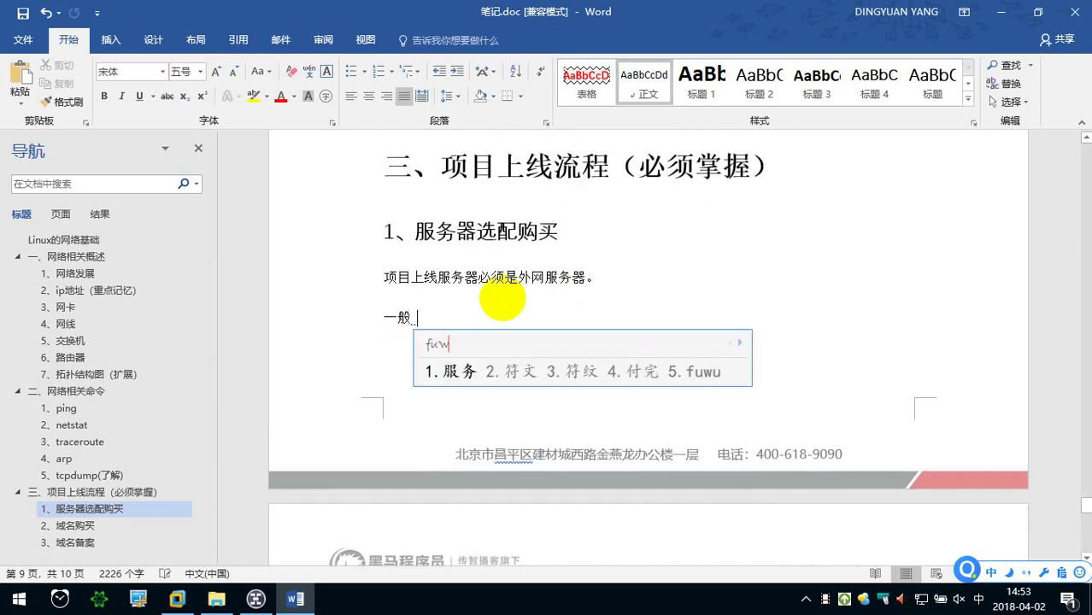
pyautogui.write('服务器有2中')
pyautogui.press('BackSpace')
pyautogui.write('种情况：')
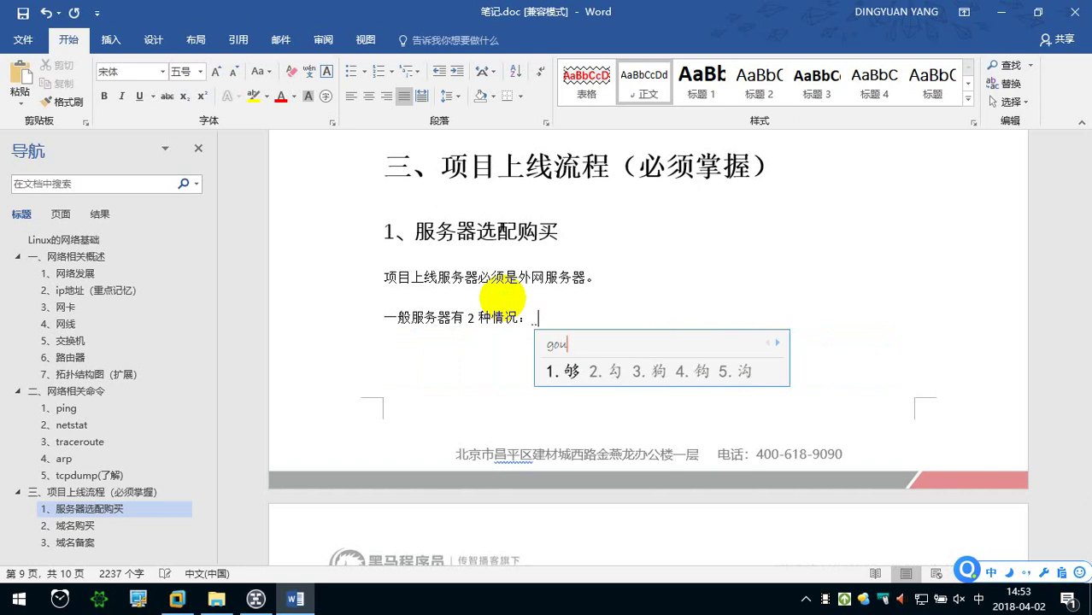
pyautogui.write('购买')
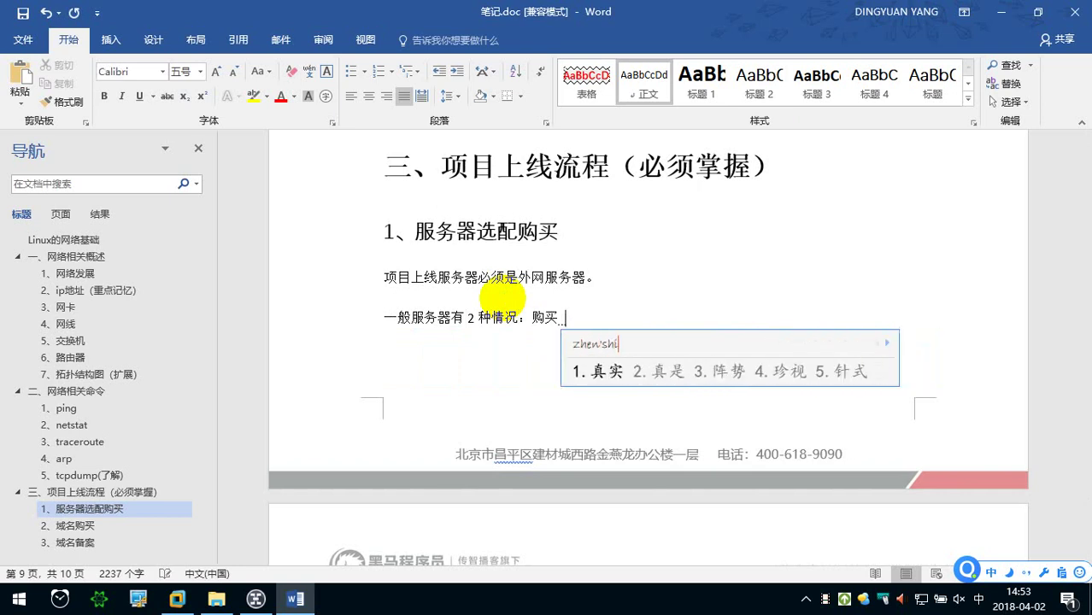
pyautogui.write('真实服务器、')
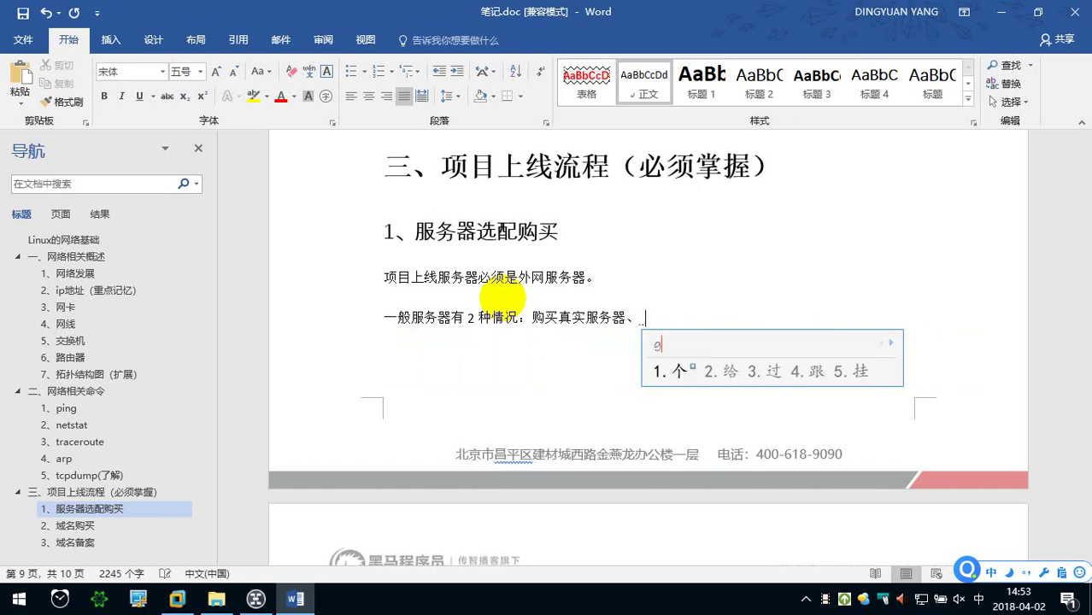
pyautogui.write('购买云')
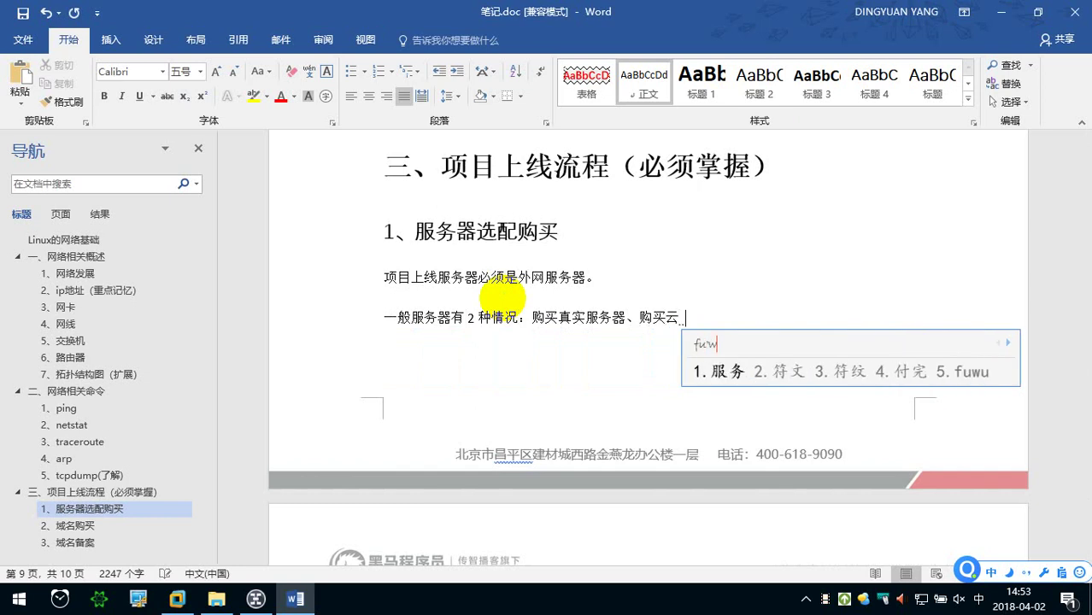
pyautogui.write('服务器。')
pyautogui.press('Return')
pyautogui.hotkey('ctrl', 's')
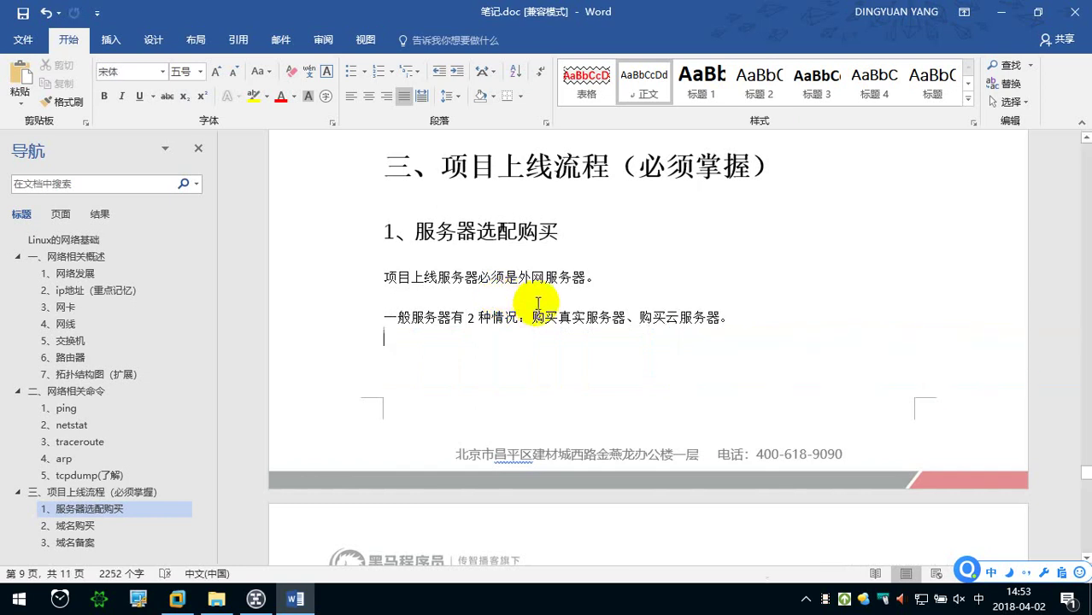
pyautogui.scroll(-1, 538, 303)
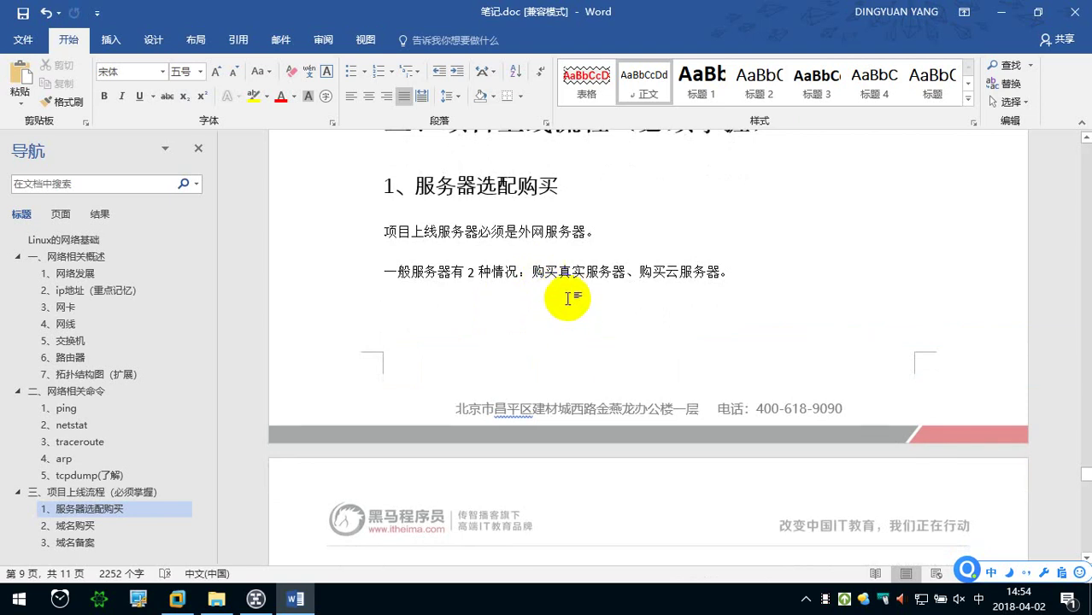
# Step: Format the phrase 购买云服务器 in the second body line as bold red text
pyautogui.moveTo(638, 272); pyautogui.dragTo(722, 272)
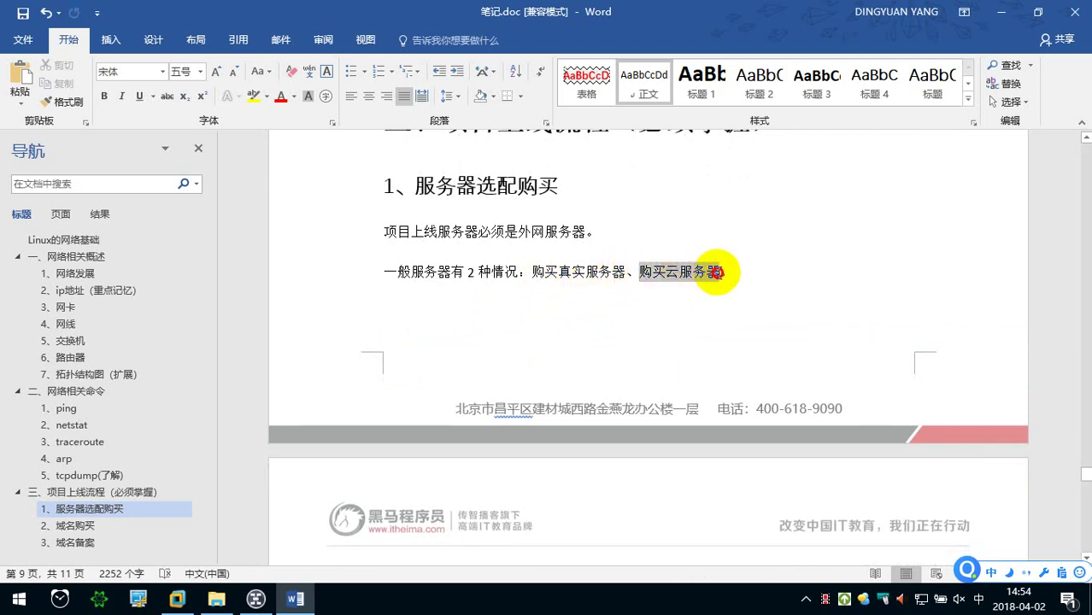
pyautogui.click(103, 96)
pyautogui.click(294, 95)
pyautogui.click(286, 111)
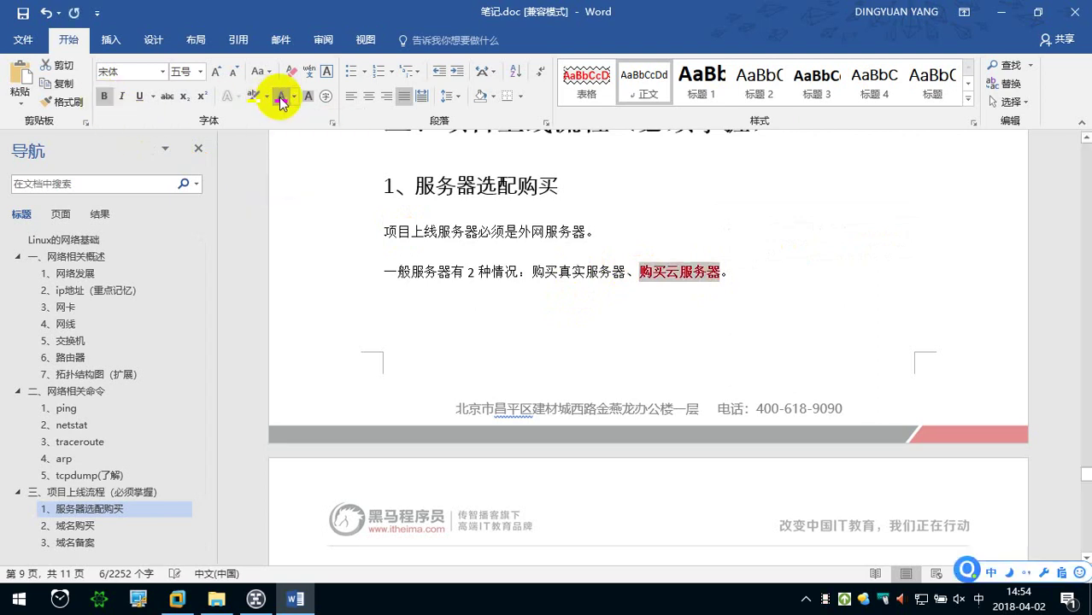
pyautogui.click(441, 318)
pyautogui.click(441, 318)
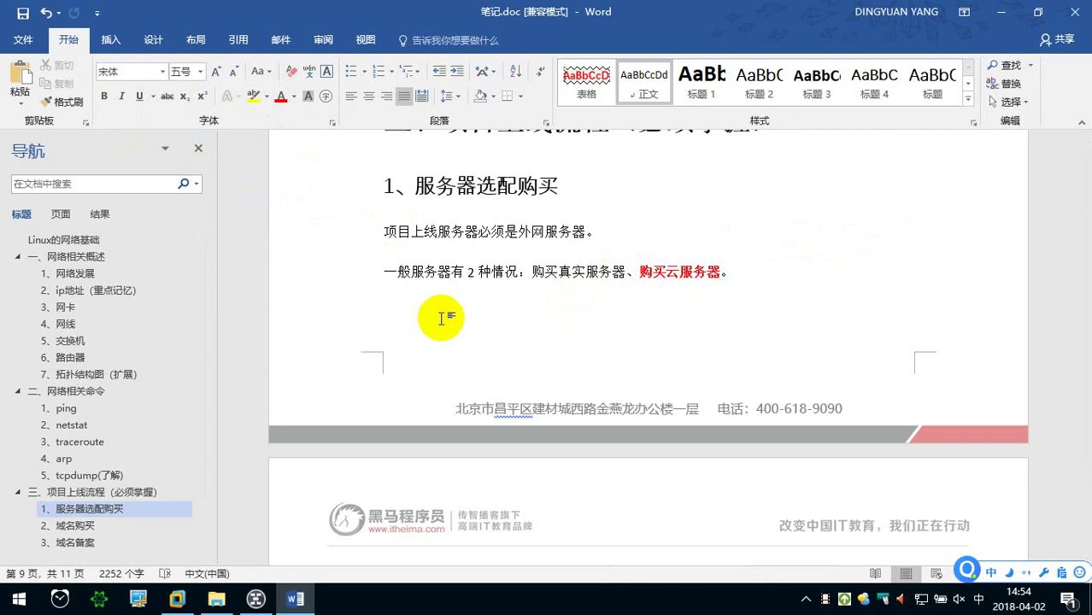
# Step: Type 购买真实服务器一次性成本过高 on the empty line
pyautogui.write('goumai')
pyautogui.press('space')
pyautogui.write("zhen'sh")
pyautogui.press('space')
pyautogui.write('fuwu')
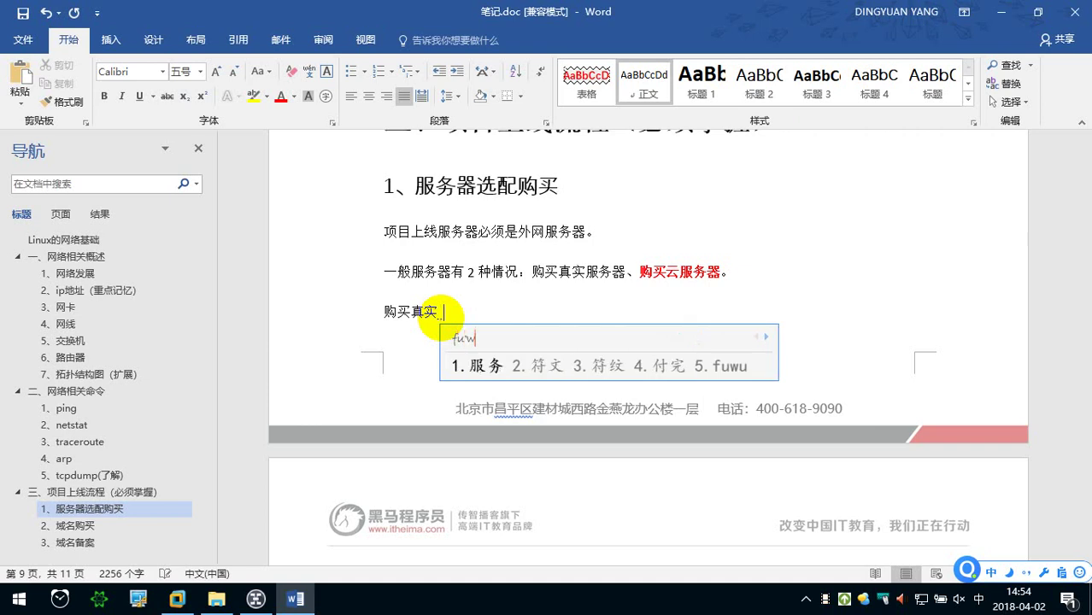
pyautogui.write('qi')
pyautogui.press('space')
pyautogui.write('yicixing')
pyautogui.press('space')
pyautogui.write('chengben')
pyautogui.press('space')
pyautogui.write('guogao')
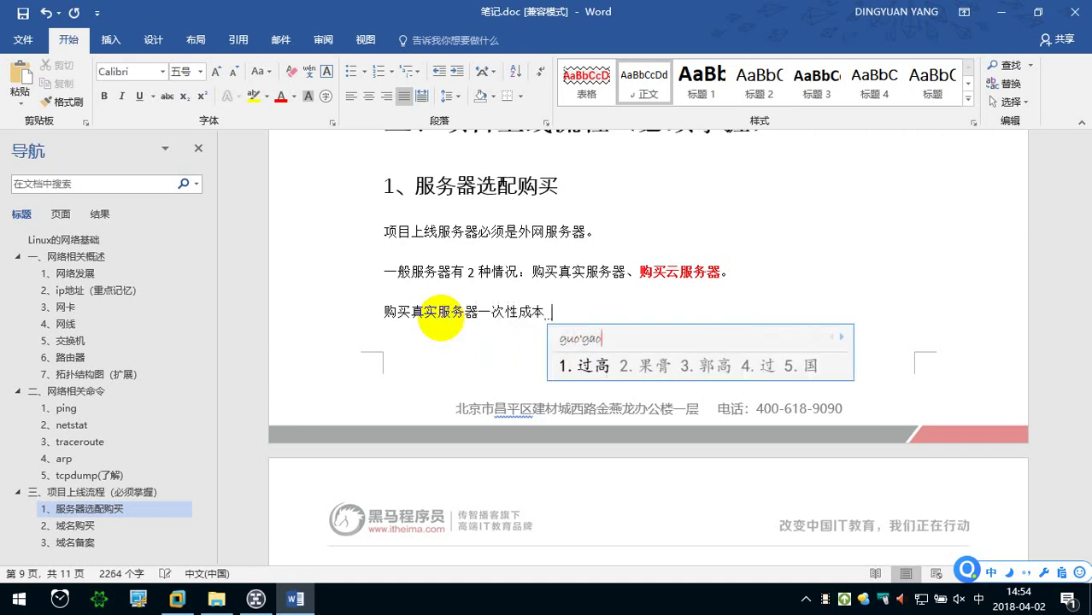
pyautogui.press('space')
pyautogui.write('。')
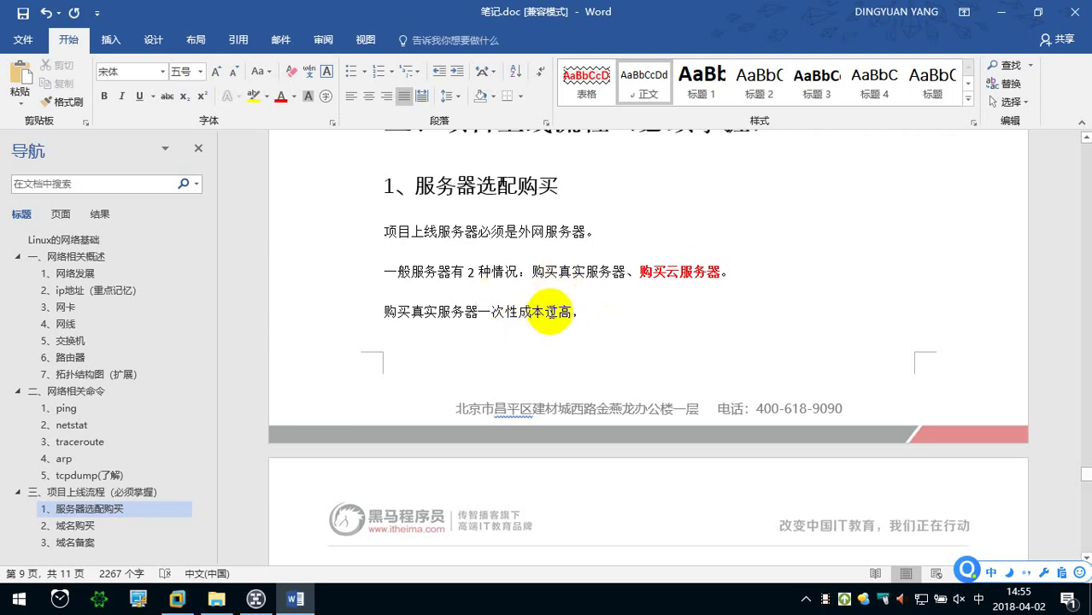
# Step: Finish the sentence with ，所以现在基本都是选择云服务器。 and start a new line
pyautogui.press('BackSpace')
pyautogui.write('，')
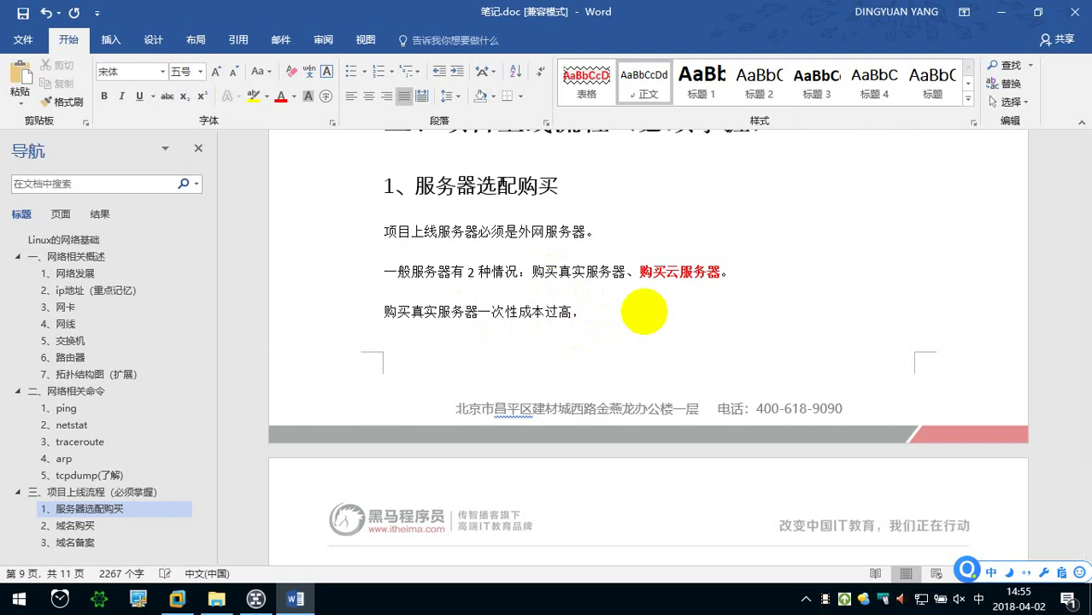
pyautogui.write("suo'x")
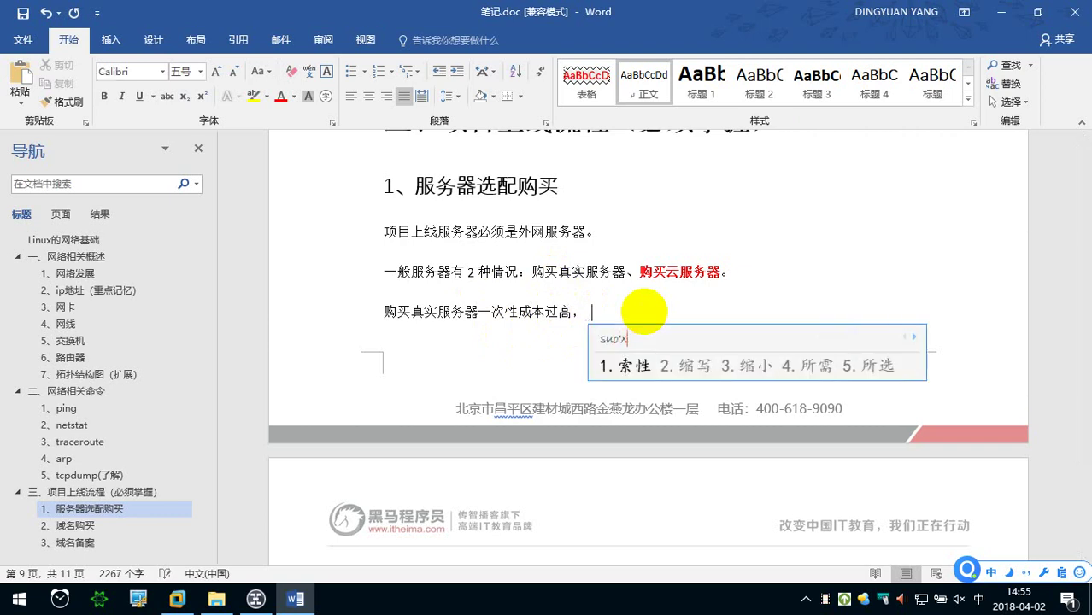
pyautogui.press('BackSpace')
pyautogui.write('y')
pyautogui.press('space')
pyautogui.write('xianz')
pyautogui.press('space')
pyautogui.write('jib')
pyautogui.press('space')
pyautogui.write('doushi')
pyautogui.press('space')
pyautogui.write('xuanze')
pyautogui.press('space')
pyautogui.write("yun'fu'wa")
pyautogui.press('space')
pyautogui.write('。')
pyautogui.press('Return')
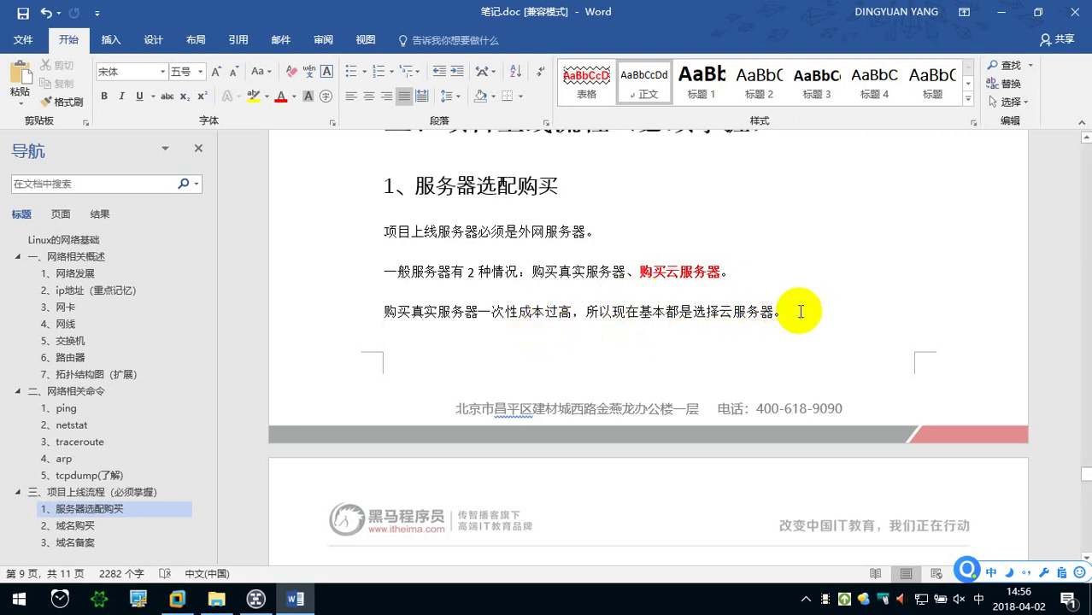
# Step: Begin the line 云服务的厂商： at the top of the next page
pyautogui.press('Return')
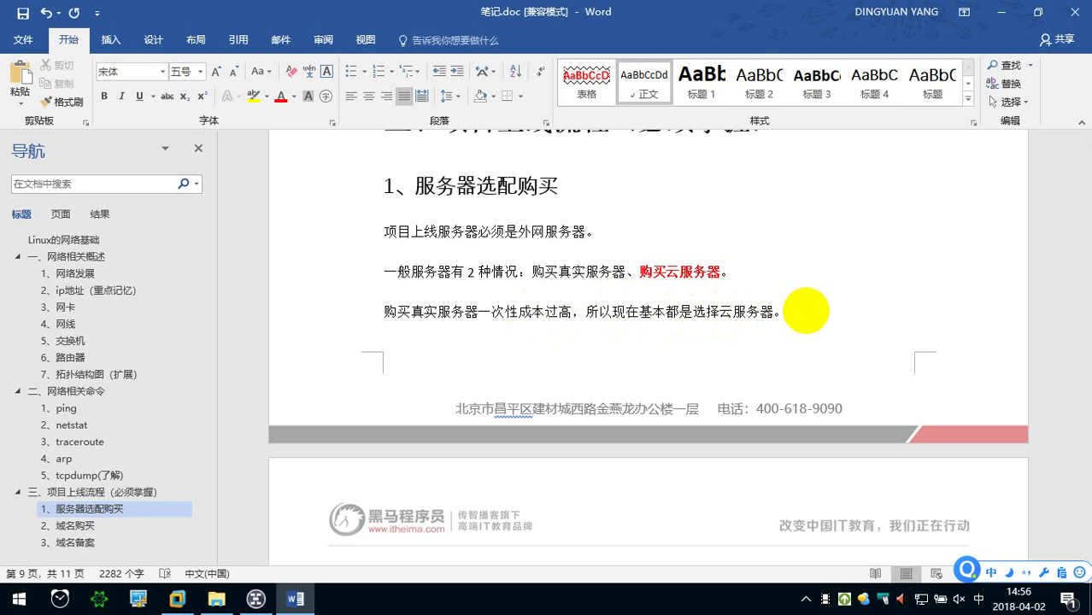
pyautogui.write('y')
pyautogui.press('BackSpace')
pyautogui.write('yunfu')
pyautogui.press('BackSpace')
pyautogui.write('uwu')
pyautogui.press('space')
pyautogui.write('d')
pyautogui.press('space')
pyautogui.write('changs2')
pyautogui.write('：')
# Step: List 阿里云、腾讯云 as the first cloud vendors after 云服务的厂商：
pyautogui.scroll(-1, 619, 354)
pyautogui.scroll(-2, 619, 355)
pyautogui.scroll(-1, 519, 370)
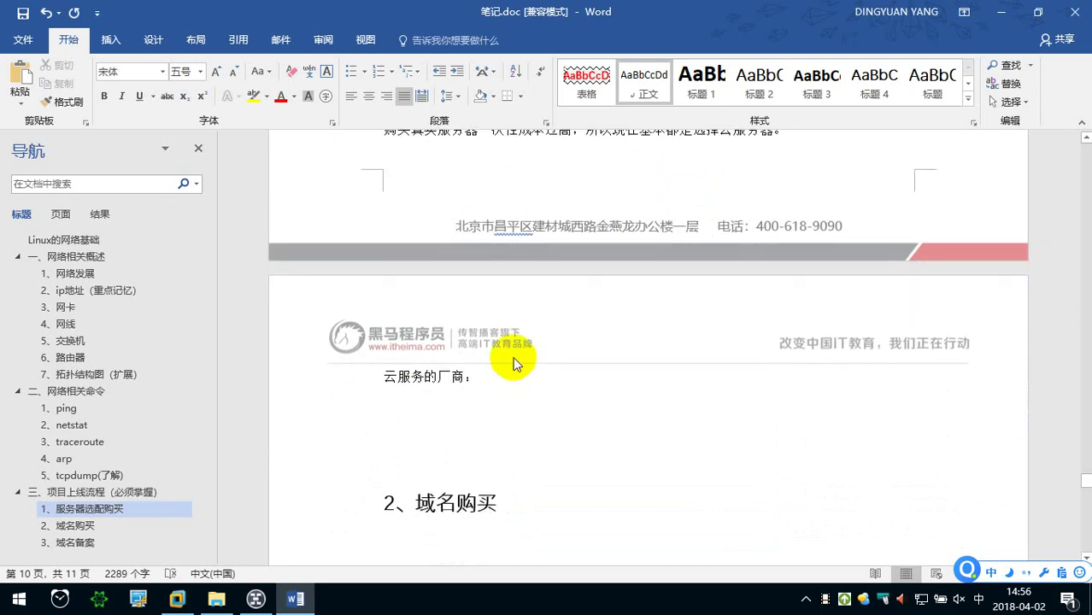
pyautogui.scroll(-1, 514, 363)
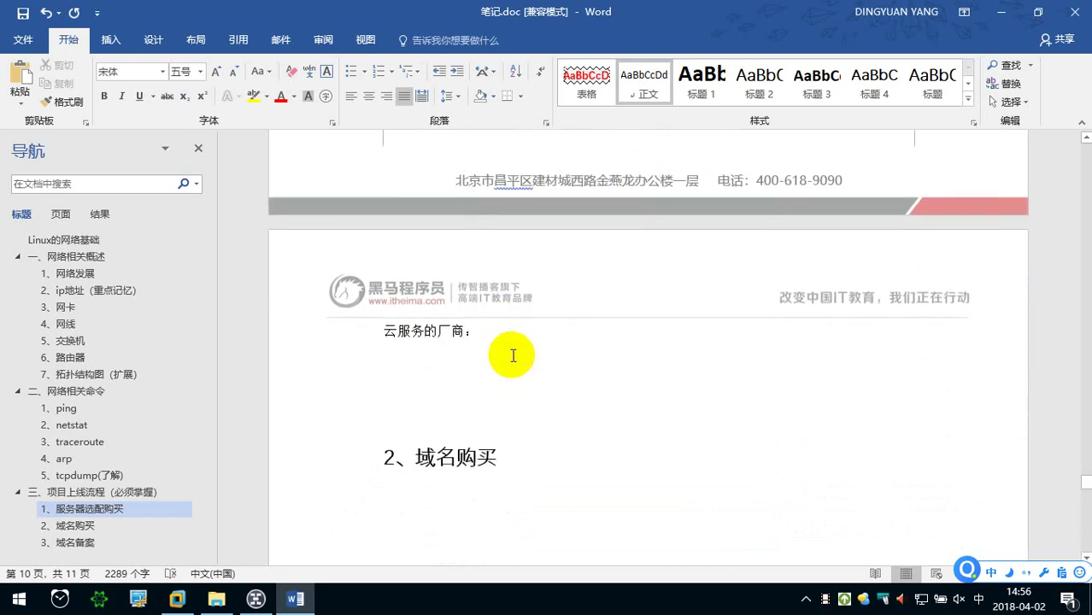
pyautogui.write("a'li'yun")
pyautogui.press('space')
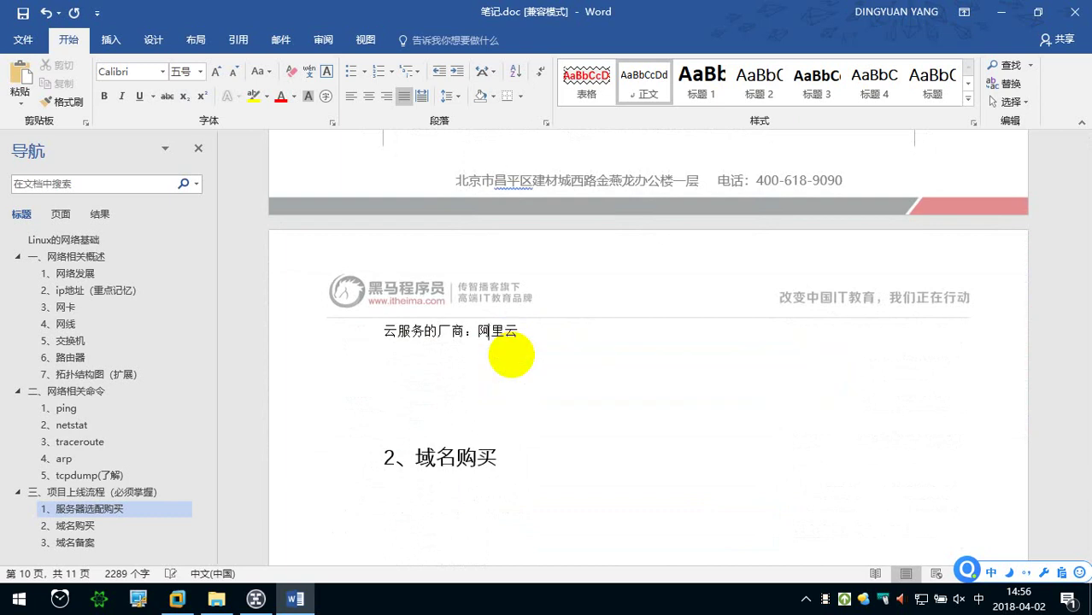
pyautogui.write('、')
pyautogui.write('tengxunyun')
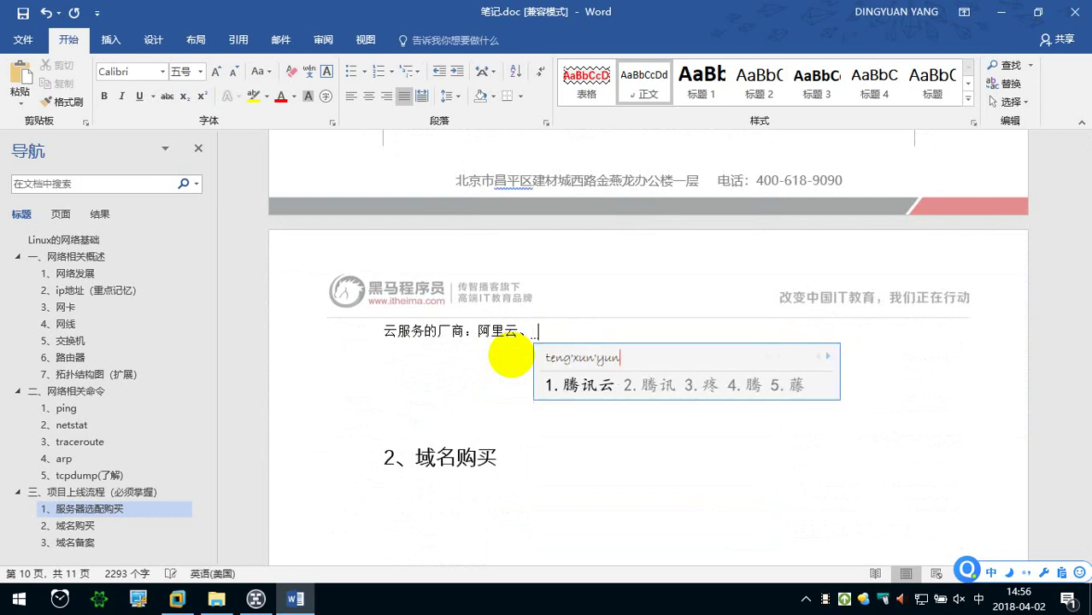
pyautogui.press('space')
# Step: Add 知道创宇（加速乐） as the next vendor, discarding a 百度云 entry
pyautogui.write('、')
pyautogui.write('bbaidu')
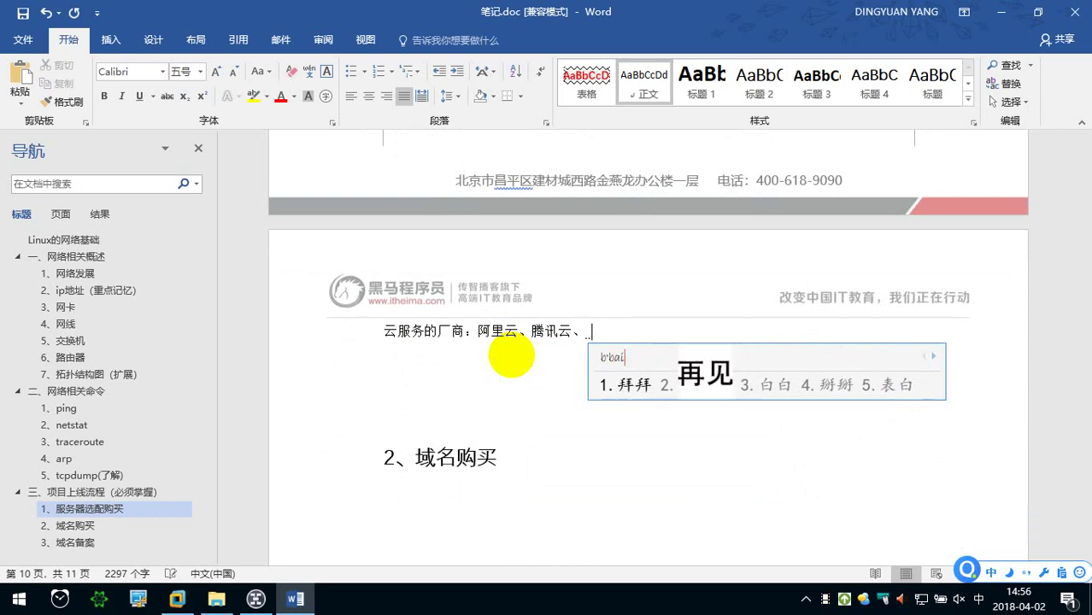
pyautogui.press('BackSpace')
pyautogui.press('BackSpace')
pyautogui.press('BackSpace')
pyautogui.write('au')
pyautogui.press('BackSpace')
pyautogui.write('iduyun3')
pyautogui.press('space')
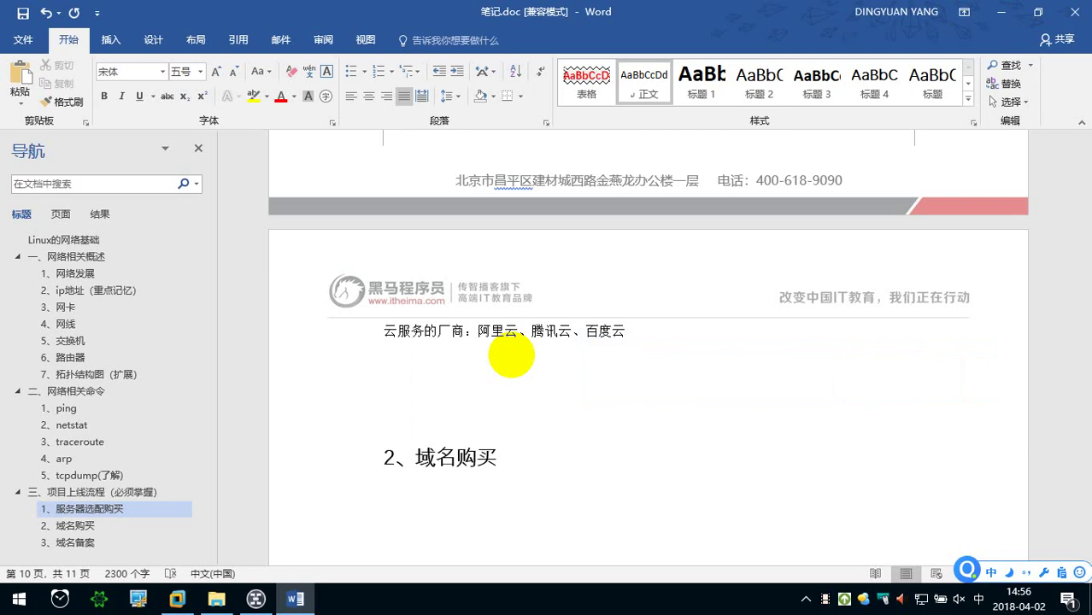
pyautogui.press('BackSpace')
pyautogui.press('BackSpace')
pyautogui.press('BackSpace')
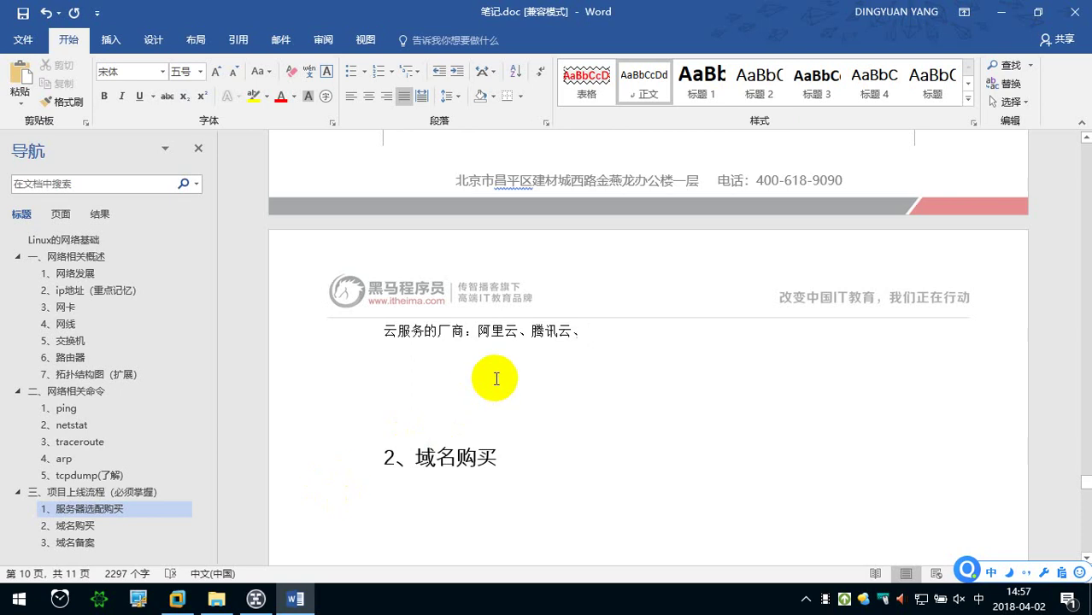
pyautogui.write("zhi'dao'chuangyu")
pyautogui.press('Down')
pyautogui.press('Down')
pyautogui.press('Up')
pyautogui.press('space')
pyautogui.press('space')
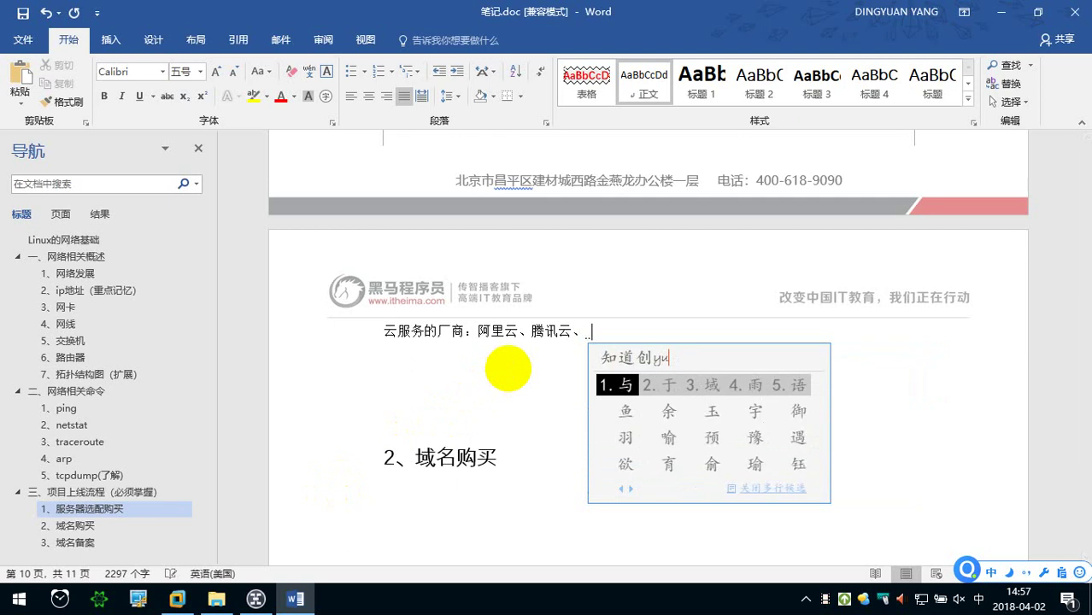
pyautogui.press('Down')
pyautogui.press('space')
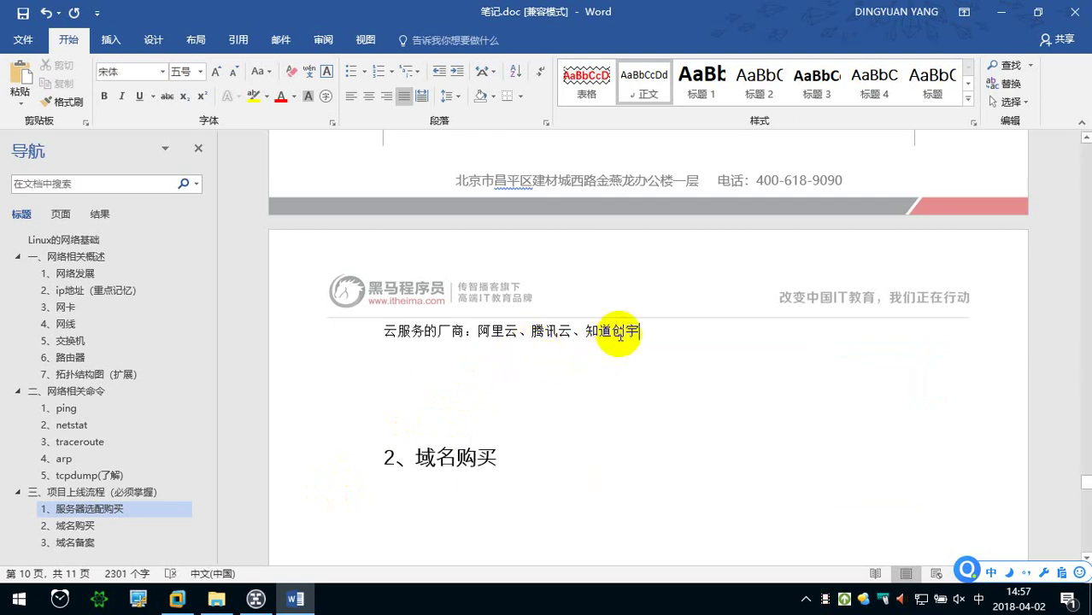
pyautogui.write('（）')
pyautogui.press('Left')
pyautogui.write('jiasule')
pyautogui.press('space')
pyautogui.press('Right')
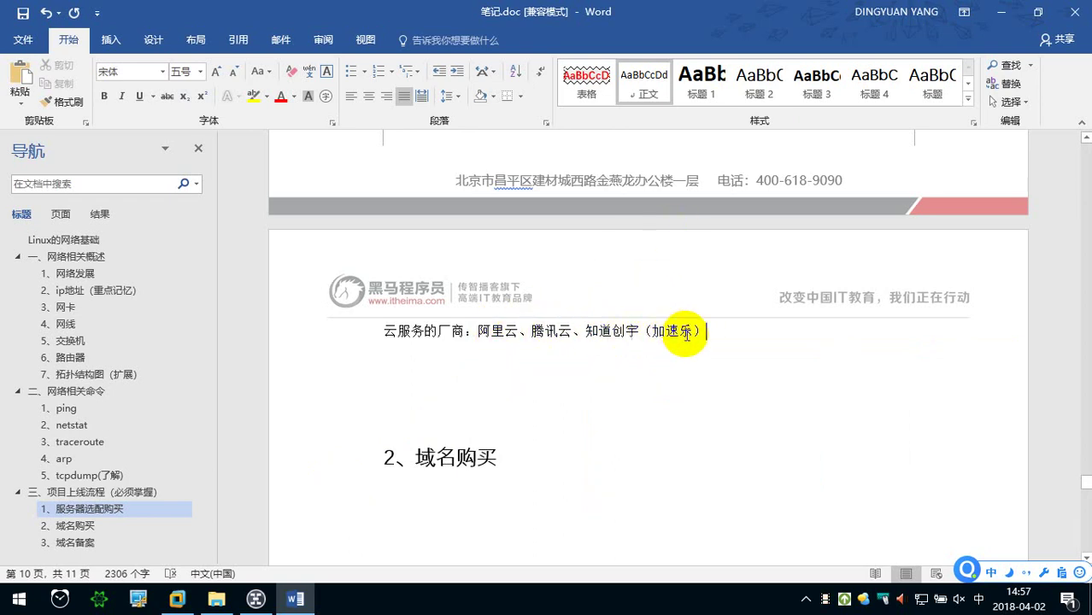
# Step: Add 华为云、盛大云、新浪云（sae） to the vendor list
pyautogui.write('、')
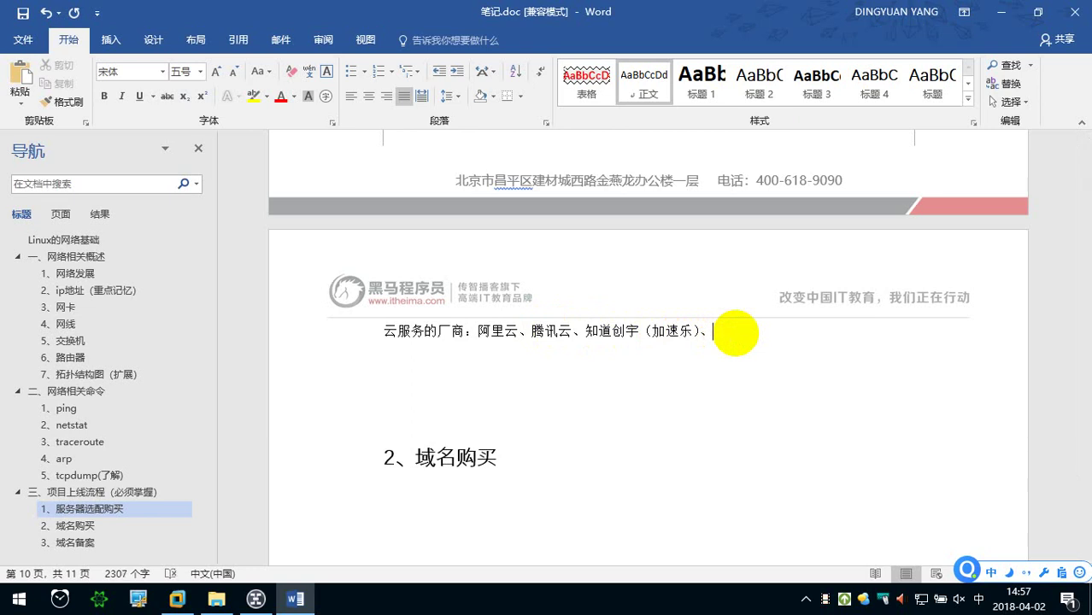
pyautogui.write('hua')
pyautogui.write('wei')
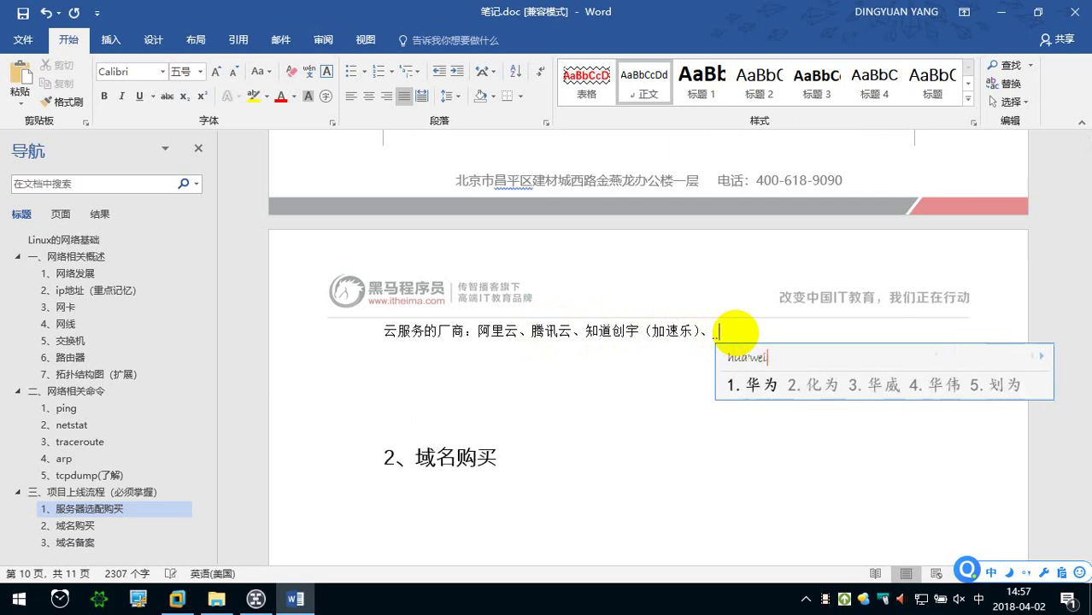
pyautogui.write('yun')
pyautogui.press('space')
pyautogui.write('、sh')
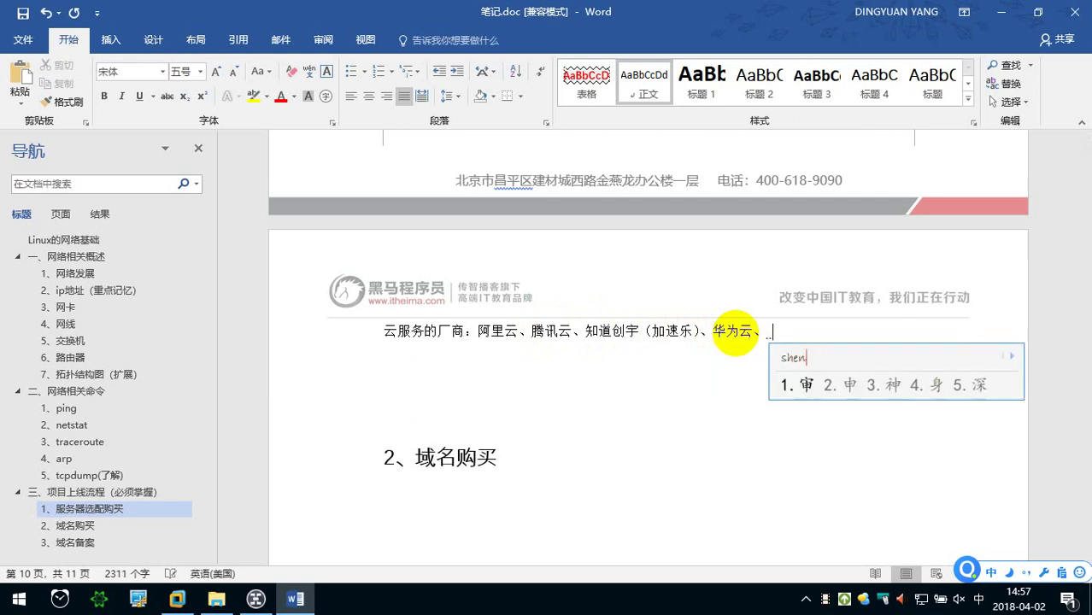
pyautogui.write('engdayun')
pyautogui.press('space')
pyautogui.write('、')
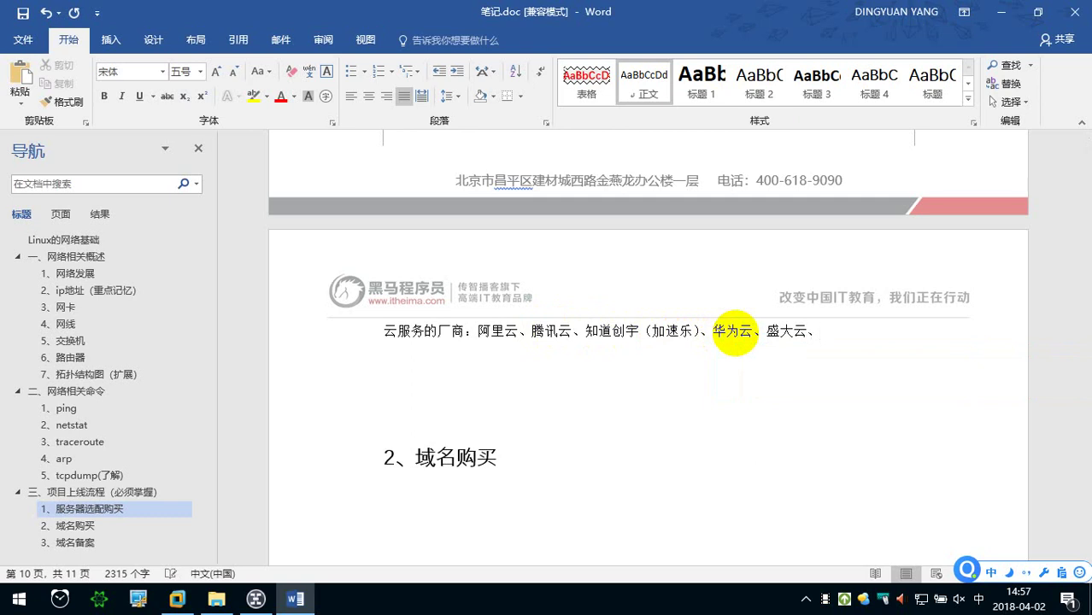
pyautogui.write('xinlangyun')
pyautogui.press('space')
pyautogui.write('（）sae')
pyautogui.press('Return')
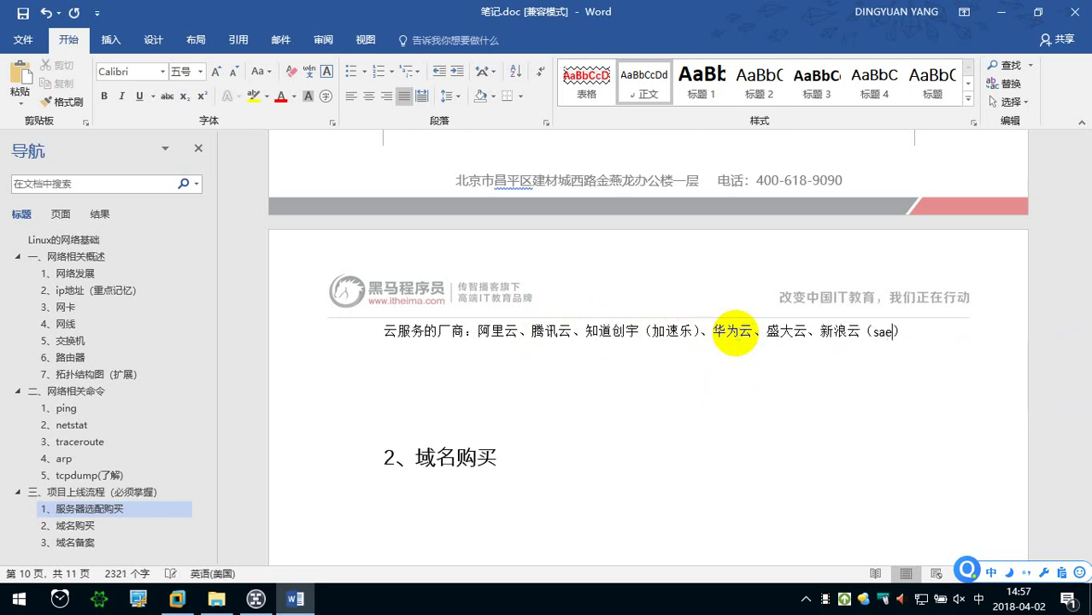
pyautogui.press('Right')
# Step: End the list with 亚马逊云等等。 and save the document
pyautogui.write('、')
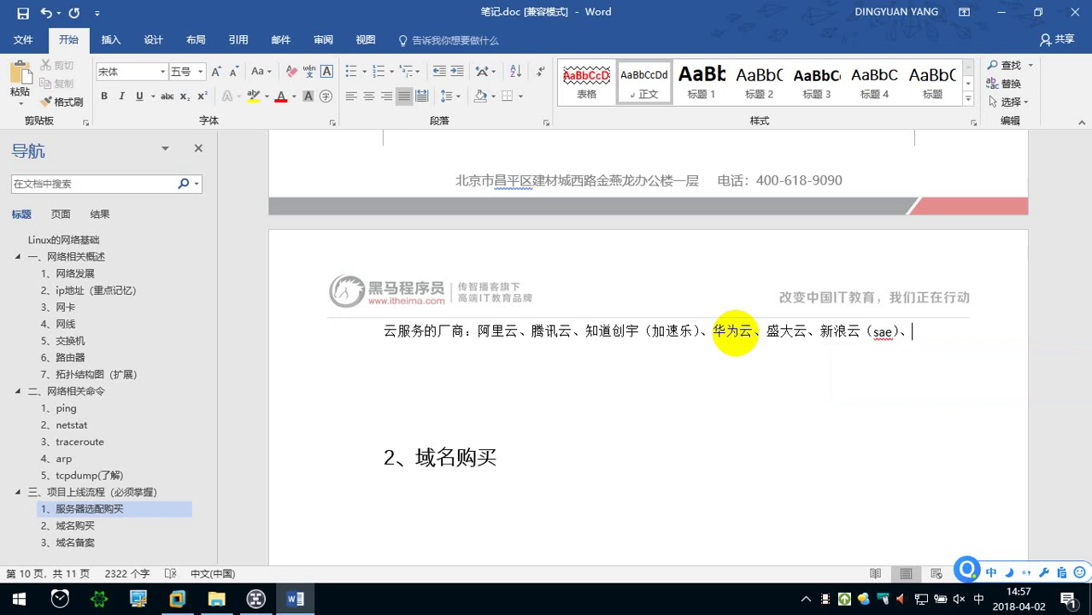
pyautogui.write('yamax')
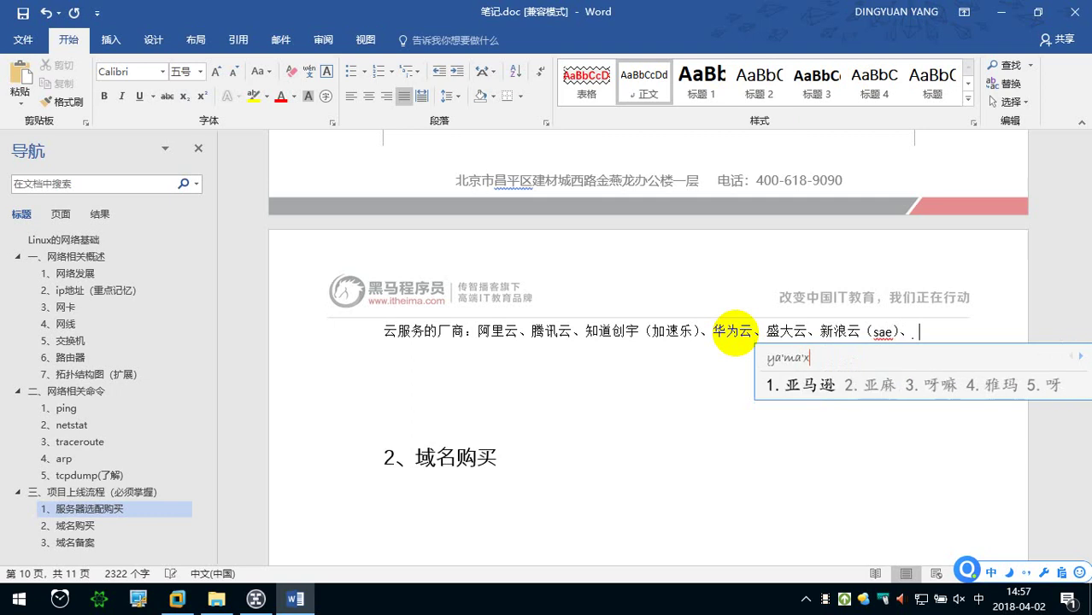
pyautogui.press('space')
pyautogui.write('yun')
pyautogui.press('space')
pyautogui.write('、')
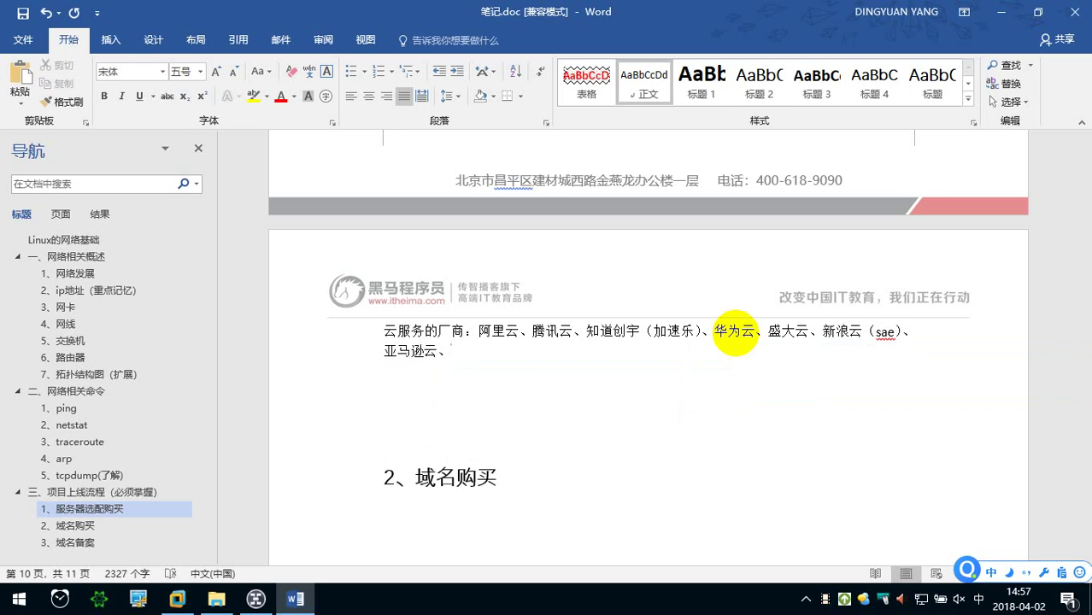
pyautogui.scroll(-1, 675, 358)
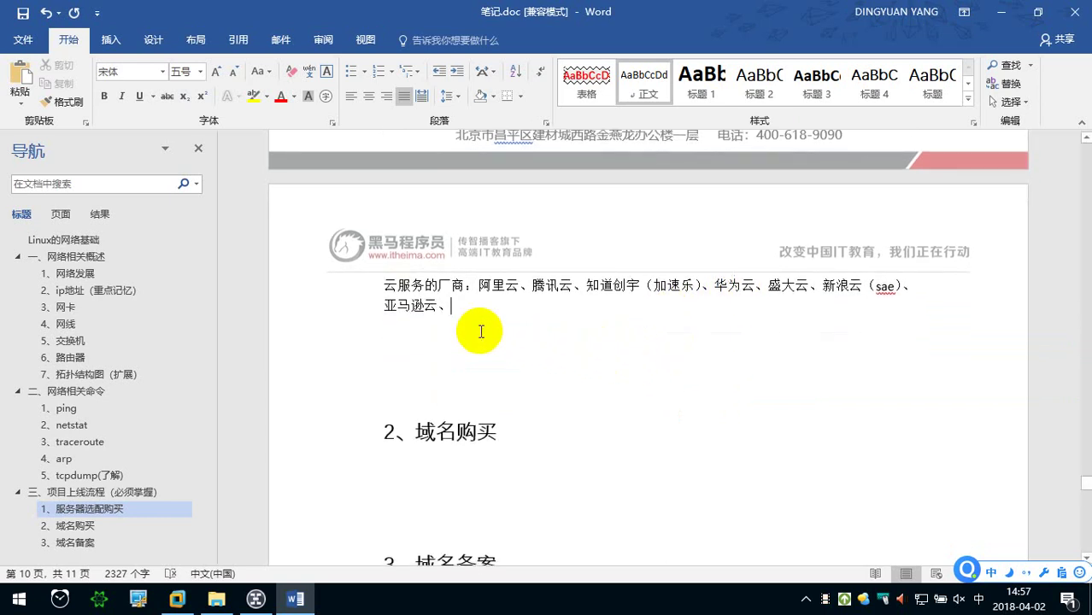
pyautogui.press('BackSpace')
pyautogui.write('dengden等等。')
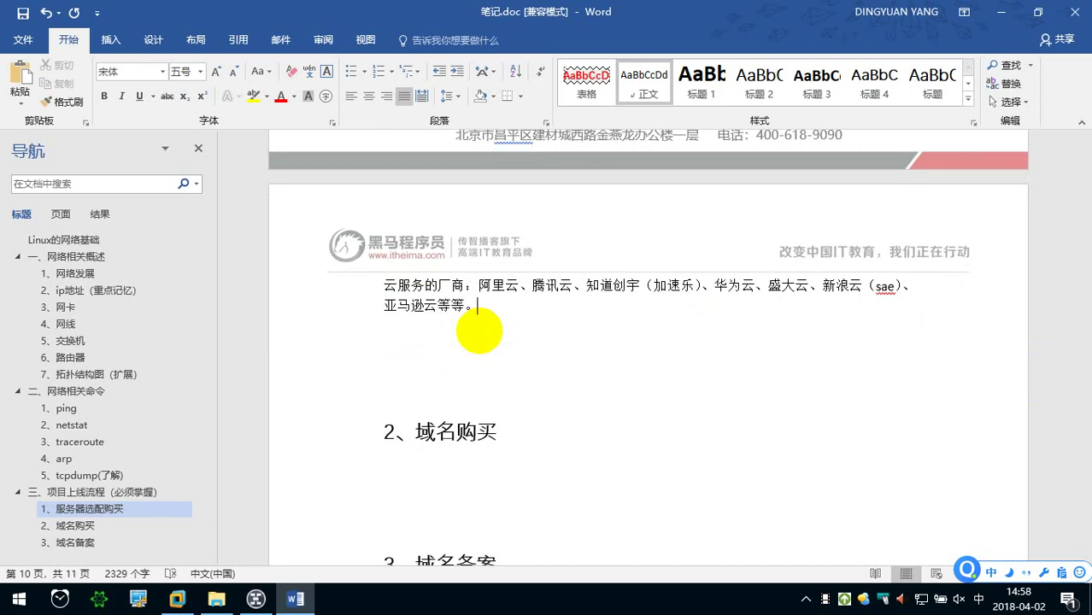
pyautogui.hotkey('ctrl', 's')
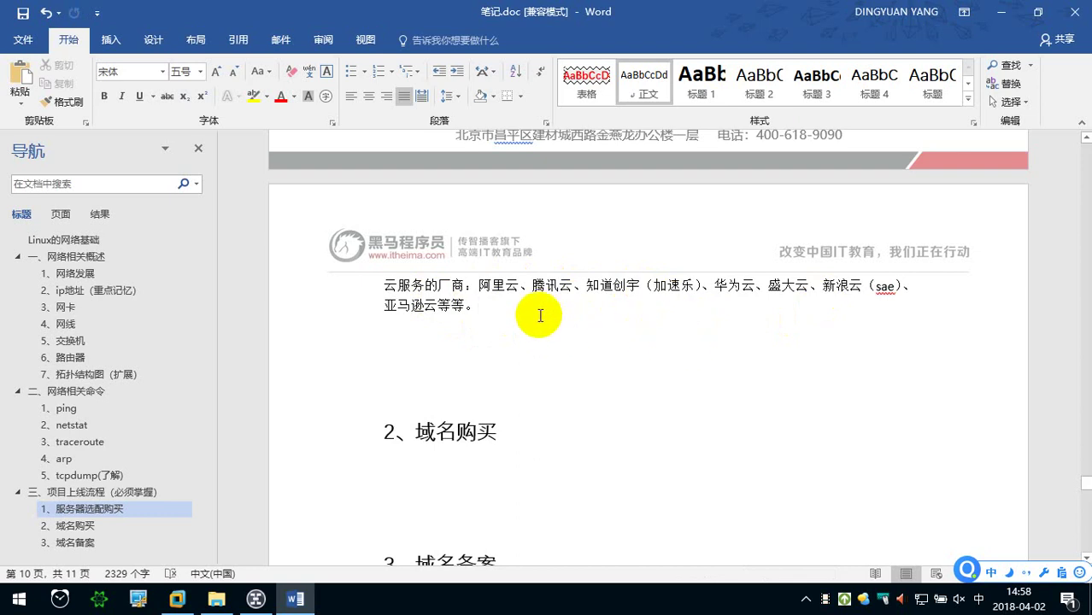
# Step: Make 阿里云 bold red in the vendor list and add an empty line after it
pyautogui.moveTo(480, 288); pyautogui.dragTo(511, 287)
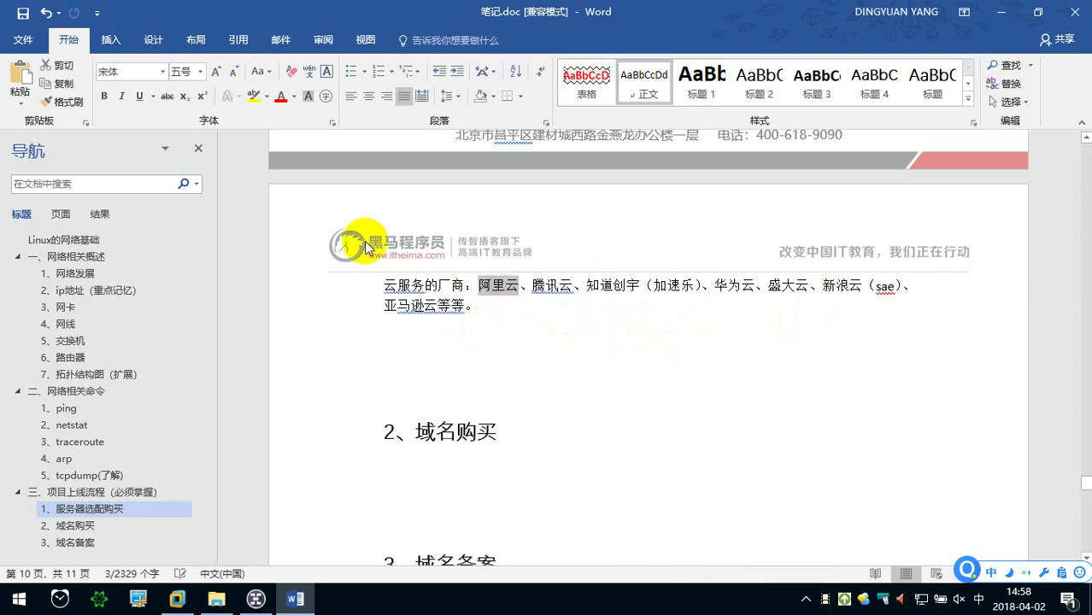
pyautogui.click(105, 96)
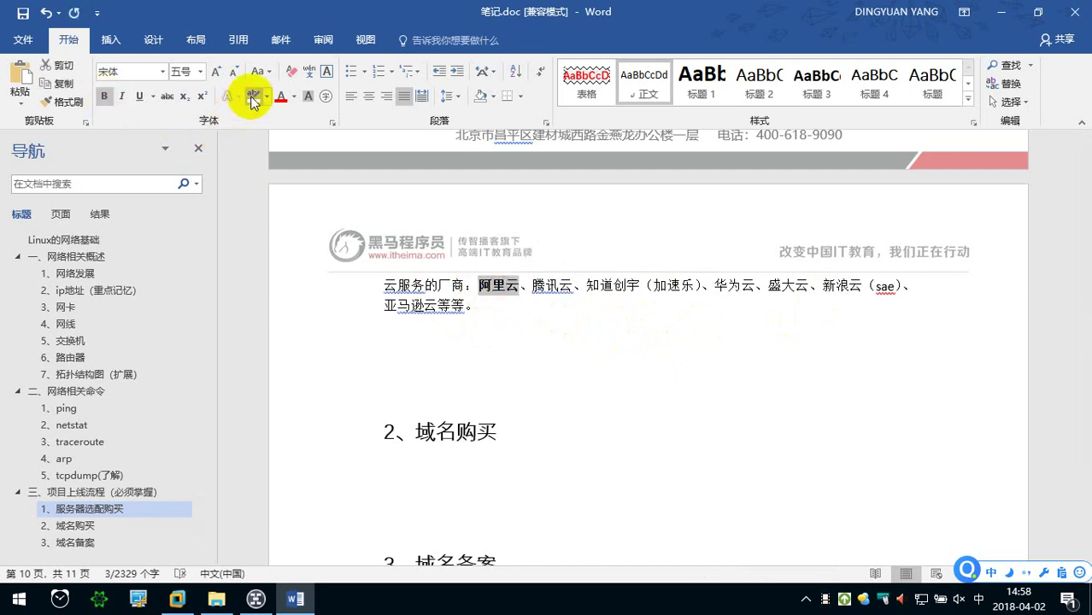
pyautogui.click(502, 282)
pyautogui.moveTo(532, 285); pyautogui.dragTo(575, 286)
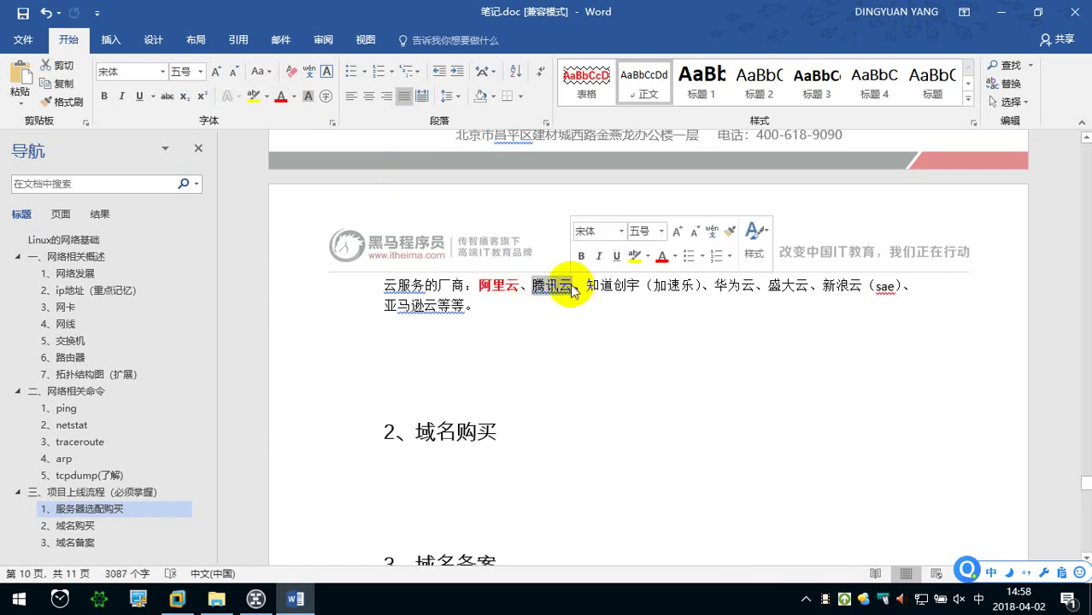
pyautogui.moveTo(573, 285); pyautogui.dragTo(807, 288)
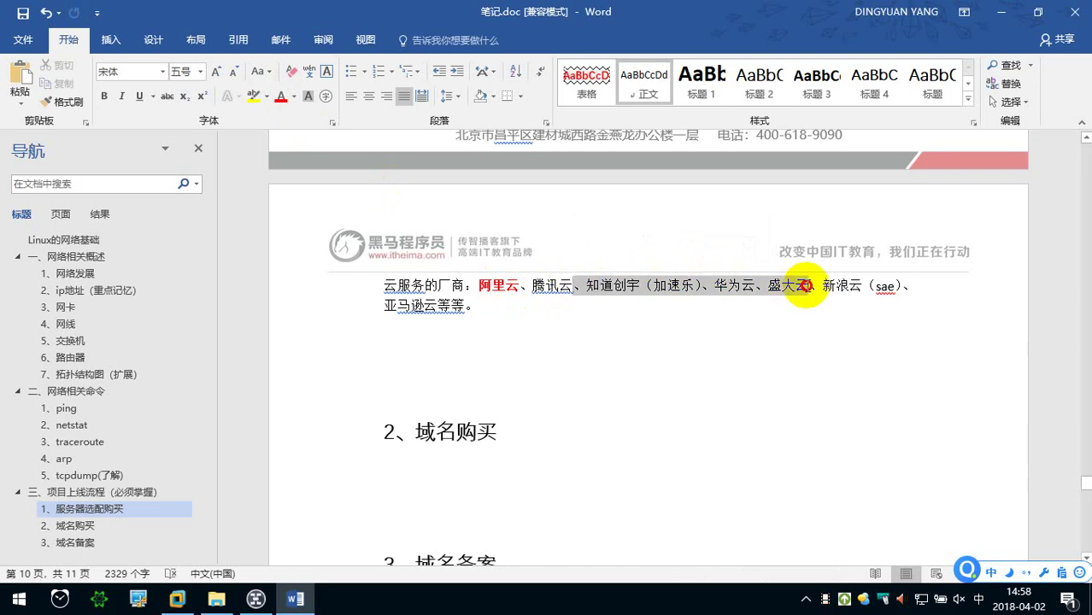
pyautogui.click(662, 312)
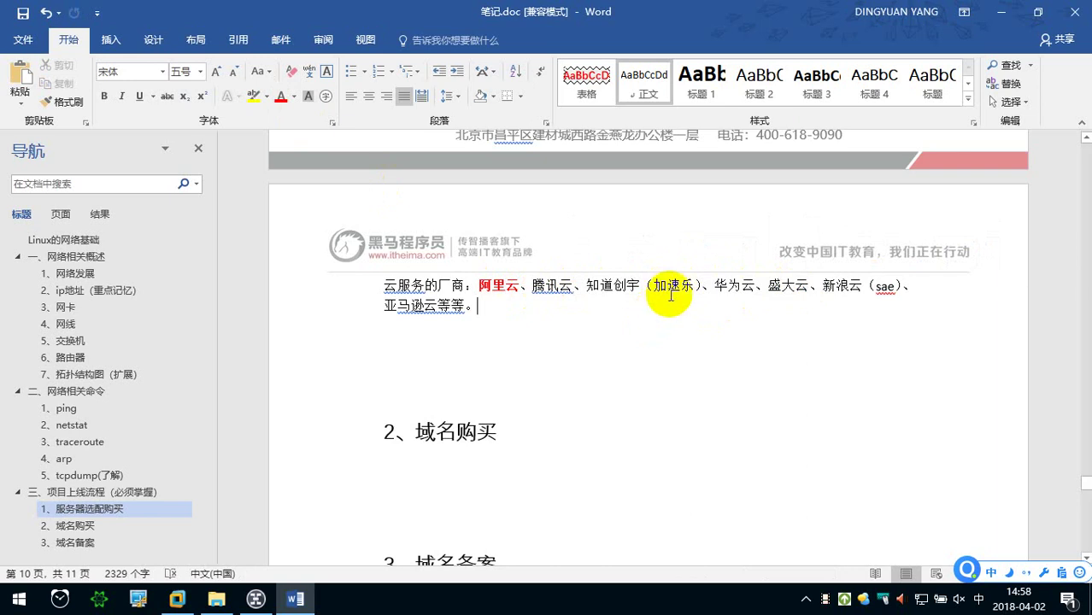
pyautogui.moveTo(600, 285); pyautogui.dragTo(836, 295)
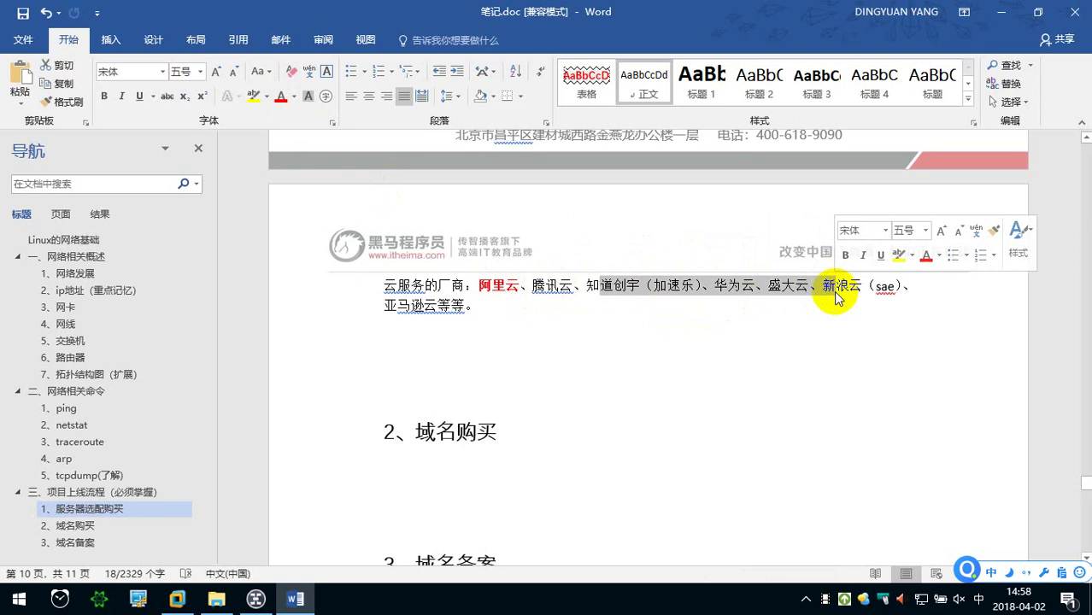
pyautogui.click(836, 292)
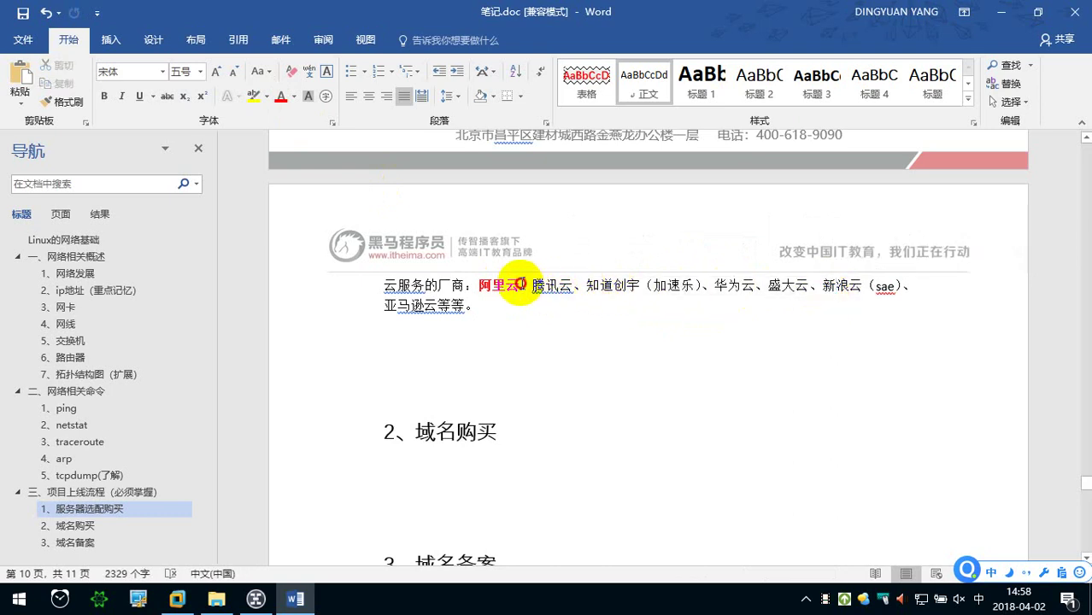
pyautogui.moveTo(520, 285); pyautogui.dragTo(480, 285)
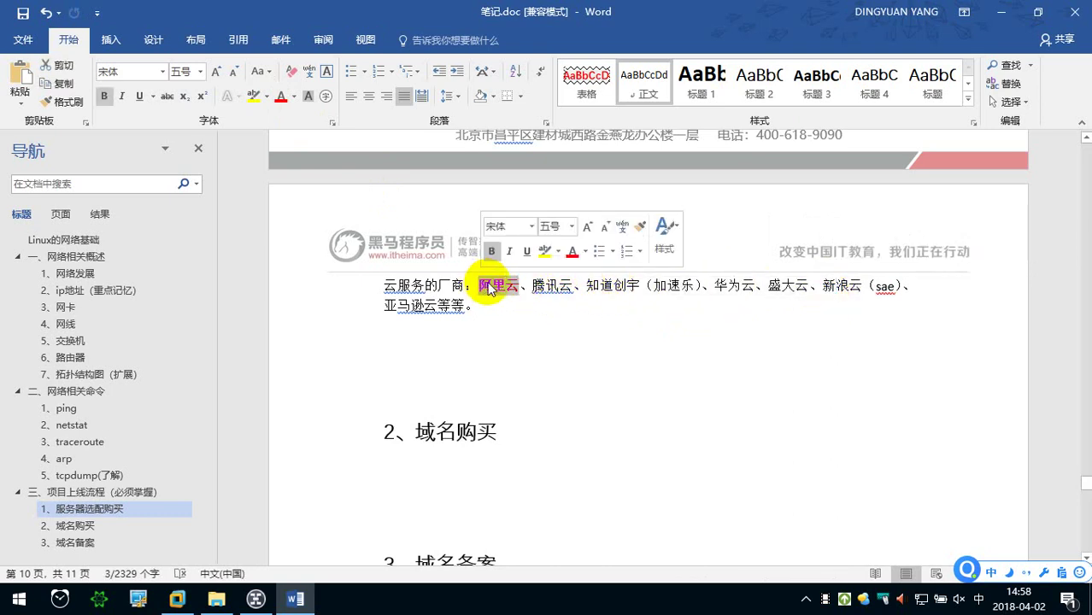
pyautogui.click(500, 302)
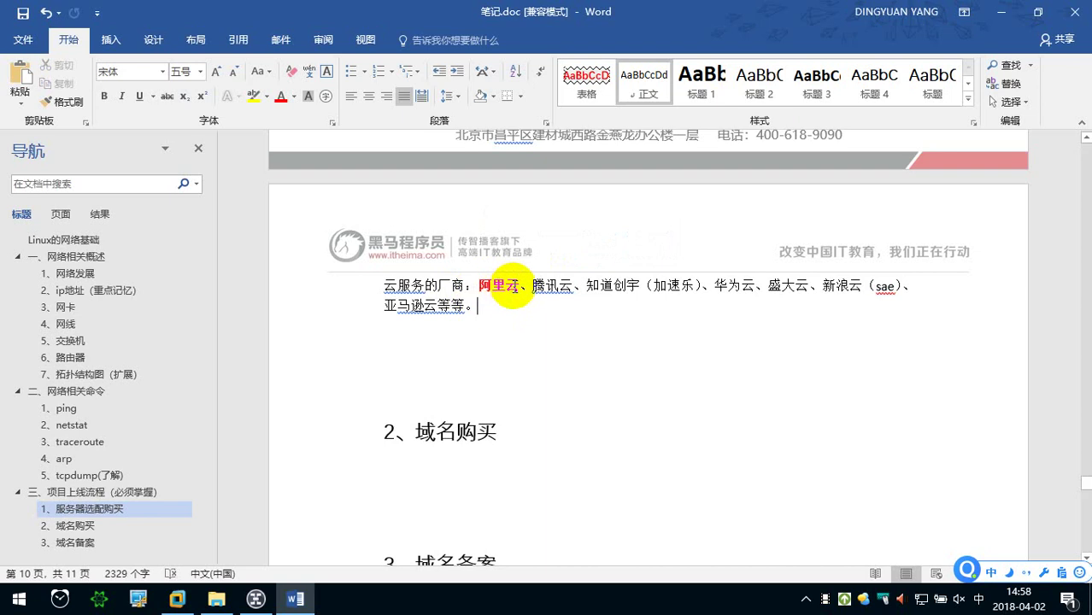
pyautogui.press('Return')
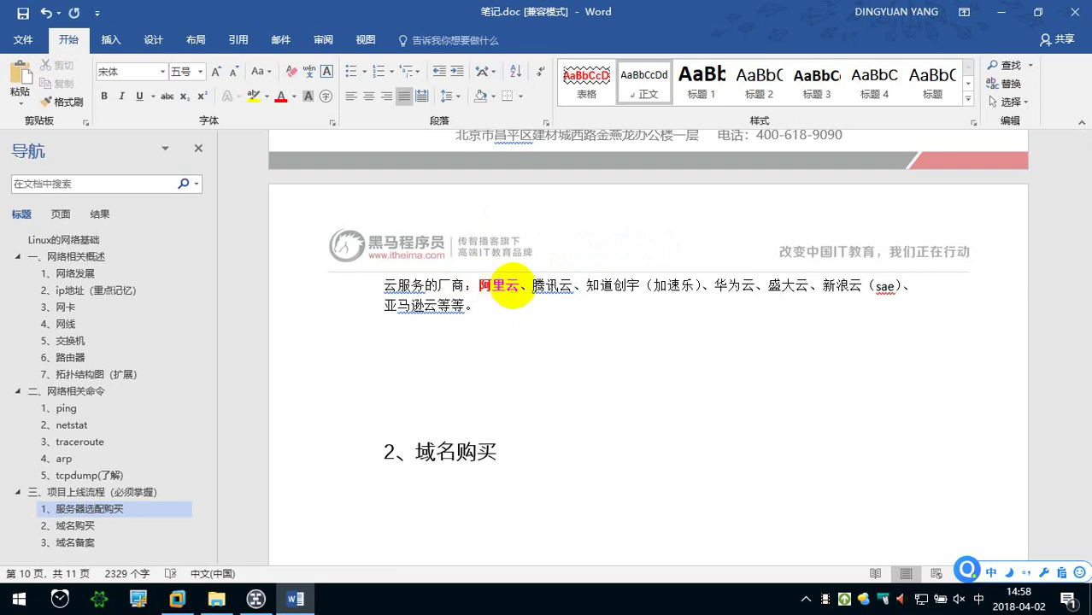
pyautogui.write('以后')
pyautogui.write(',')
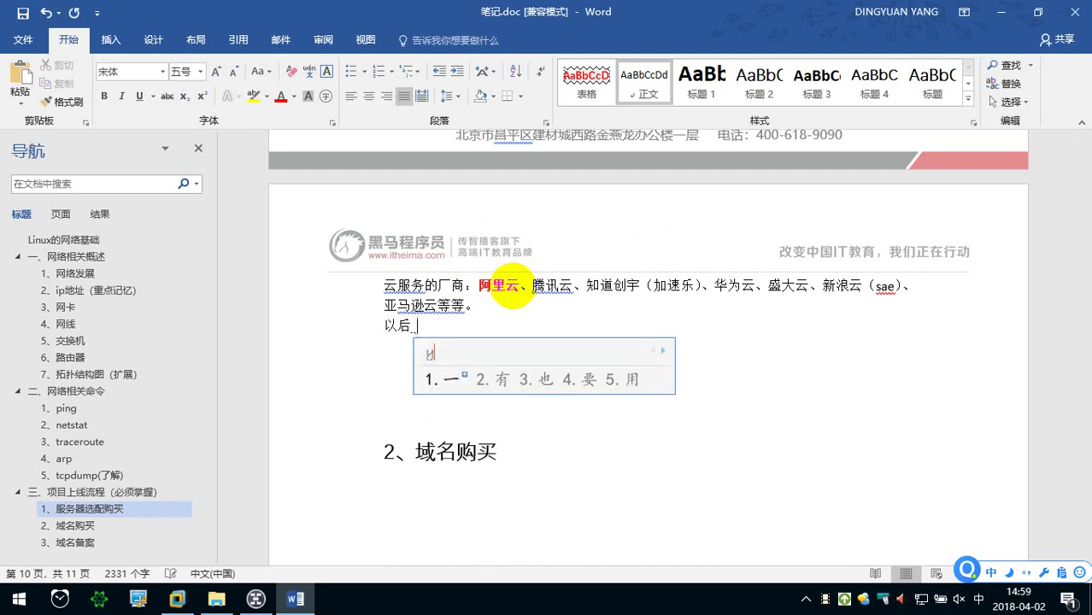
pyautogui.write('阿里云')
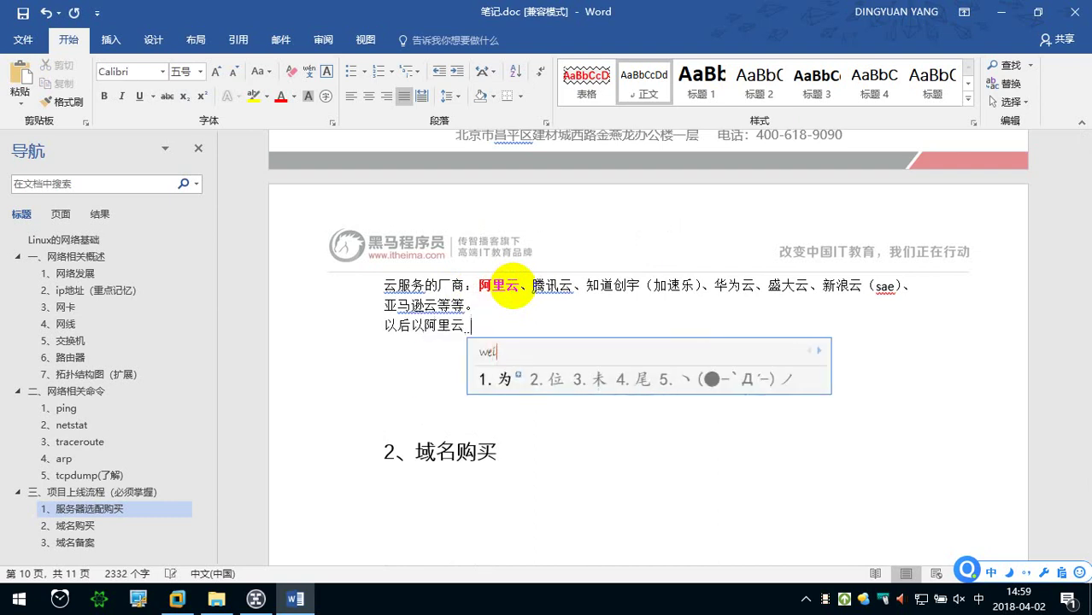
pyautogui.write('：')
pyautogui.press('Return')
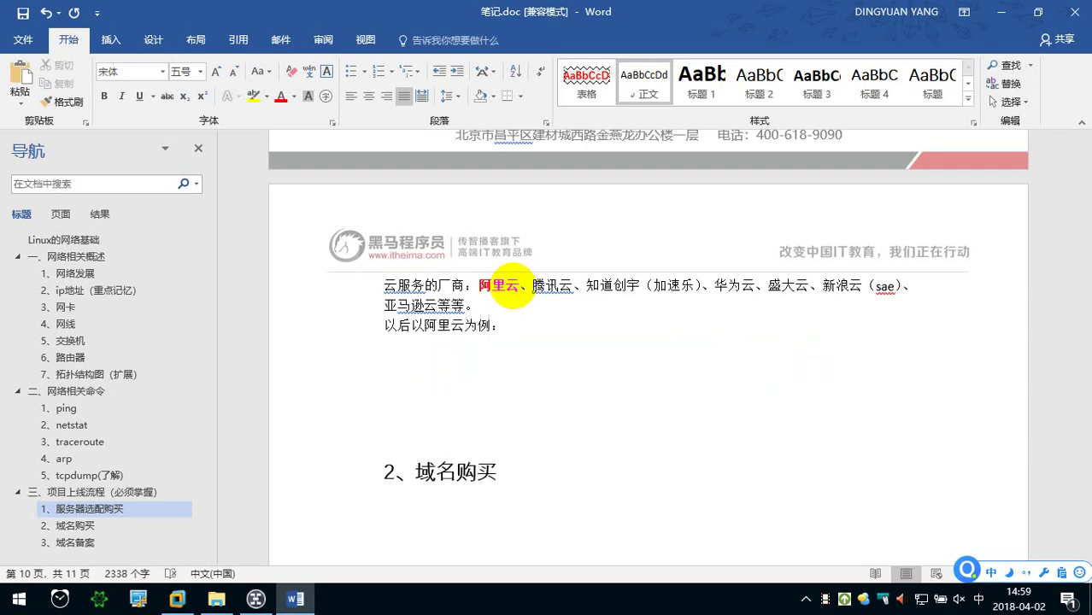
pyautogui.write('官网：')
pyautogui.write('http://www.li')
pyautogui.press('BackSpace')
pyautogui.write('aliyun')
pyautogui.press('shift')
pyautogui.write('.com')
pyautogui.press('Return')
pyautogui.press('Return')
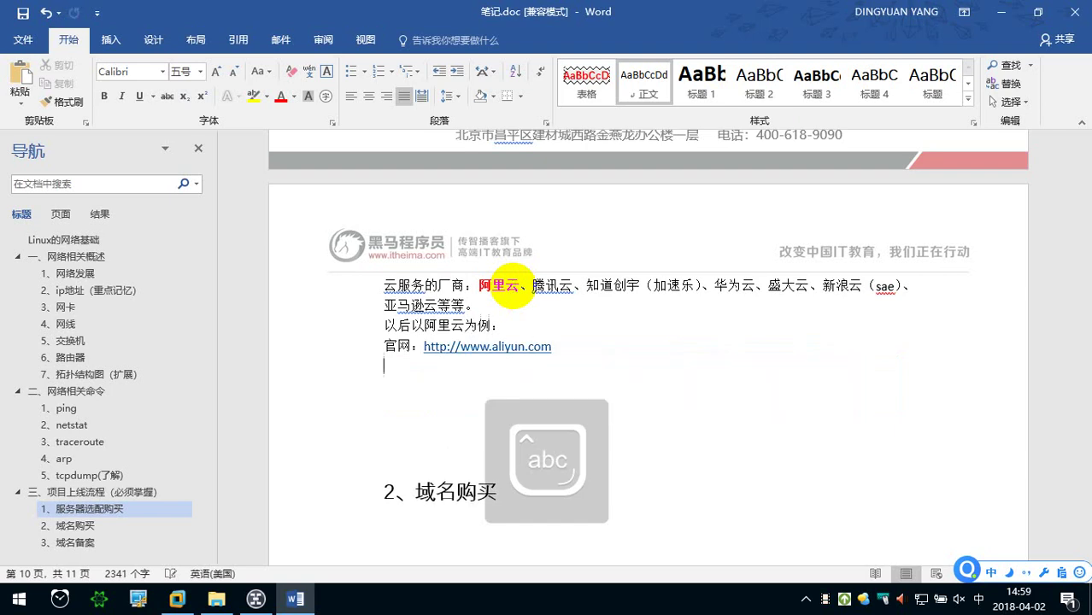
pyautogui.scroll(-1, 479, 274)
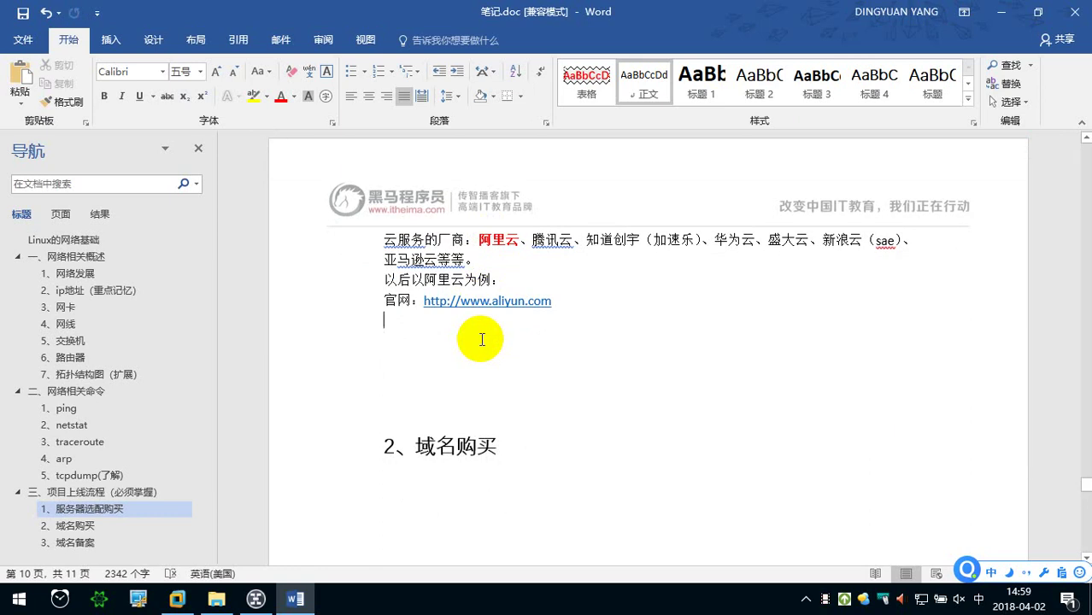
pyautogui.press('shift')
pyautogui.write('www.')
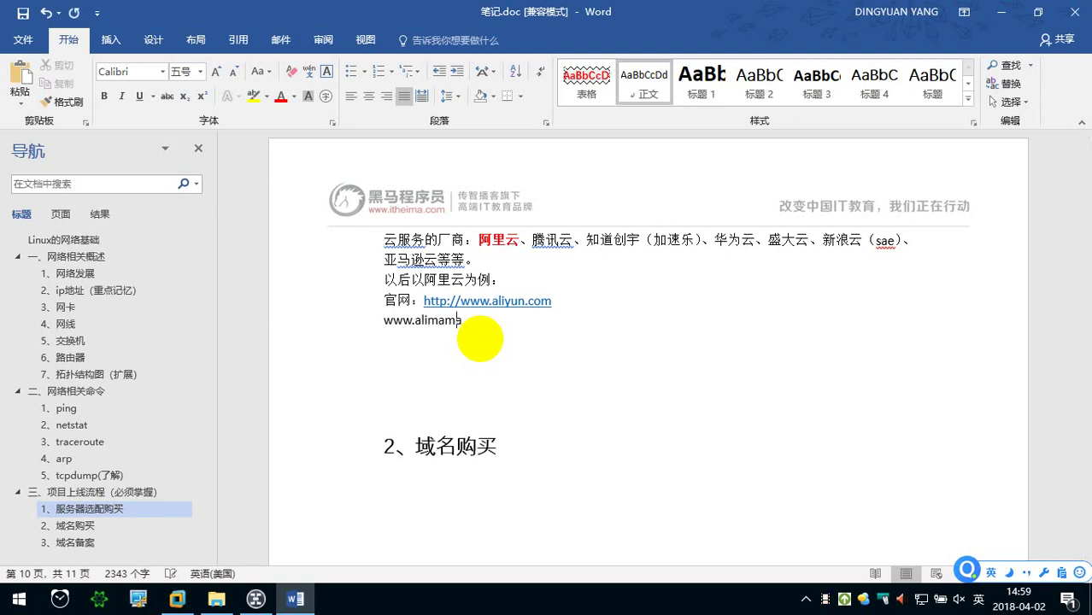
pyautogui.write('alimama')
pyautogui.press('Return')
pyautogui.hotkey('ctrl', 'z')
pyautogui.press('shift')
pyautogui.press('BackSpace')
pyautogui.write('/')
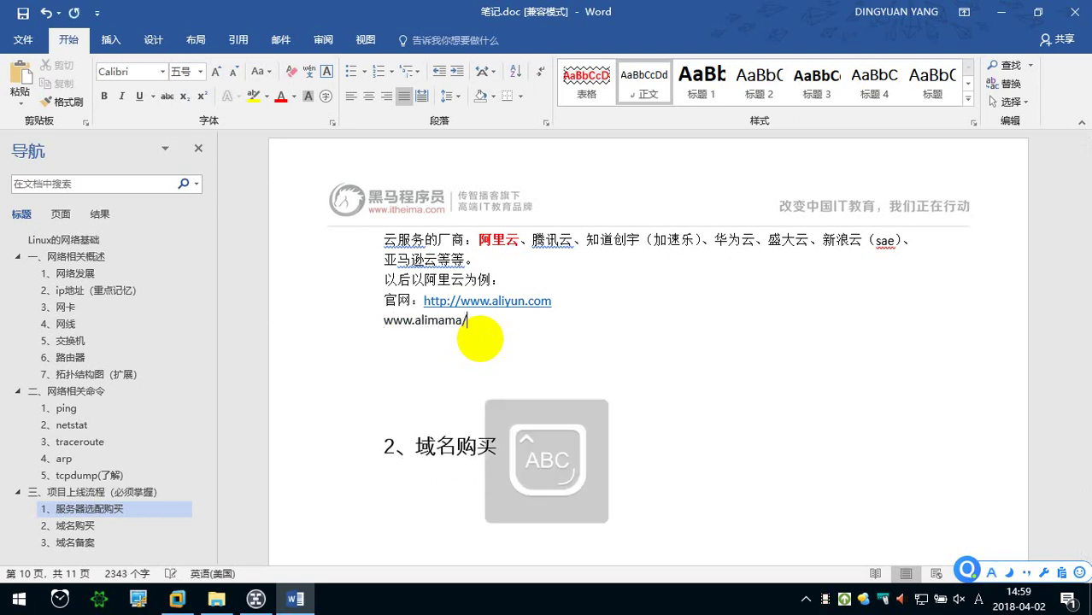
pyautogui.press('capslock')
pyautogui.write('.com')
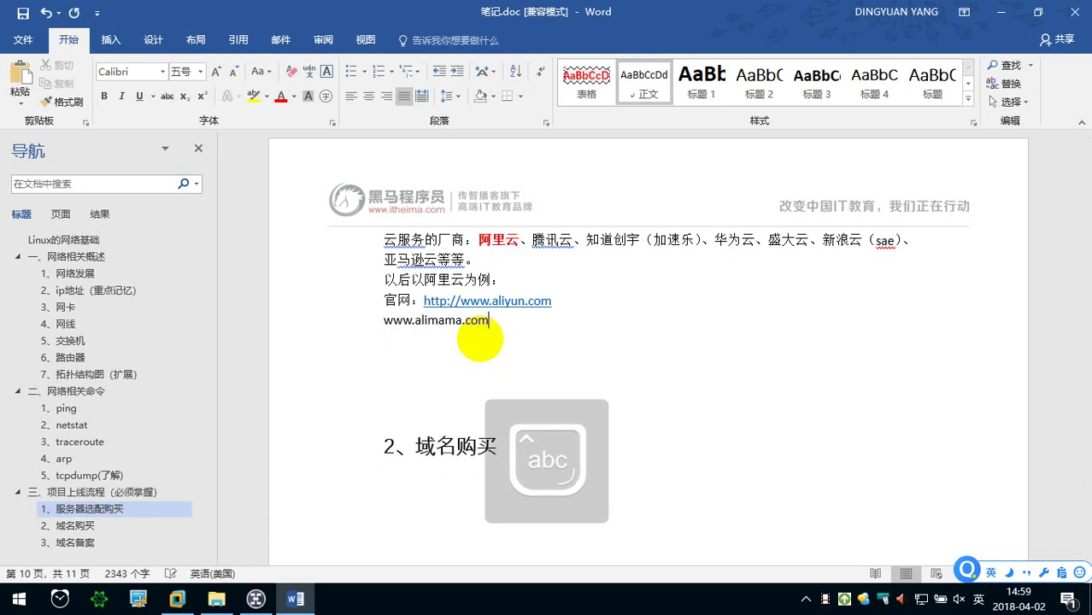
pyautogui.press('Return')
pyautogui.write('w.alibaba.com')
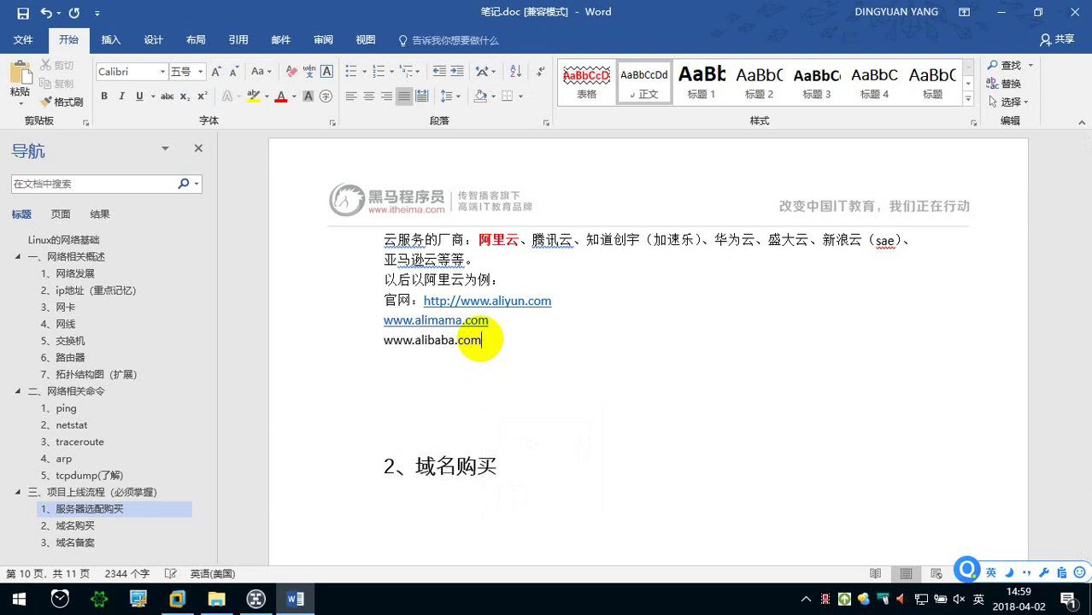
pyautogui.press('Return')
pyautogui.write('www.aliyun.com')
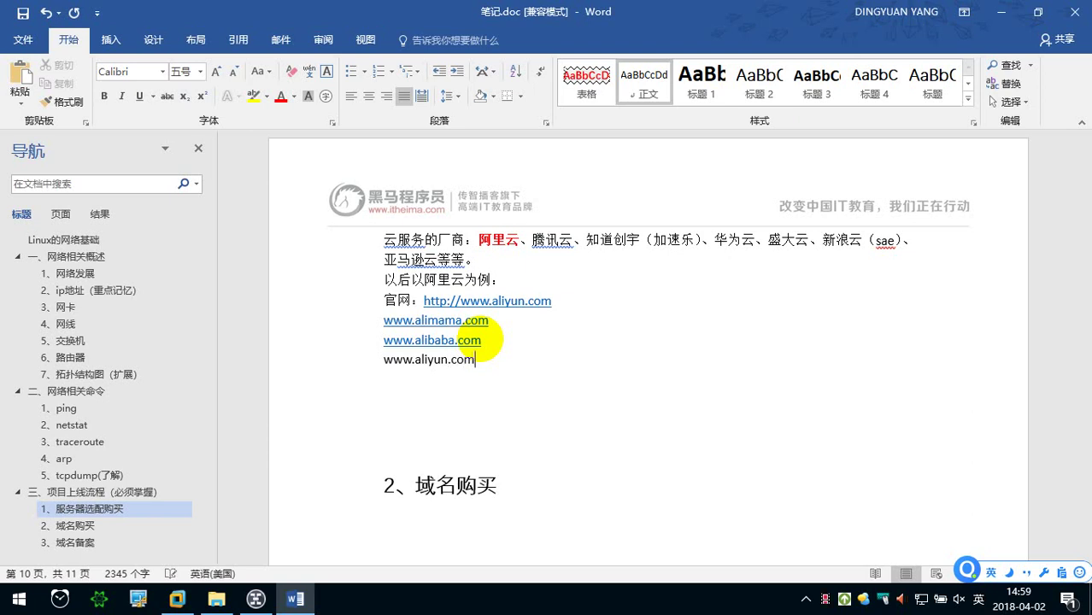
pyautogui.press('Return')
pyautogui.write('www.alipay.com')
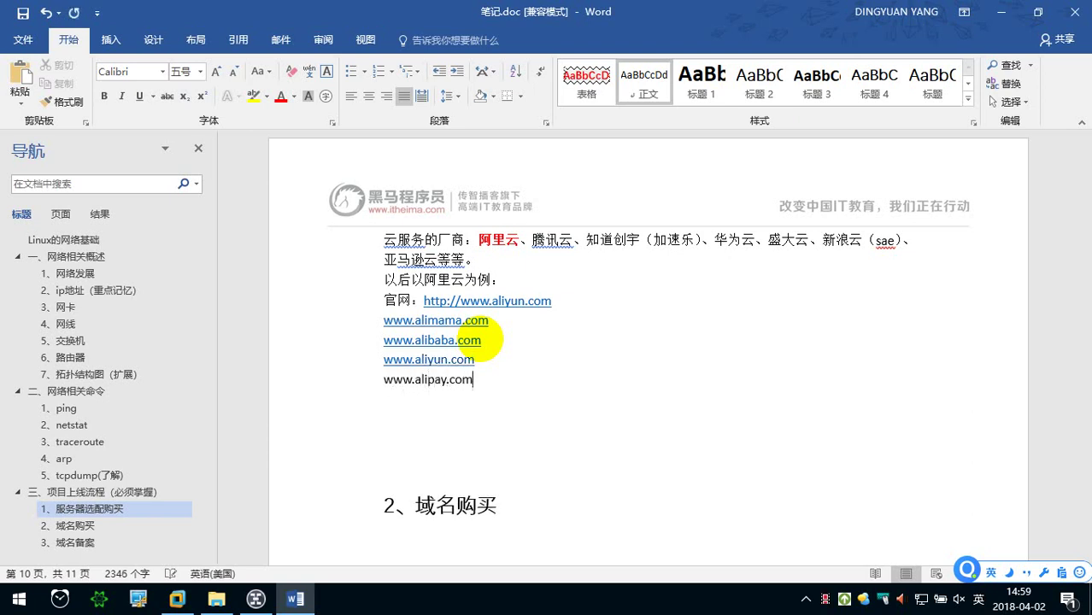
pyautogui.press('Return')
pyautogui.write('www.alimail.co')
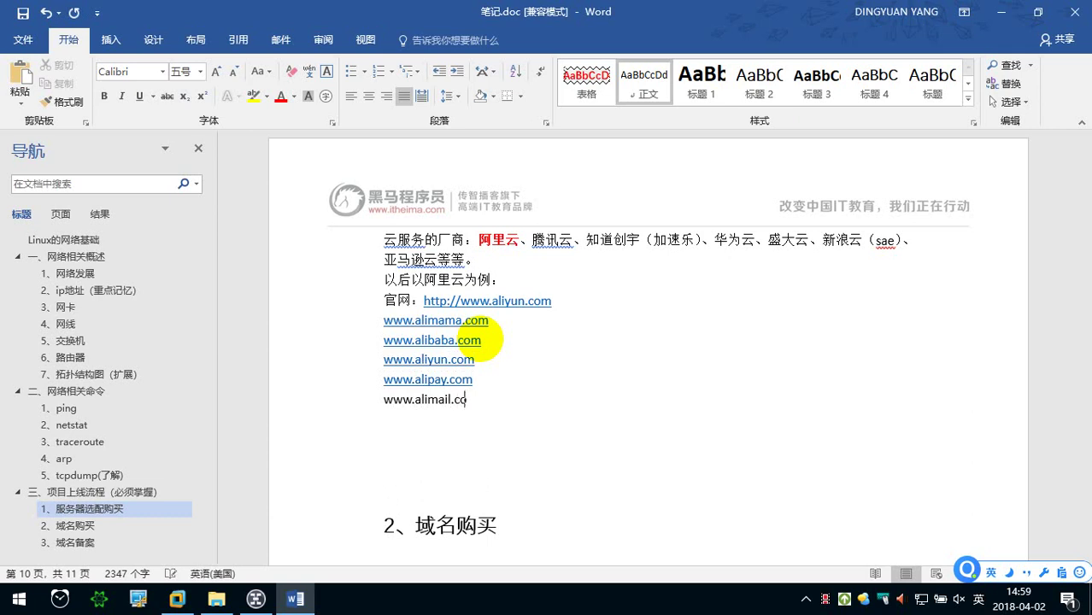
pyautogui.write('m')
pyautogui.press('Return')
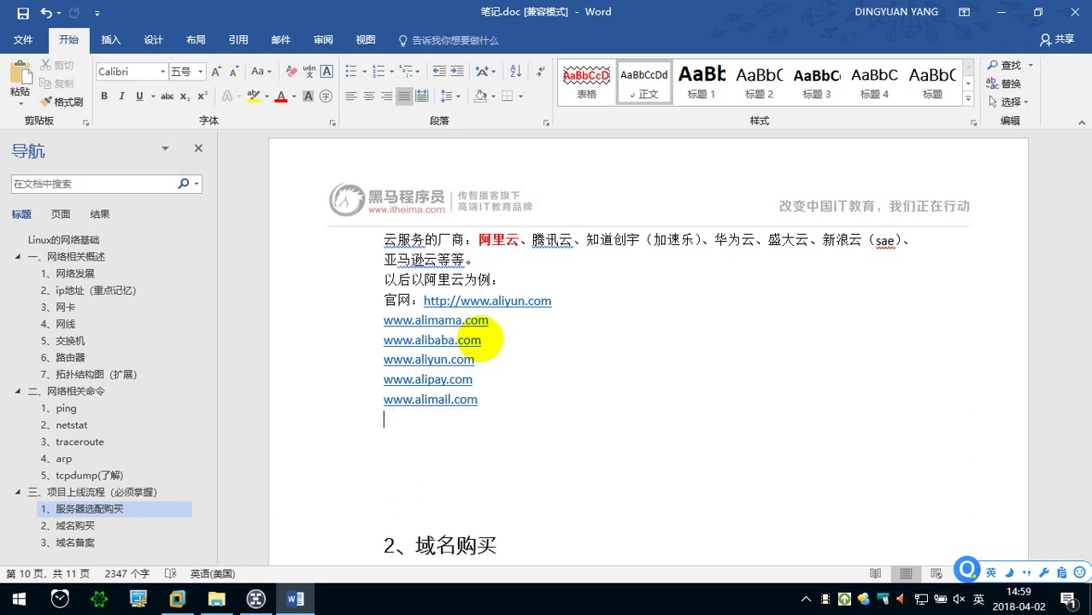
pyautogui.keyDown('ctrl'); pyautogui.click(428, 399); pyautogui.keyUp('ctrl')
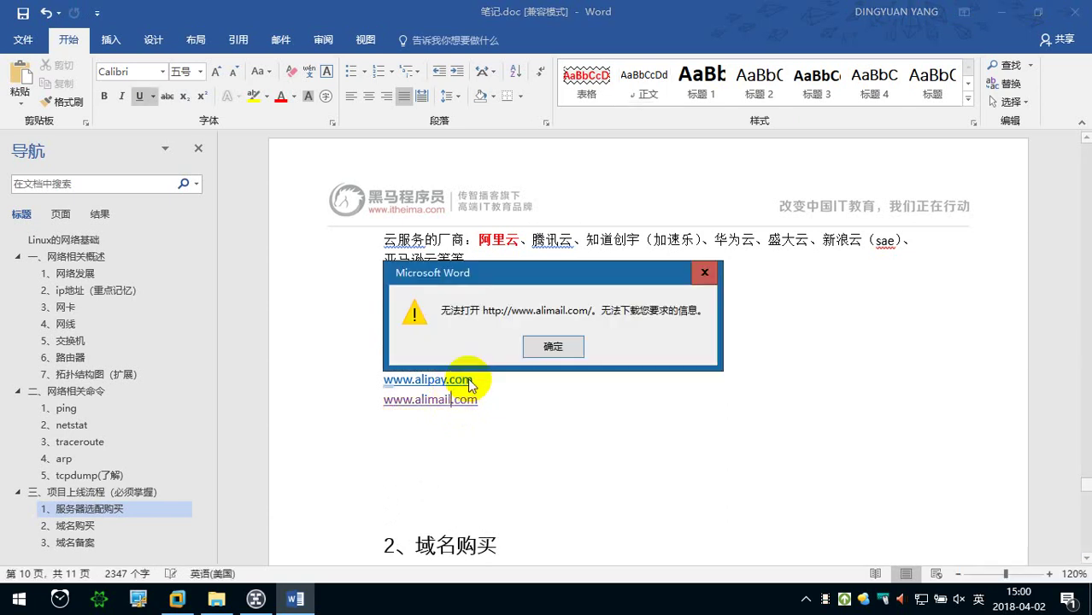
pyautogui.click(553, 346)
pyautogui.moveTo(478, 399); pyautogui.dragTo(408, 397)
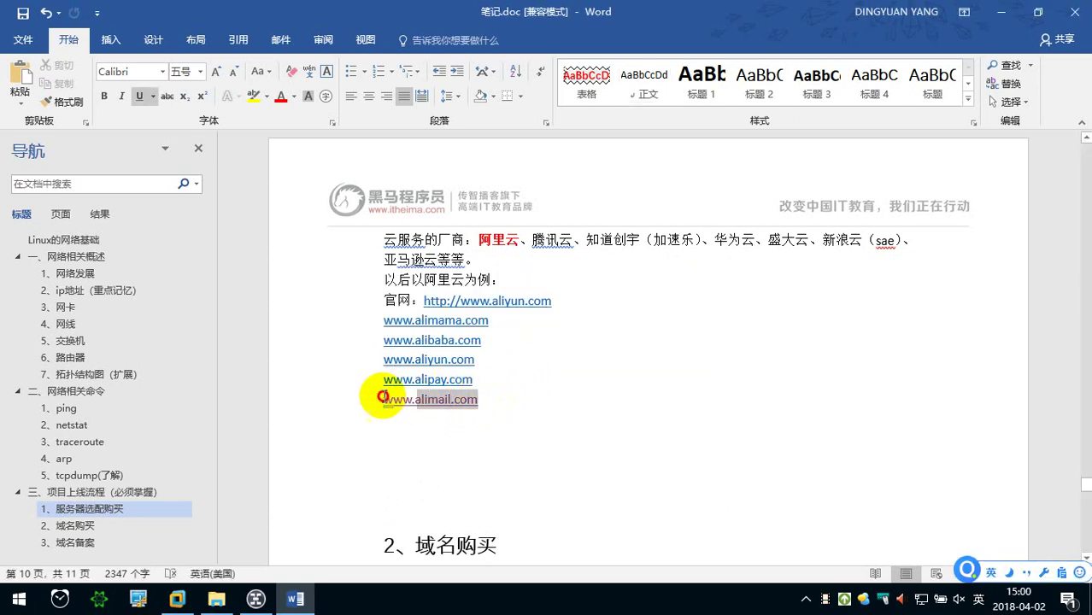
pyautogui.click(18, 598)
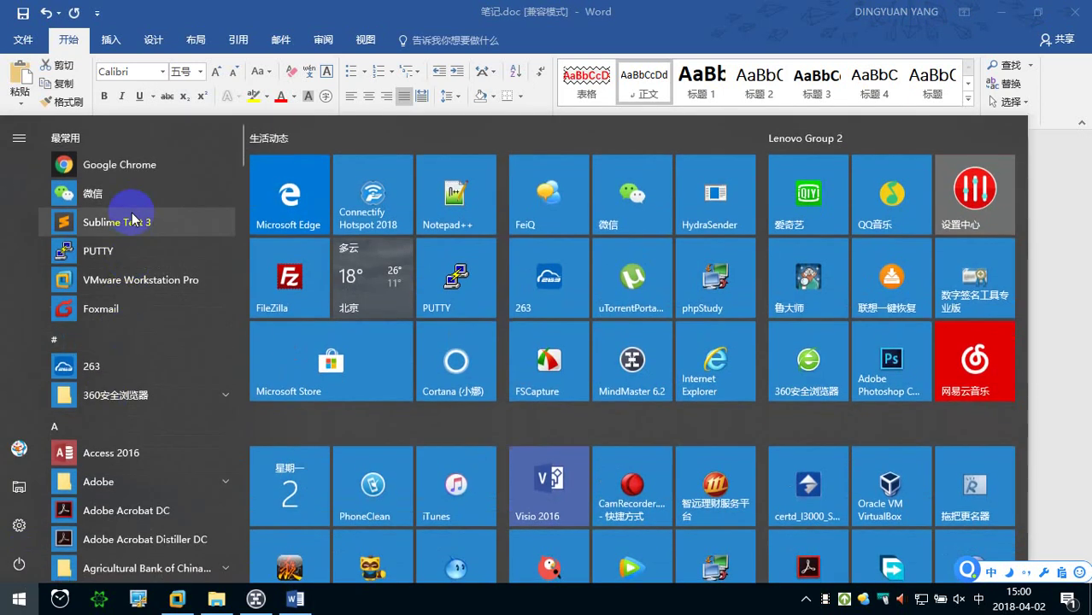
pyautogui.click(94, 164)
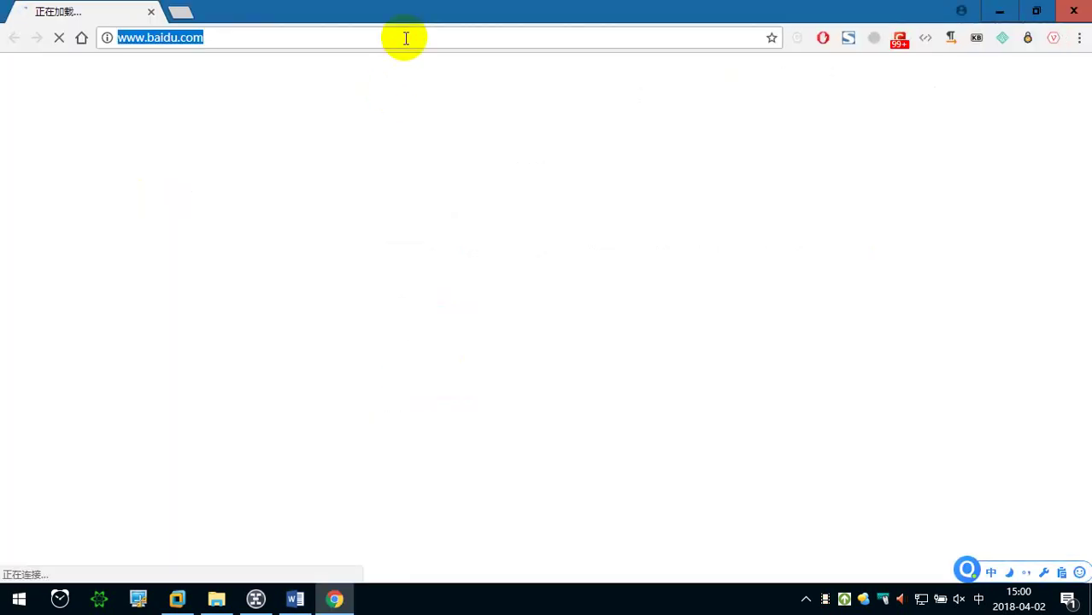
pyautogui.click(182, 12)
pyautogui.write('www.alimail.com')
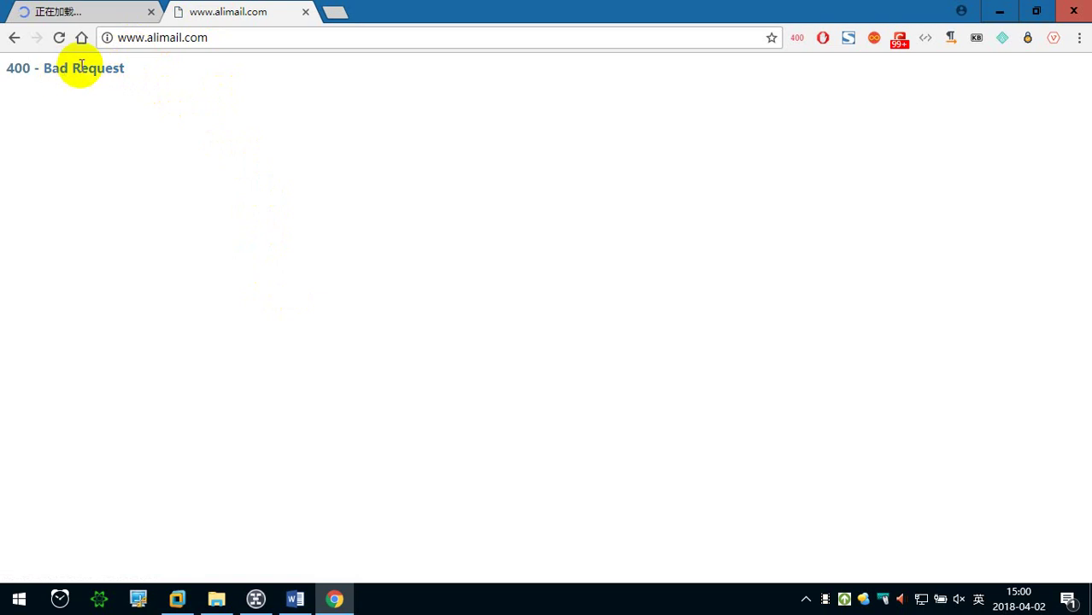
pyautogui.click(74, 12)
pyautogui.click(284, 37)
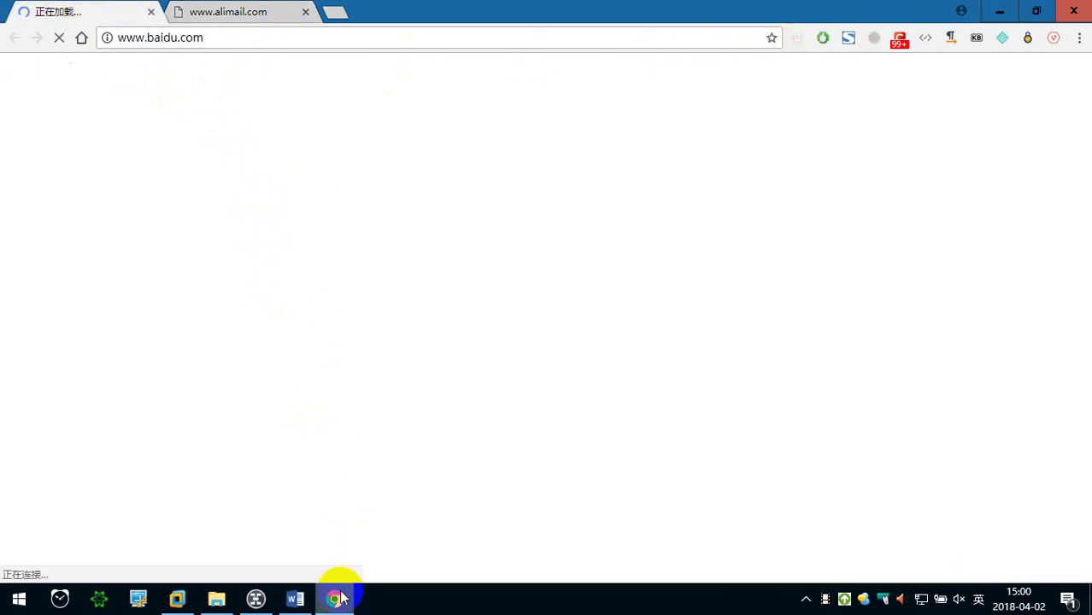
pyautogui.click(335, 595)
pyautogui.click(494, 339)
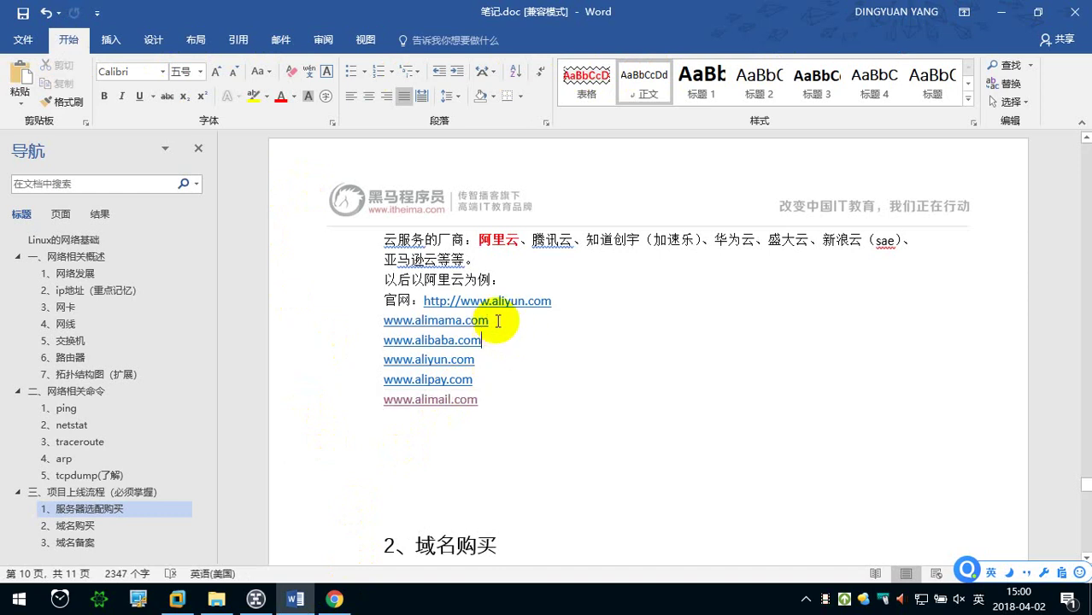
pyautogui.click(488, 384)
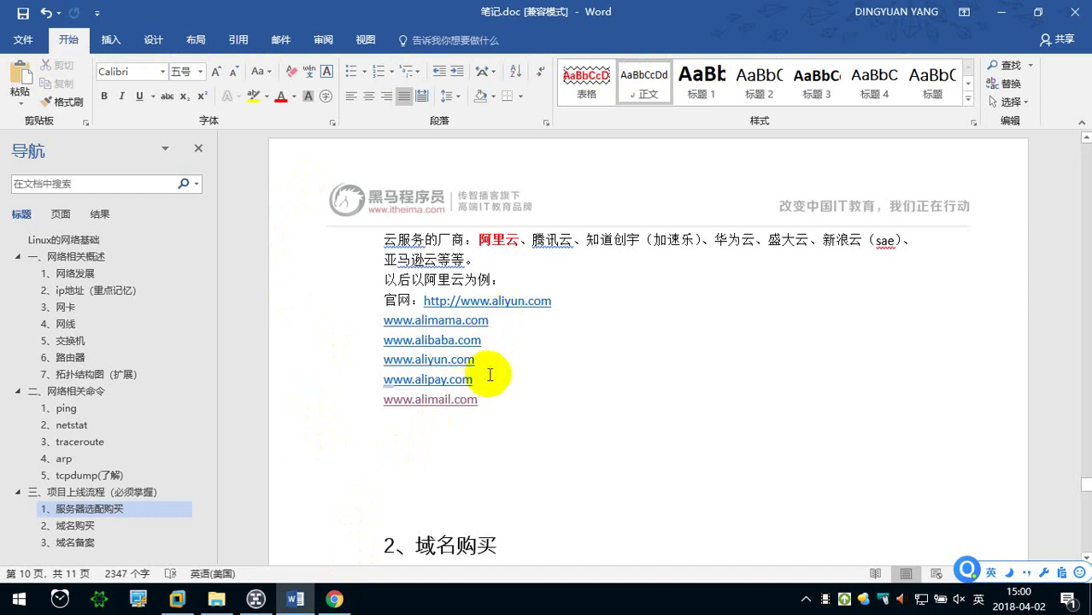
pyautogui.click(498, 401)
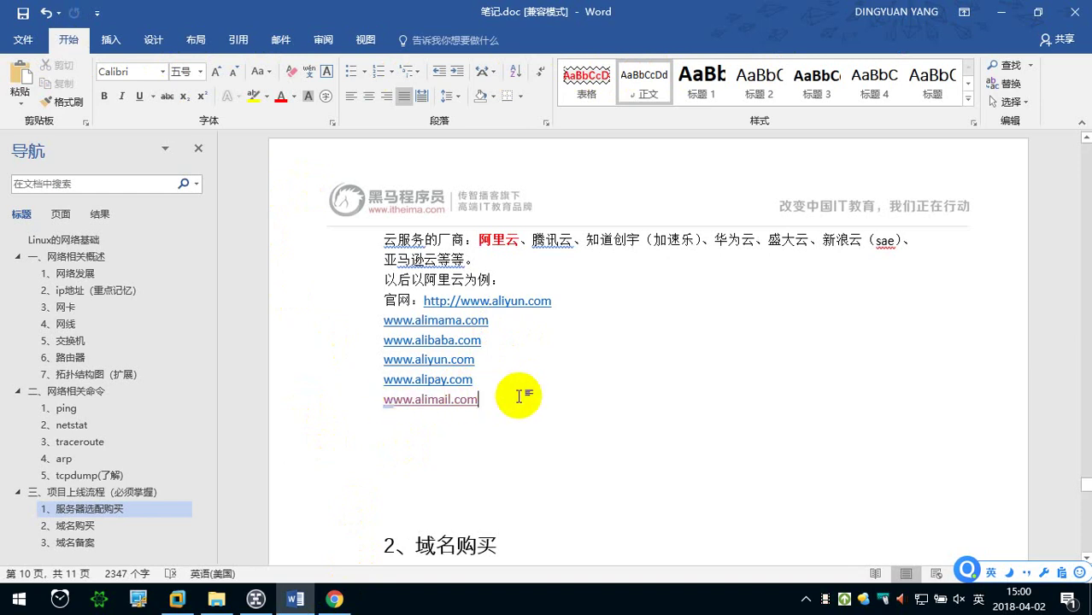
pyautogui.press('shift')
pyautogui.write('a')
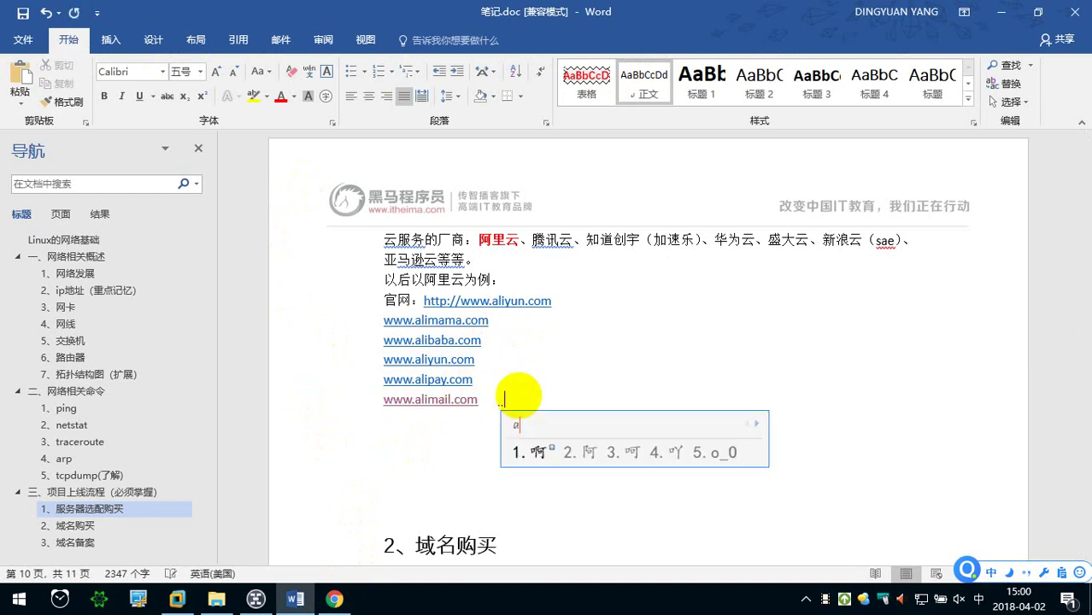
pyautogui.write('2nimei')
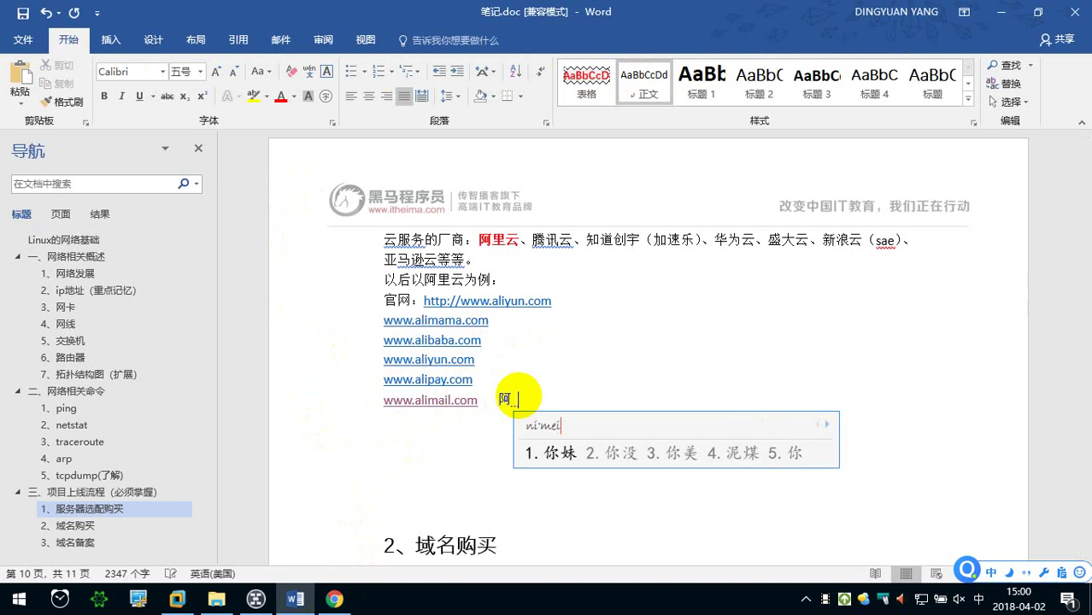
pyautogui.press('space')
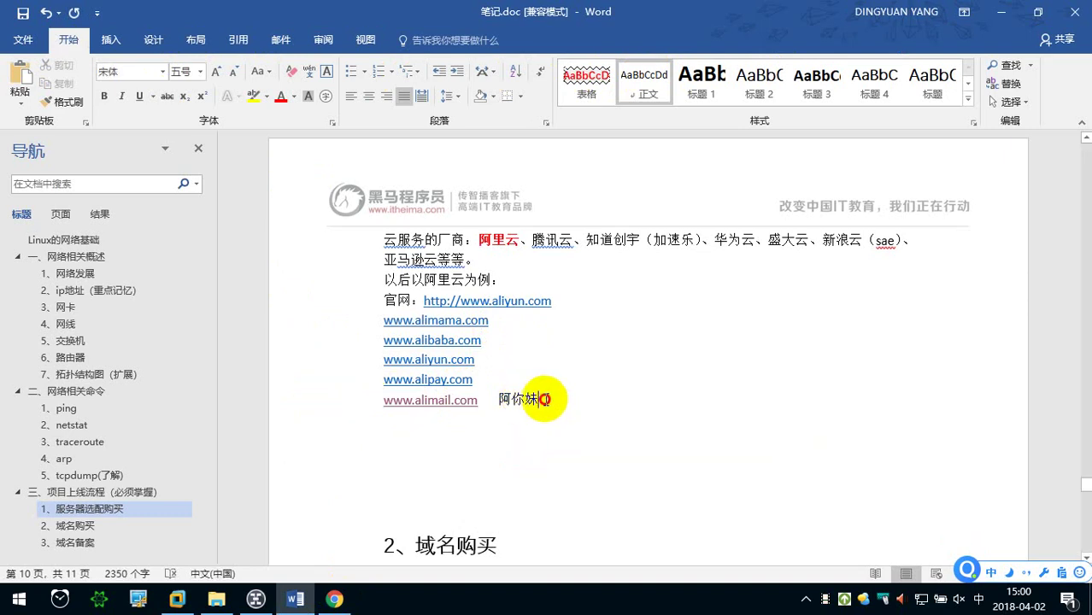
pyautogui.moveTo(547, 399); pyautogui.dragTo(415, 402)
pyautogui.click(599, 401)
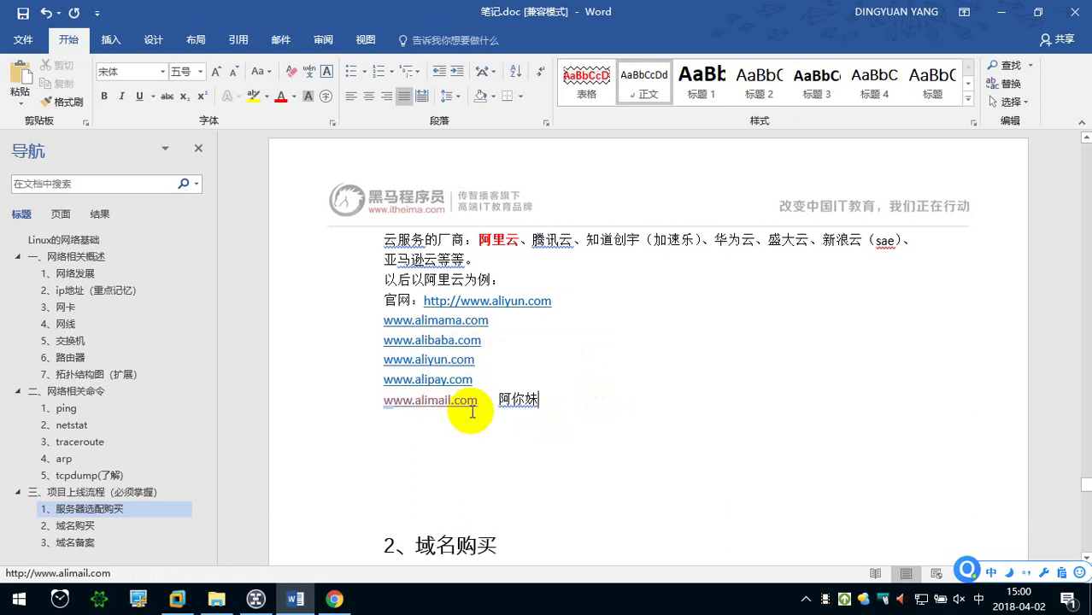
pyautogui.doubleClick(554, 397)
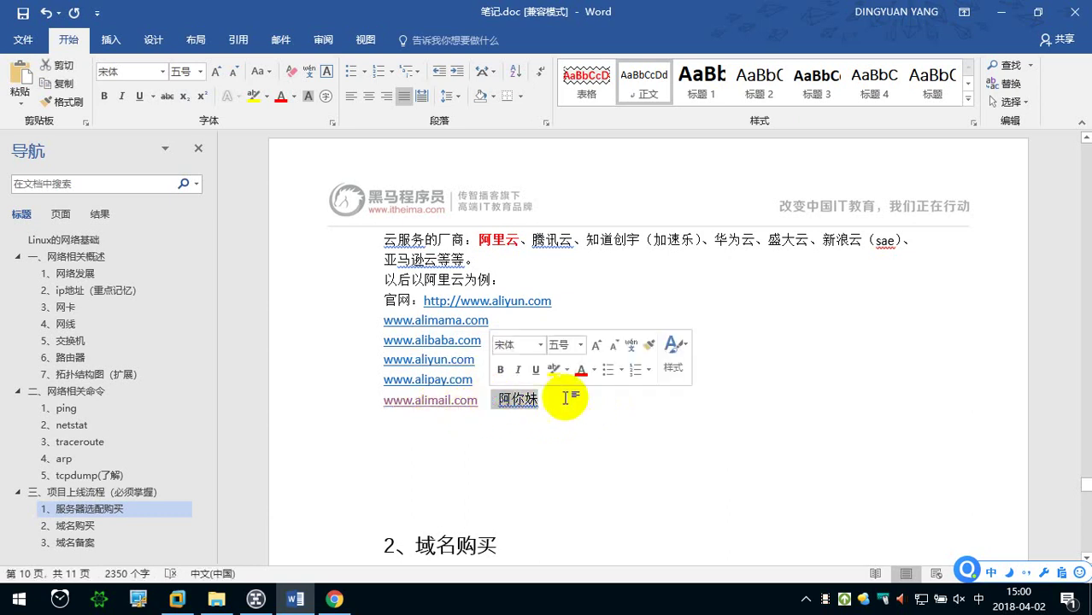
pyautogui.click(593, 415)
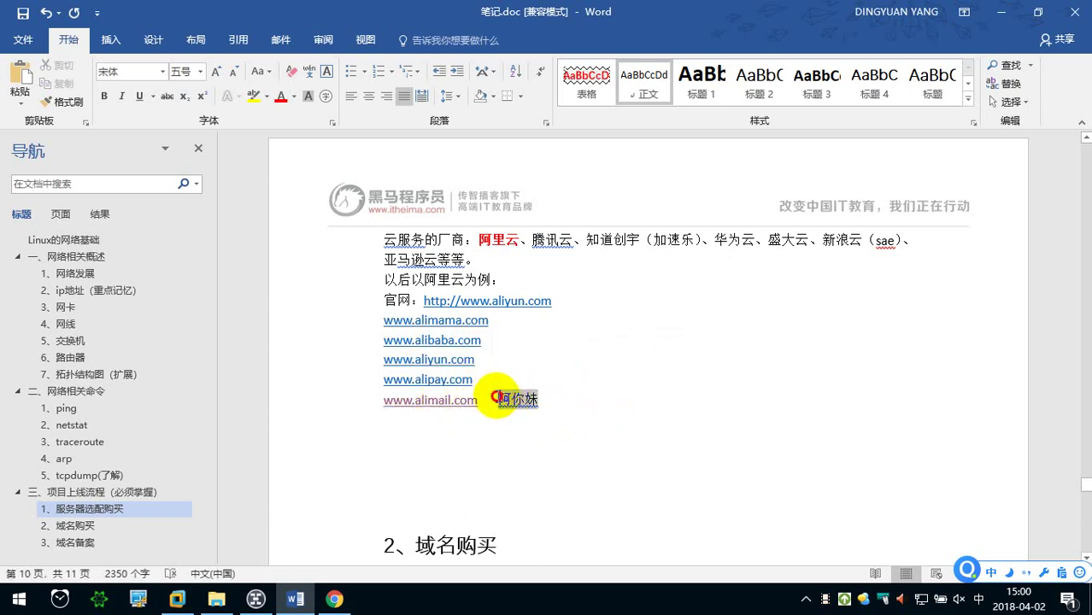
# Step: Reload the alimail tab in Chrome, then delete the five domain lines and 阿你妹 from Word
pyautogui.click(353, 598)
pyautogui.click(255, 12)
pyautogui.click(270, 46)
pyautogui.press('Return')
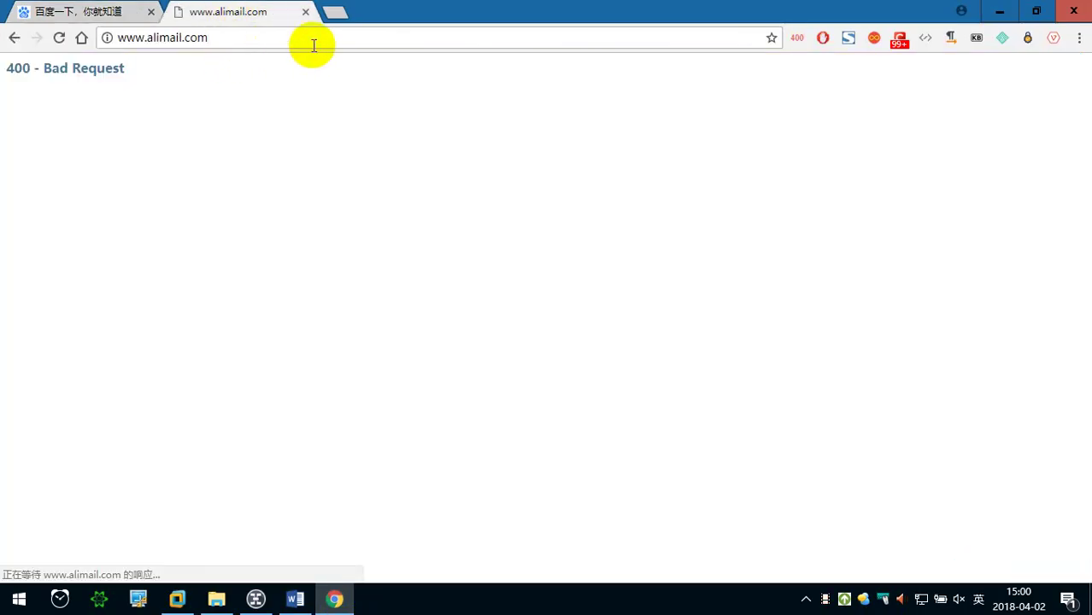
pyautogui.click(86, 11)
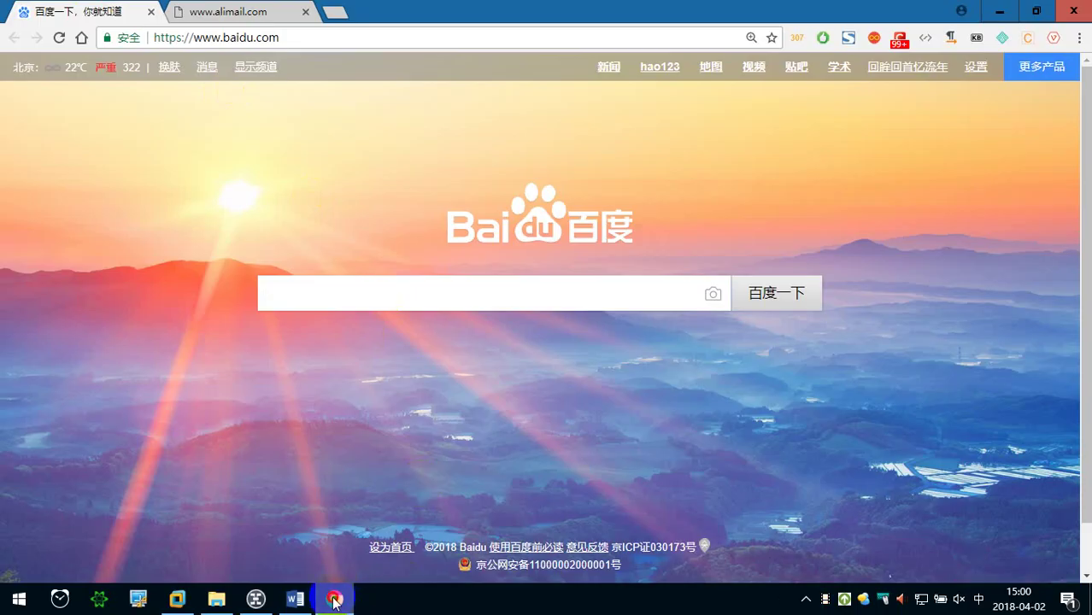
pyautogui.click(295, 598)
pyautogui.moveTo(583, 406); pyautogui.dragTo(282, 312)
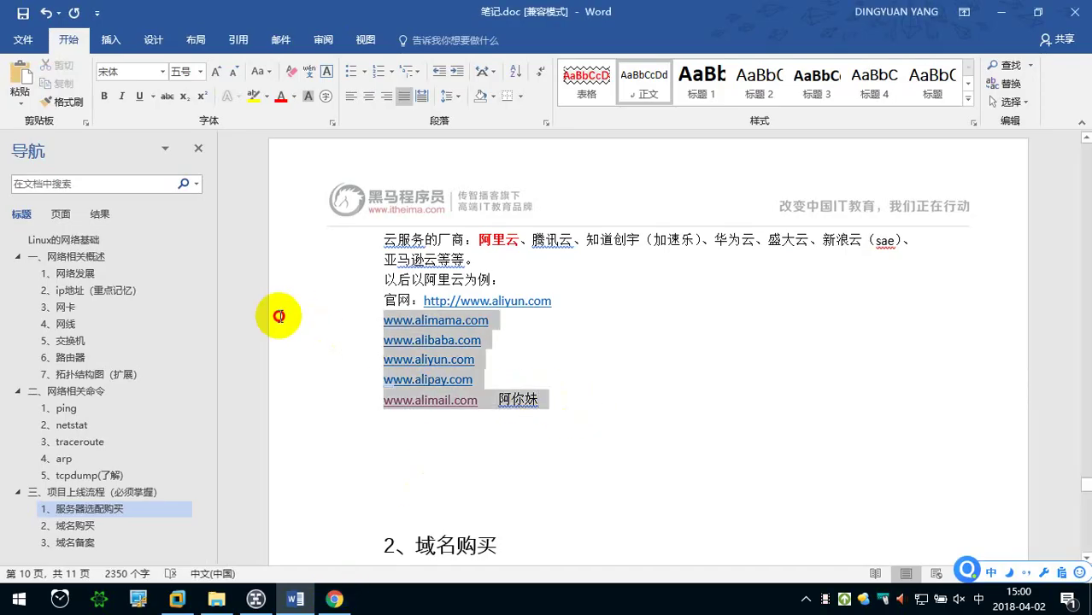
pyautogui.press('Delete')
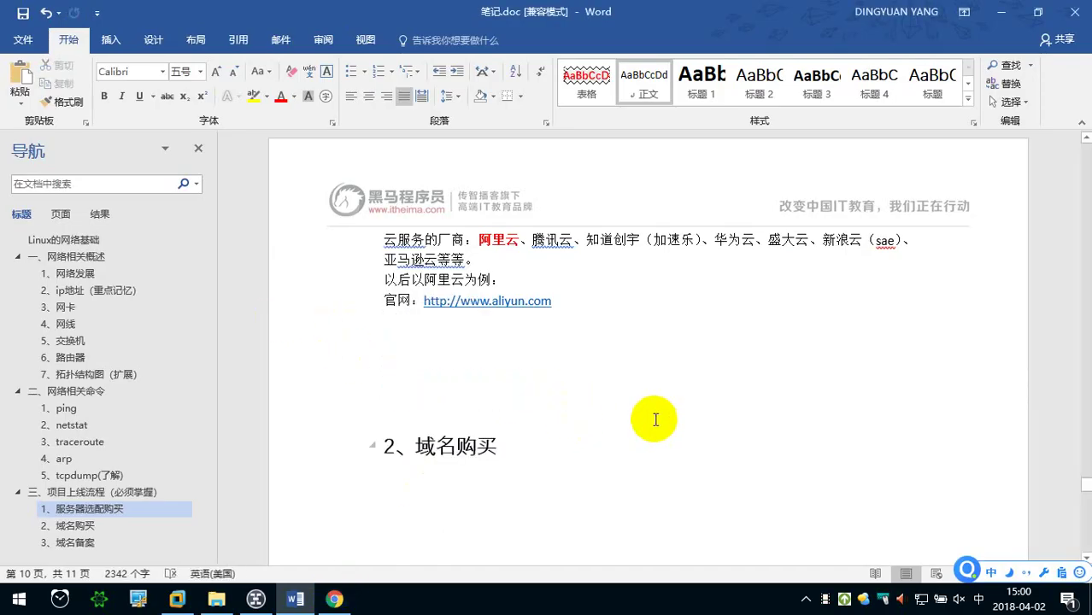
# Step: Submit a Baidu search for 阿里云 and open a fresh new browser tab
pyautogui.click(334, 598)
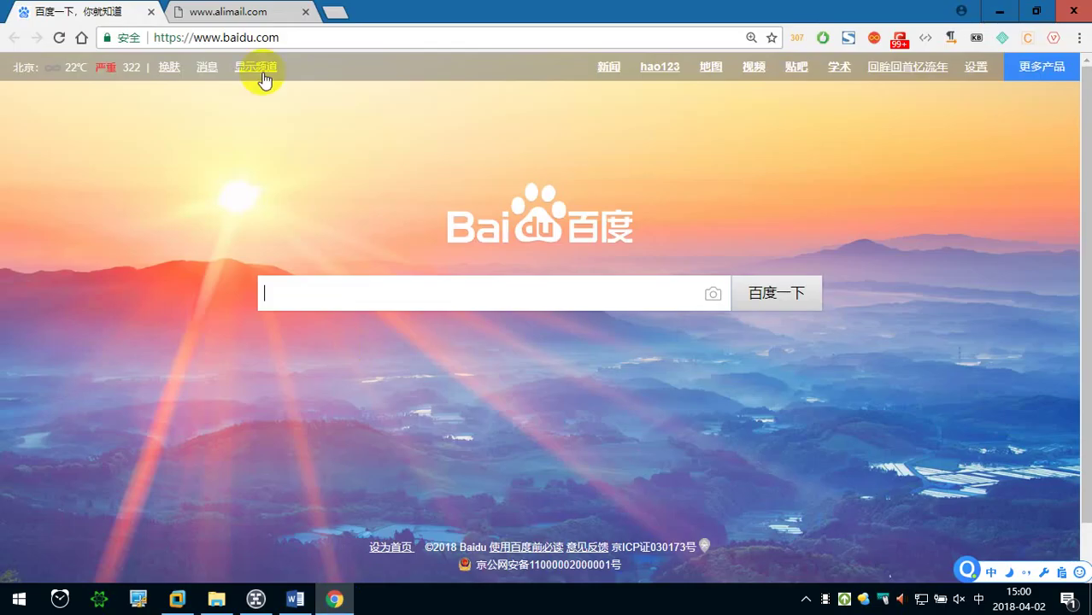
pyautogui.click(355, 292)
pyautogui.write('aliyun')
pyautogui.press('space')
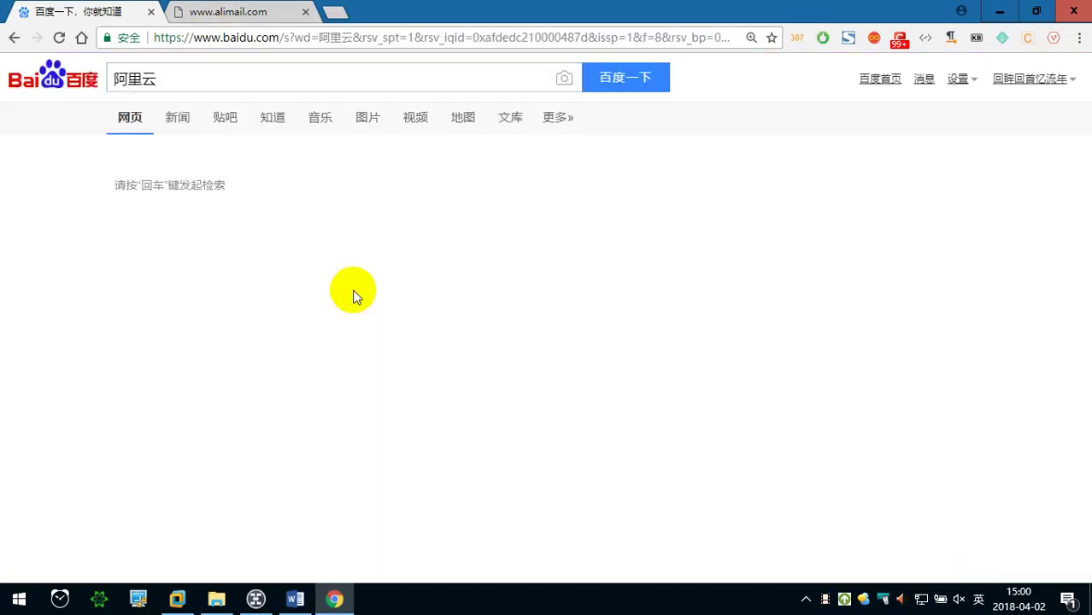
pyautogui.press('Return')
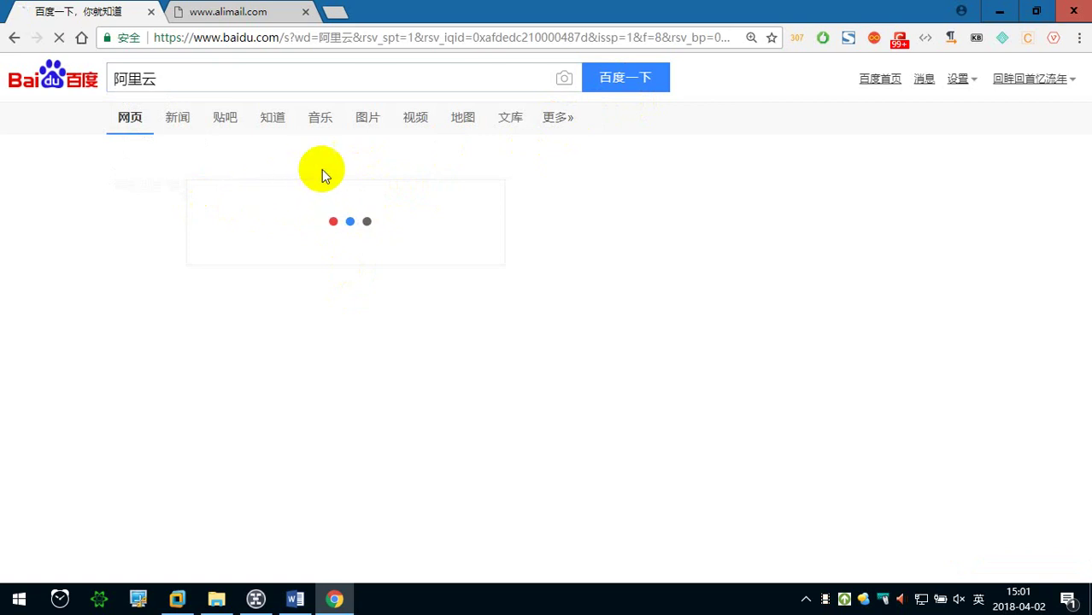
pyautogui.click(625, 81)
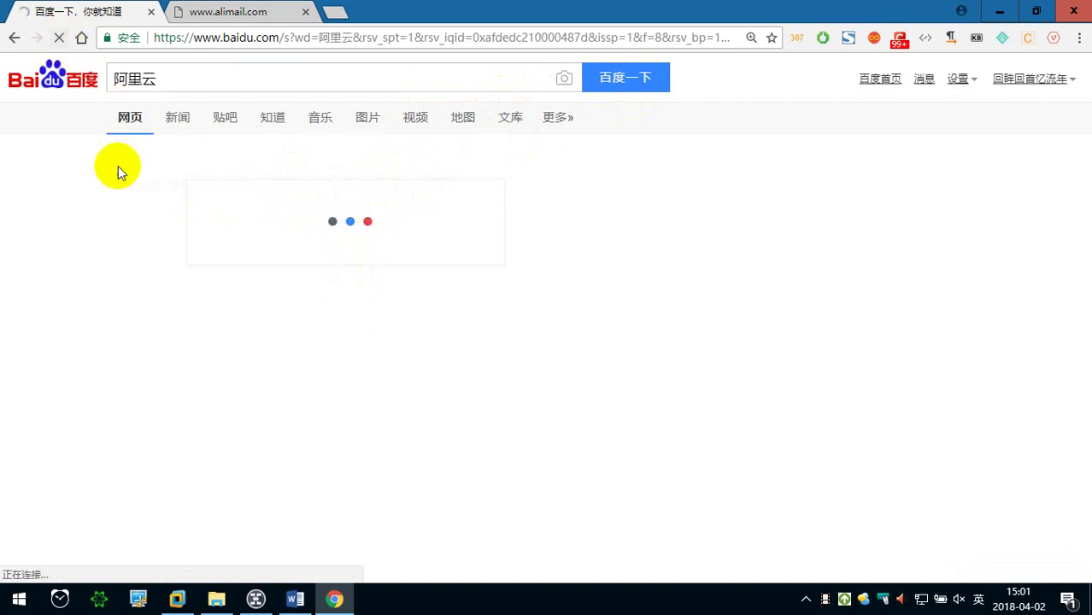
pyautogui.click(252, 11)
pyautogui.click(336, 12)
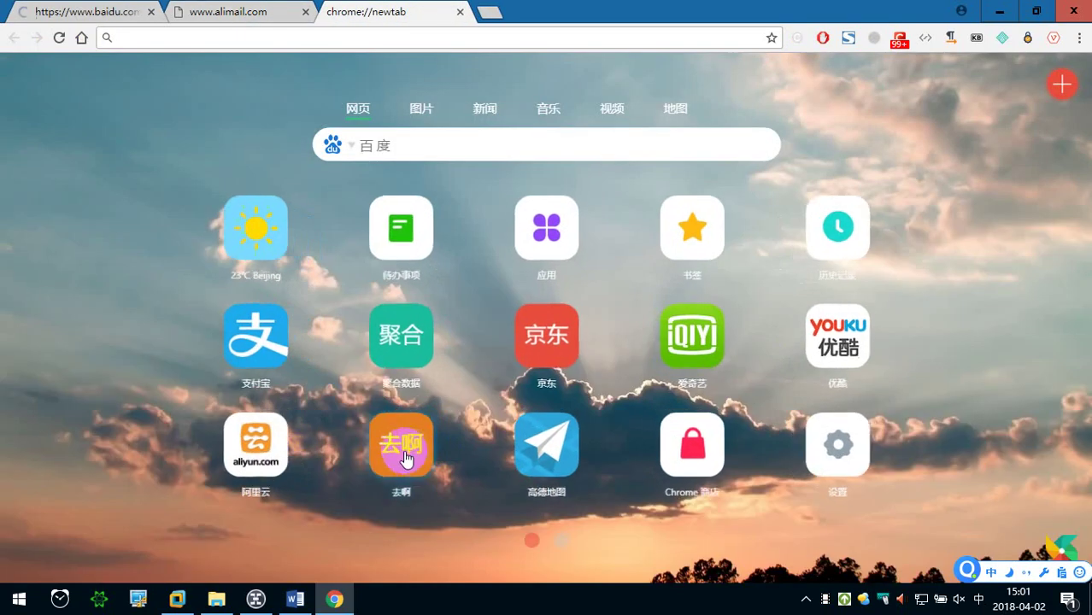
# Step: Open aliyun.com from its new-tab shortcut tile and view the homepage
pyautogui.click(253, 439)
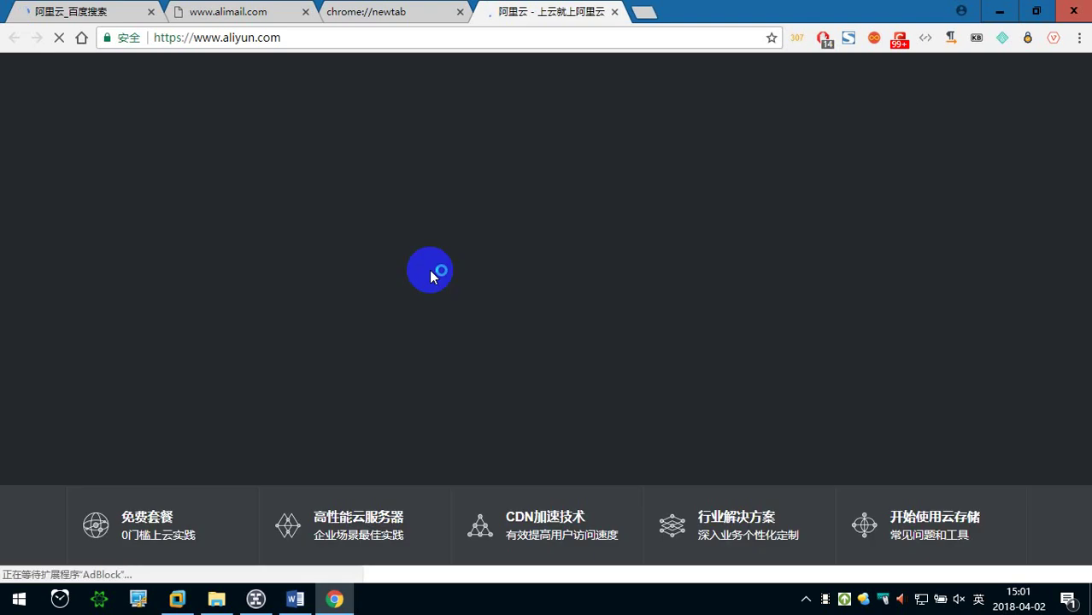
pyautogui.click(73, 11)
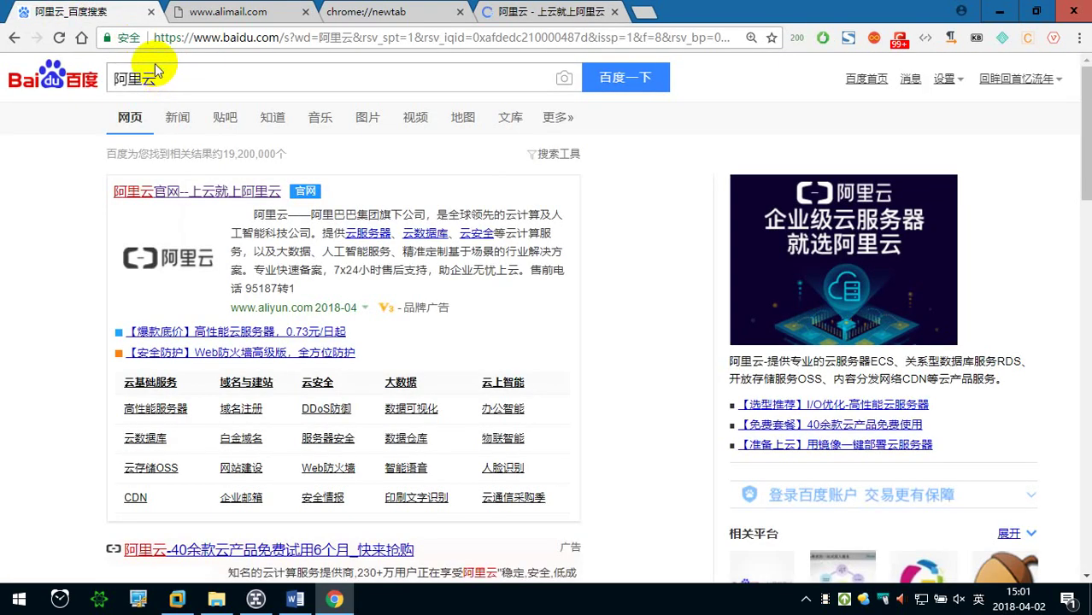
pyautogui.click(547, 11)
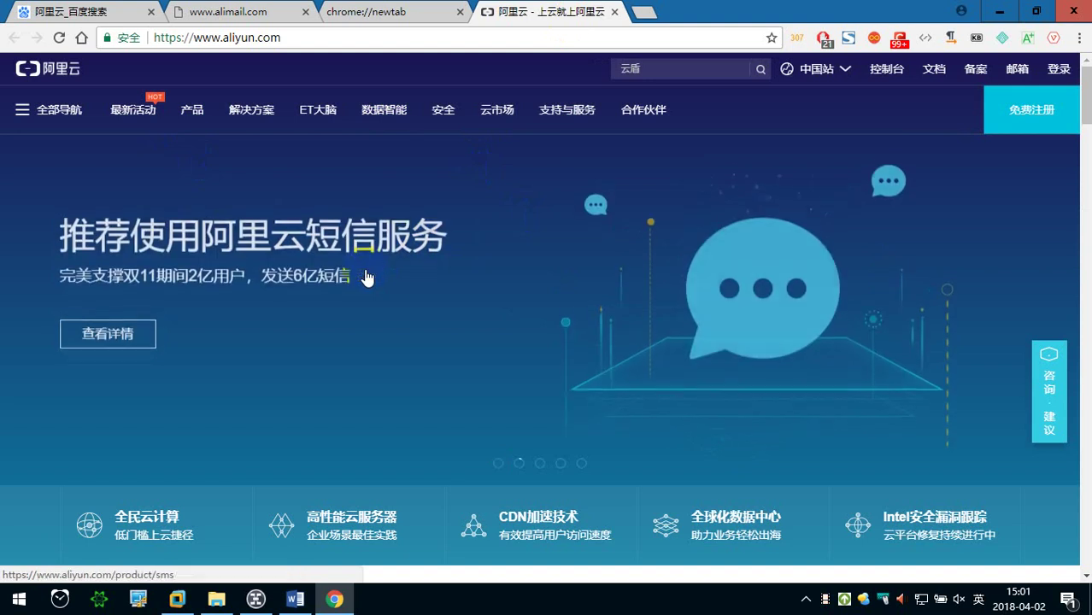
pyautogui.scroll(-6, 500, 285)
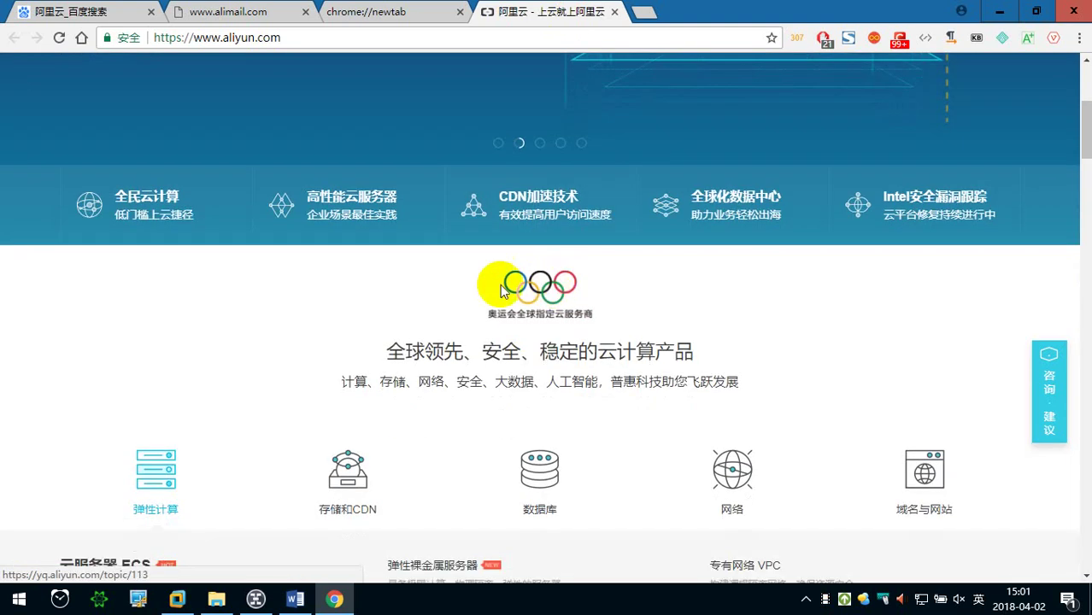
pyautogui.scroll(6, 419, 293)
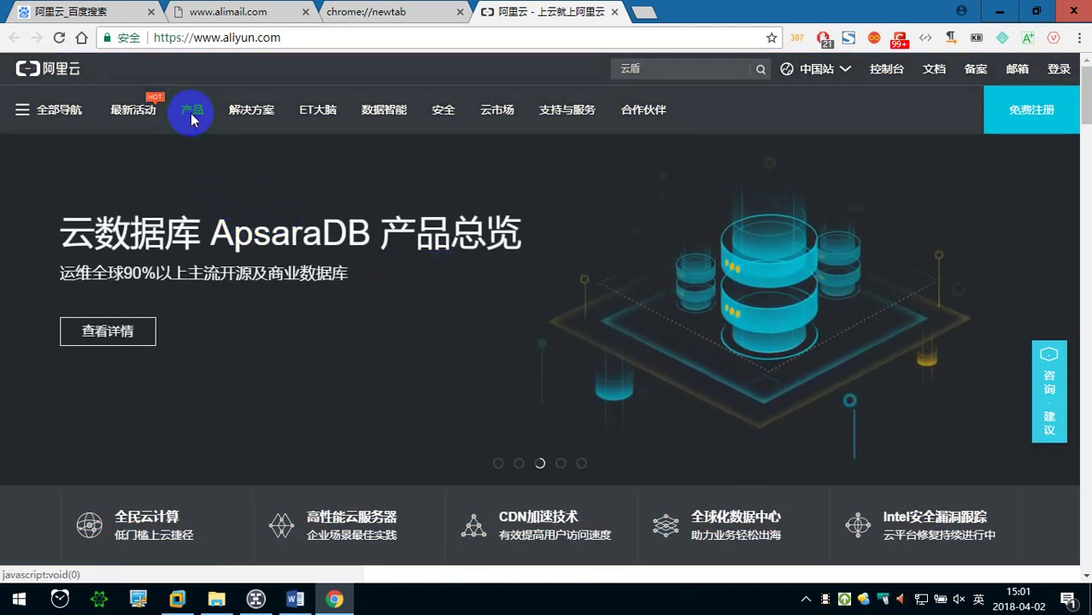
# Step: Browse Aliyun's 产品 menu and homepage, open a new tab, and return to the Baidu 阿里云 results
pyautogui.moveTo(189, 109)
pyautogui.scroll(-3, 186, 246)
pyautogui.scroll(-2, 186, 246)
pyautogui.scroll(-1, 186, 246)
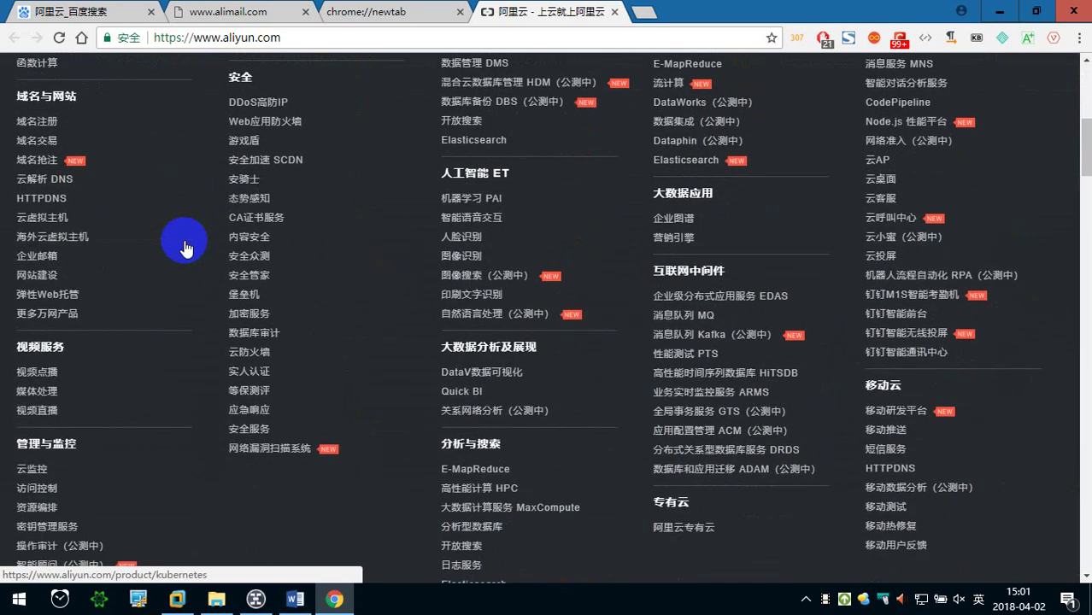
pyautogui.scroll(-3, 184, 241)
pyautogui.scroll(6, 184, 241)
pyautogui.scroll(3, 185, 241)
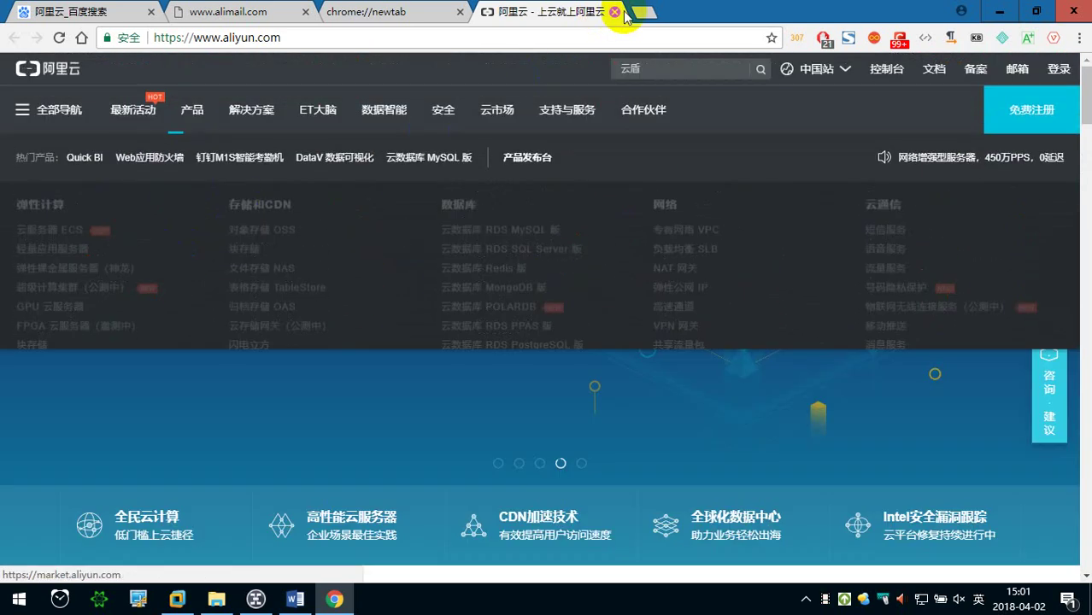
pyautogui.click(640, 13)
pyautogui.click(137, 12)
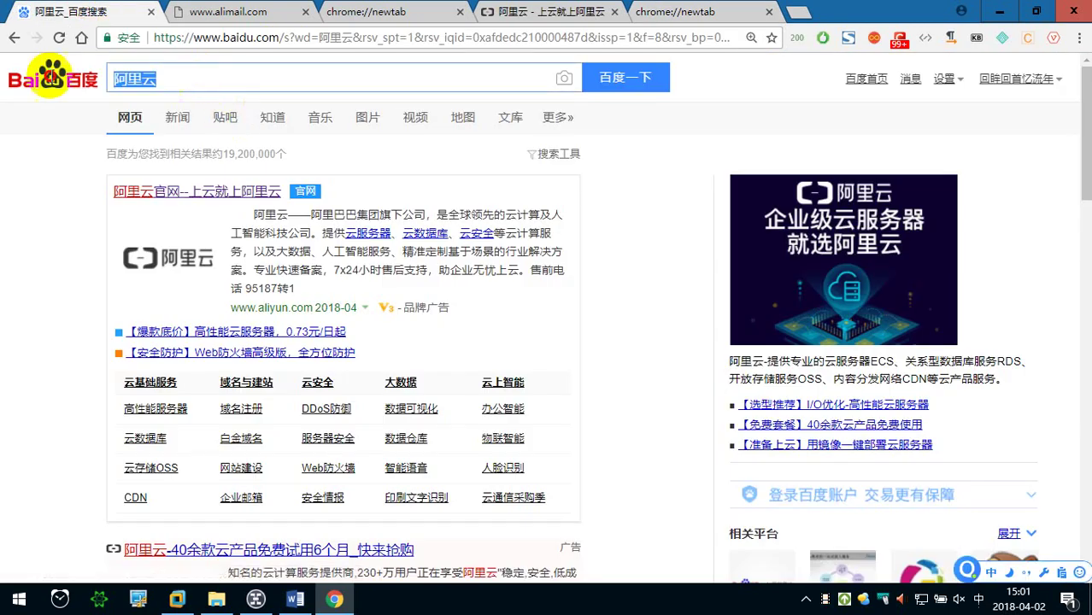
# Step: Search Baidu for 腾讯云 and open the Tencent Cloud official site
pyautogui.write('ten')
pyautogui.write('腾讯云')
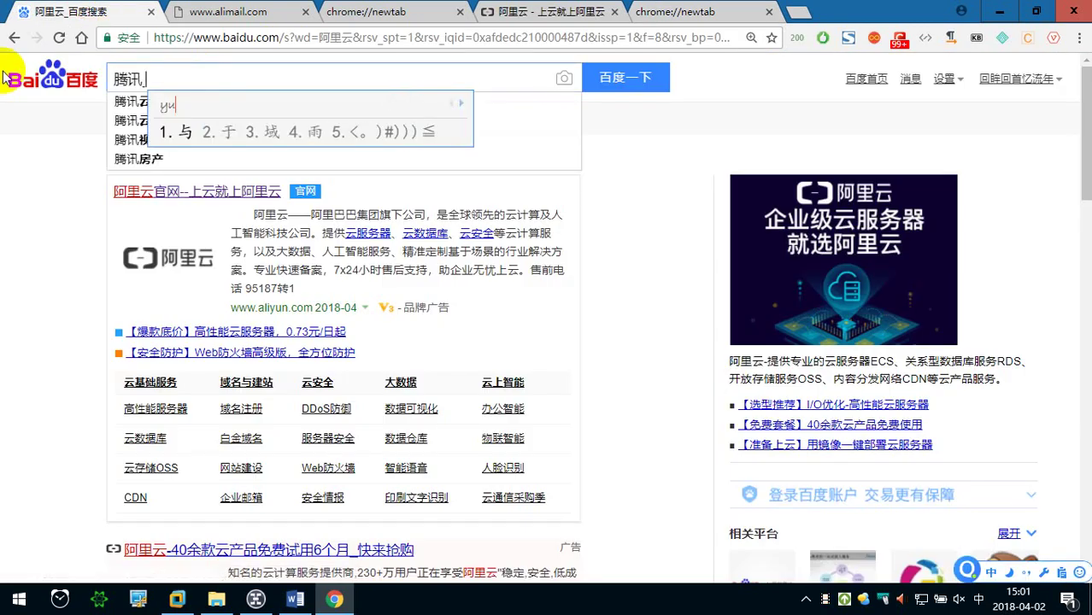
pyautogui.press('Return')
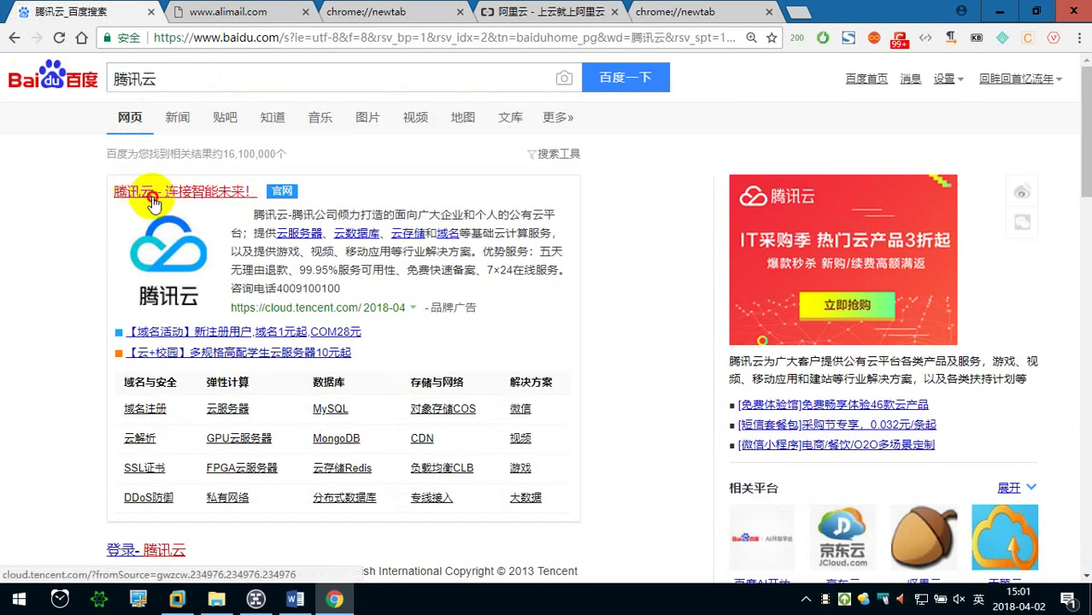
pyautogui.click(146, 191)
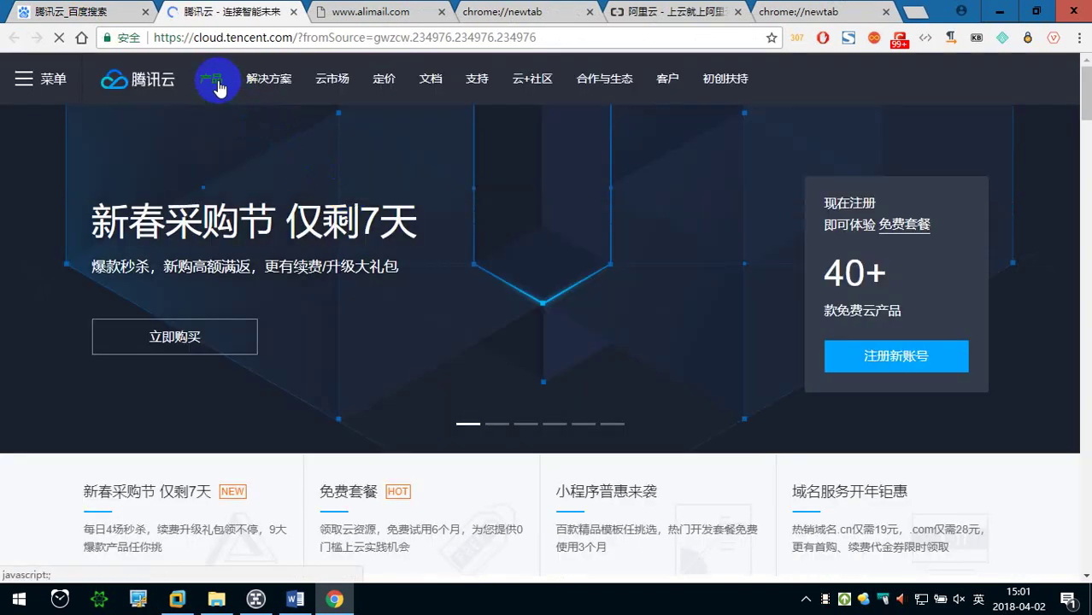
# Step: Browse Tencent Cloud's full product list, then go back to the aliyun.com tab
pyautogui.click(216, 85)
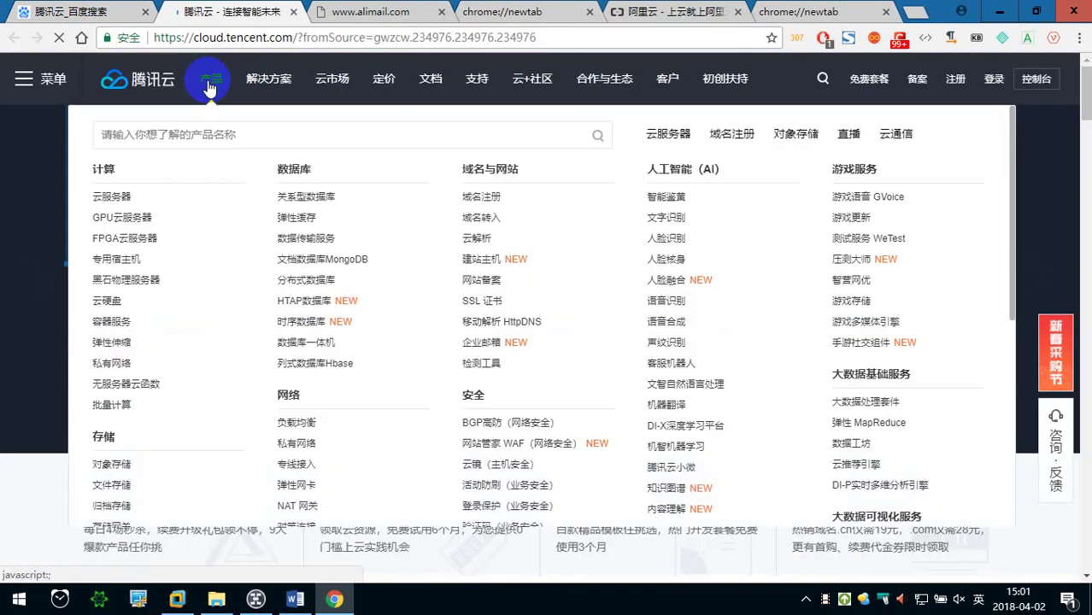
pyautogui.scroll(-3, 270, 223)
pyautogui.scroll(-3, 273, 235)
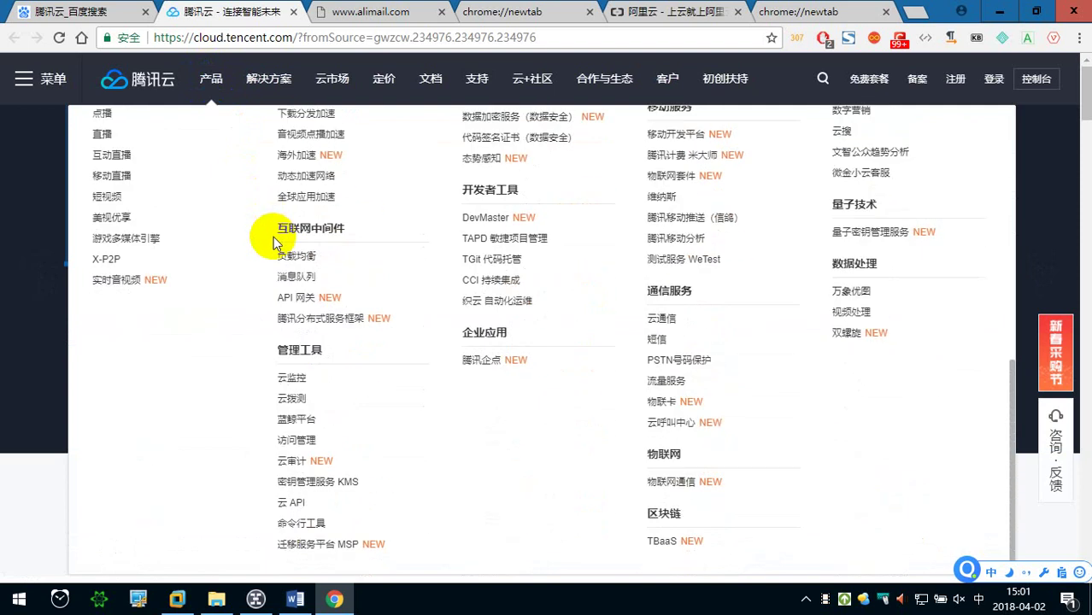
pyautogui.scroll(-2, 278, 248)
pyautogui.scroll(2, 275, 247)
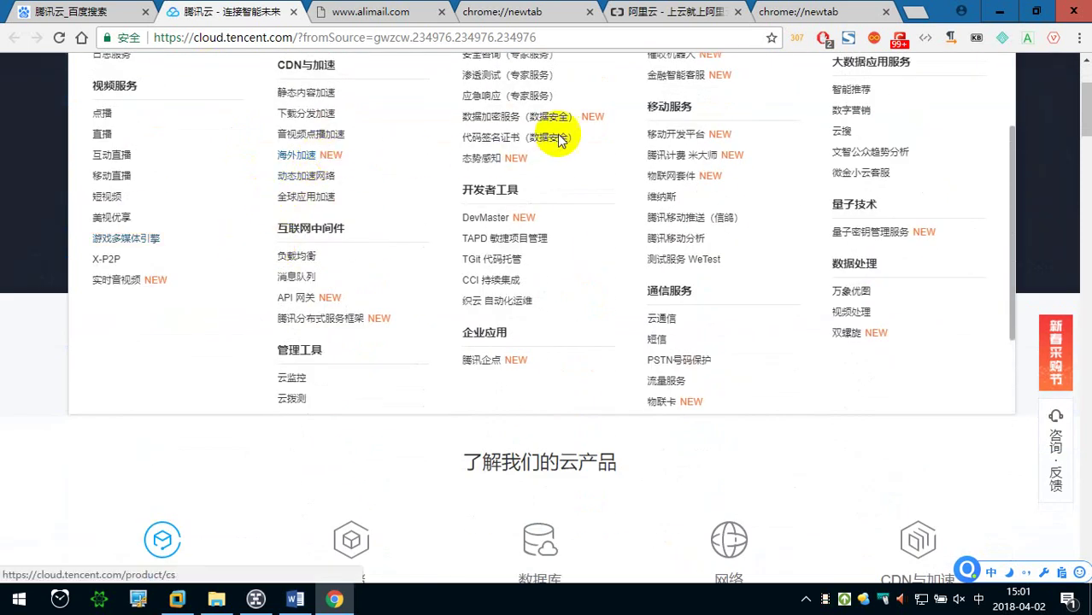
pyautogui.scroll(4, 641, 192)
pyautogui.scroll(1, 656, 195)
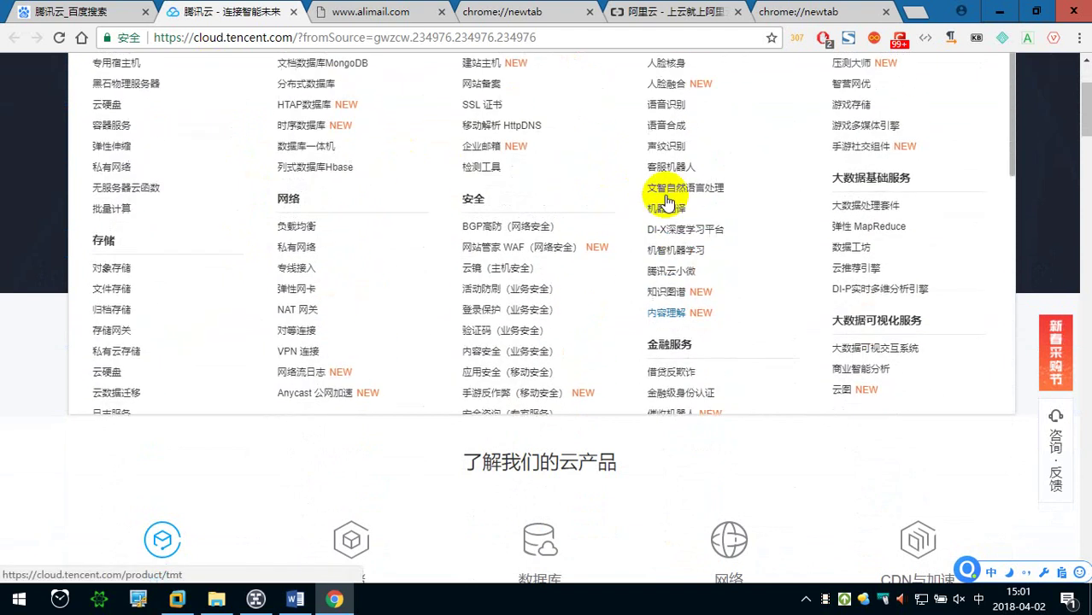
pyautogui.scroll(3, 650, 201)
pyautogui.click(633, 12)
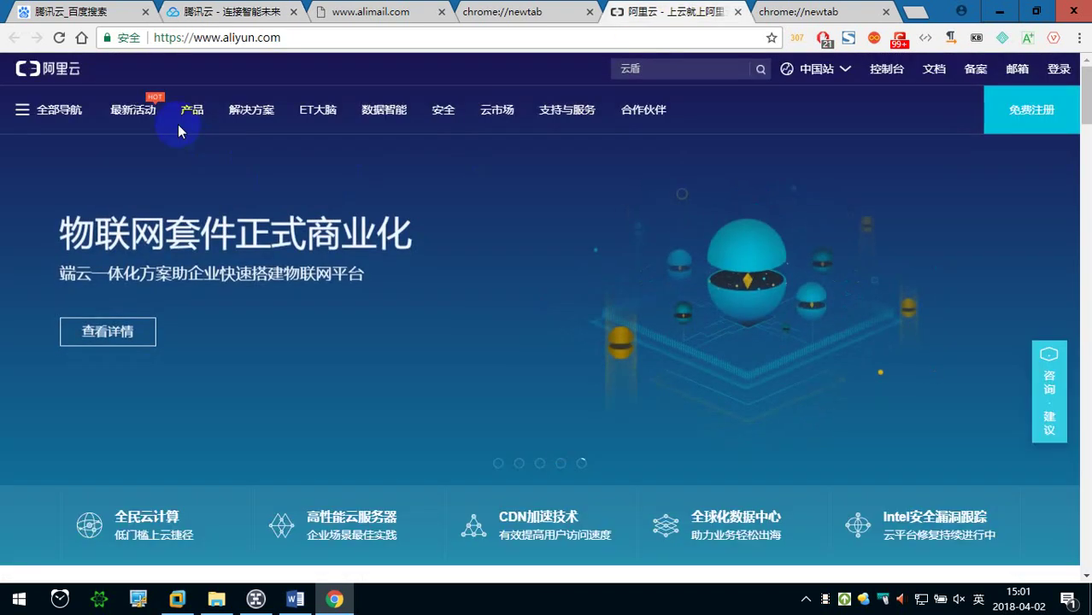
pyautogui.moveTo(200, 112)
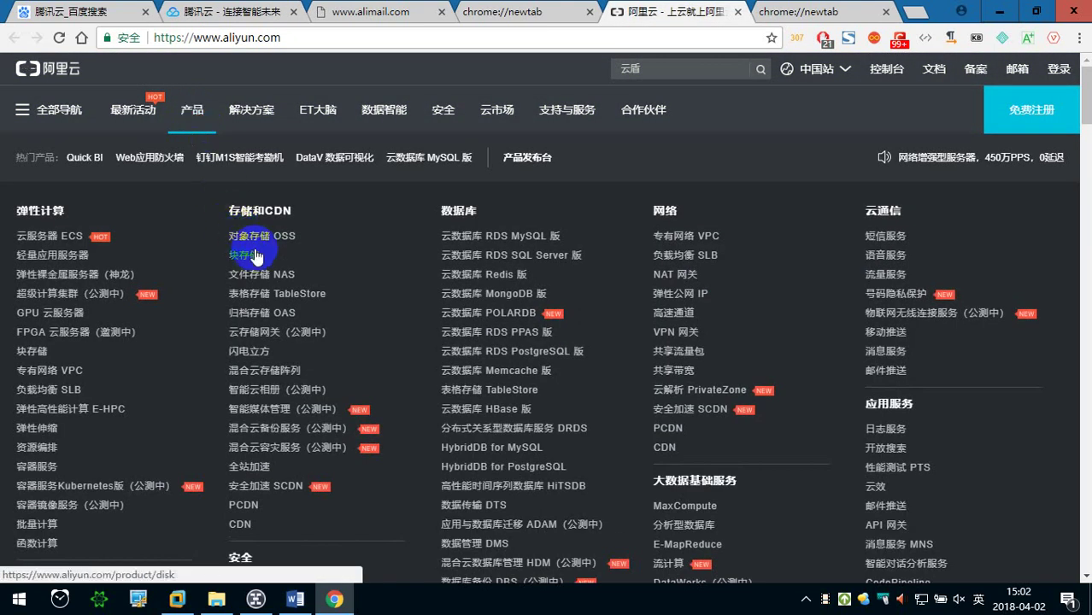
pyautogui.scroll(-3, 272, 266)
pyautogui.scroll(-3, 271, 265)
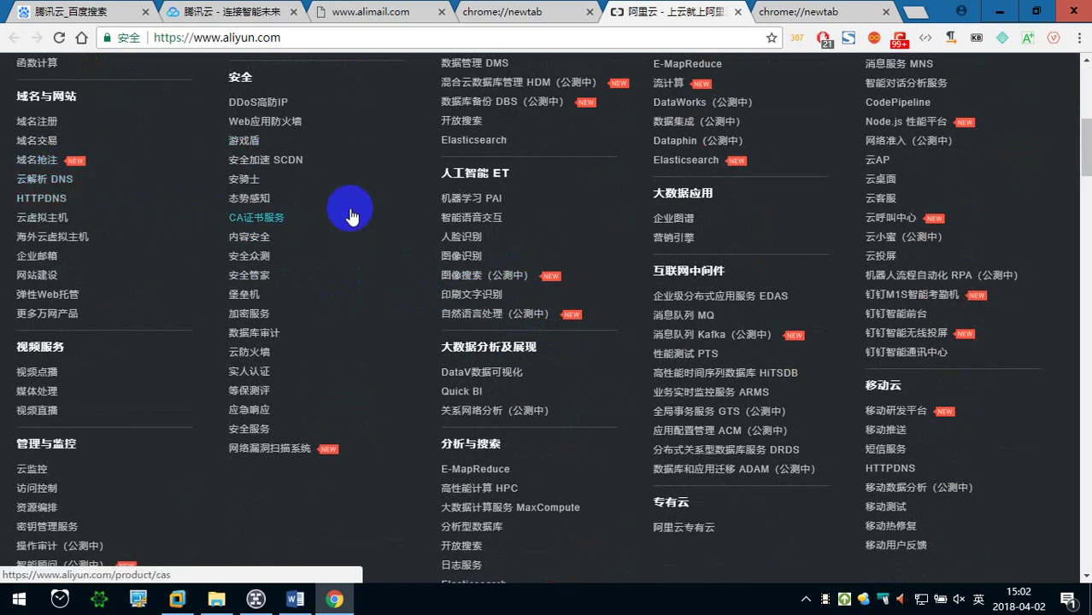
pyautogui.scroll(5, 351, 215)
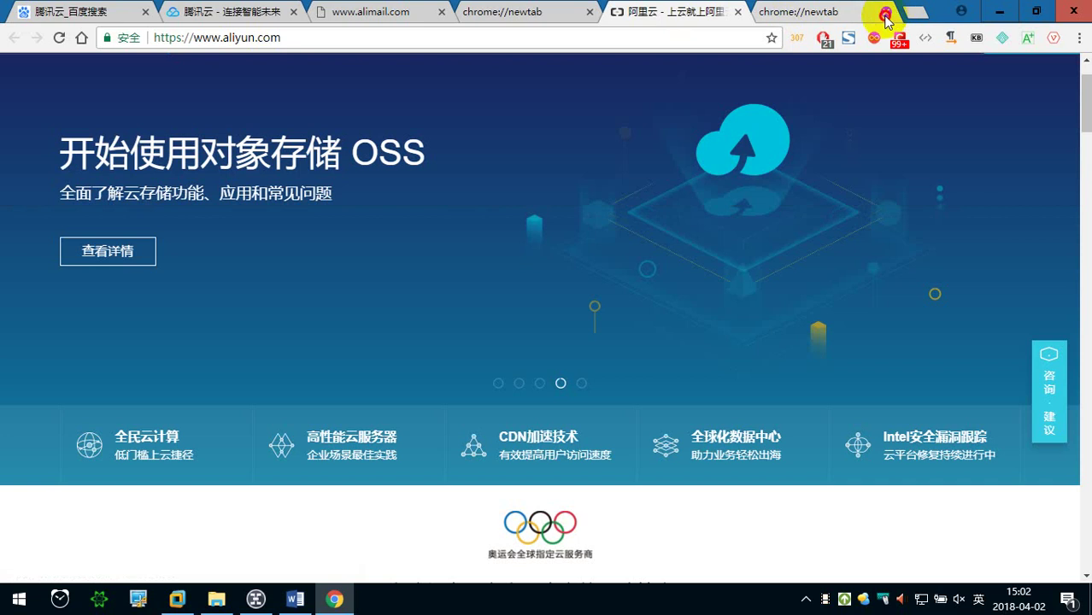
# Step: Close both empty new tabs, the alimail.com tab and the Tencent Cloud tab
pyautogui.click(886, 12)
pyautogui.click(590, 12)
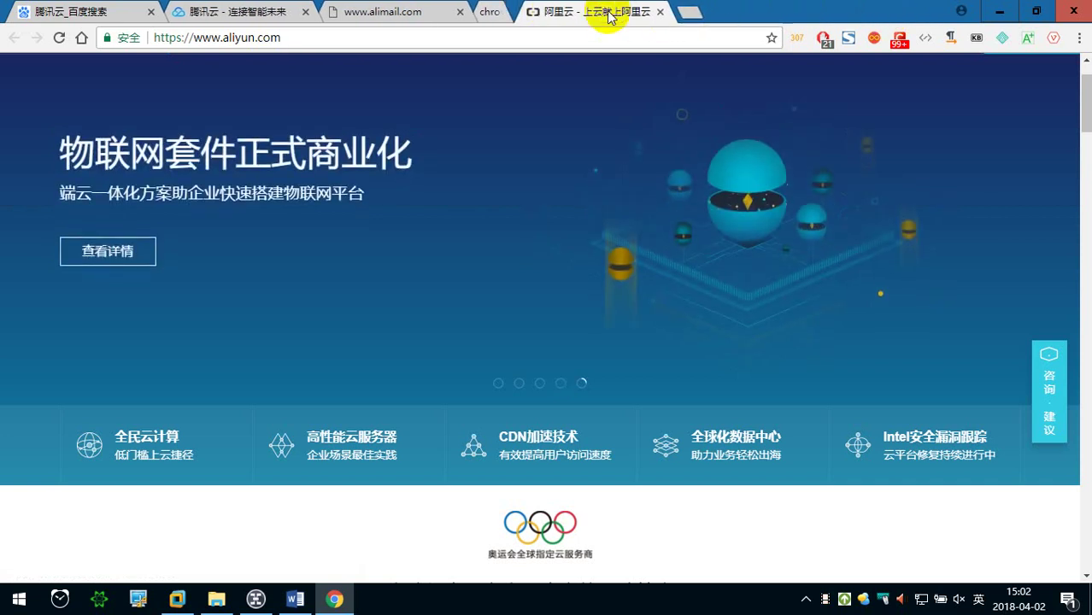
pyautogui.click(461, 12)
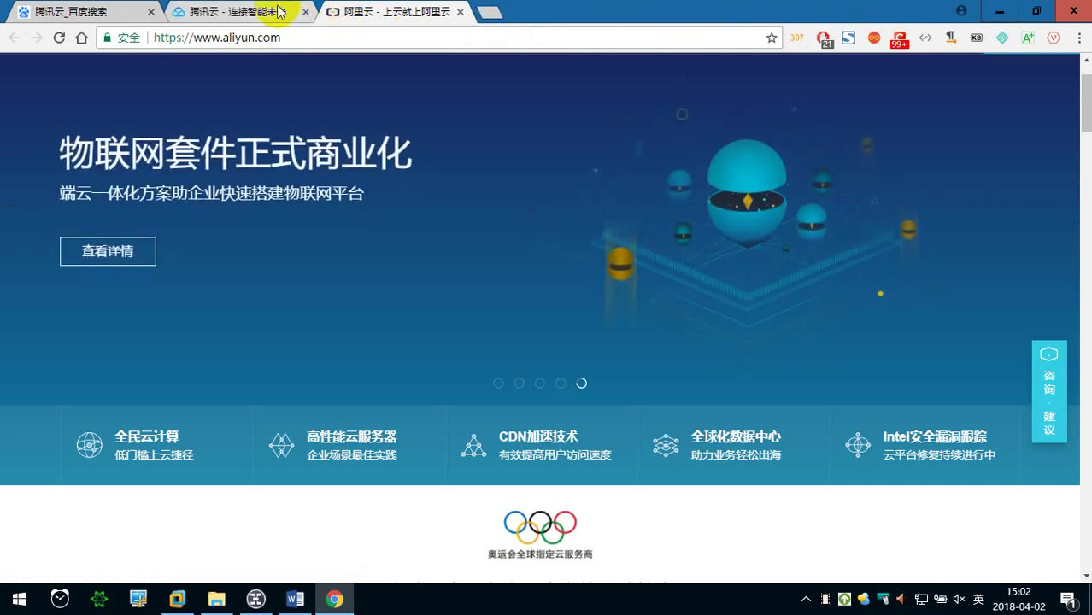
pyautogui.click(280, 11)
pyautogui.moveTo(211, 81)
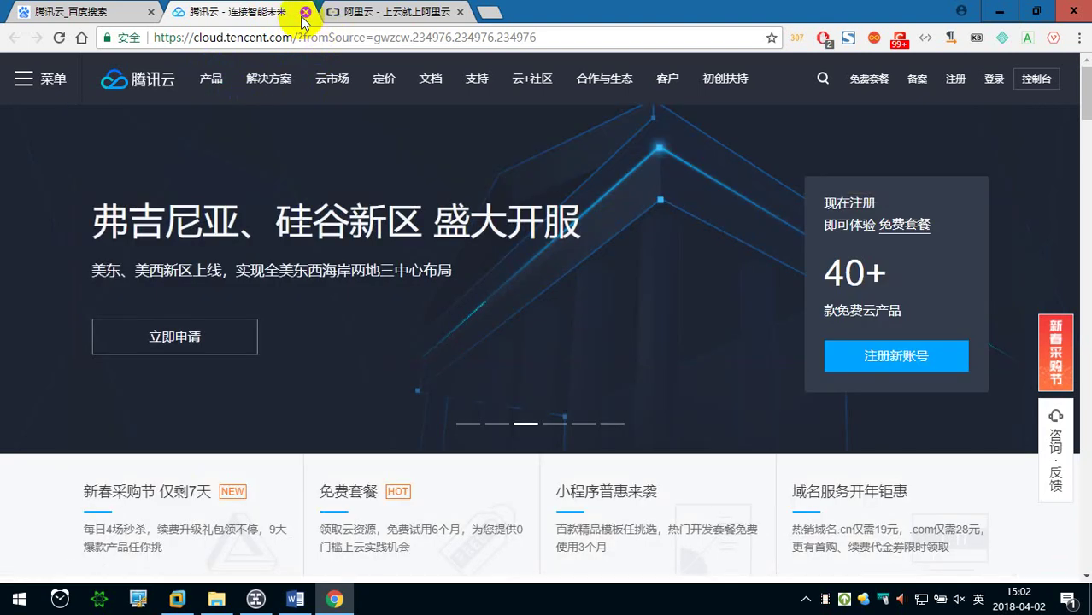
pyautogui.click(305, 12)
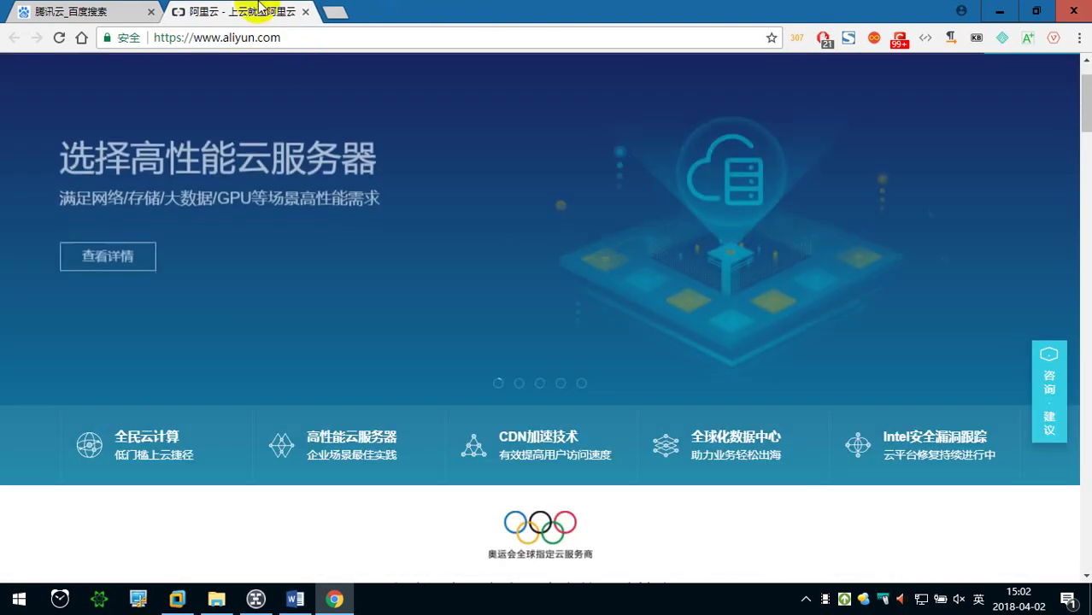
pyautogui.scroll(1, 343, 226)
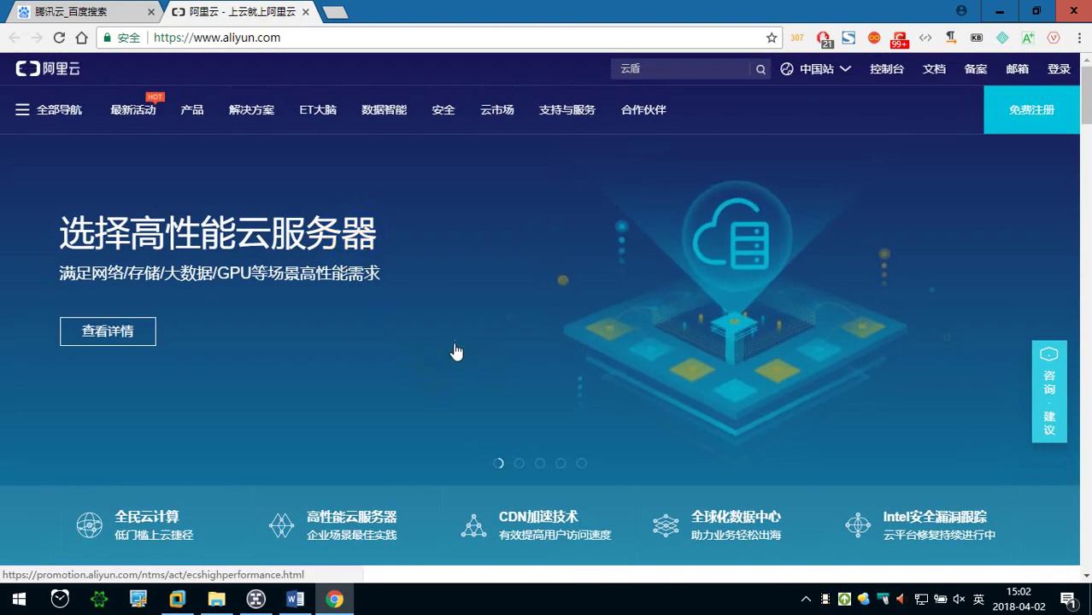
# Step: In Word, start a new line below the Aliyun URL beginning with ①打开
pyautogui.click(295, 599)
pyautogui.scroll(5, 427, 379)
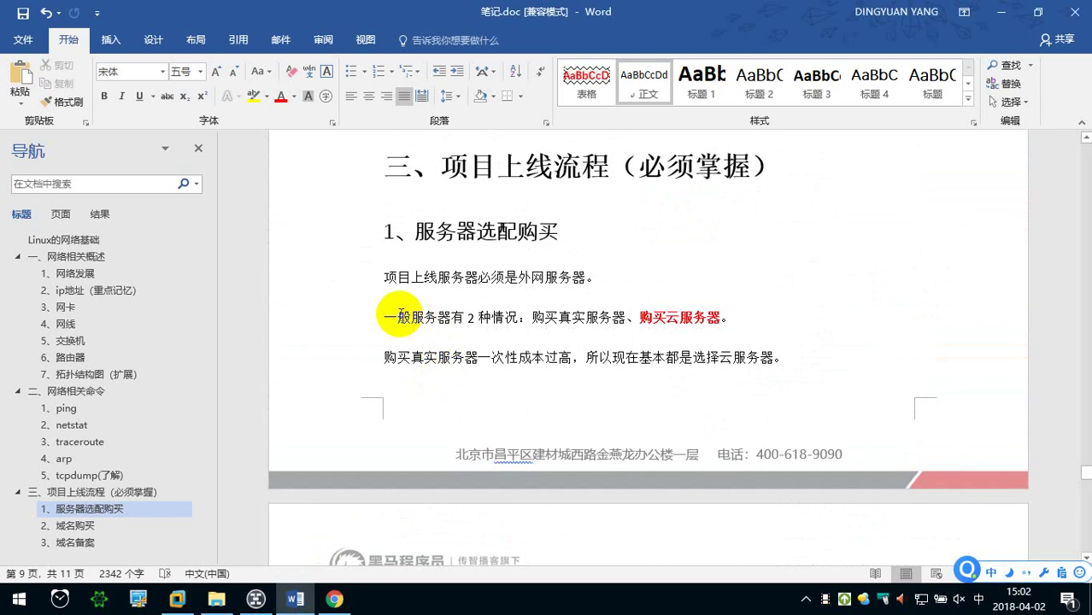
pyautogui.scroll(-4, 402, 307)
pyautogui.hotkey('ctrl', 'End')
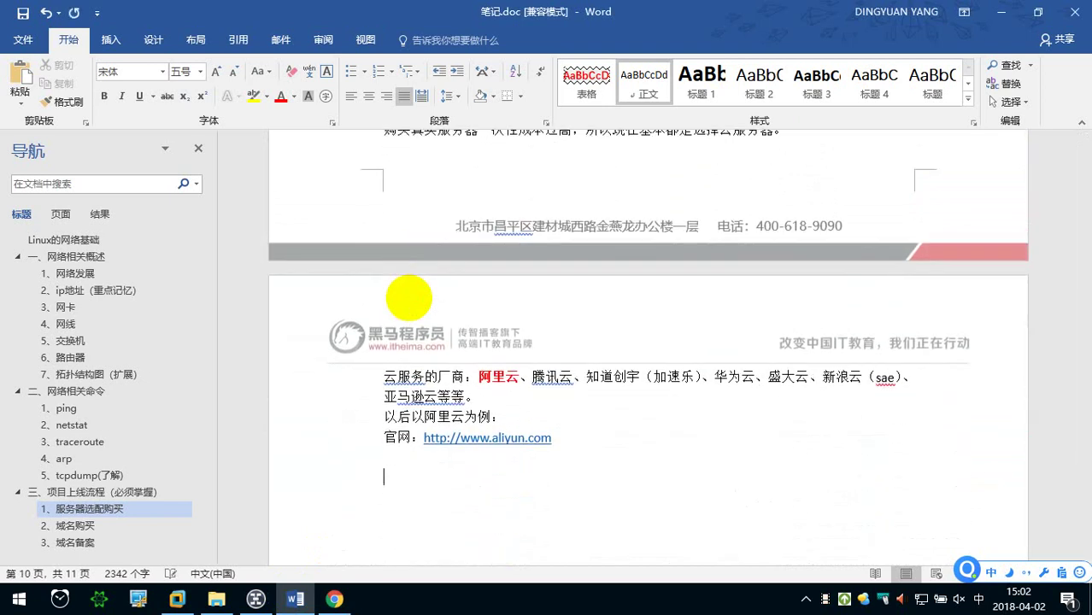
pyautogui.write('y')
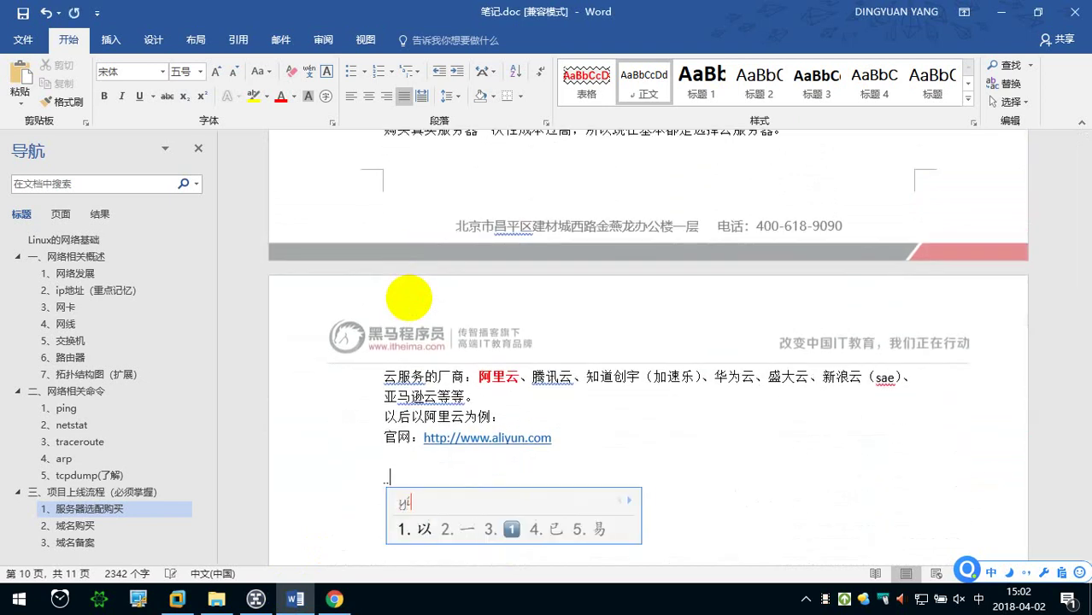
pyautogui.write('i')
pyautogui.press('Escape')
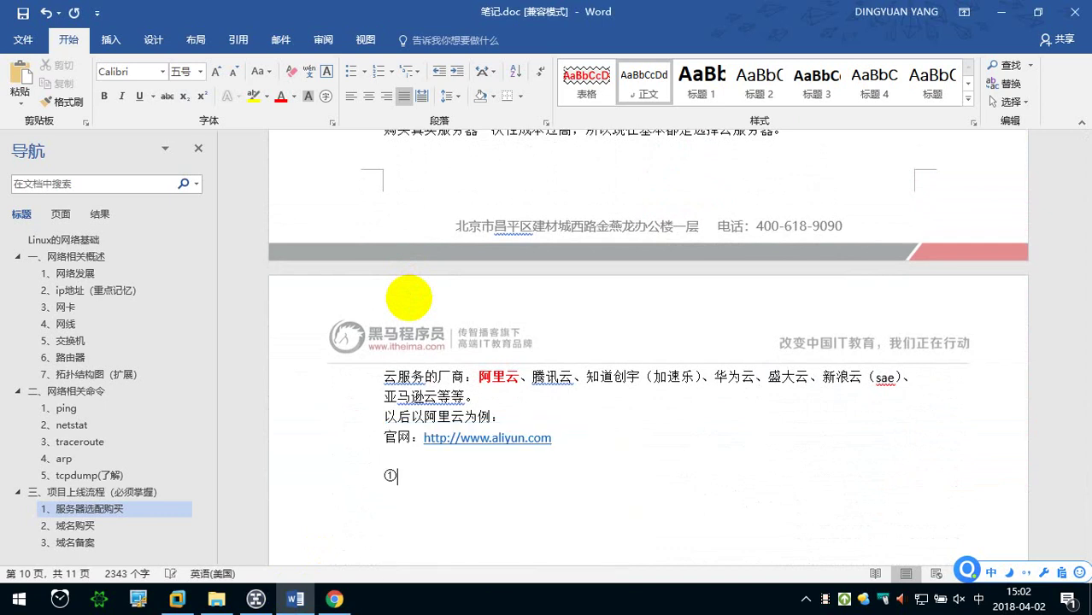
pyautogui.write('打开wl')
pyautogui.press('Escape')
# Step: Complete the step so it reads ①打开阿里云官网, then return to the Aliyun homepage
pyautogui.write('阿里guanw')
pyautogui.press('space')
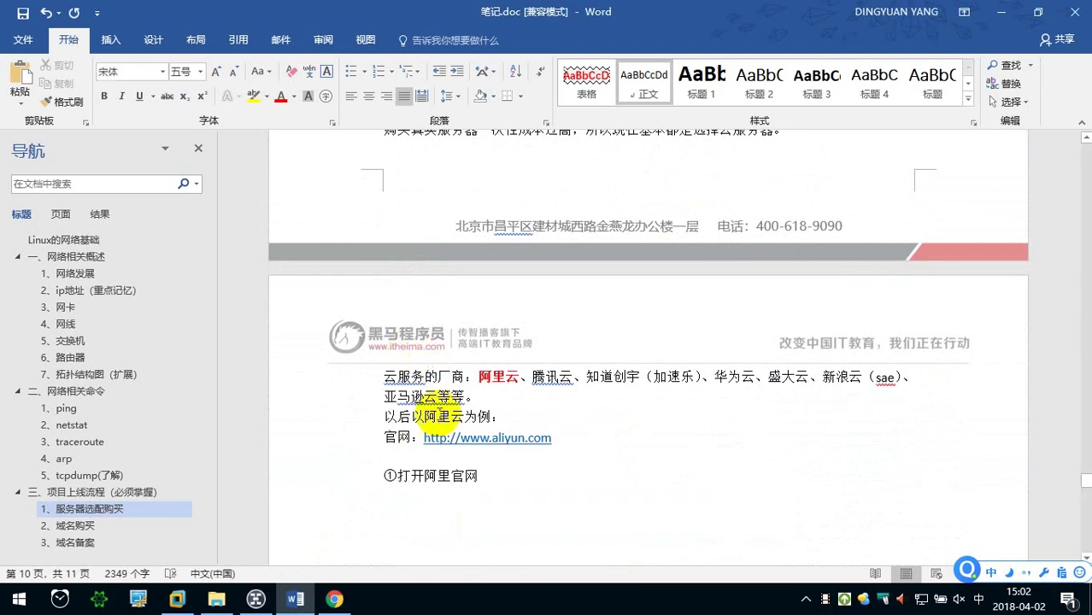
pyautogui.click(447, 472)
pyautogui.write('yun')
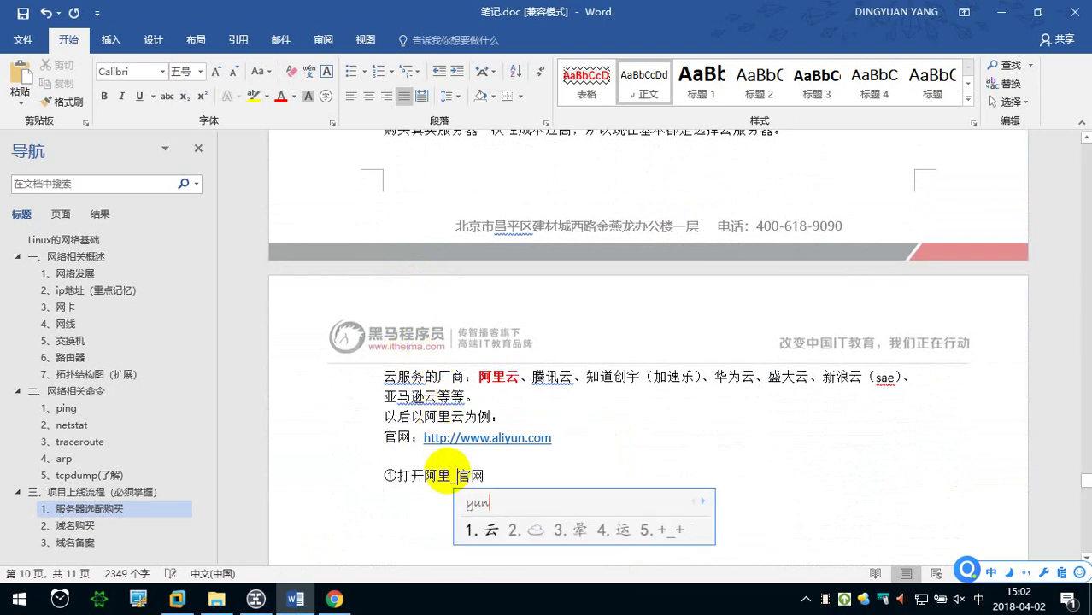
pyautogui.press('space')
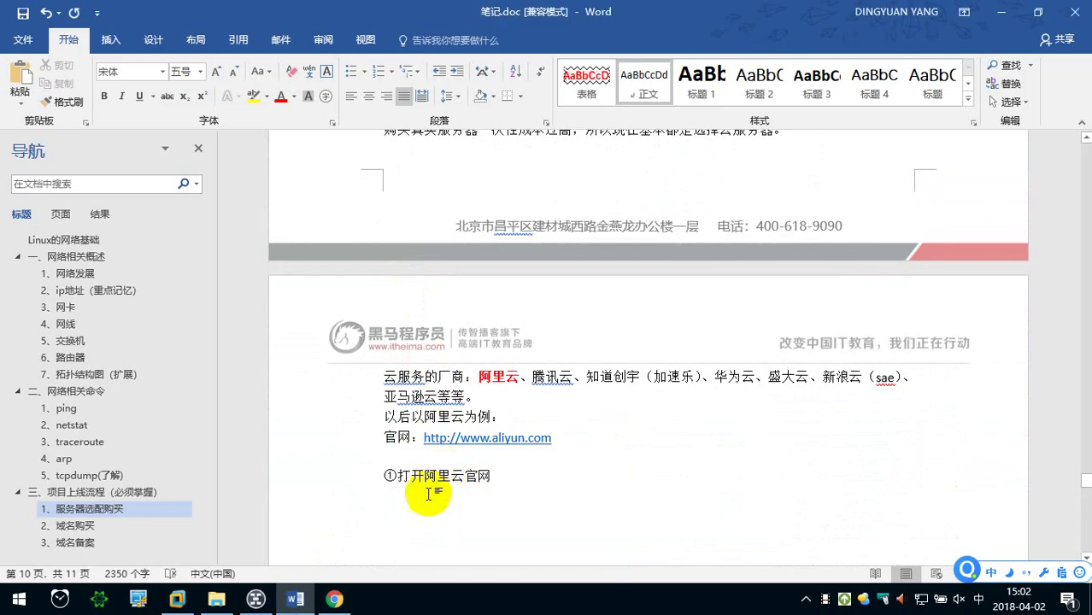
pyautogui.click(334, 599)
pyautogui.click(188, 112)
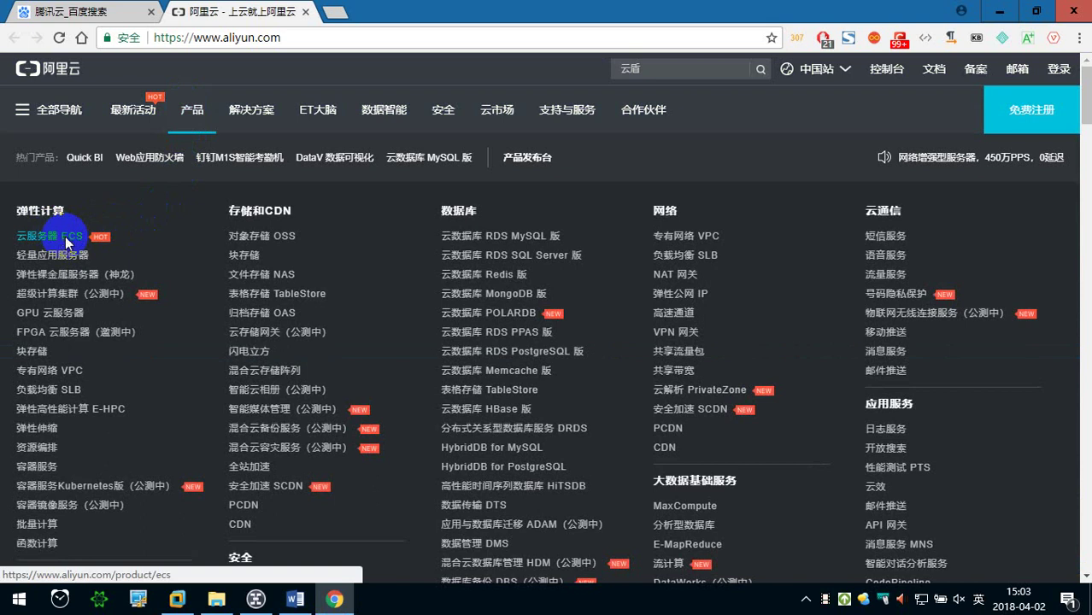
# Step: Screenshot the Aliyun nav bar and product menu, marking 云服务器 ECS with a red arrow
pyautogui.hotkey('ctrl', 'alt', 'a')
pyautogui.moveTo(1, 91); pyautogui.dragTo(438, 263)
pyautogui.click(191, 281)
pyautogui.moveTo(171, 201); pyautogui.dragTo(91, 229)
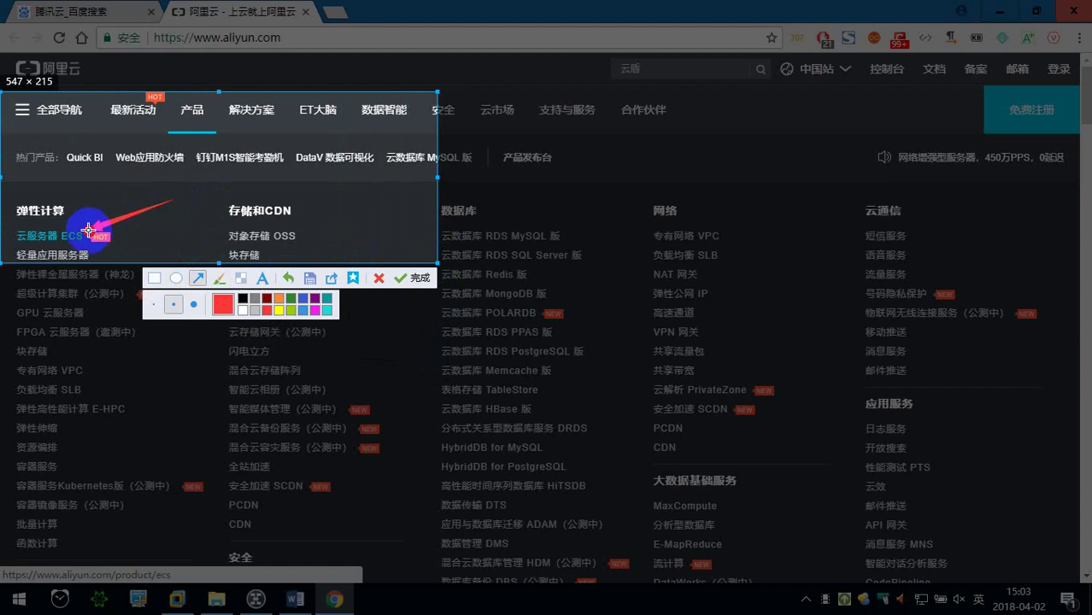
pyautogui.click(416, 278)
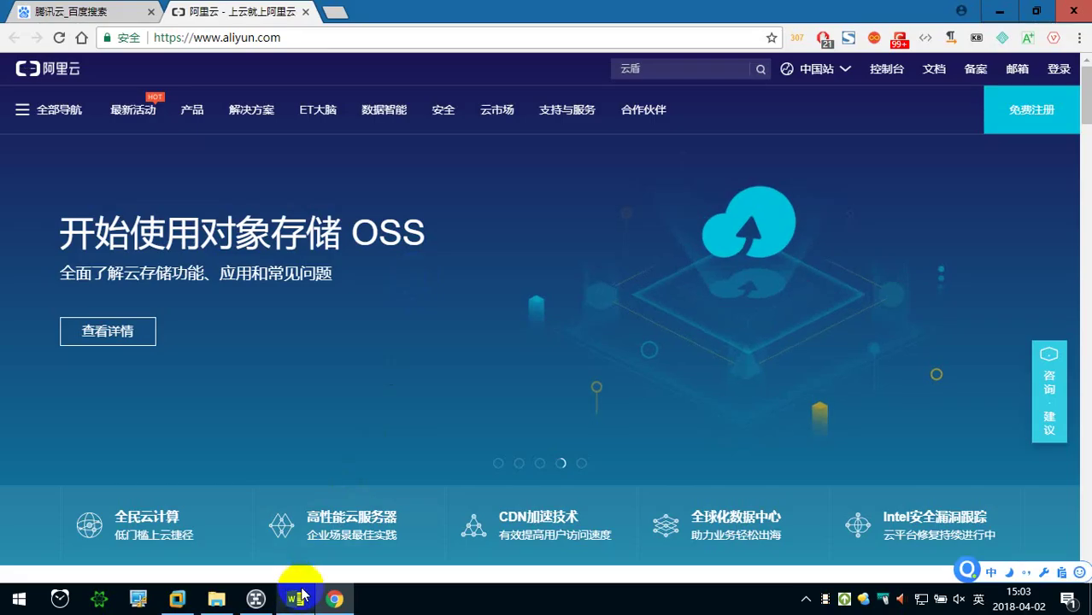
pyautogui.click(300, 595)
# Step: Extend step ① with ，选择产品中的“云服务器 ECS” and paste the arrowed product-menu screenshot below
pyautogui.scroll(-1, 511, 399)
pyautogui.write(',xuanc')
pyautogui.write('选择产品')
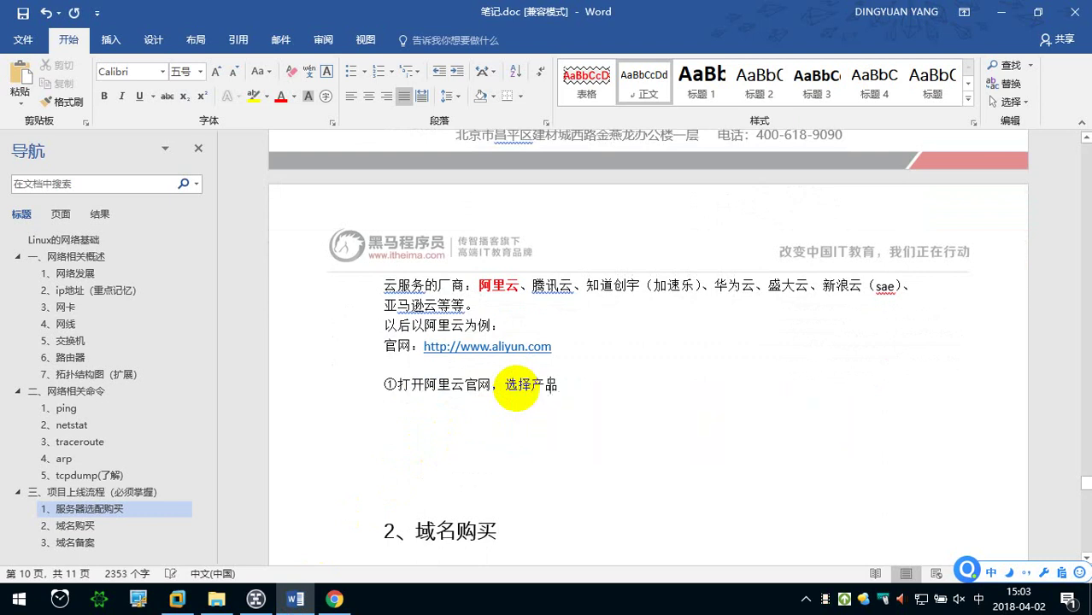
pyautogui.write('中的“云服务器”')
pyautogui.press('shift')
pyautogui.write('ECS”')
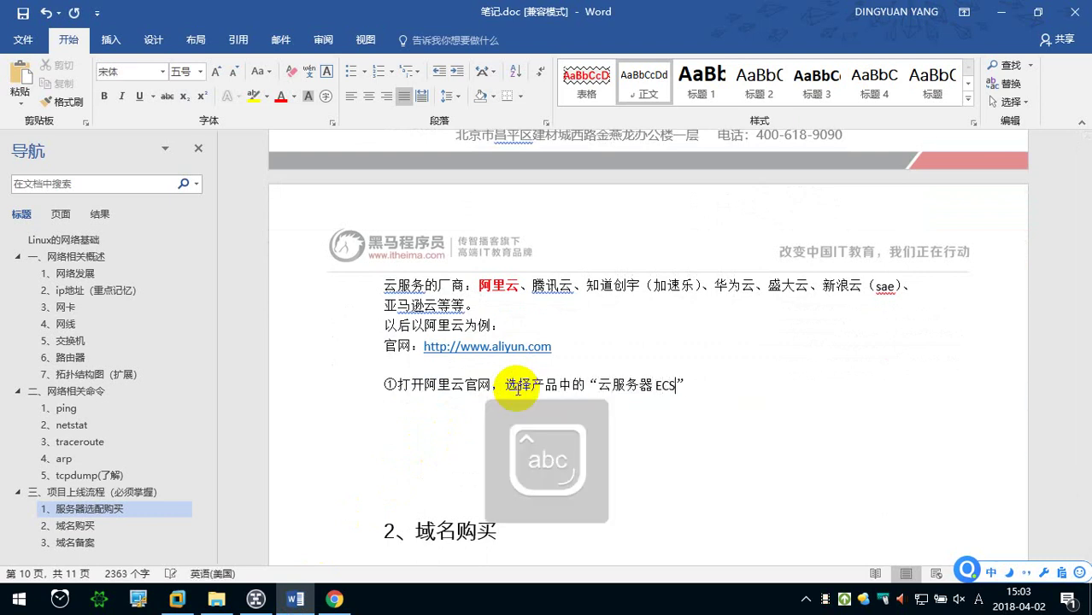
pyautogui.press('Return')
pyautogui.hotkey('ctrl', 'v')
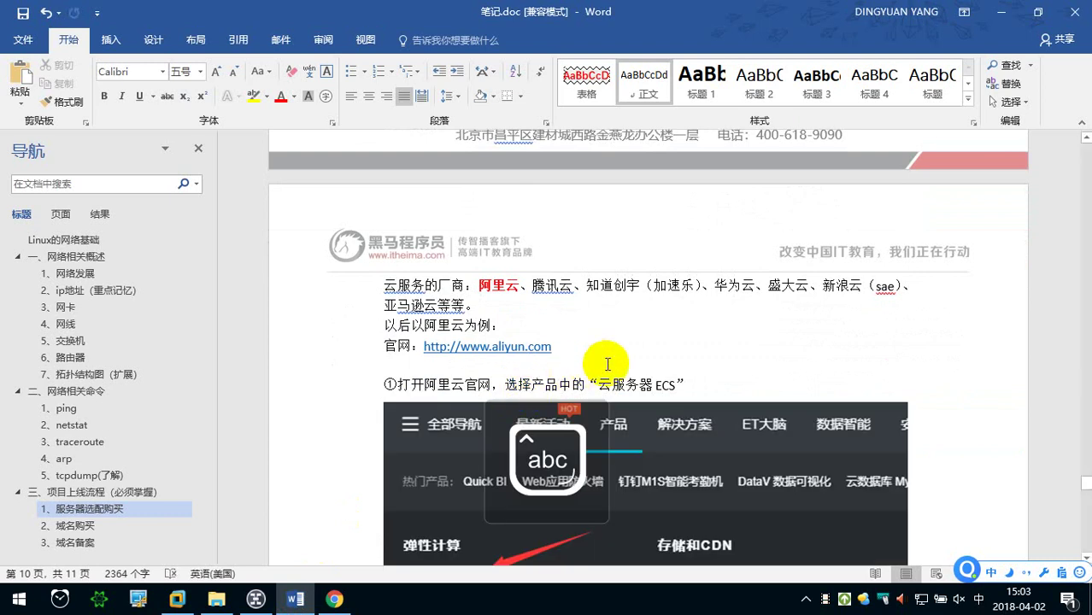
pyautogui.scroll(-1, 607, 362)
pyautogui.scroll(-1, 608, 363)
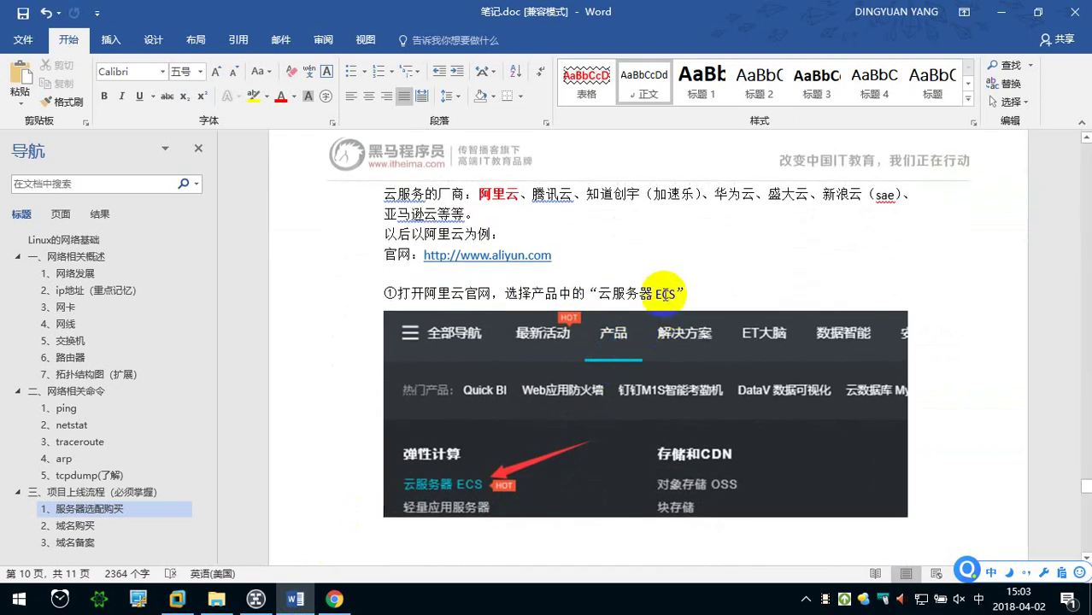
pyautogui.scroll(-1, 682, 301)
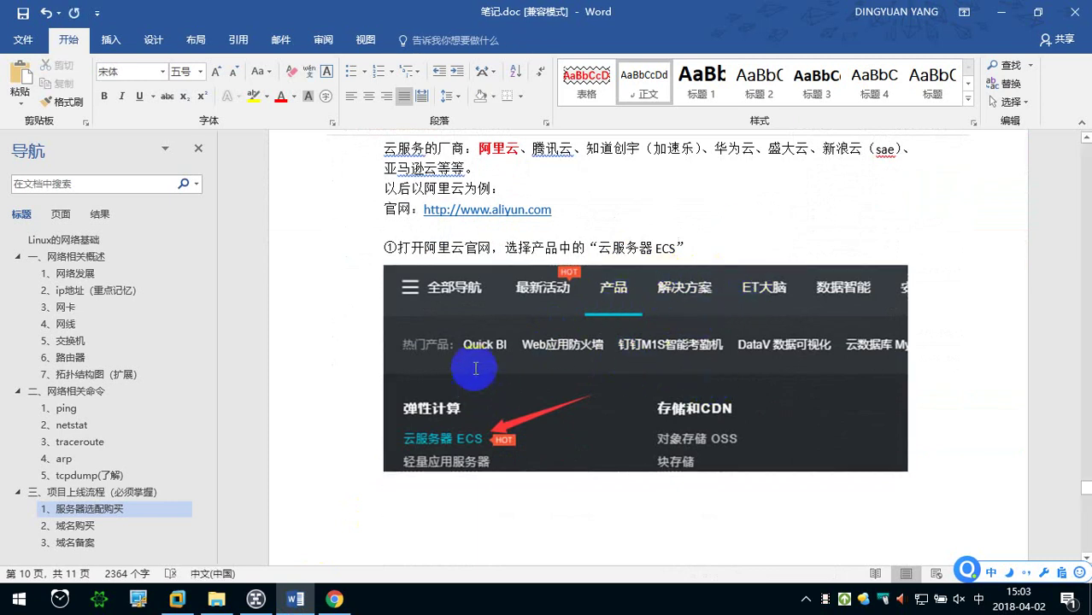
# Step: From the Aliyun homepage, open the 云服务器 ECS product page and browse its instance types
pyautogui.click(334, 599)
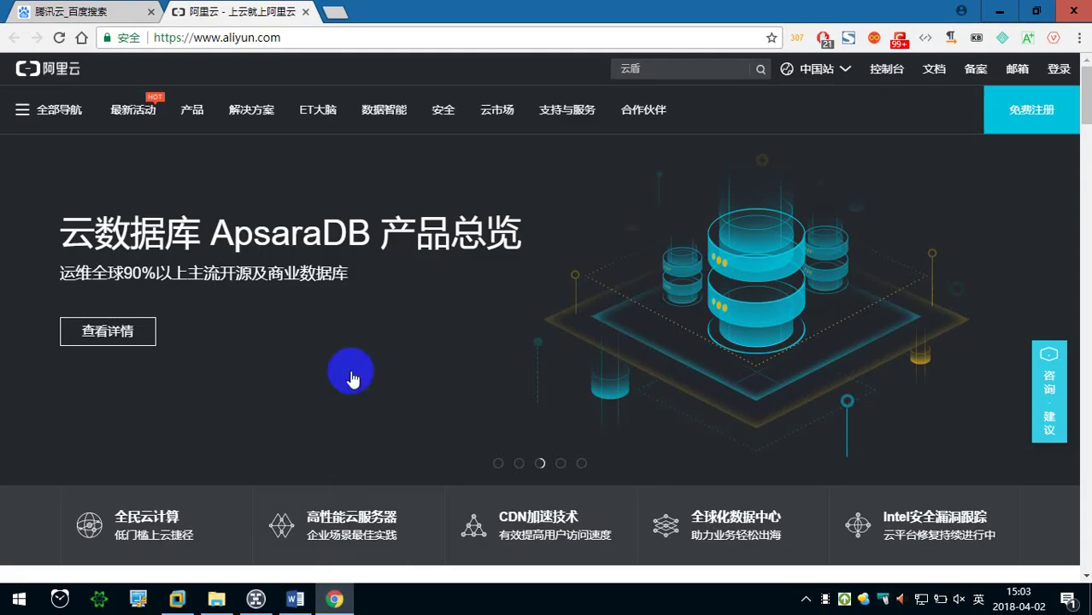
pyautogui.moveTo(186, 113)
pyautogui.click(70, 240)
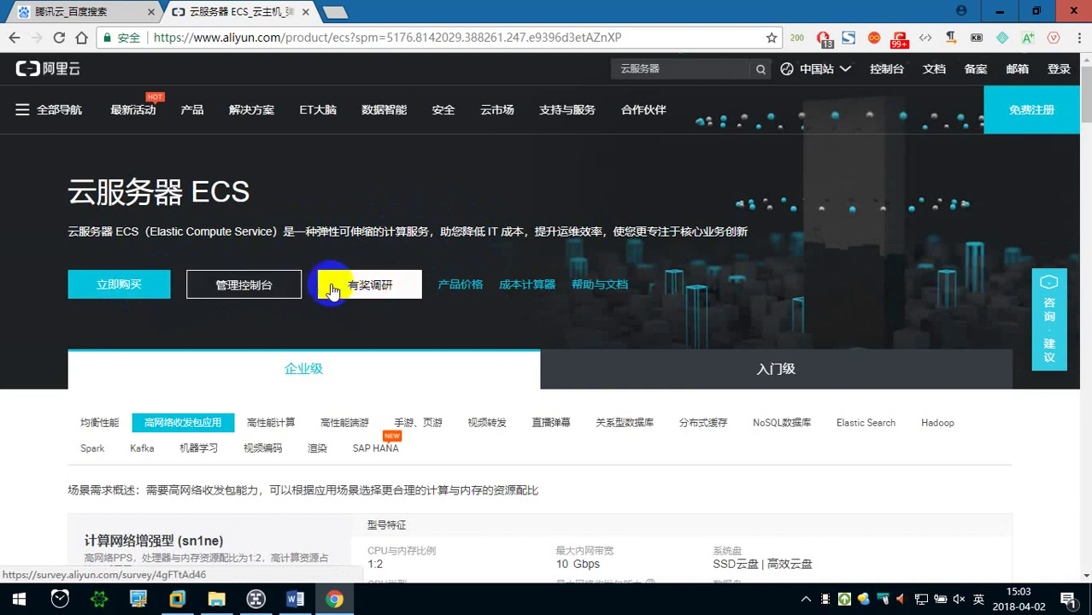
pyautogui.scroll(-1, 333, 290)
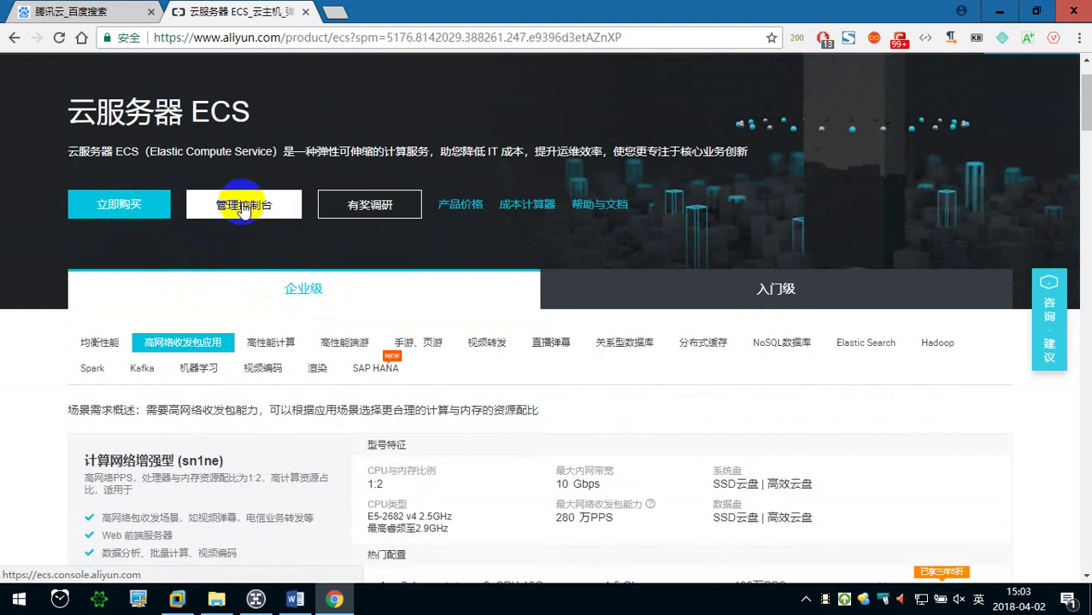
pyautogui.scroll(-1, 239, 207)
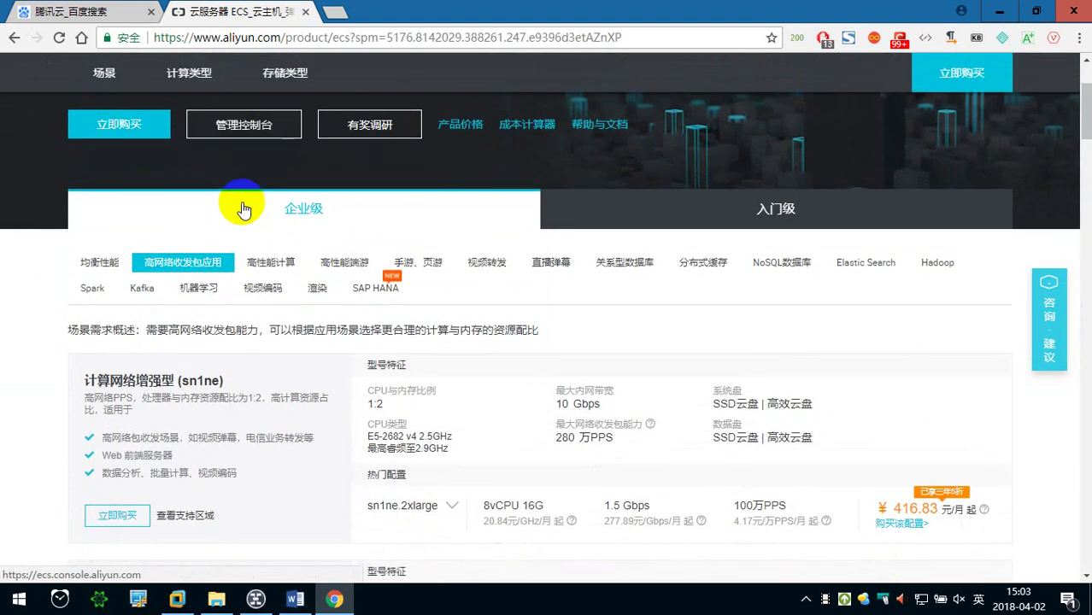
pyautogui.scroll(-1, 282, 219)
pyautogui.scroll(-1, 282, 219)
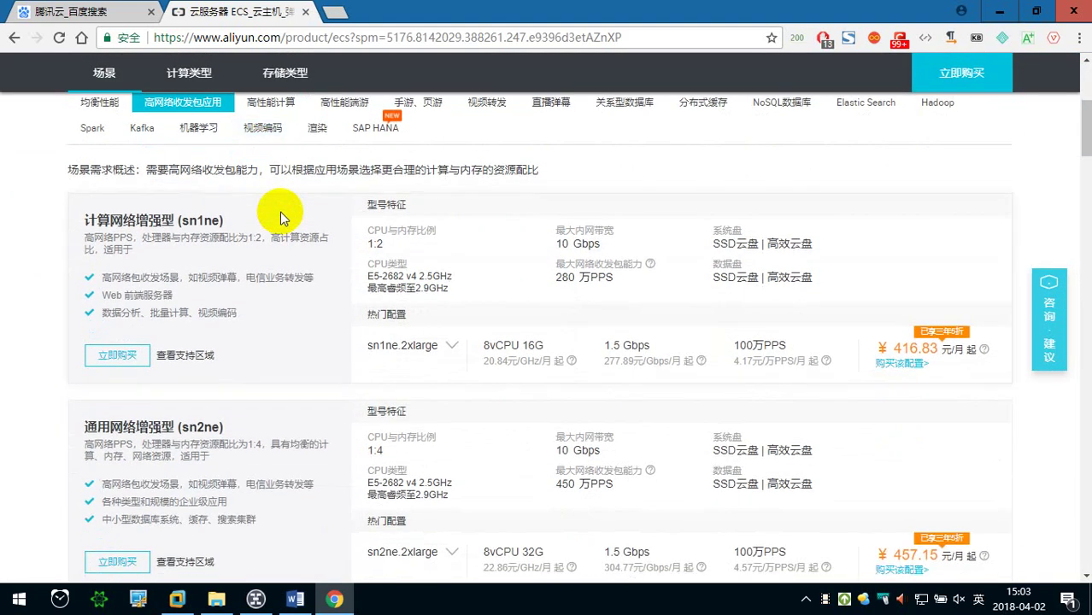
pyautogui.scroll(-1, 280, 211)
pyautogui.scroll(-1, 280, 211)
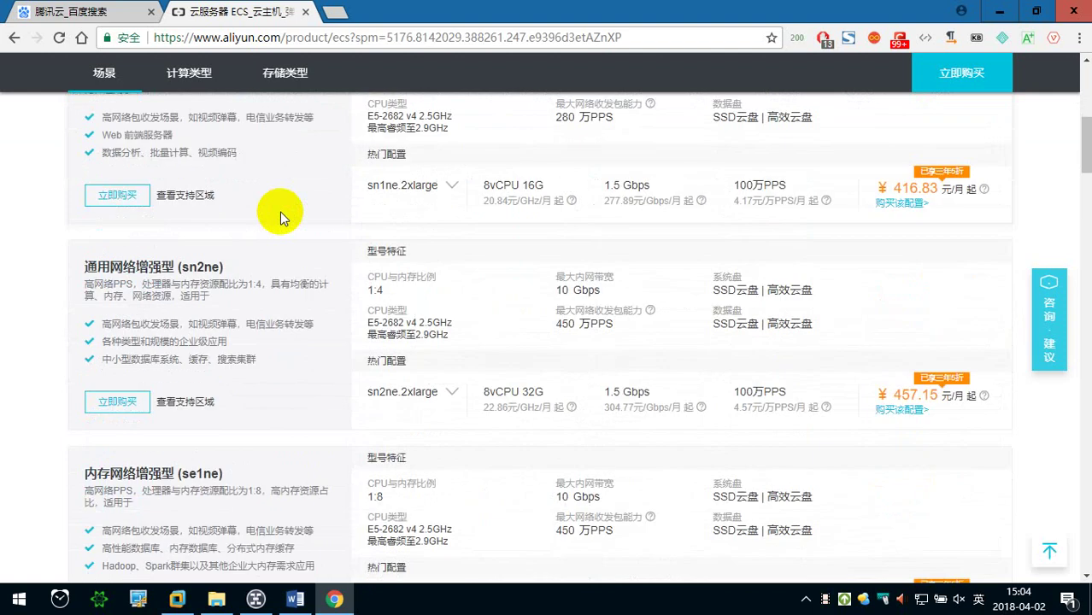
pyautogui.scroll(2, 256, 259)
pyautogui.scroll(2, 256, 259)
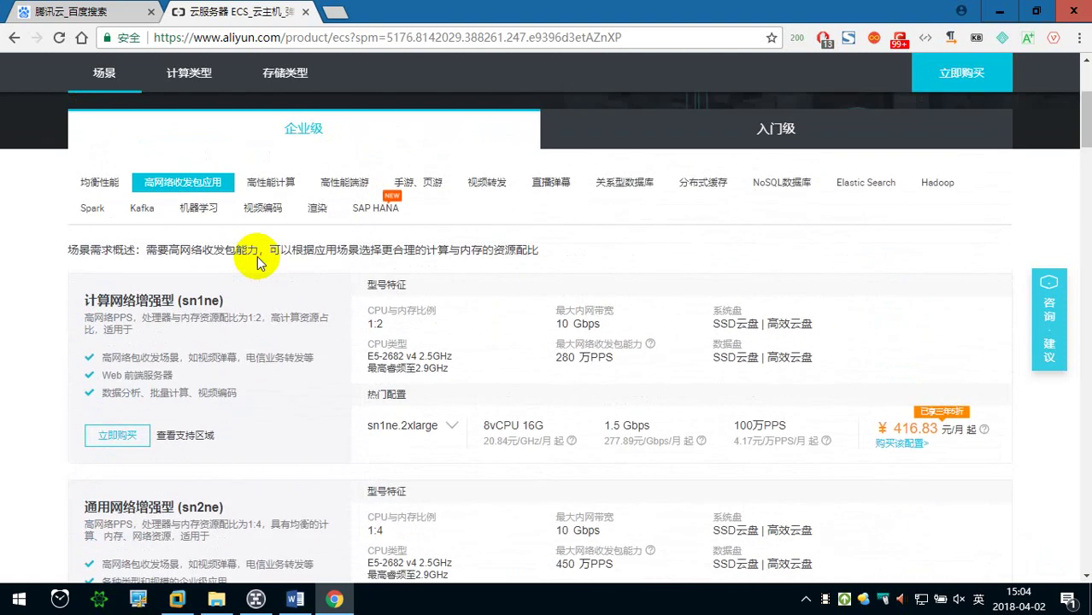
pyautogui.scroll(1, 257, 257)
pyautogui.scroll(1, 257, 257)
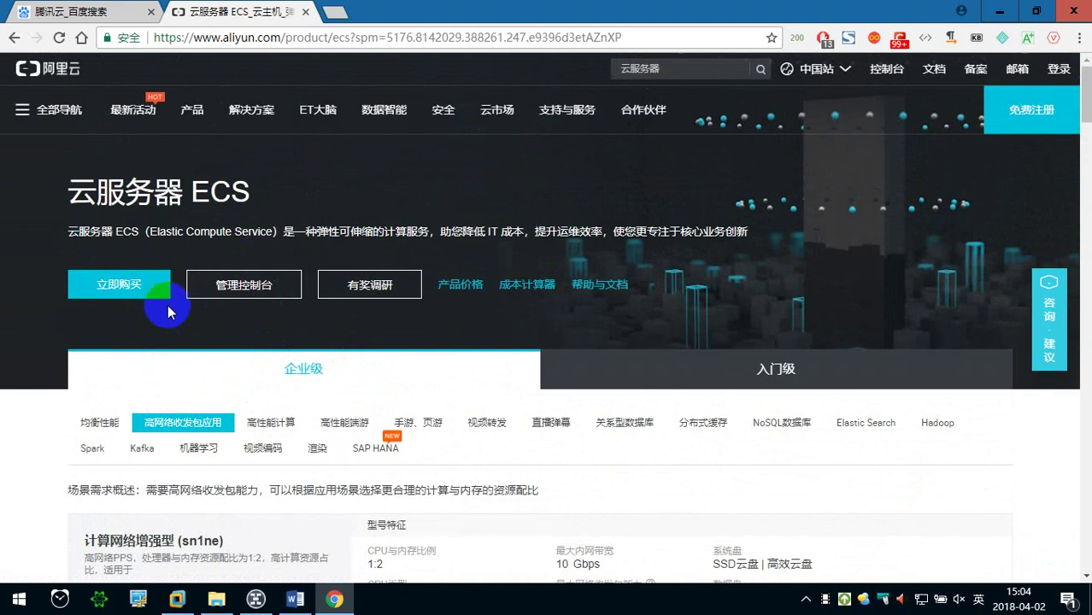
pyautogui.scroll(-2, 64, 286)
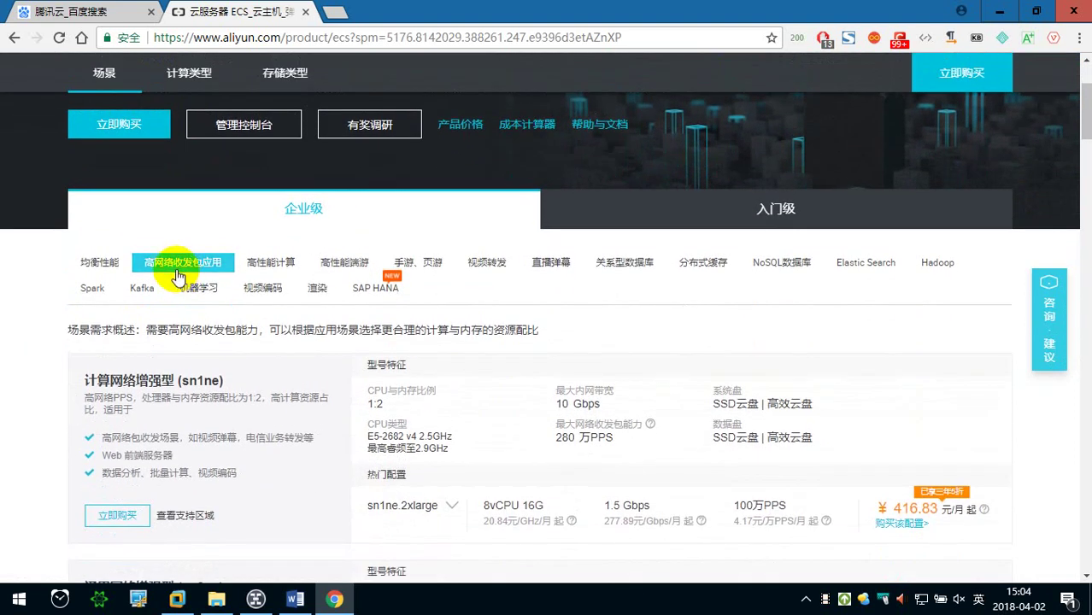
pyautogui.scroll(1, 175, 282)
# Step: Close the Baidu 腾讯云 search tab, leaving the ECS product page in front
pyautogui.click(90, 9)
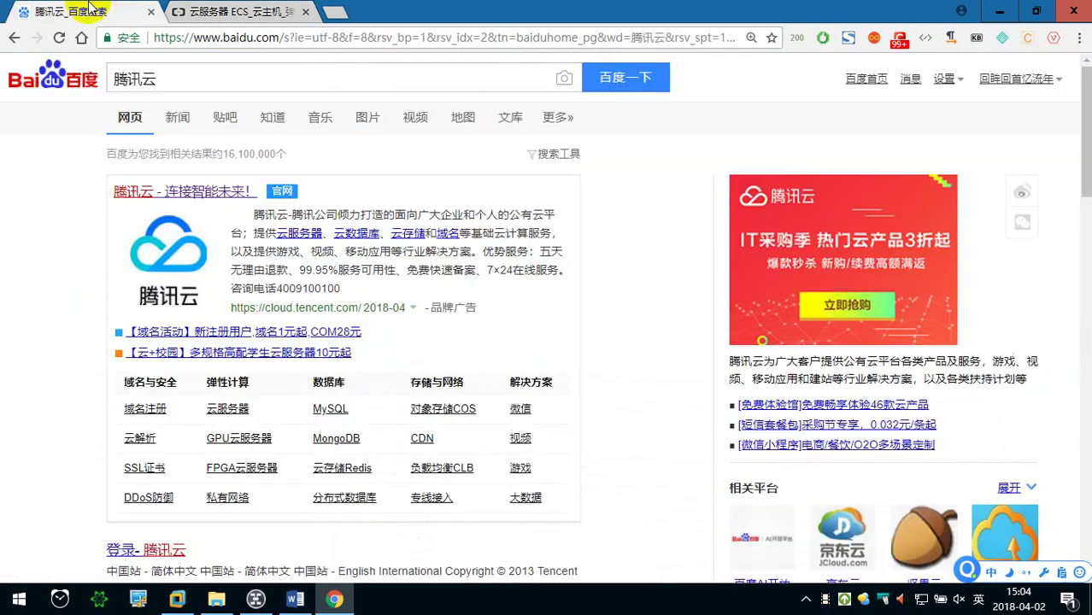
pyautogui.click(244, 10)
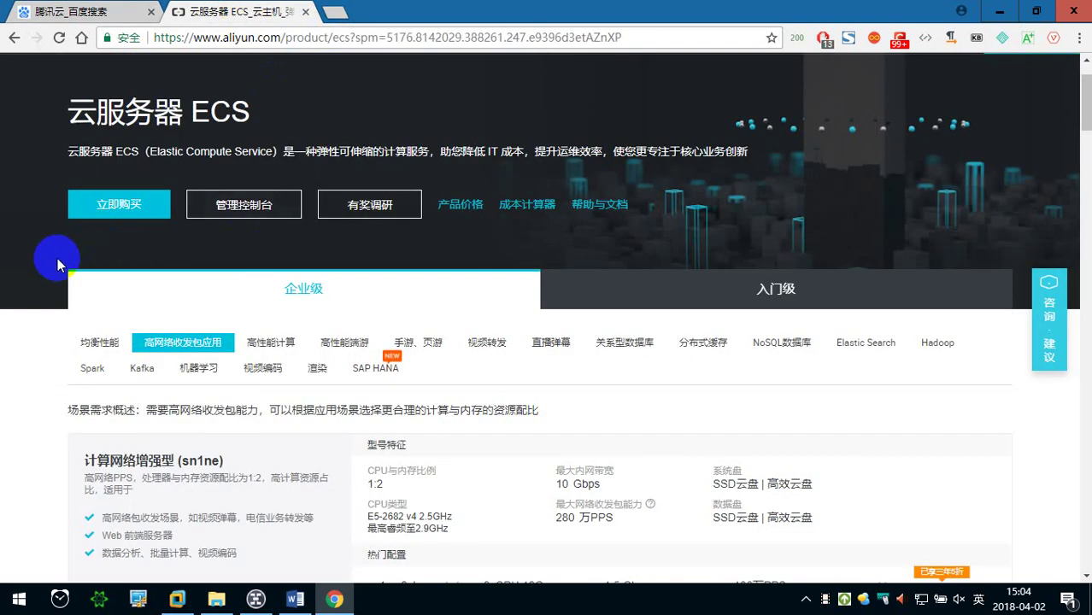
pyautogui.hotkey('ctrl', 'alt', 'a')
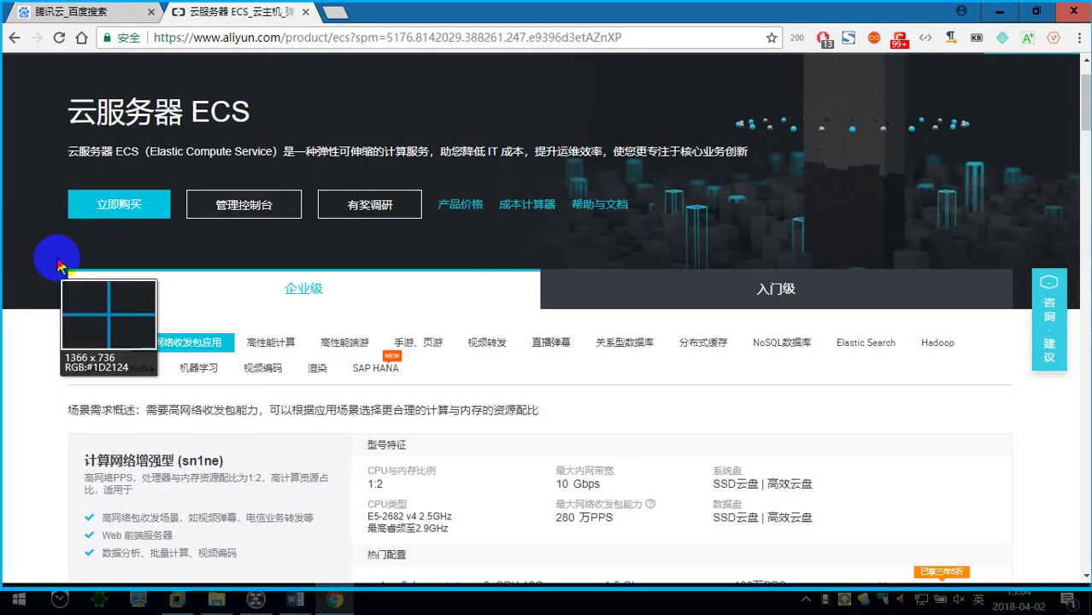
pyautogui.press('Escape')
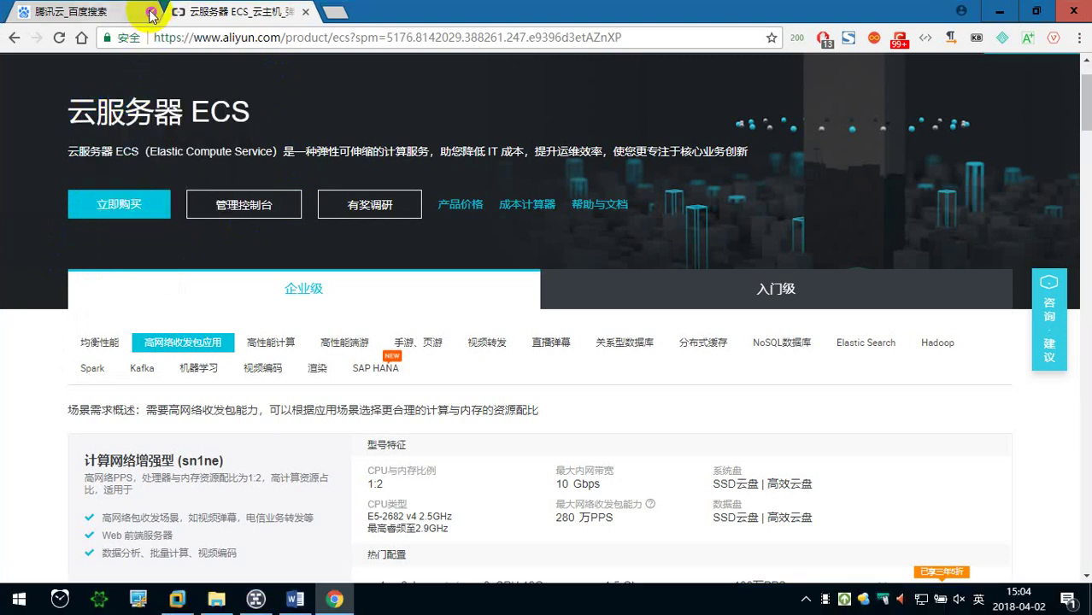
pyautogui.click(151, 11)
# Step: Capture the ECS page header with a red arrow pointing at 立即购买
pyautogui.hotkey('ctrl', 'alt', 'a')
pyautogui.moveTo(1, 1); pyautogui.dragTo(472, 239)
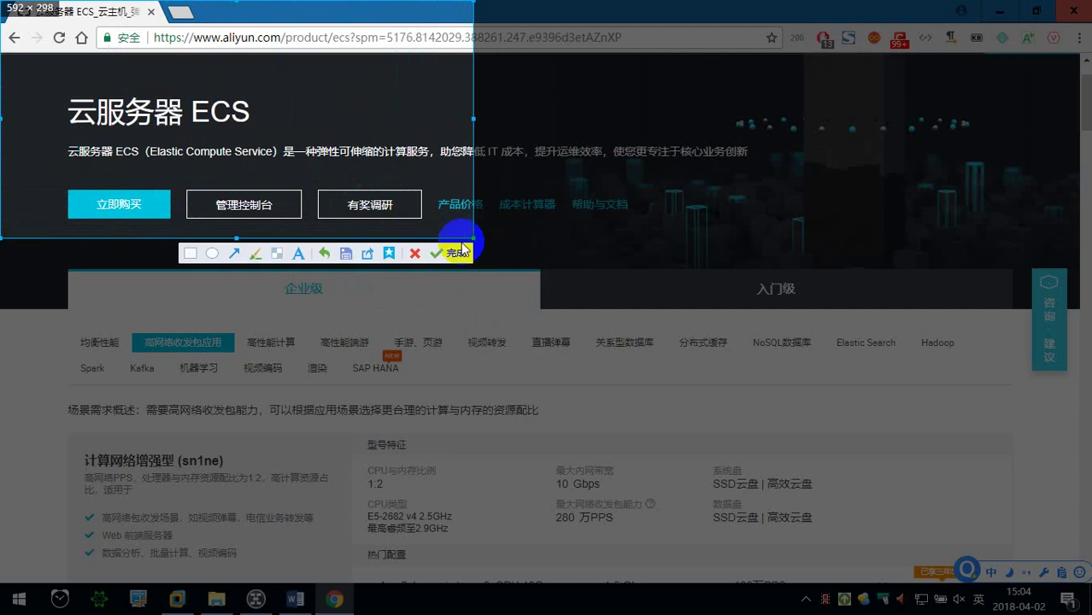
pyautogui.click(236, 252)
pyautogui.moveTo(15, 128); pyautogui.dragTo(91, 195)
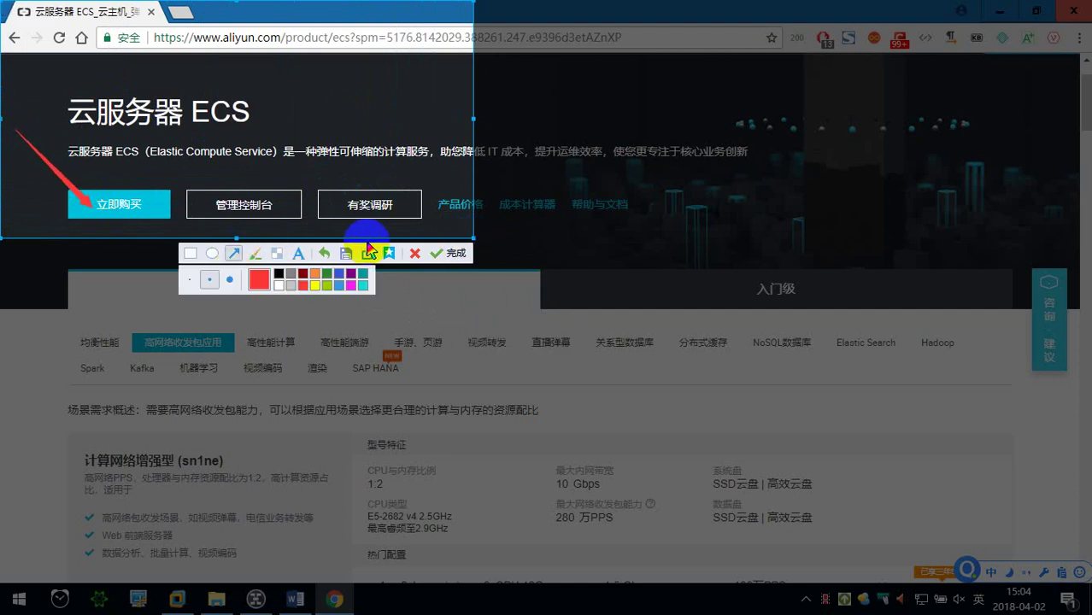
pyautogui.click(440, 250)
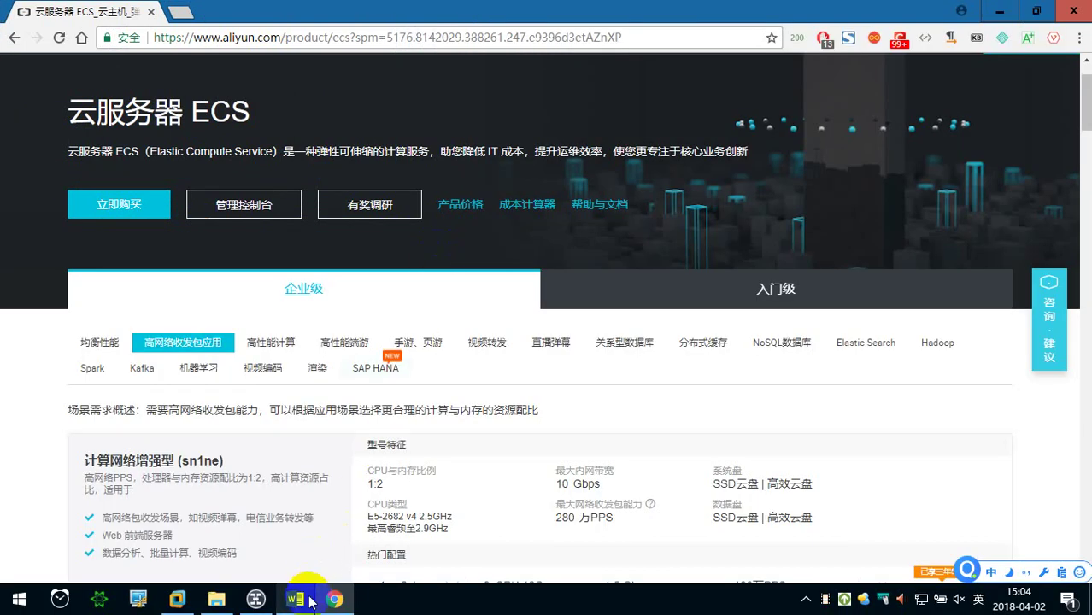
pyautogui.click(294, 599)
# Step: Add the line 在页面上点击“立即购买” with the ECS screenshot below, then click 立即购买 in Chrome
pyautogui.scroll(-3, 431, 387)
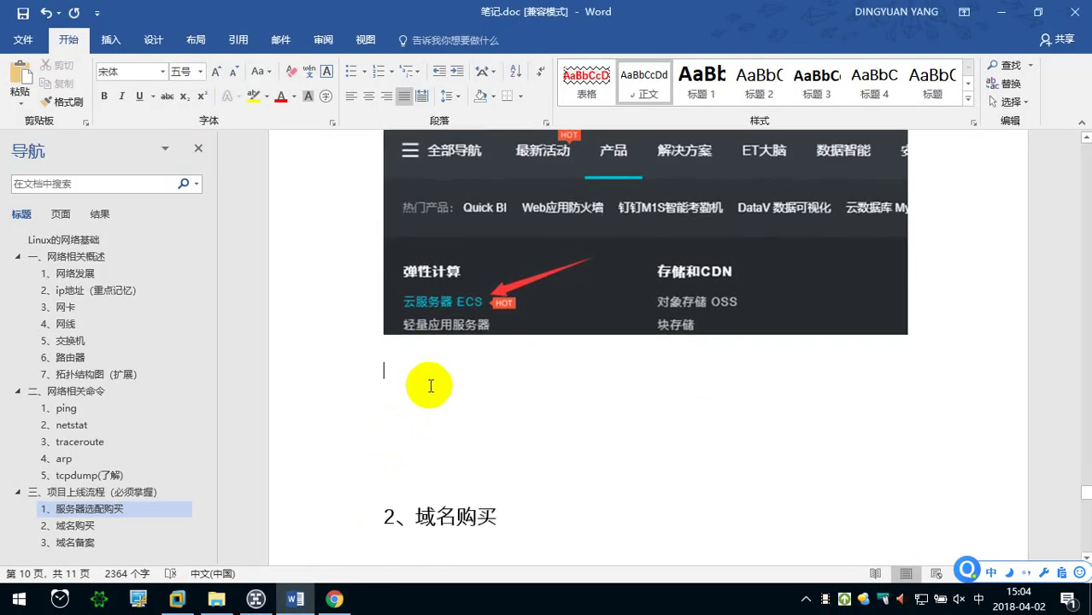
pyautogui.write('在页面')
pyautogui.write('sha上')
pyautogui.write('点击“”li')
pyautogui.write('立即')
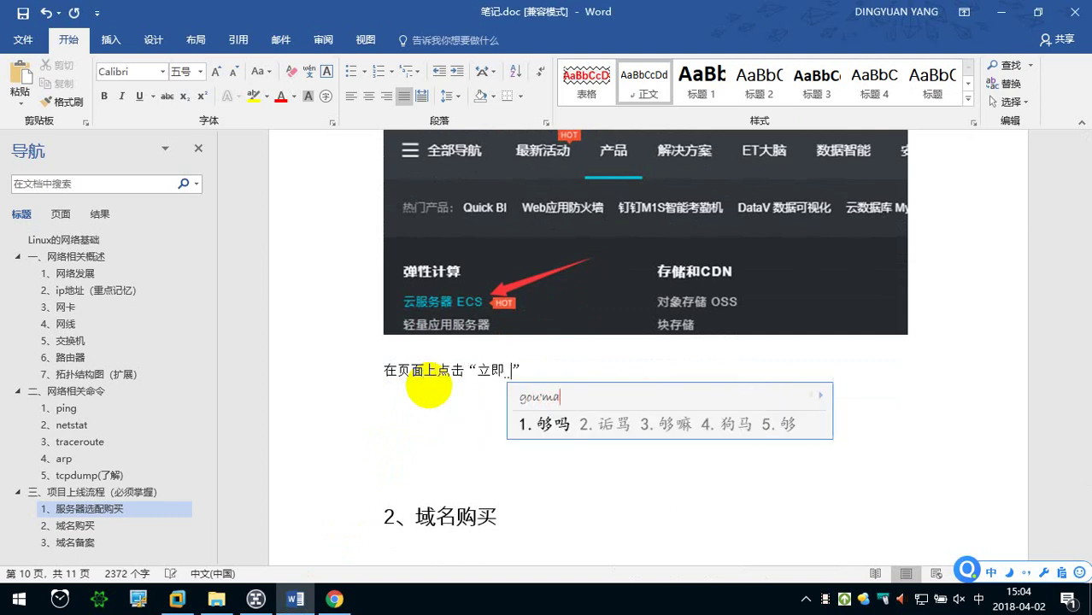
pyautogui.write('购买')
pyautogui.hotkey('ctrl', 'v')
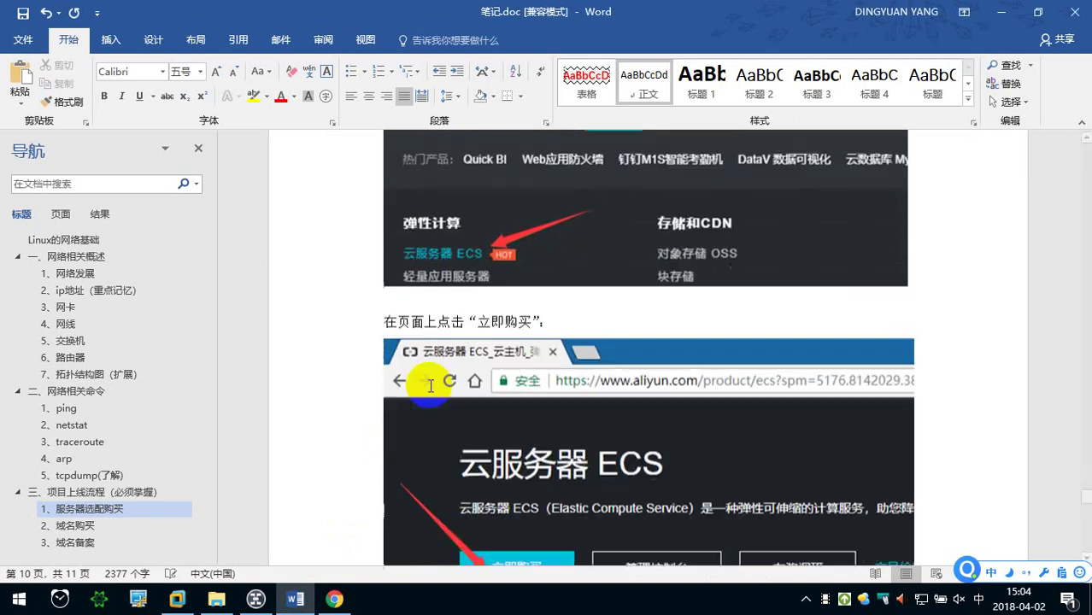
pyautogui.scroll(-1, 479, 308)
pyautogui.scroll(-2, 540, 304)
pyautogui.click(334, 599)
pyautogui.click(122, 208)
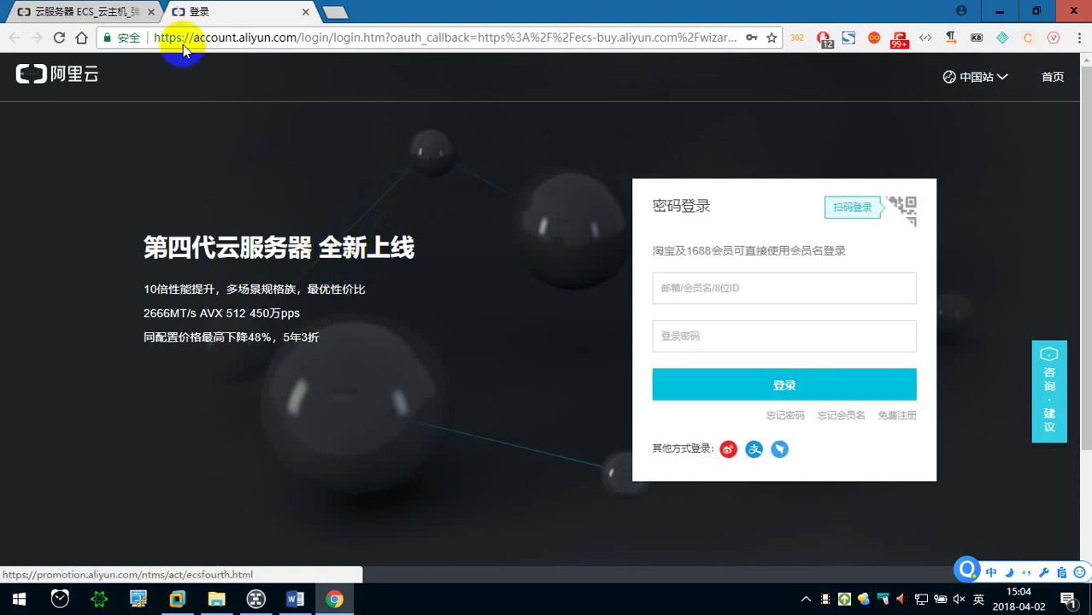
# Step: Sign in to the Aliyun account using the saved autofill credentials
pyautogui.click(128, 12)
pyautogui.click(137, 204)
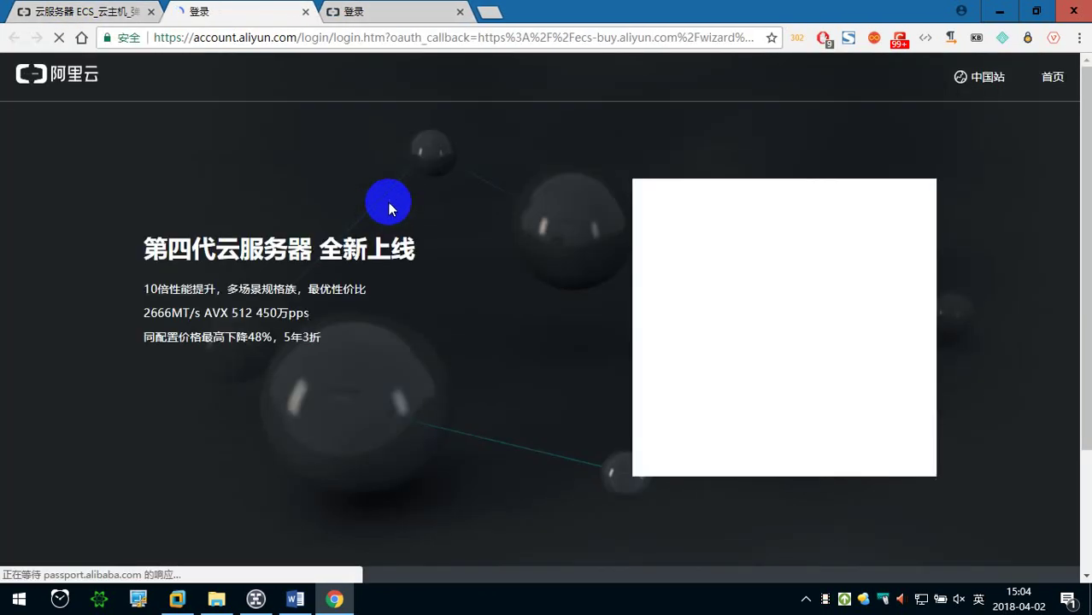
pyautogui.click(690, 288)
pyautogui.click(749, 334)
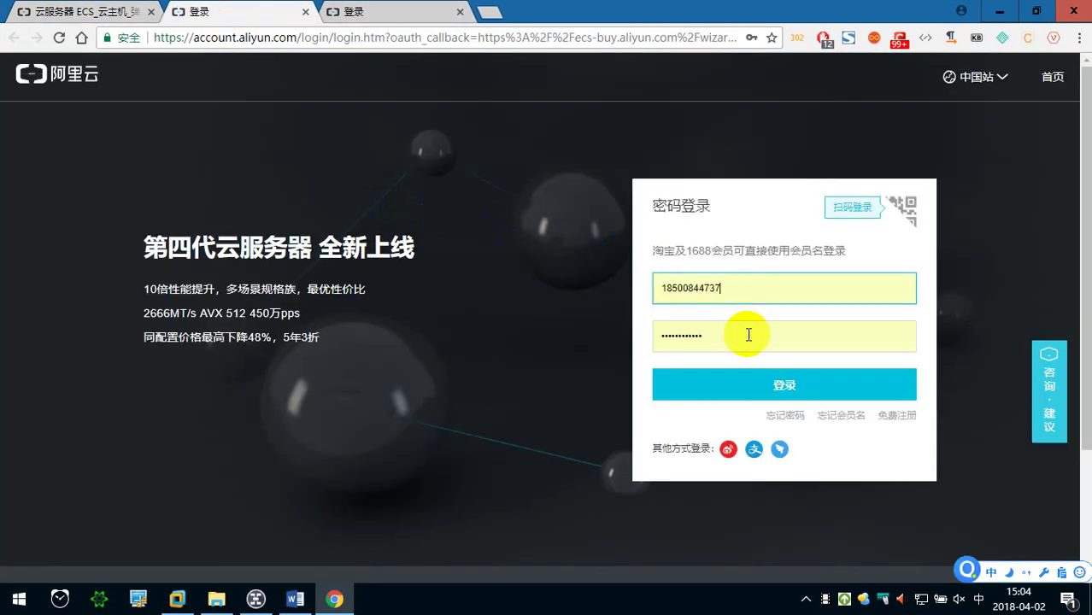
pyautogui.click(764, 385)
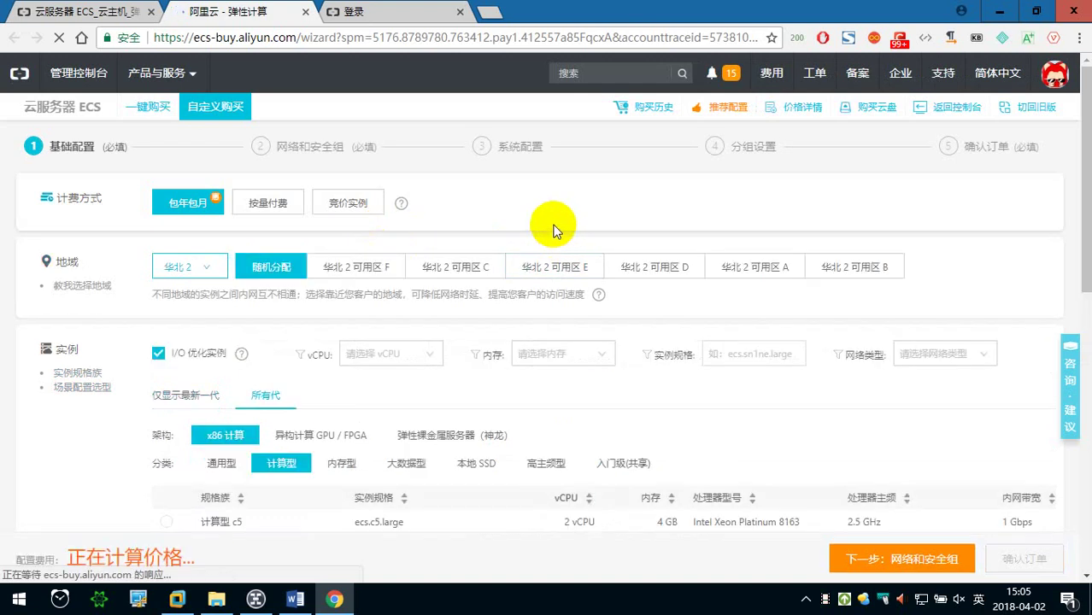
pyautogui.moveTo(401, 202)
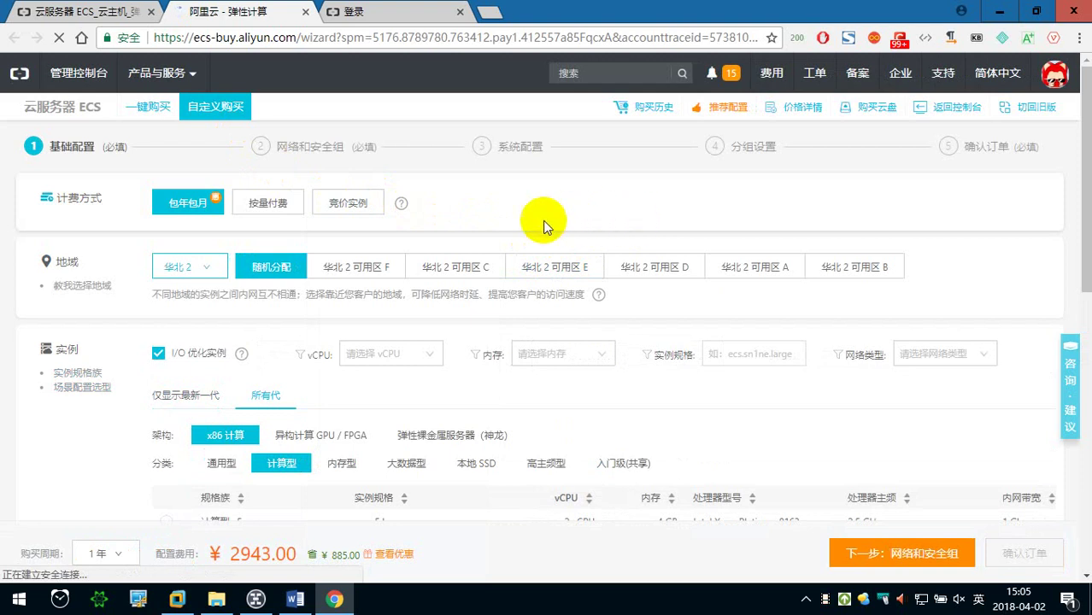
# Step: Open the ECS custom-purchase wizard and close the duplicate purchase and login tabs
pyautogui.click(102, 12)
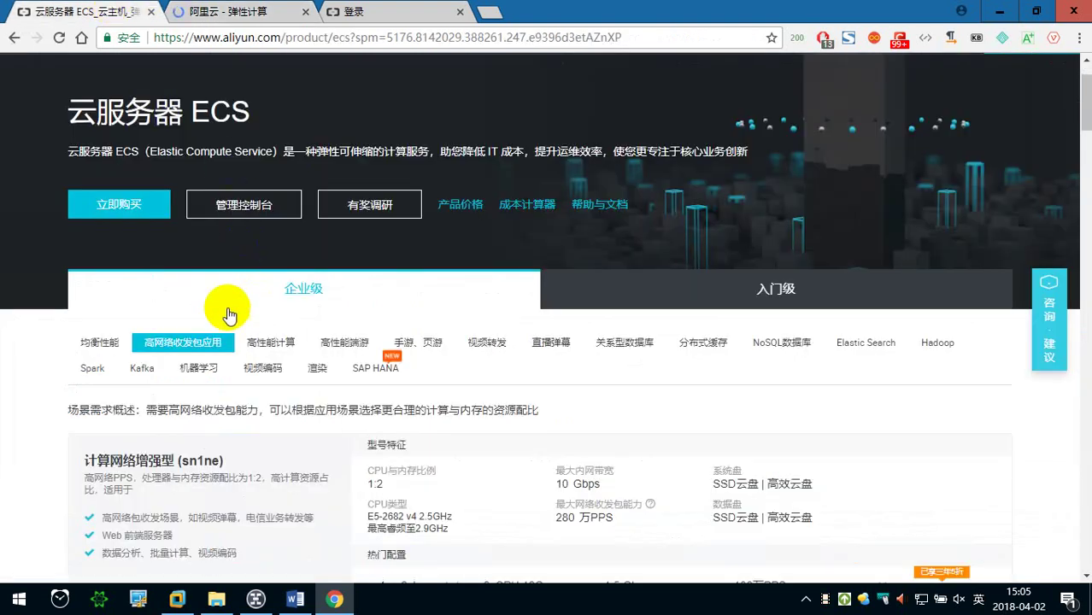
pyautogui.click(139, 209)
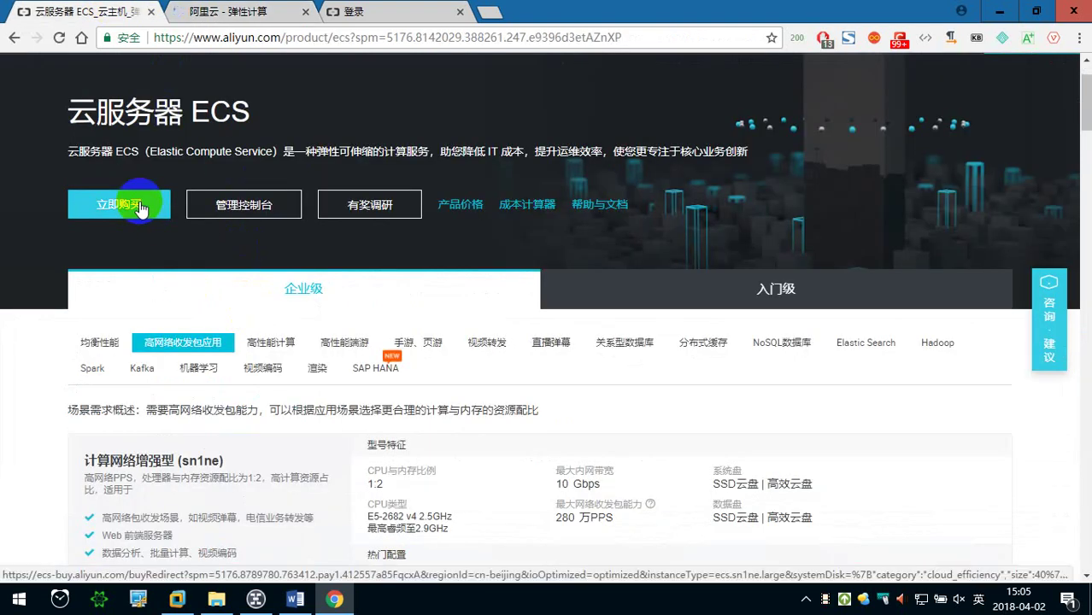
pyautogui.click(714, 275)
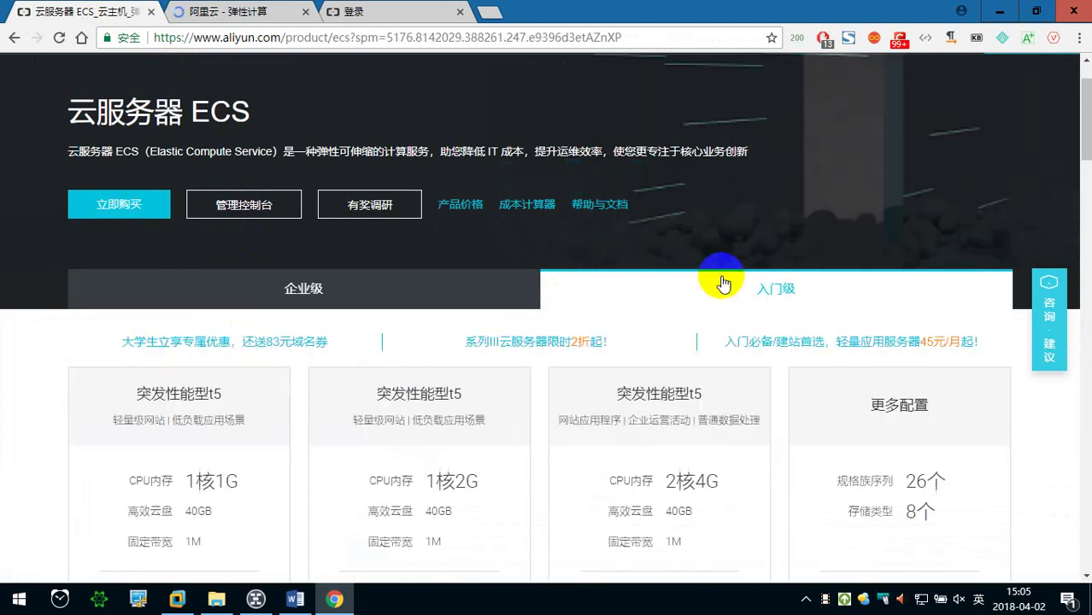
pyautogui.click(125, 203)
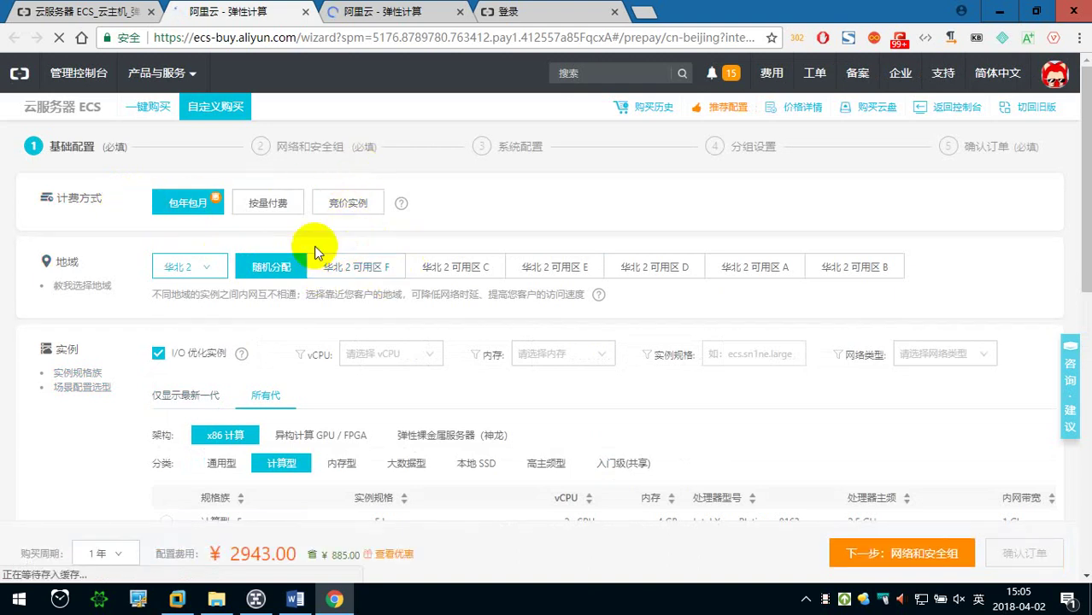
pyautogui.scroll(-1, 452, 260)
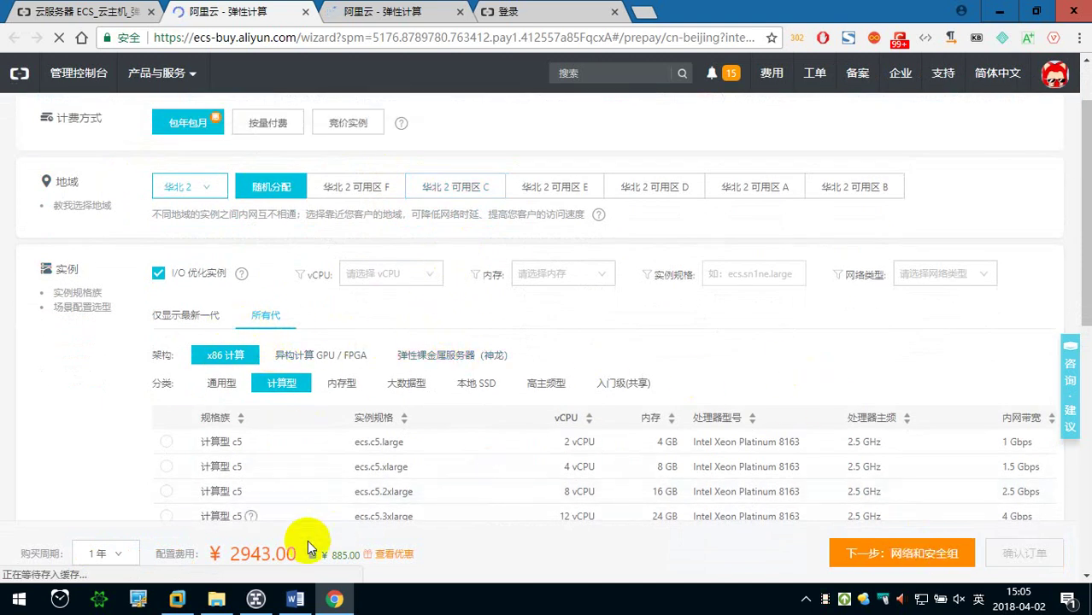
pyautogui.scroll(1, 269, 425)
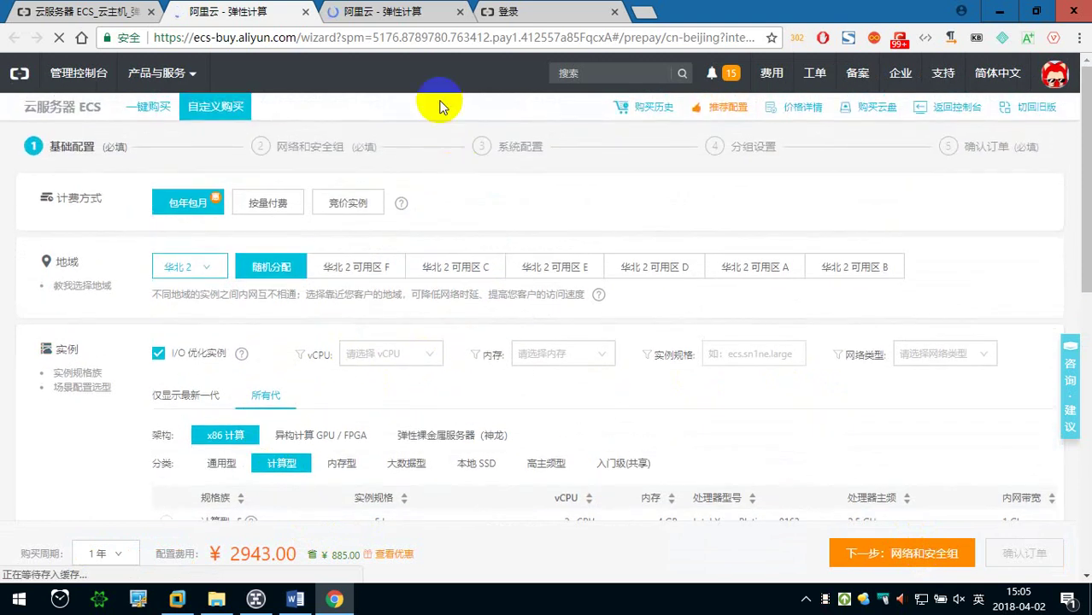
pyautogui.click(459, 11)
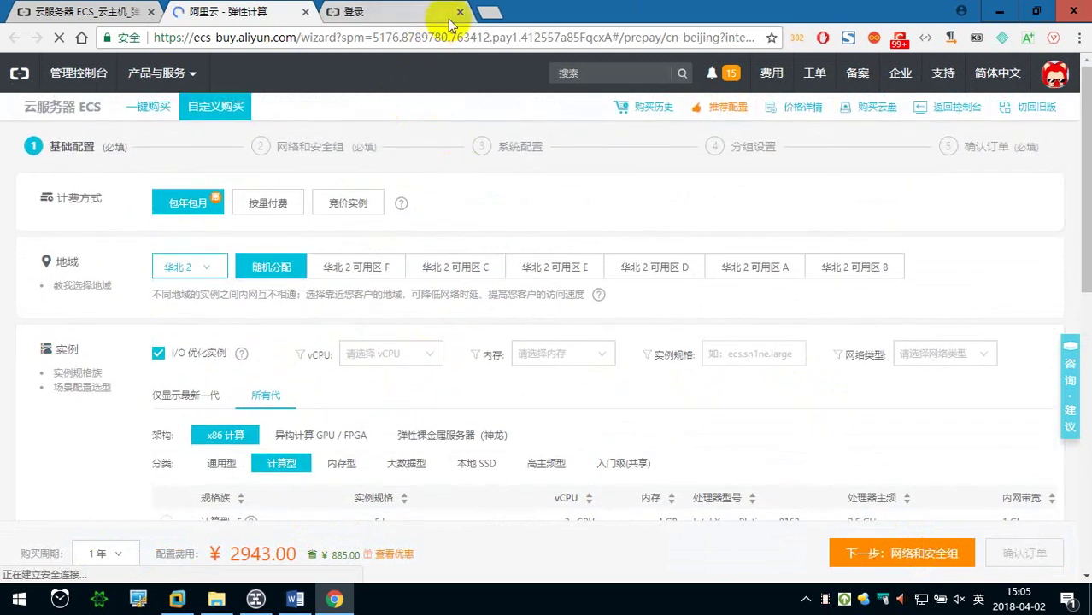
pyautogui.click(442, 18)
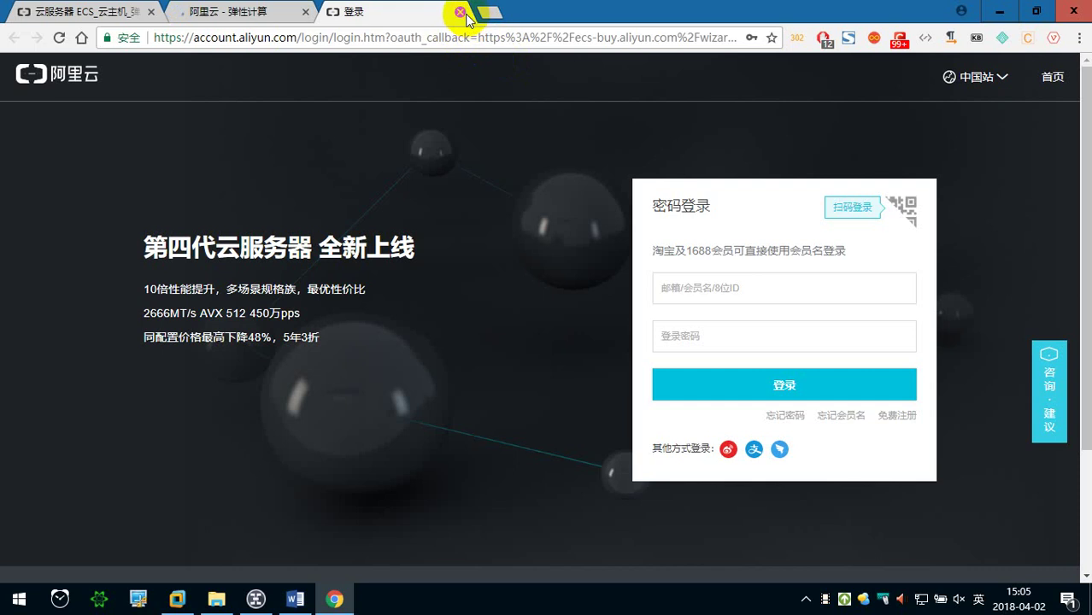
pyautogui.click(460, 11)
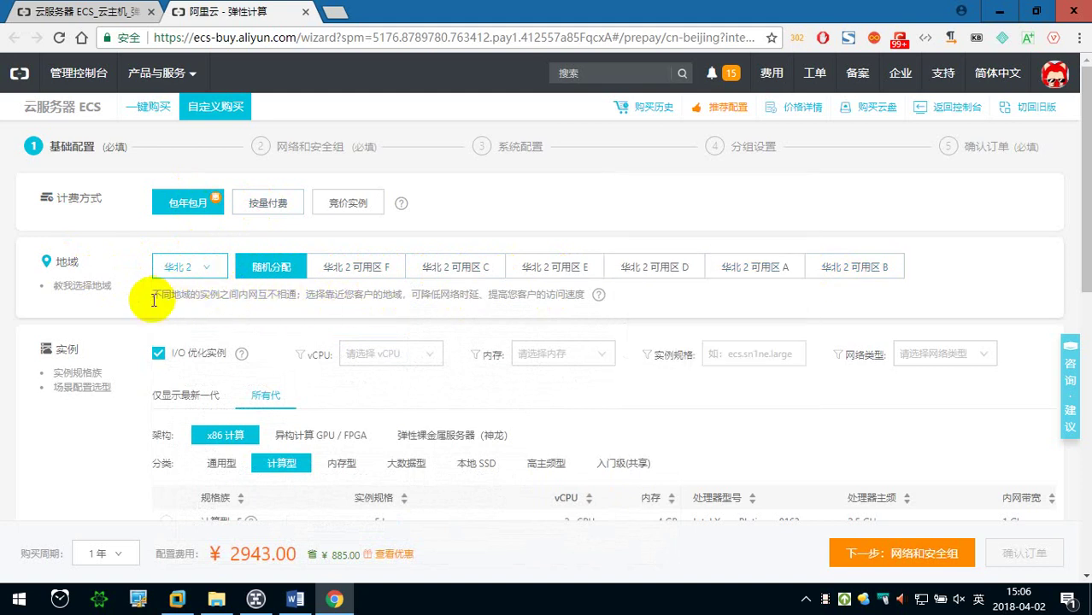
# Step: Expand the 地域 dropdown, currently 华北 2, to list all regions
pyautogui.moveTo(206, 283)
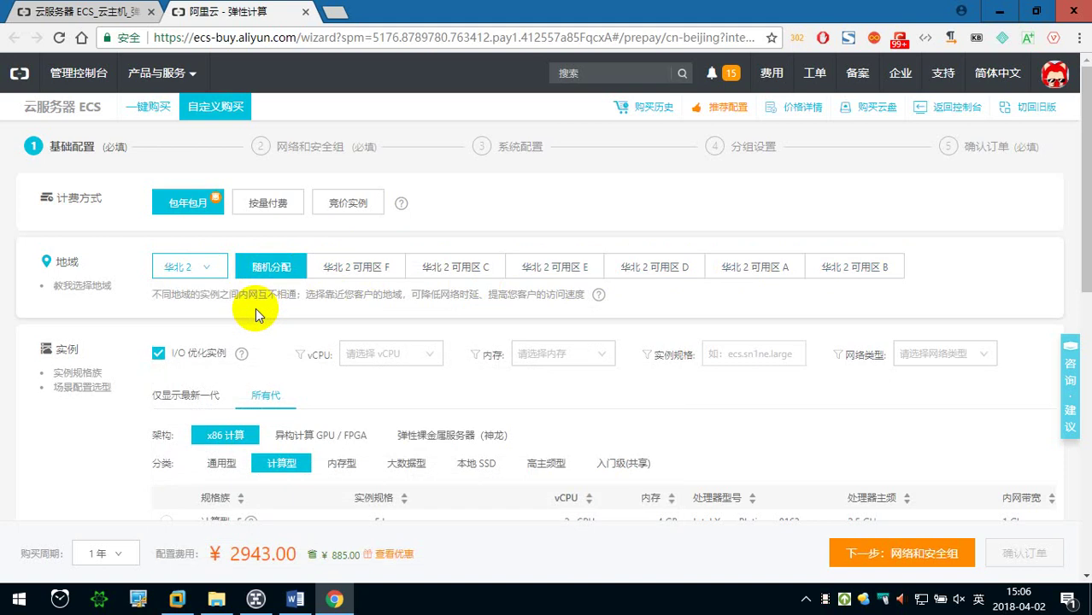
pyautogui.click(193, 270)
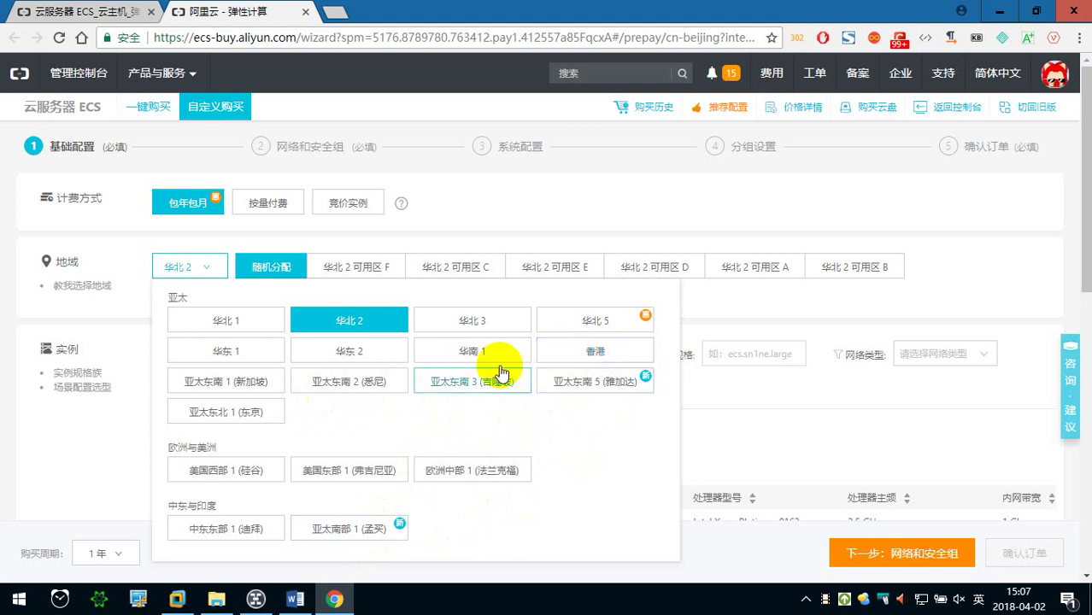
# Step: Compare regions 华北 5 and 华北 2, settling on 华北 5 (可用区A) at ¥2198.46
pyautogui.click(310, 332)
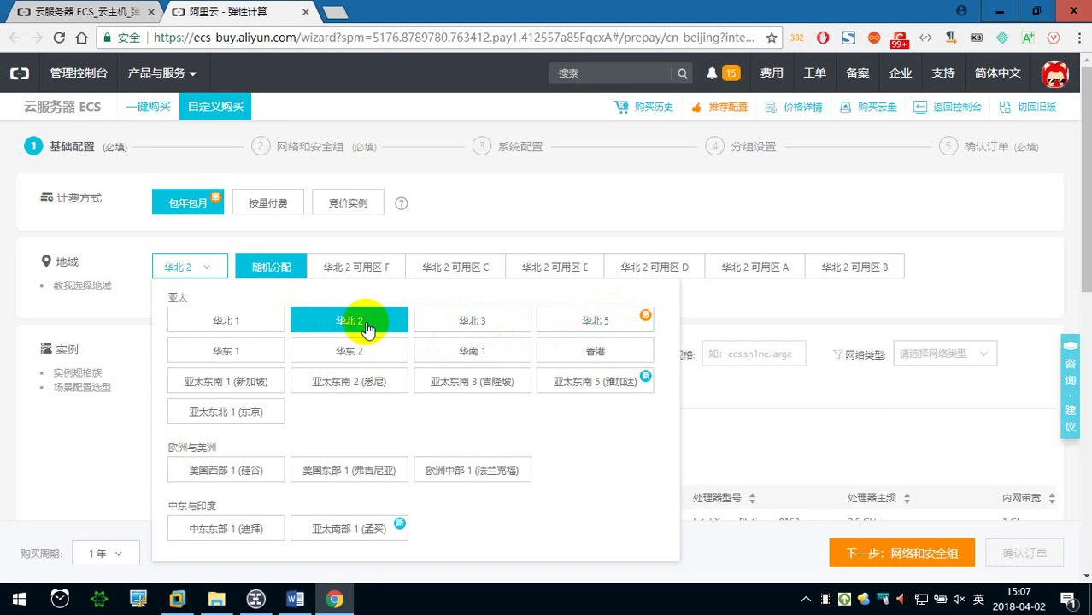
pyautogui.click(606, 321)
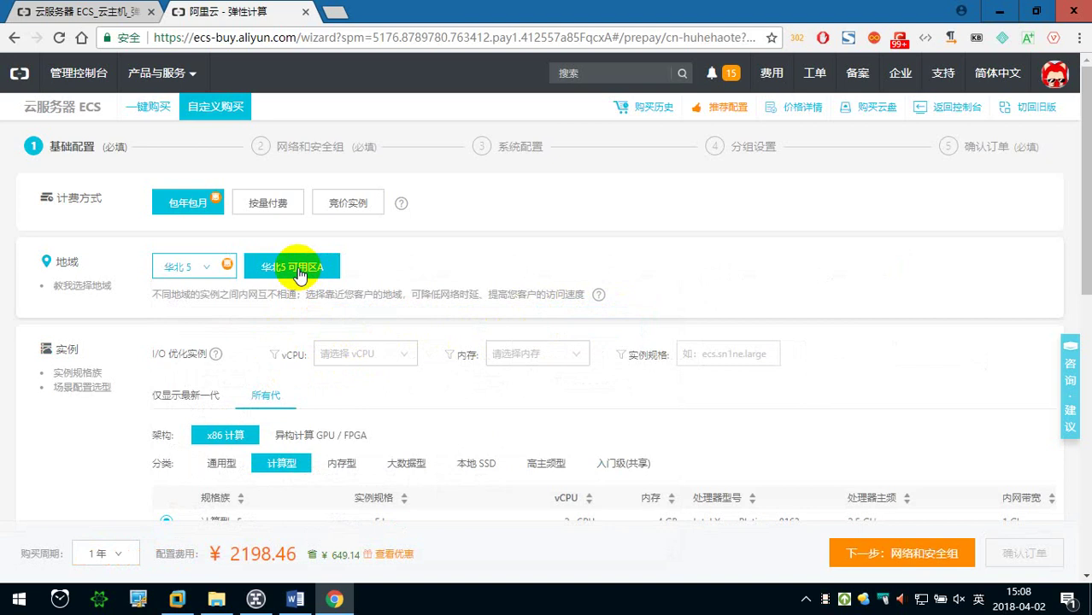
pyautogui.click(206, 268)
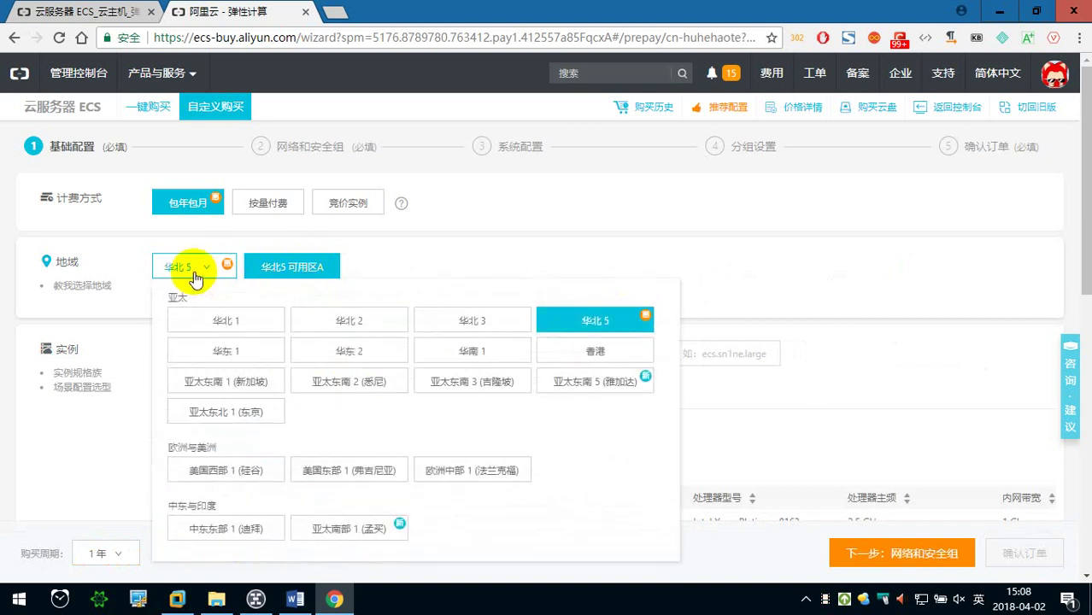
pyautogui.click(320, 325)
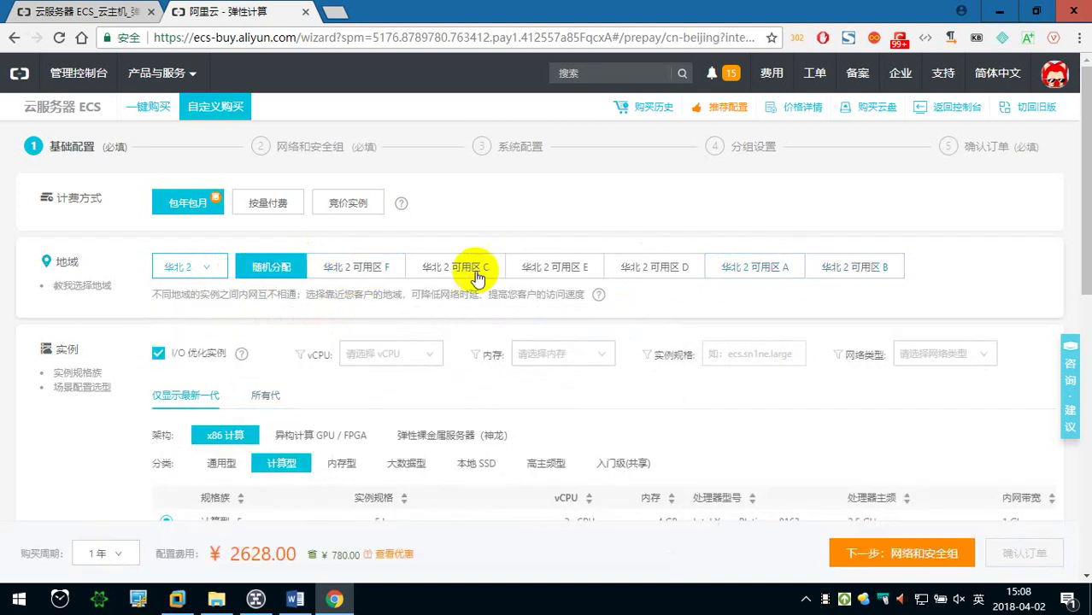
pyautogui.click(174, 274)
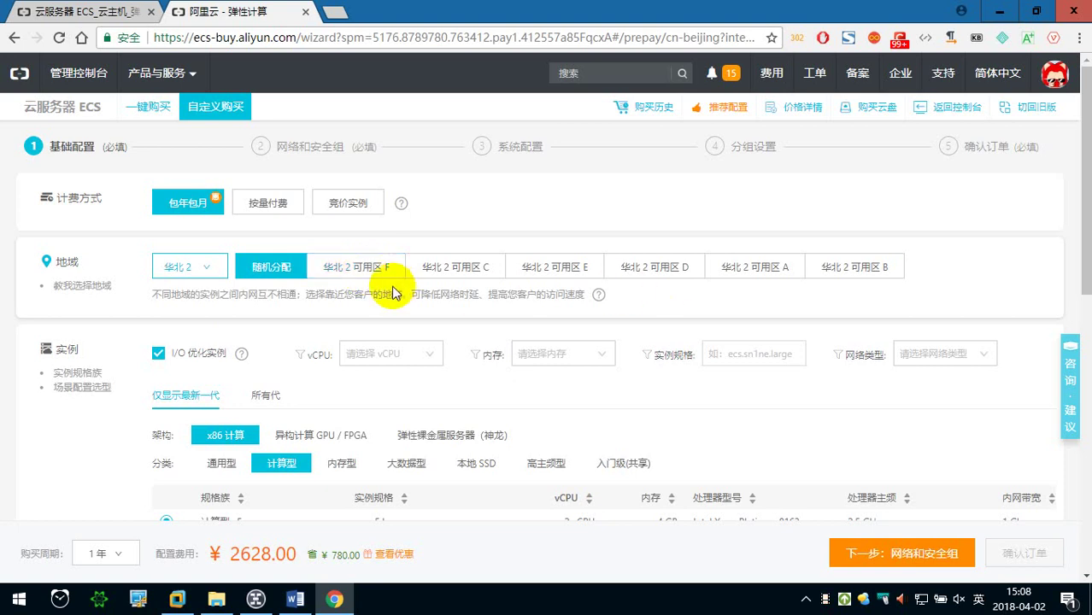
pyautogui.click(205, 284)
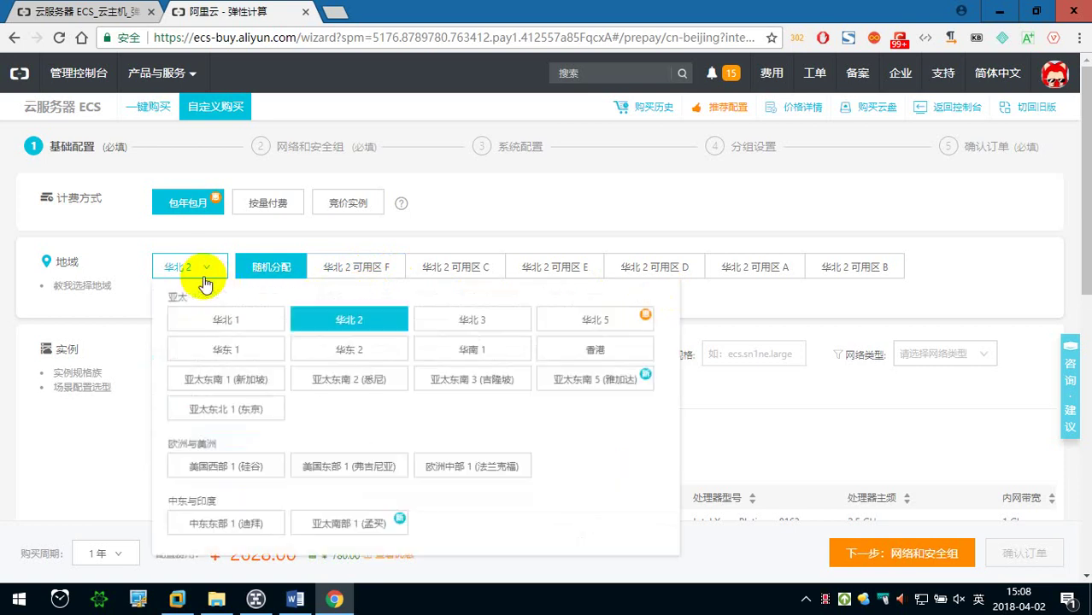
pyautogui.click(586, 322)
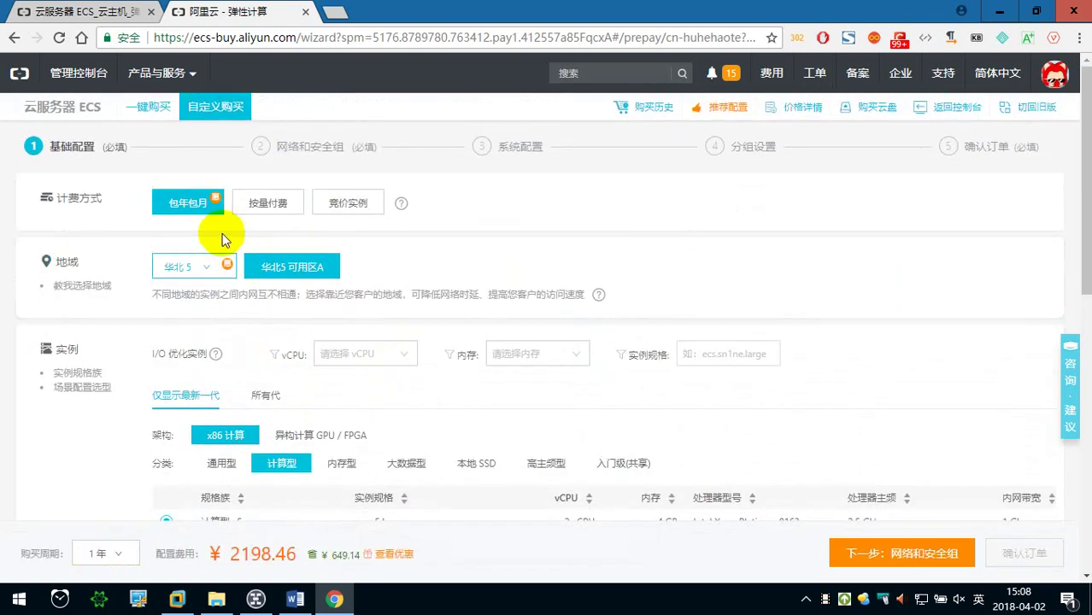
pyautogui.click(194, 266)
pyautogui.click(507, 242)
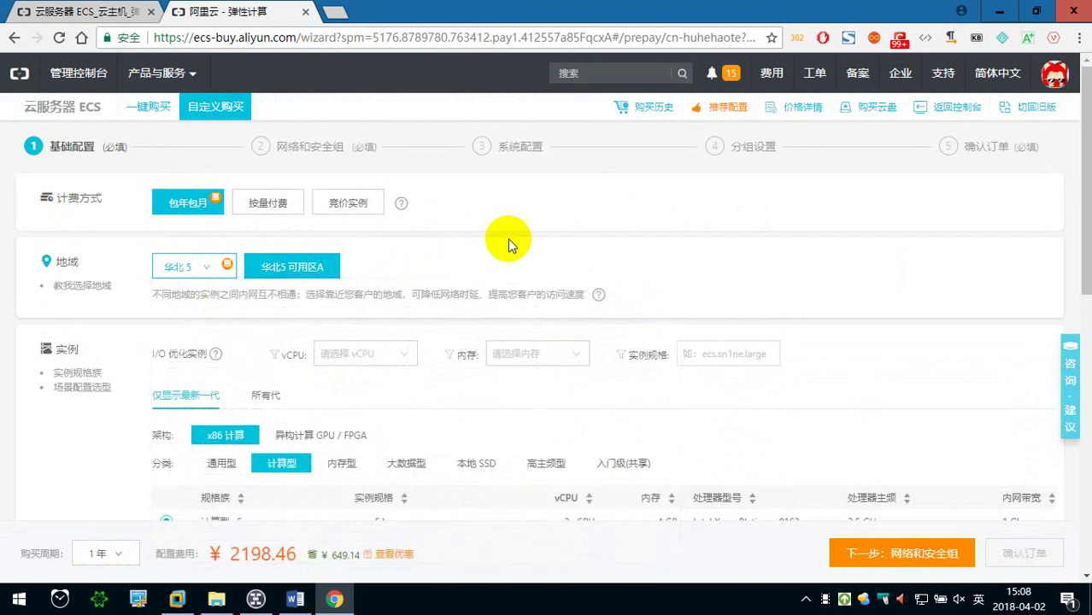
# Step: Capture the billing and region rows, adding the note 根据服务器的作用、使用人群分布情况选择 and a red box around 包年包月
pyautogui.hotkey('ctrl', 'alt', 'a')
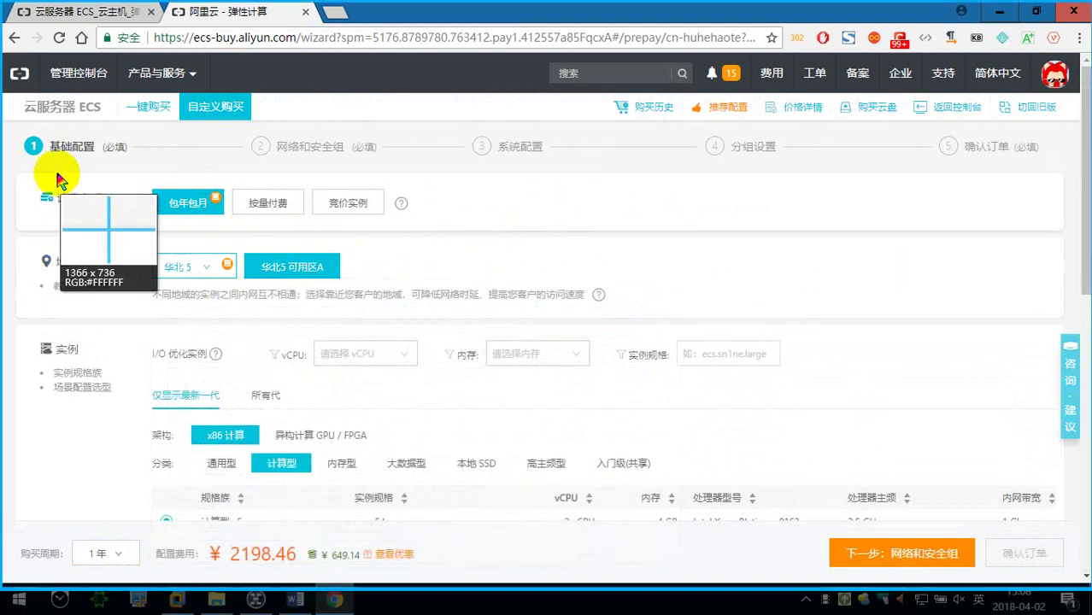
pyautogui.moveTo(18, 171); pyautogui.dragTo(675, 315)
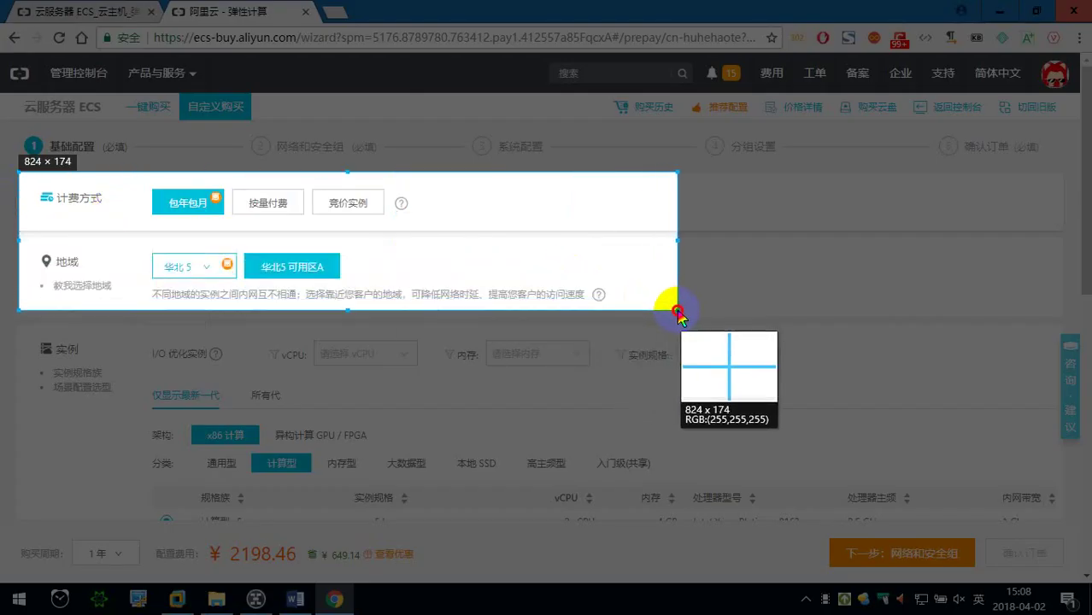
pyautogui.click(499, 331)
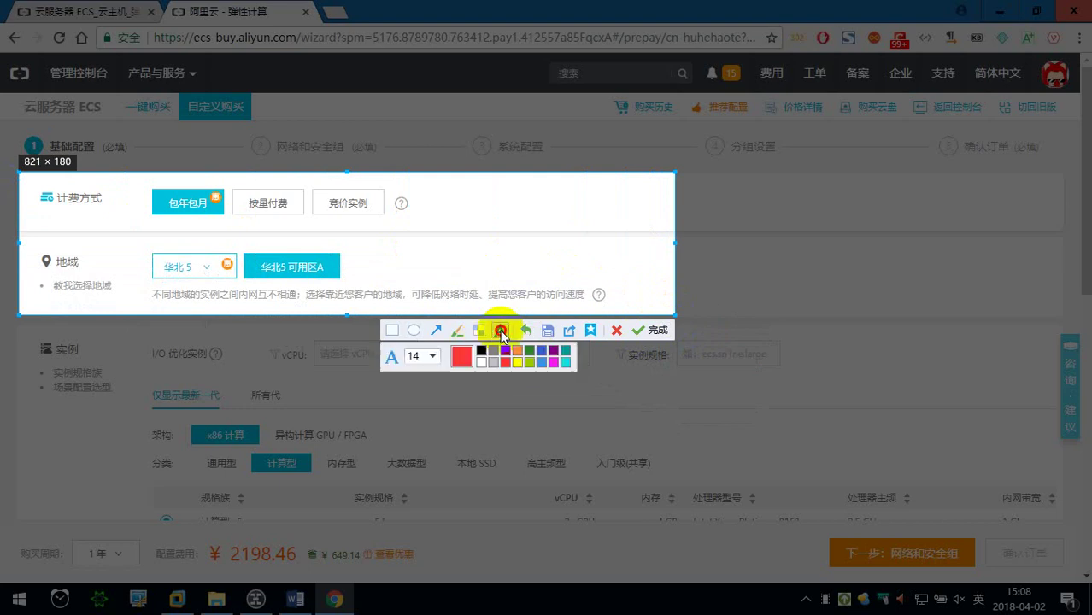
pyautogui.click(353, 257)
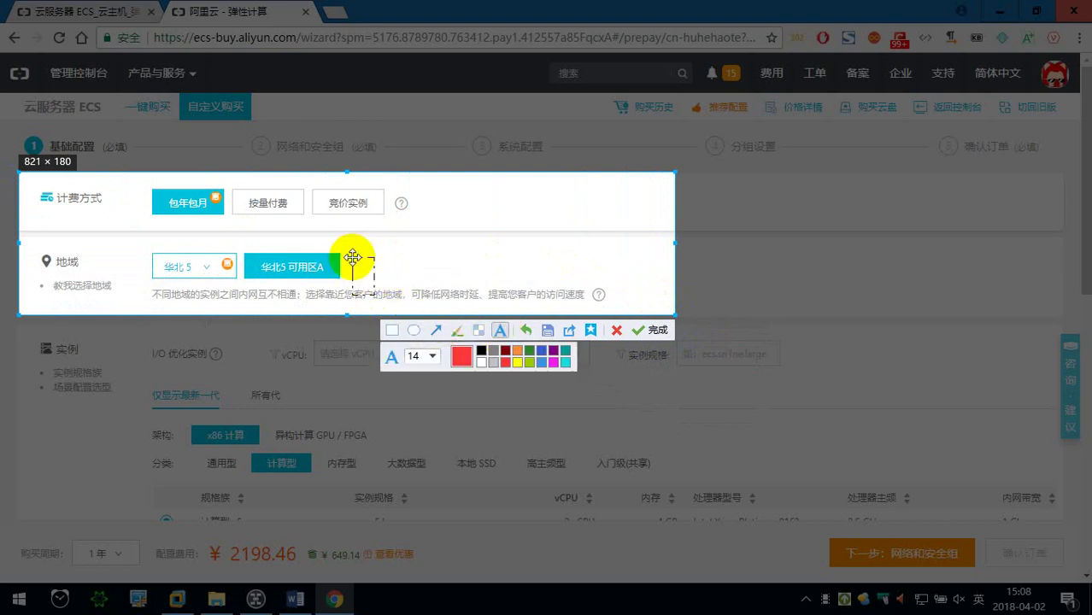
pyautogui.write('根据服务器')
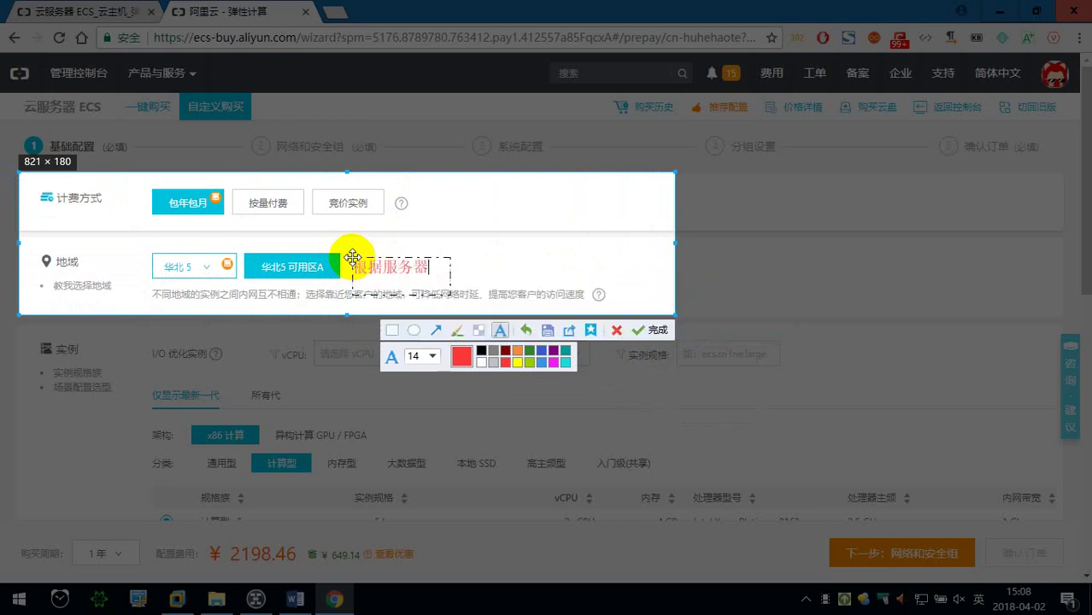
pyautogui.write('的作用、')
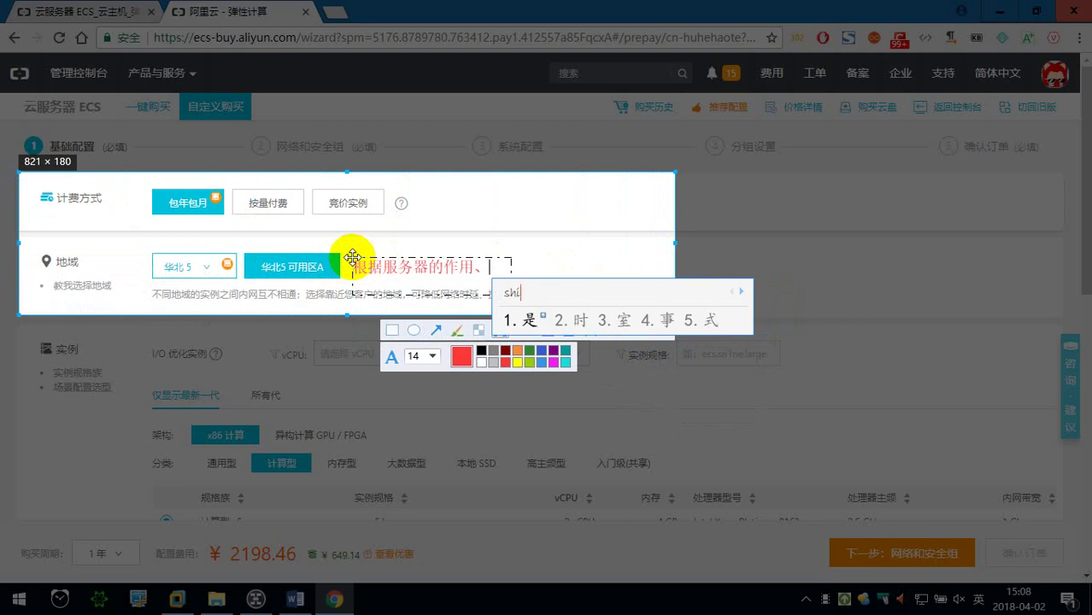
pyautogui.write('使用')
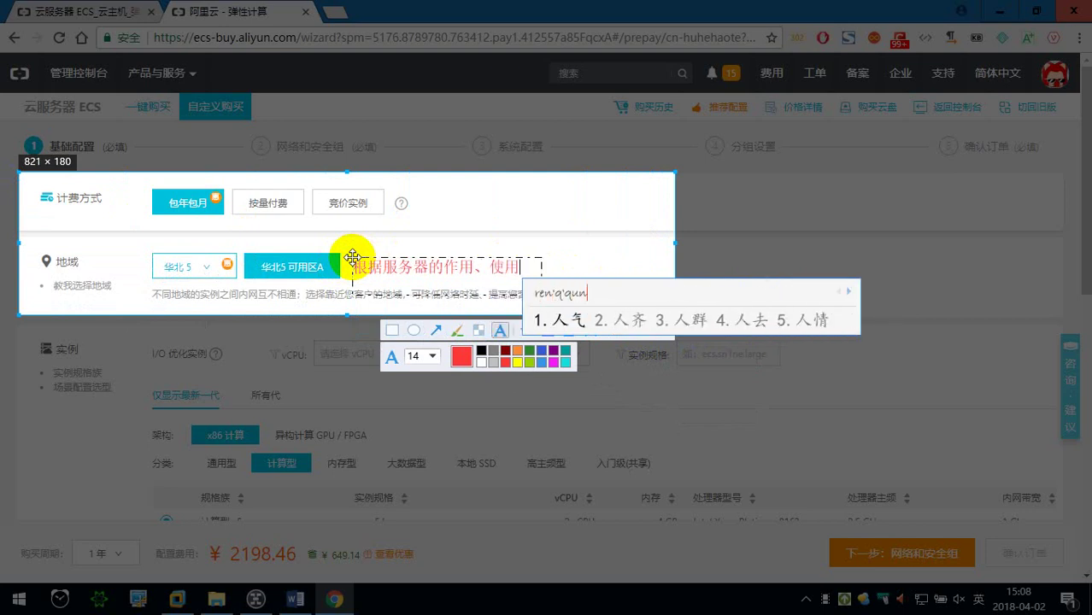
pyautogui.write('un')
pyautogui.write('人群')
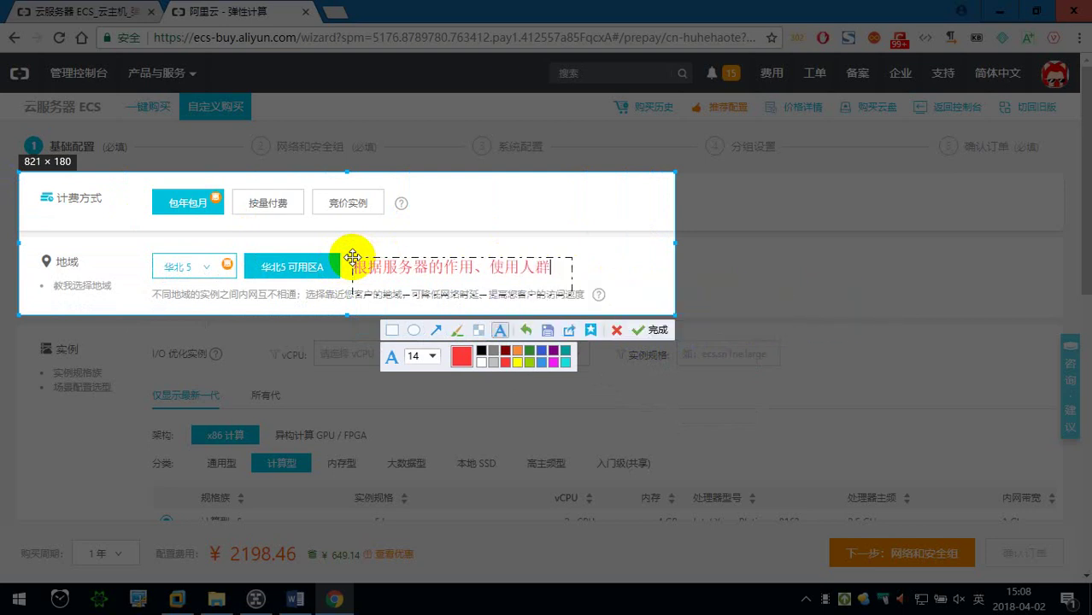
pyautogui.write('分布qingk情况')
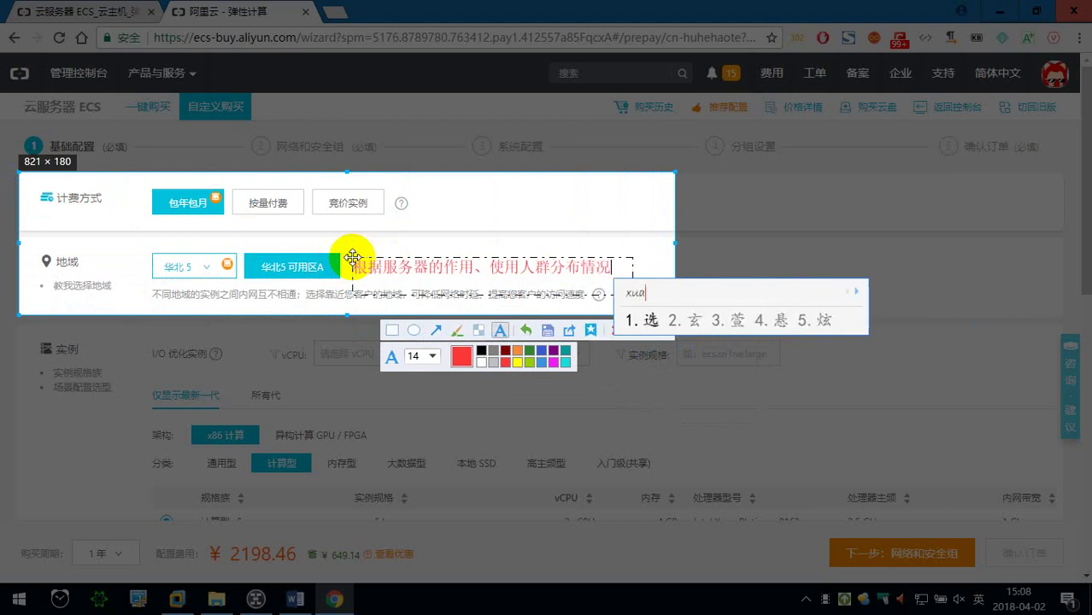
pyautogui.write('选择')
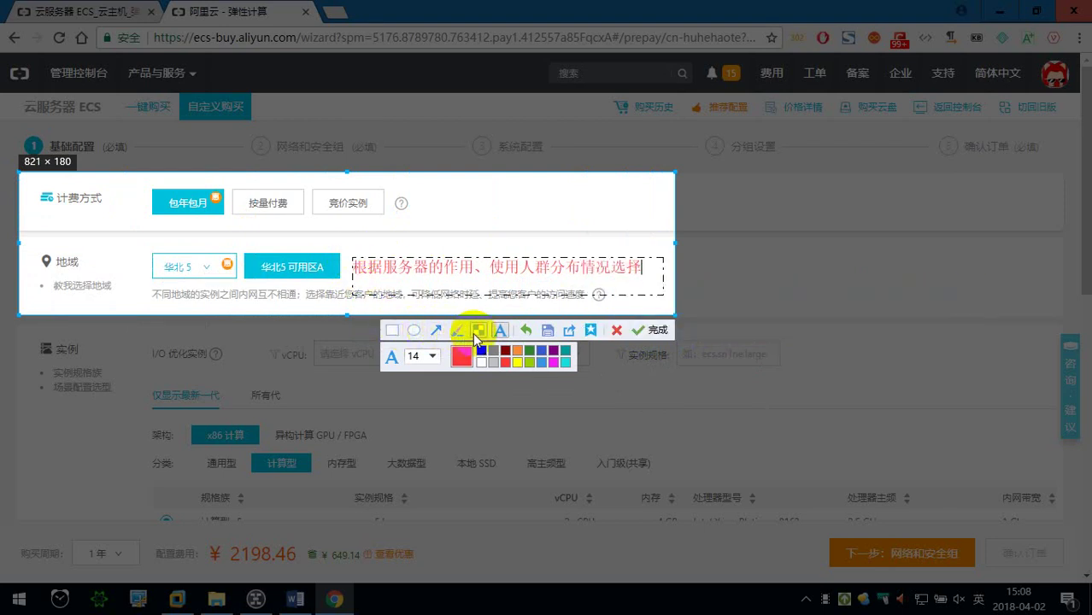
pyautogui.click(394, 331)
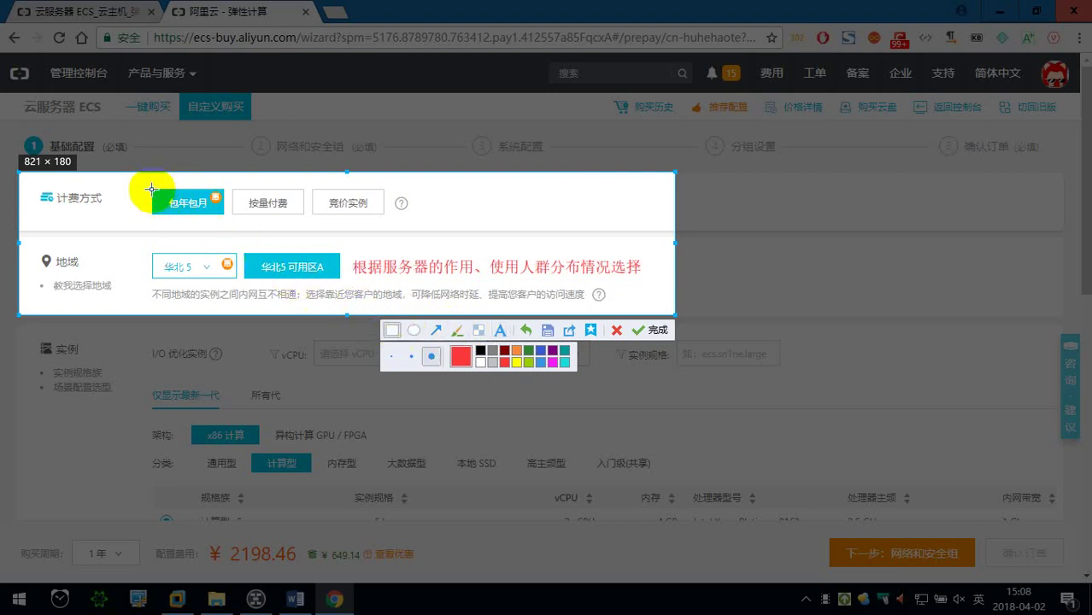
pyautogui.moveTo(149, 189); pyautogui.dragTo(226, 219)
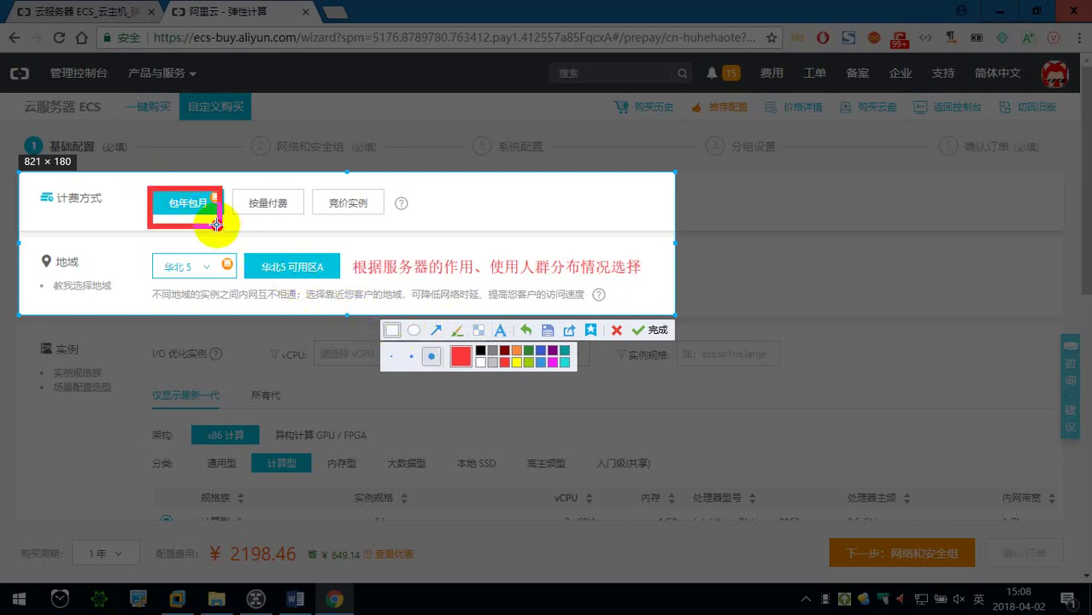
pyautogui.click(652, 335)
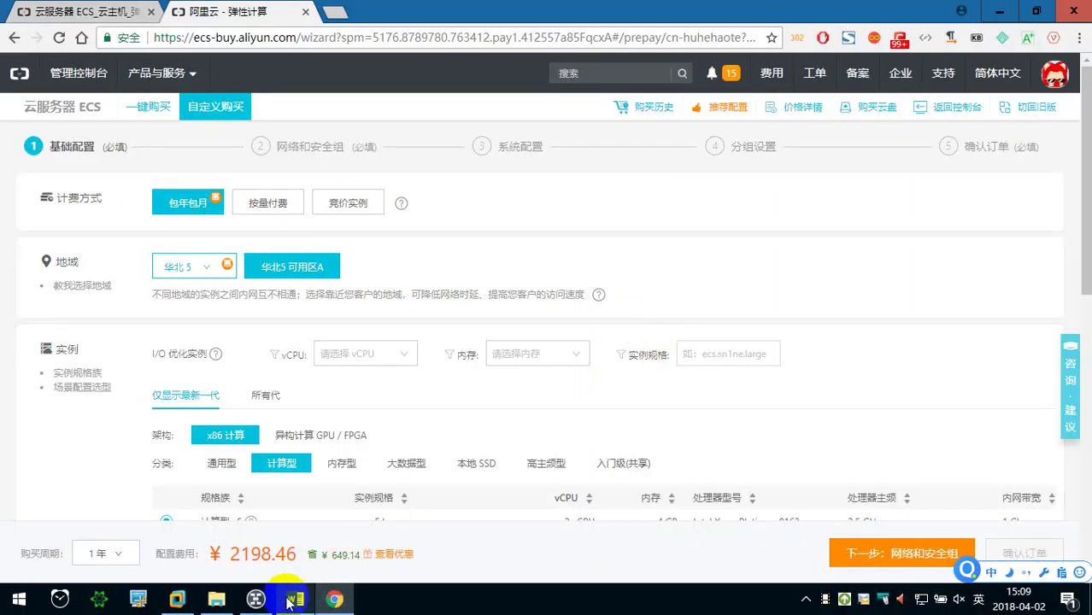
# Step: In Word, type the heading ②选择具体的配置 on the empty line
pyautogui.click(295, 599)
pyautogui.scroll(-5, 458, 318)
pyautogui.click(458, 319)
pyautogui.write('er')
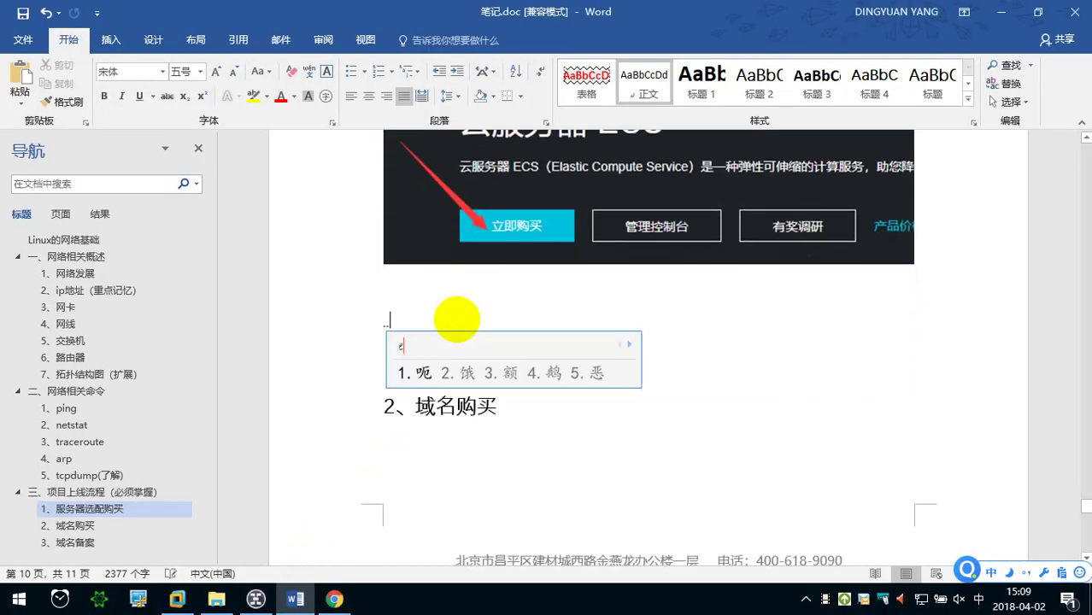
pyautogui.press('space')
pyautogui.write('xuanze')
pyautogui.press('space')
pyautogui.write("ju'ti")
pyautogui.press('space')
pyautogui.write('de')
pyautogui.press('space')
pyautogui.write('peizhi')
pyautogui.press('space')
# Step: Paste the annotated billing-and-region screenshot beneath the heading
pyautogui.press('Return')
pyautogui.hotkey('ctrl', 'v')
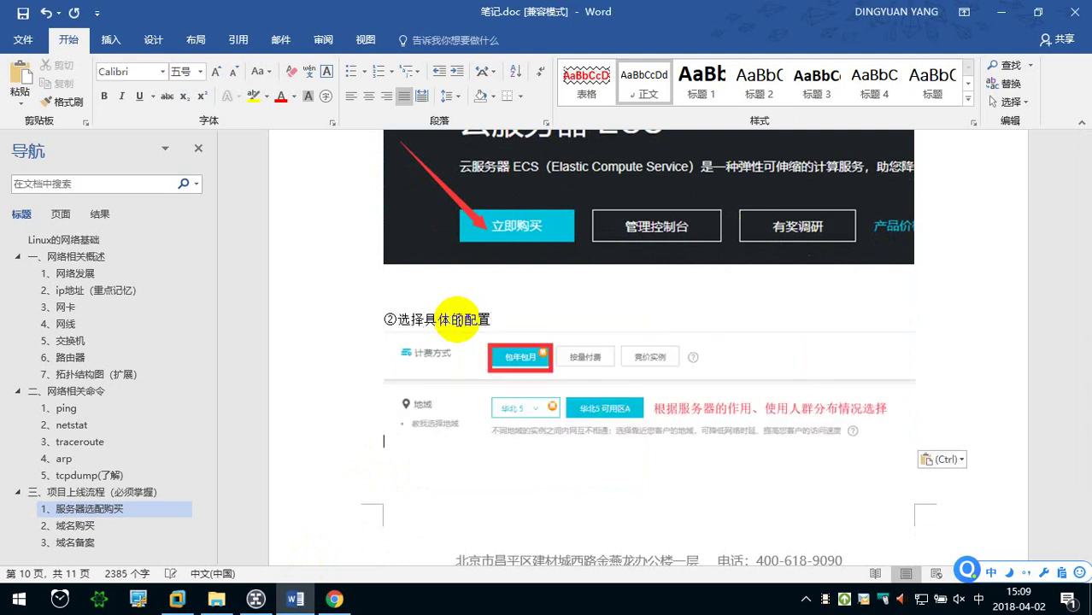
pyautogui.click(530, 408)
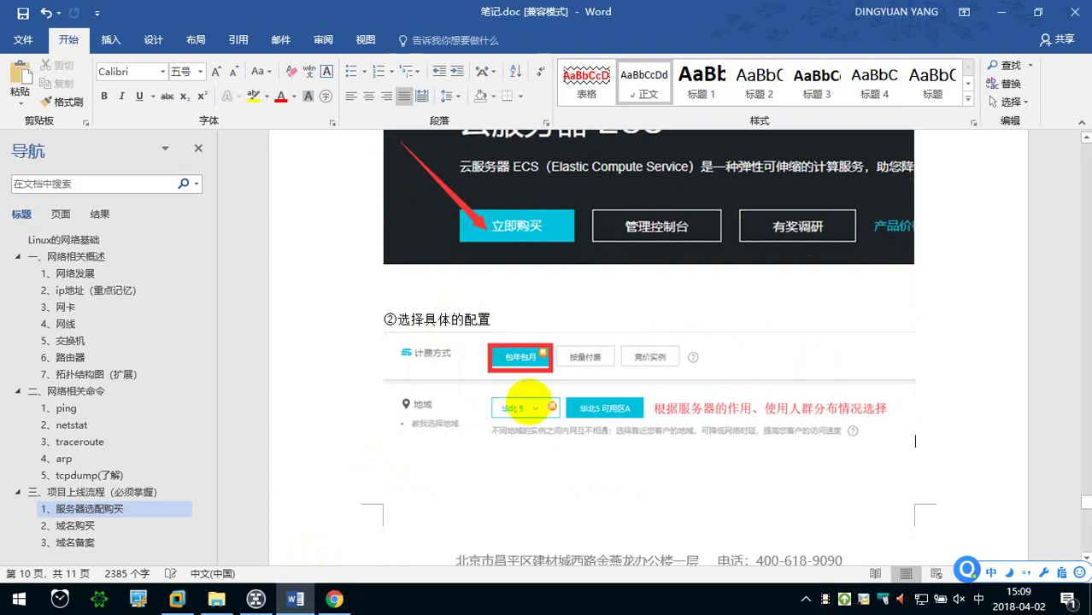
pyautogui.click(335, 599)
# Step: Keep latest-generation instances and filter the instance list to 1 vCPU
pyautogui.scroll(-1, 383, 372)
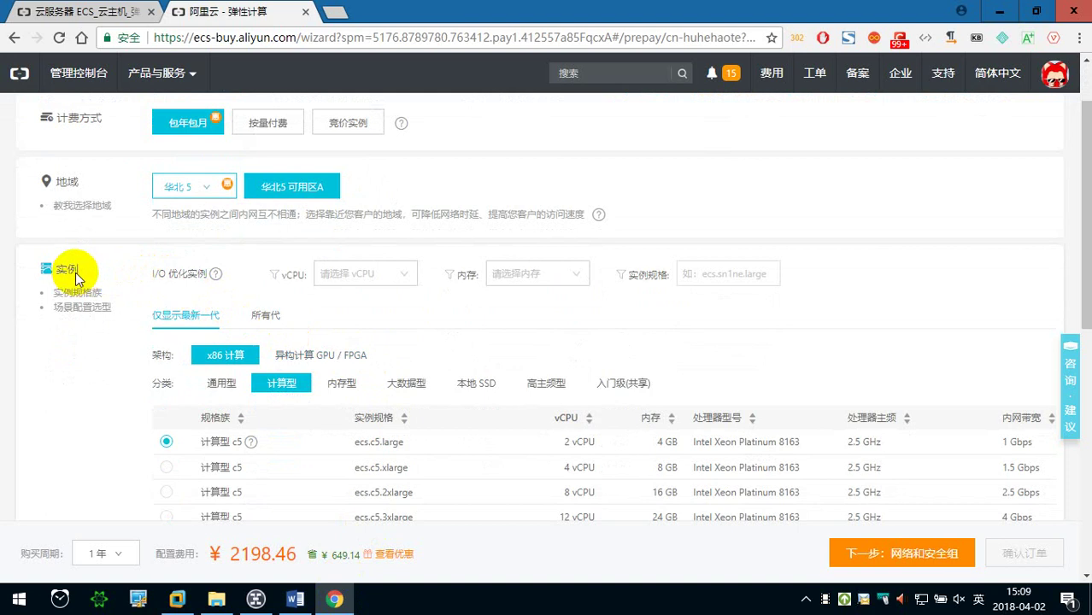
pyautogui.scroll(-1, 137, 269)
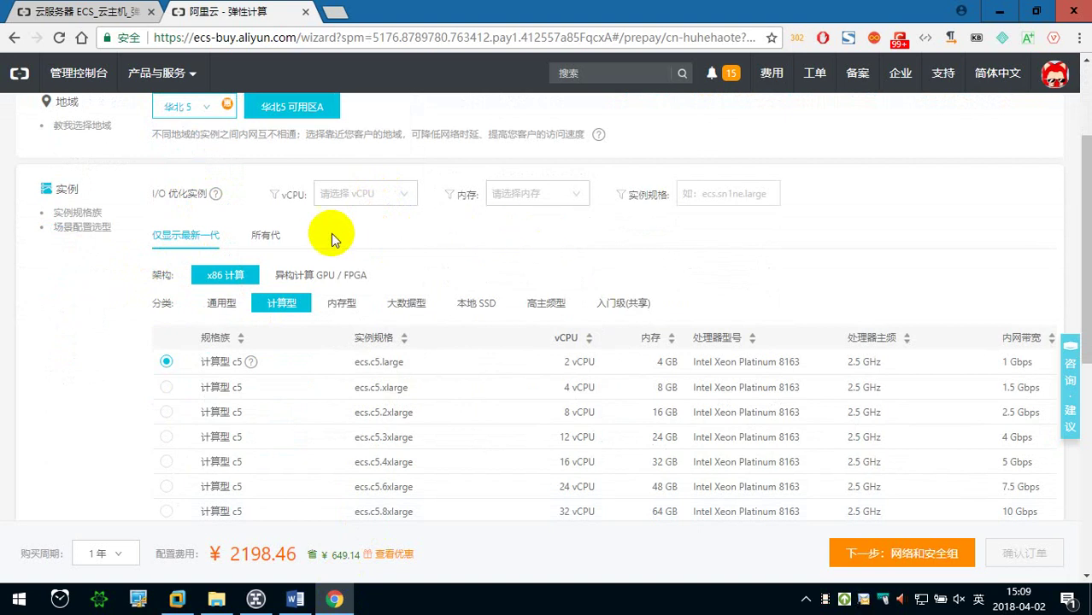
pyautogui.click(265, 239)
pyautogui.click(186, 241)
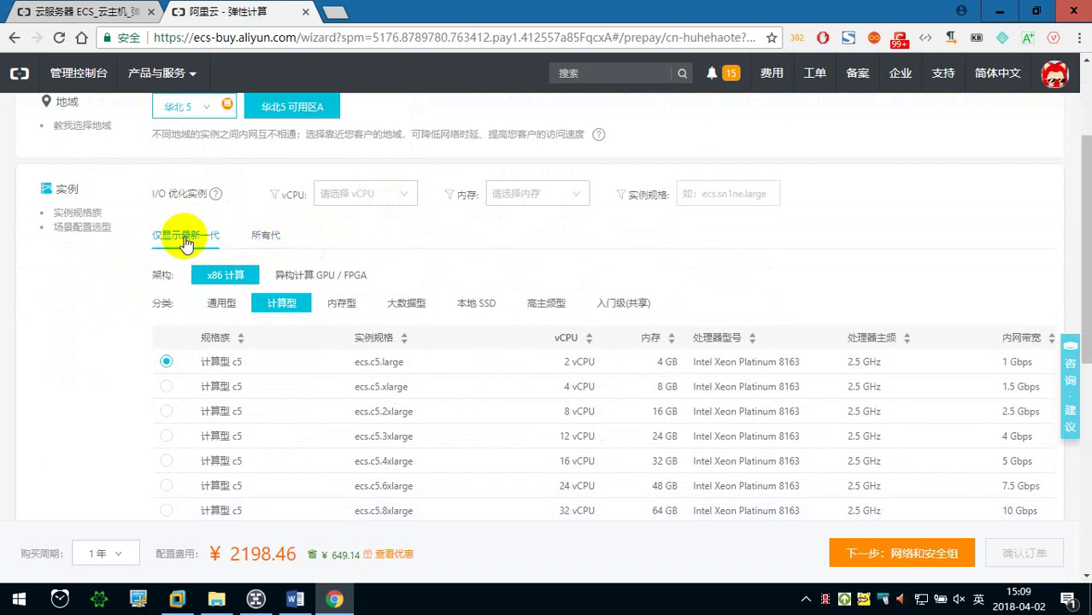
pyautogui.click(349, 193)
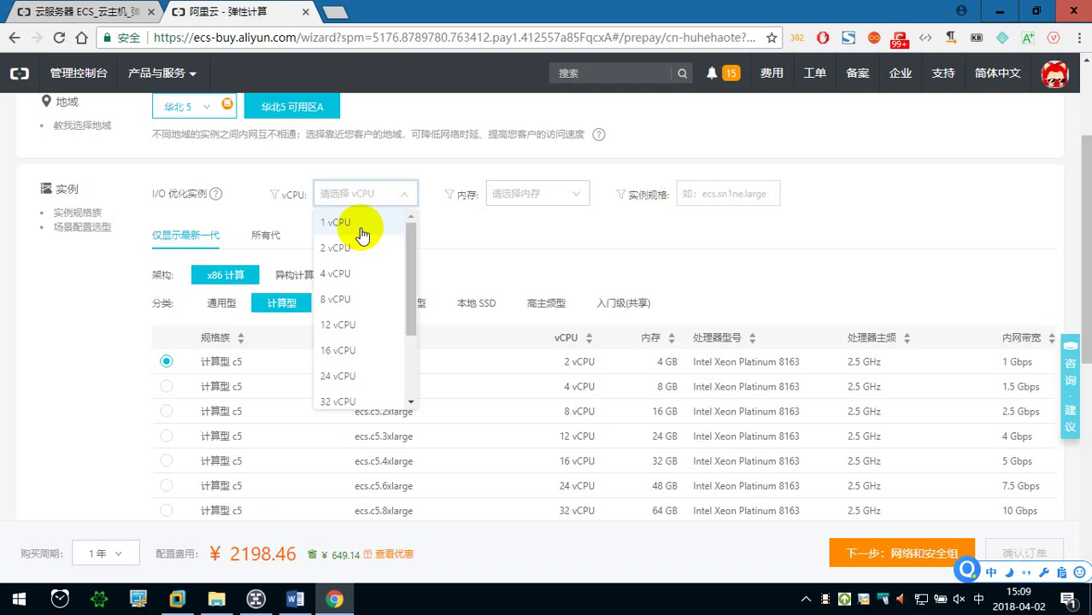
pyautogui.click(361, 227)
# Step: Set the memory filter to 1 GB, after briefly trying 0.5 GB
pyautogui.click(523, 198)
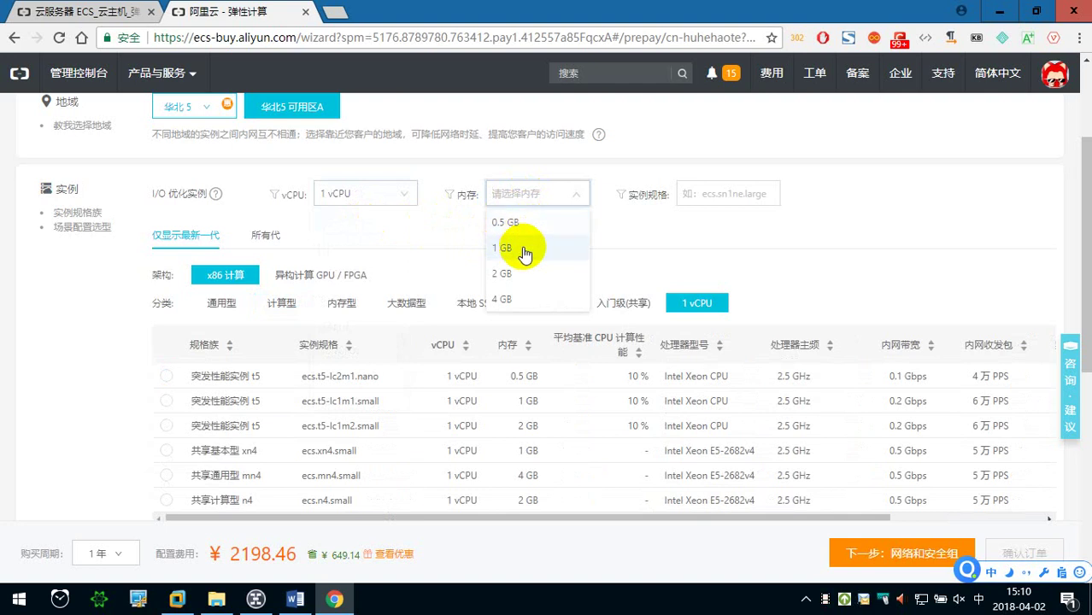
pyautogui.click(524, 250)
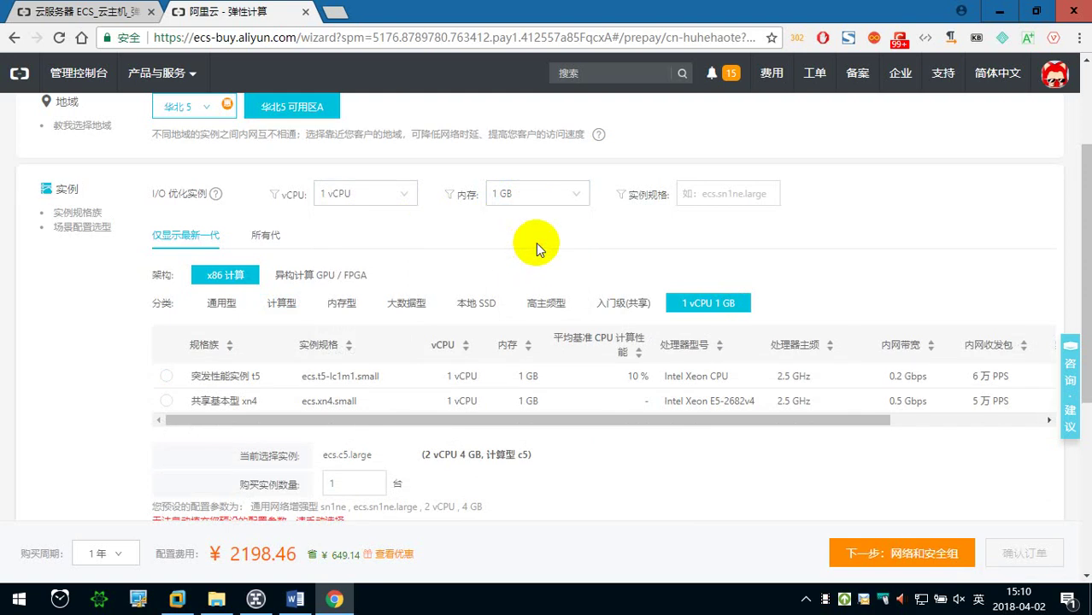
pyautogui.click(523, 194)
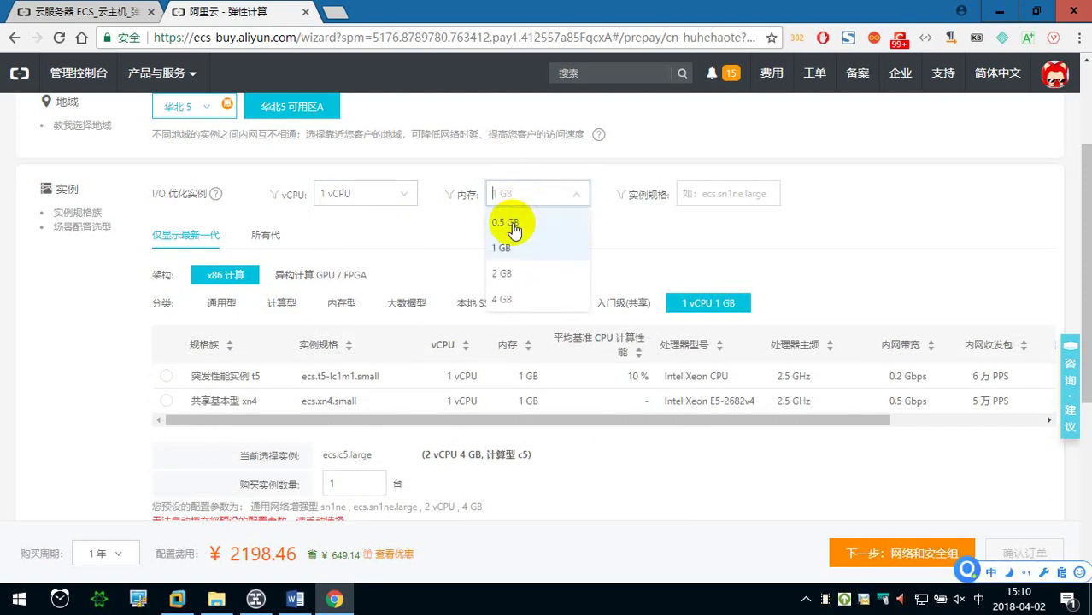
pyautogui.click(513, 226)
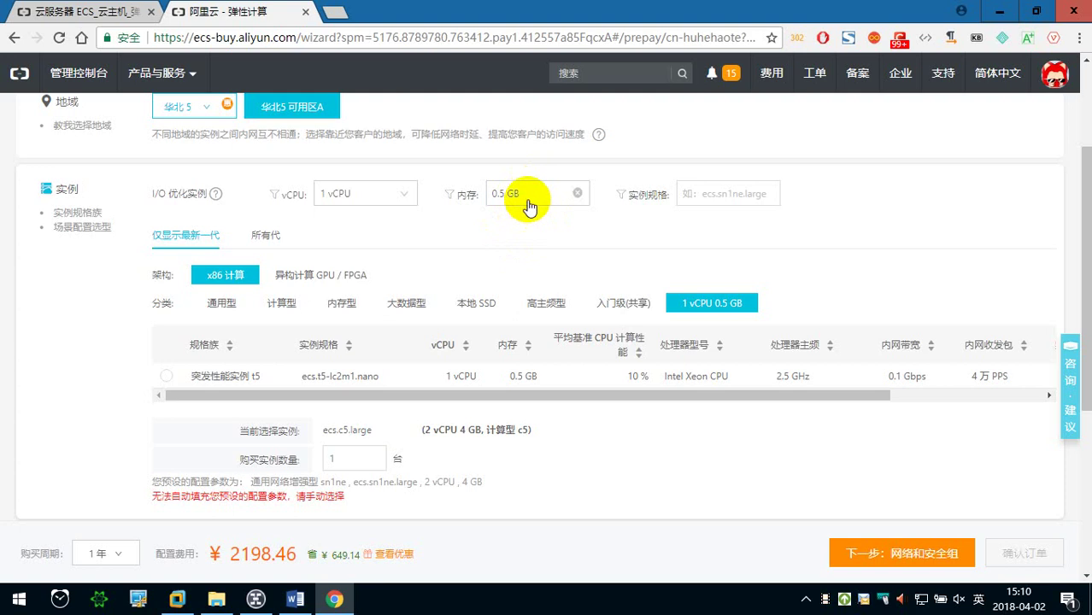
pyautogui.click(523, 200)
pyautogui.click(512, 248)
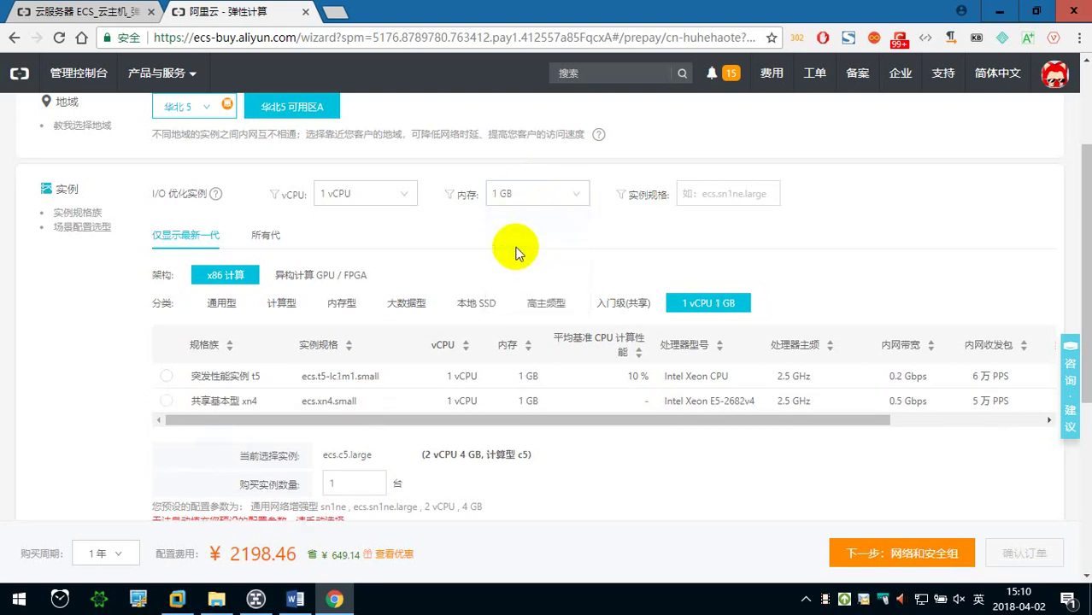
pyautogui.click(718, 195)
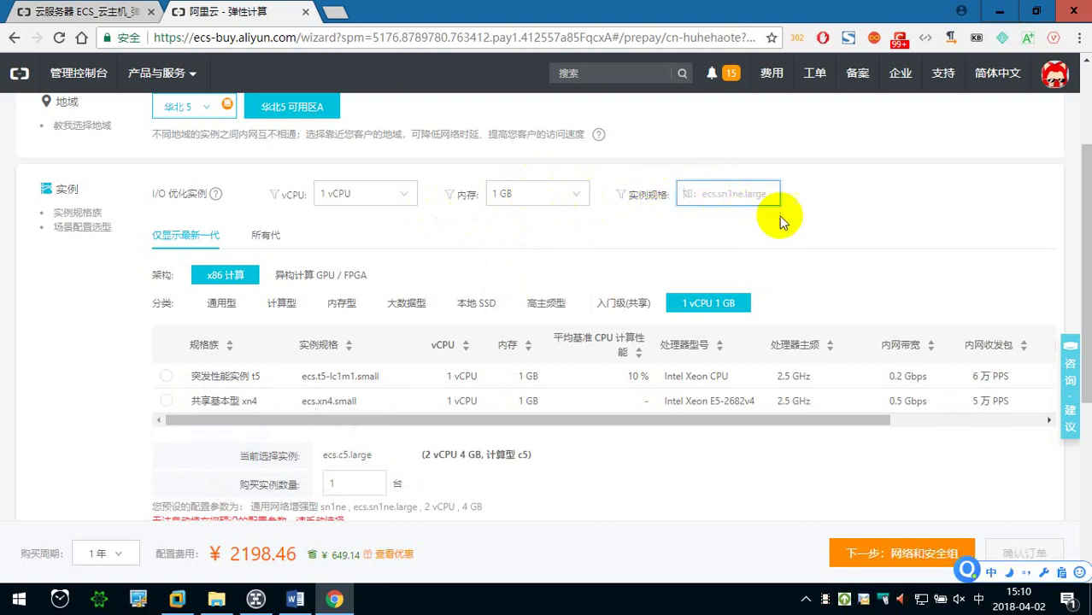
pyautogui.click(641, 205)
pyautogui.scroll(-1, 670, 232)
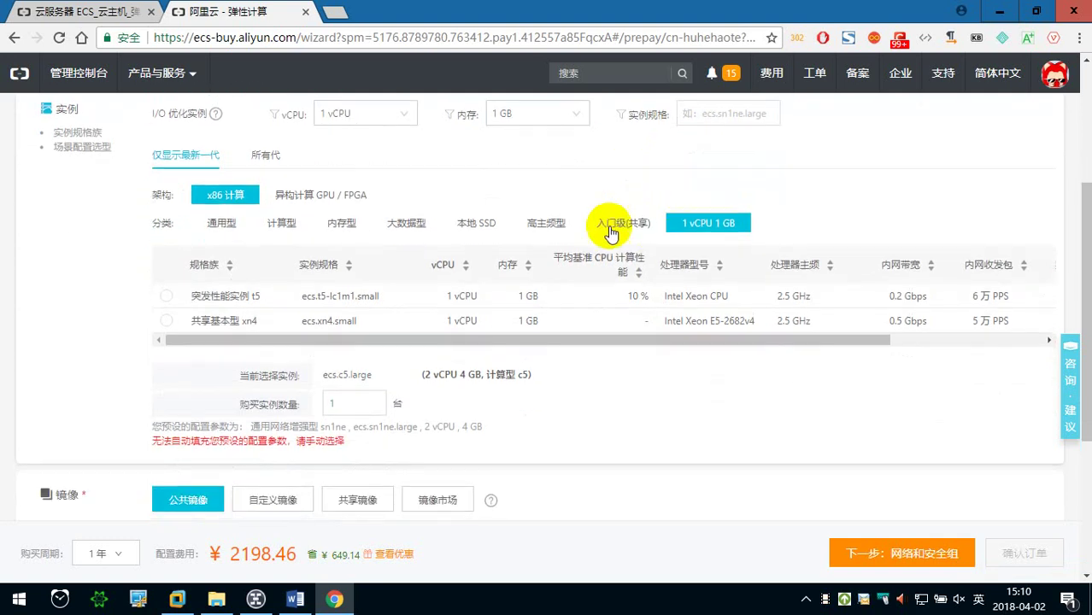
# Step: Keep x86 architecture and list the 入门级(共享) entry-level instances
pyautogui.click(316, 200)
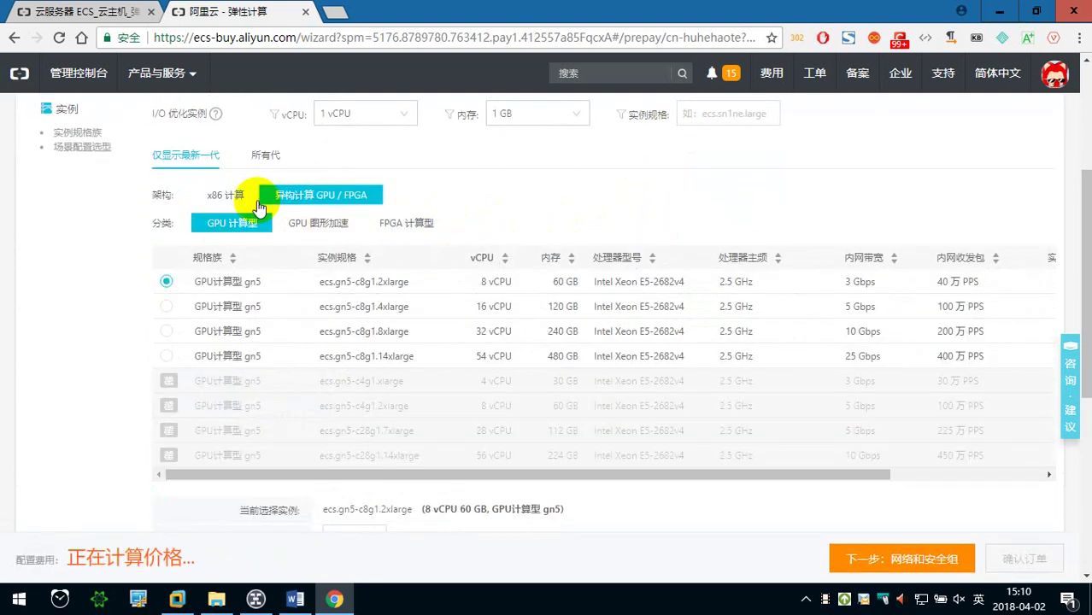
pyautogui.click(252, 199)
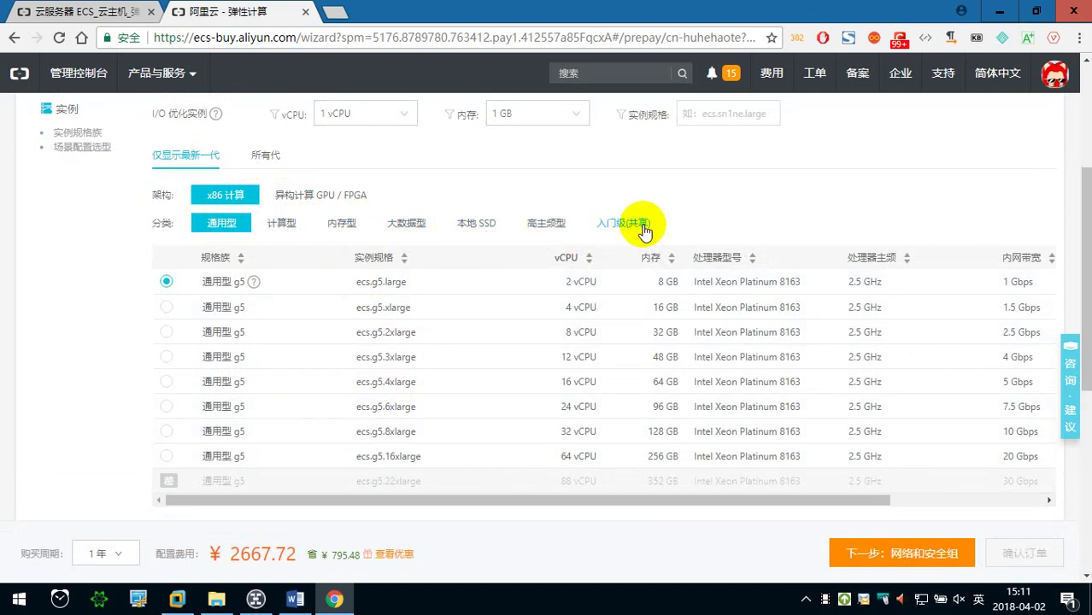
pyautogui.click(643, 228)
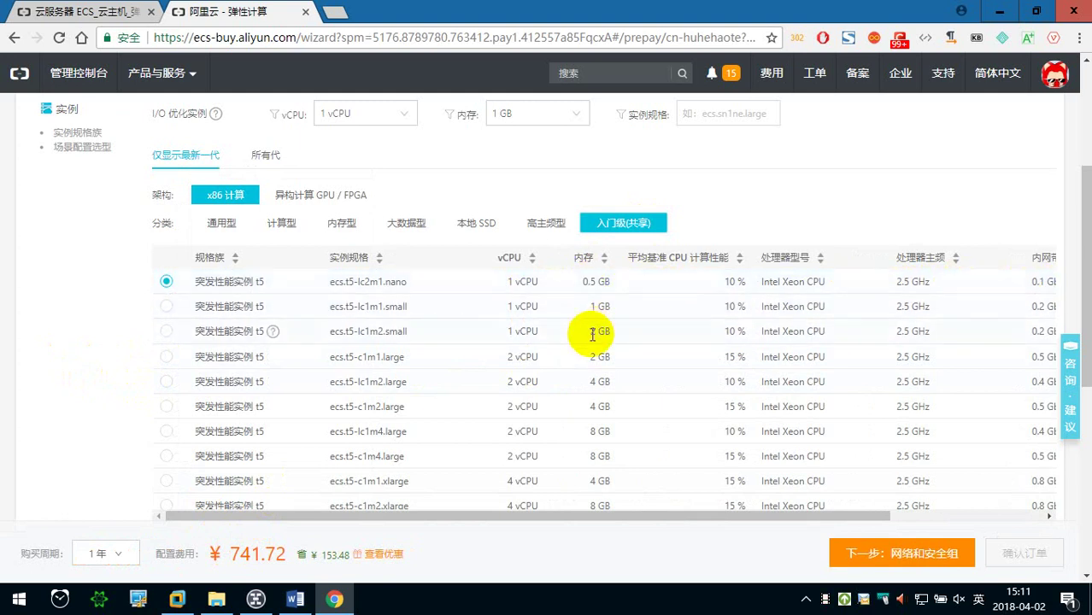
# Step: Compare t5 instance types, ending on ecs.t5-lc1m1.small (1 vCPU, 1 GB) at ¥795.72
pyautogui.click(166, 306)
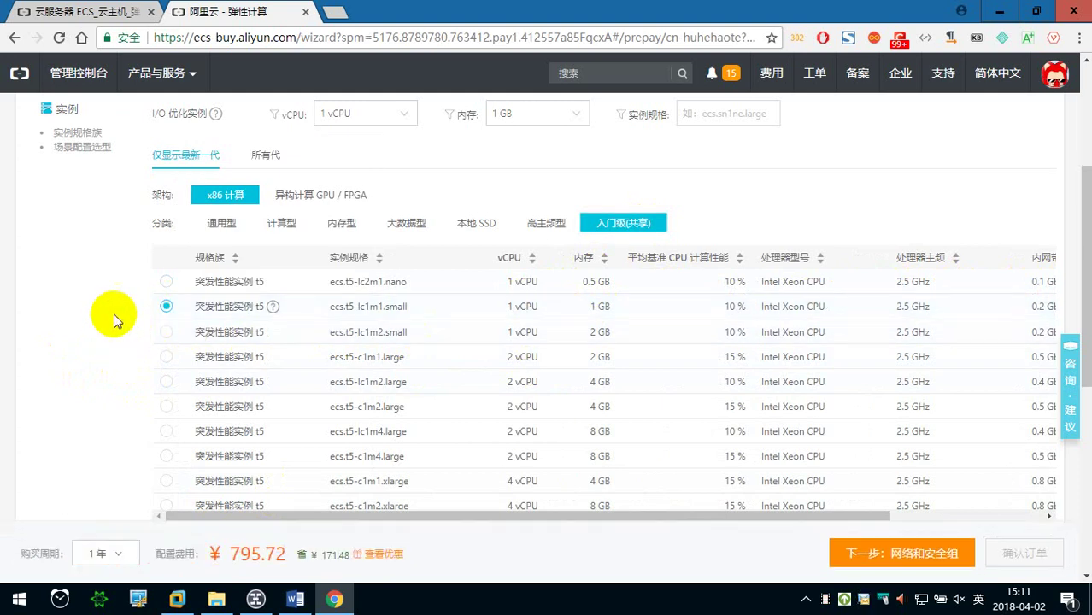
pyautogui.click(165, 282)
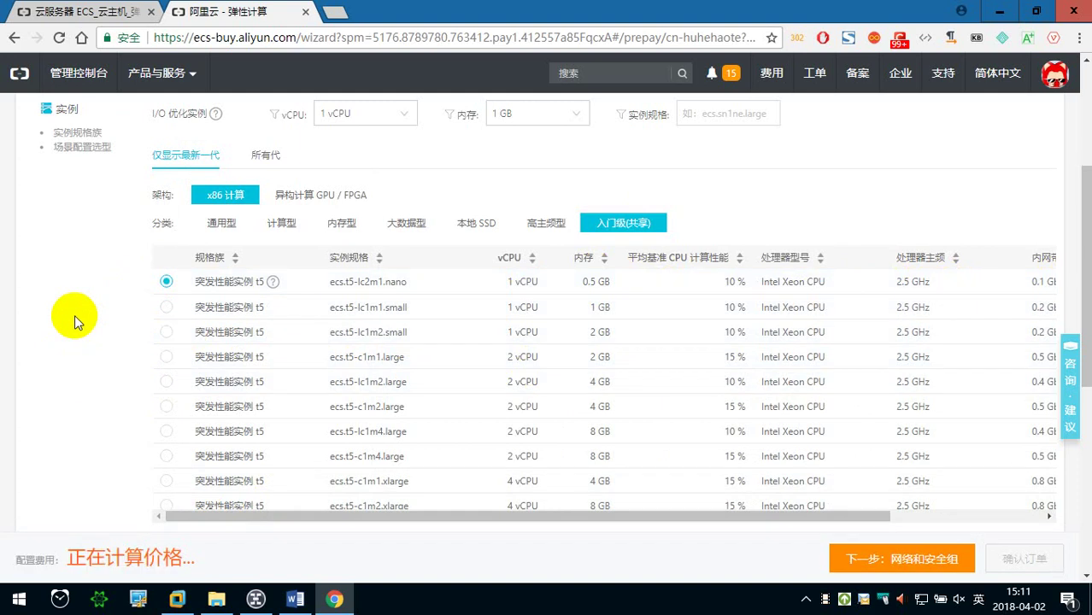
pyautogui.click(166, 306)
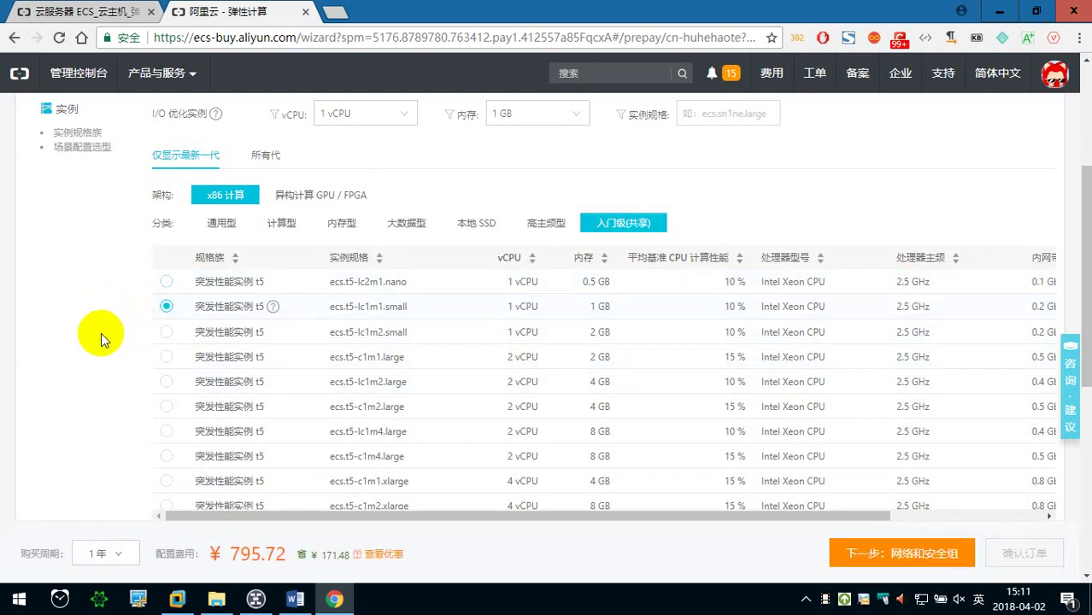
pyautogui.scroll(-1, 106, 340)
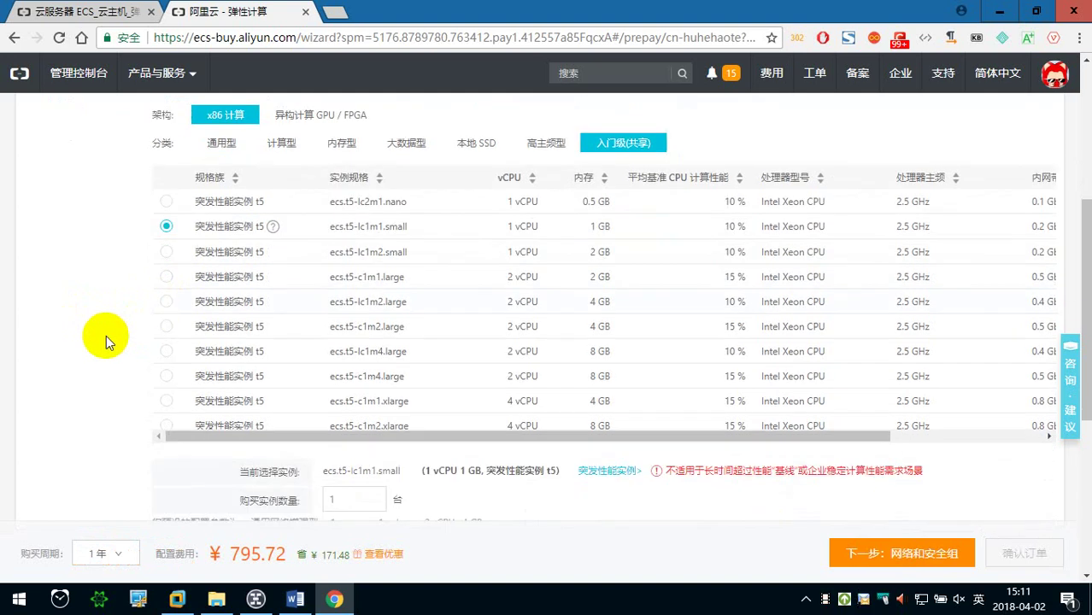
pyautogui.scroll(3, 106, 340)
pyautogui.scroll(-1, 106, 340)
pyautogui.scroll(-1, 106, 340)
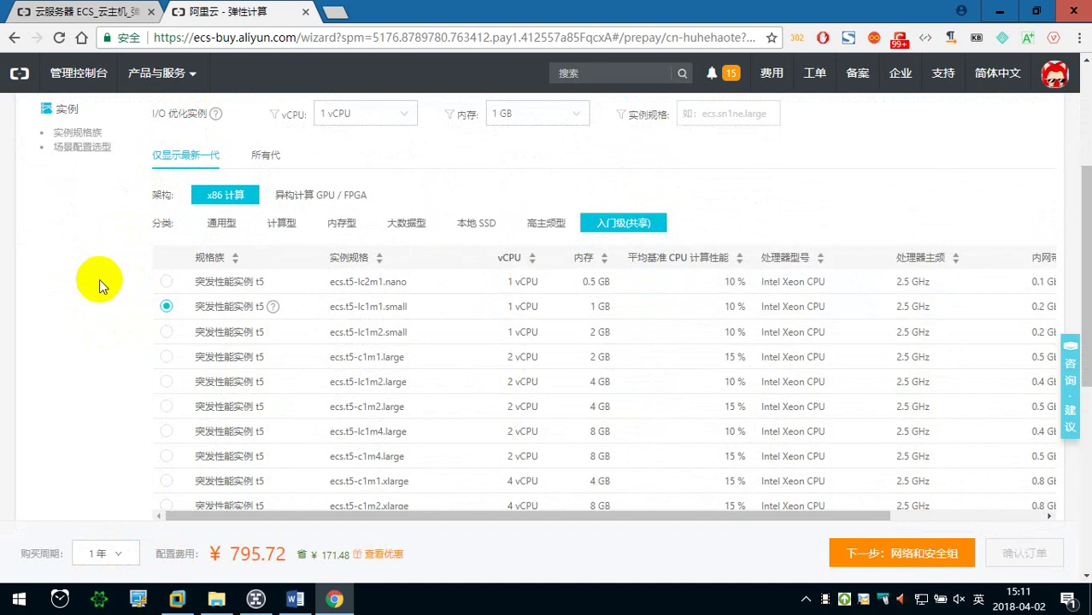
pyautogui.click(169, 333)
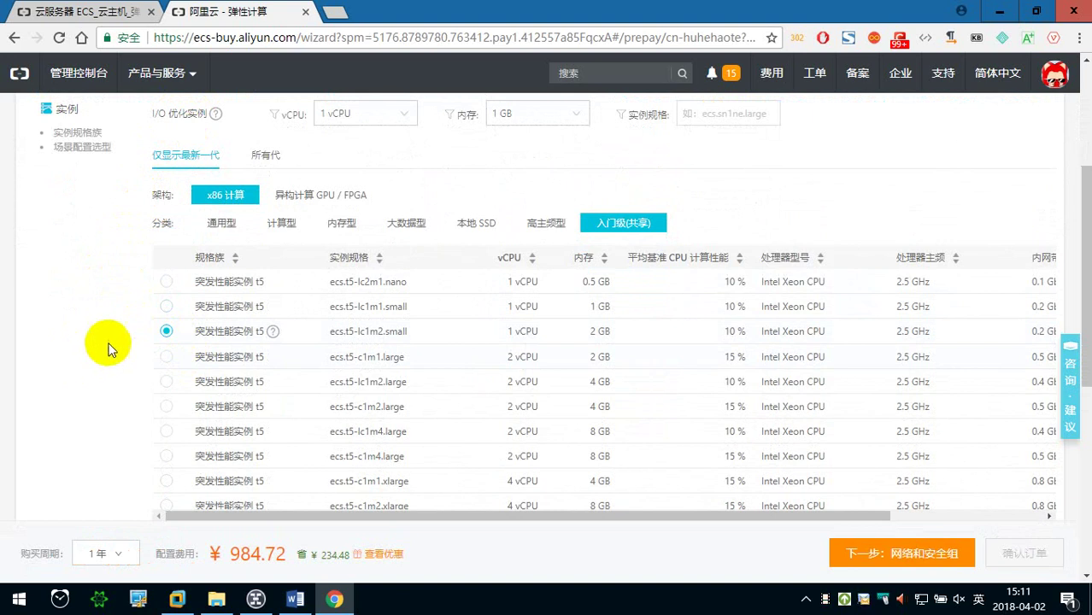
pyautogui.click(166, 306)
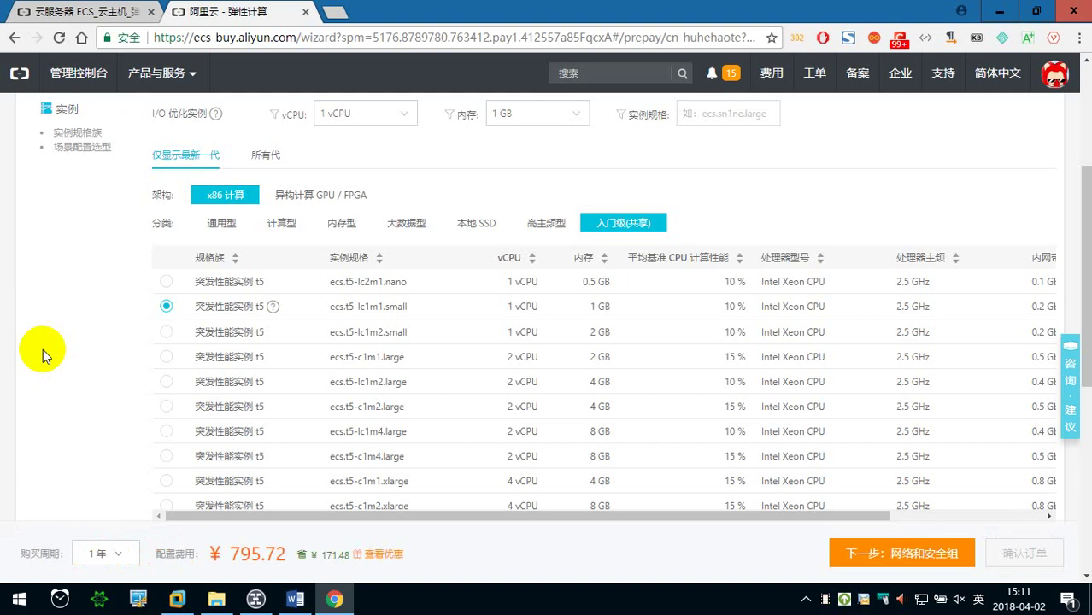
# Step: Capture the instance filter area and red-box the vCPU/memory, x86 计算, 入门级(共享) and ecs.t5-lc1m1.small choices
pyautogui.hotkey('ctrl', 'alt', 'a')
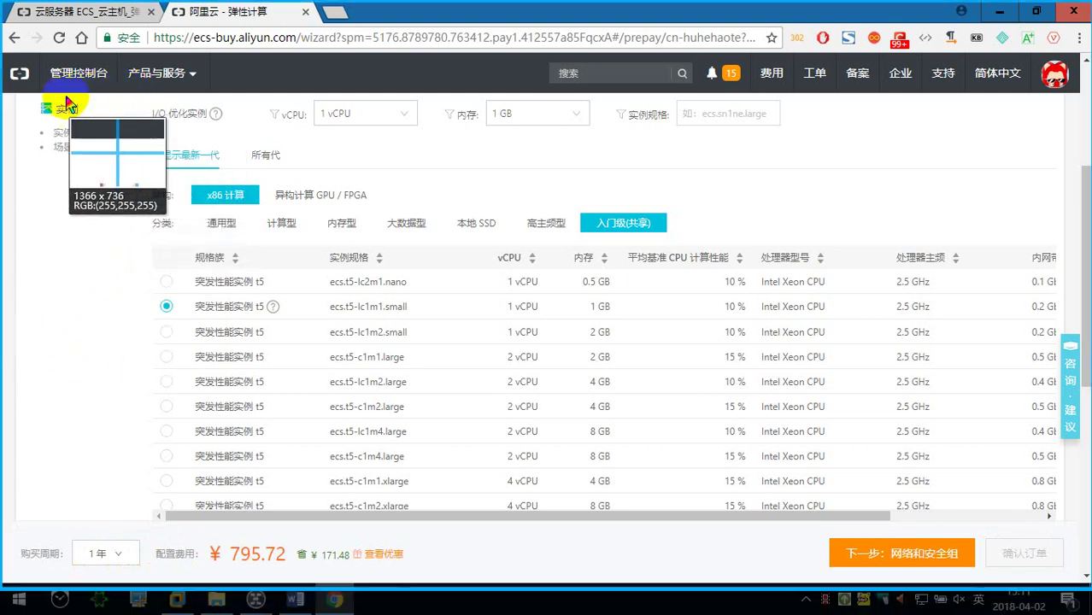
pyautogui.moveTo(28, 98); pyautogui.dragTo(859, 314)
pyautogui.click(576, 329)
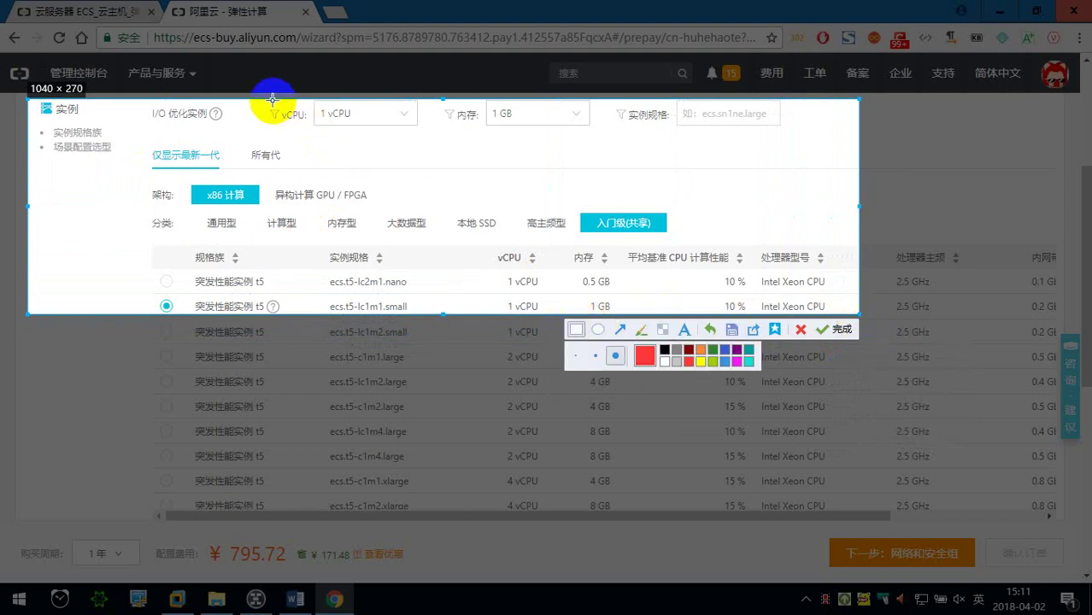
pyautogui.moveTo(264, 101); pyautogui.dragTo(590, 132)
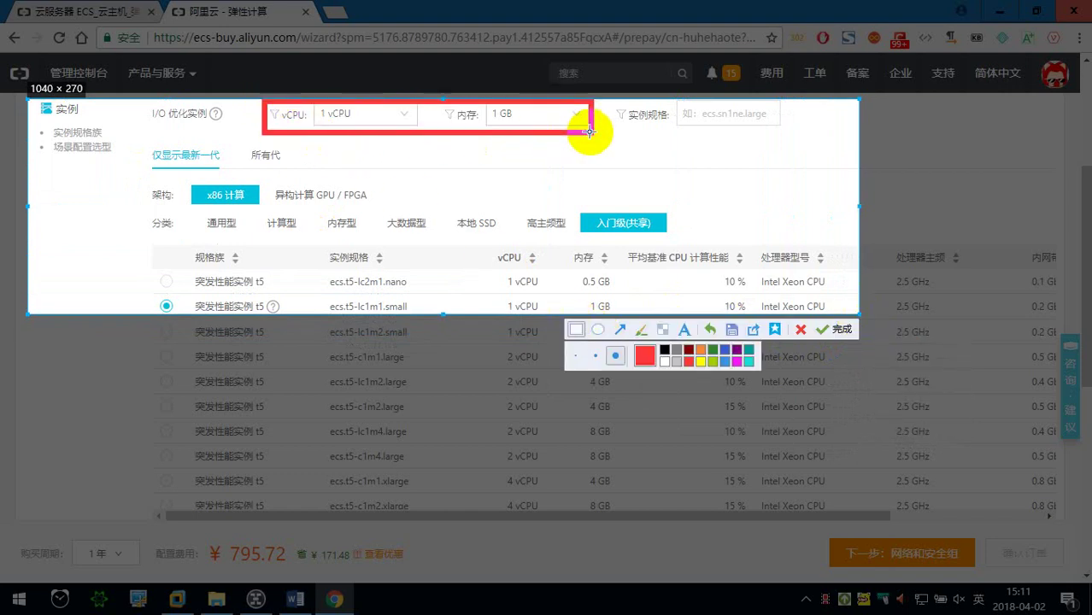
pyautogui.moveTo(187, 178); pyautogui.dragTo(261, 211)
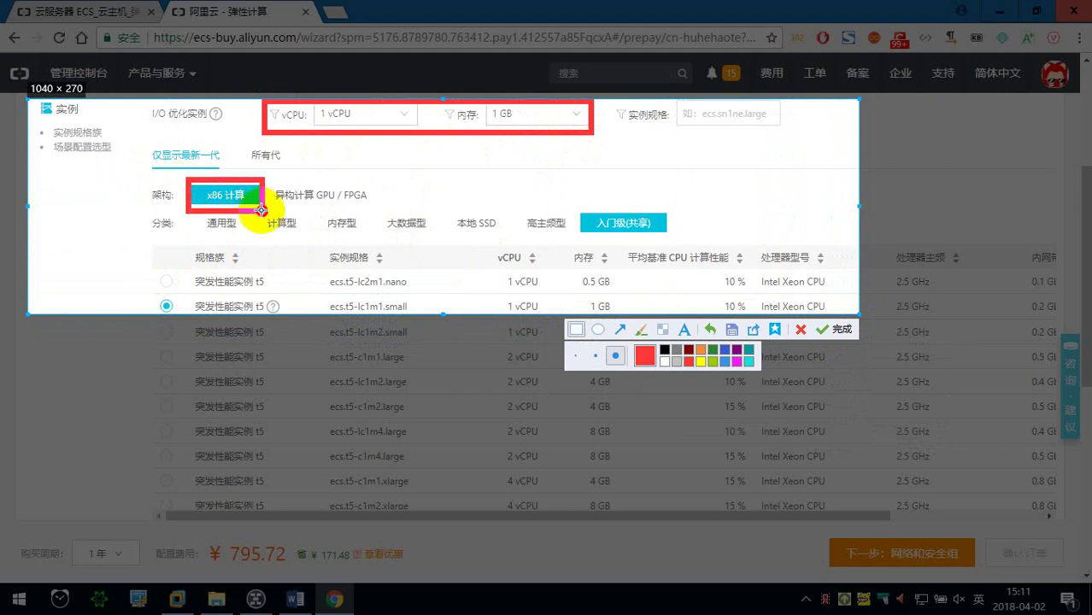
pyautogui.moveTo(576, 208); pyautogui.dragTo(672, 238)
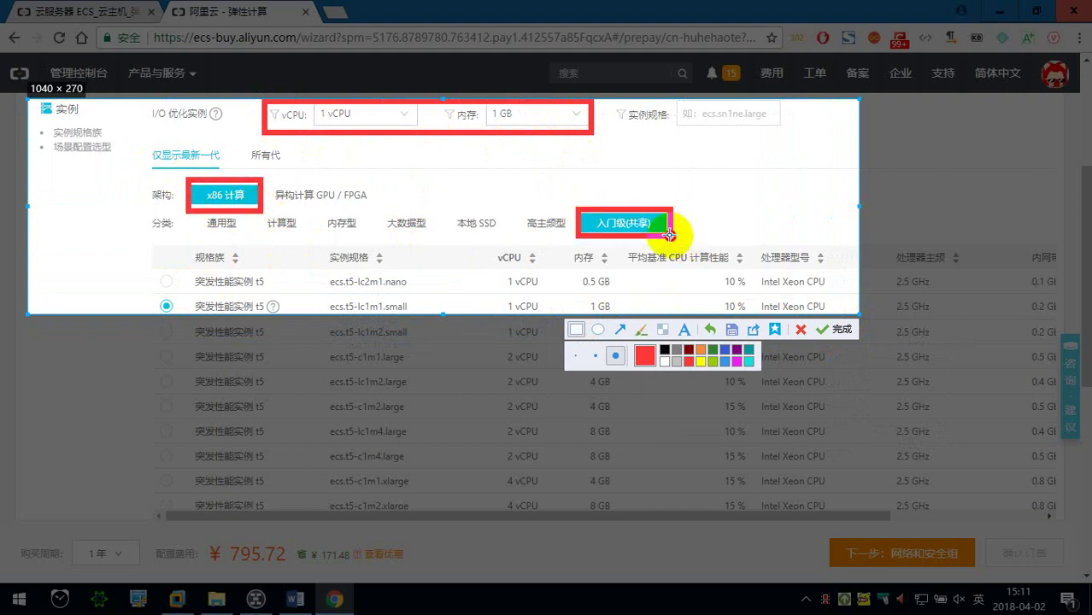
pyautogui.moveTo(152, 290); pyautogui.dragTo(835, 321)
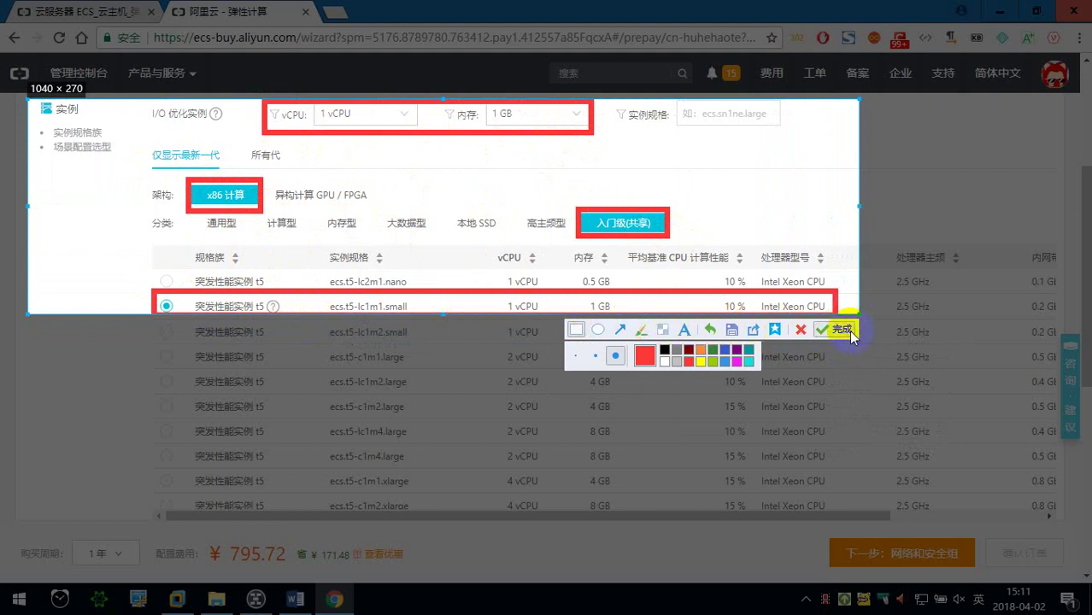
pyautogui.click(850, 335)
# Step: Paste the annotated screenshot below the last image in the Word notes, then return to Chrome
pyautogui.click(296, 600)
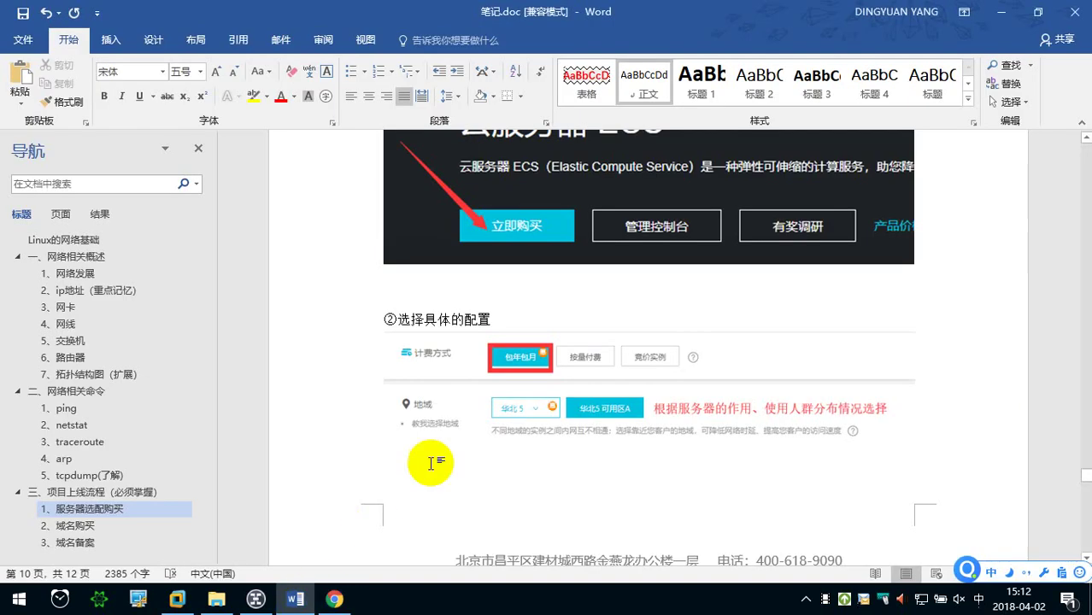
pyautogui.scroll(-1, 430, 462)
pyautogui.click(425, 425)
pyautogui.hotkey('ctrl', 'v')
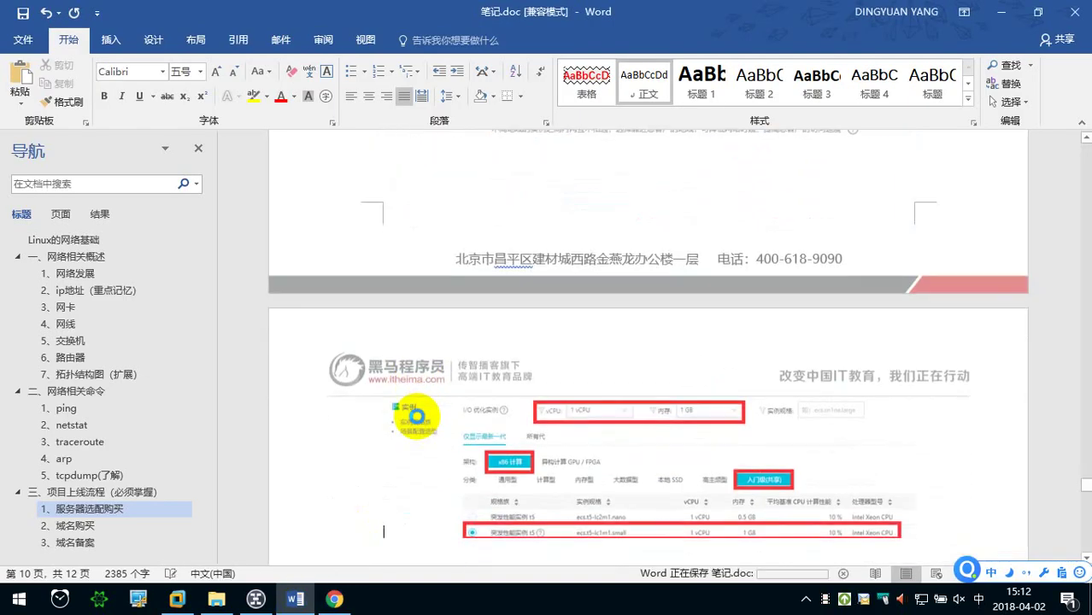
pyautogui.click(334, 600)
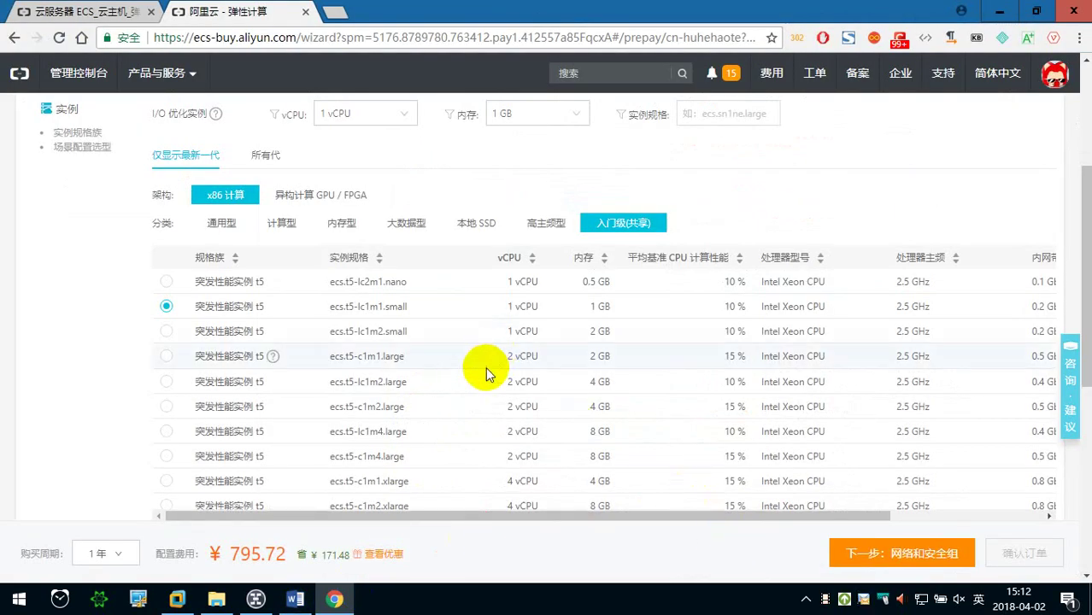
pyautogui.click(222, 224)
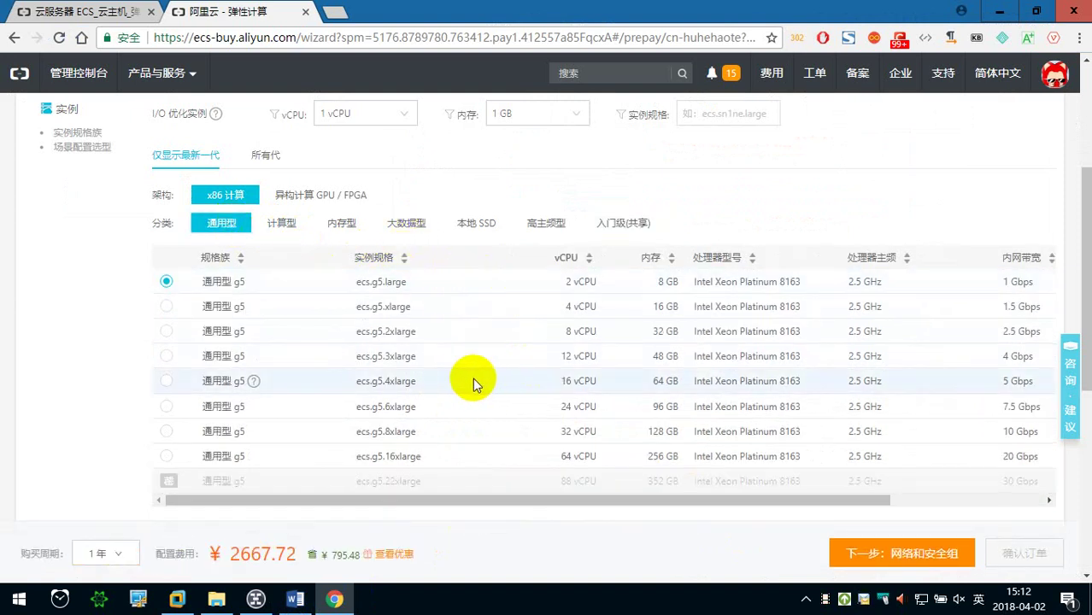
pyautogui.click(167, 382)
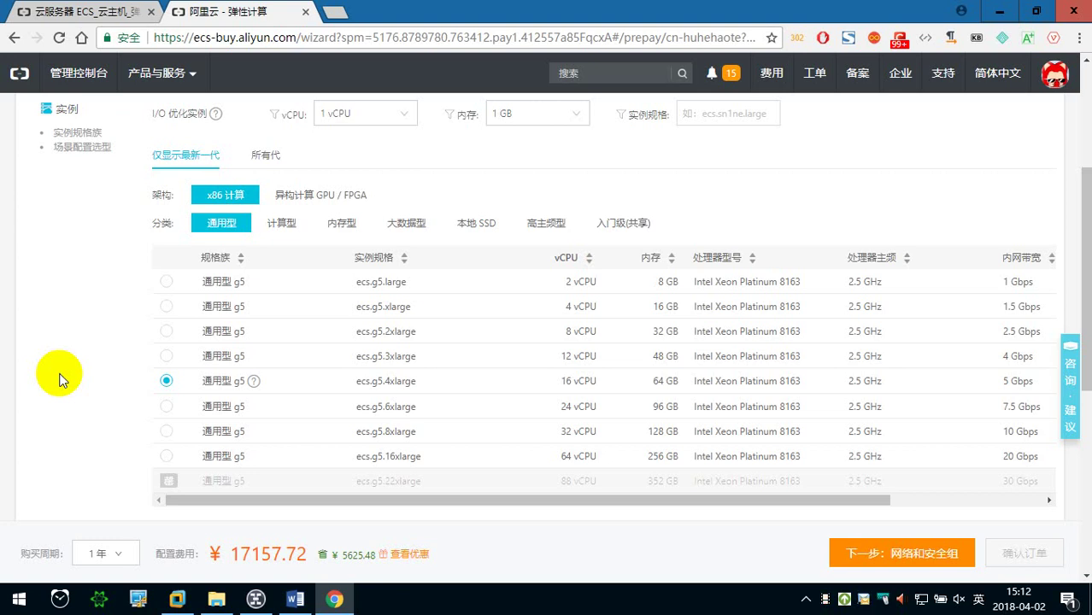
pyautogui.scroll(-5, 59, 381)
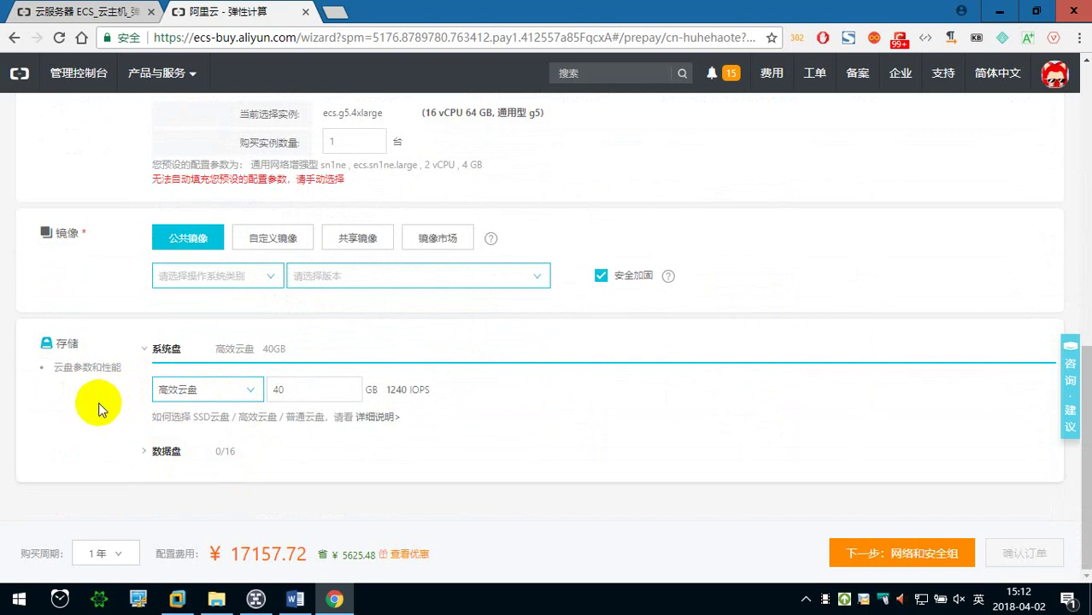
pyautogui.click(102, 554)
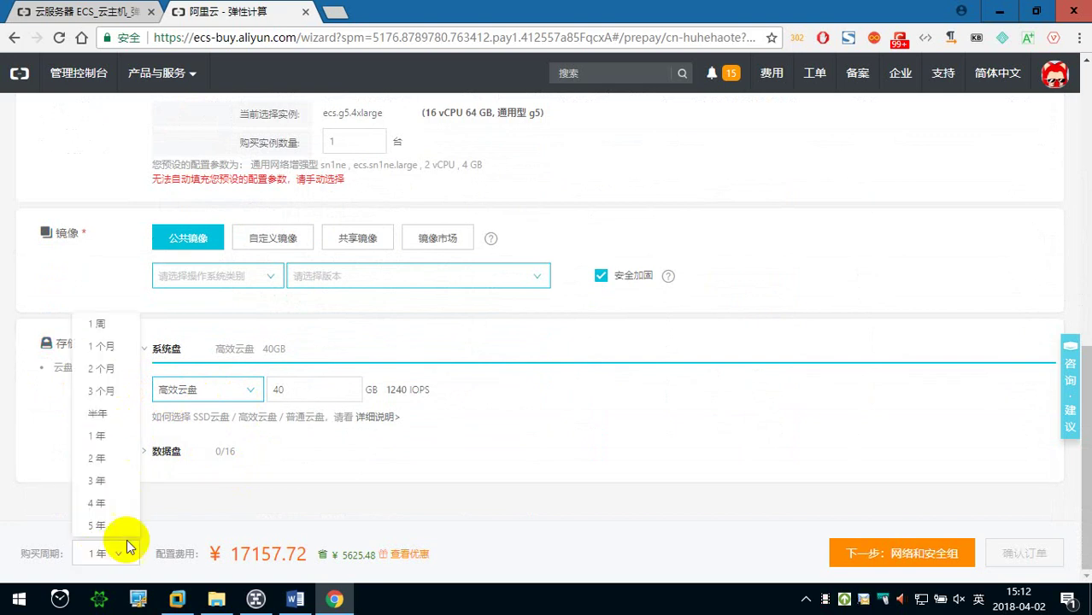
pyautogui.click(363, 470)
pyautogui.scroll(3, 363, 470)
pyautogui.scroll(2, 101, 410)
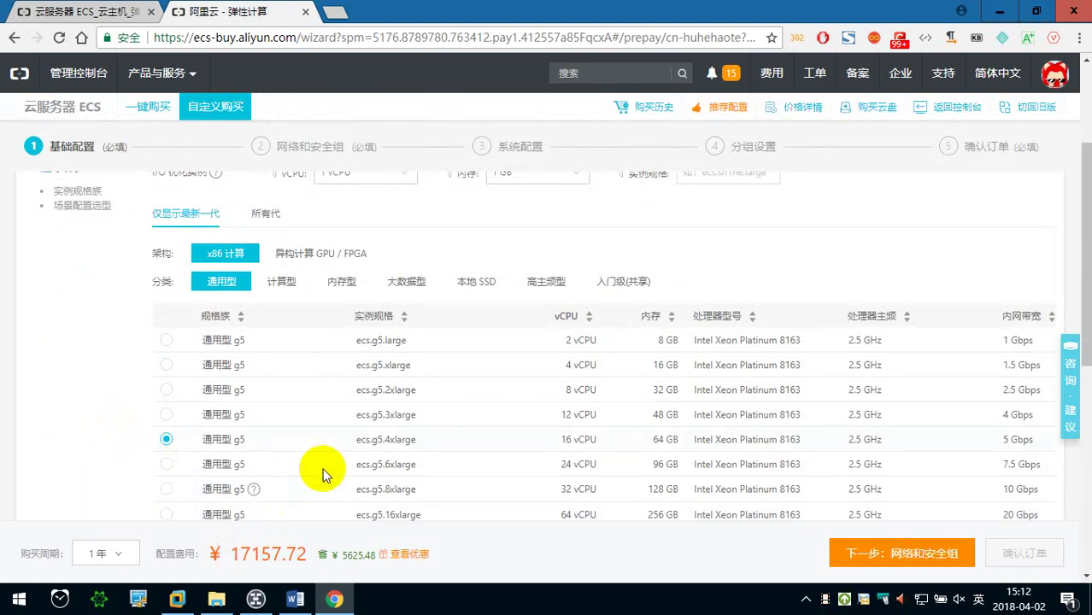
pyautogui.moveTo(215, 388)
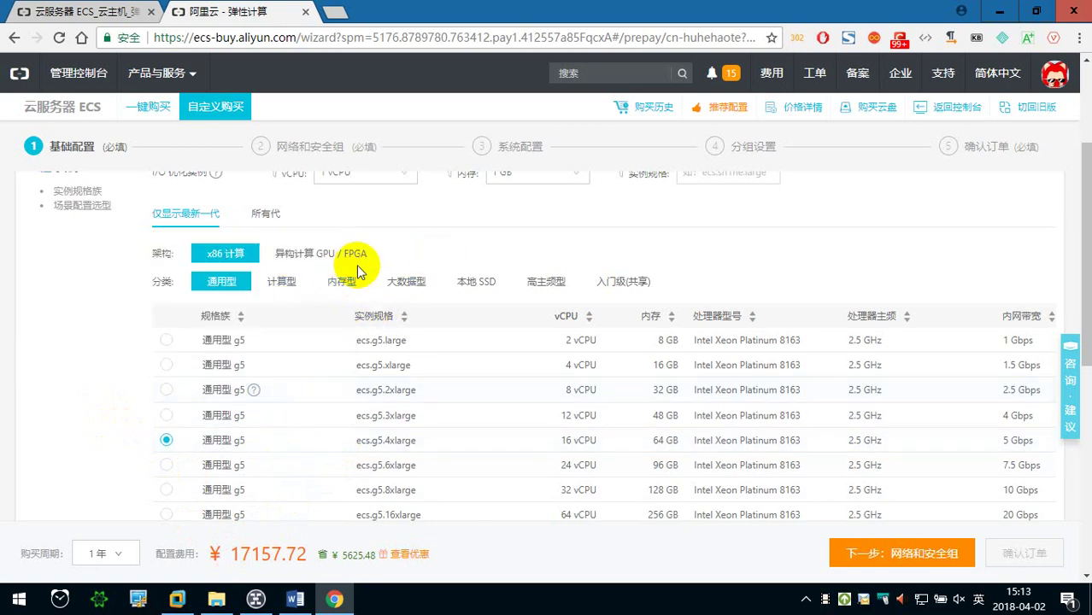
pyautogui.click(608, 284)
pyautogui.click(169, 367)
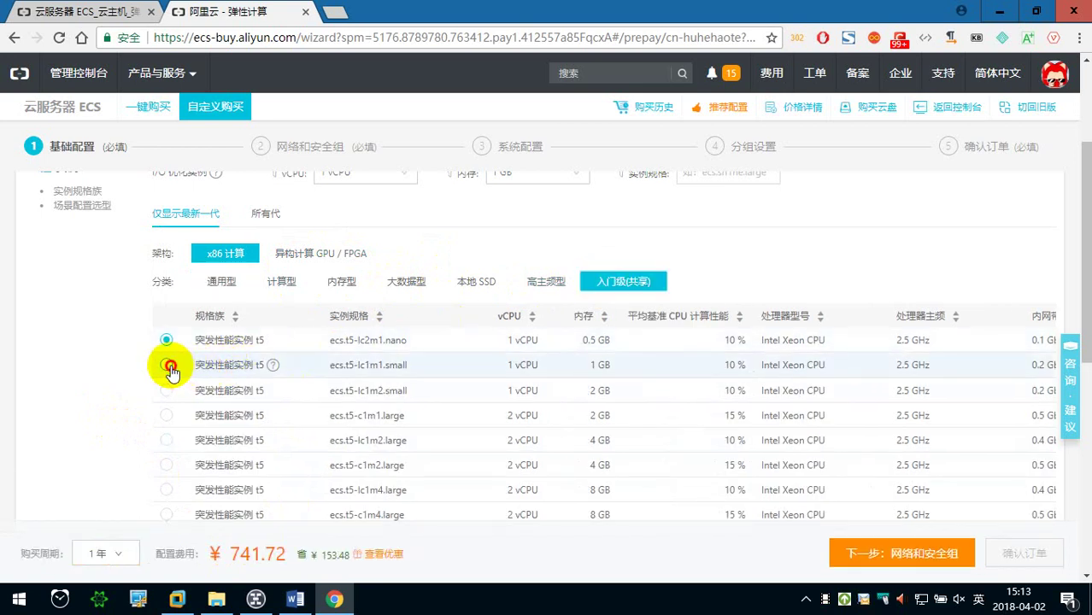
pyautogui.scroll(-4, 114, 364)
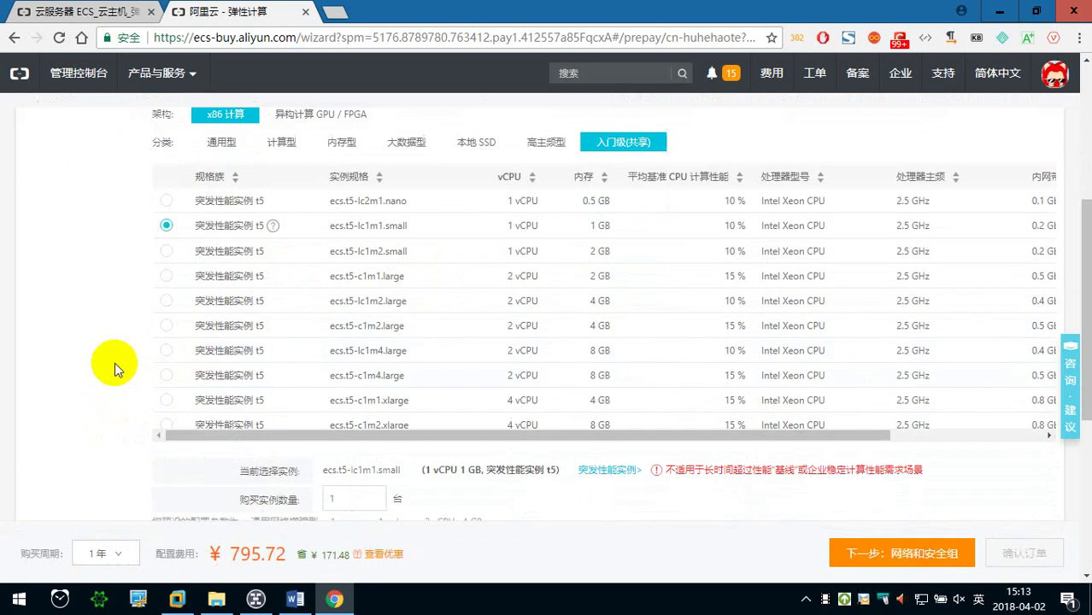
pyautogui.scroll(-1, 269, 312)
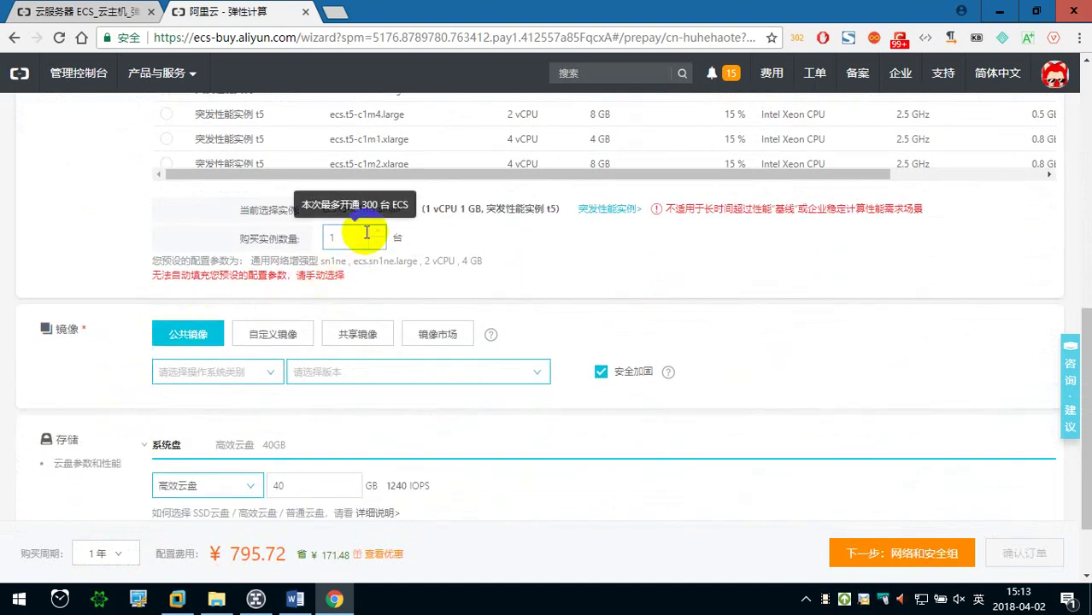
pyautogui.scroll(-1, 361, 232)
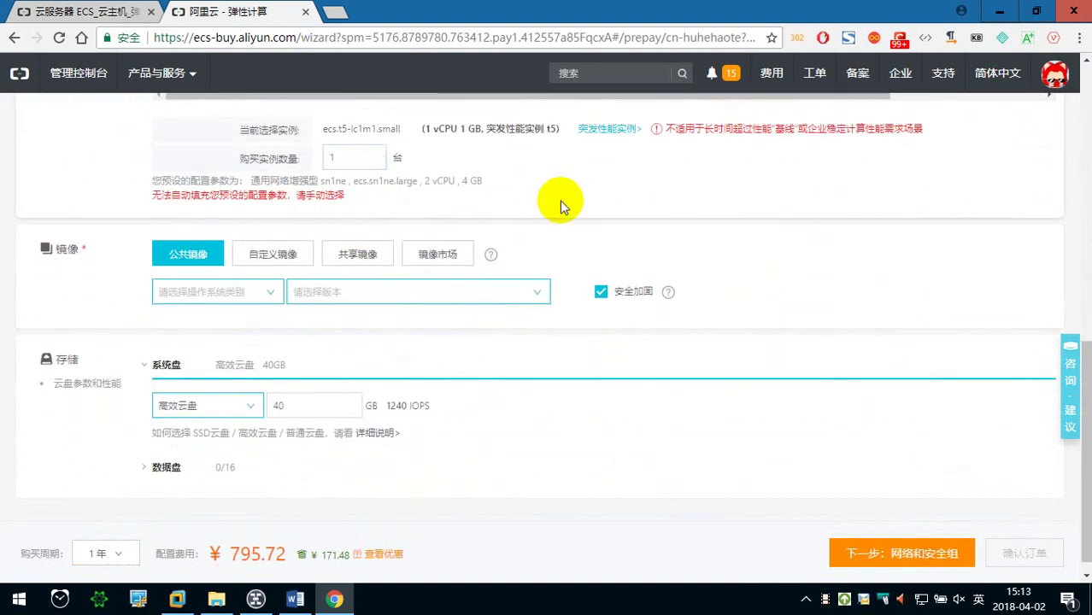
pyautogui.moveTo(359, 163)
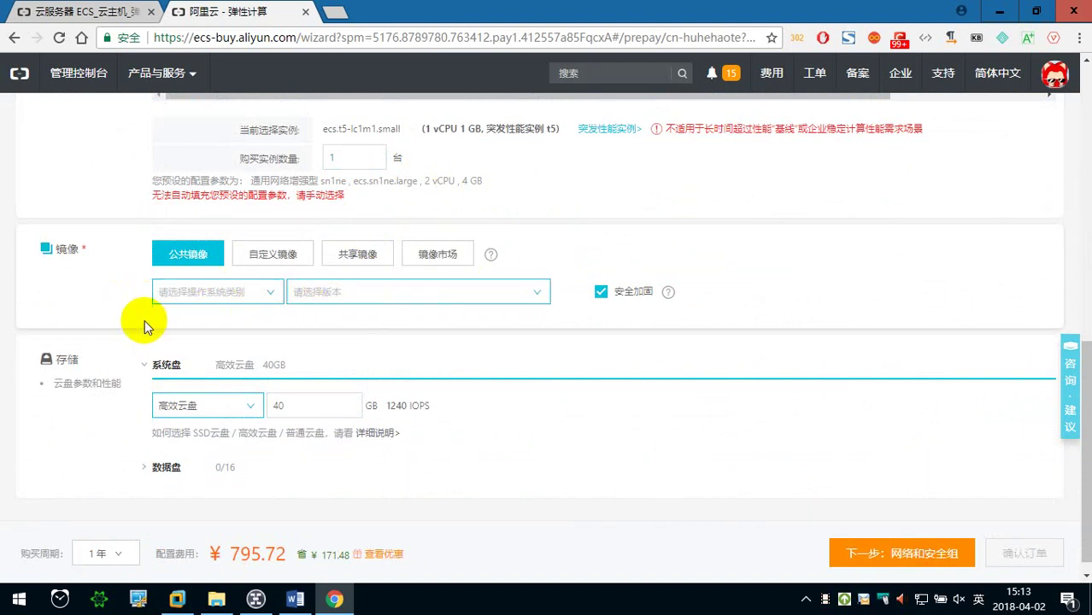
# Step: Pick CentOS in the 镜像 operating system type list and open its 7.4–6.8 version list
pyautogui.click(205, 295)
pyautogui.scroll(-1, 214, 389)
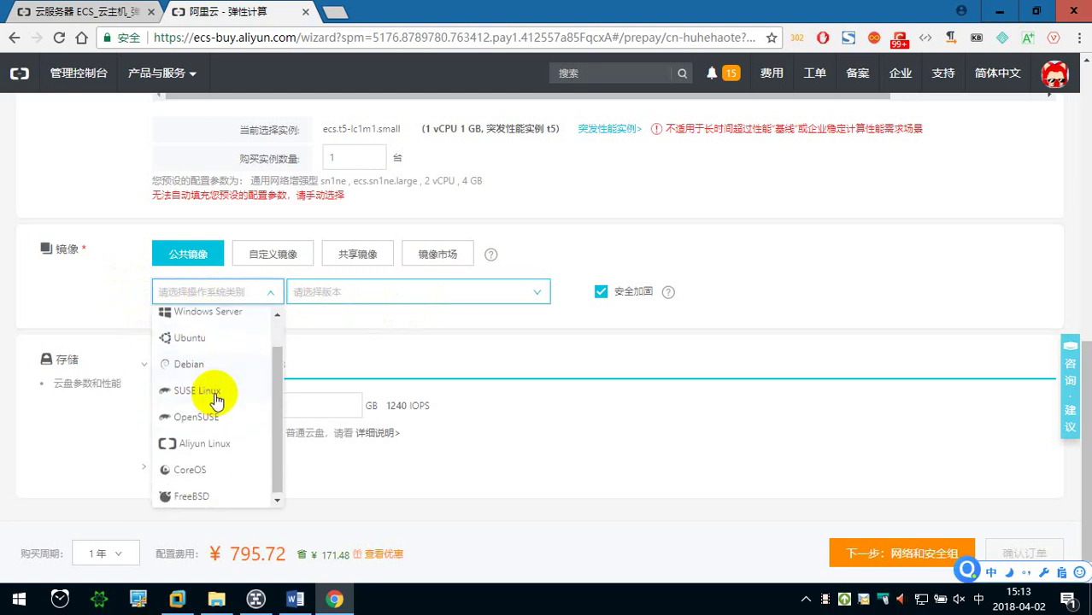
pyautogui.scroll(1, 221, 410)
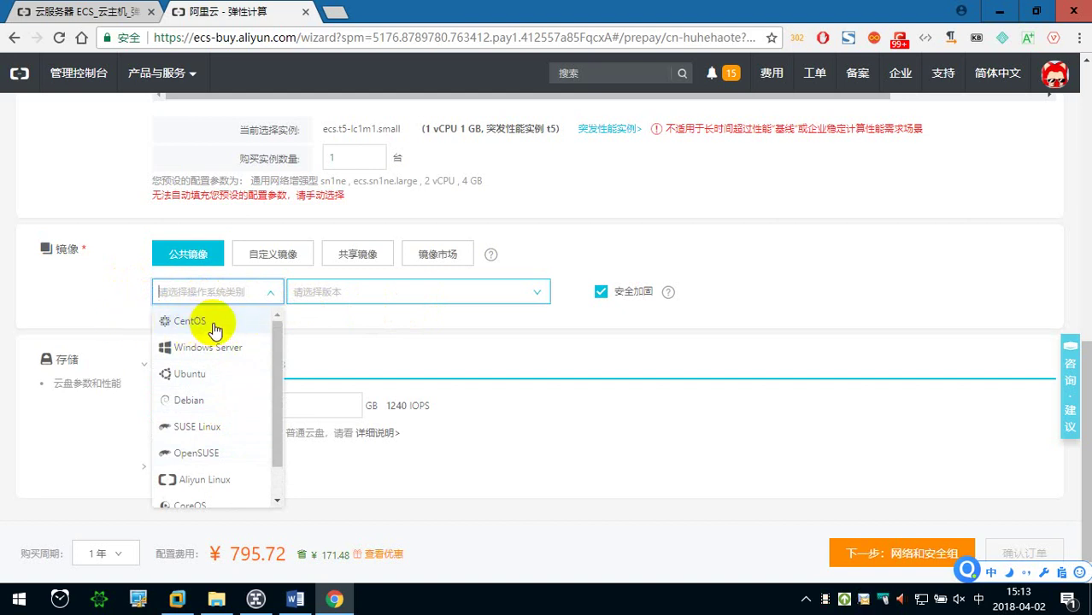
pyautogui.click(213, 330)
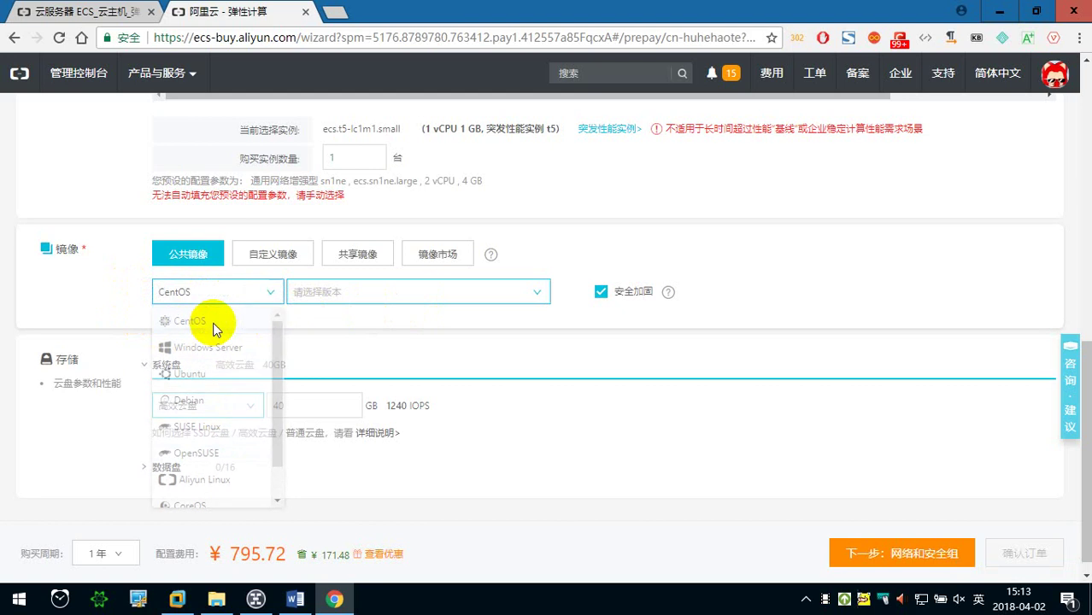
pyautogui.click(324, 290)
pyautogui.scroll(-1, 354, 402)
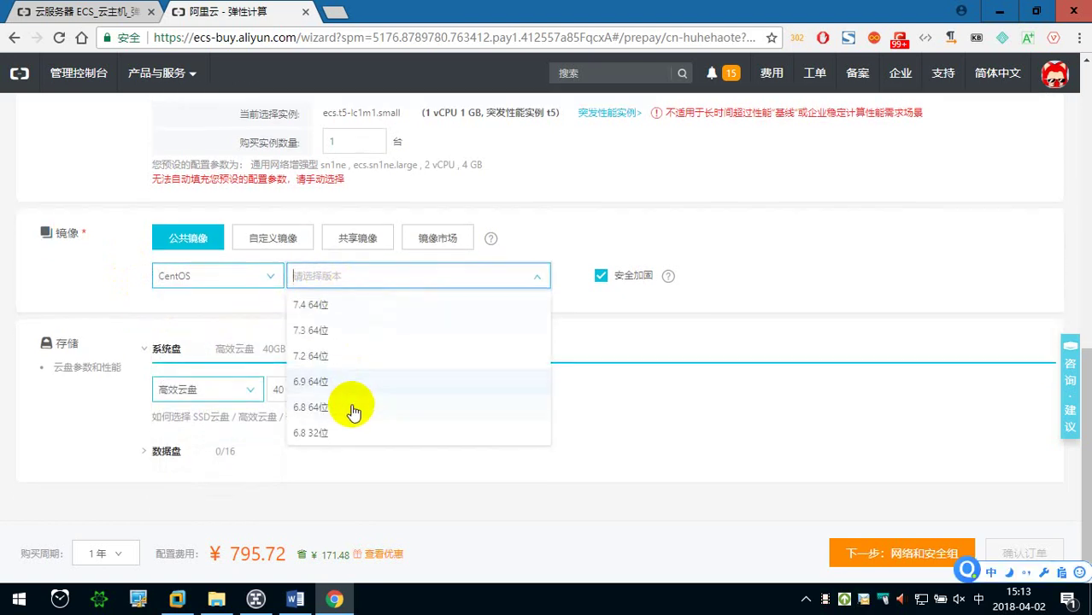
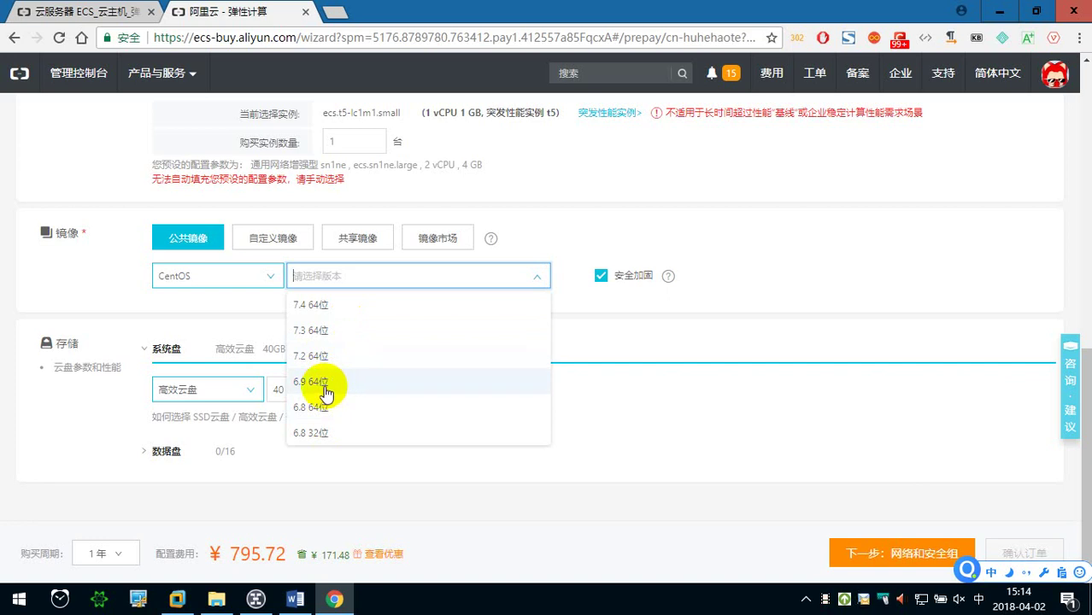
# Step: Choose CentOS 6.9 64位 as the public image, keeping security hardening (安全加固) enabled
pyautogui.click(324, 387)
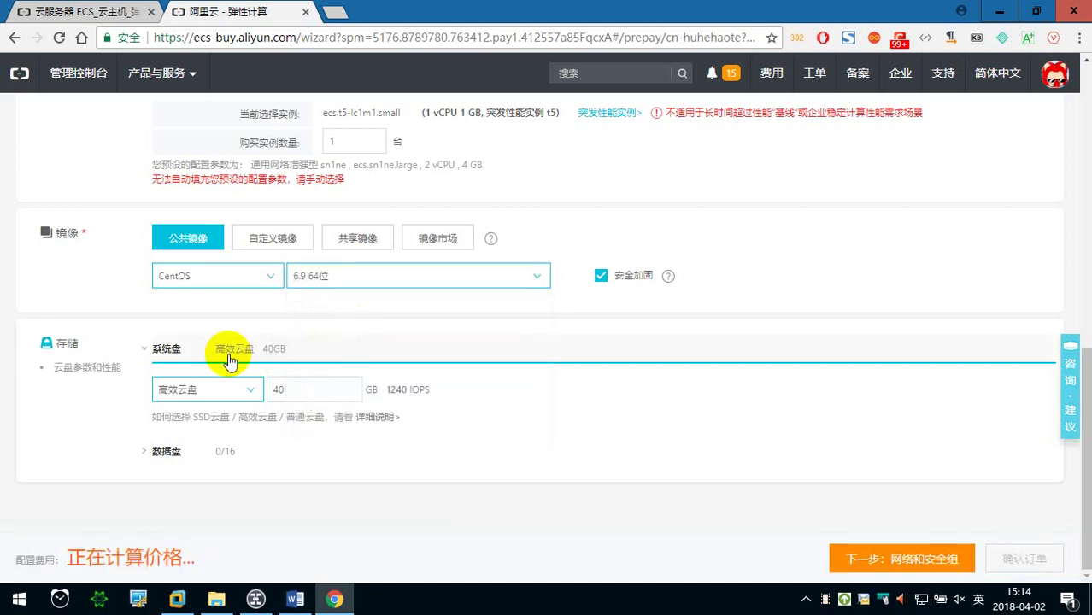
pyautogui.click(607, 287)
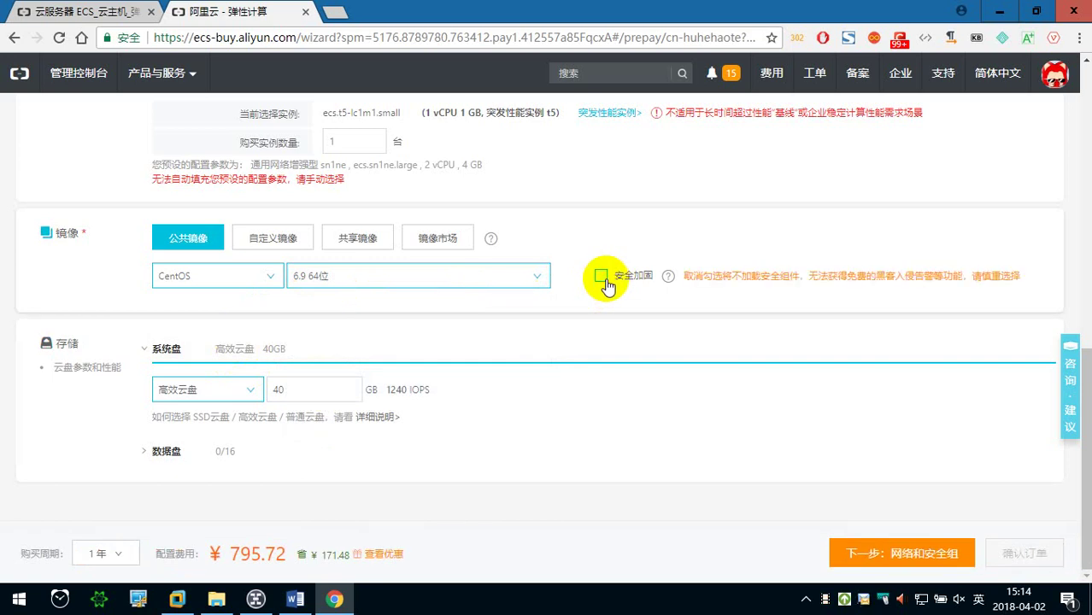
pyautogui.click(607, 287)
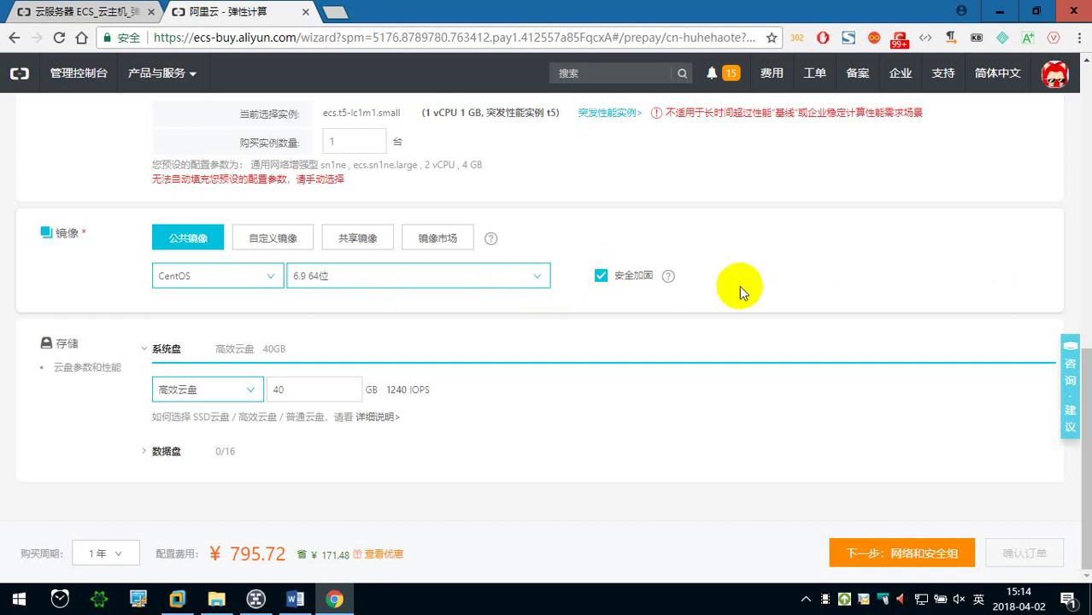
pyautogui.hotkey('ctrl', 'alt', 'a')
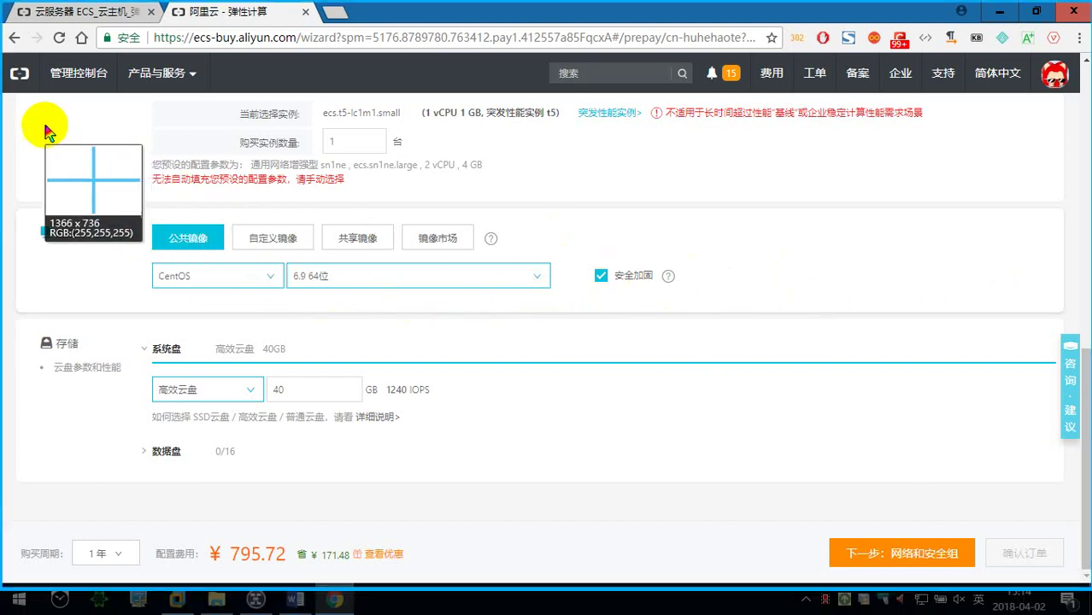
# Step: Capture the image settings with medium red boxes around 公共镜像 and the CentOS 6.9 64位 dropdowns
pyautogui.moveTo(20, 95)
pyautogui.mouseDown()
pyautogui.moveTo(409, 245)
pyautogui.moveTo(699, 304)
pyautogui.mouseUp()
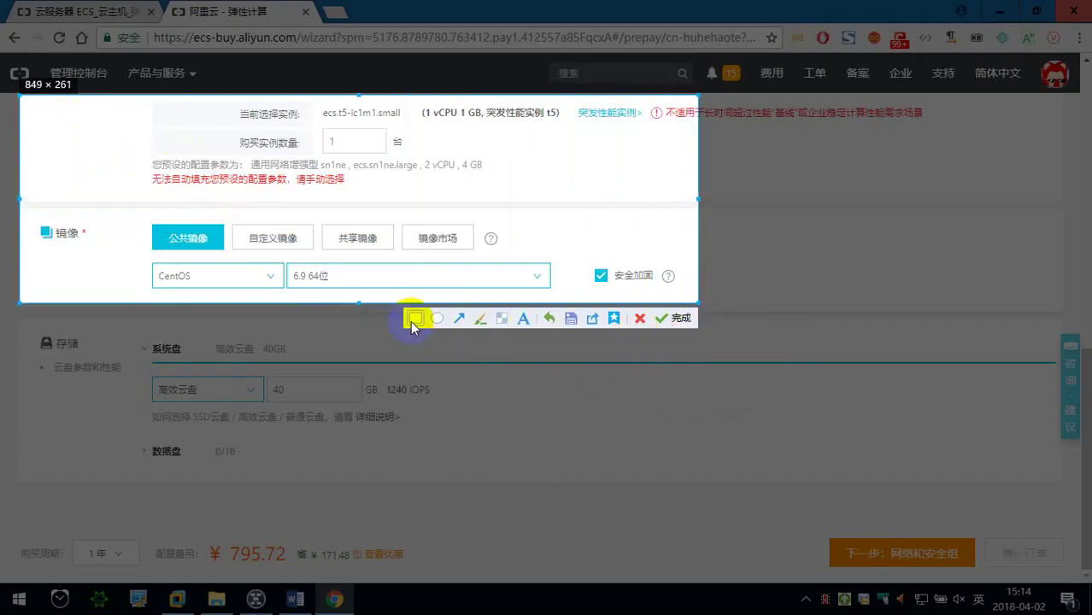
pyautogui.click(415, 318)
pyautogui.click(434, 342)
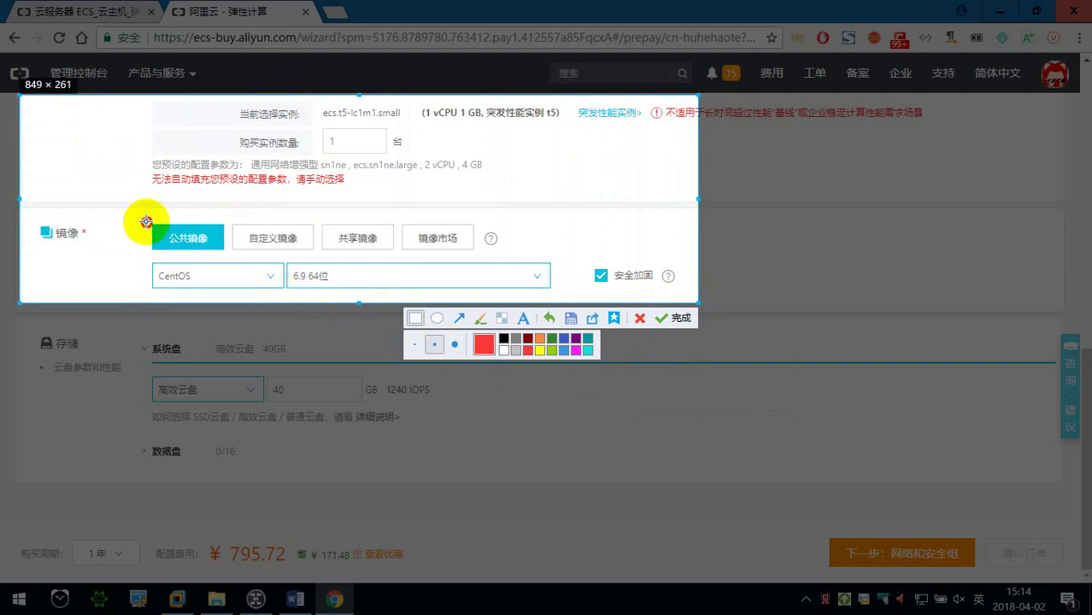
pyautogui.moveTo(147, 224); pyautogui.dragTo(226, 253)
pyautogui.moveTo(150, 260); pyautogui.dragTo(565, 289)
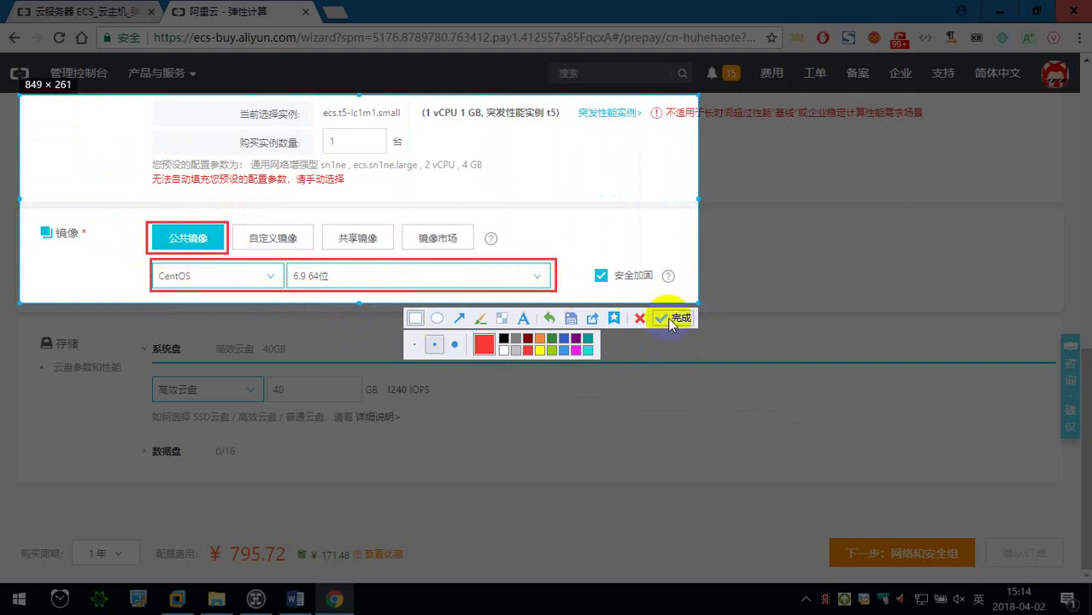
pyautogui.click(675, 319)
pyautogui.click(293, 603)
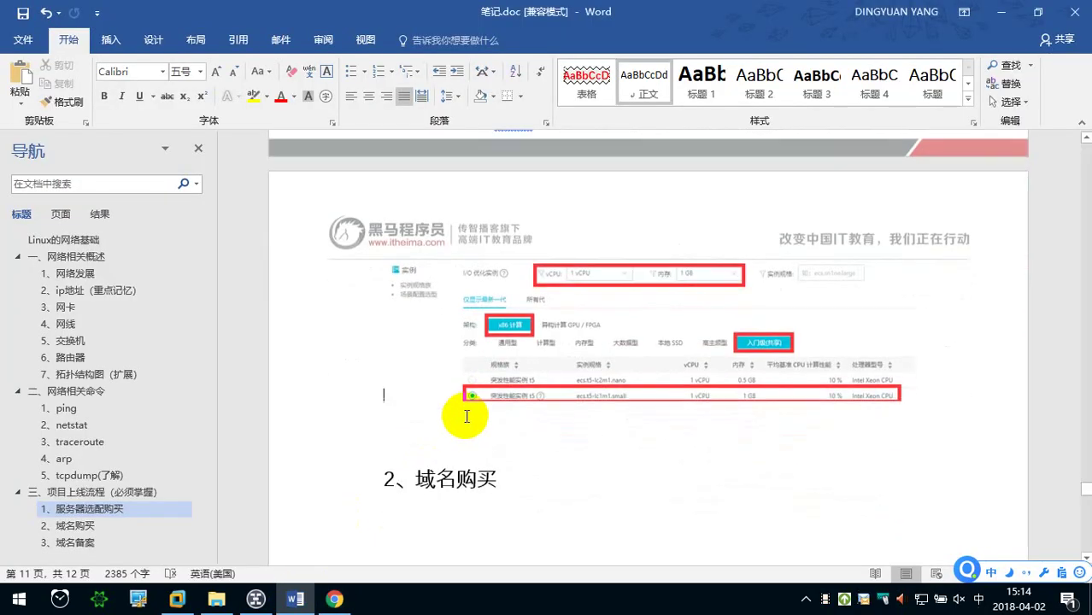
# Step: Paste the image-settings screenshot into 笔记.doc and save it, then close the incoming chat window
pyautogui.hotkey('ctrl', 'v')
pyautogui.hotkey('ctrl', 's')
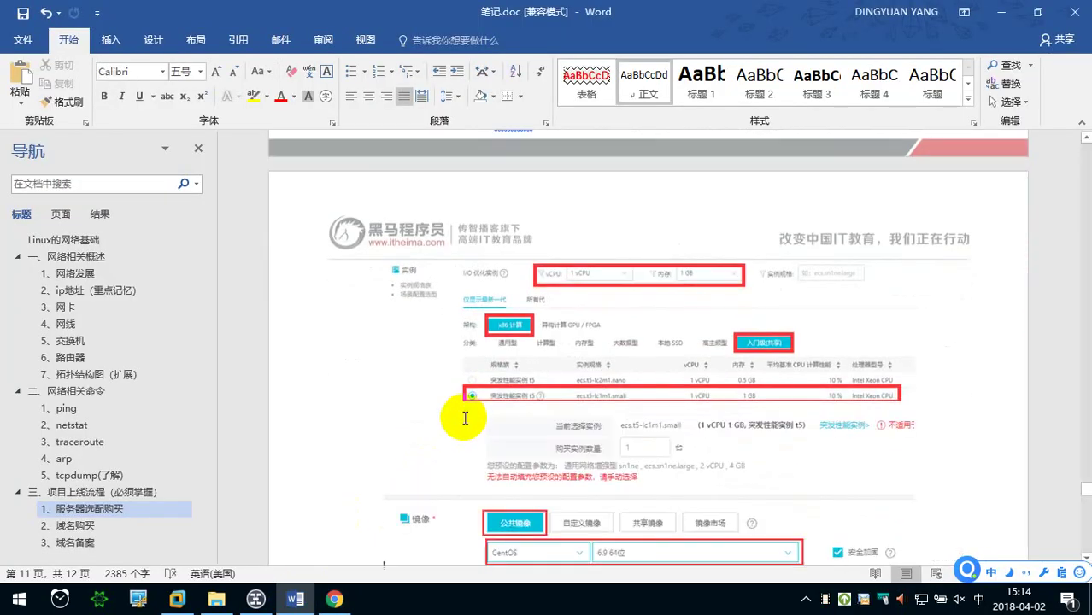
pyautogui.click(859, 594)
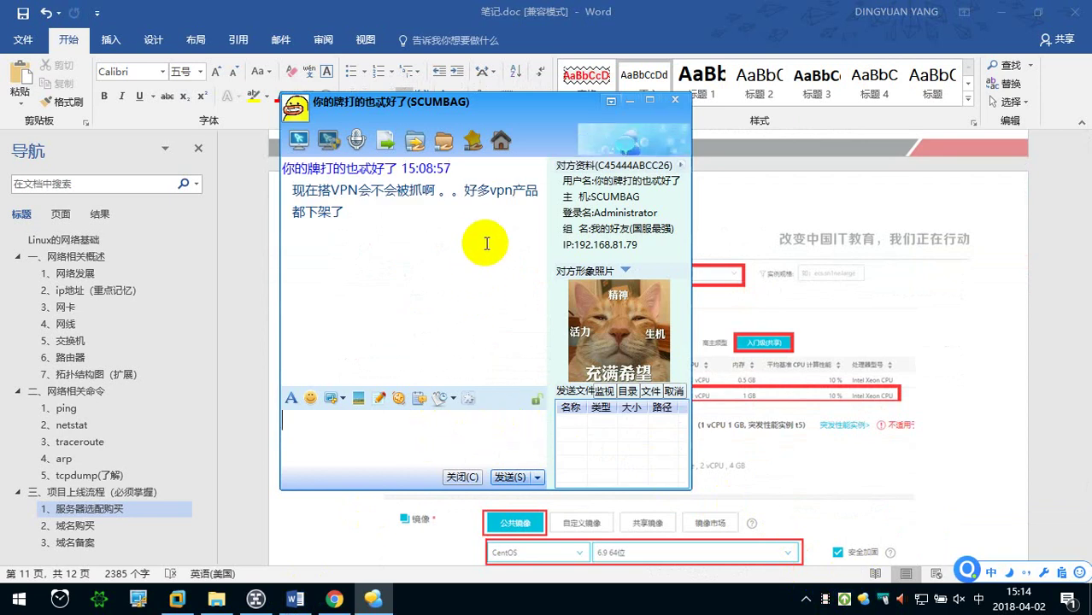
pyautogui.click(337, 210)
pyautogui.tripleClick(337, 210)
pyautogui.click(390, 208)
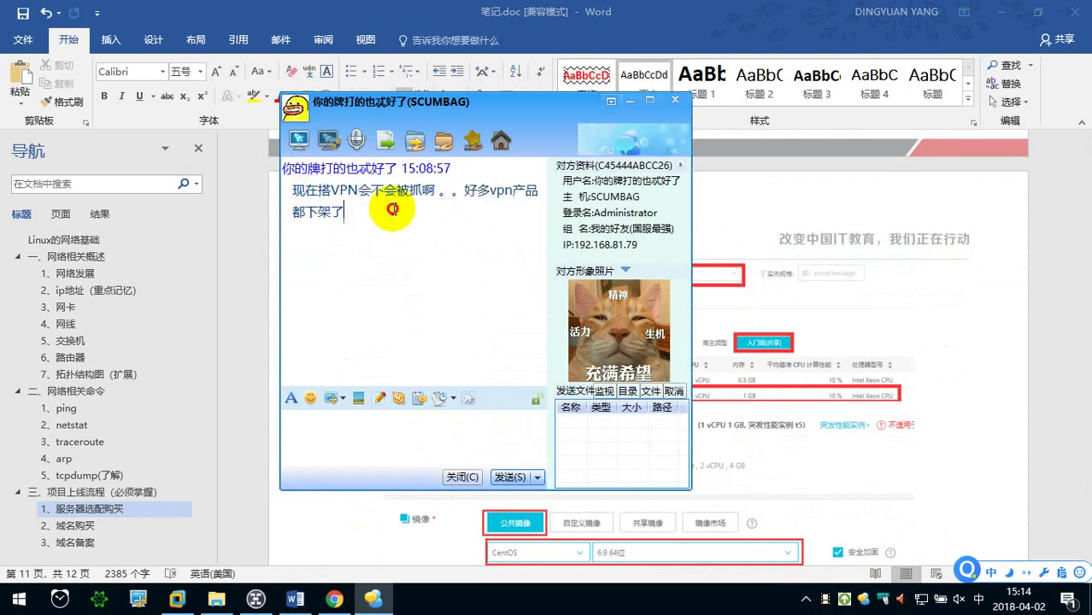
pyautogui.click(674, 104)
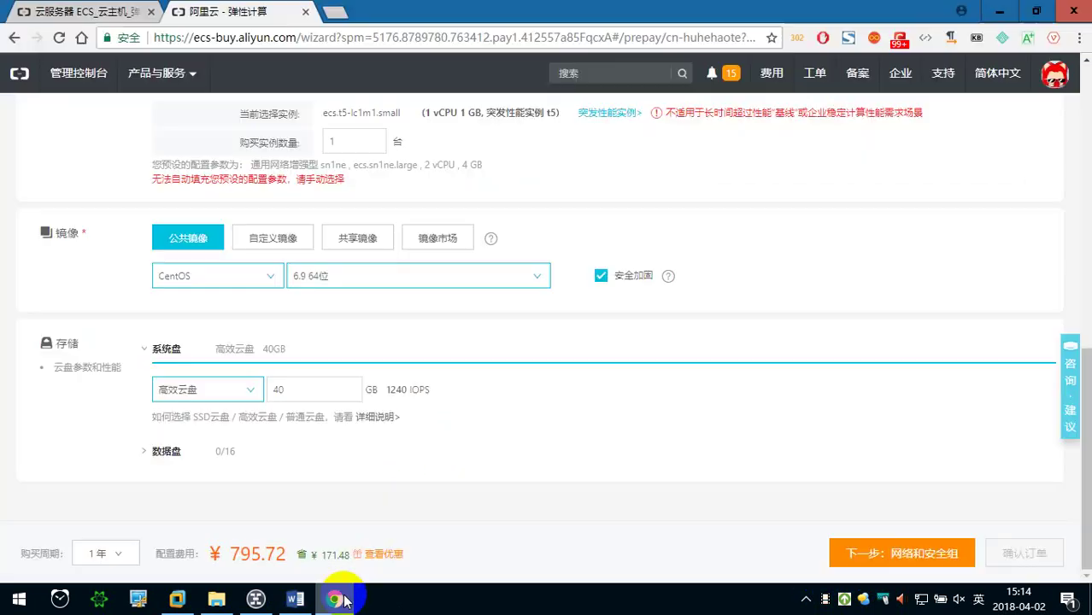
pyautogui.click(334, 598)
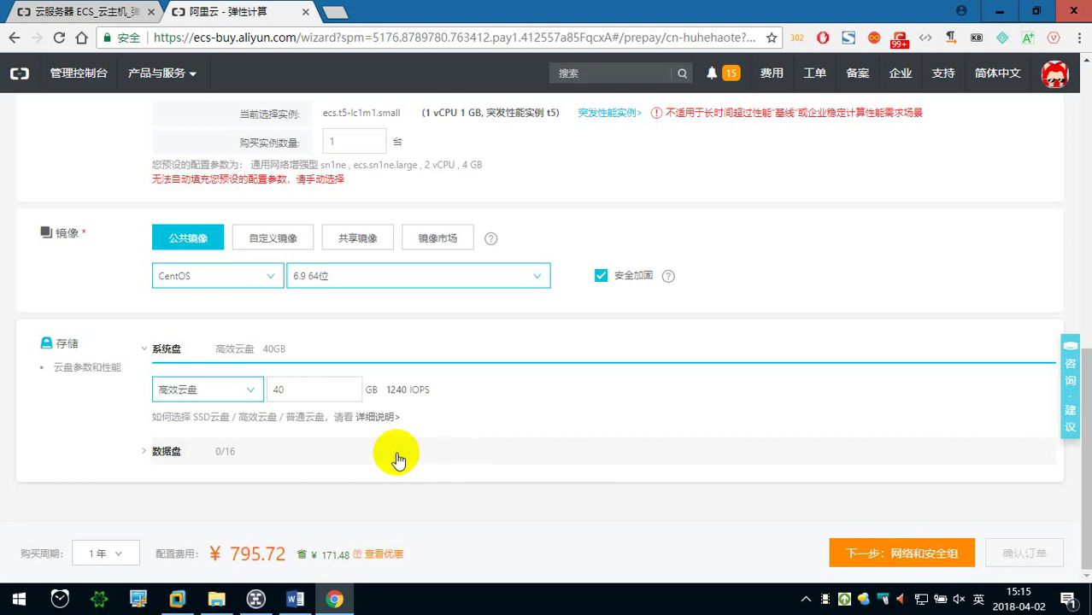
pyautogui.moveTo(292, 389); pyautogui.dragTo(258, 389)
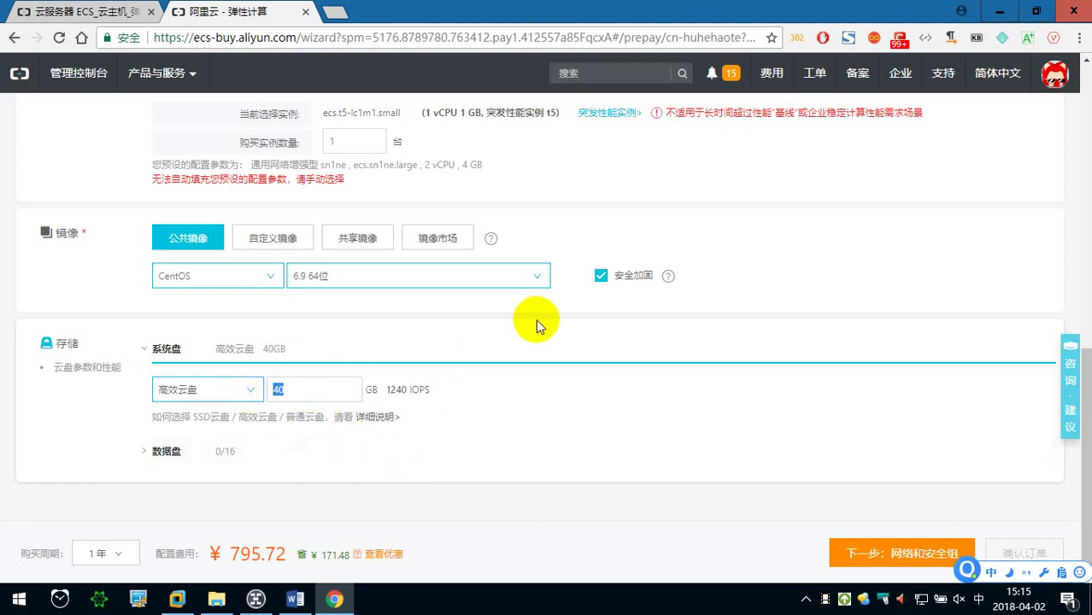
pyautogui.write('10')
pyautogui.press('BackSpace')
pyautogui.press('BackSpace')
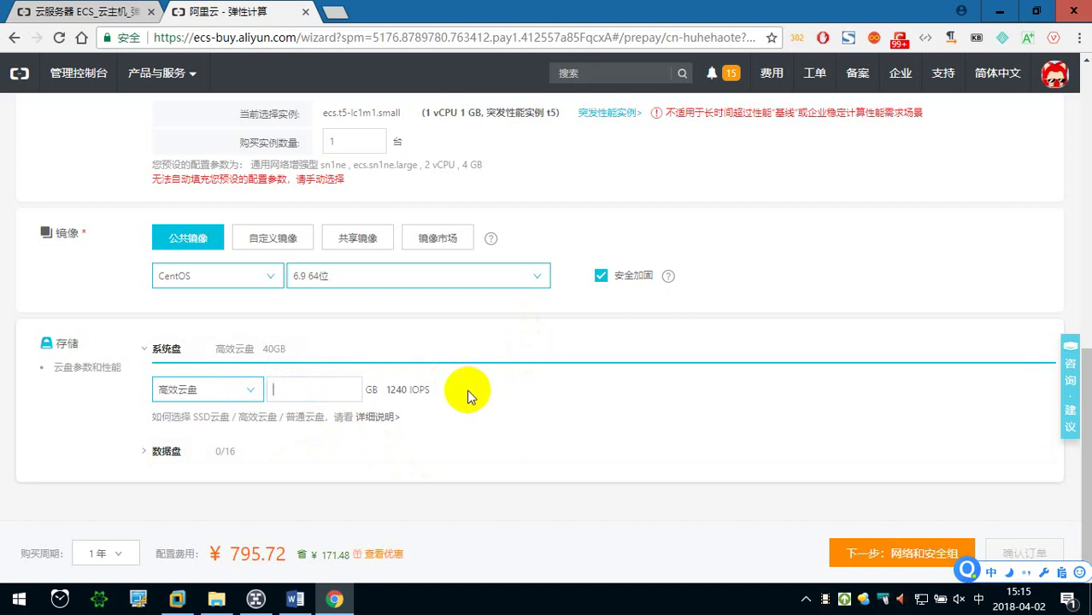
pyautogui.write('50')
pyautogui.click(502, 391)
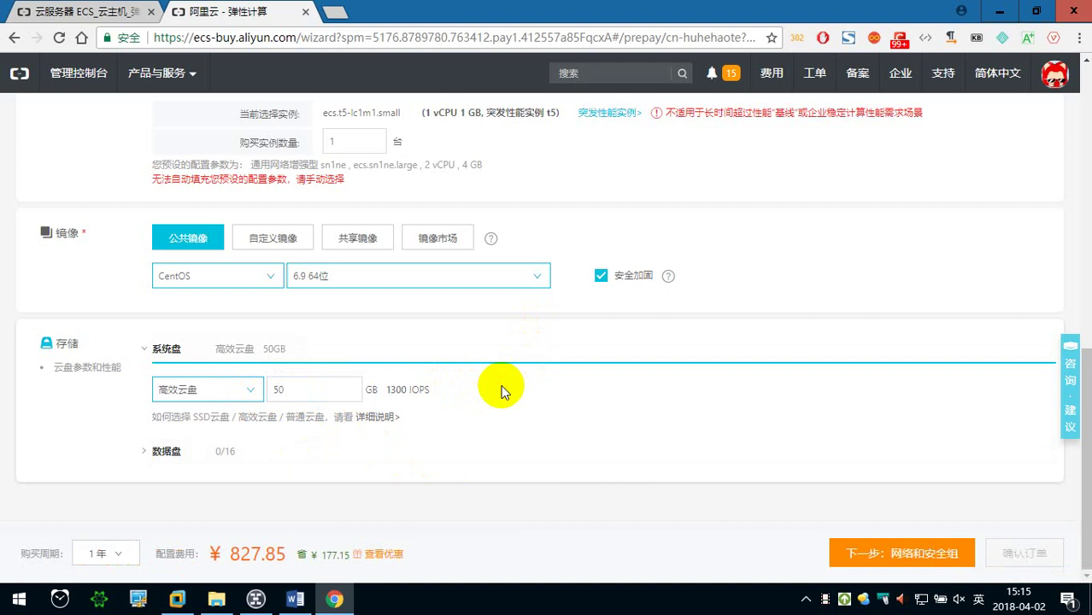
pyautogui.click(232, 396)
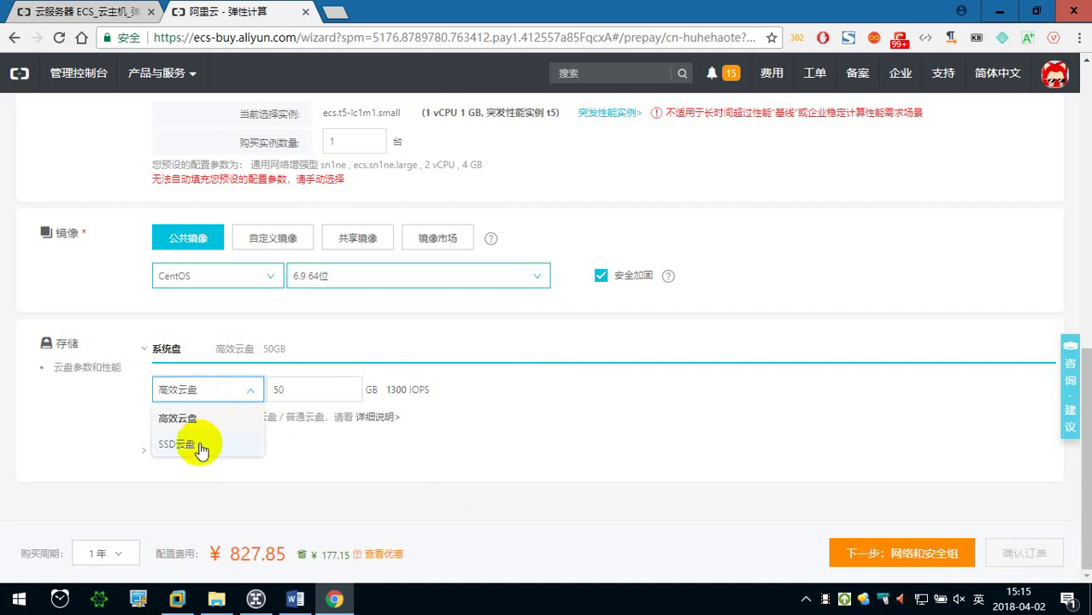
pyautogui.click(75, 416)
pyautogui.click(310, 389)
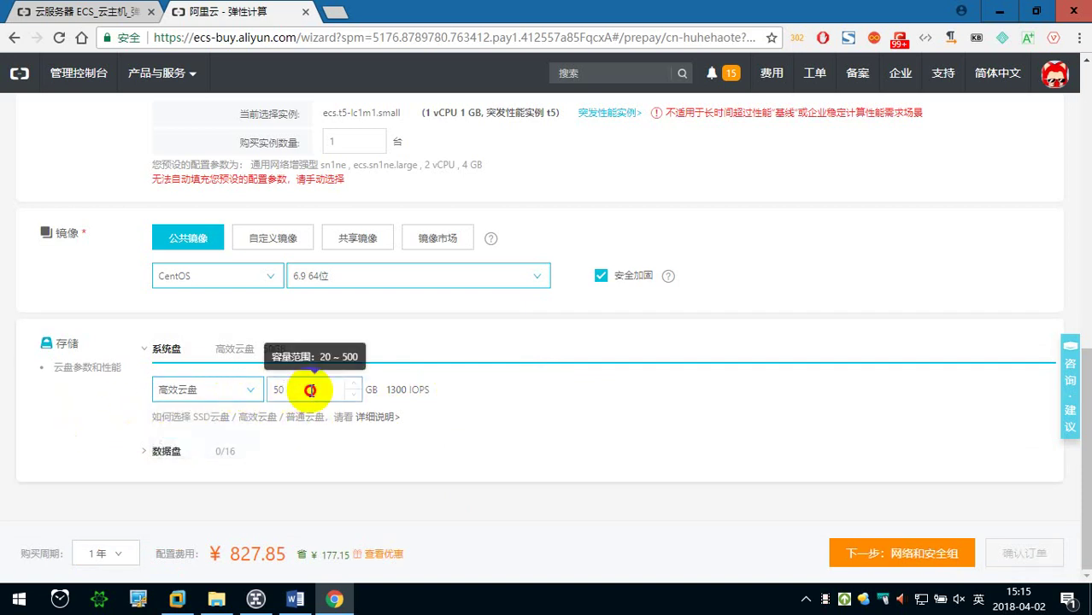
pyautogui.doubleClick(310, 390)
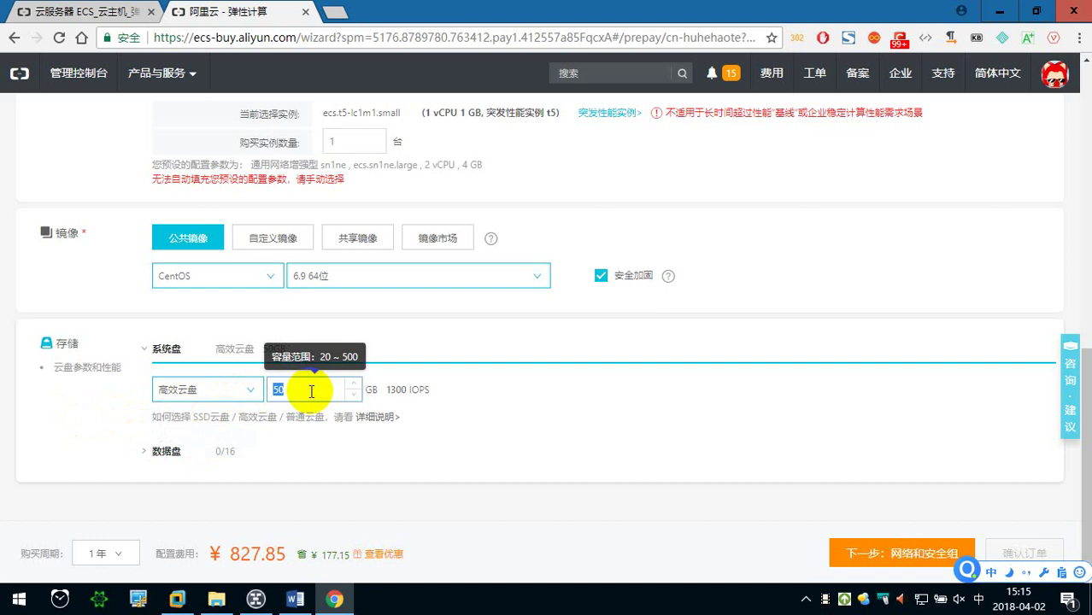
pyautogui.write('40')
pyautogui.click(492, 395)
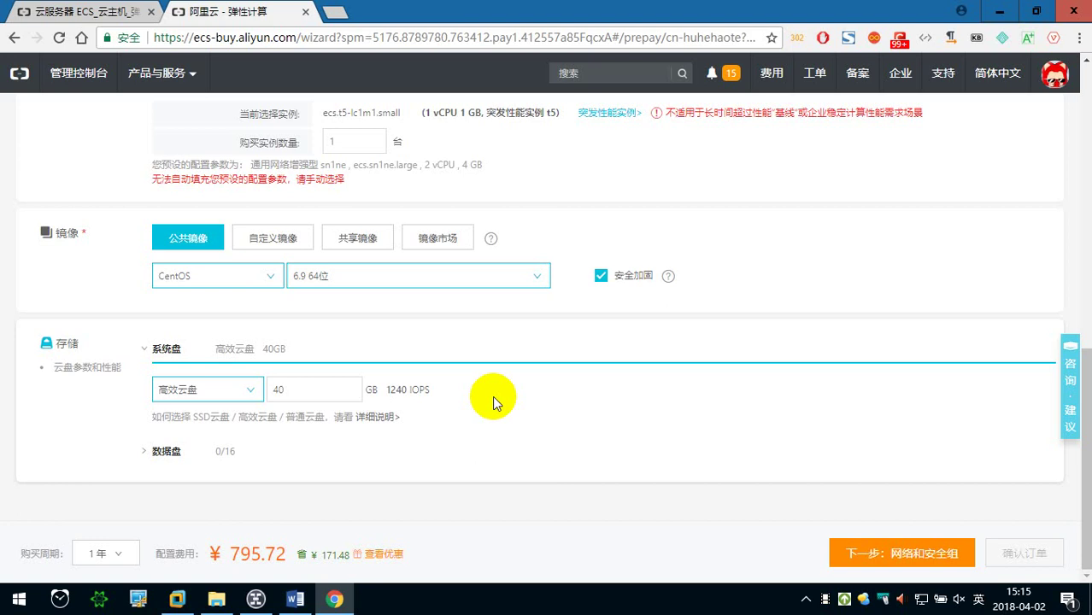
pyautogui.click(213, 391)
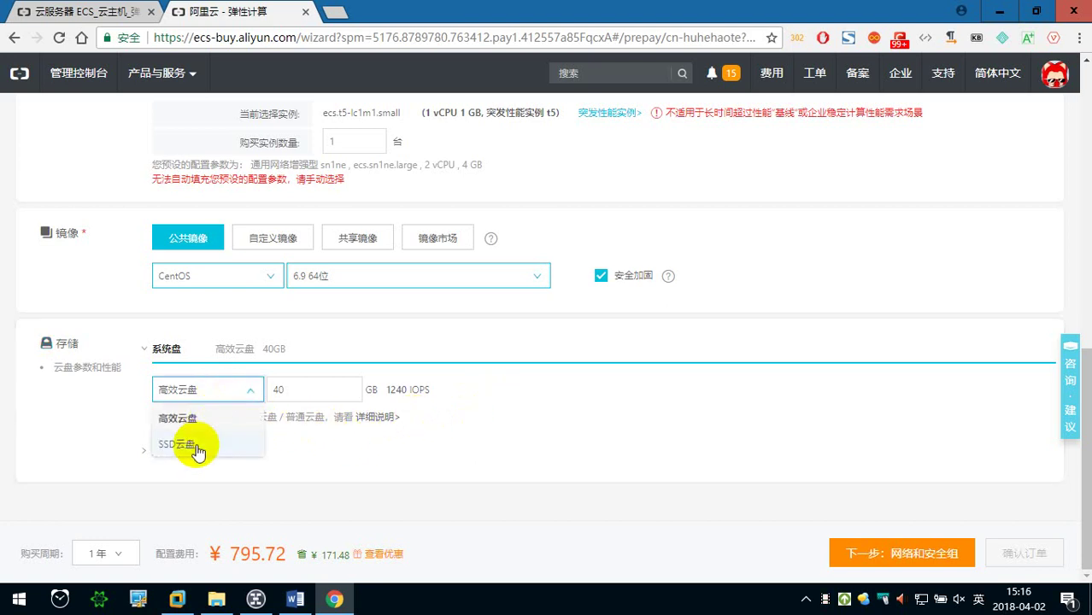
pyautogui.click(186, 445)
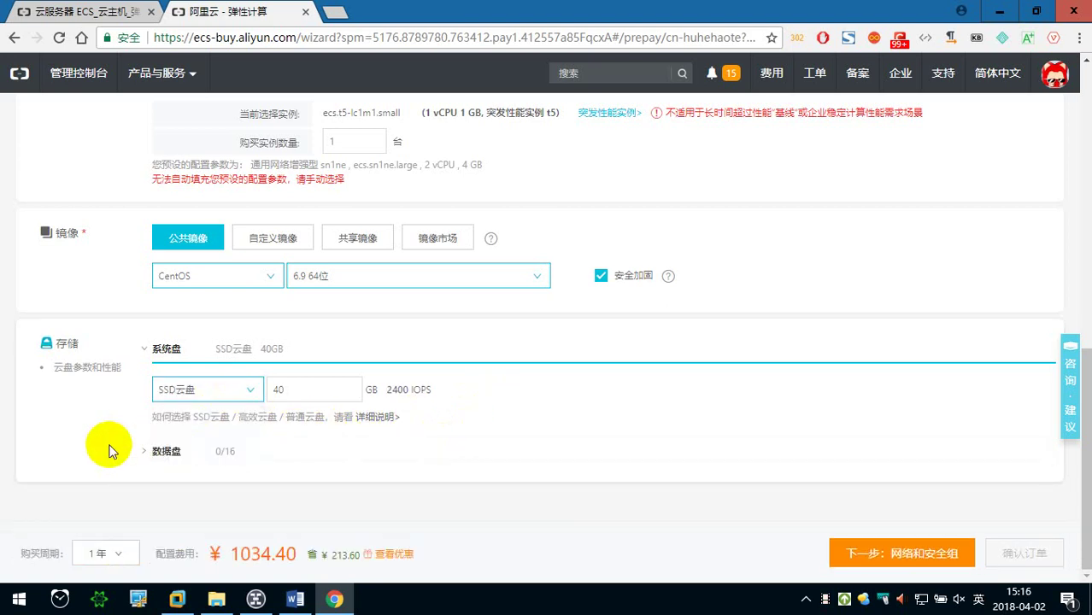
pyautogui.click(213, 389)
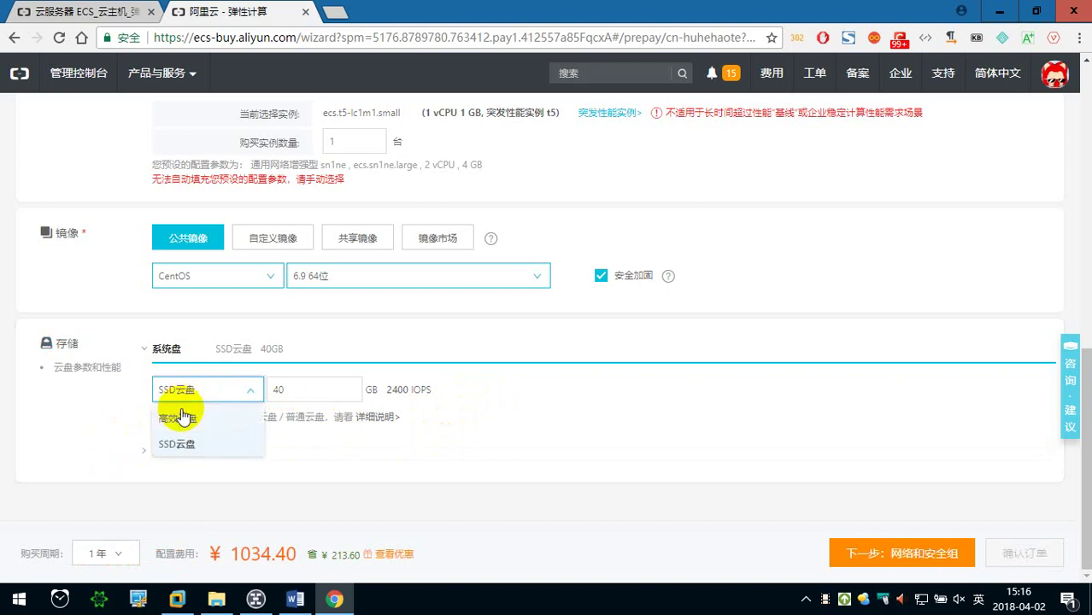
pyautogui.click(183, 414)
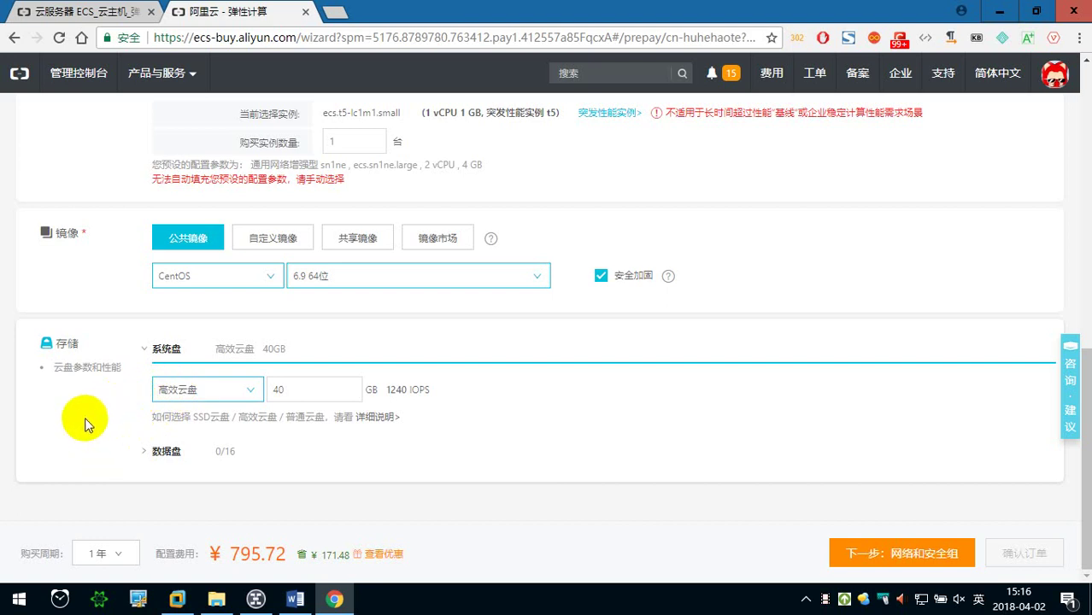
# Step: Capture the 存储 section with the 40 GB 高效云盘 system disk and paste it on a new line in the notes
pyautogui.hotkey('ctrl', 'alt', 'a')
pyautogui.moveTo(29, 323)
pyautogui.mouseDown()
pyautogui.moveTo(480, 475)
pyautogui.moveTo(557, 466)
pyautogui.mouseUp()
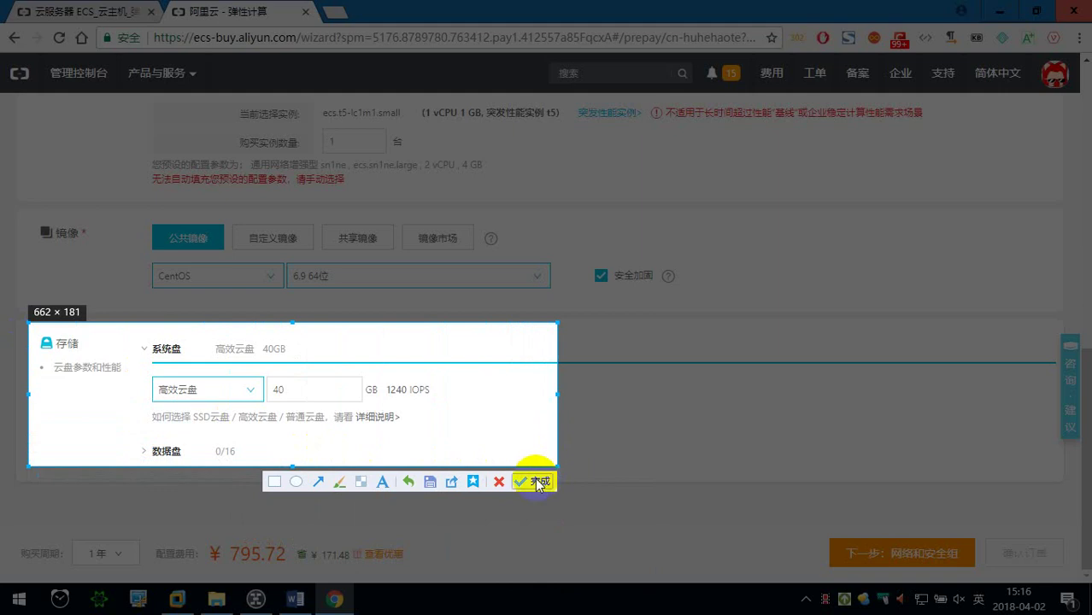
pyautogui.click(537, 483)
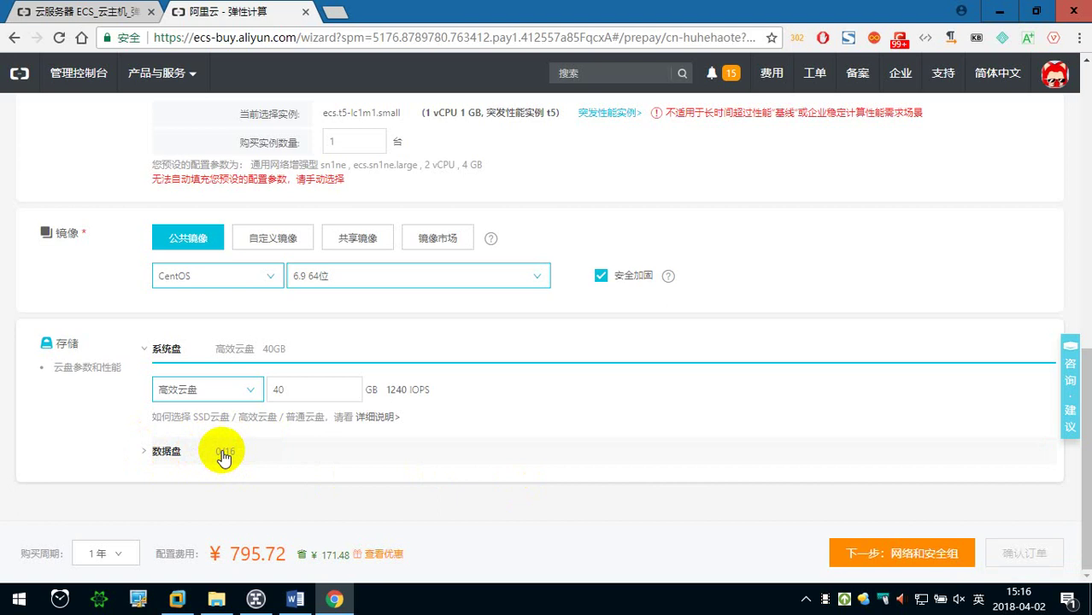
pyautogui.click(291, 601)
pyautogui.scroll(-3, 361, 508)
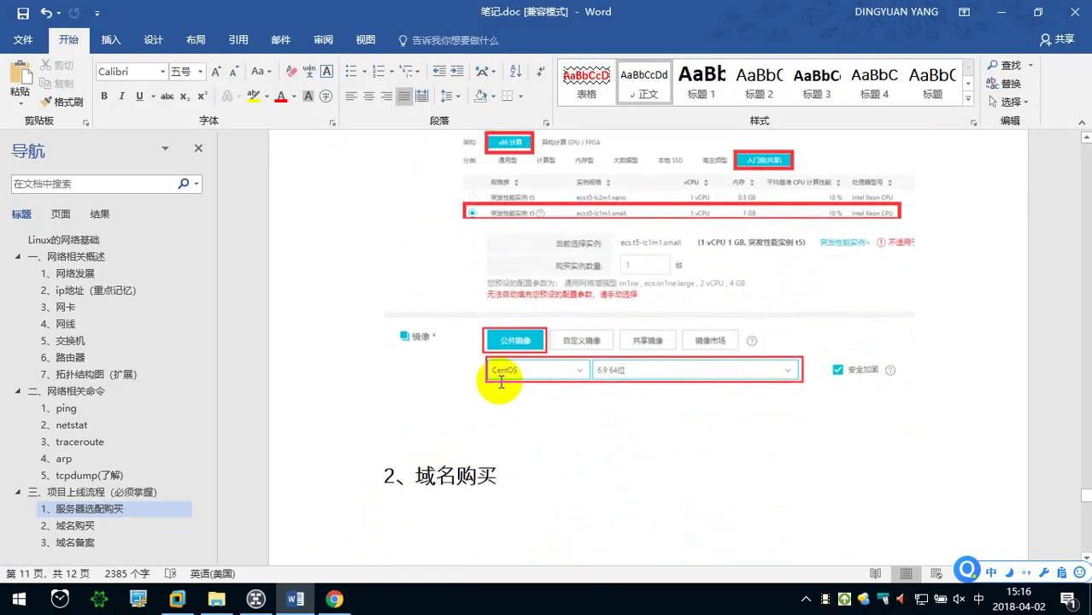
pyautogui.press('Return')
pyautogui.hotkey('ctrl', 'v')
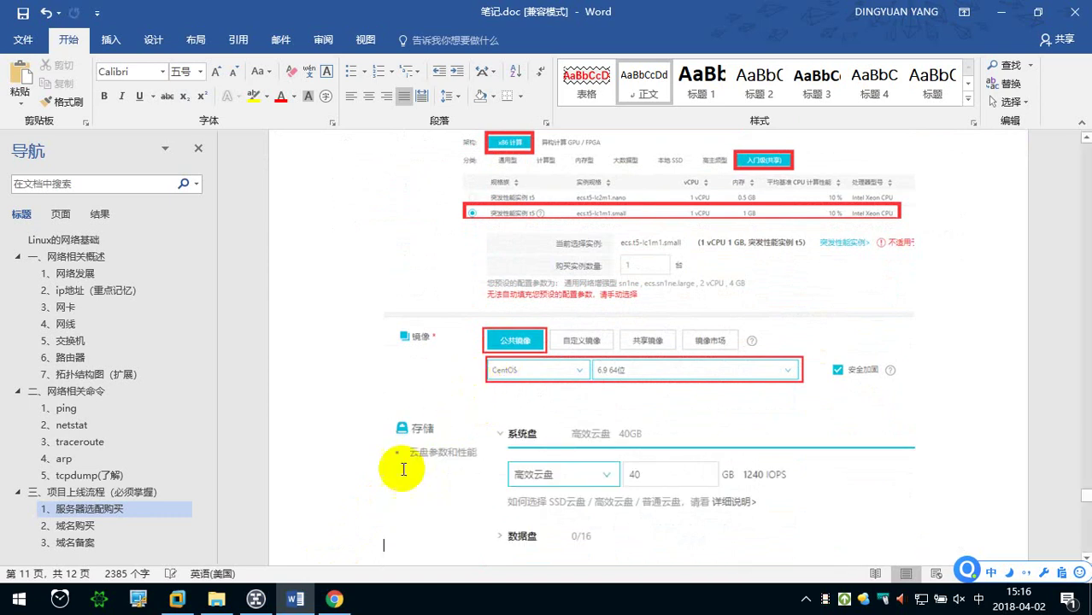
pyautogui.click(329, 600)
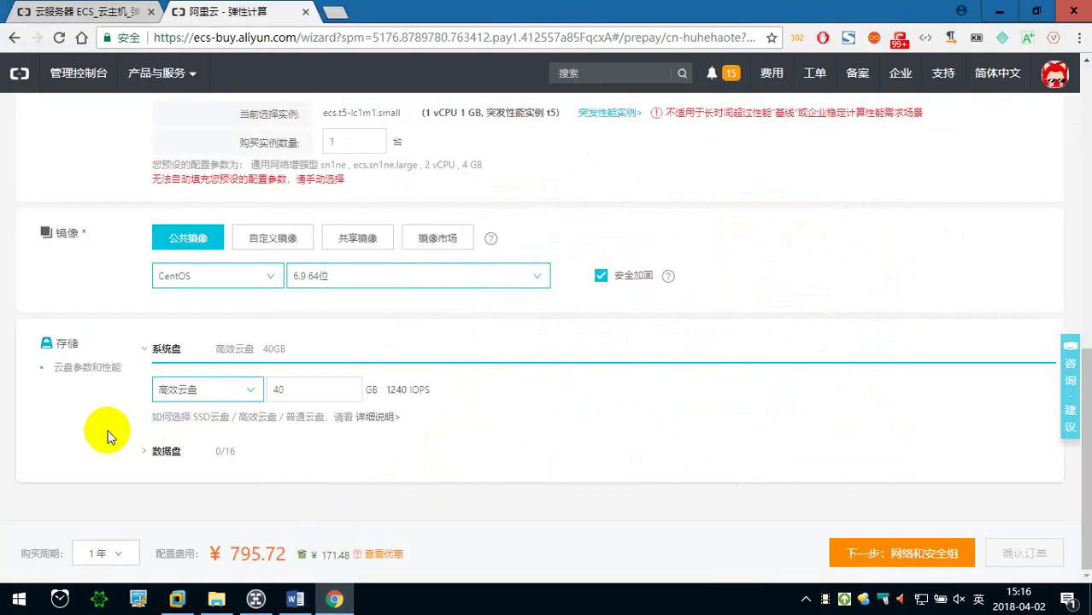
# Step: Compare purchase-period prices by switching from 1年 to 2年 and then 3年
pyautogui.click(117, 554)
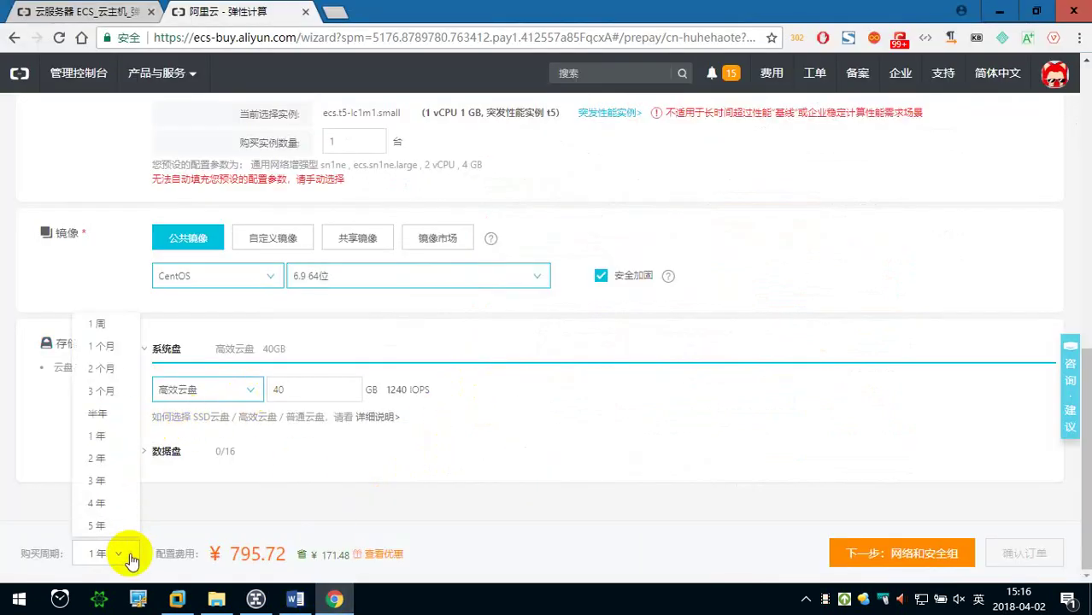
pyautogui.click(284, 486)
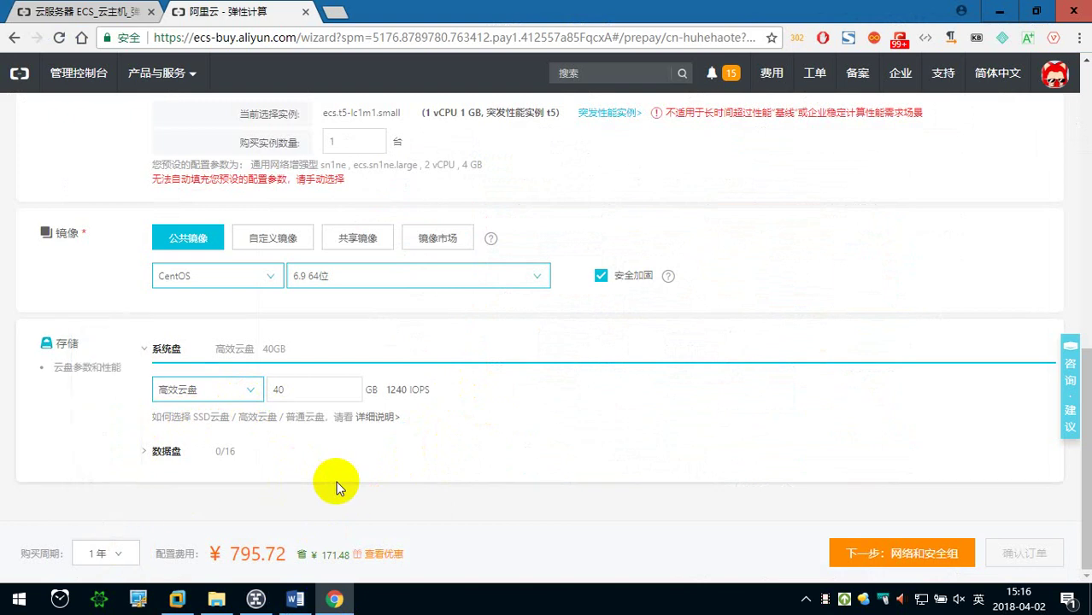
pyautogui.click(109, 555)
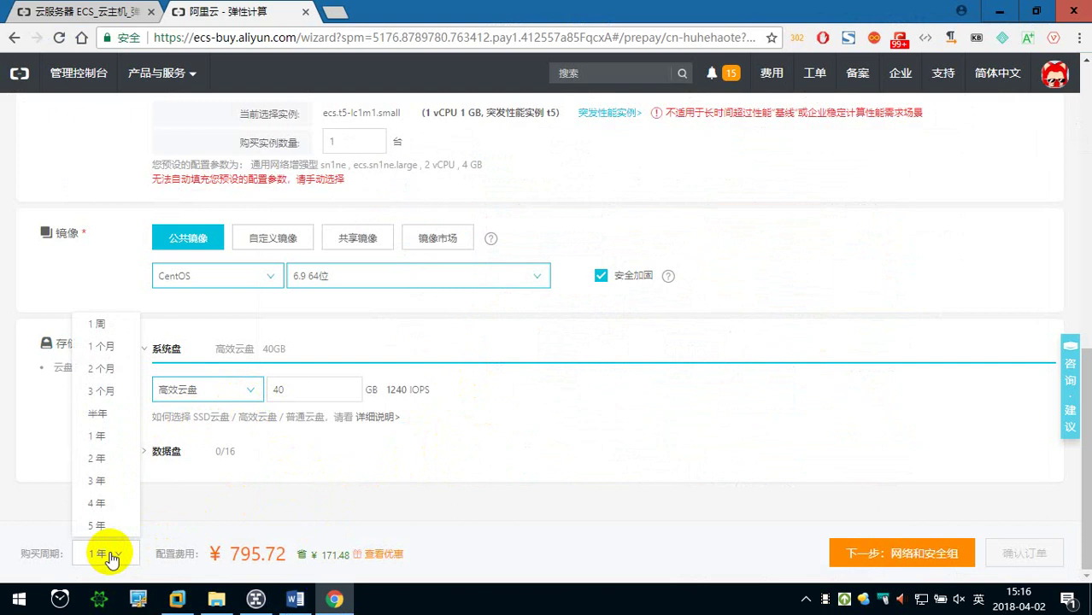
pyautogui.click(194, 489)
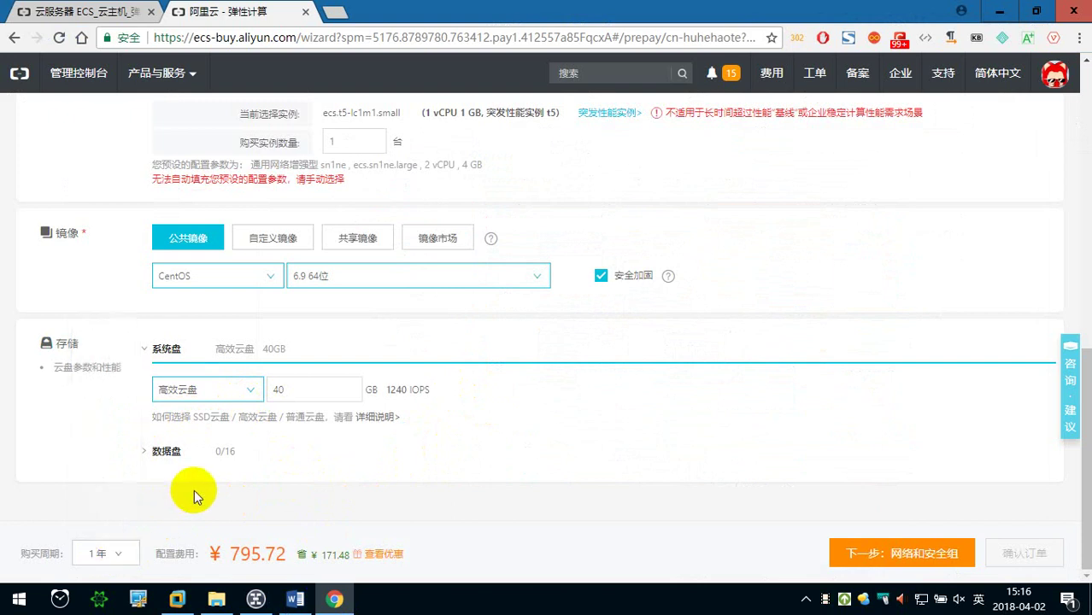
pyautogui.click(128, 554)
pyautogui.click(264, 531)
pyautogui.click(113, 556)
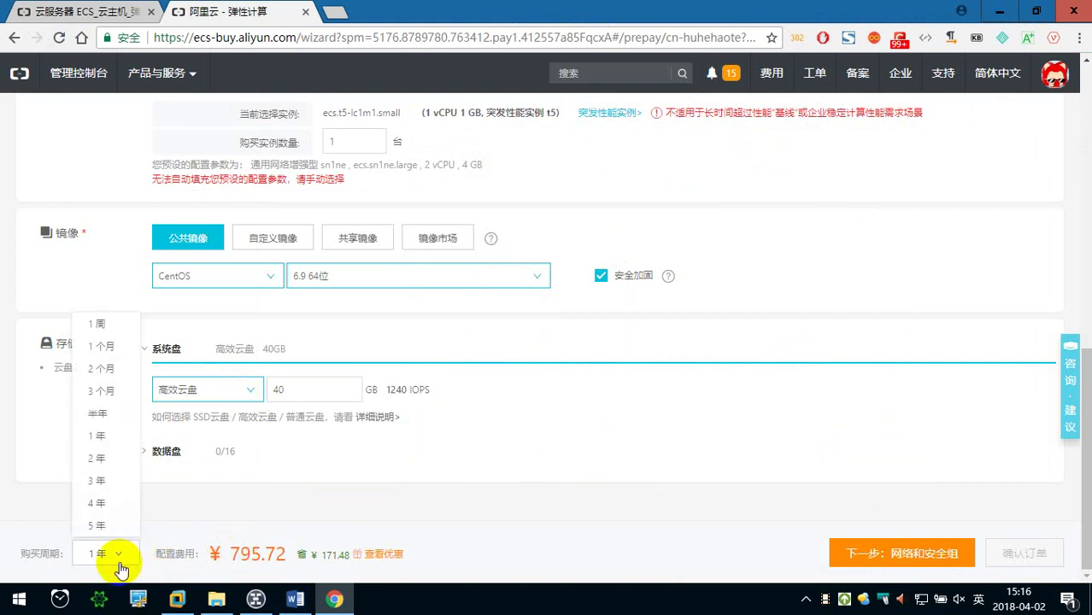
pyautogui.click(98, 466)
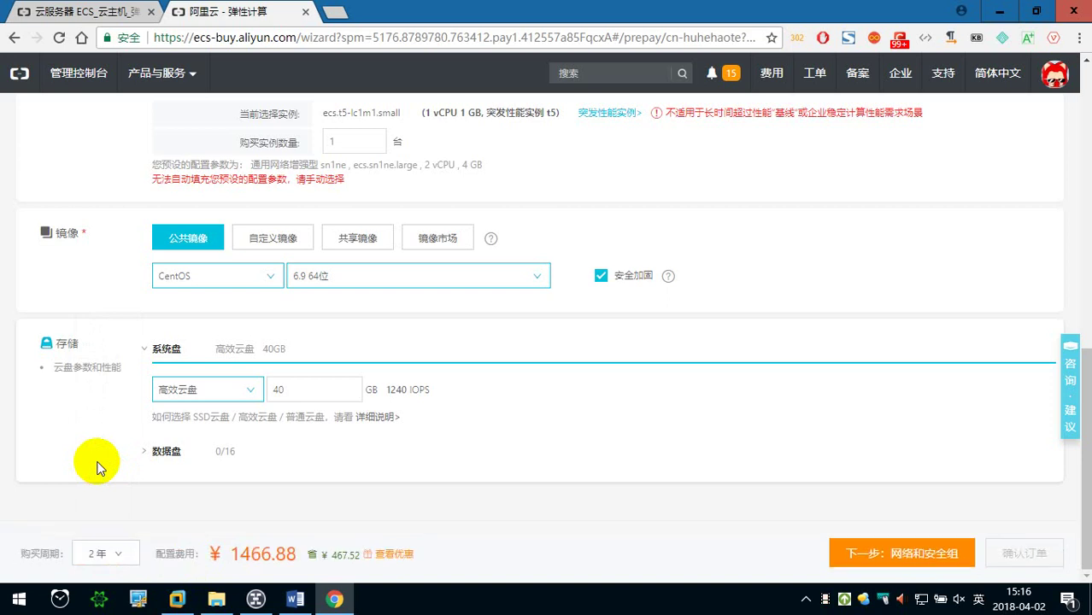
pyautogui.click(102, 554)
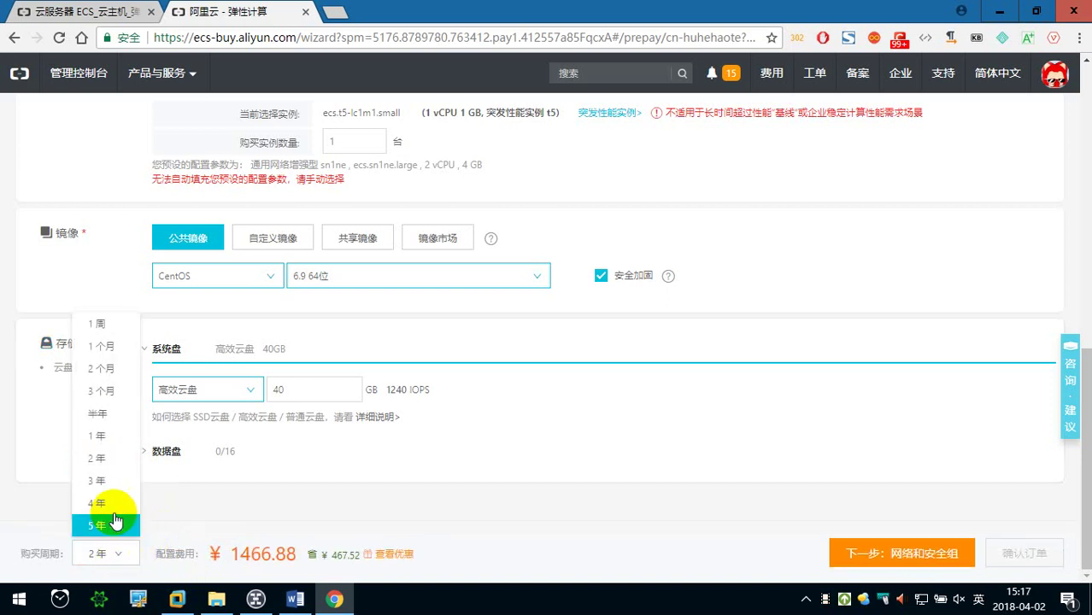
pyautogui.click(102, 484)
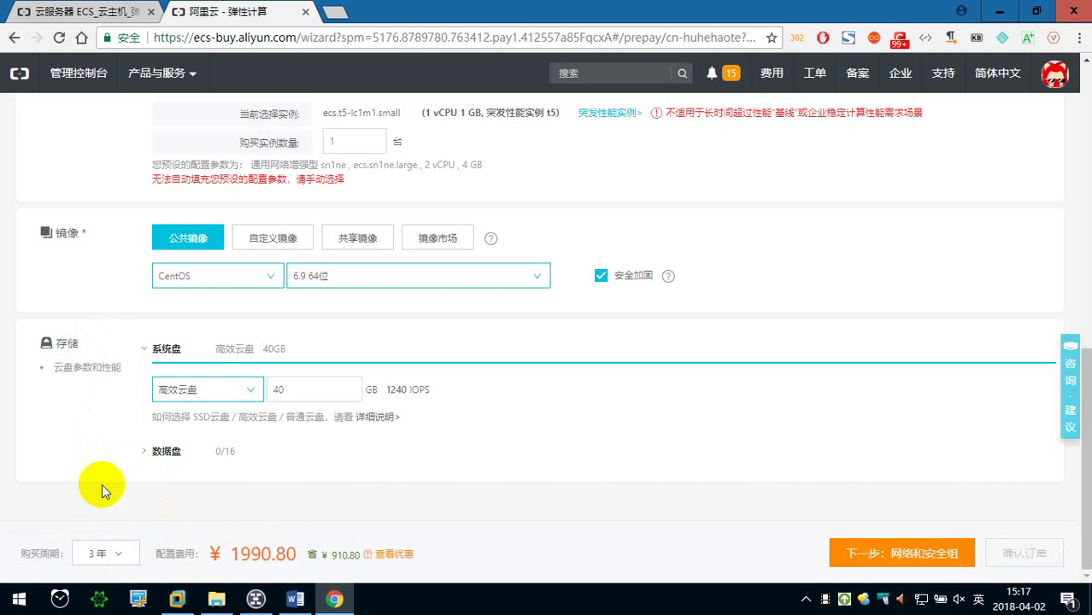
# Step: Check the 5年 purchase-period price, then return to 1年
pyautogui.click(123, 553)
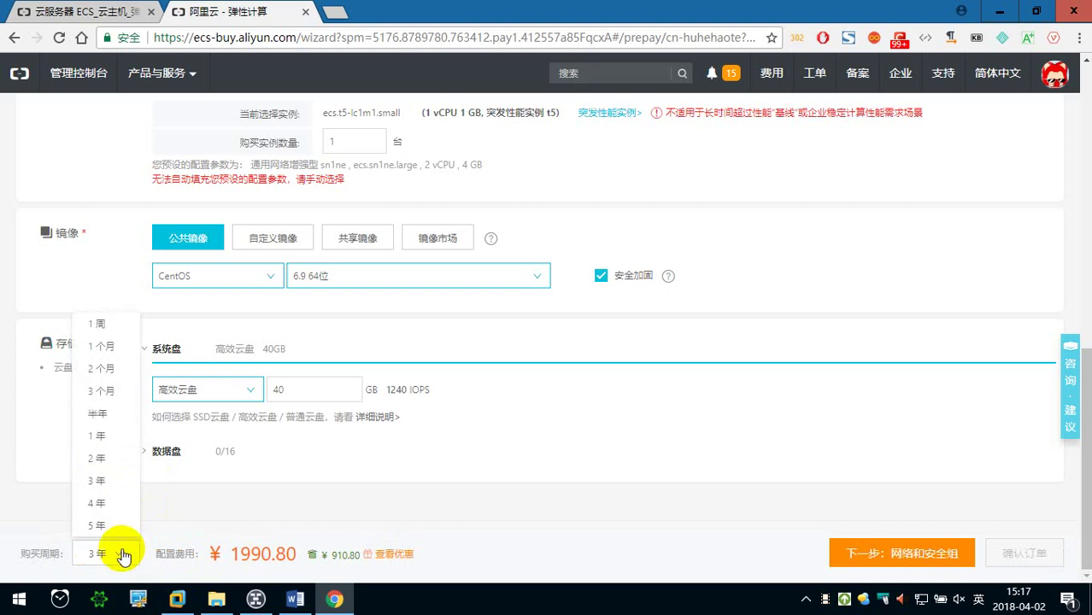
pyautogui.click(204, 493)
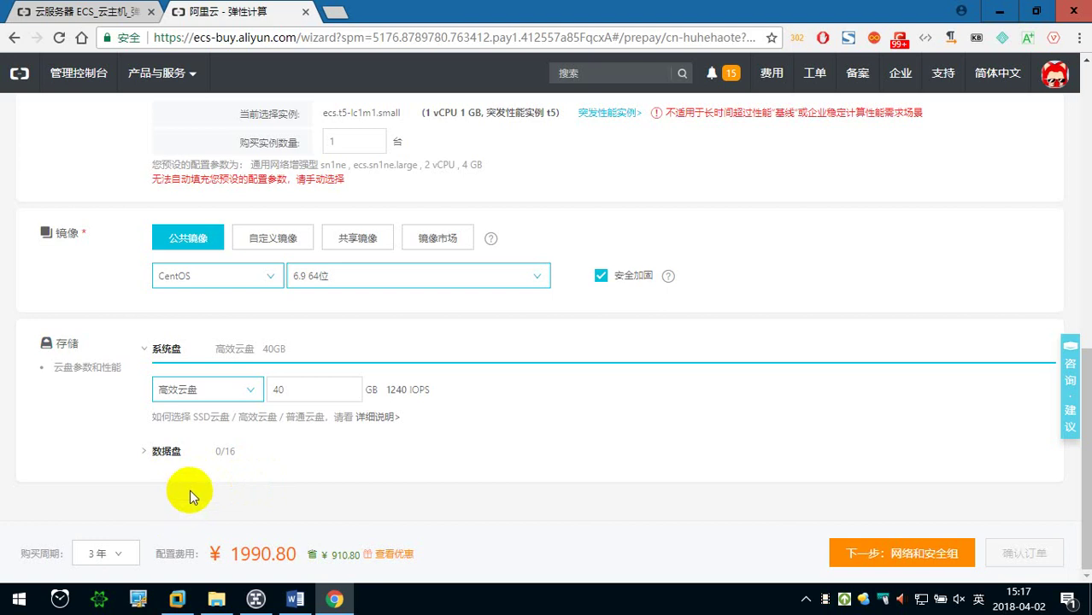
pyautogui.click(101, 554)
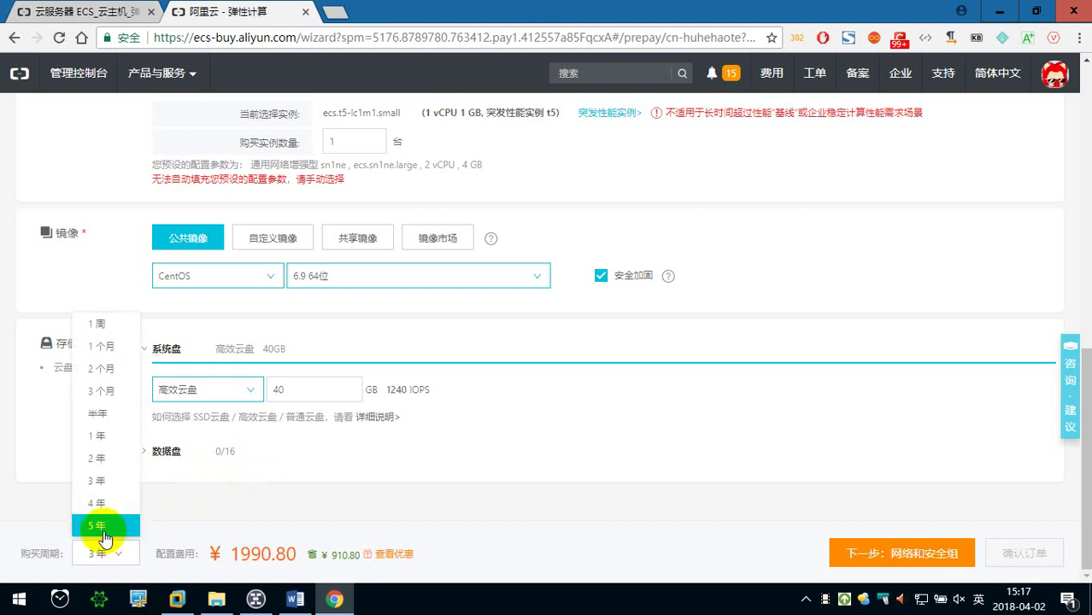
pyautogui.click(101, 526)
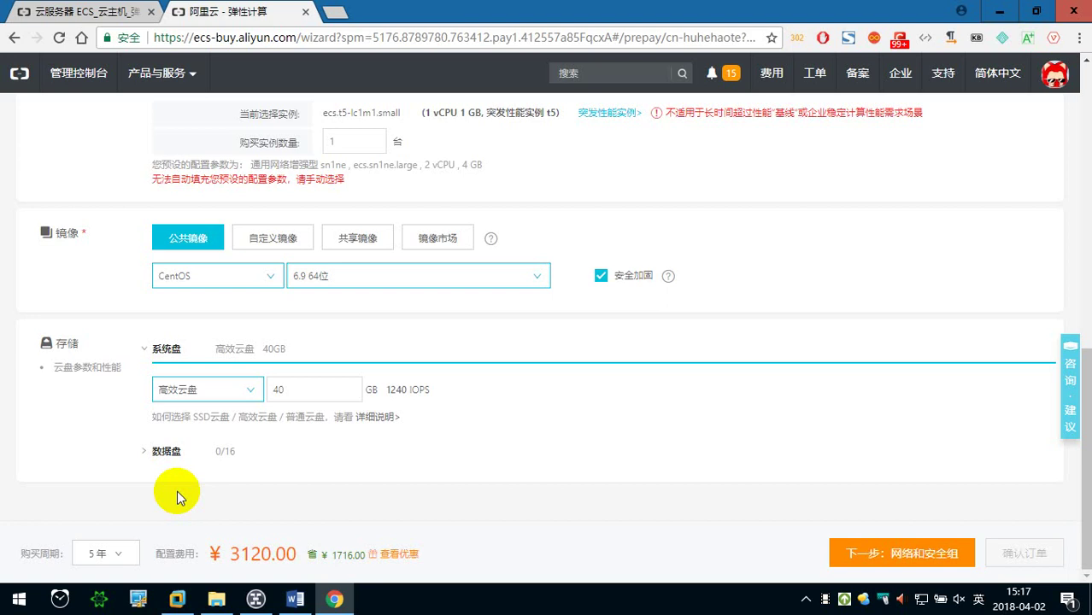
pyautogui.click(120, 553)
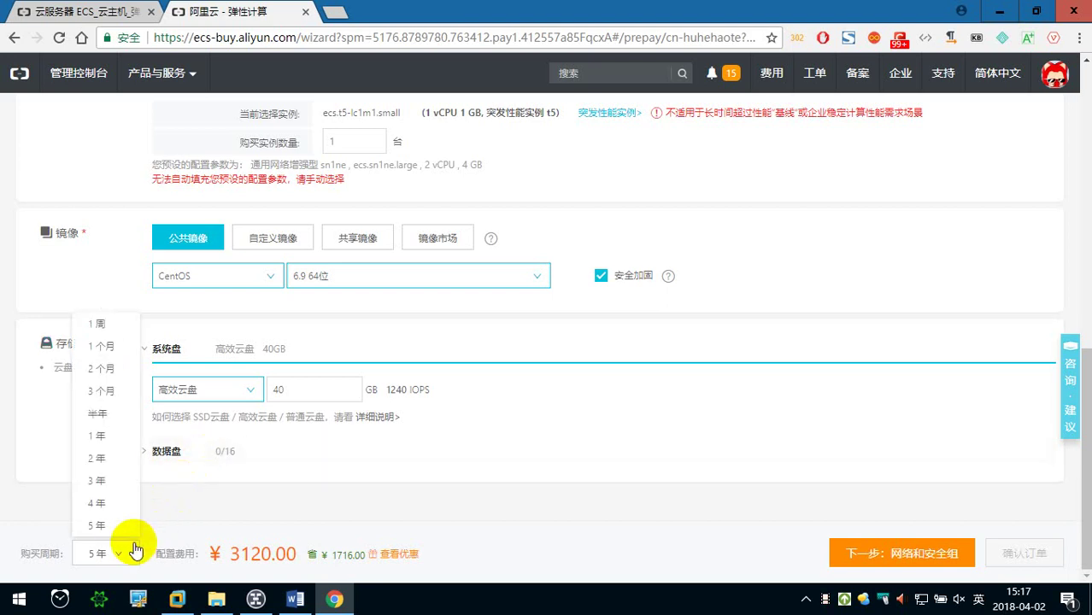
pyautogui.click(107, 436)
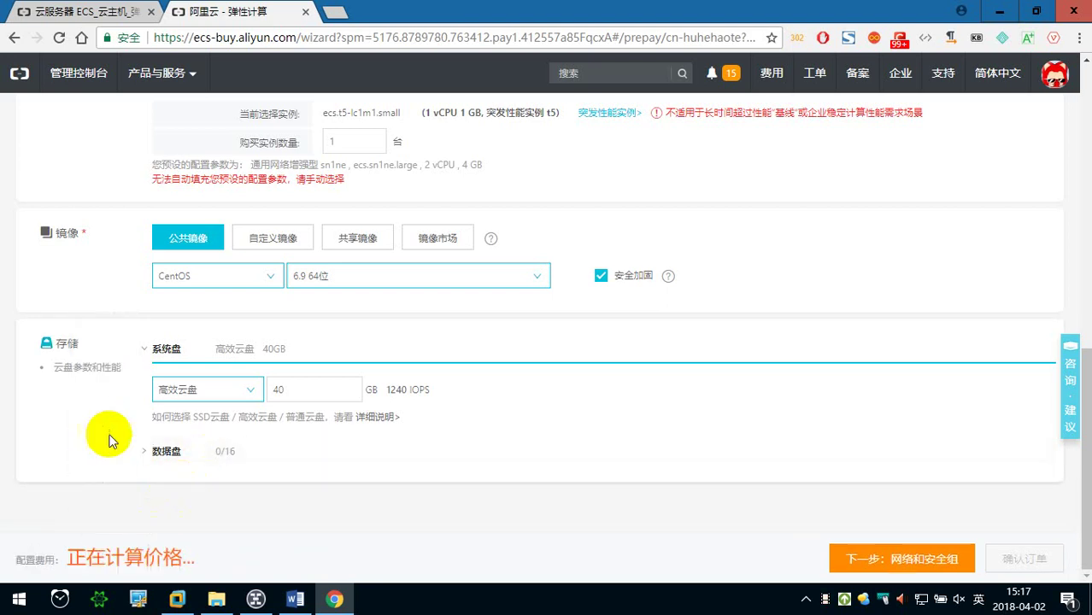
# Step: Set the purchase period to 1周, bringing the configuration fee to ¥22.57
pyautogui.click(107, 554)
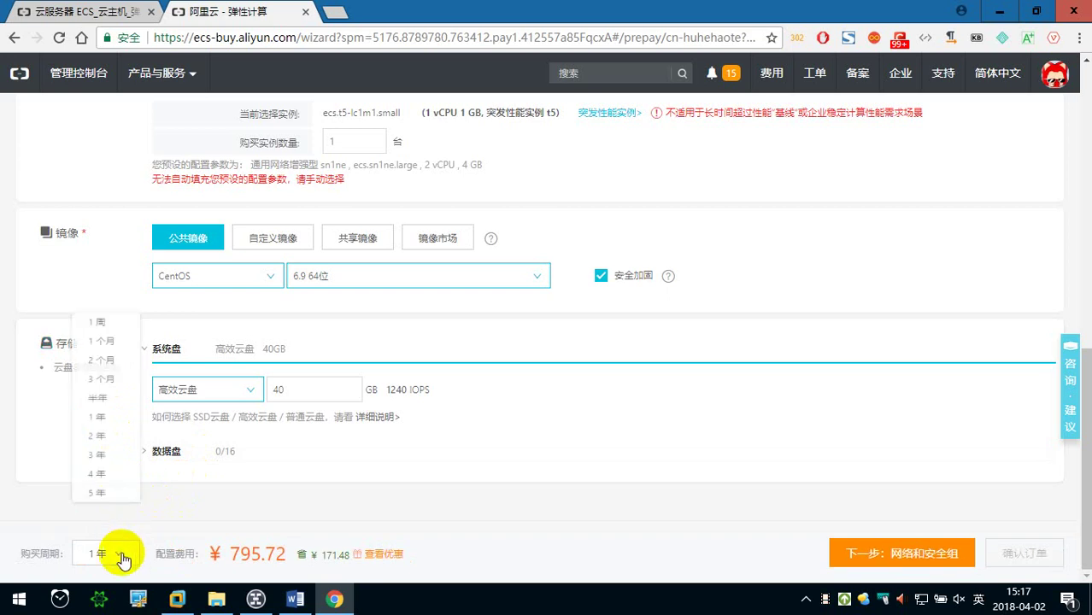
pyautogui.click(102, 325)
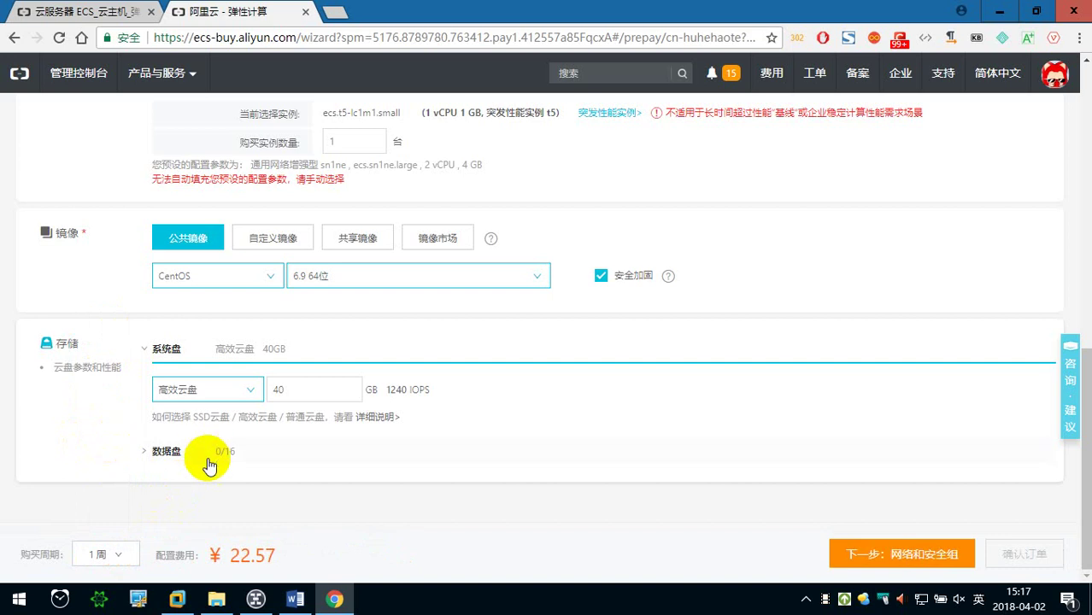
pyautogui.click(98, 555)
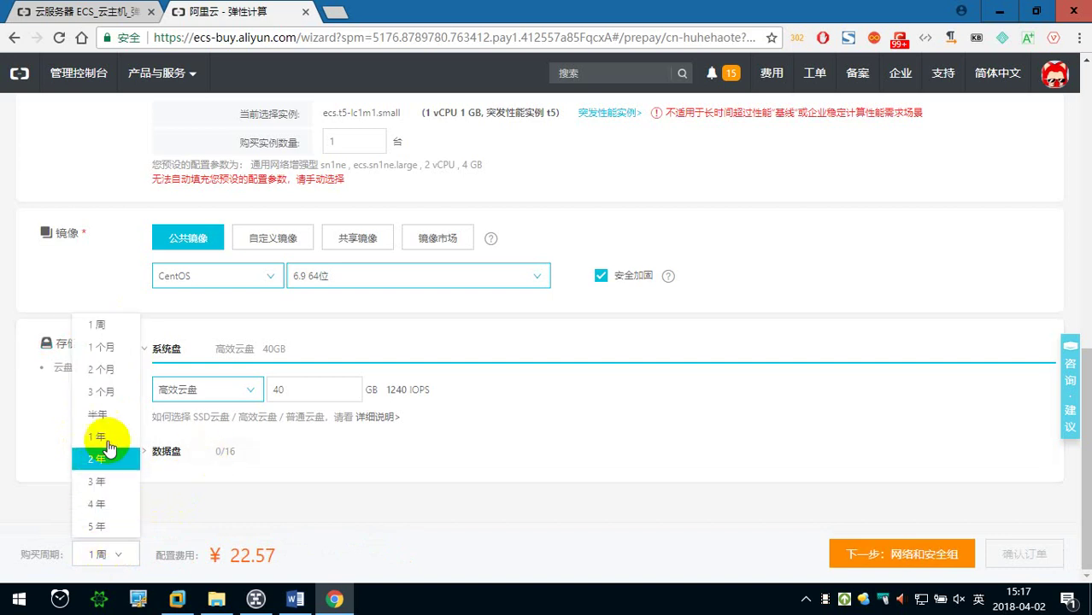
pyautogui.click(472, 455)
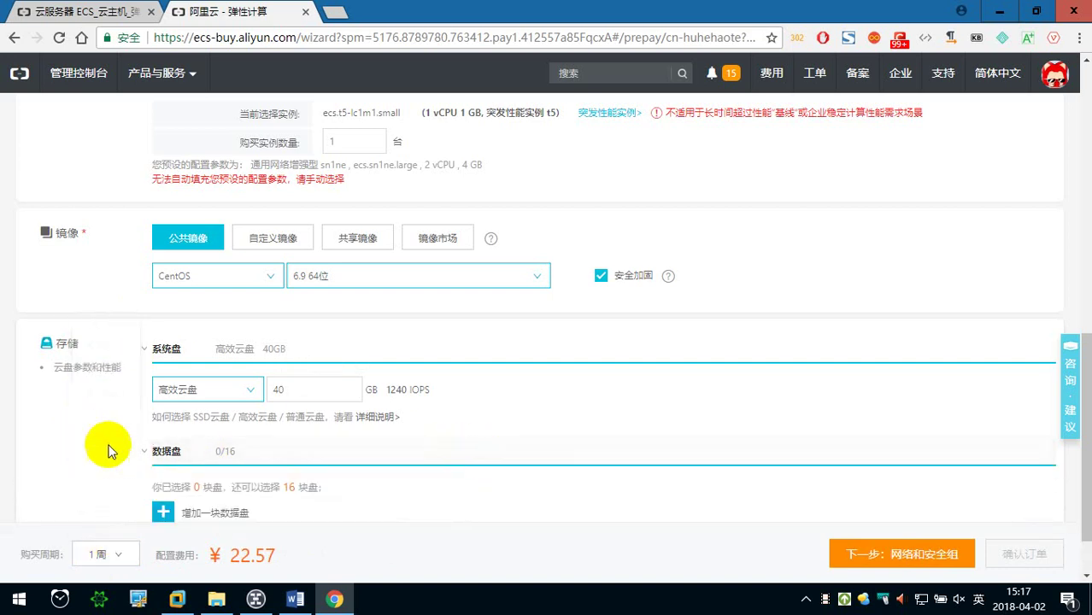
pyautogui.click(166, 453)
pyautogui.scroll(3, 119, 449)
pyautogui.scroll(3, 81, 442)
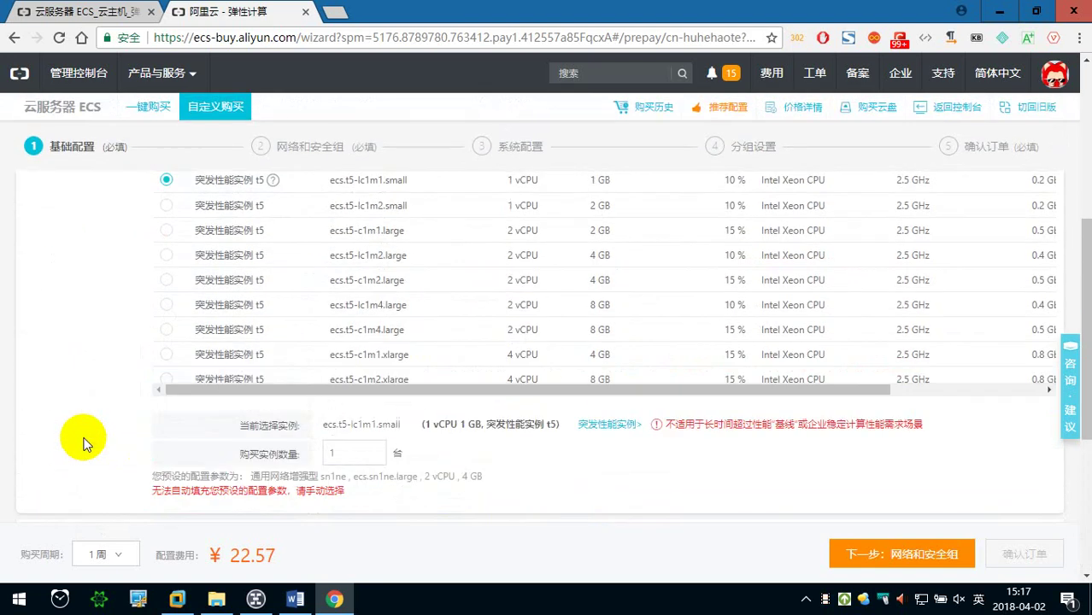
pyautogui.scroll(3, 81, 442)
pyautogui.scroll(3, 85, 444)
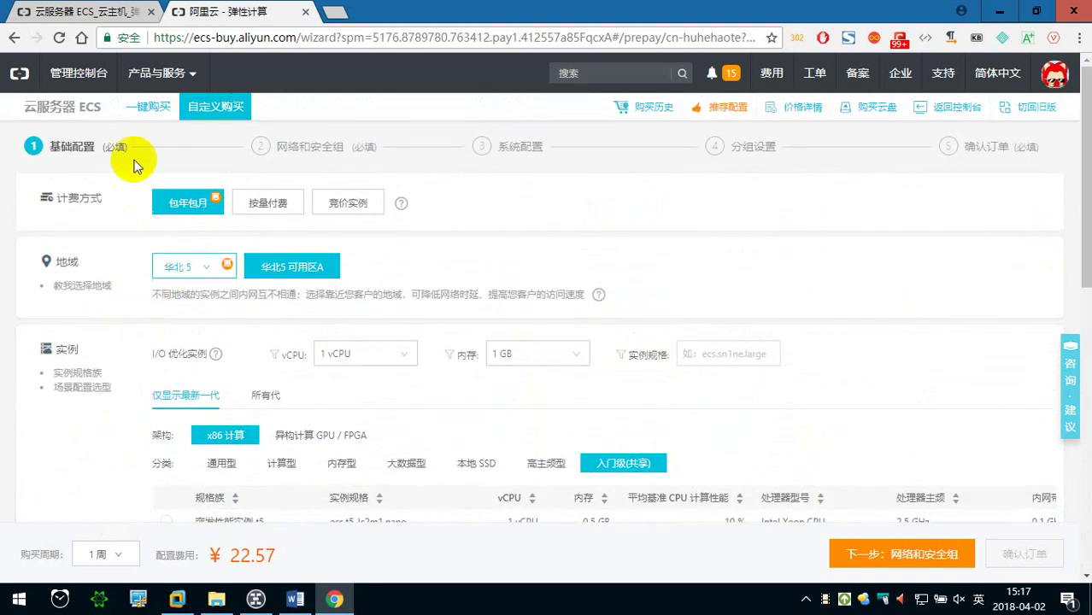
pyautogui.scroll(-1, 98, 364)
pyautogui.scroll(-5, 99, 358)
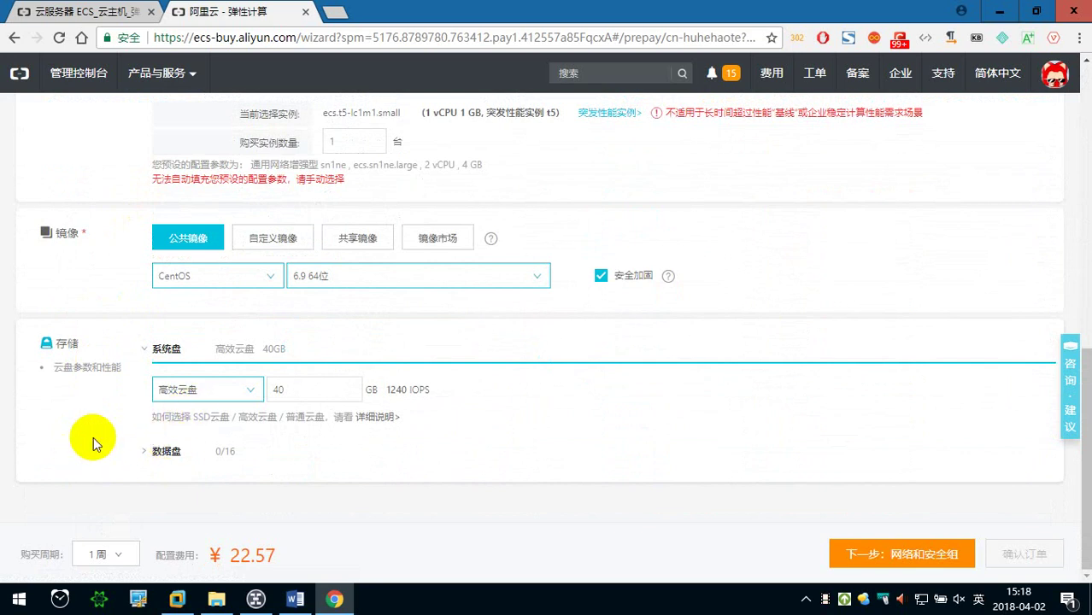
# Step: Capture the 1周 / ¥22.57 purchase-period bar and paste it on a new line in the Word notes
pyautogui.hotkey('ctrl', 'alt', 'a')
pyautogui.moveTo(6, 520)
pyautogui.mouseDown()
pyautogui.moveTo(344, 589)
pyautogui.moveTo(401, 580)
pyautogui.mouseUp()
pyautogui.click(369, 591)
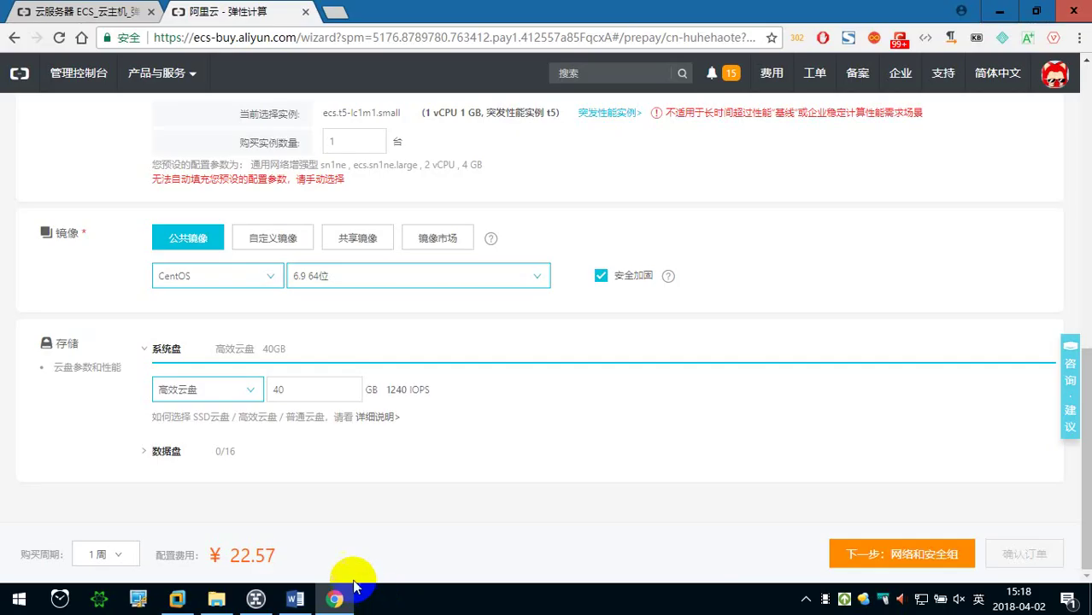
pyautogui.click(295, 599)
pyautogui.scroll(-5, 520, 414)
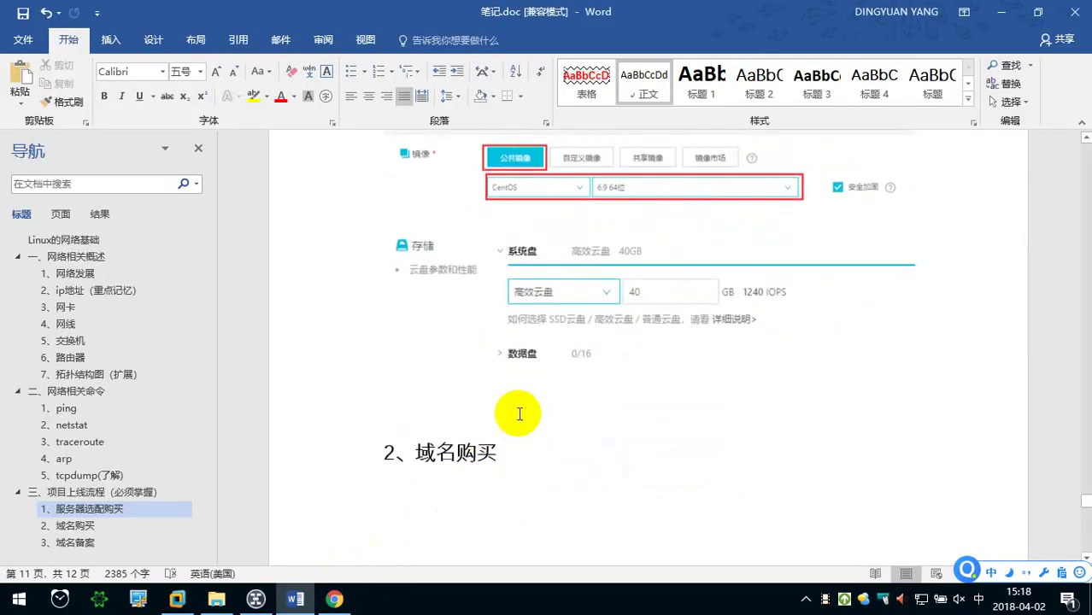
pyautogui.press('Return')
pyautogui.hotkey('ctrl', 'v')
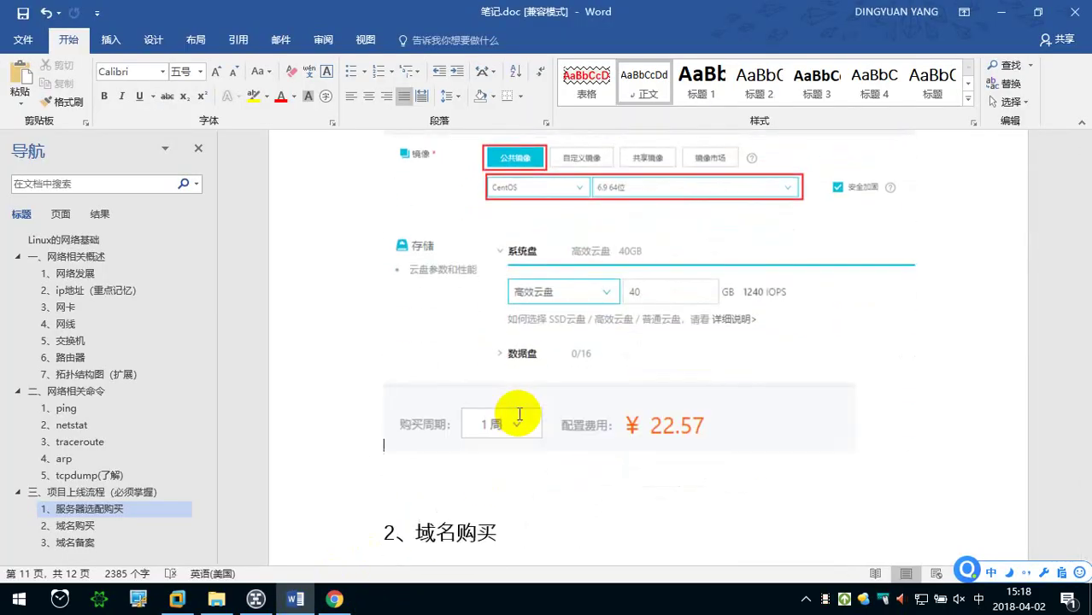
pyautogui.click(335, 599)
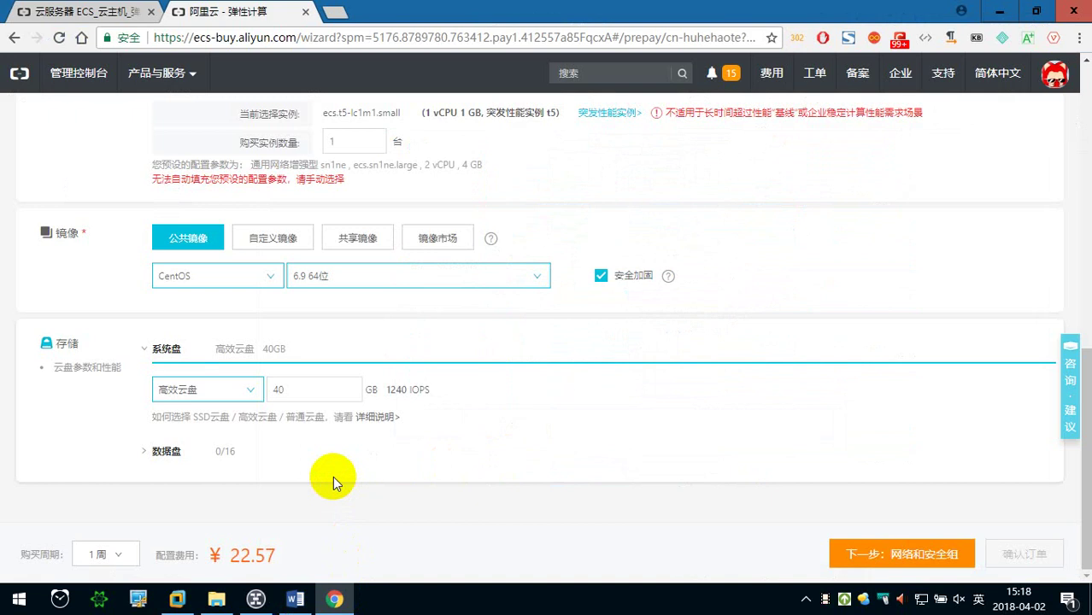
# Step: Capture the area around the 下一步：网络和安全组 button
pyautogui.click(889, 544)
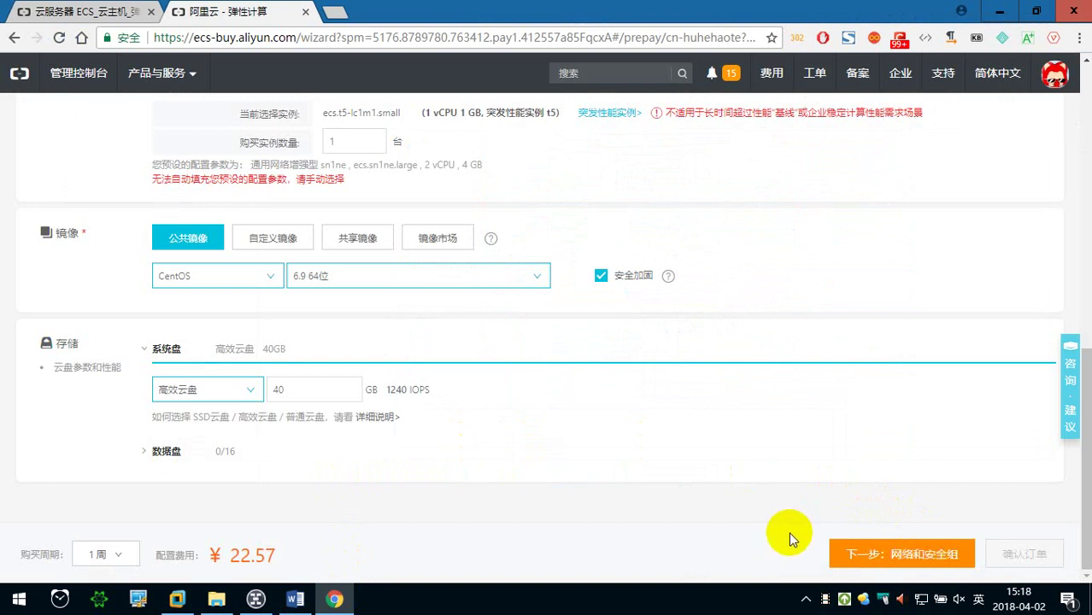
pyautogui.hotkey('ctrl', 'alt', 'a')
pyautogui.moveTo(793, 530); pyautogui.dragTo(1075, 586)
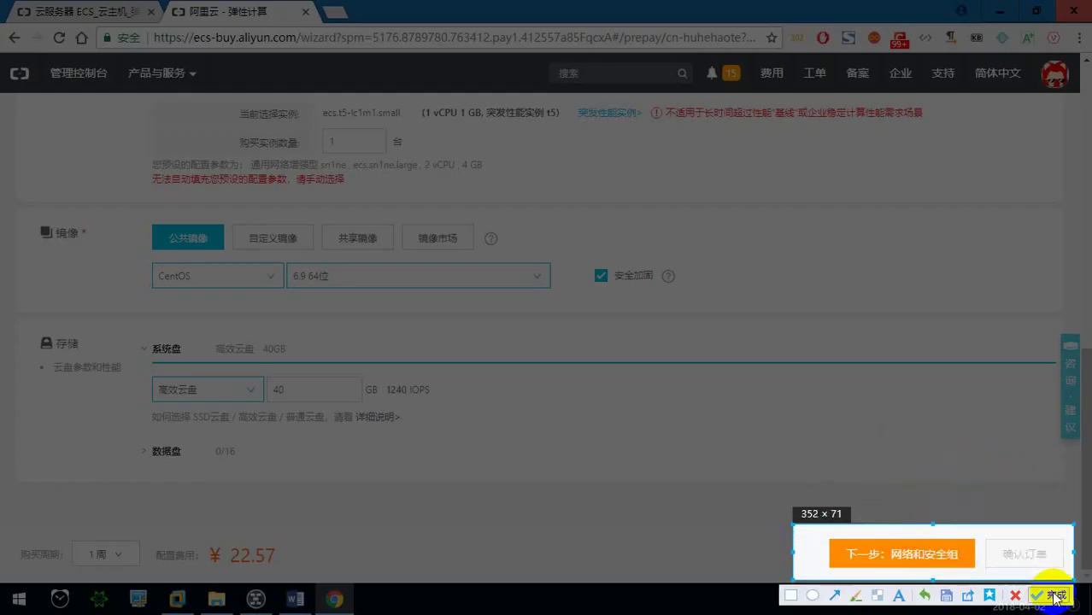
pyautogui.click(1054, 588)
pyautogui.click(295, 599)
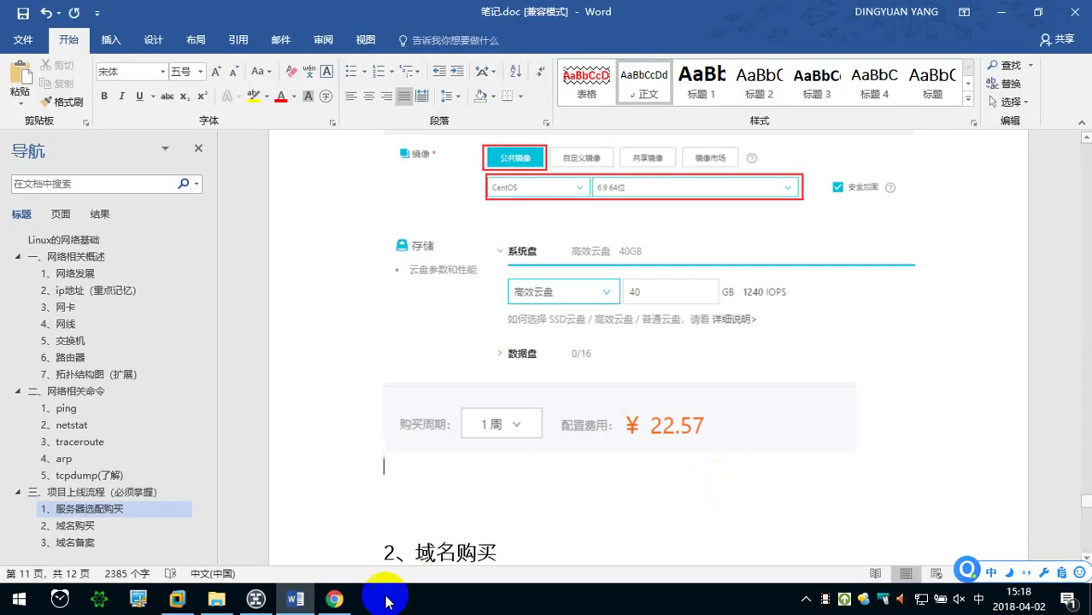
pyautogui.click(342, 601)
# Step: Recapture that area with a red arrow pointing at 下一步：网络和安全组
pyautogui.hotkey('ctrl', 'alt', 'a')
pyautogui.moveTo(731, 526); pyautogui.dragTo(1089, 578)
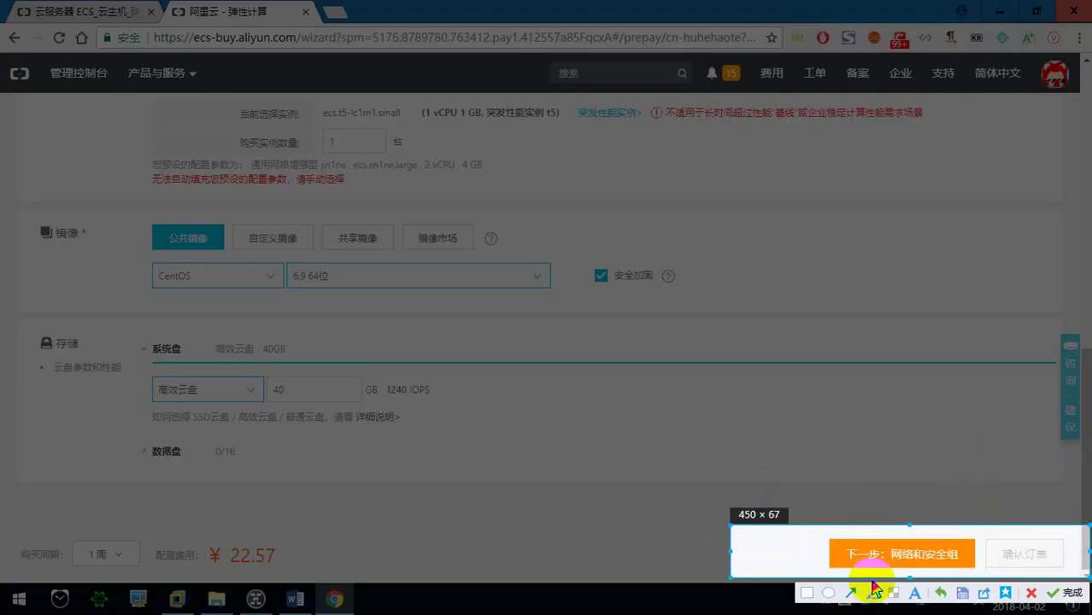
pyautogui.click(851, 593)
pyautogui.moveTo(759, 537); pyautogui.dragTo(831, 547)
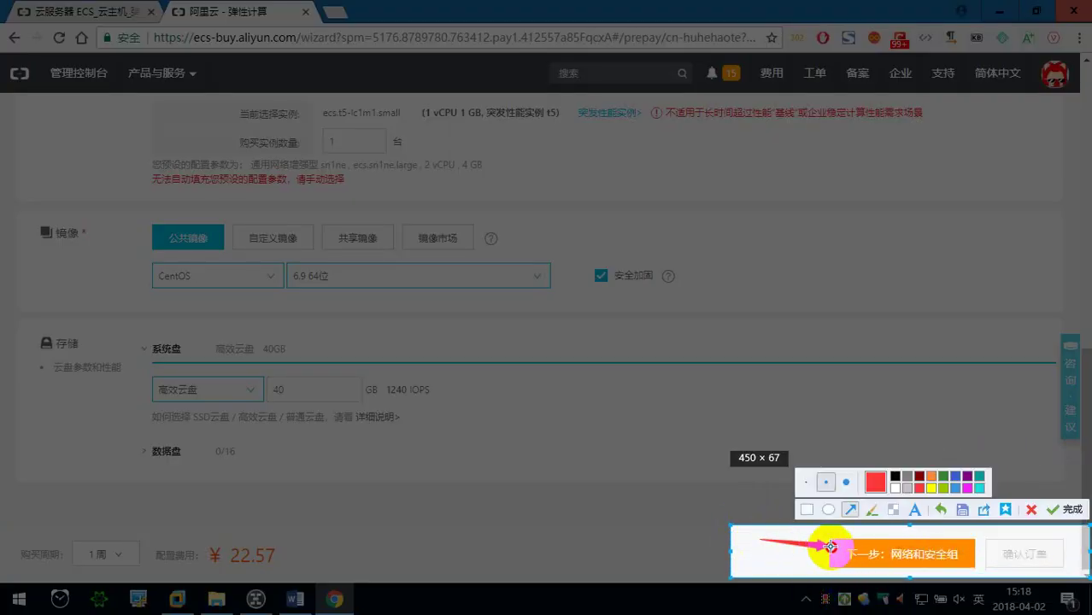
pyautogui.click(1068, 511)
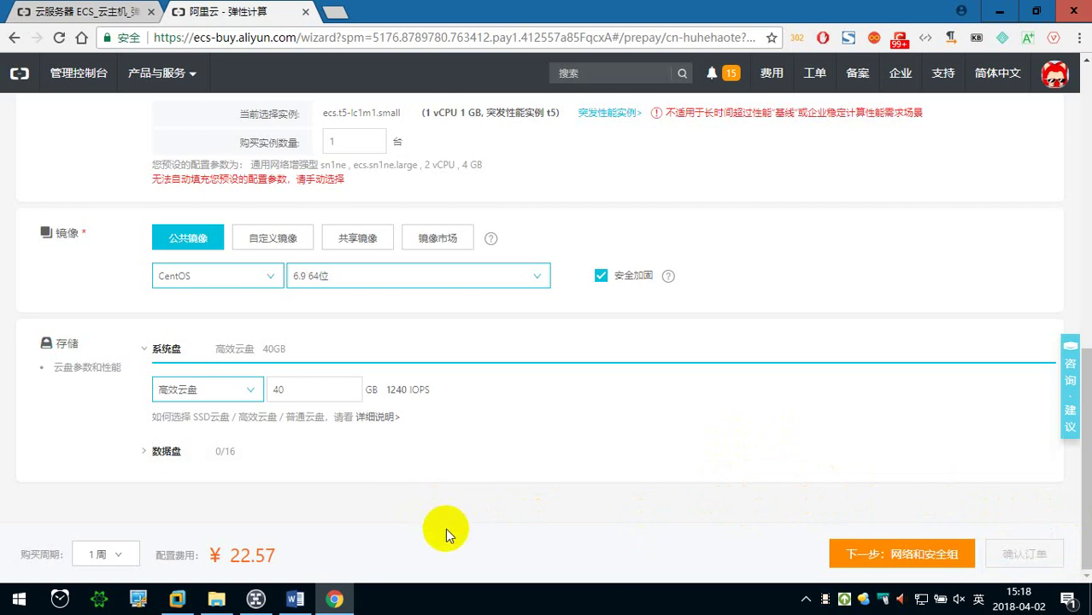
# Step: Advance to the 网络和安全组 step and paste the arrow-annotated capture into the Word notes
pyautogui.click(884, 554)
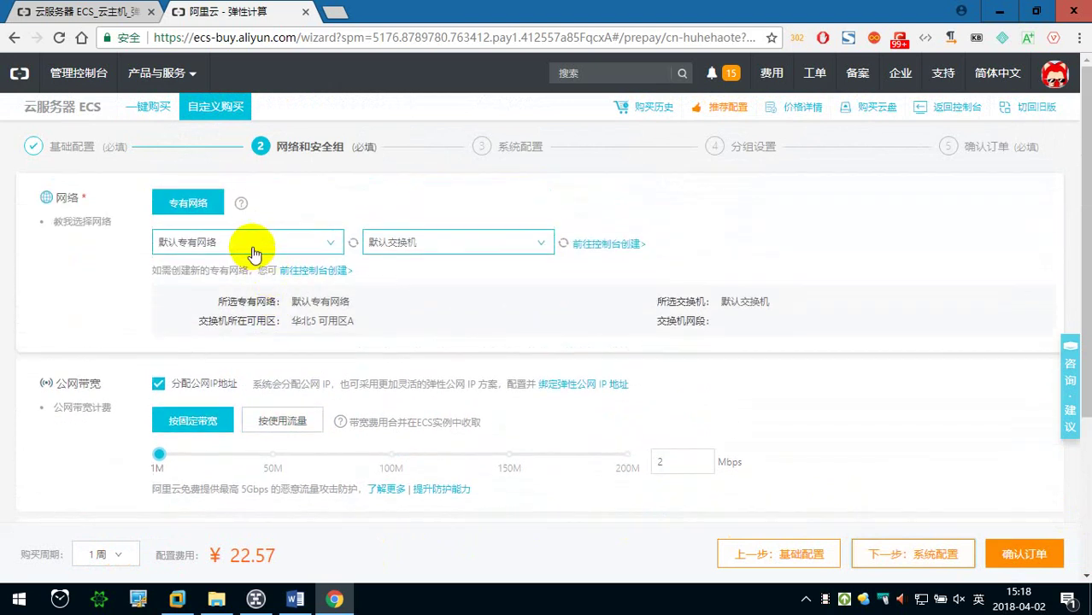
pyautogui.click(295, 599)
pyautogui.hotkey('ctrl', 'v')
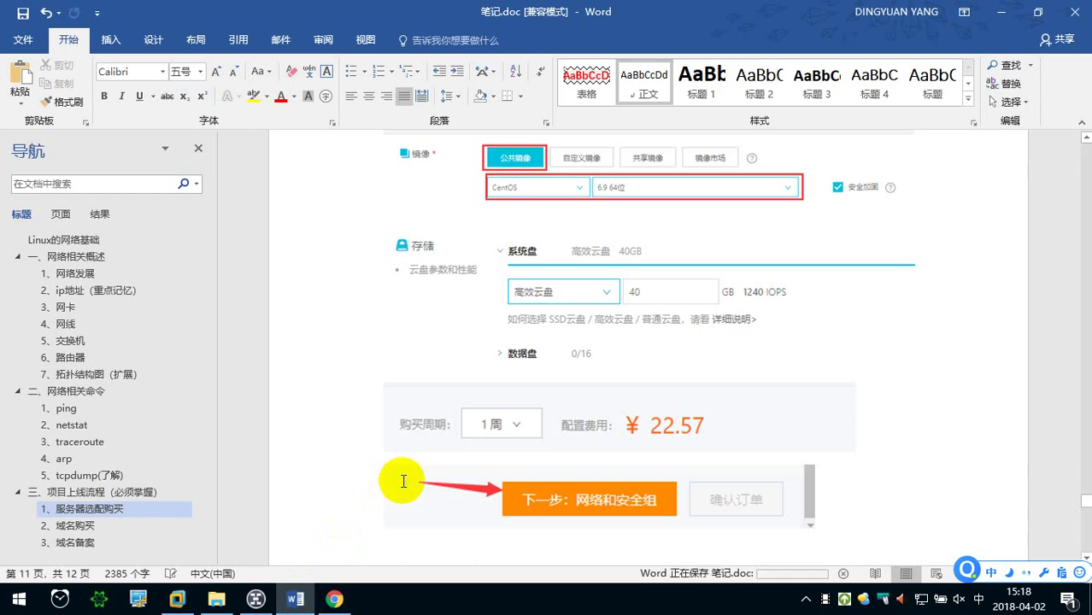
pyautogui.scroll(-3, 512, 461)
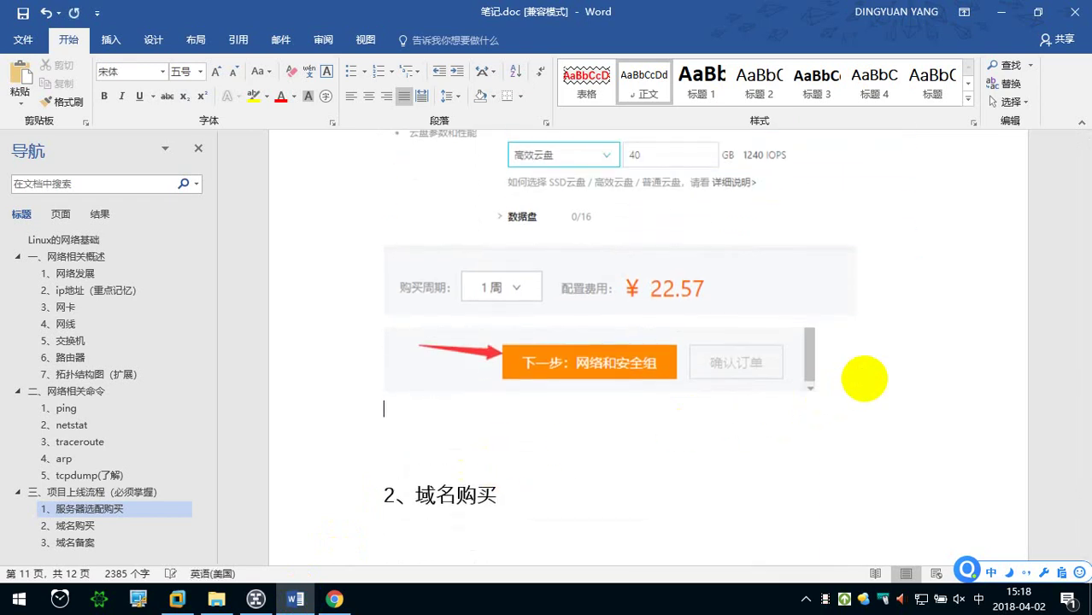
pyautogui.click(335, 599)
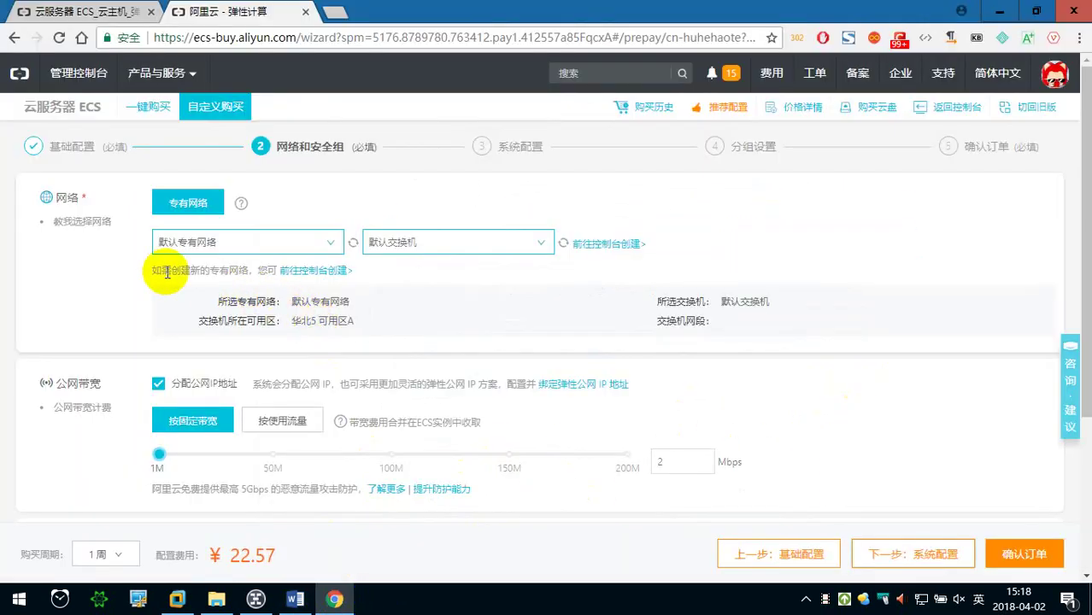
# Step: Select 默认专有网络 as the VPC and 默认交换机 as the vSwitch
pyautogui.click(193, 251)
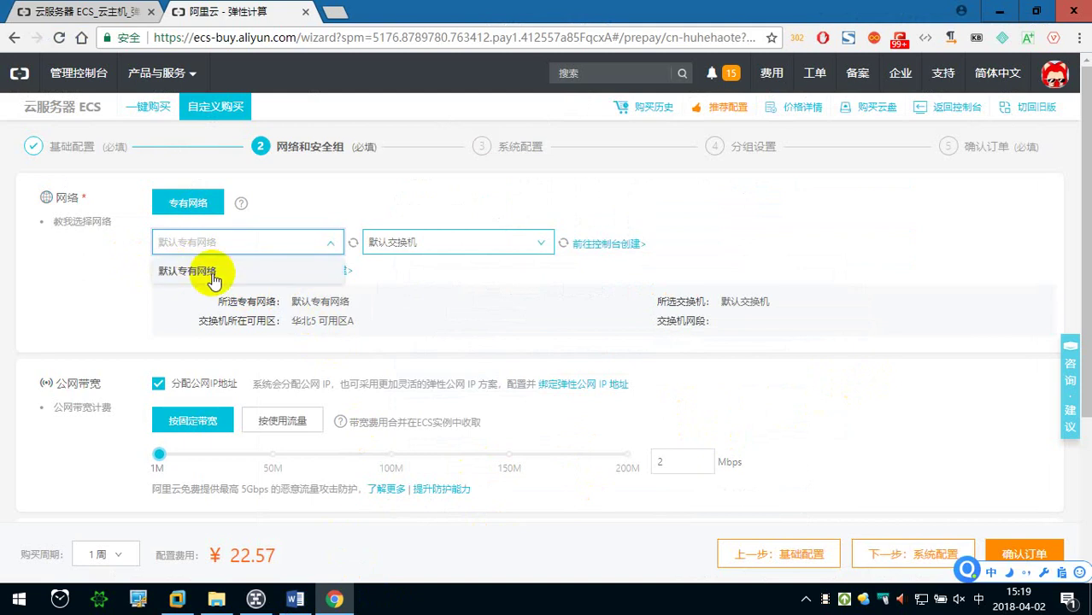
pyautogui.click(211, 273)
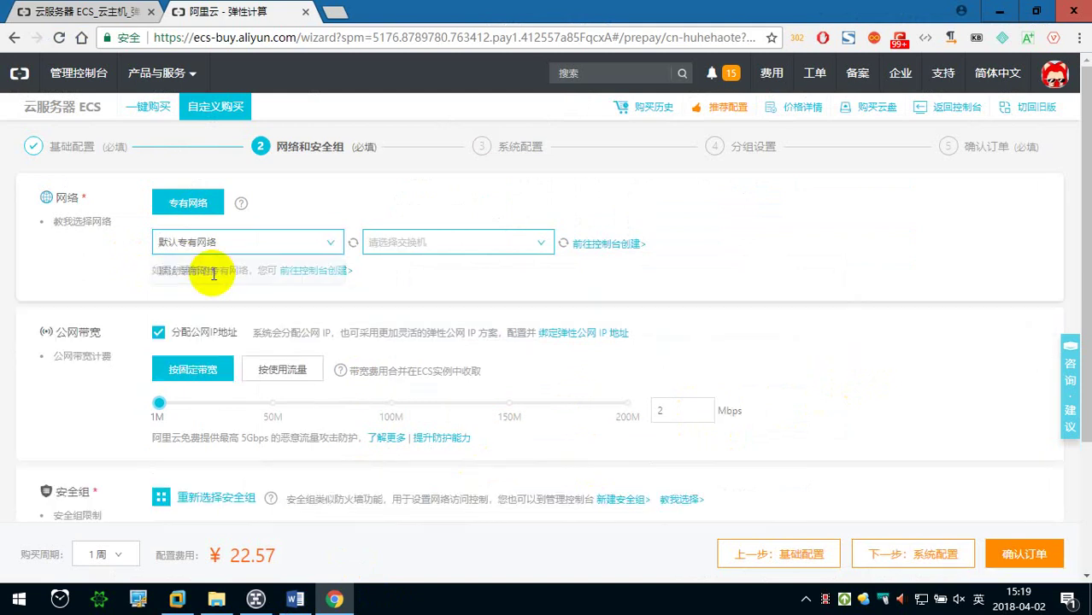
pyautogui.click(438, 246)
pyautogui.click(411, 271)
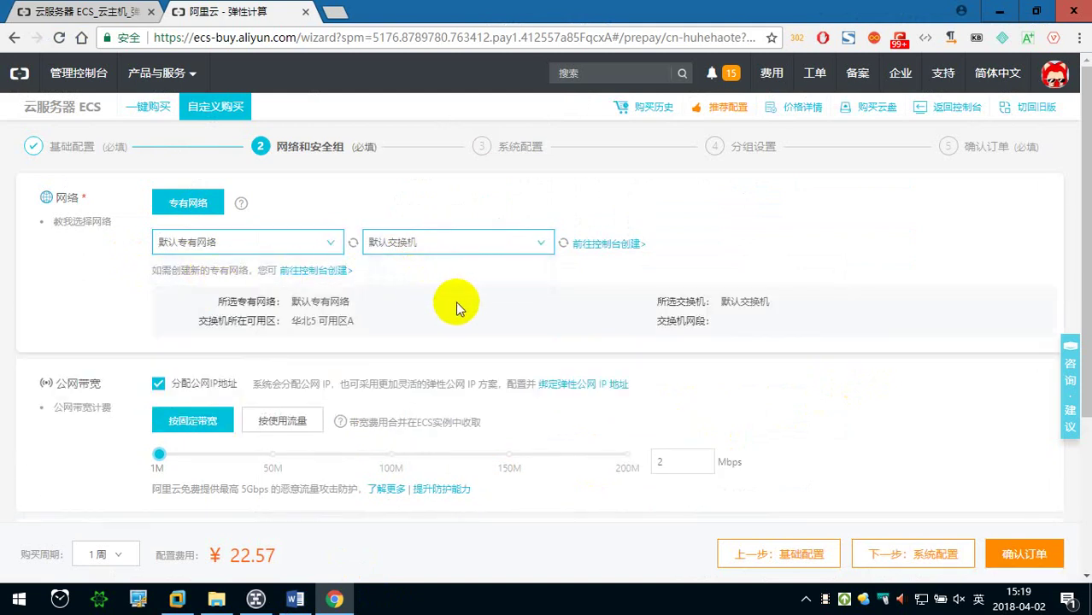
pyautogui.click(494, 246)
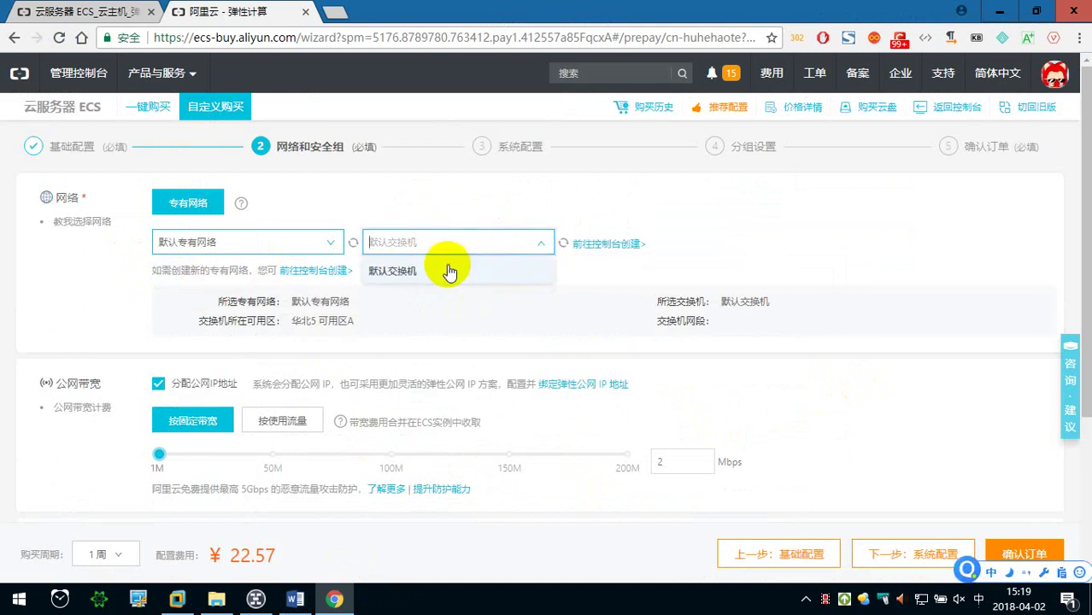
pyautogui.click(282, 258)
pyautogui.scroll(-1, 145, 295)
pyautogui.scroll(1, 145, 295)
# Step: Capture the network settings section and paste it into the Word notes
pyautogui.hotkey('ctrl', 'alt', 'a')
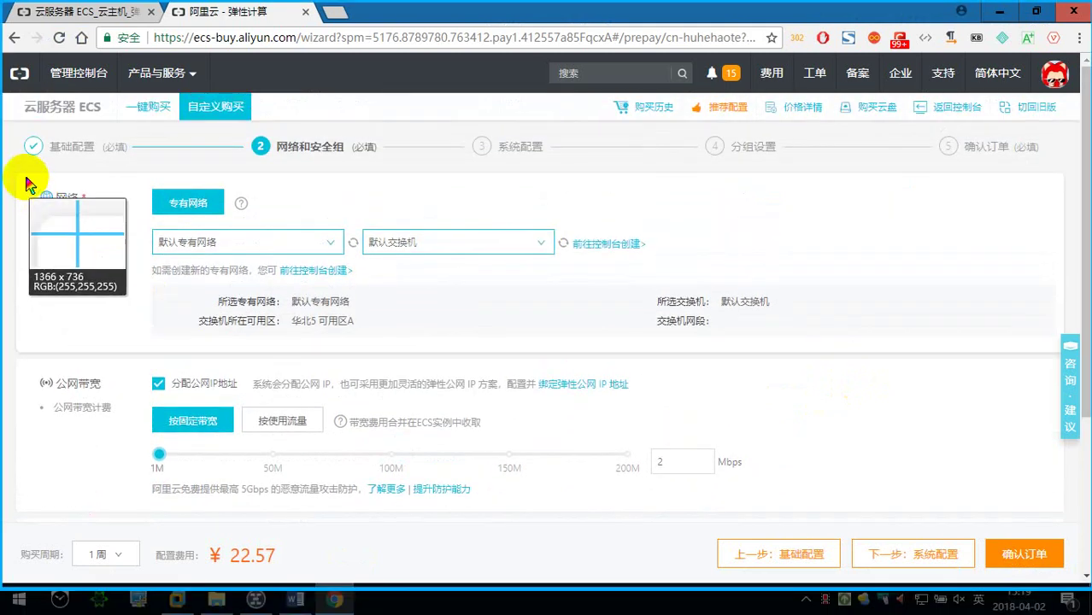
pyautogui.moveTo(28, 177); pyautogui.dragTo(789, 335)
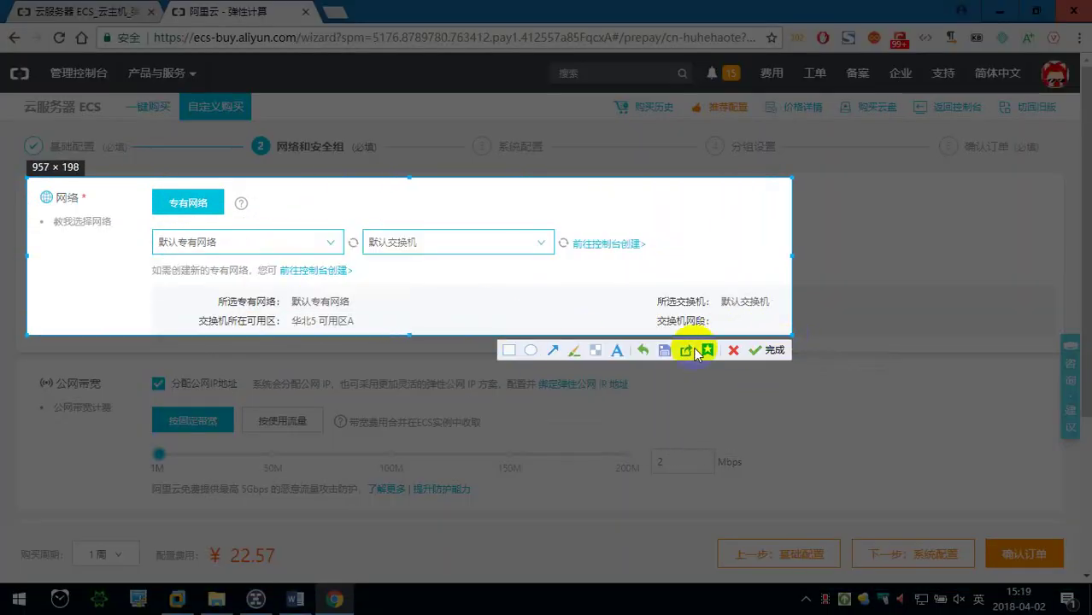
pyautogui.click(768, 351)
pyautogui.click(295, 599)
pyautogui.scroll(-1, 450, 342)
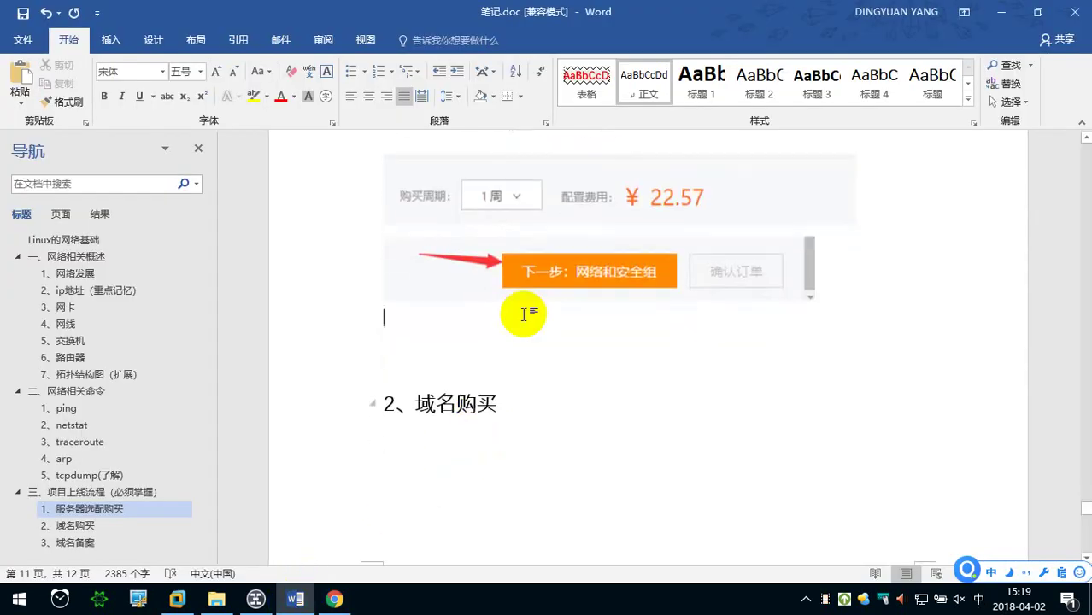
pyautogui.hotkey('ctrl', 'v')
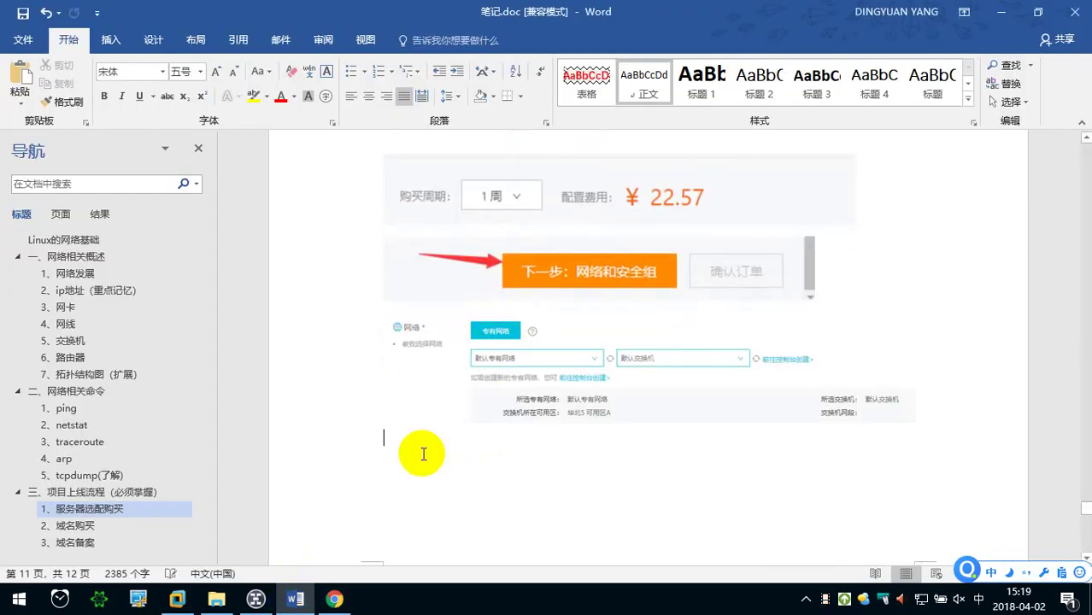
pyautogui.click(334, 599)
pyautogui.scroll(-2, 290, 342)
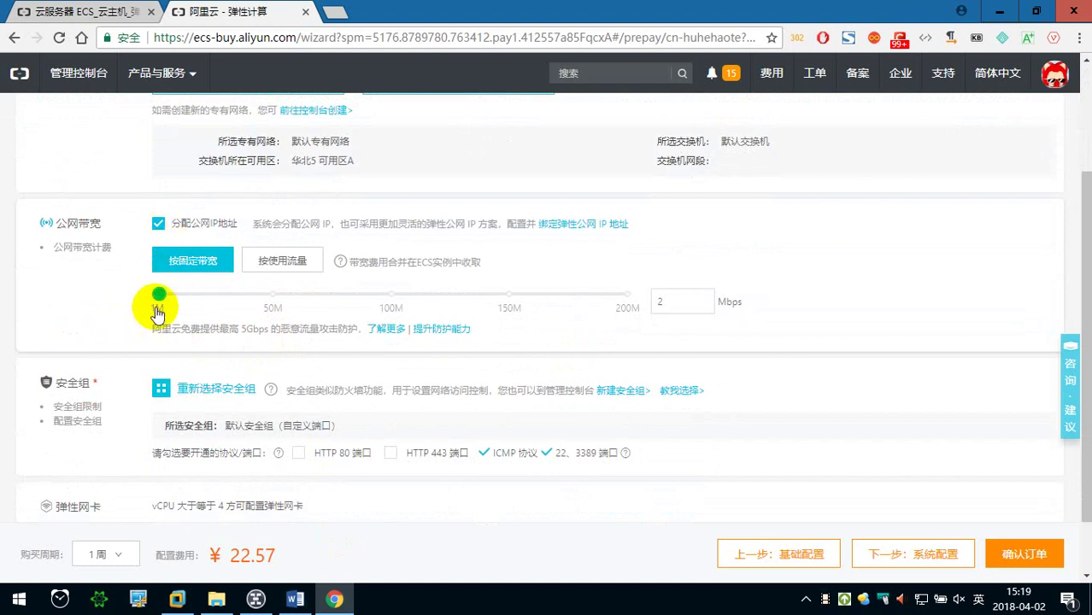
# Step: Change the fixed public bandwidth from 2 to 1 Mbps, then raise it to 199 Mbps
pyautogui.doubleClick(689, 310)
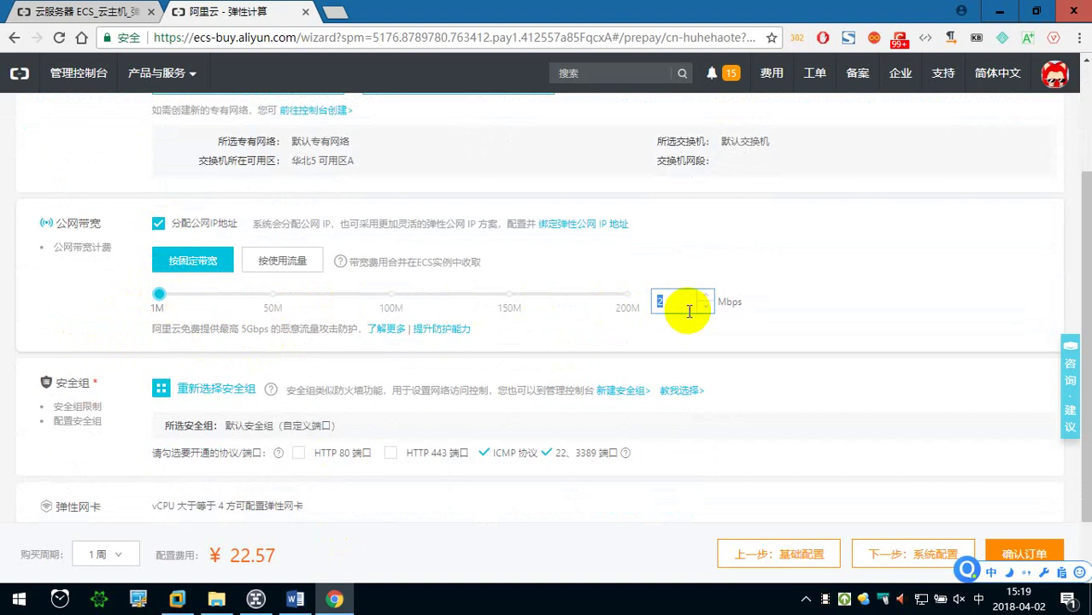
pyautogui.write('1')
pyautogui.click(842, 319)
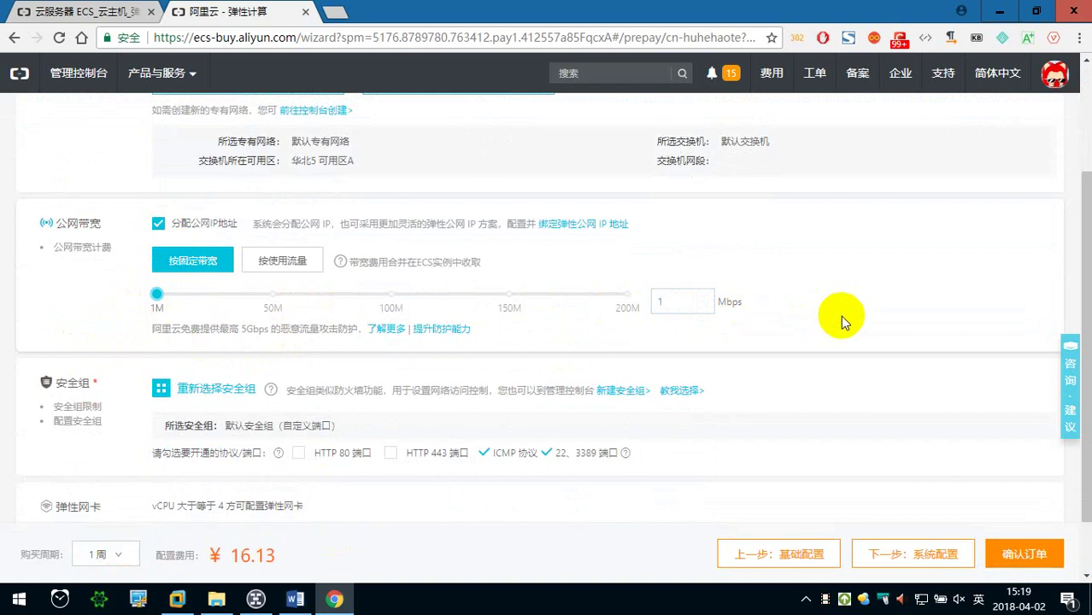
pyautogui.scroll(-1, 842, 319)
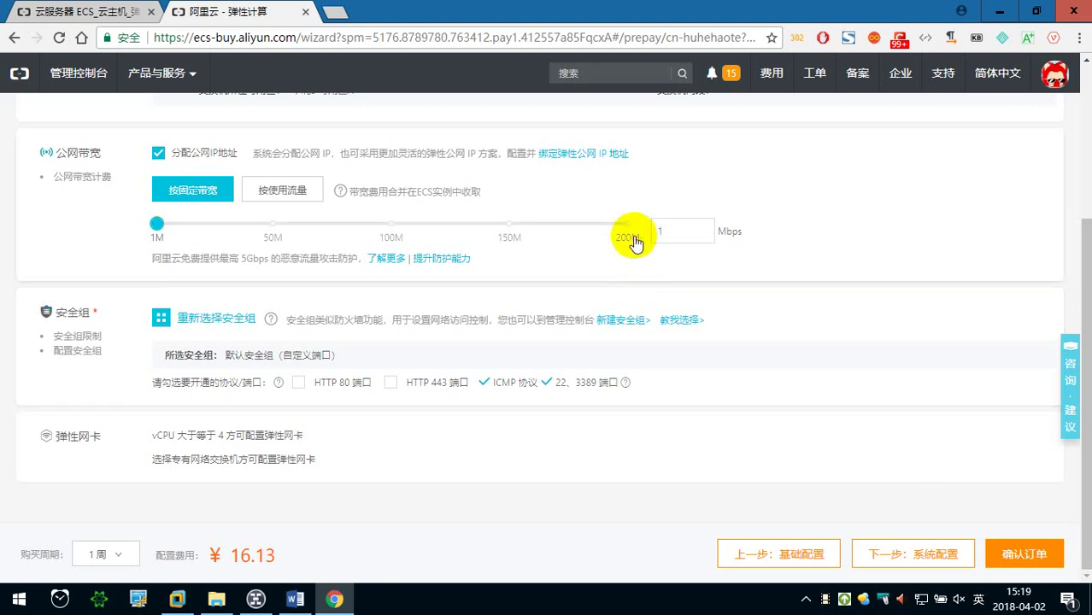
pyautogui.click(626, 226)
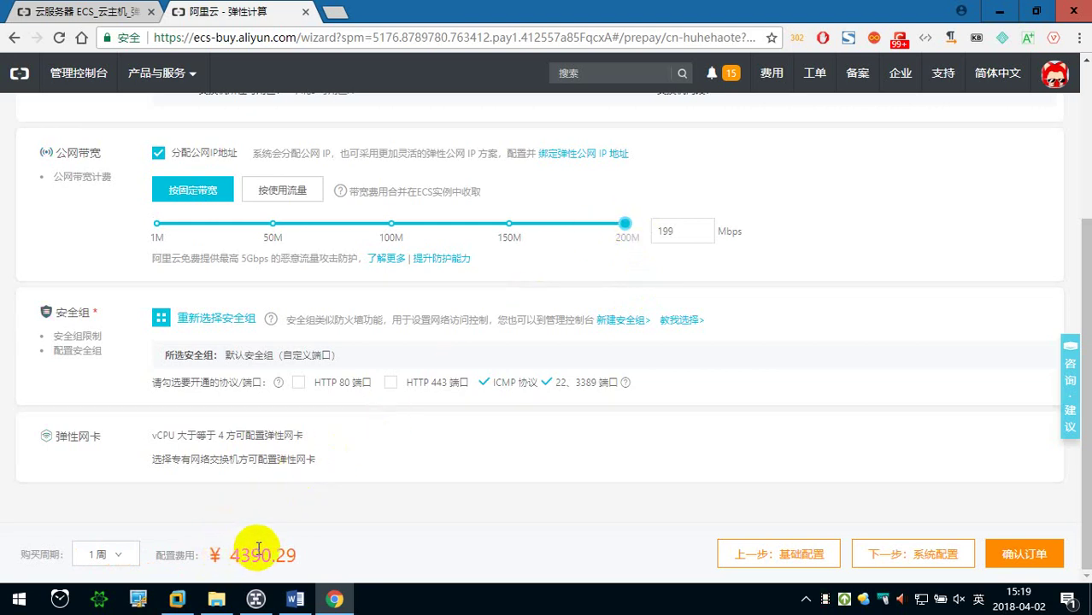
# Step: Check the 1年 price, then set the purchase period back to 1周 at ¥4390.29
pyautogui.click(84, 559)
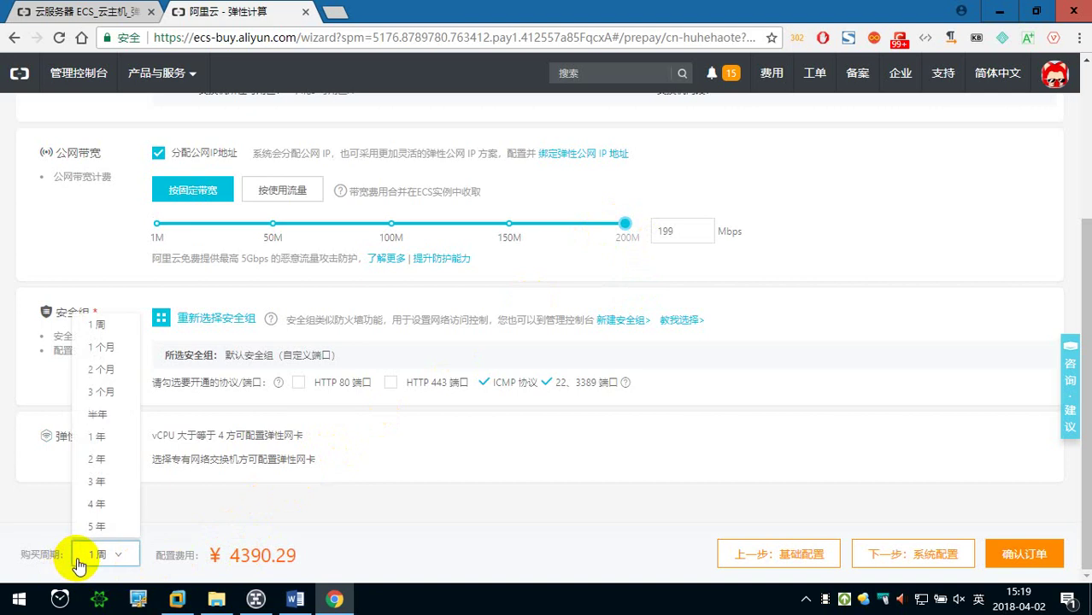
pyautogui.click(98, 439)
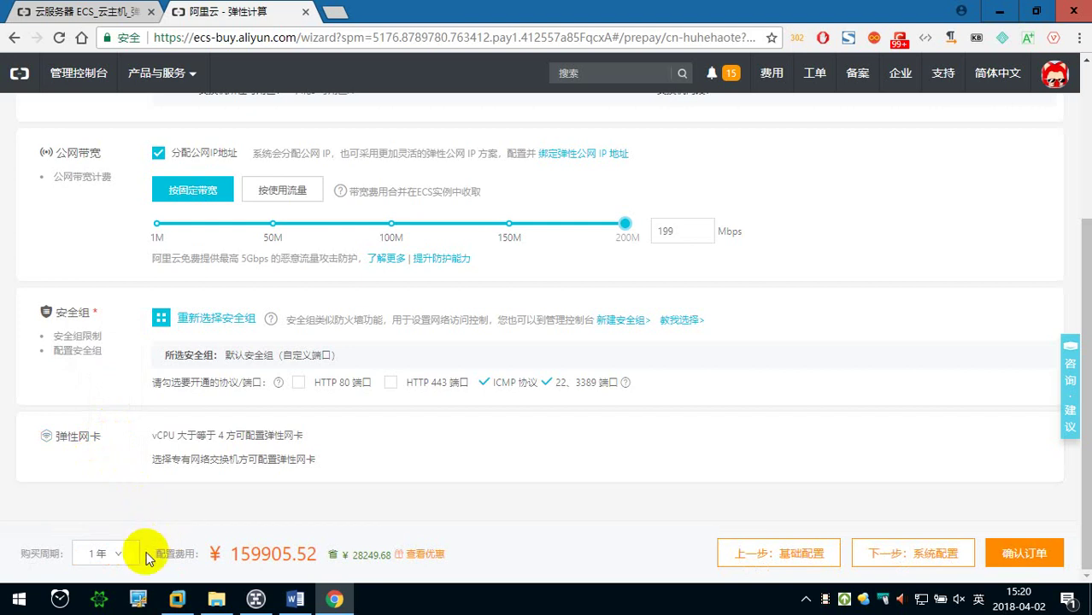
pyautogui.click(115, 555)
pyautogui.click(112, 322)
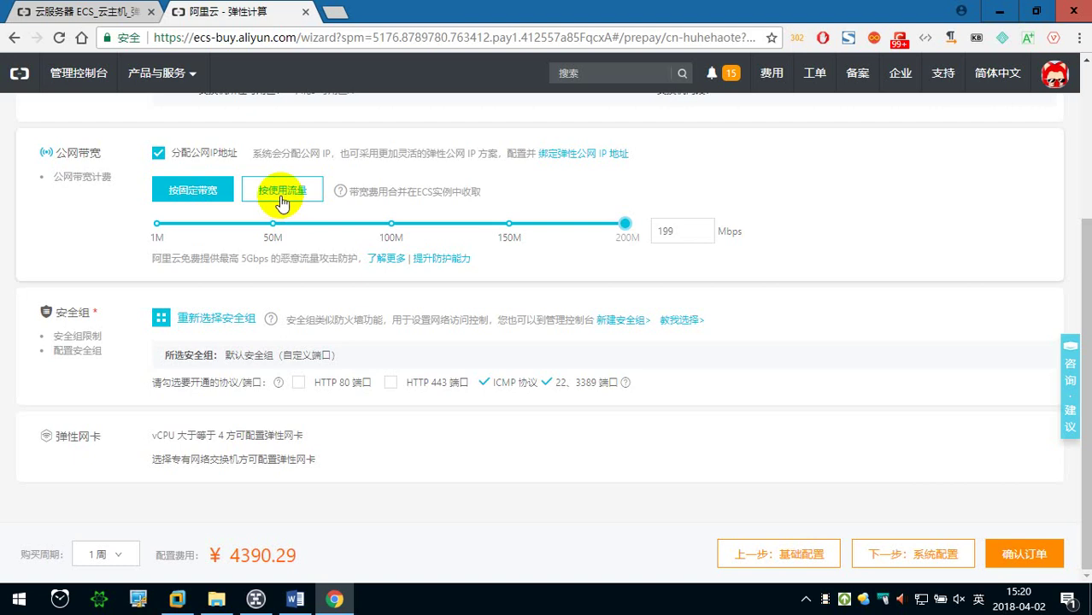
# Step: Switch public bandwidth to 按使用流量 billing at 100 Mbps, costing ¥9.69 plus ¥0.80/GB
pyautogui.click(282, 202)
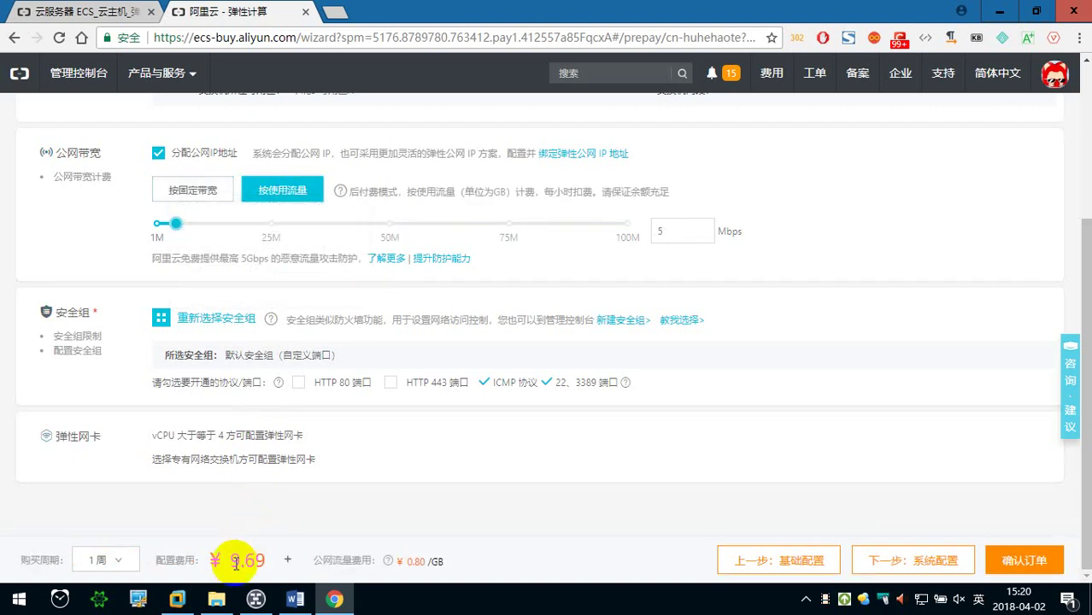
pyautogui.moveTo(176, 223); pyautogui.dragTo(862, 227)
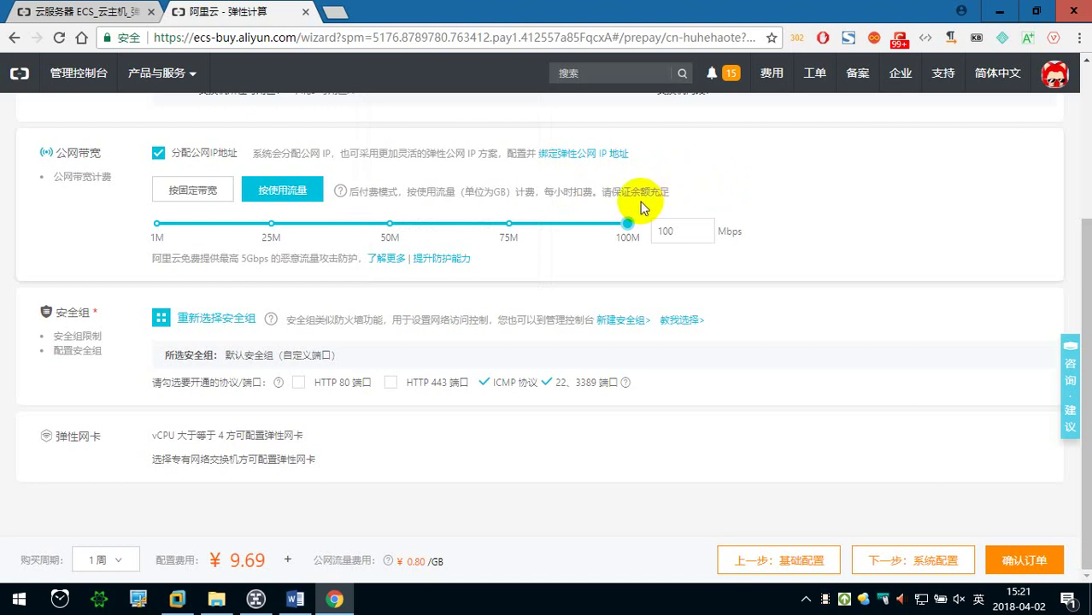
pyautogui.moveTo(625, 232)
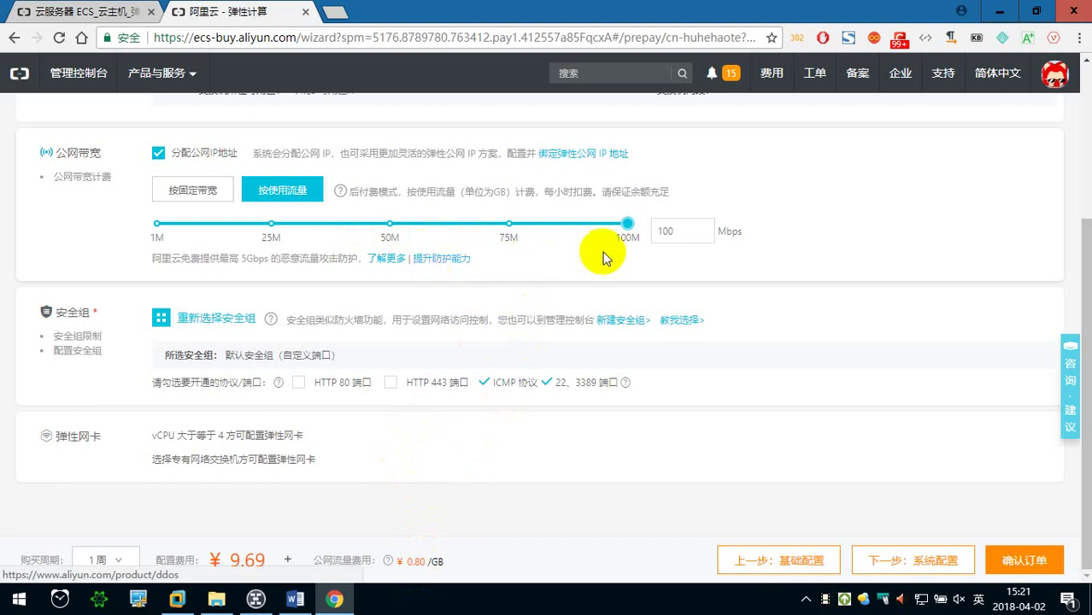
pyautogui.moveTo(395, 561); pyautogui.dragTo(427, 561)
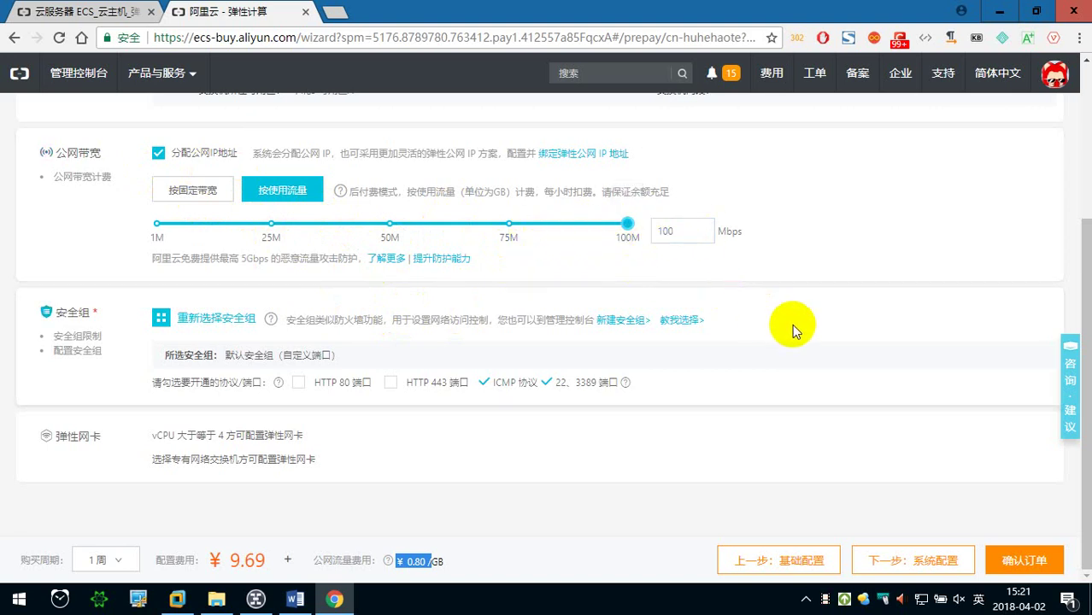
# Step: Capture the bandwidth panel, boxing 按使用流量 in red with an arrow and the note 如果流量不大，建议使用按流量付费
pyautogui.scroll(1, 792, 323)
pyautogui.scroll(1, 792, 323)
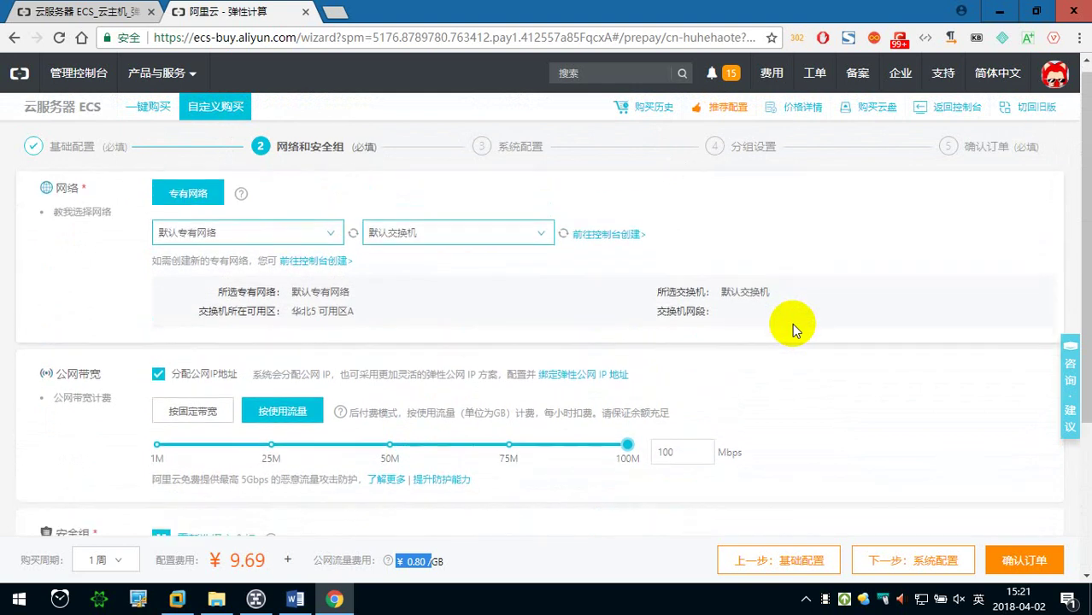
pyautogui.scroll(-2, 792, 323)
pyautogui.hotkey('ctrl', 'alt', 'a')
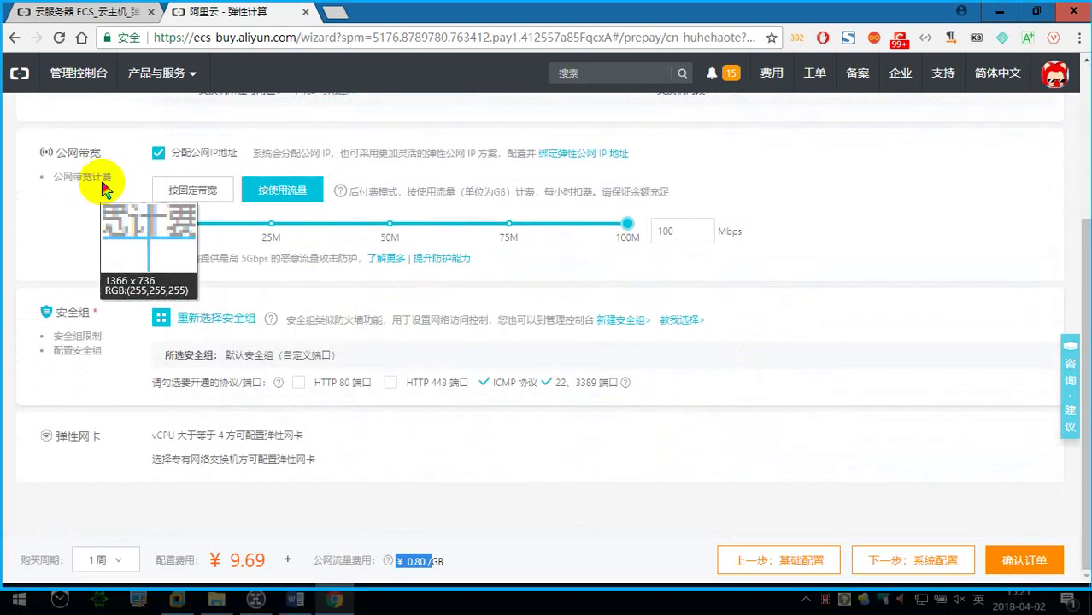
pyautogui.moveTo(35, 134)
pyautogui.mouseDown()
pyautogui.moveTo(675, 249)
pyautogui.moveTo(790, 282)
pyautogui.mouseUp()
pyautogui.click(509, 298)
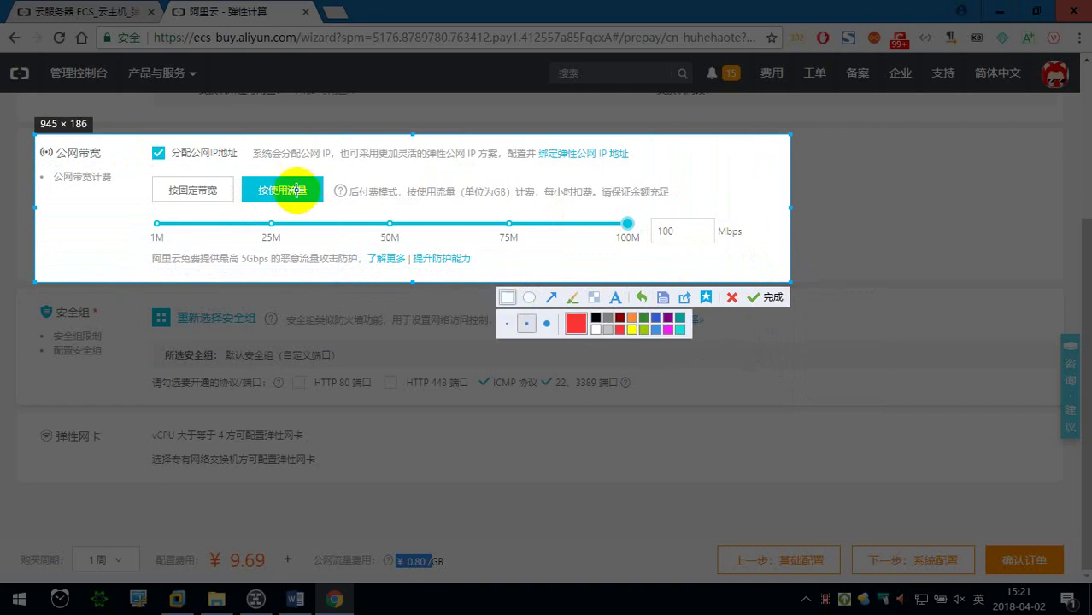
pyautogui.moveTo(236, 177); pyautogui.dragTo(331, 204)
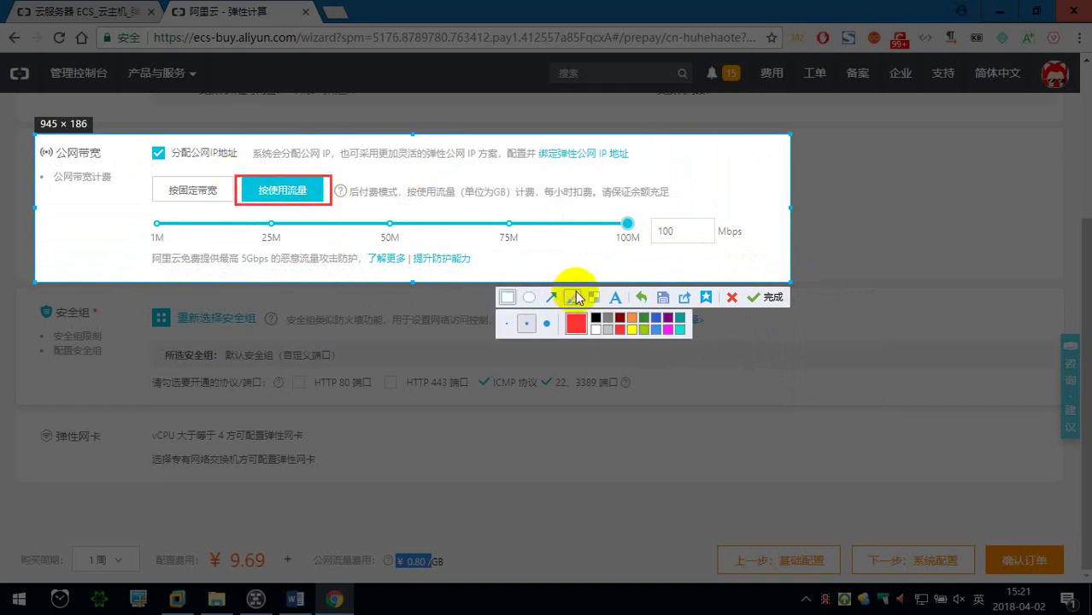
pyautogui.click(616, 297)
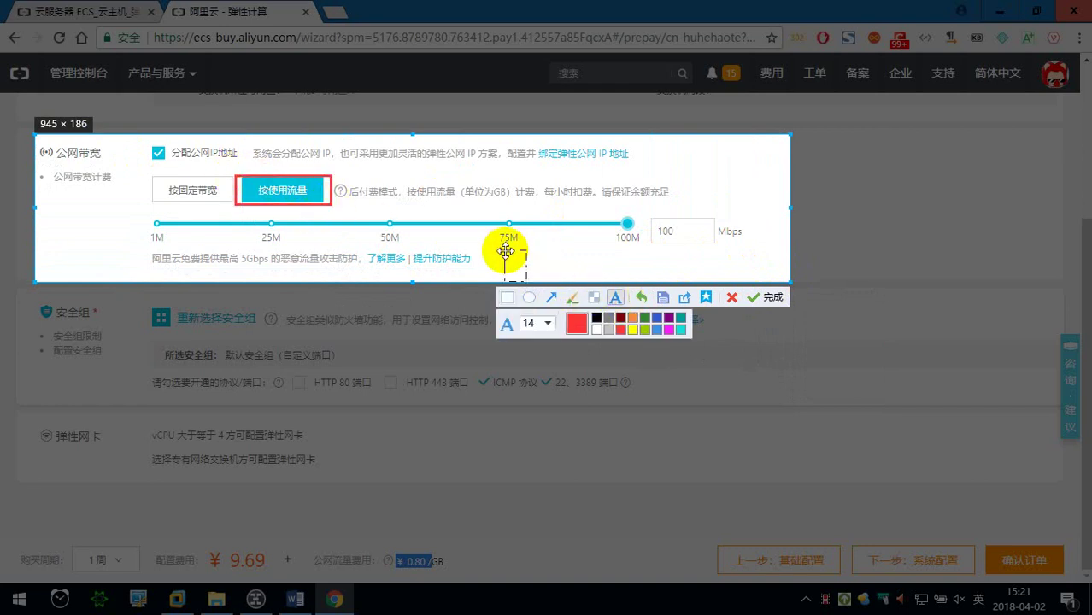
pyautogui.write('u')
pyautogui.write('如果')
pyautogui.write('流量不大')
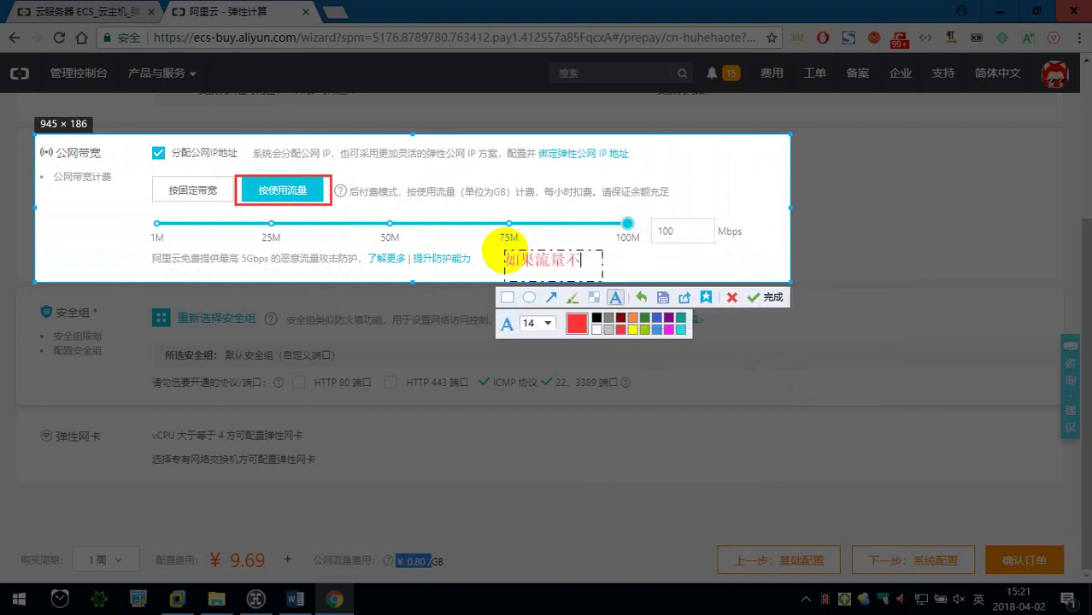
pyautogui.write('，建议')
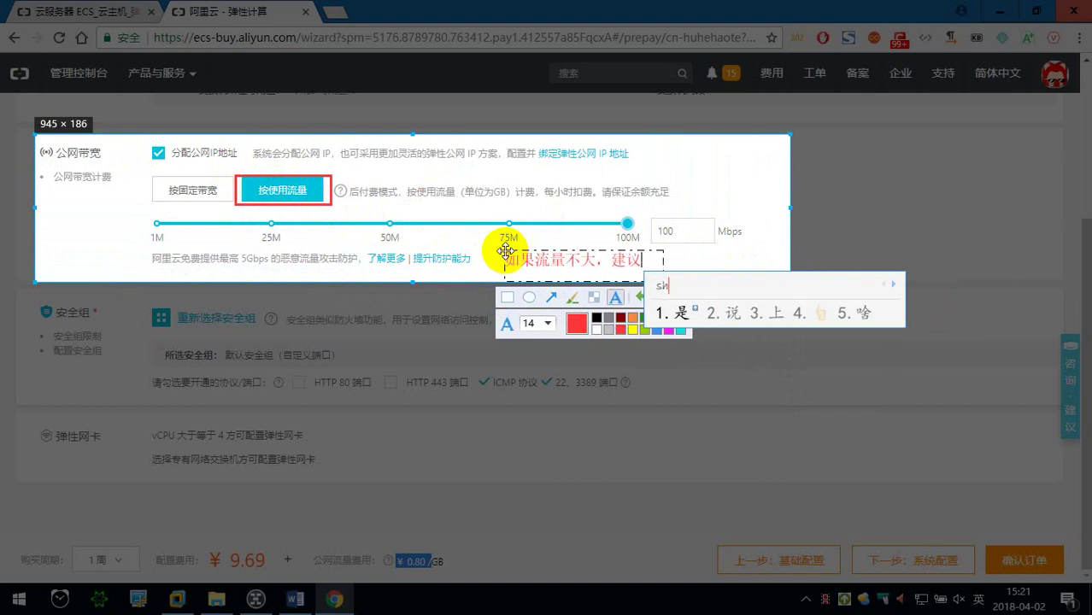
pyautogui.write('使用')
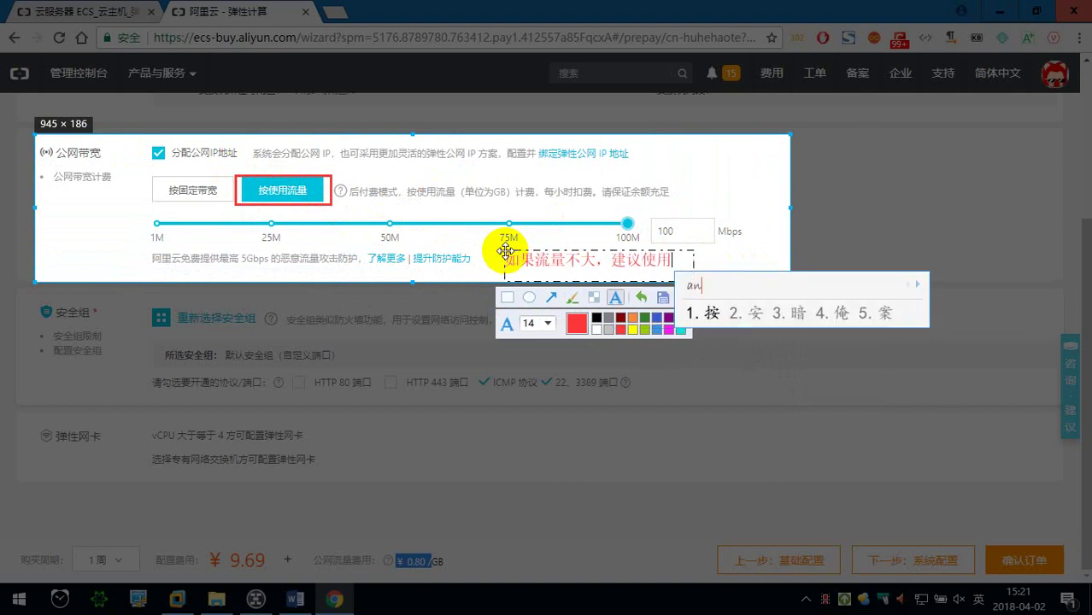
pyautogui.write('按liu流量')
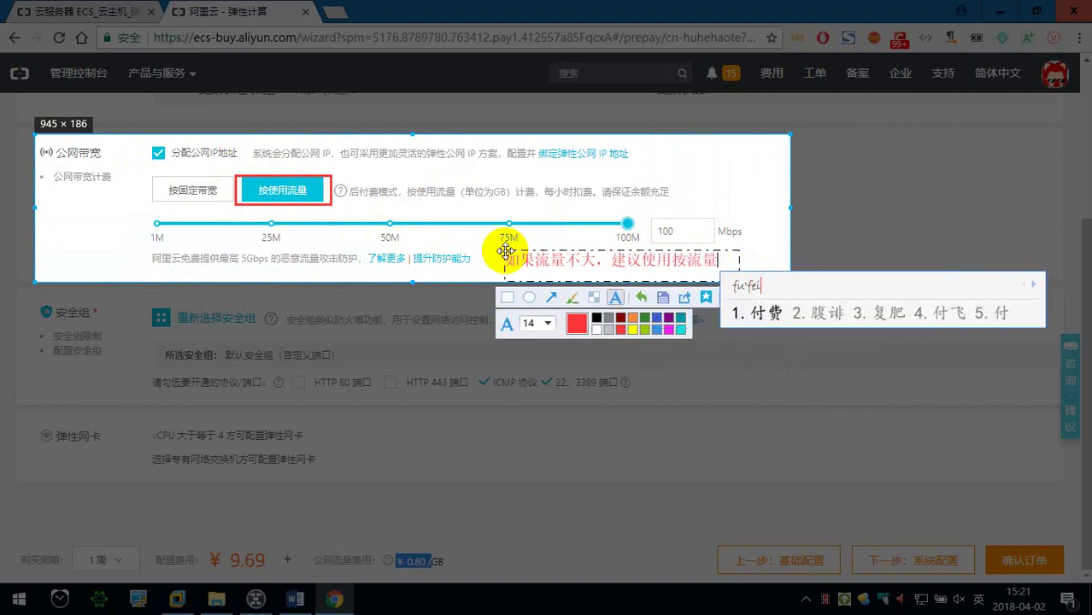
pyautogui.write('付费')
pyautogui.click(553, 297)
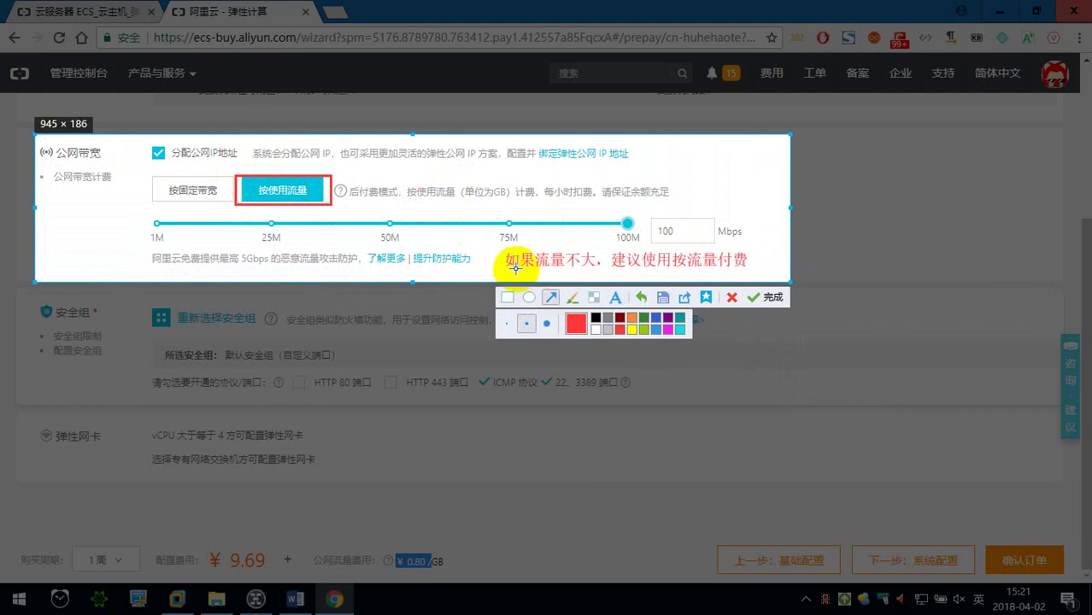
pyautogui.moveTo(505, 260); pyautogui.dragTo(335, 209)
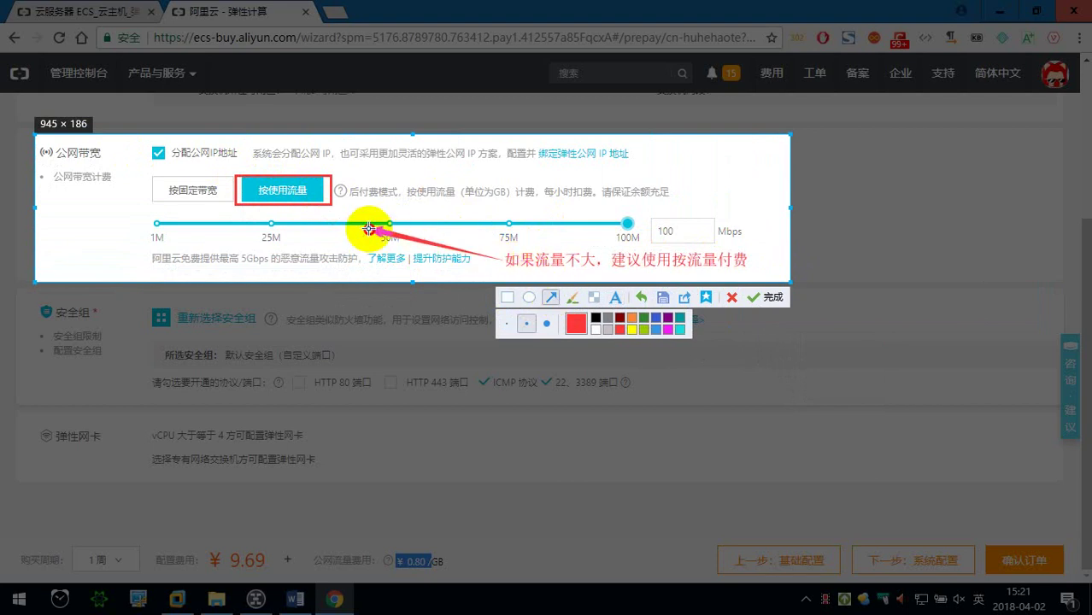
pyautogui.click(764, 298)
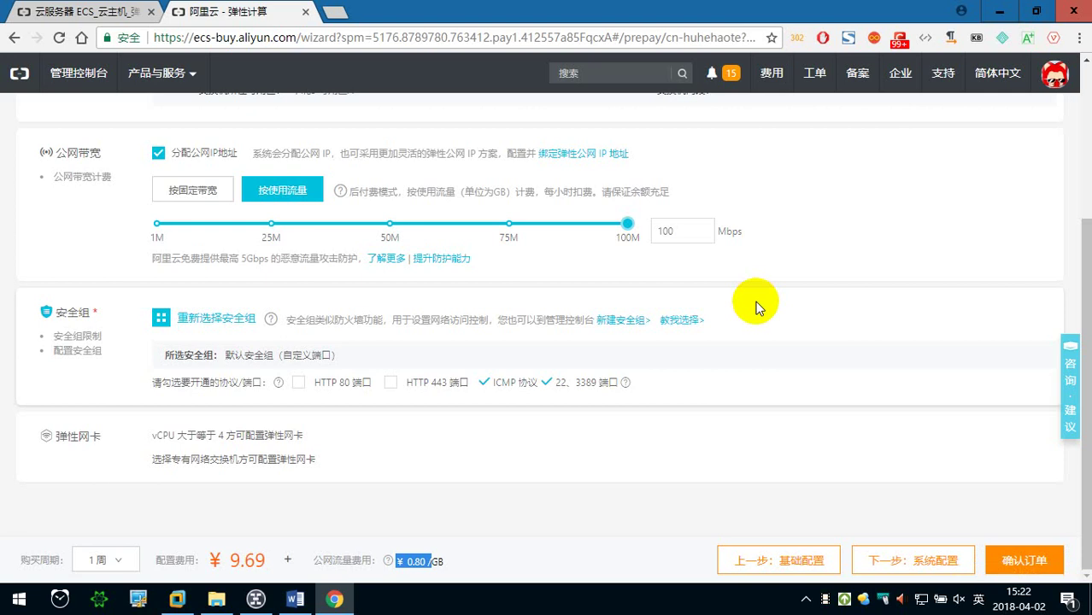
# Step: Paste the annotated pay-by-traffic bandwidth screenshot into the Word notes, then return to the ECS order page
pyautogui.click(295, 599)
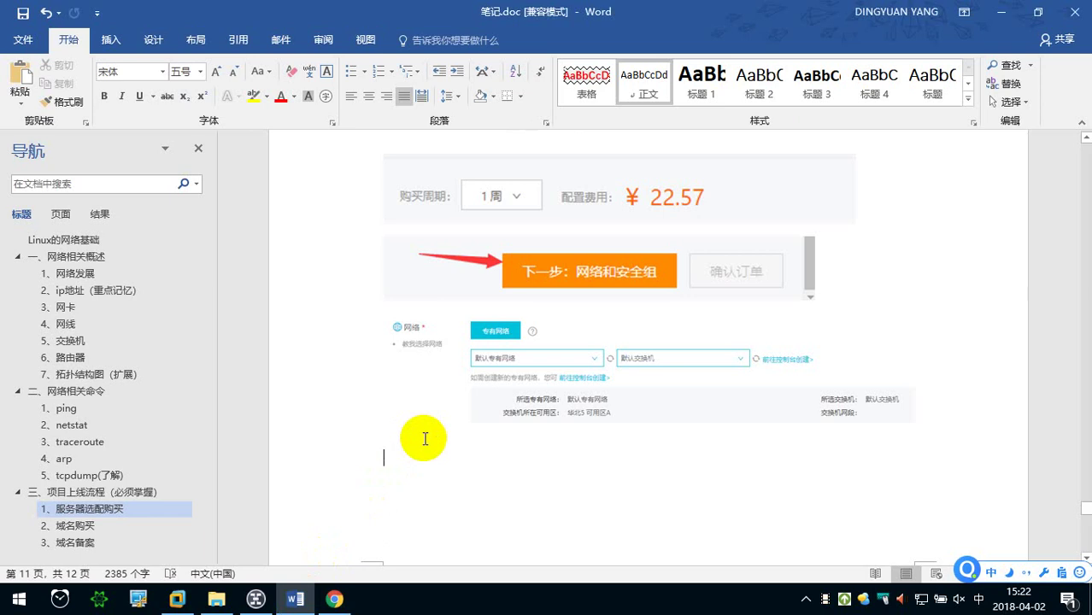
pyautogui.hotkey('ctrl', 'v')
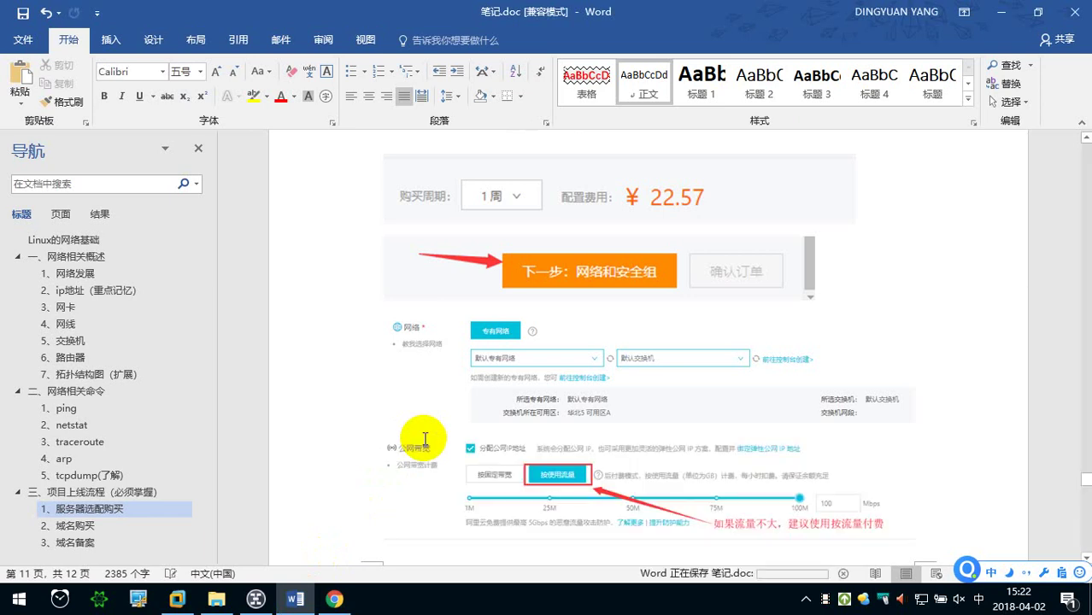
pyautogui.click(335, 599)
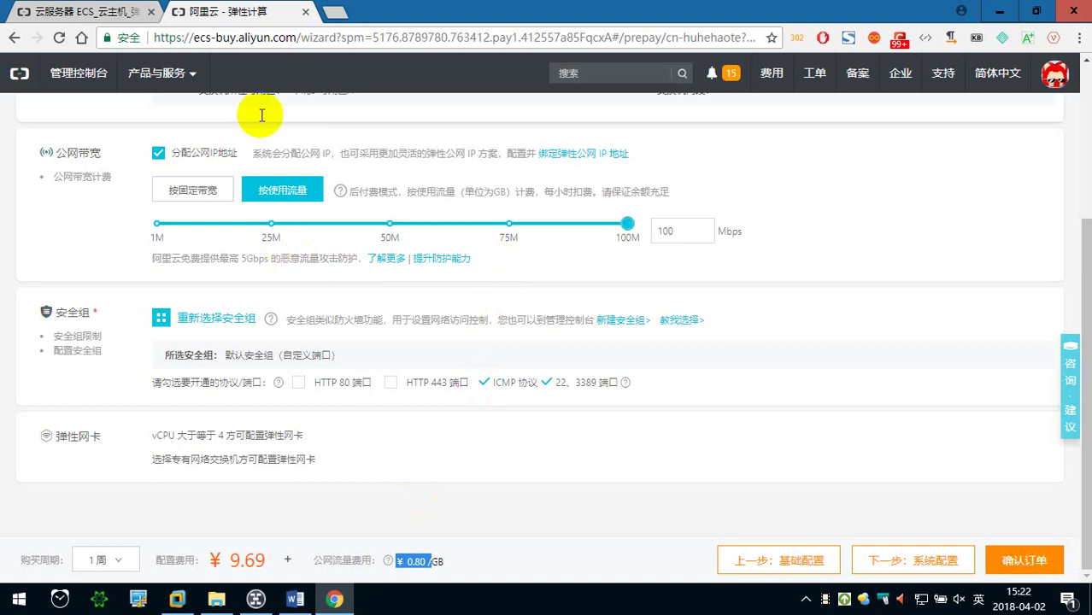
pyautogui.click(108, 11)
pyautogui.click(331, 13)
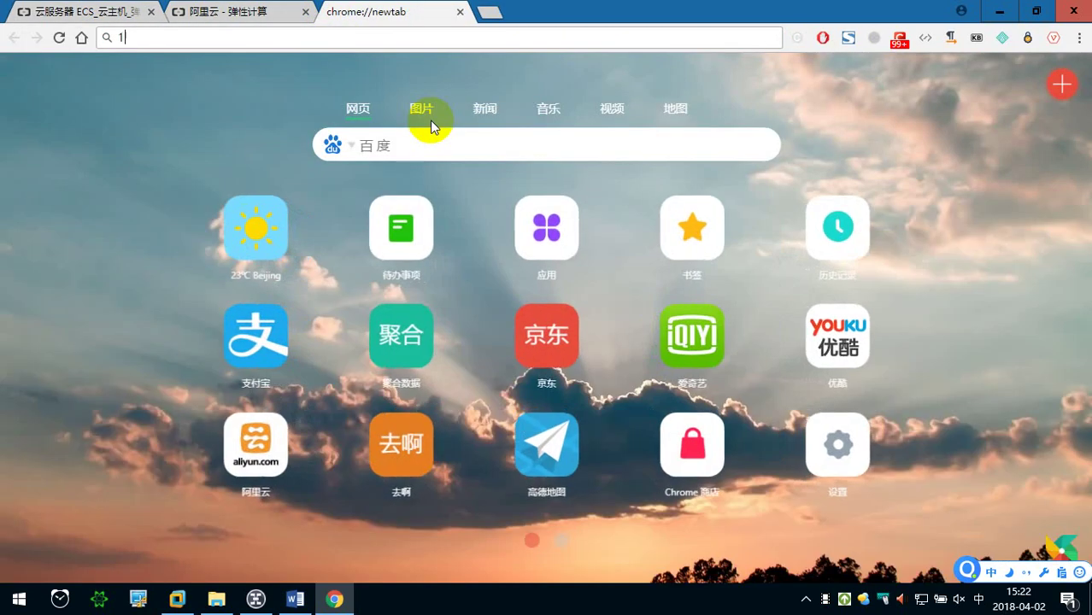
pyautogui.write('1024/8')
pyautogui.press('Return')
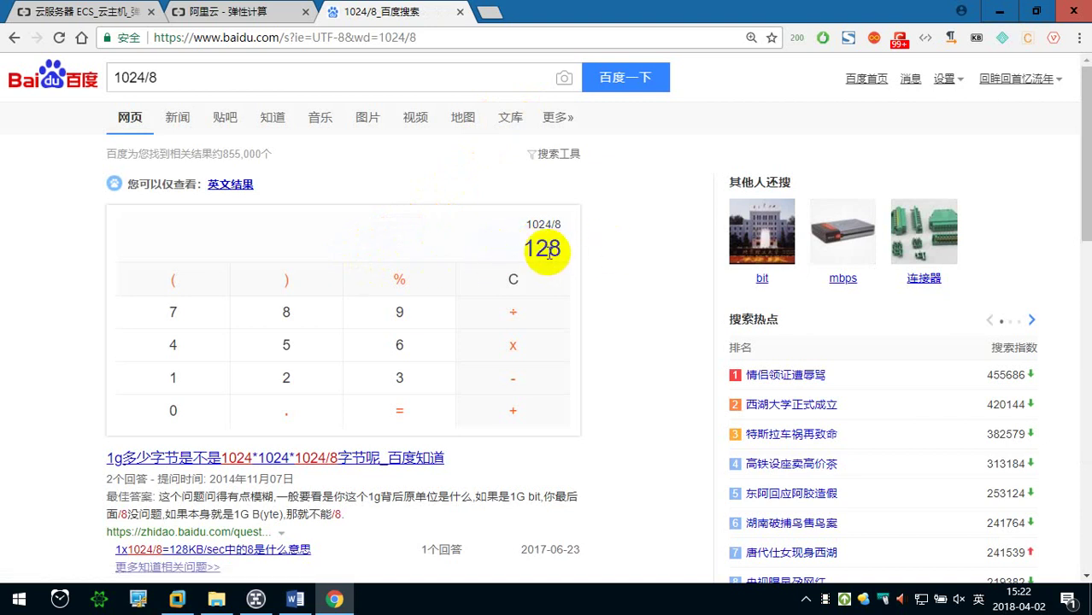
pyautogui.click(460, 12)
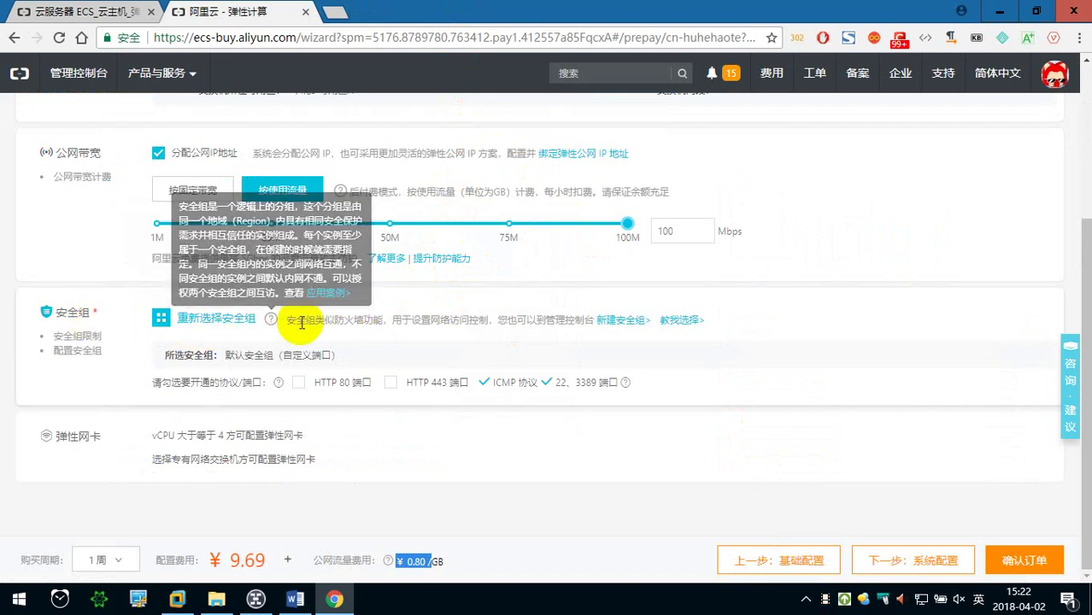
# Step: Search the empty security-group picker by 安全组ID and 安全组名称, close it, and open 新建安全组
pyautogui.moveTo(296, 322); pyautogui.dragTo(503, 331)
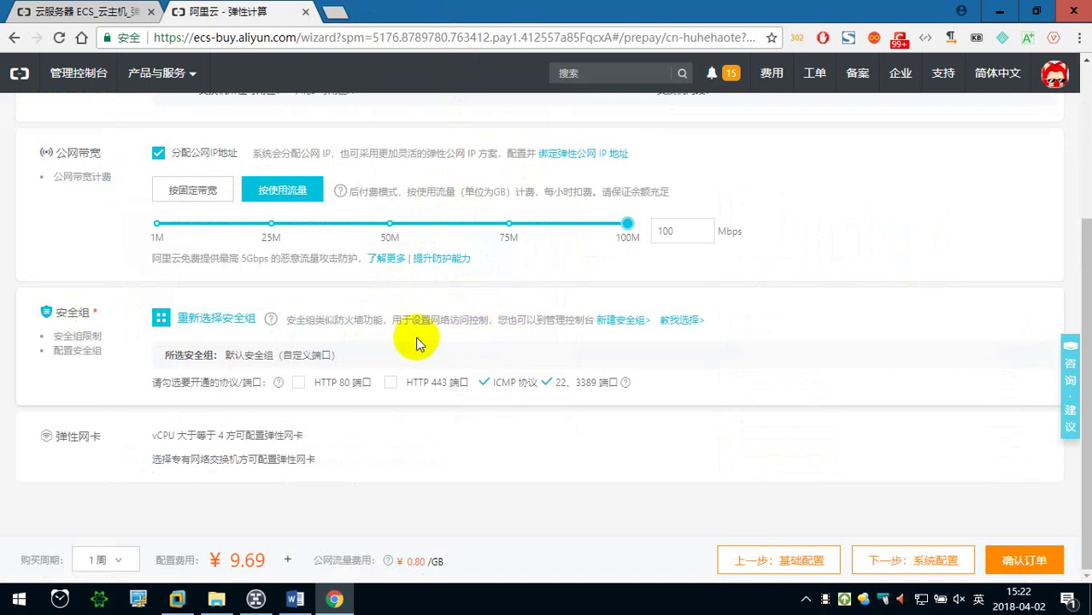
pyautogui.click(220, 318)
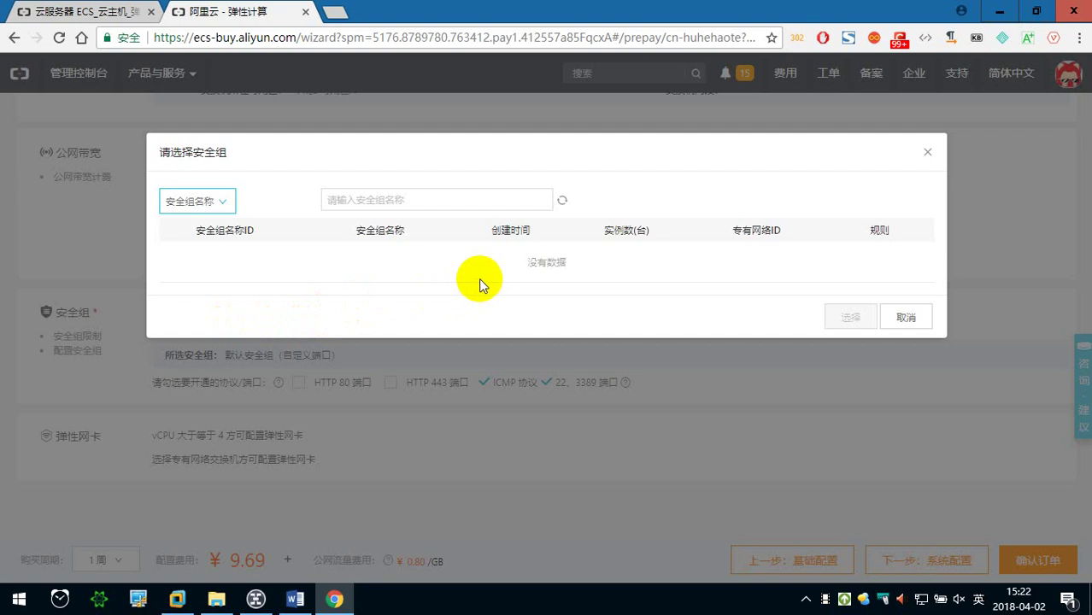
pyautogui.click(221, 205)
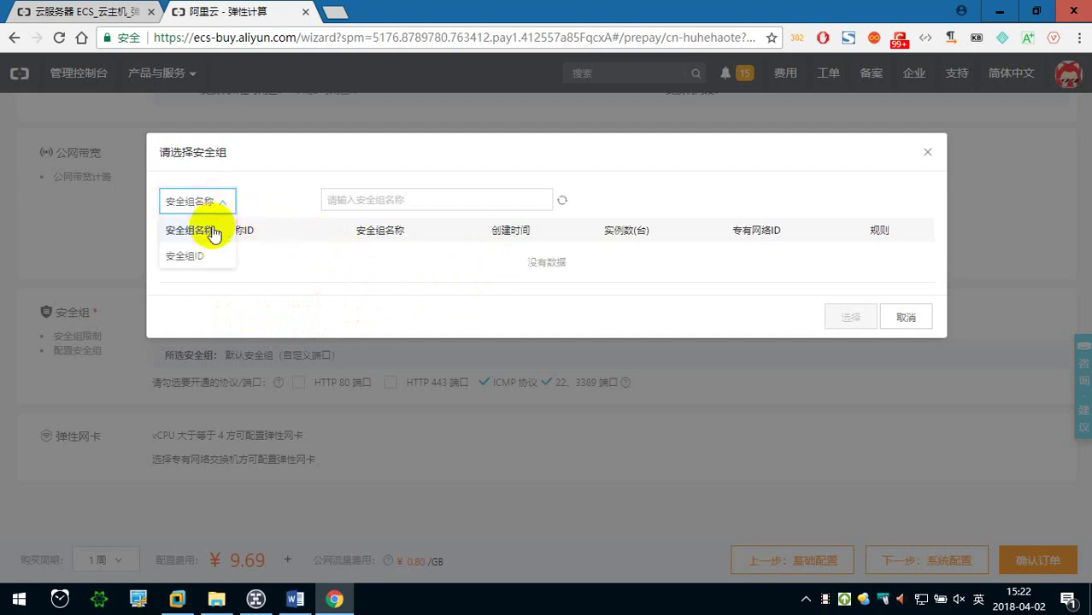
pyautogui.click(198, 257)
pyautogui.click(194, 203)
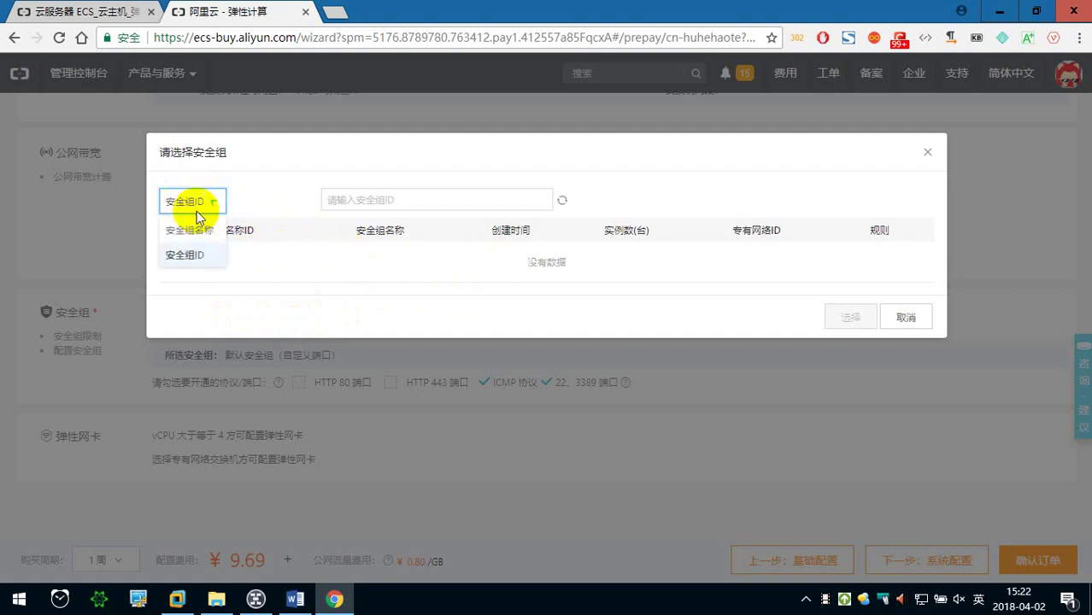
pyautogui.click(209, 229)
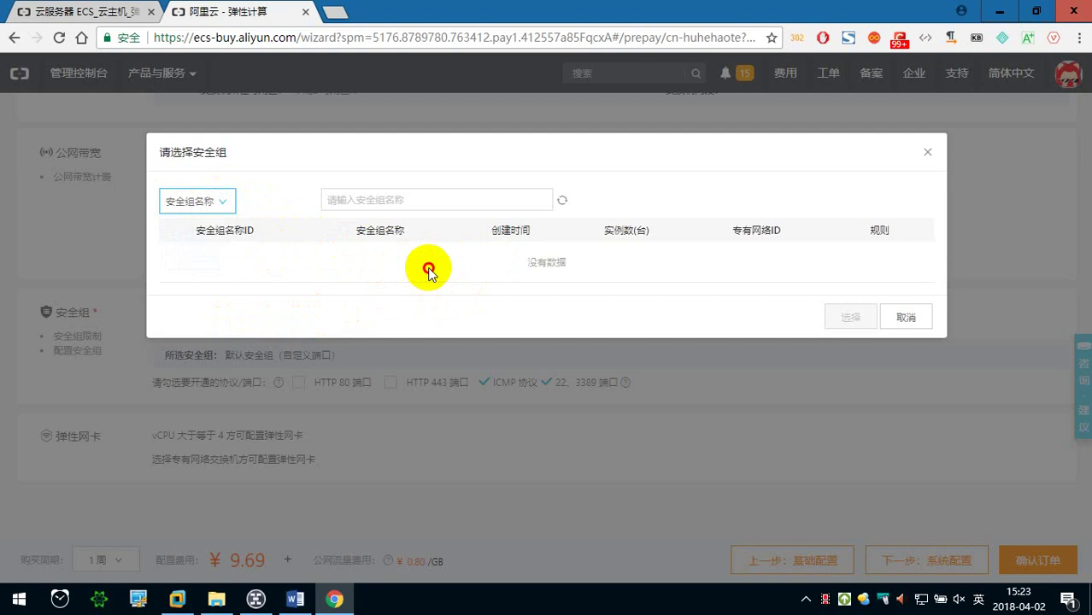
pyautogui.click(928, 153)
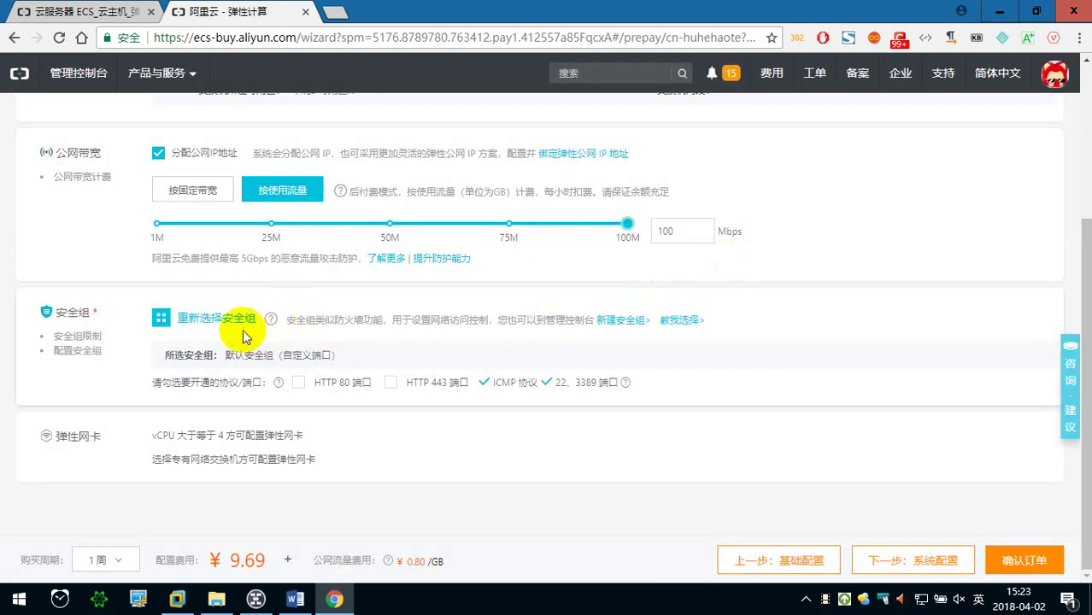
pyautogui.click(622, 321)
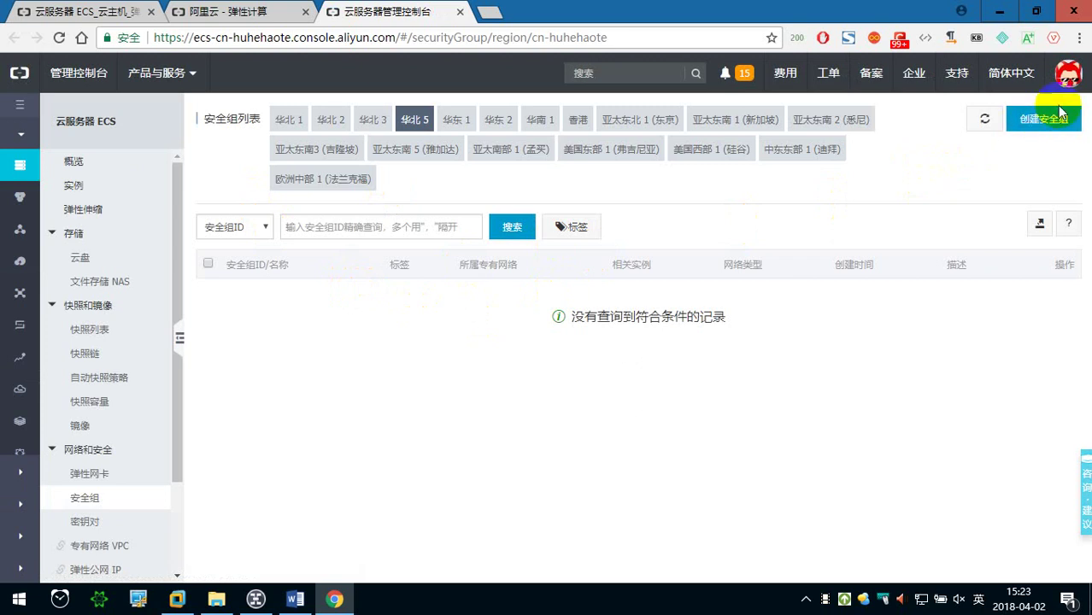
# Step: Start a new security group and name it 华北
pyautogui.click(1056, 124)
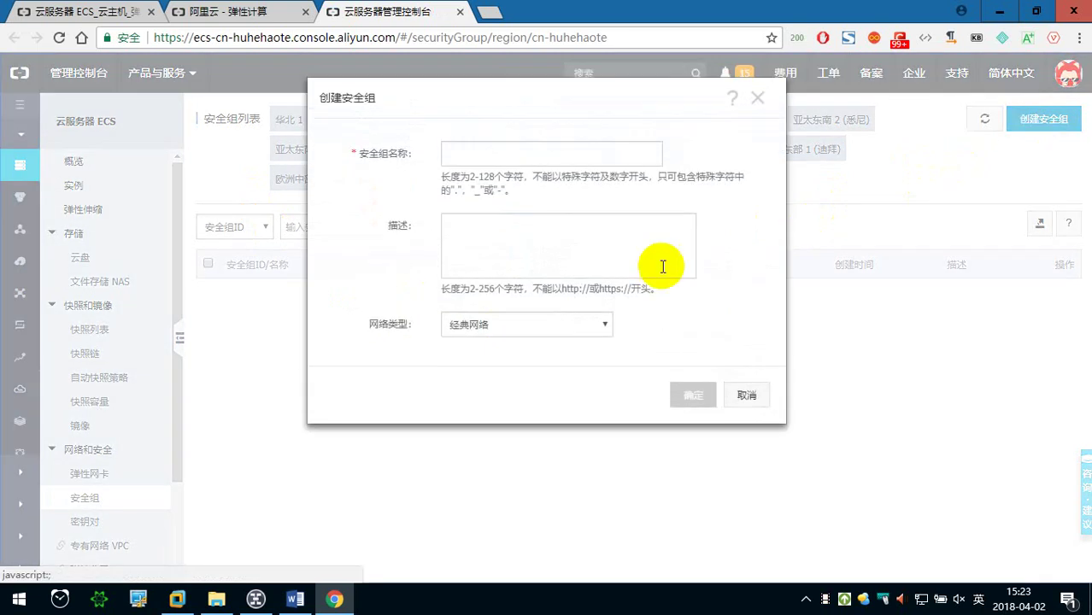
pyautogui.click(472, 157)
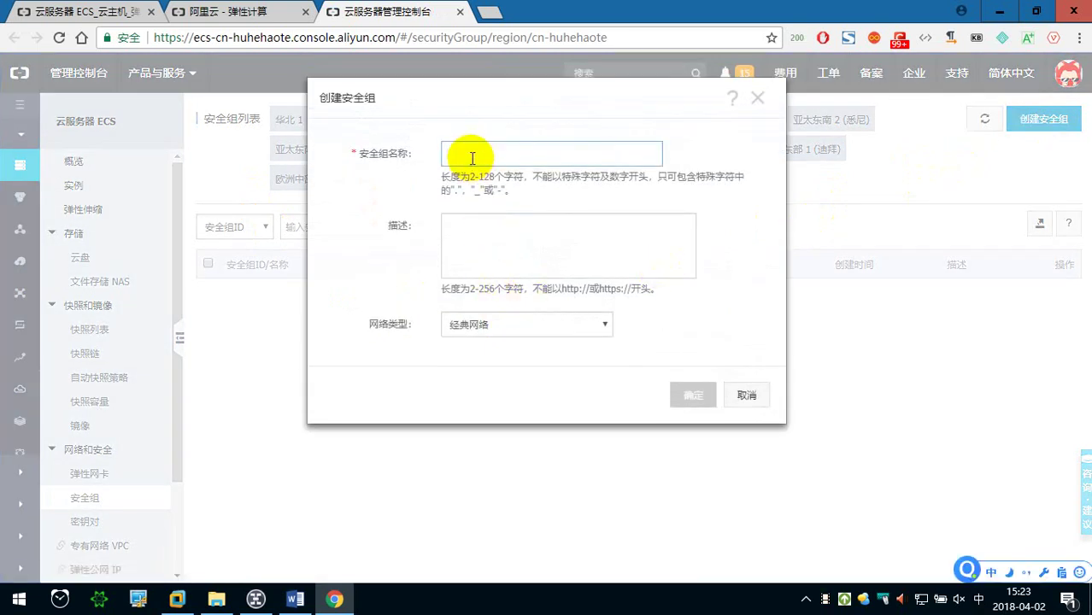
pyautogui.write('huab2')
pyautogui.press('BackSpace')
pyautogui.press('BackSpace')
pyautogui.write('huabei')
pyautogui.press('space')
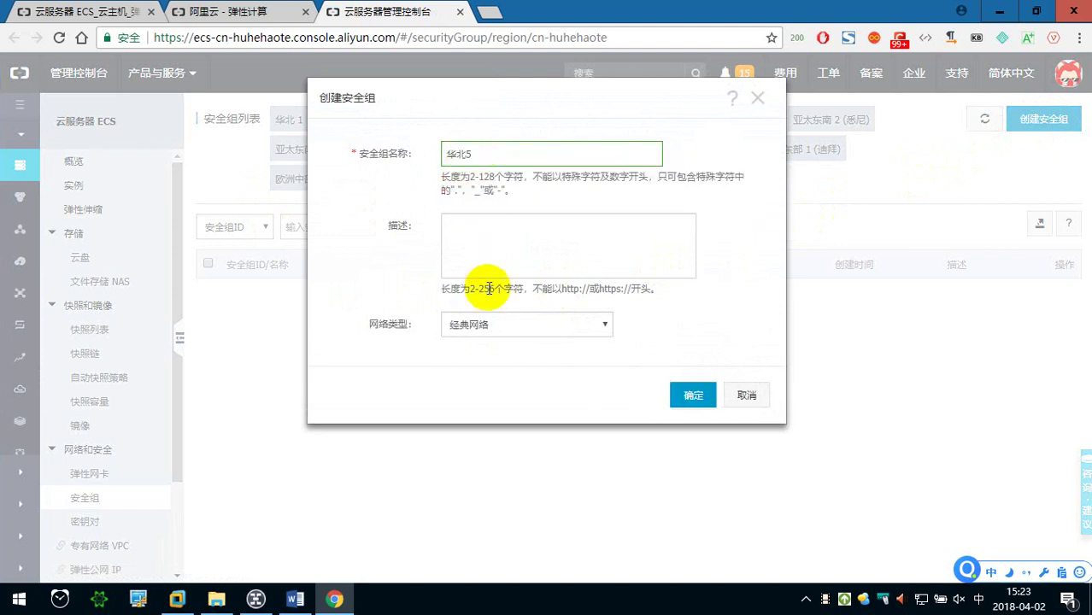
# Step: Set network type to 专有网络, find the VPC list empty, and abandon creating a VPC
pyautogui.click(506, 323)
pyautogui.click(521, 357)
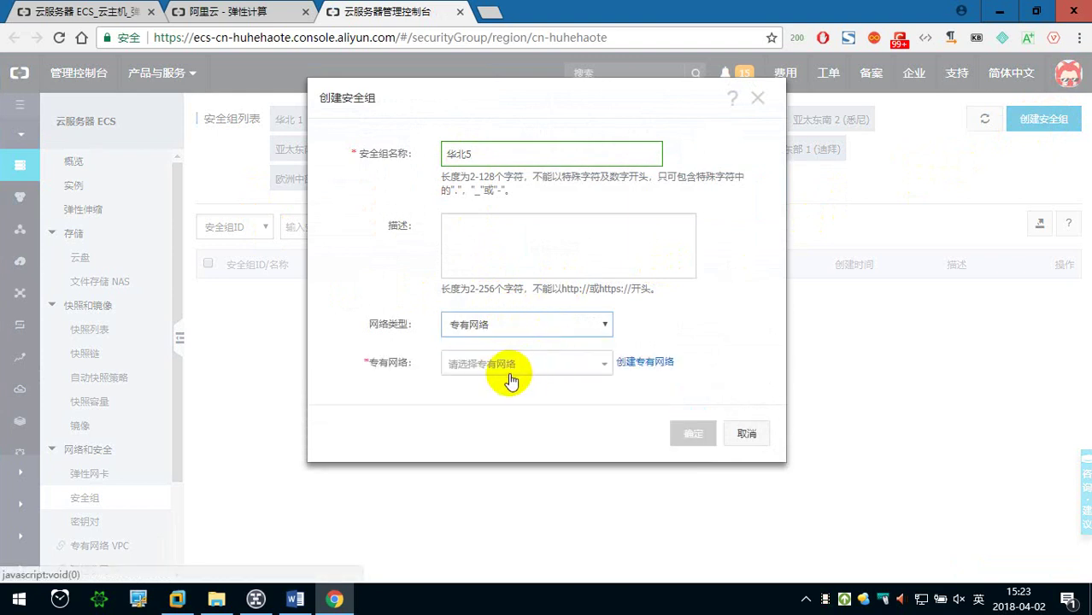
pyautogui.click(260, 9)
pyautogui.scroll(3, 290, 239)
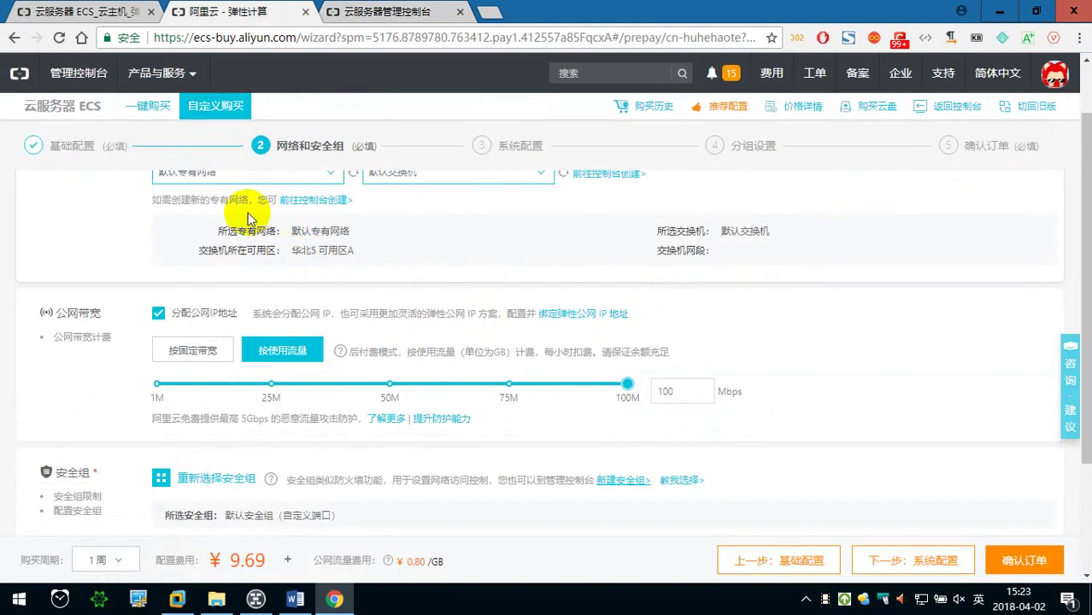
pyautogui.click(376, 11)
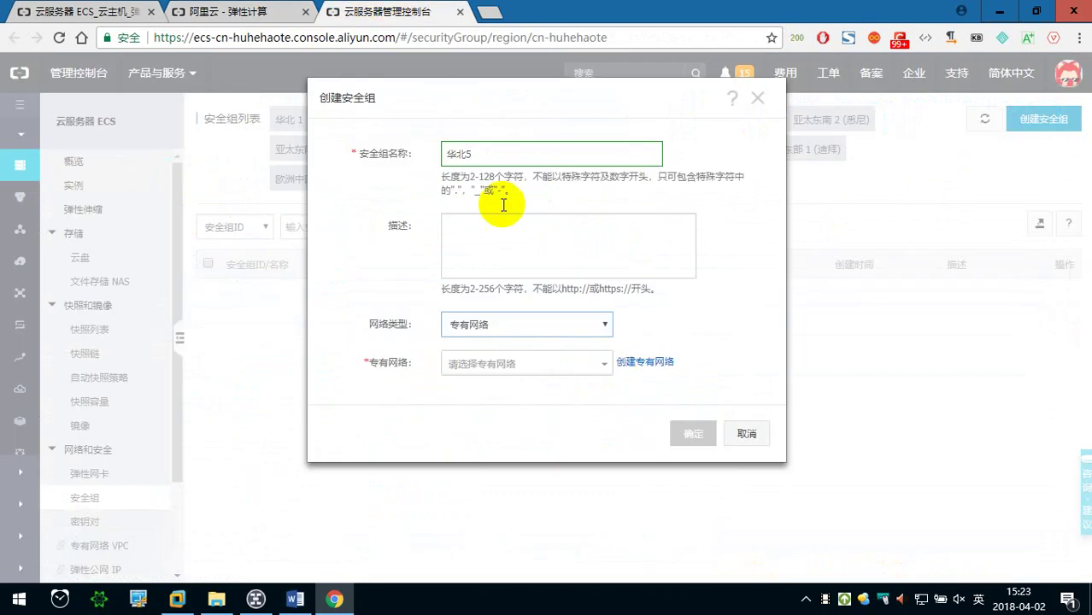
pyautogui.click(530, 366)
pyautogui.click(494, 416)
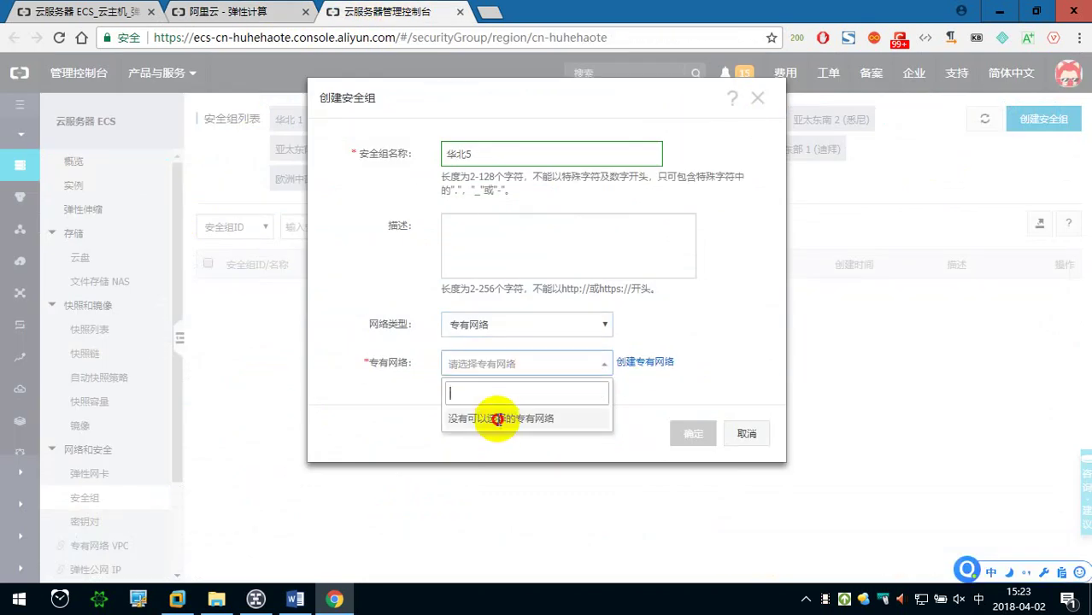
pyautogui.click(683, 409)
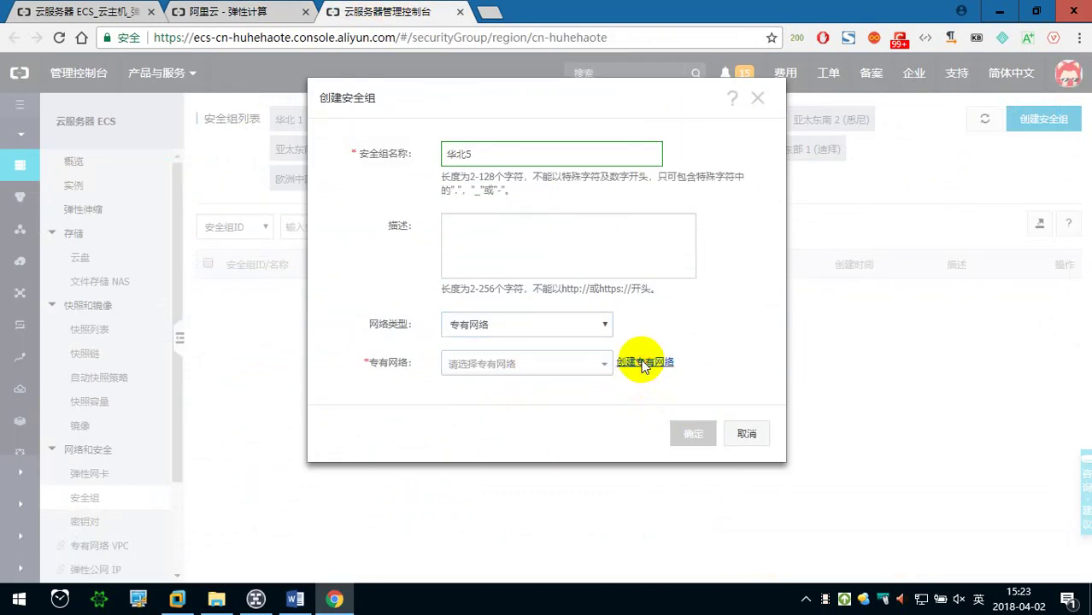
pyautogui.click(640, 362)
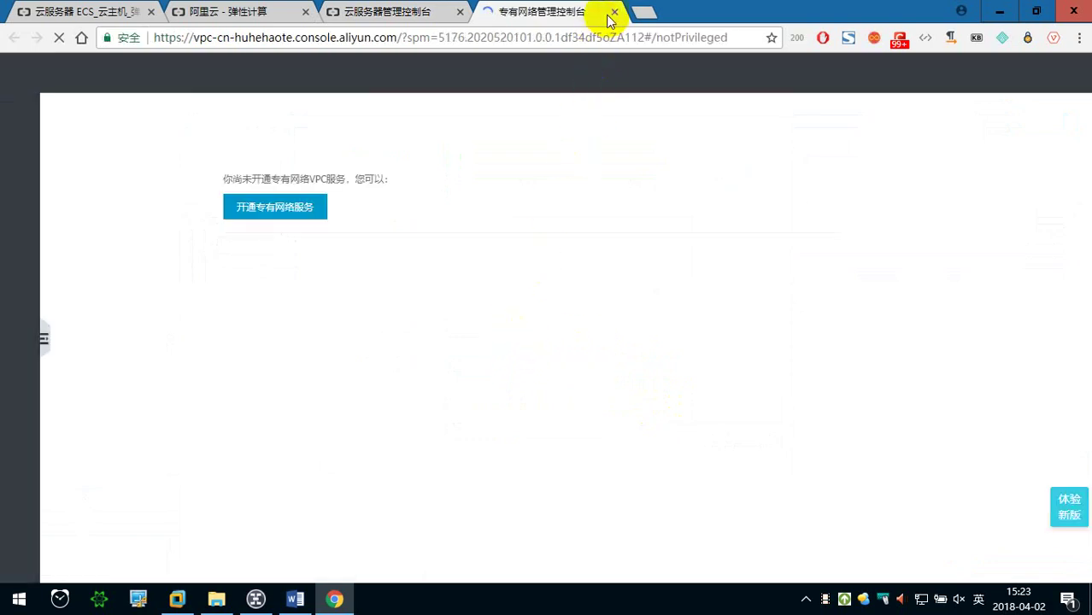
pyautogui.click(615, 11)
# Step: Switch to 经典网络 and submit, then dismiss the 'VPC ID不存在' error
pyautogui.click(512, 322)
pyautogui.click(500, 342)
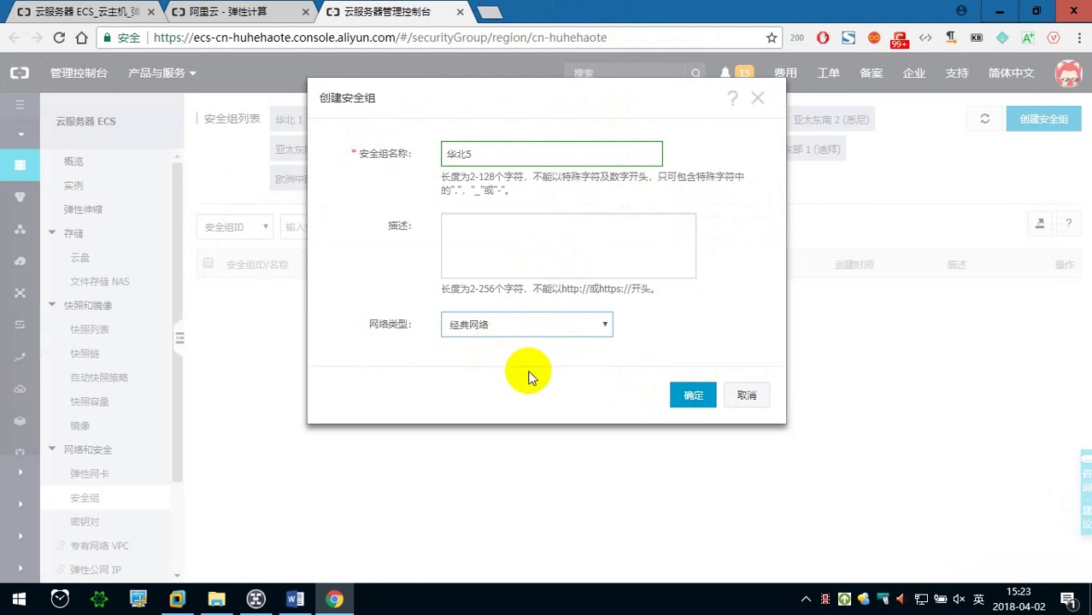
pyautogui.click(693, 396)
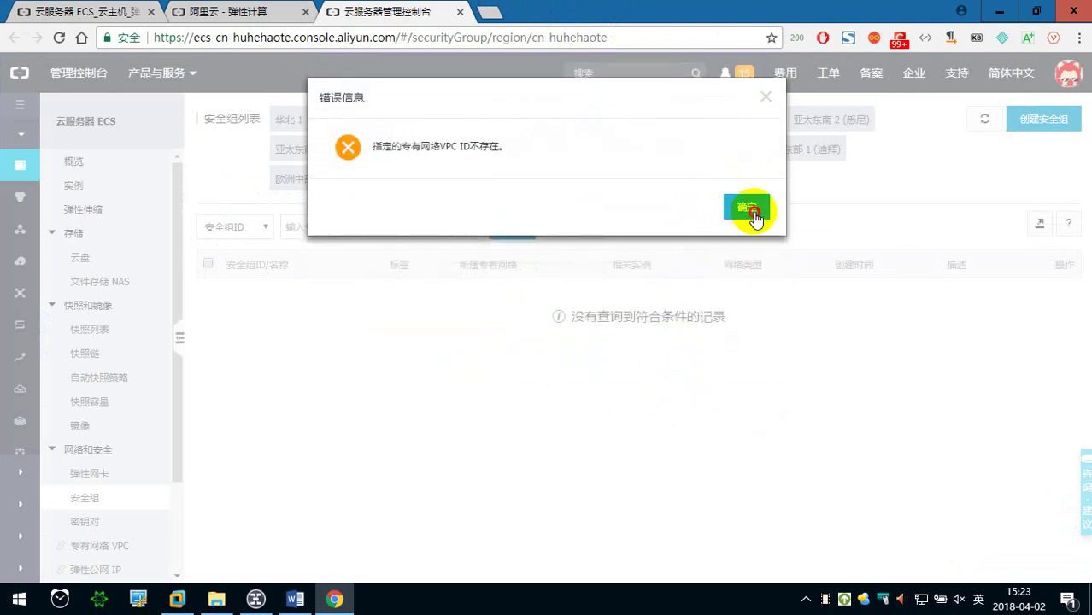
pyautogui.click(740, 209)
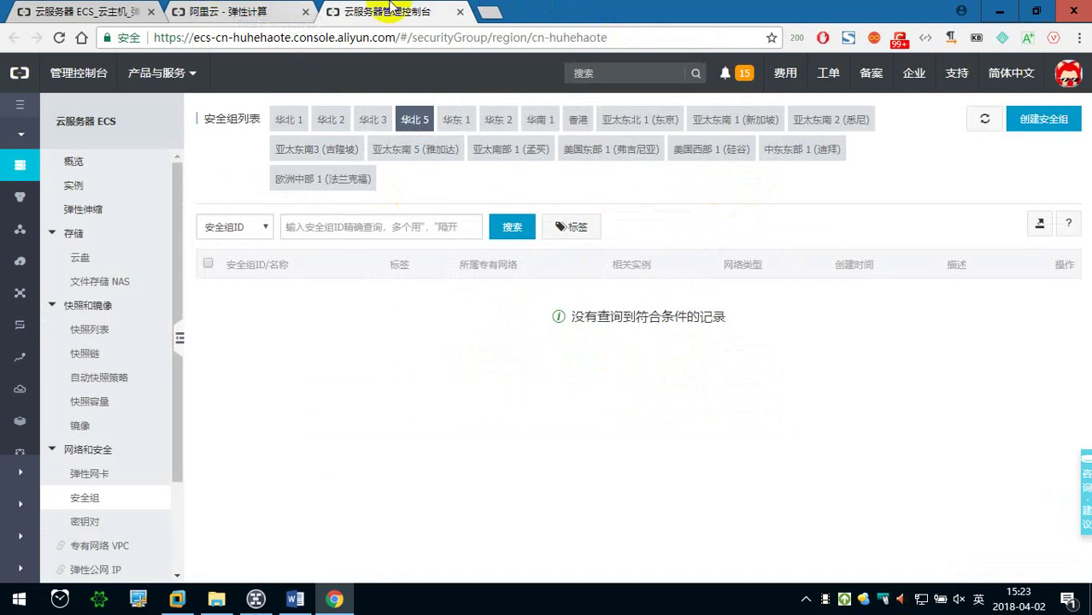
# Step: Reset the security-group network type to VPC and enable the VPC service in a new tab
pyautogui.click(1043, 119)
pyautogui.click(589, 326)
pyautogui.click(505, 355)
pyautogui.click(646, 362)
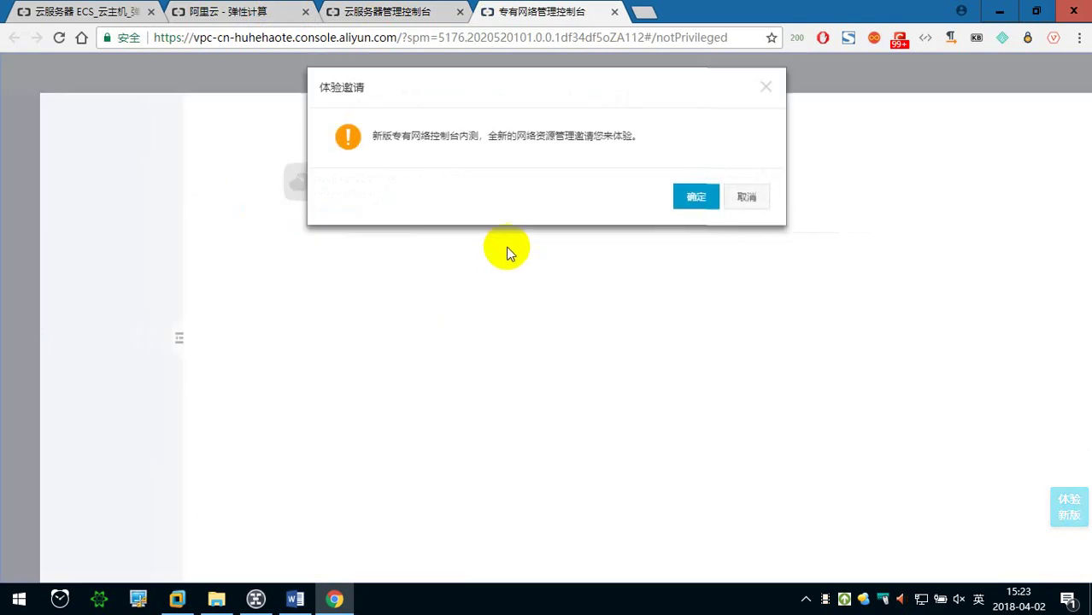
pyautogui.click(692, 210)
pyautogui.click(399, 212)
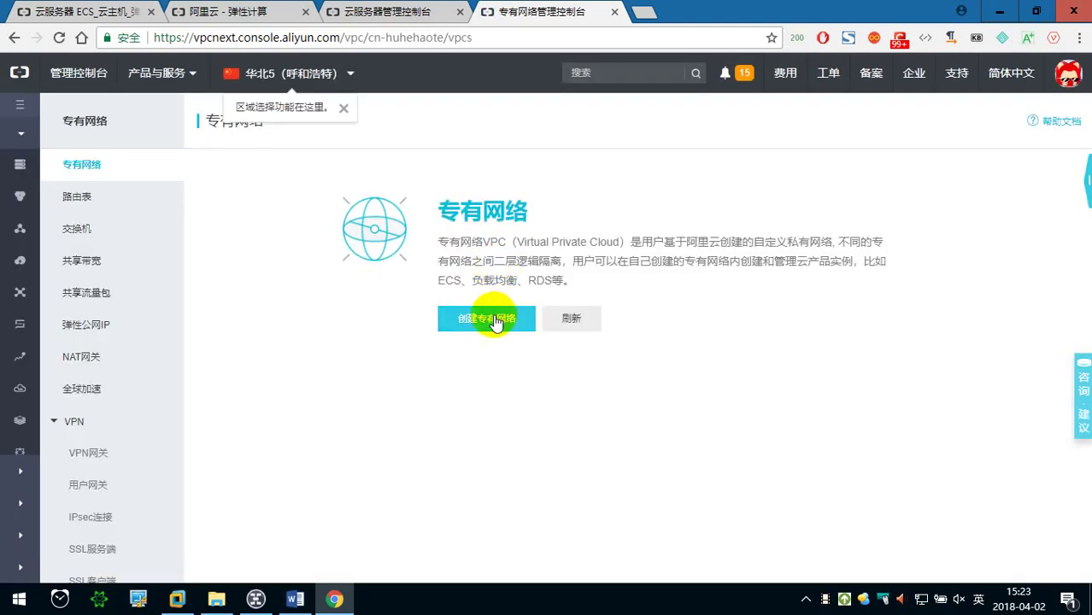
# Step: Create a VPC named 华北5 with the 192.168.0.0/16 address range
pyautogui.click(478, 324)
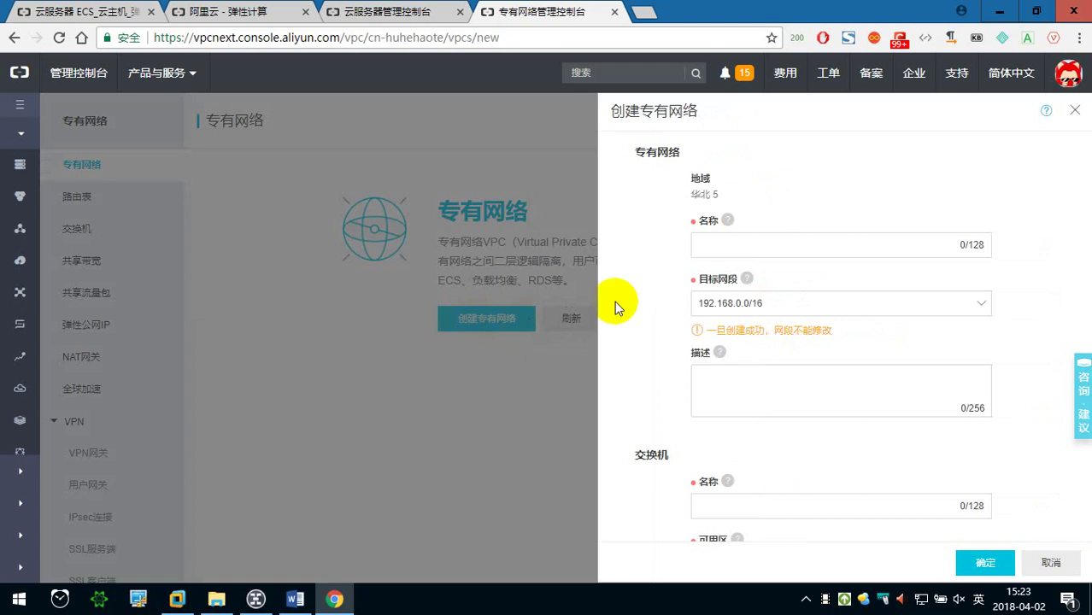
pyautogui.click(777, 249)
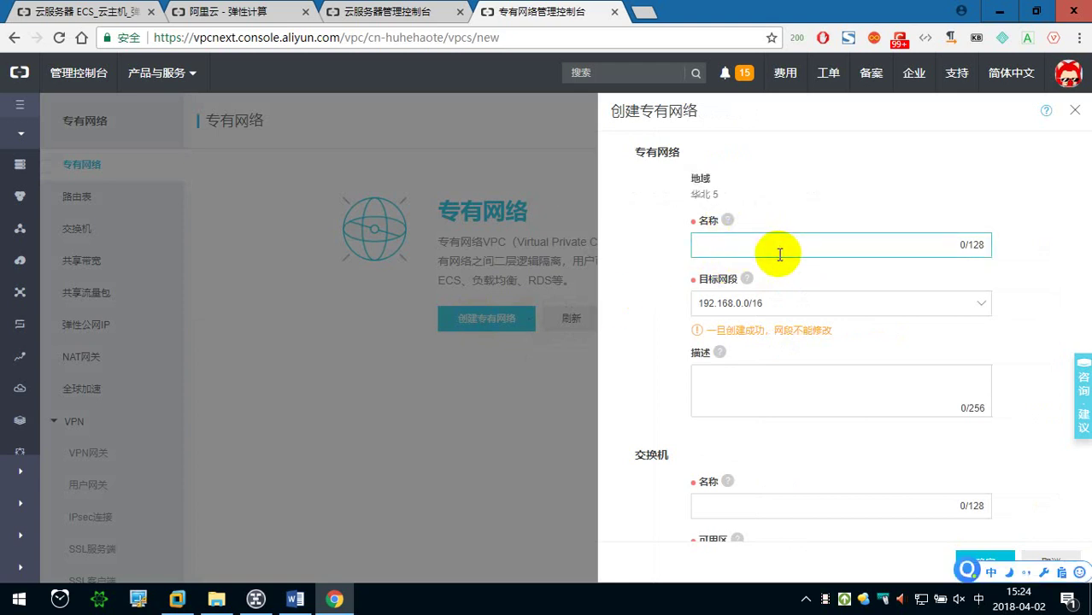
pyautogui.write('华北5')
pyautogui.click(826, 306)
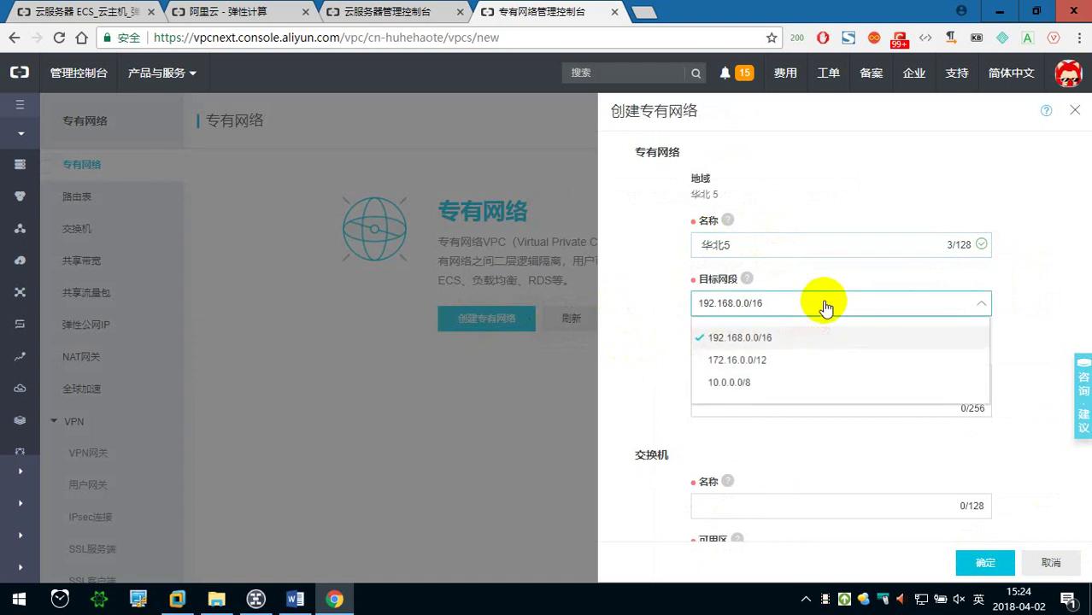
pyautogui.click(751, 339)
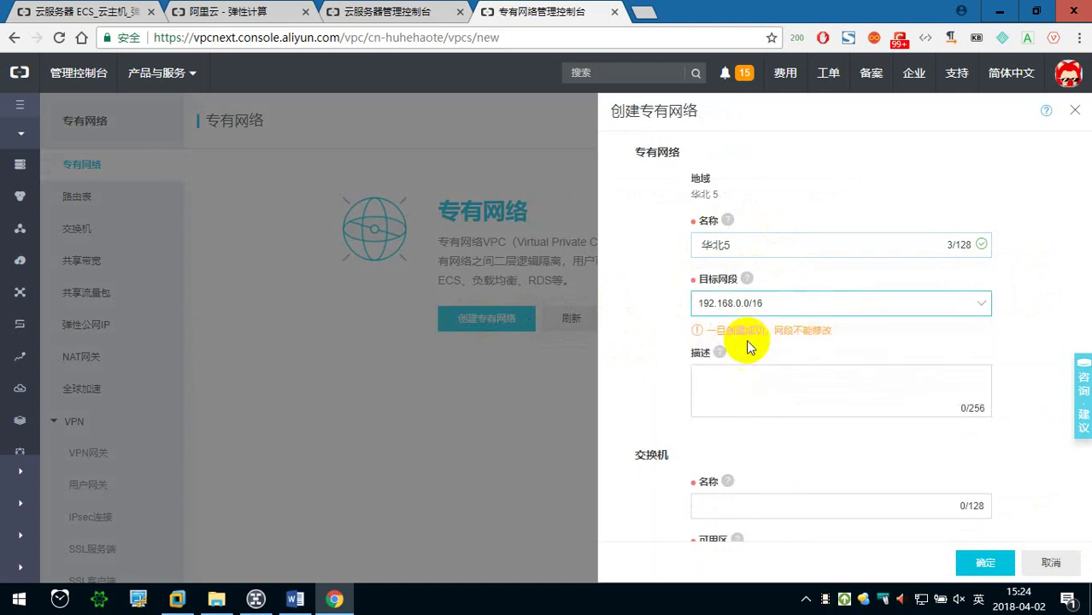
pyautogui.click(728, 387)
pyautogui.scroll(-2, 728, 387)
# Step: Add vSwitch sw in 华北5 可用区A and finish creating the VPC
pyautogui.click(793, 341)
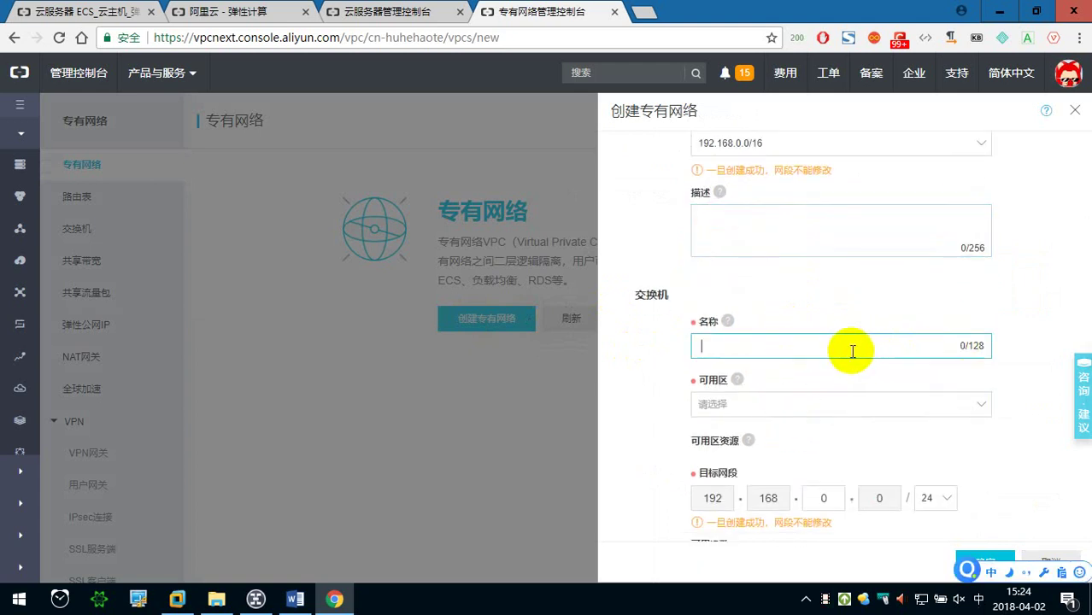
pyautogui.scroll(-1, 793, 340)
pyautogui.click(755, 326)
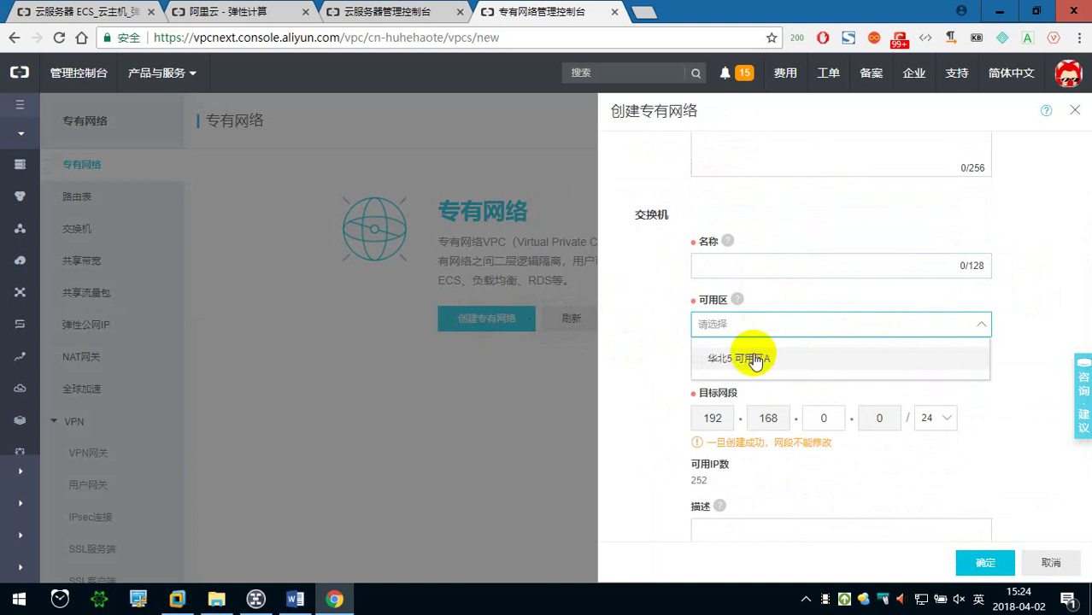
pyautogui.click(761, 269)
pyautogui.write('sw')
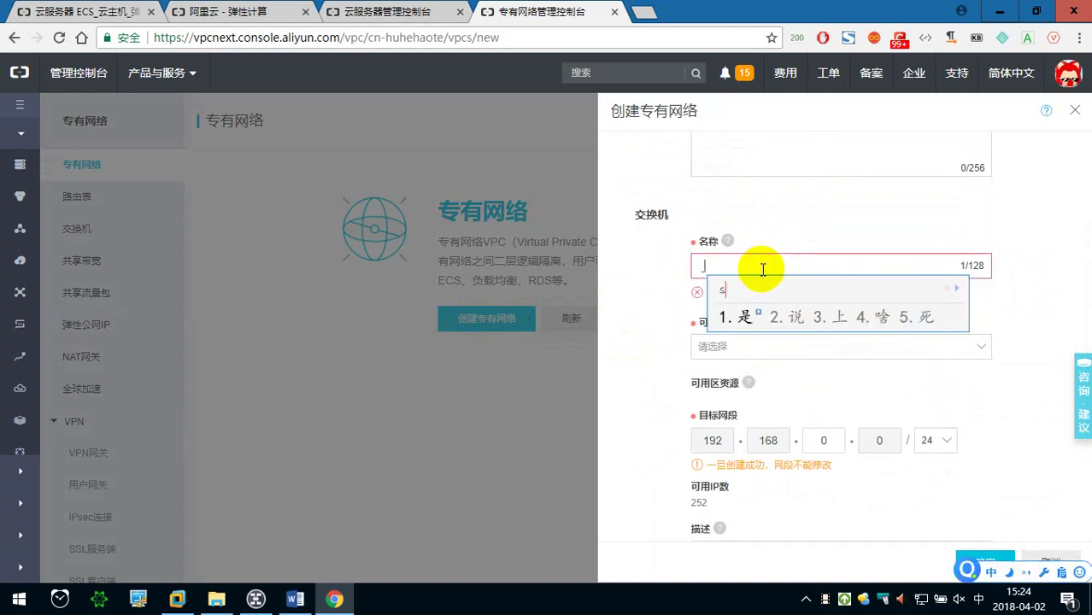
pyautogui.click(763, 324)
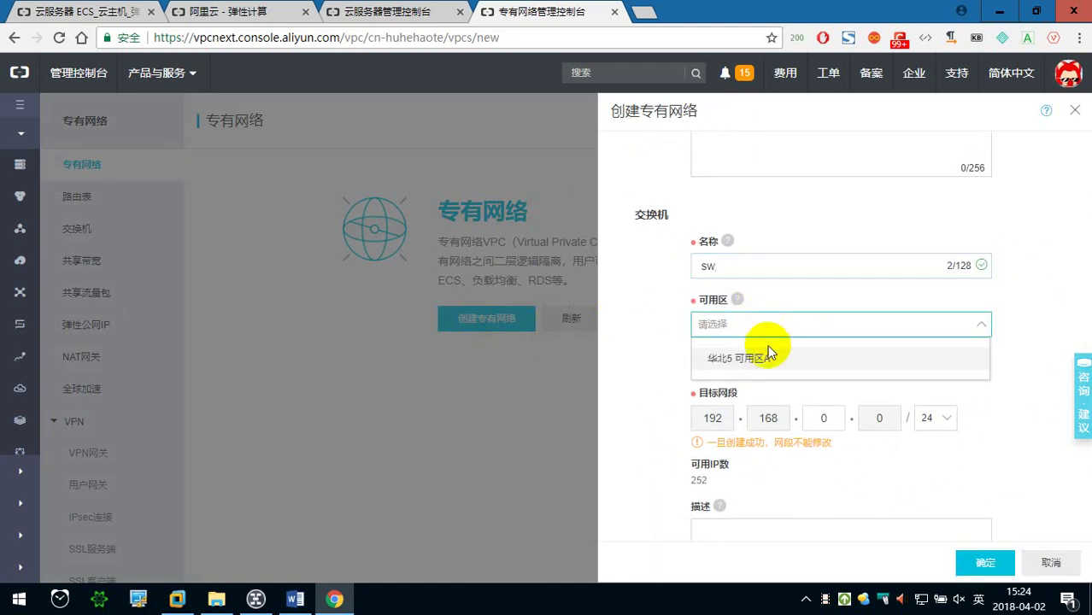
pyautogui.click(765, 354)
pyautogui.scroll(-1, 749, 408)
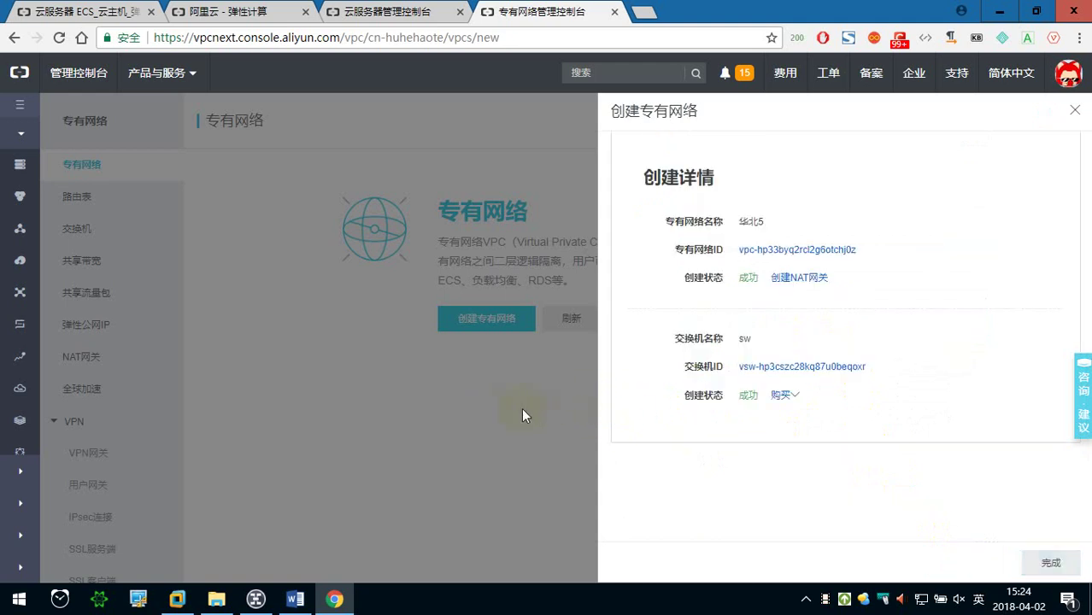
pyautogui.click(1035, 558)
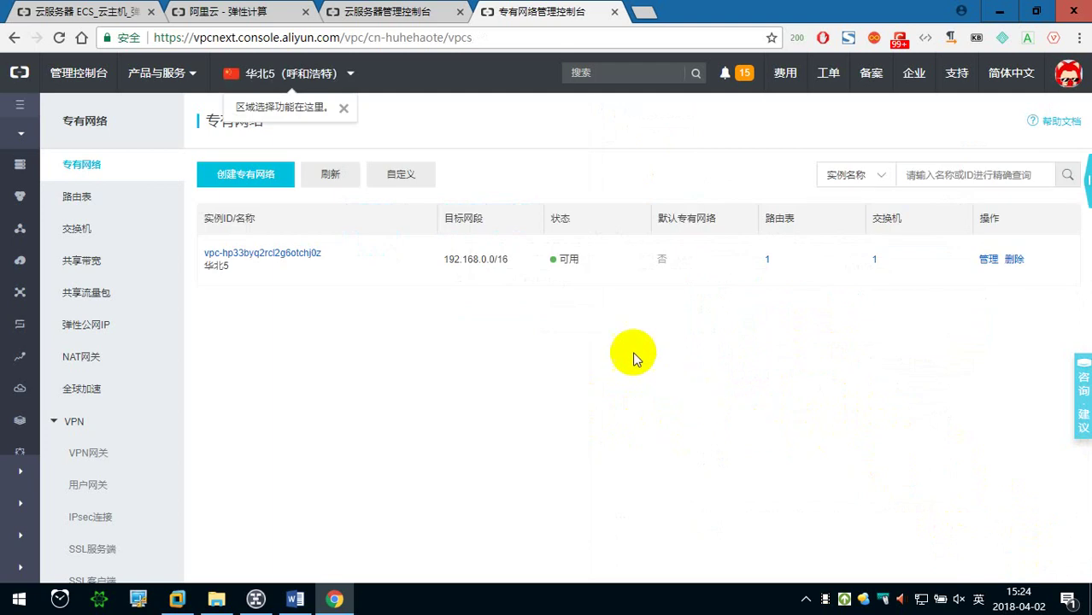
# Step: Create security group 华北5 on the newly created VPC
pyautogui.click(390, 11)
pyautogui.click(571, 361)
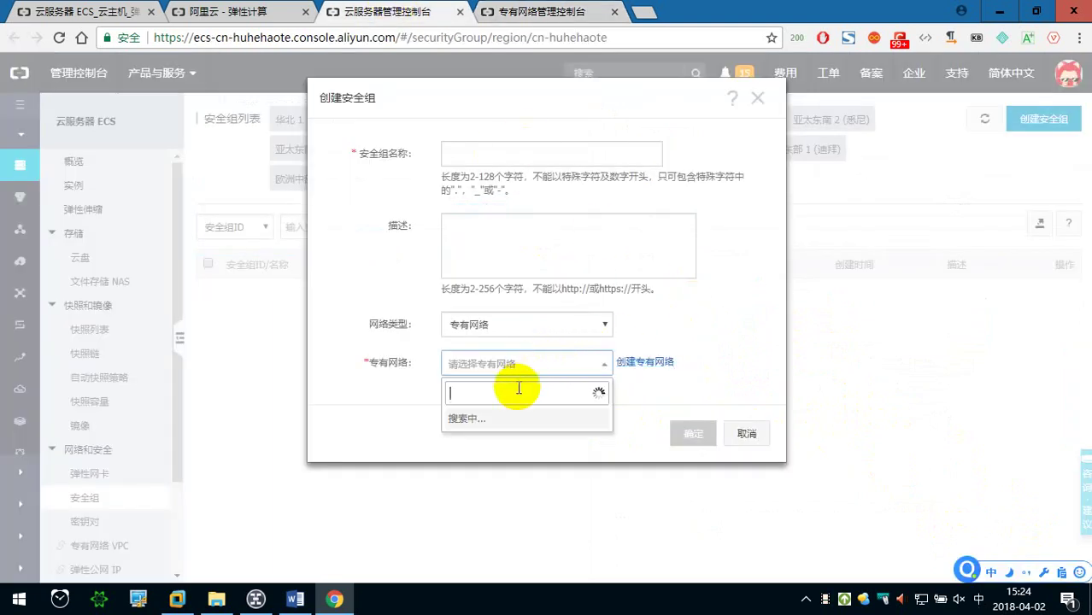
pyautogui.click(494, 418)
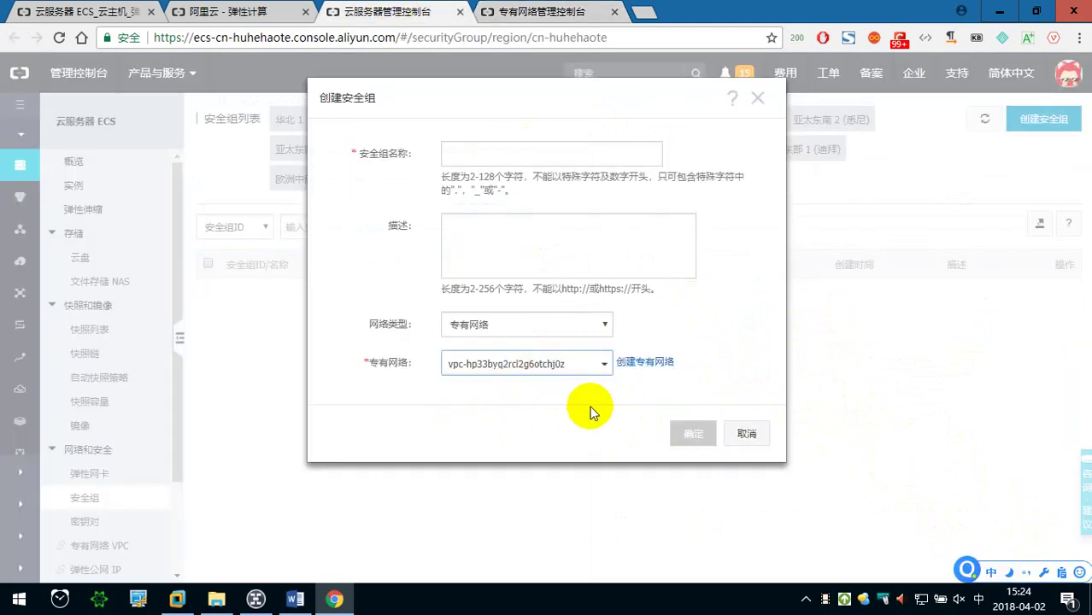
pyautogui.click(532, 155)
pyautogui.write('华北5')
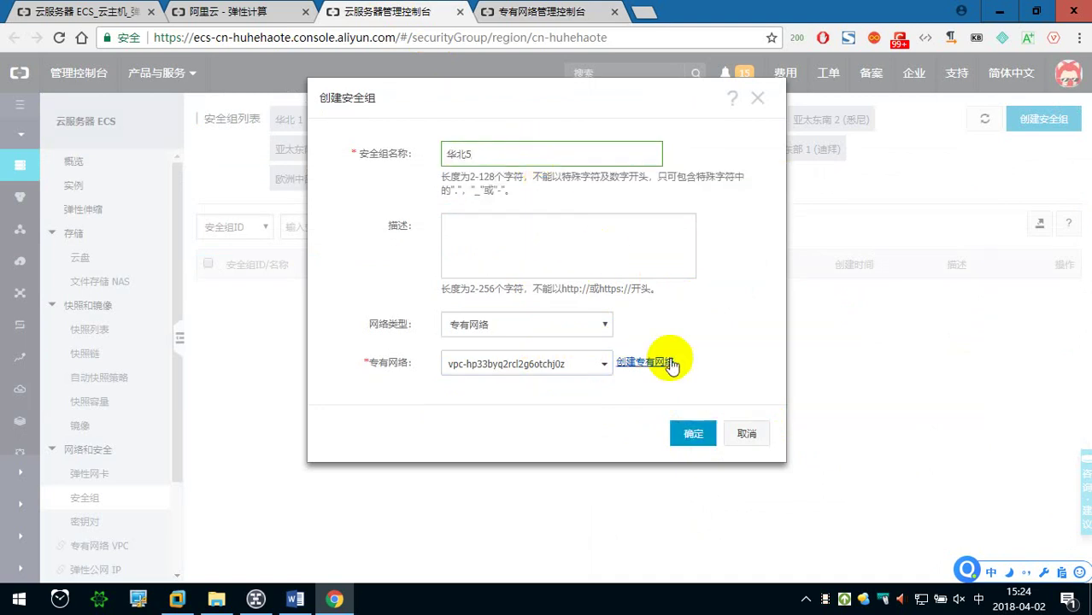
pyautogui.click(689, 438)
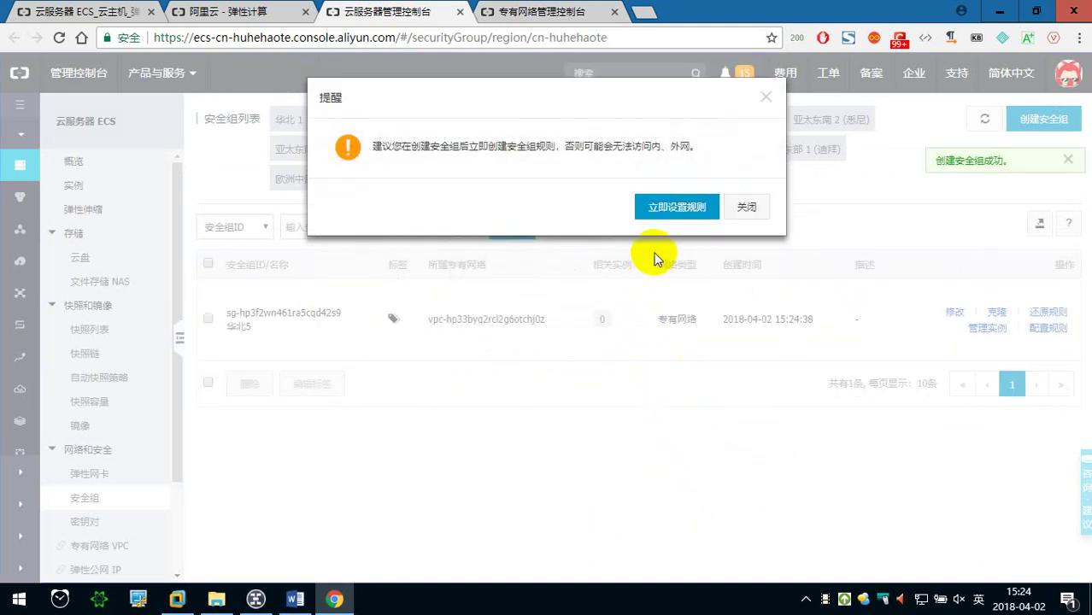
# Step: Go to the new group's rule settings and open the 添加安全组规则 form
pyautogui.click(675, 213)
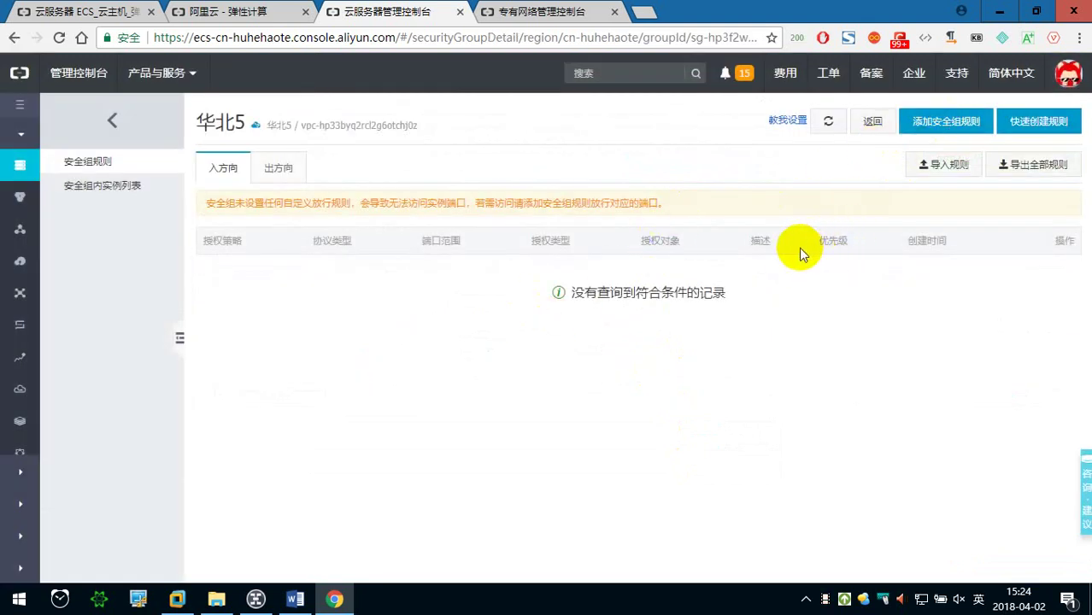
pyautogui.click(946, 122)
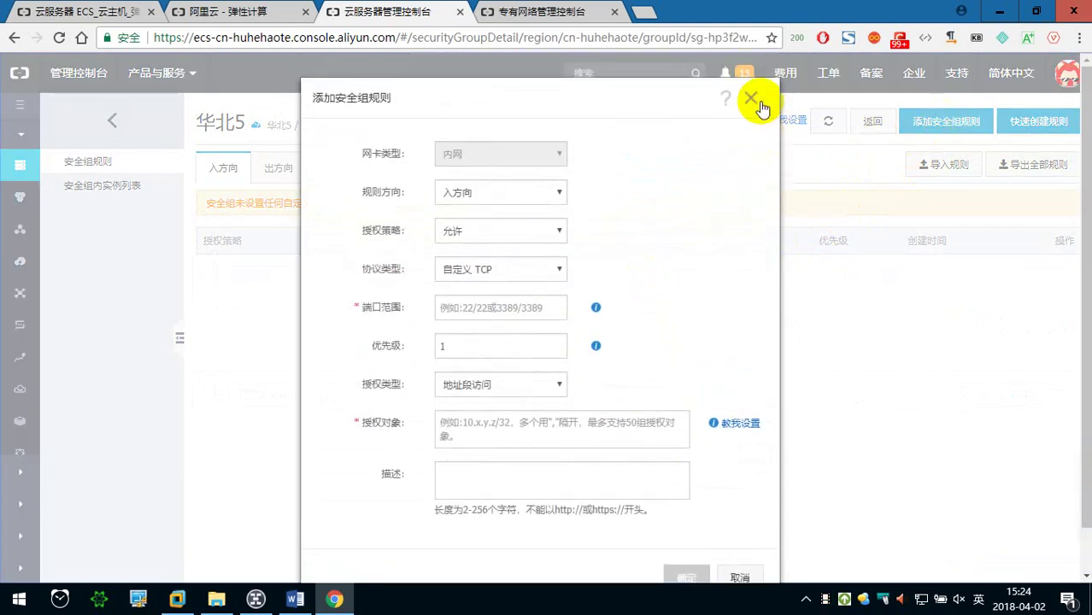
pyautogui.click(755, 101)
pyautogui.click(927, 124)
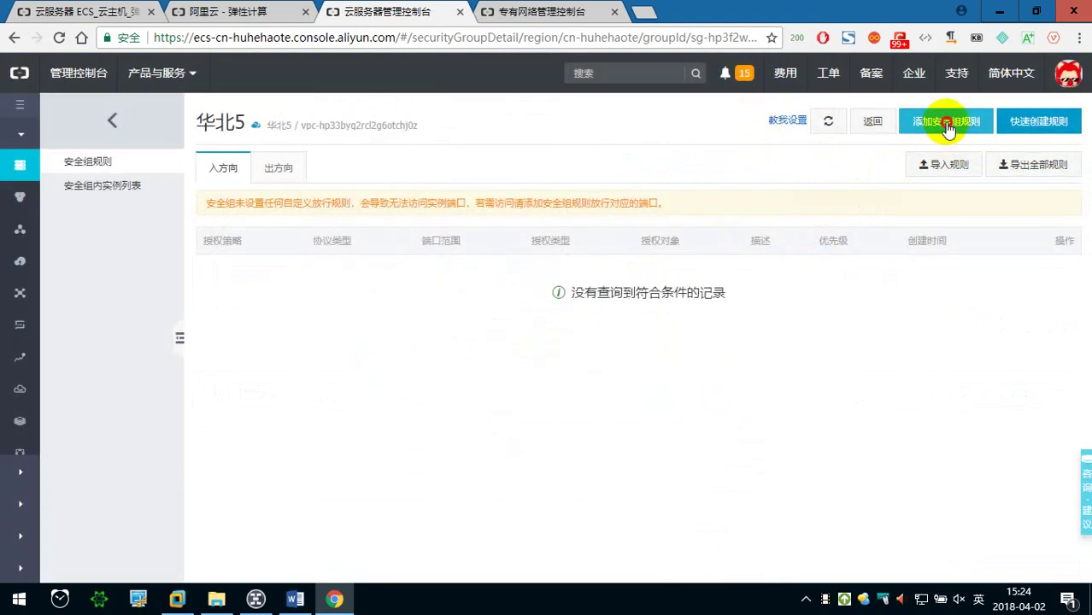
# Step: Quick-create inbound rules for SSH, HTTP, HTTPS, MySQL and Redis from 0.0.0.0/0
pyautogui.click(748, 102)
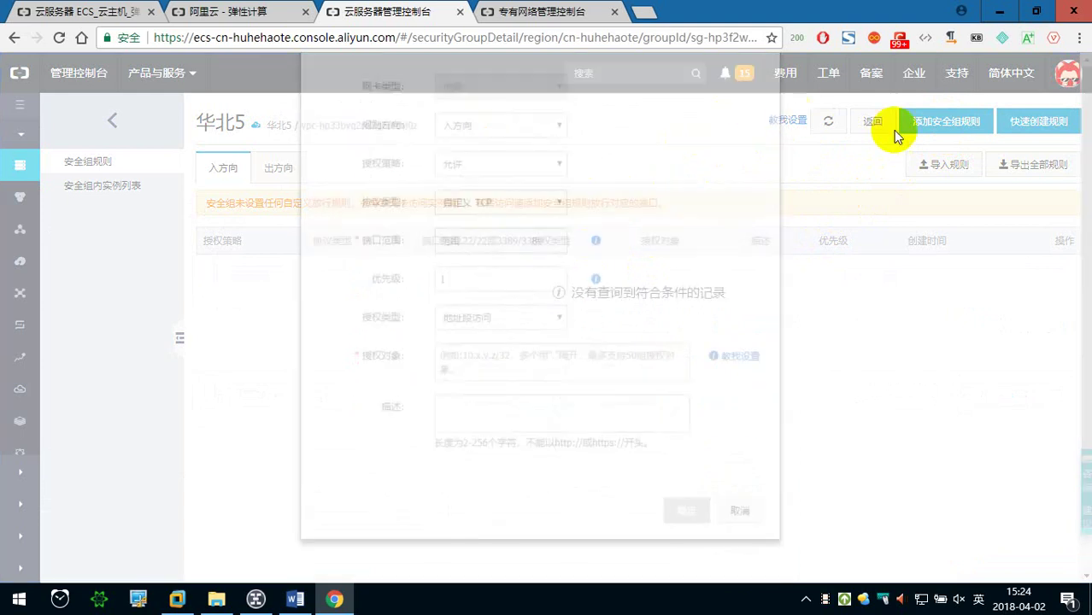
pyautogui.click(1040, 127)
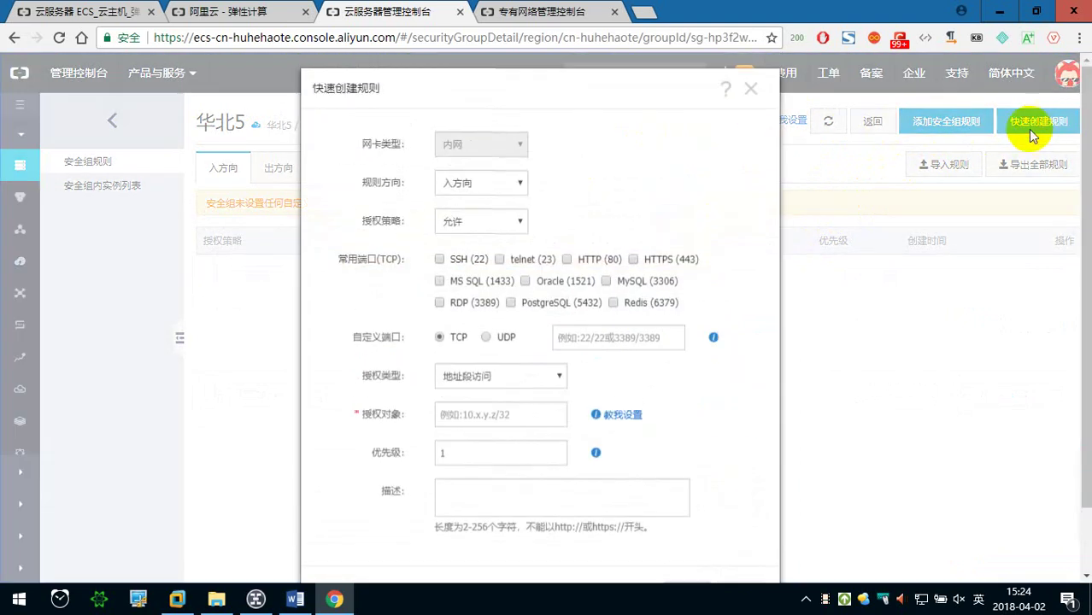
pyautogui.click(439, 268)
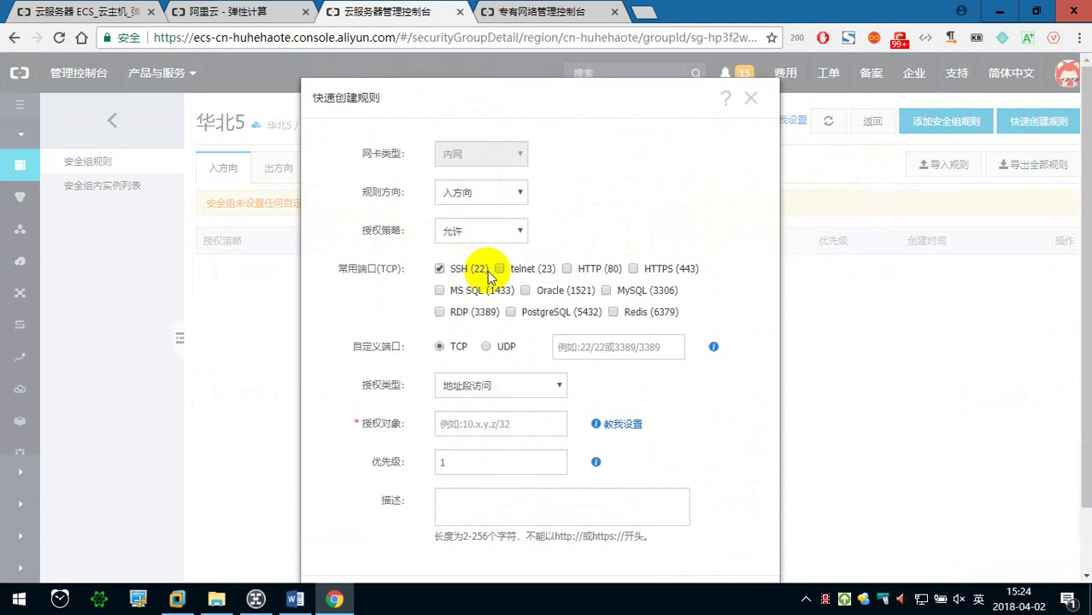
pyautogui.click(567, 268)
pyautogui.click(633, 269)
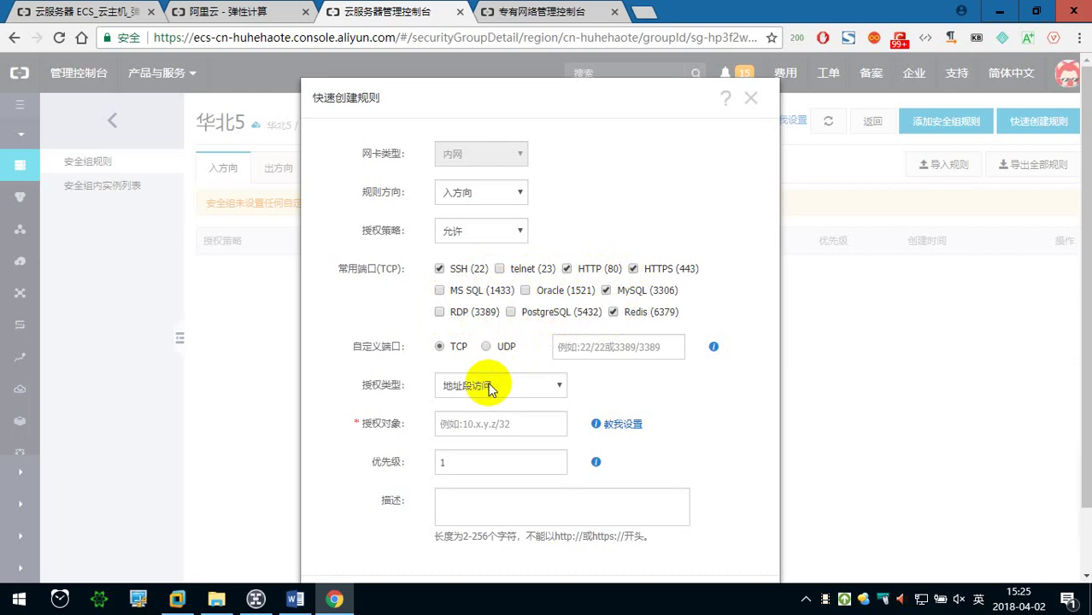
pyautogui.click(497, 424)
pyautogui.write('0.0.0.0/0')
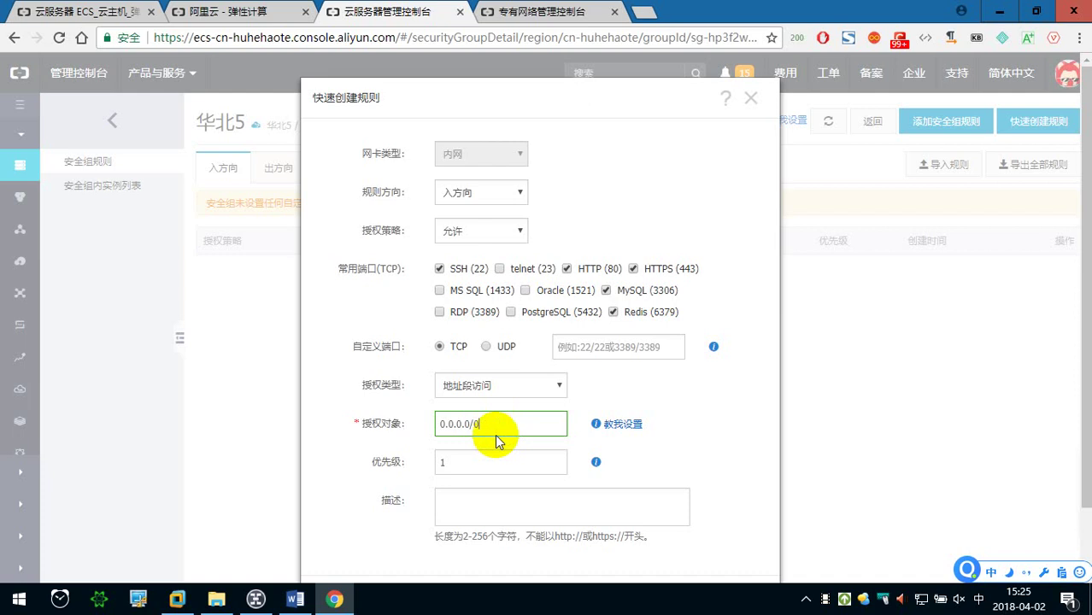
pyautogui.click(377, 489)
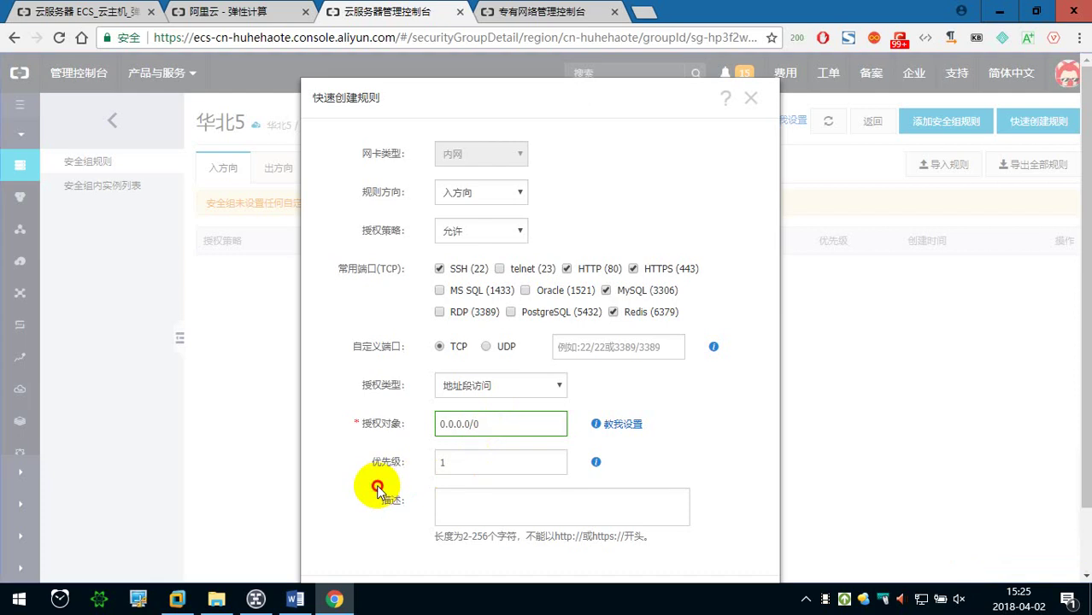
pyautogui.scroll(-2, 488, 223)
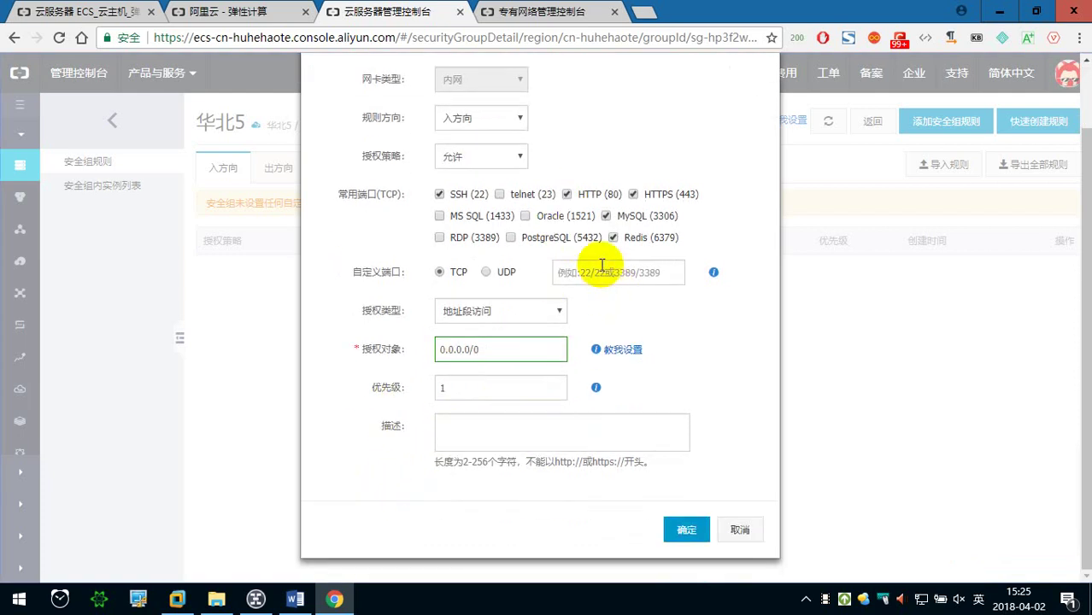
pyautogui.click(684, 533)
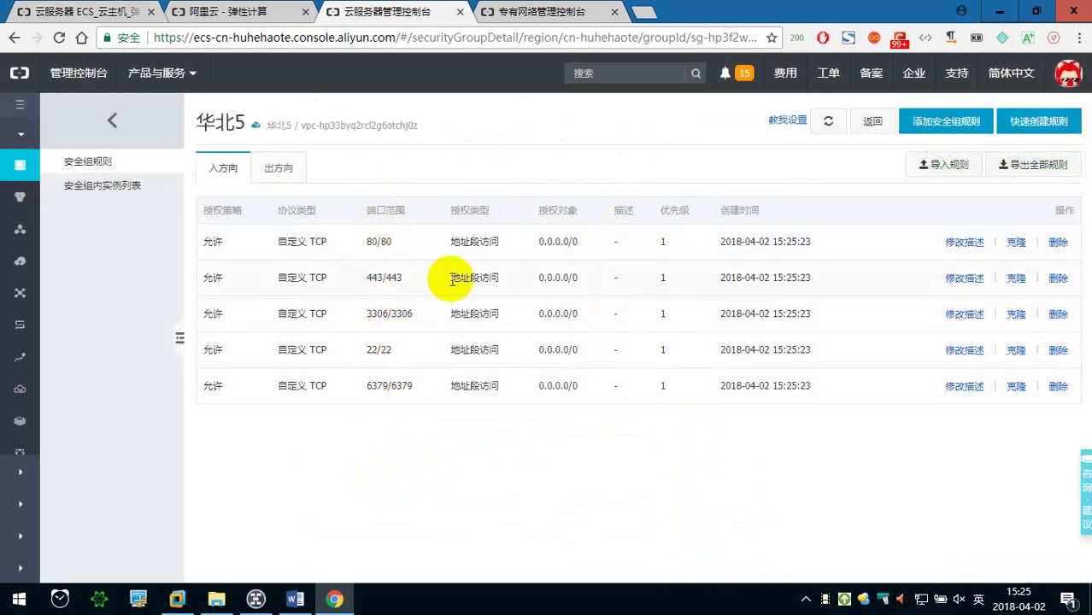
pyautogui.click(262, 11)
# Step: Select 华北5 as the instance's security group in the order wizard
pyautogui.scroll(-5, 394, 306)
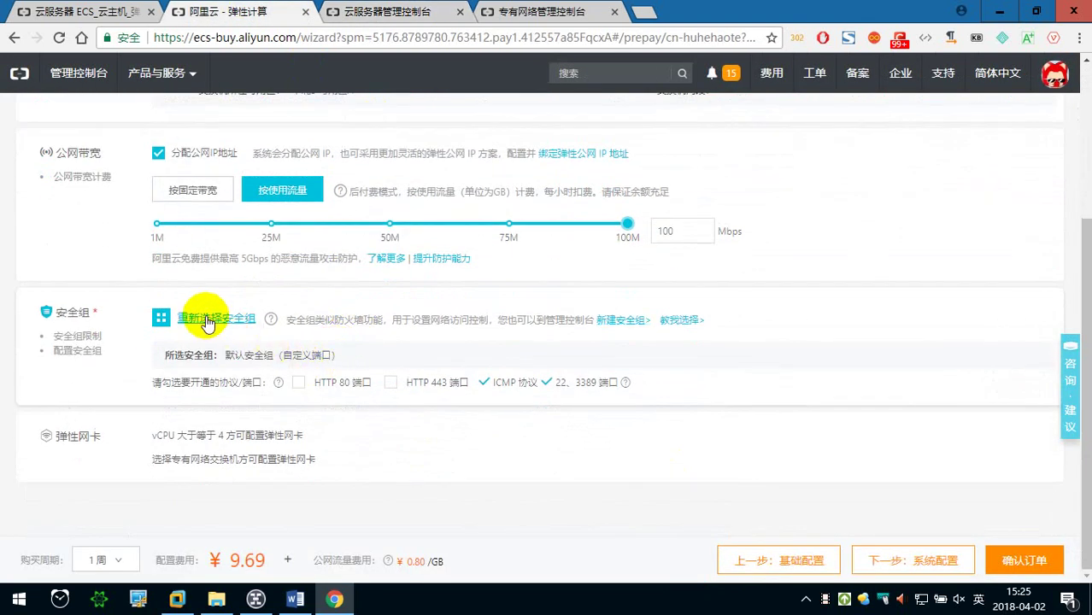
pyautogui.click(208, 320)
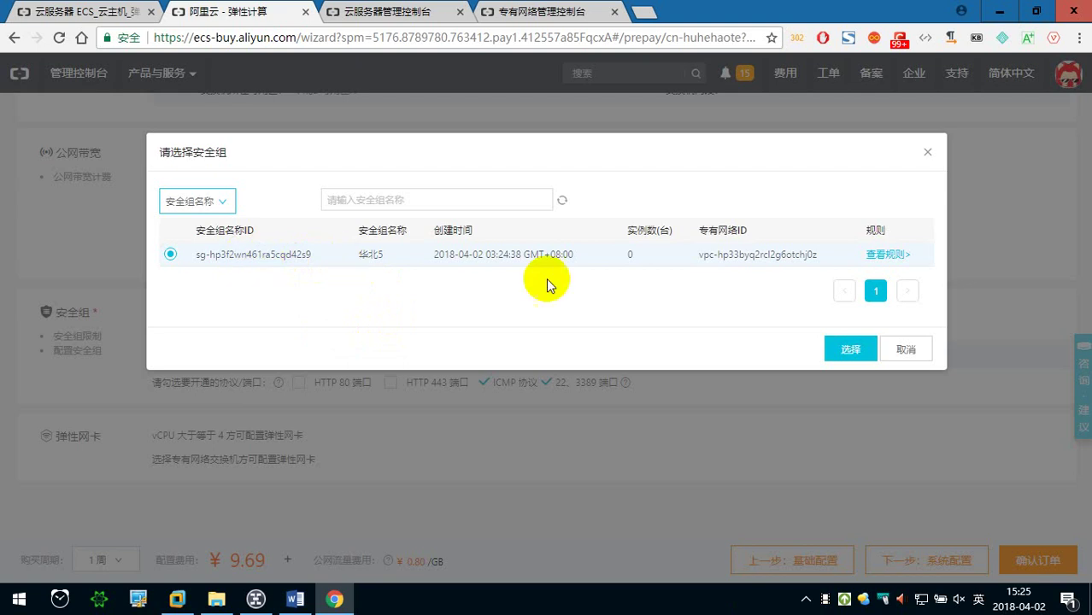
pyautogui.click(847, 348)
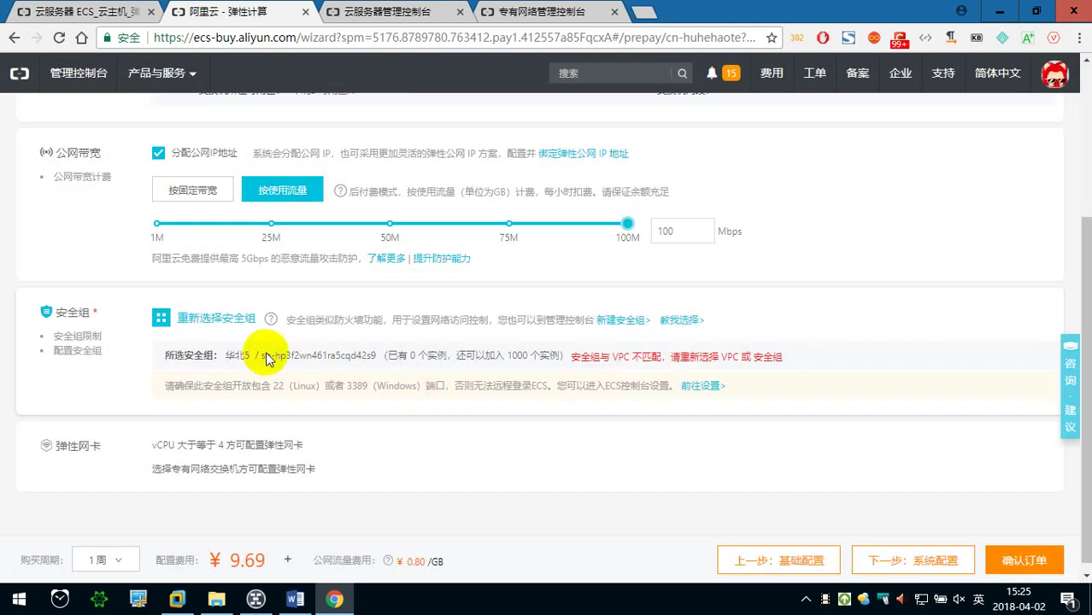
pyautogui.scroll(-1, 380, 359)
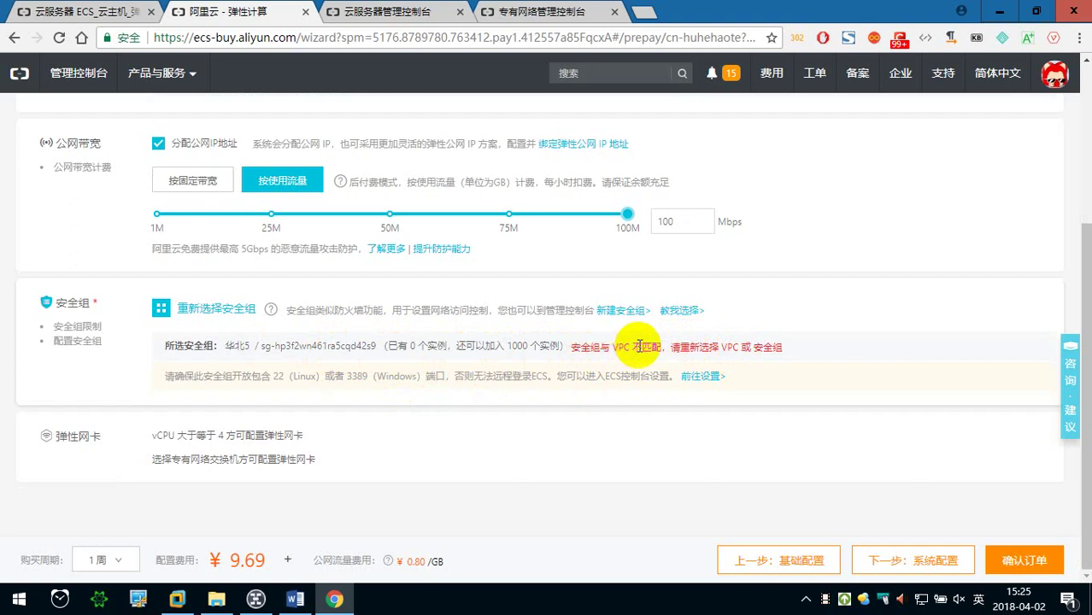
pyautogui.scroll(5, 622, 348)
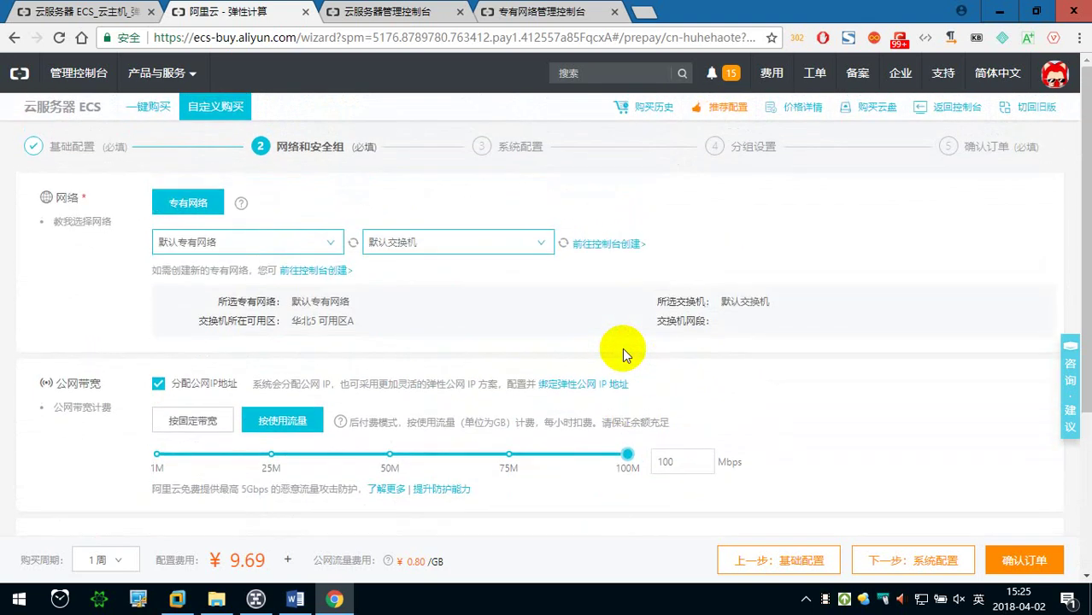
# Step: Recheck the region on the basic configuration step, then return to 网络和安全组
pyautogui.click(771, 556)
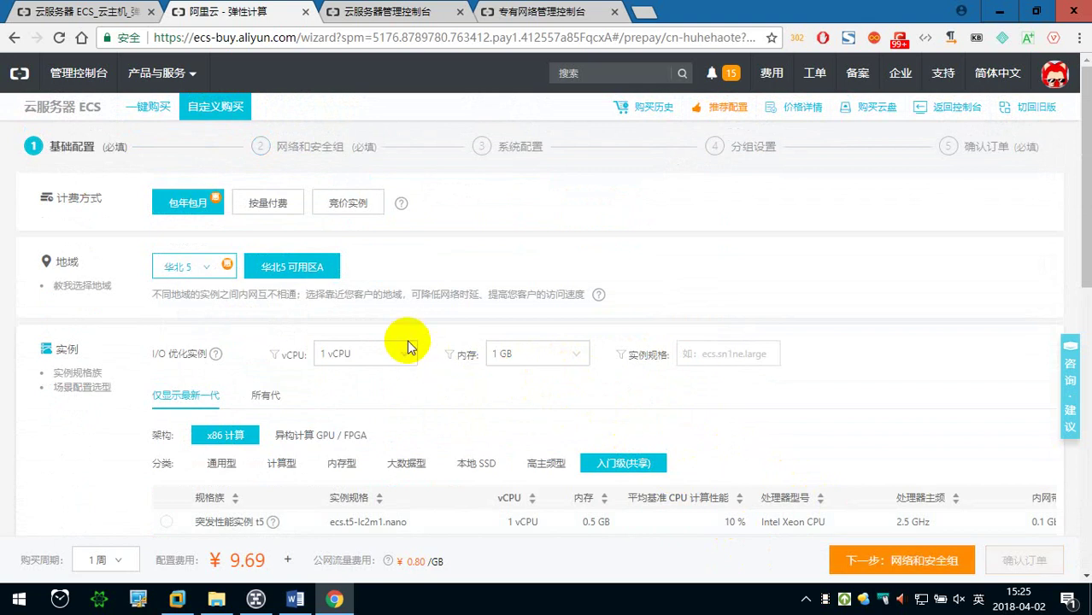
pyautogui.click(207, 270)
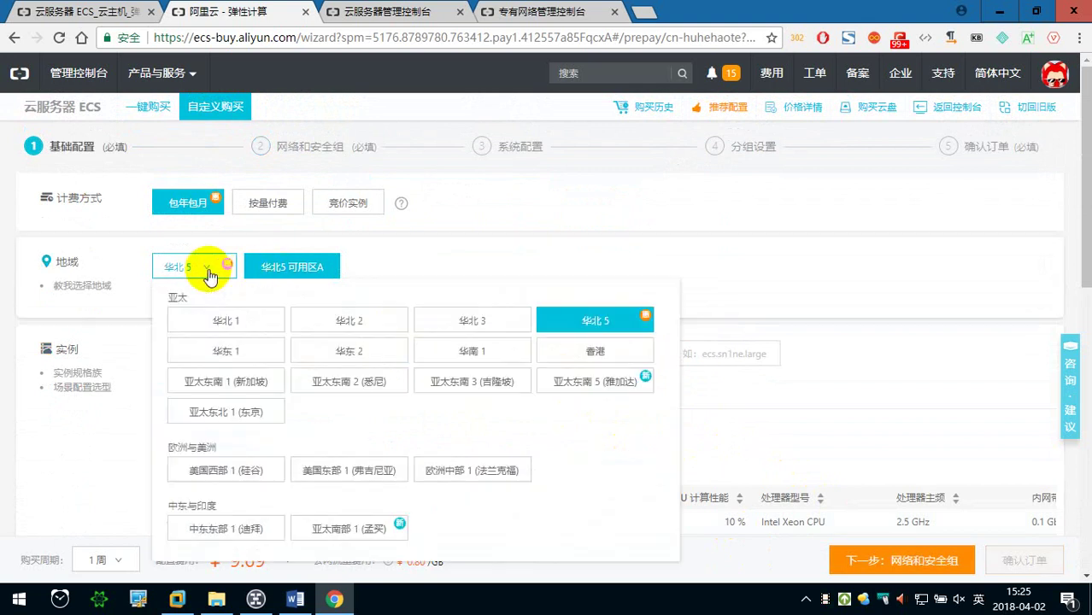
pyautogui.click(501, 266)
pyautogui.scroll(-3, 501, 265)
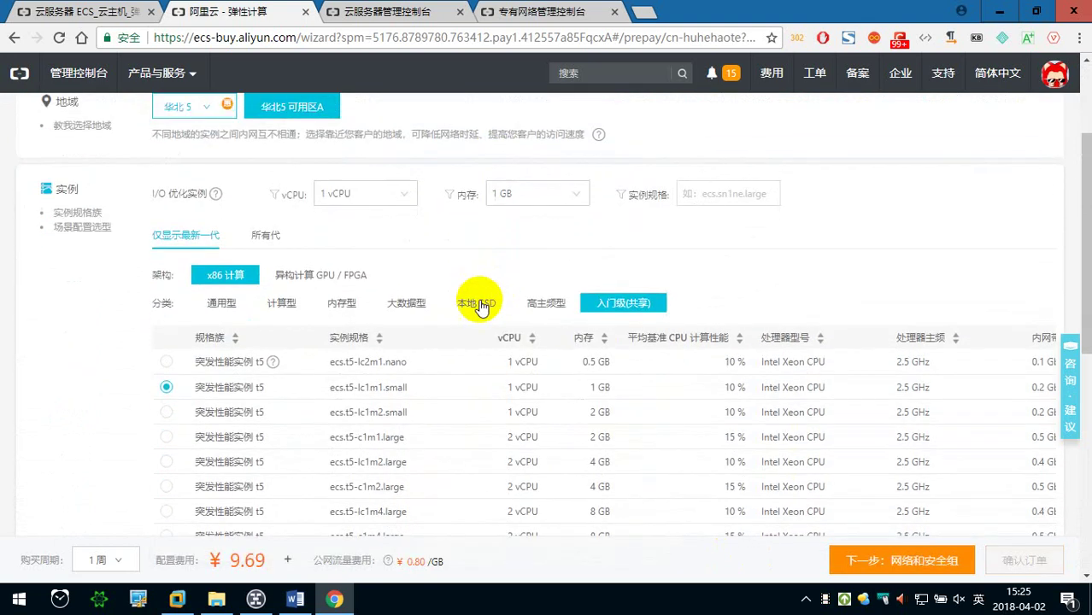
pyautogui.scroll(-2, 481, 294)
pyautogui.scroll(-3, 463, 317)
pyautogui.scroll(-3, 463, 329)
pyautogui.scroll(-3, 526, 402)
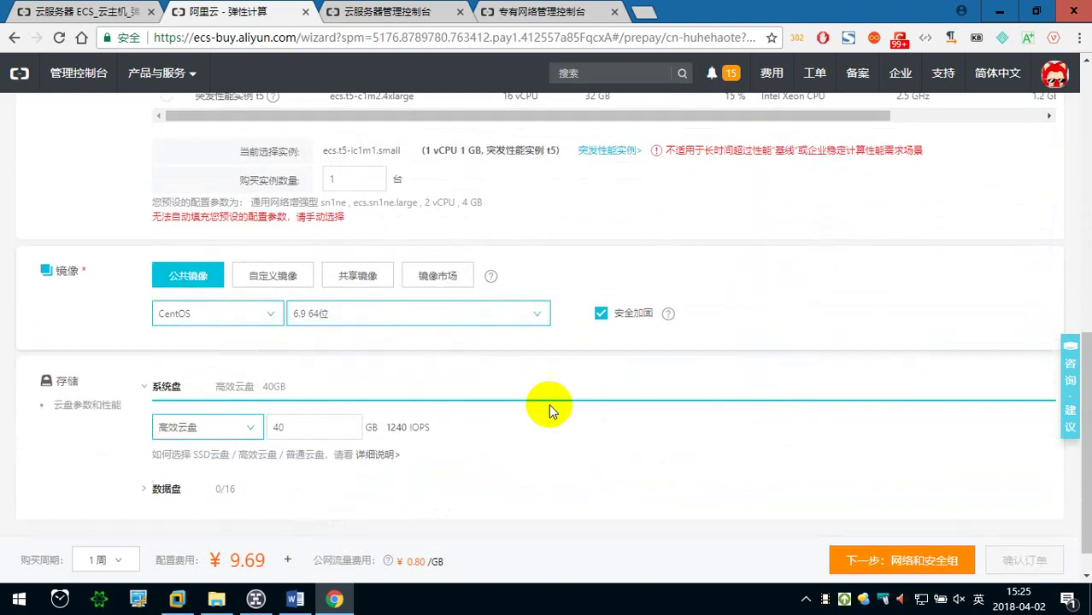
pyautogui.scroll(-1, 495, 389)
pyautogui.click(842, 562)
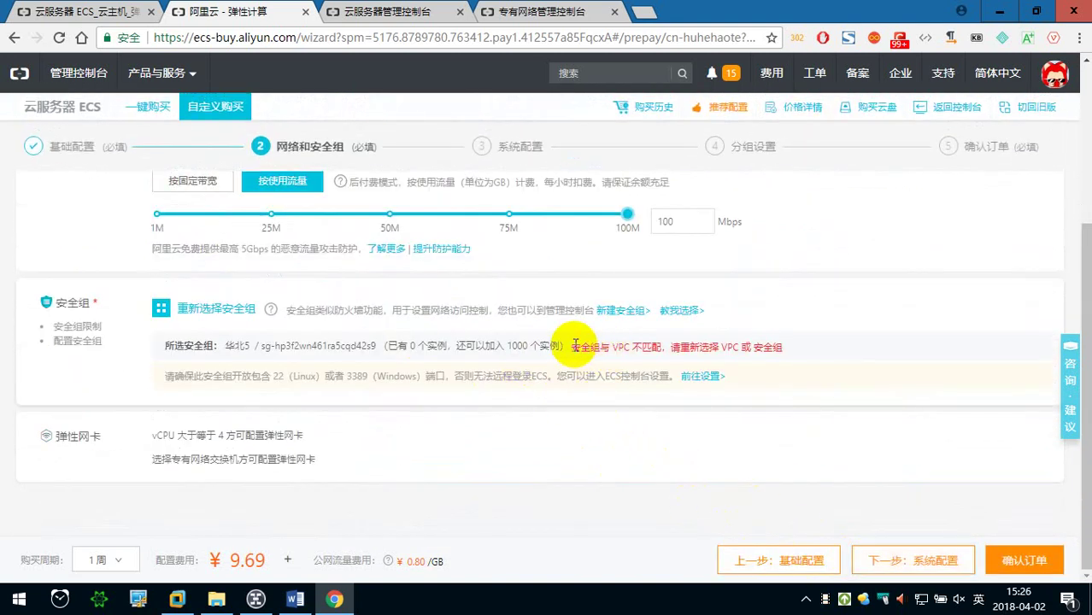
# Step: Capture a screenshot of the security group section with its VPC mismatch and port 22/3389 notes
pyautogui.moveTo(571, 347); pyautogui.dragTo(760, 347)
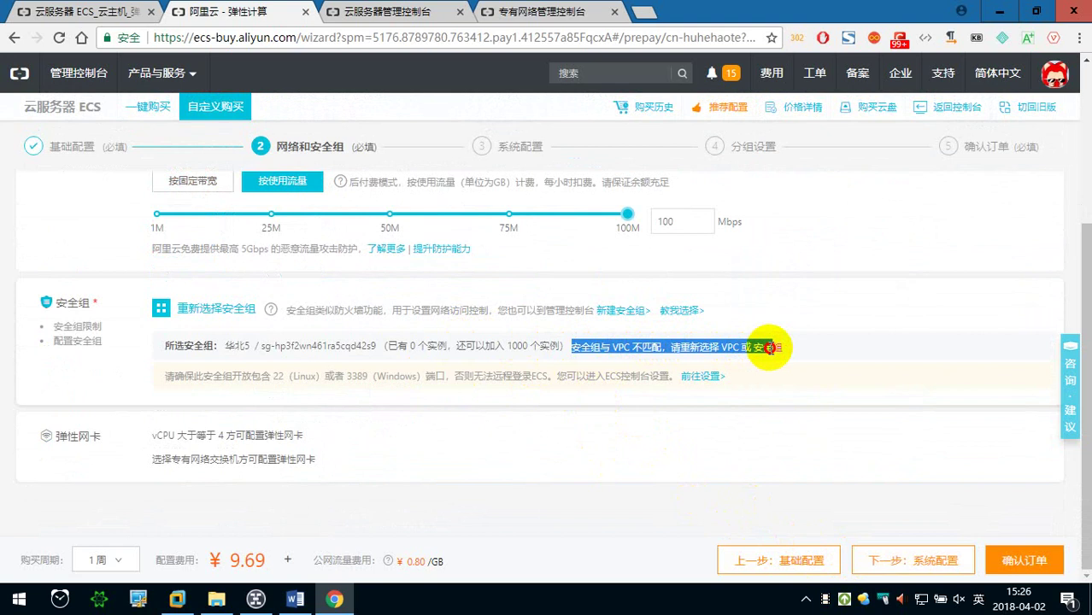
pyautogui.click(682, 349)
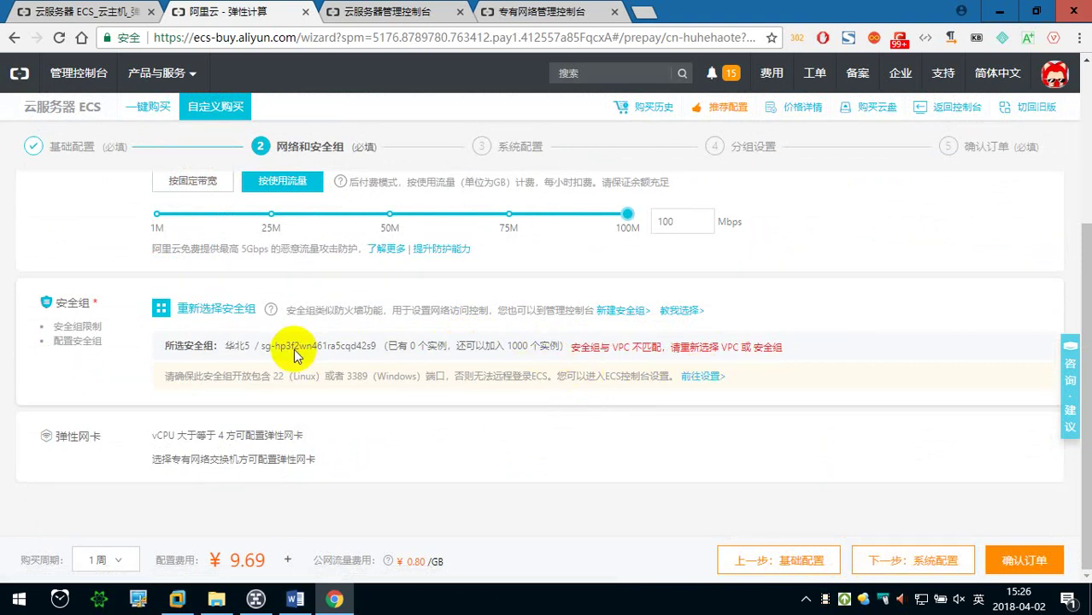
pyautogui.moveTo(296, 376); pyautogui.dragTo(421, 413)
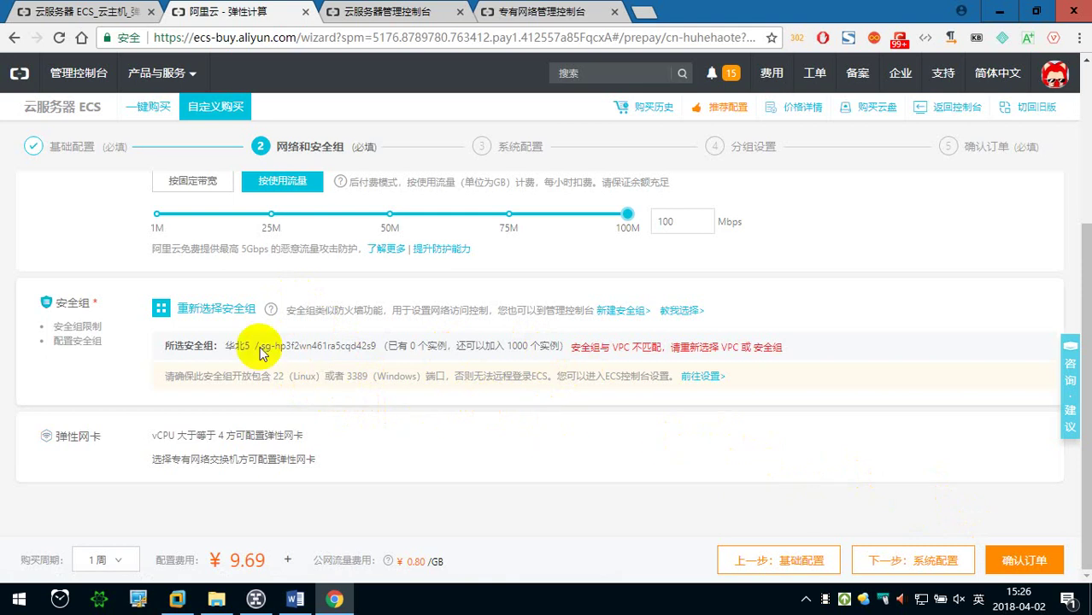
pyautogui.hotkey('ctrl', 'alt', 'a')
pyautogui.moveTo(16, 282); pyautogui.dragTo(588, 405)
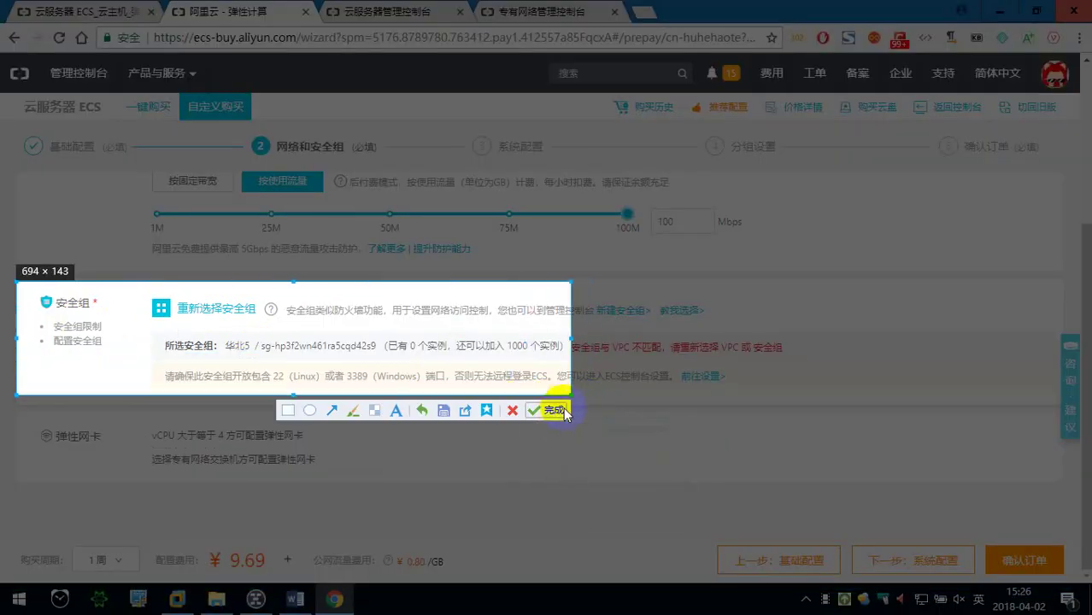
pyautogui.click(555, 404)
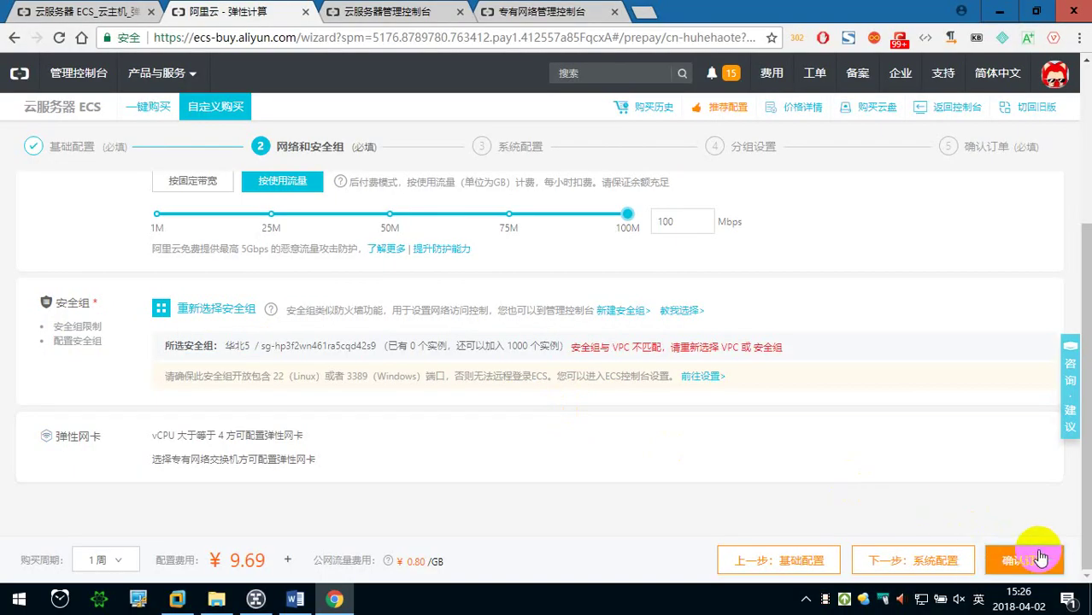
# Step: Try confirming the order, dismiss the mismatch warning, and open the security group list
pyautogui.click(1029, 562)
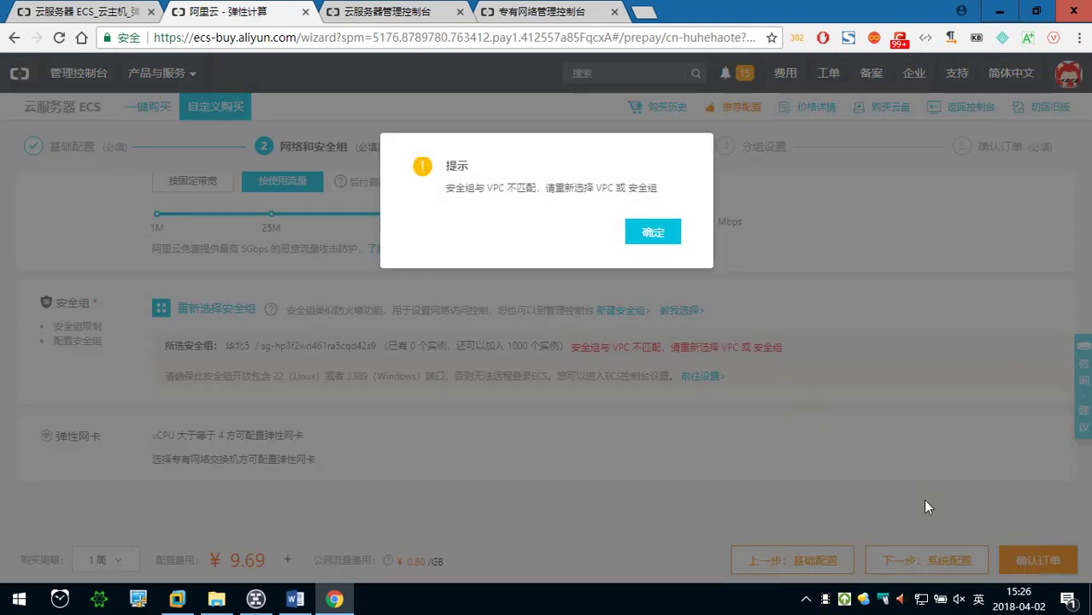
pyautogui.click(649, 236)
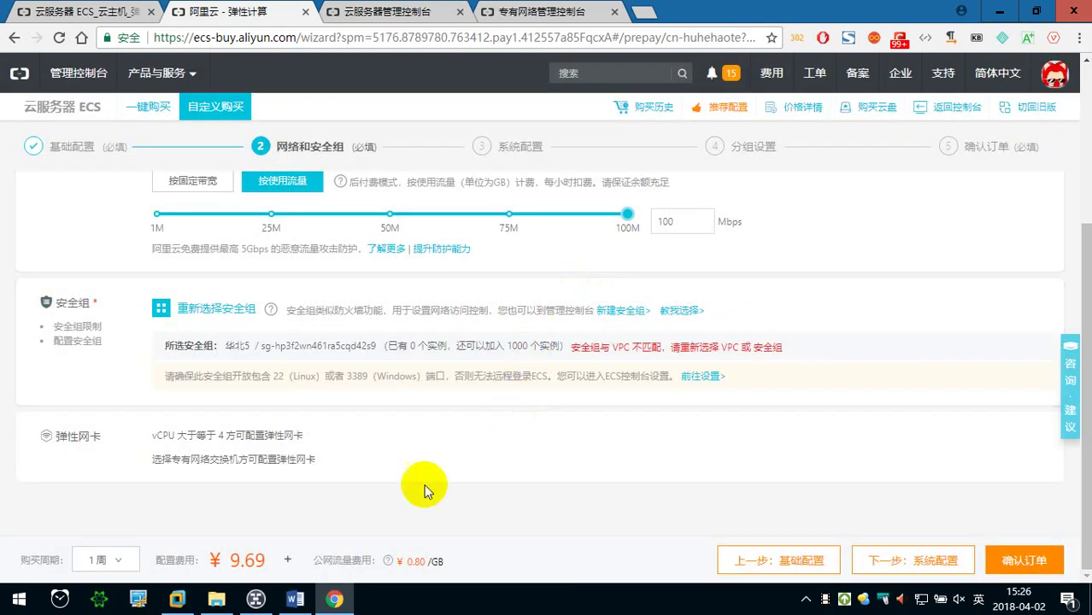
pyautogui.click(295, 599)
pyautogui.scroll(-3, 586, 342)
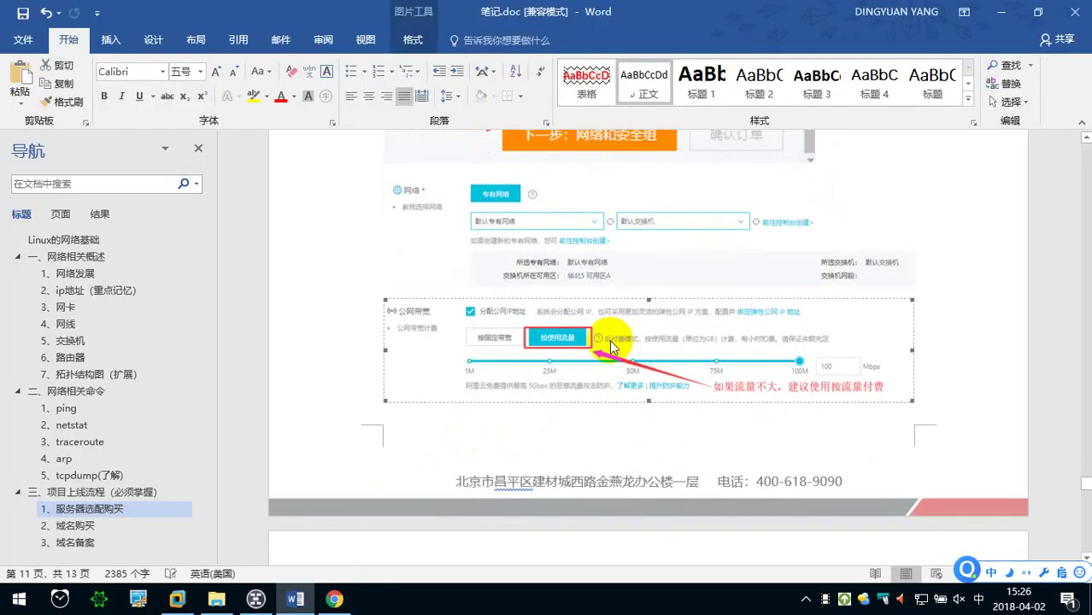
pyautogui.scroll(-4, 610, 346)
pyautogui.click(334, 599)
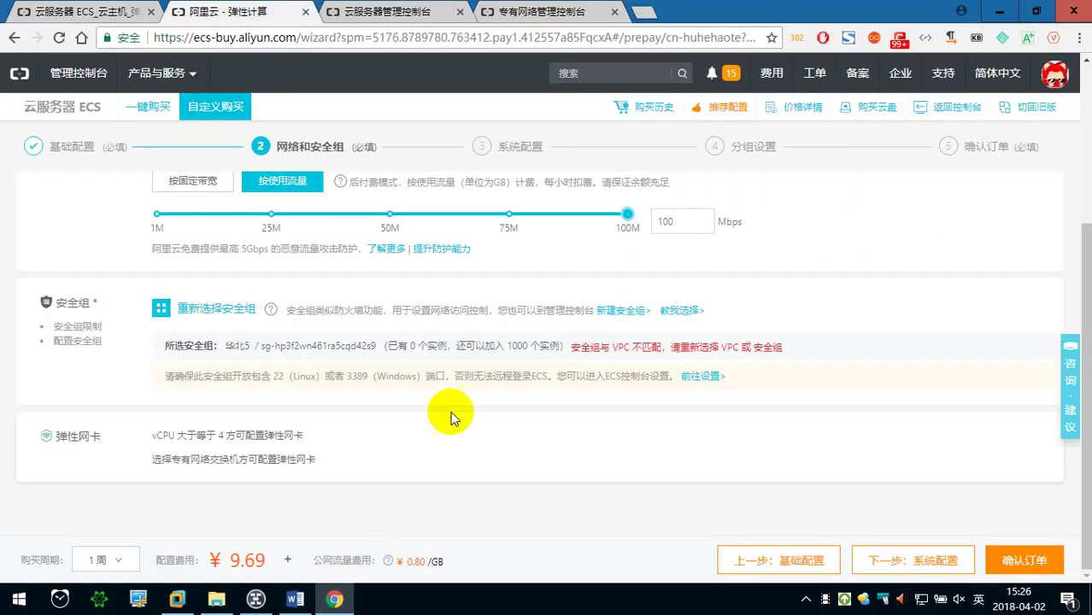
pyautogui.click(624, 310)
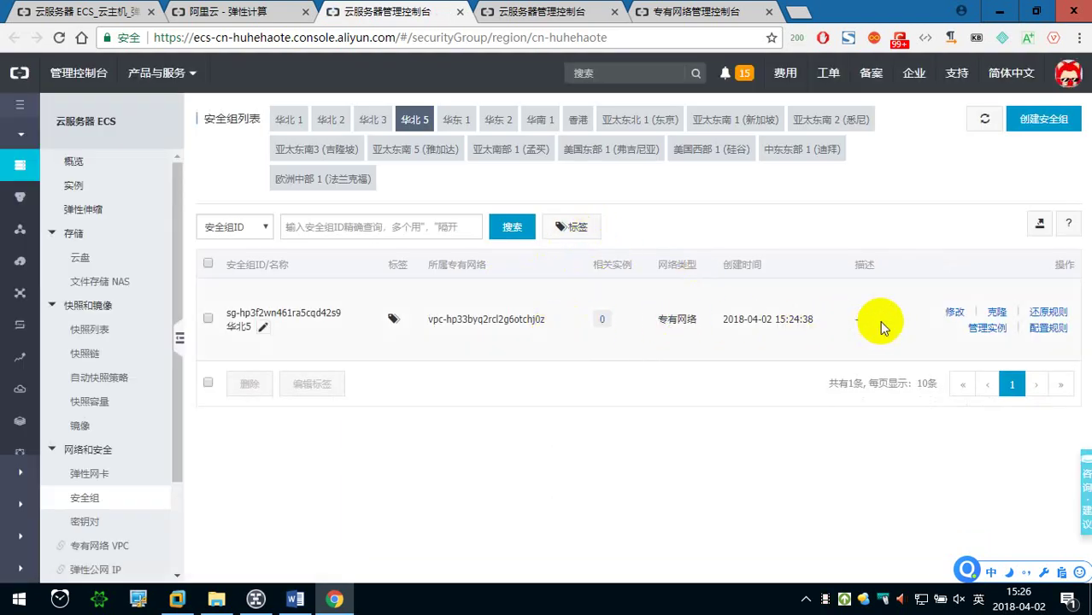
# Step: Inspect security group 华北5's edit form twice without making changes
pyautogui.moveTo(391, 323)
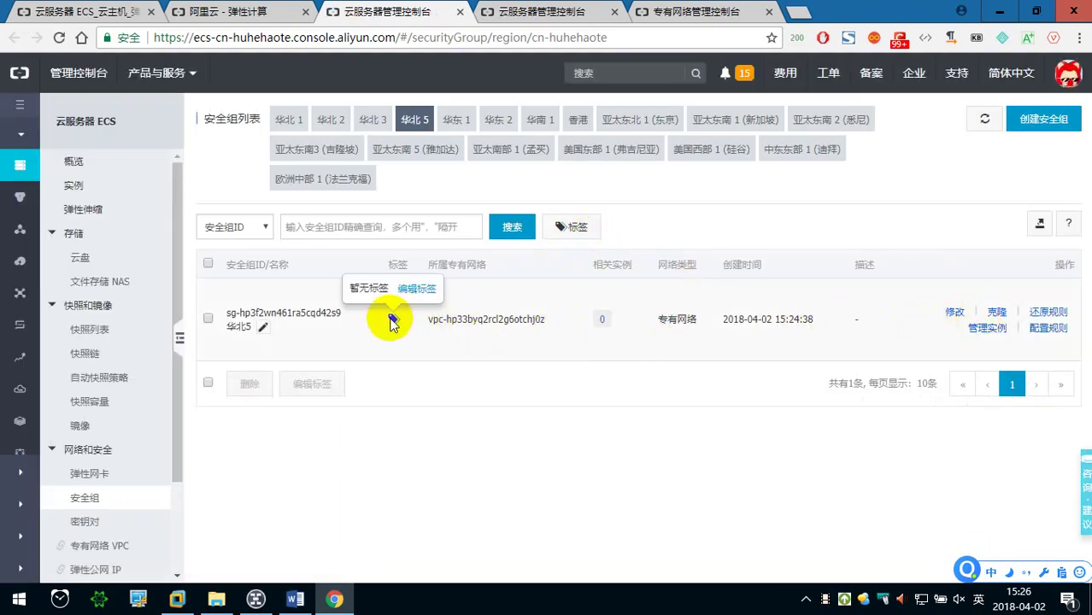
pyautogui.click(954, 313)
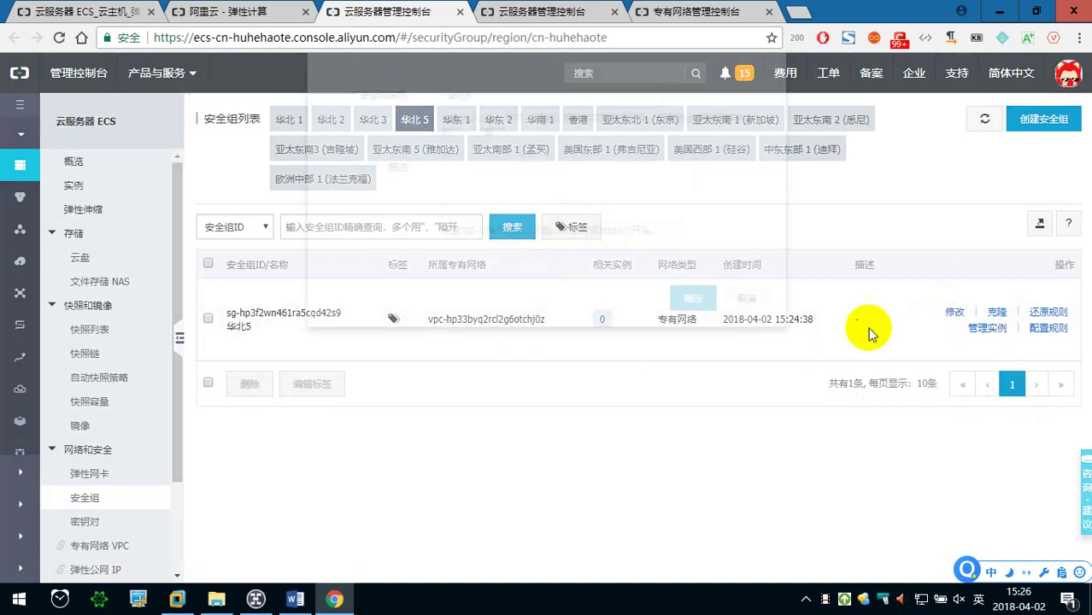
pyautogui.click(749, 358)
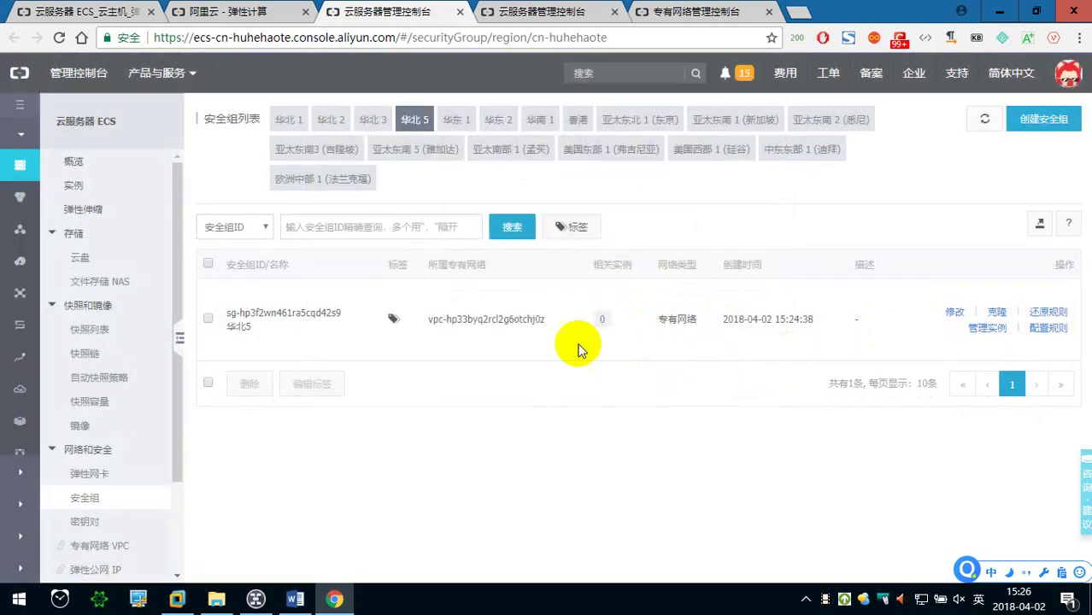
pyautogui.click(955, 313)
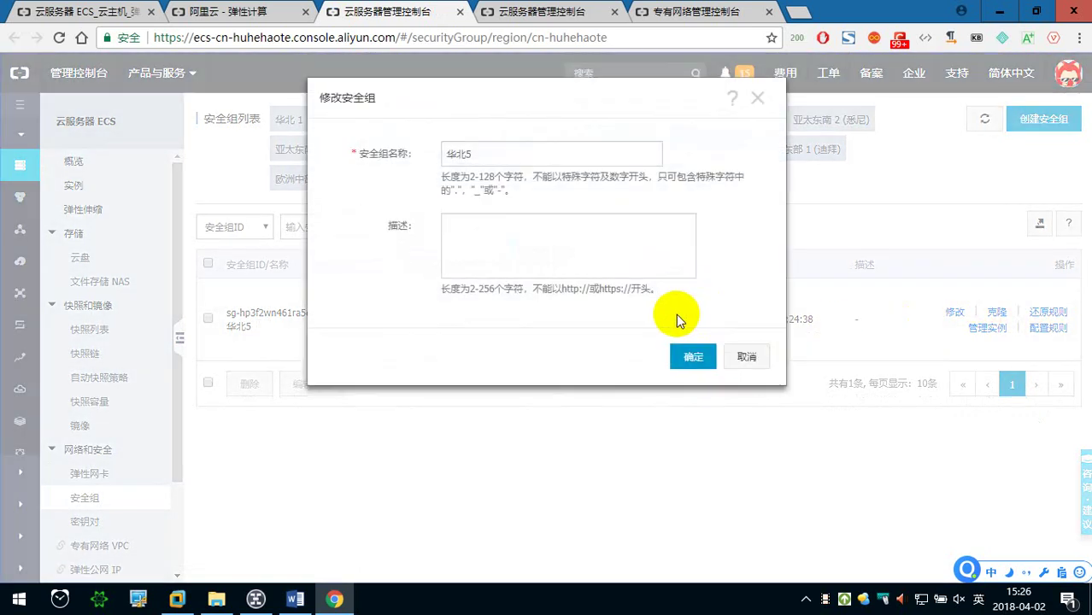
pyautogui.click(740, 353)
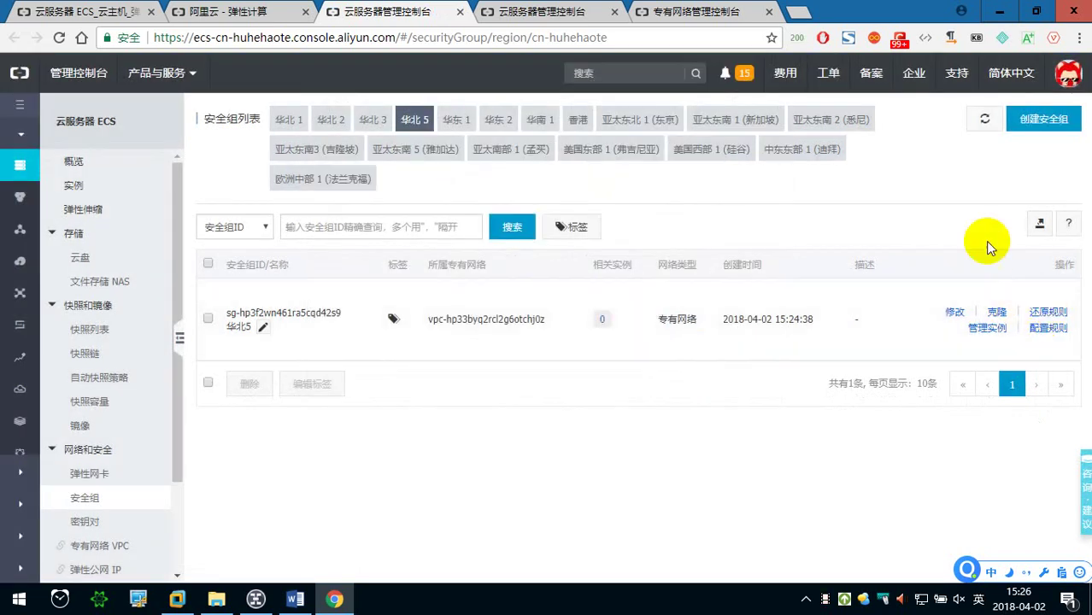
# Step: Start a new security group with 专有网络 network type and launch 创建专有网络 in a new tab
pyautogui.click(1043, 119)
pyautogui.click(526, 331)
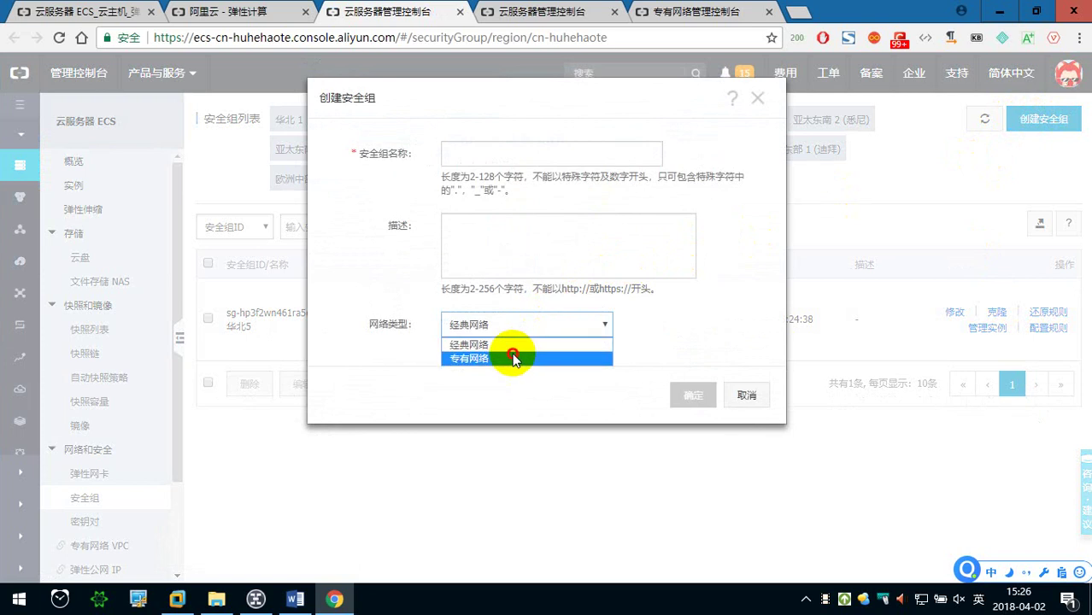
pyautogui.click(517, 357)
pyautogui.click(524, 364)
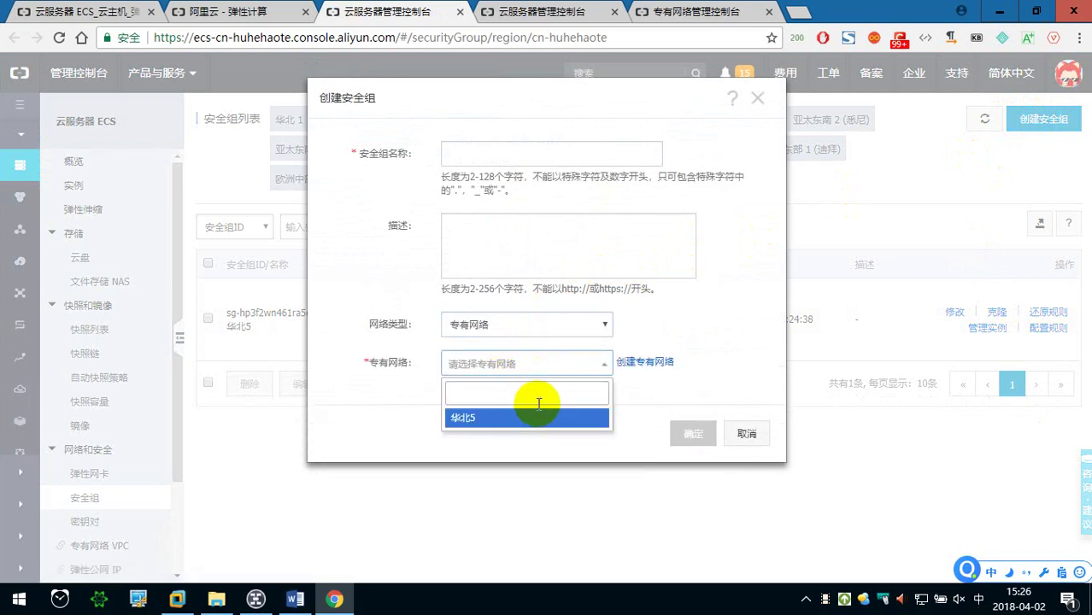
pyautogui.click(636, 367)
pyautogui.click(636, 367)
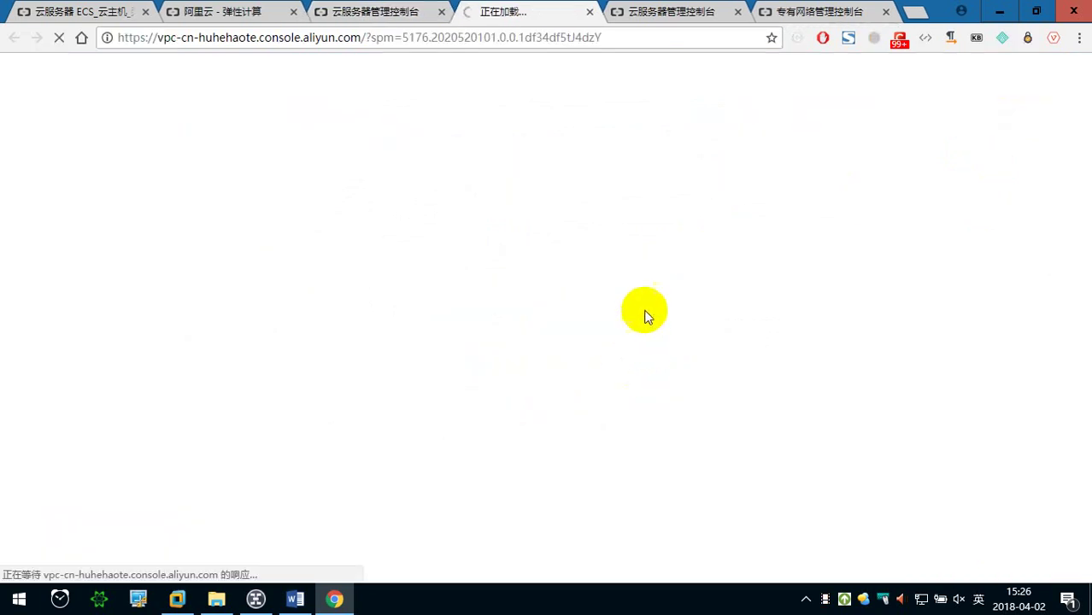
# Step: Try creating classic-network security group 华北-经典, which fails with a VPC-not-found error
pyautogui.click(393, 11)
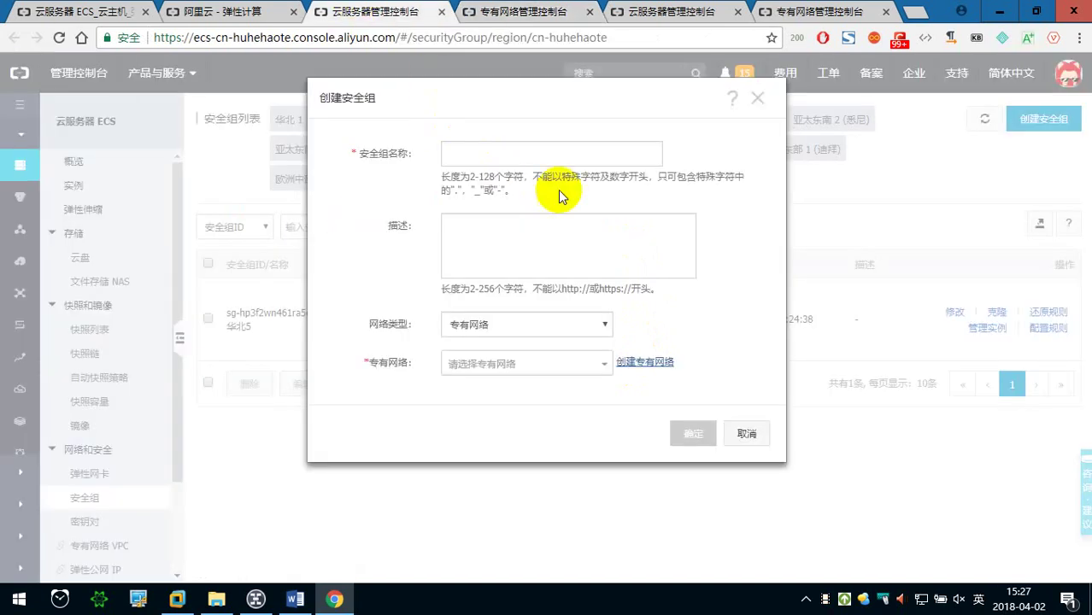
pyautogui.click(549, 324)
pyautogui.click(511, 345)
pyautogui.click(511, 147)
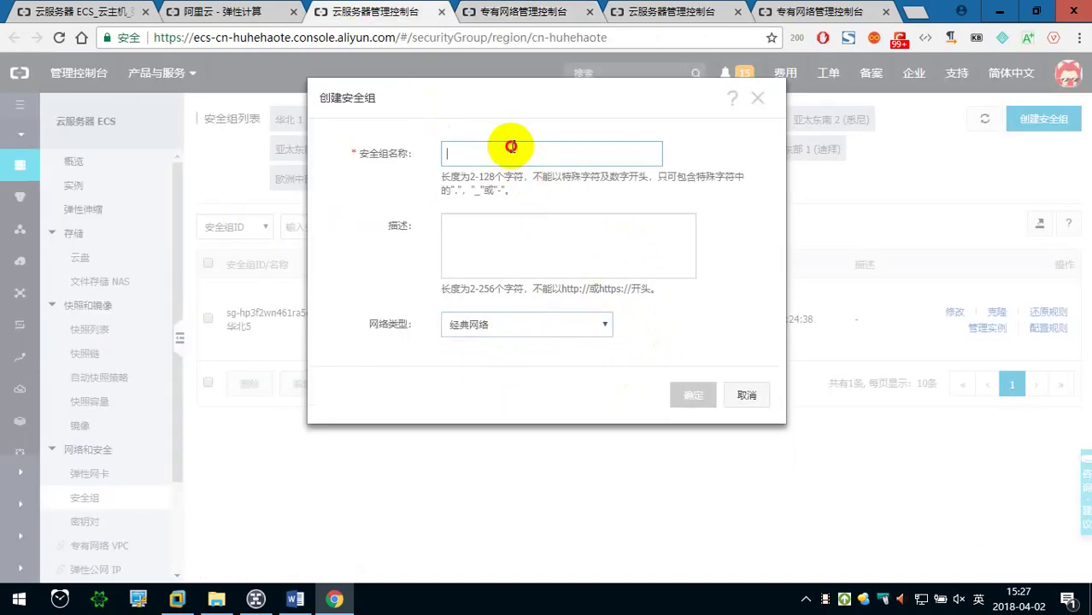
pyautogui.write('华北')
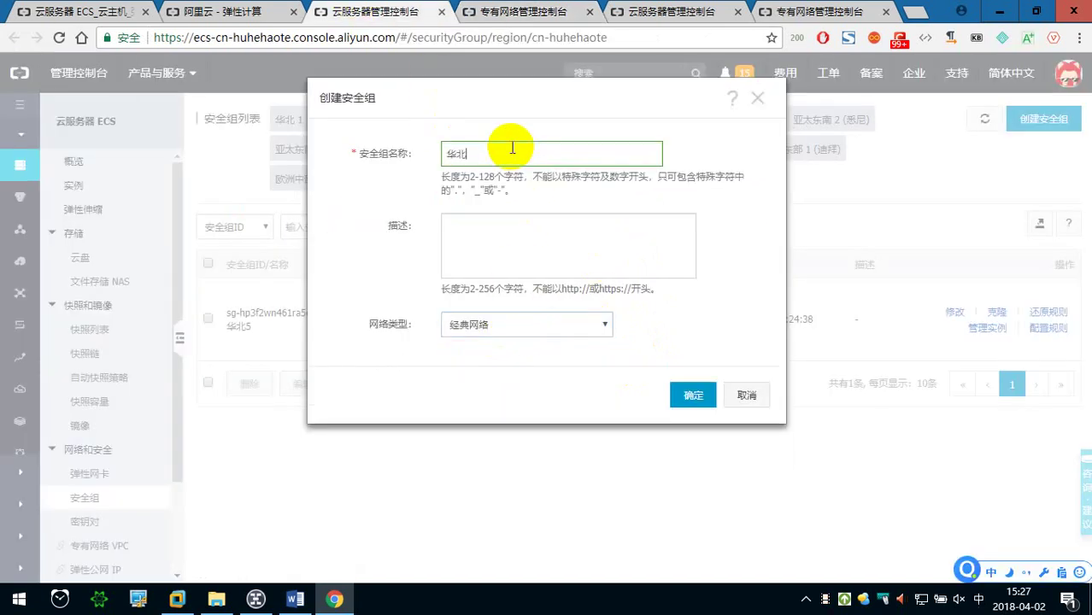
pyautogui.write('-经典')
pyautogui.click(689, 394)
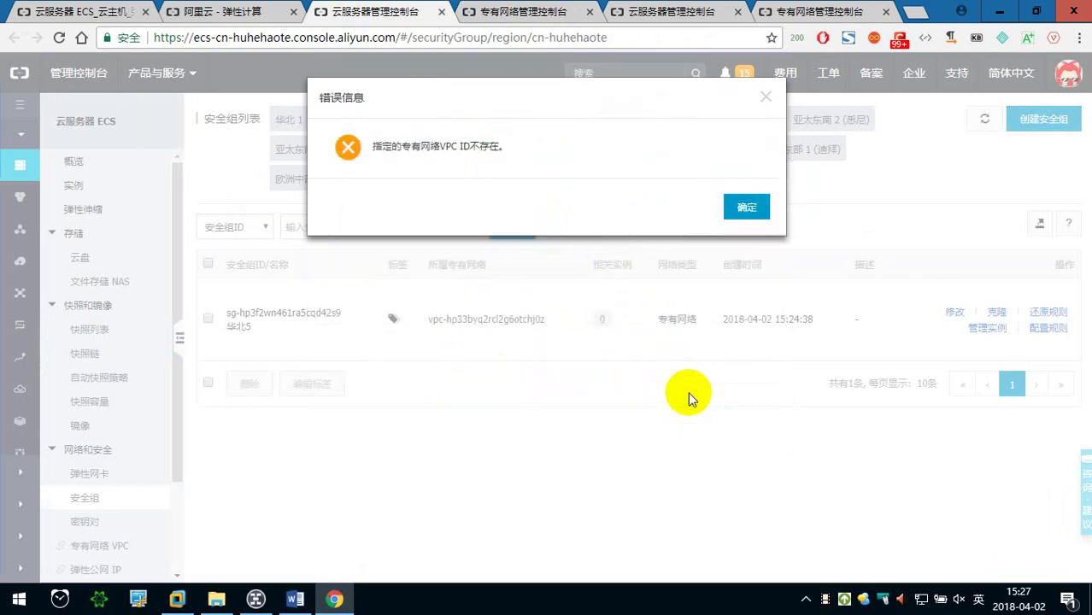
pyautogui.click(746, 207)
# Step: Check the VPC console tab, which shows the VPC activation page
pyautogui.click(564, 10)
pyautogui.click(675, 10)
pyautogui.click(544, 9)
# Step: Activate the 专有网络VPC service and return to the ECS purchase tab's security-group step
pyautogui.click(438, 205)
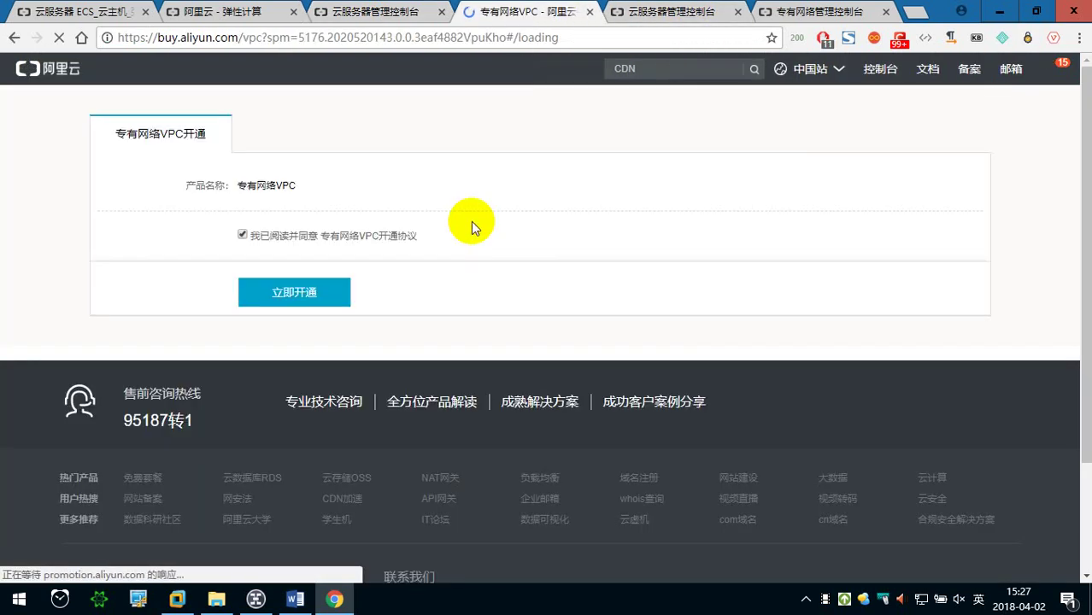
pyautogui.click(283, 295)
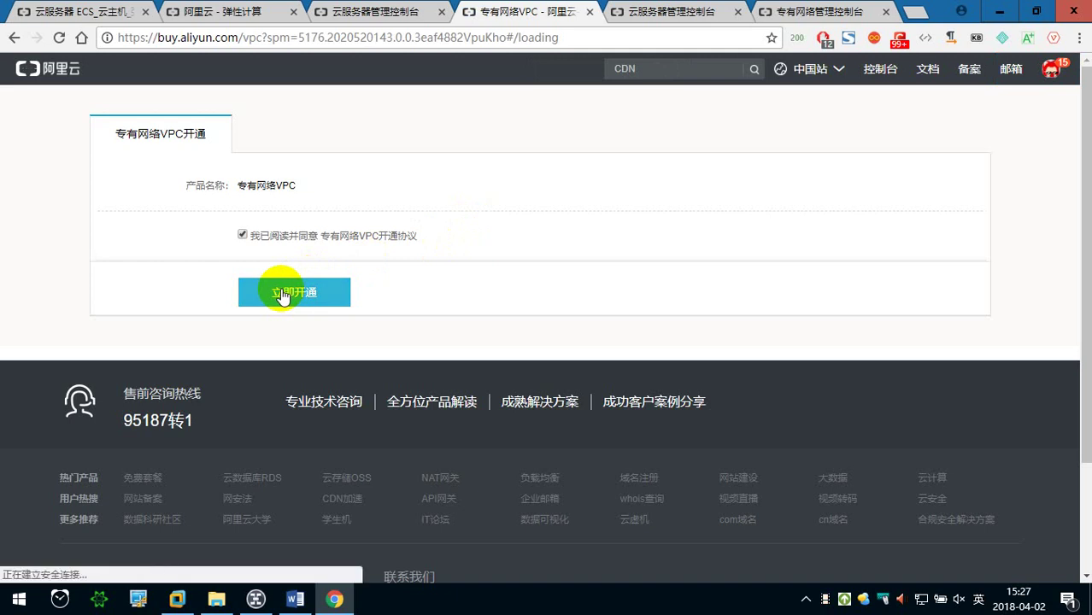
pyautogui.click(811, 6)
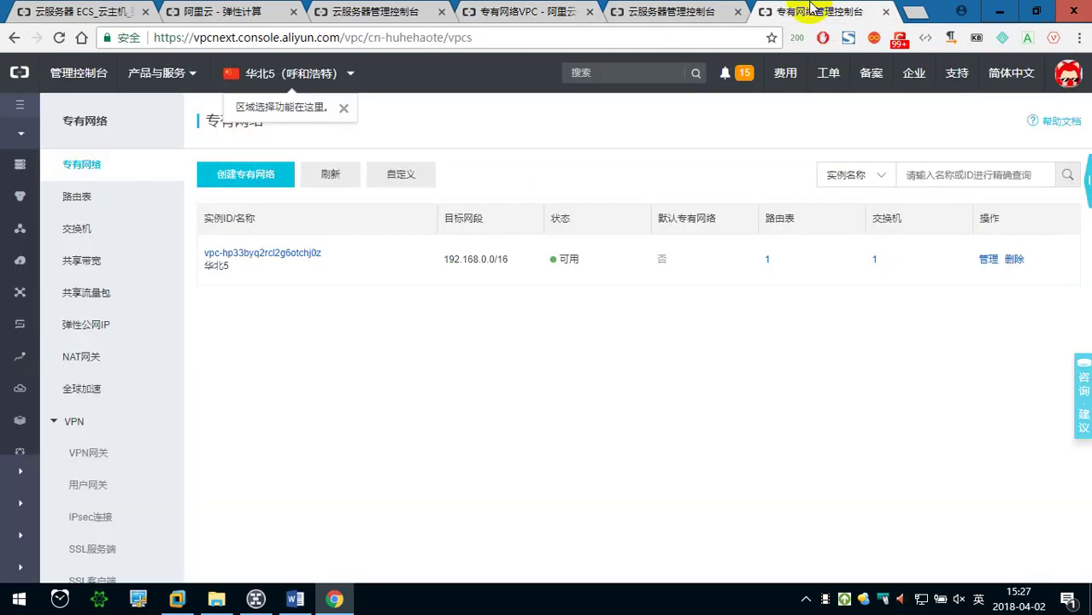
pyautogui.click(534, 7)
pyautogui.click(351, 288)
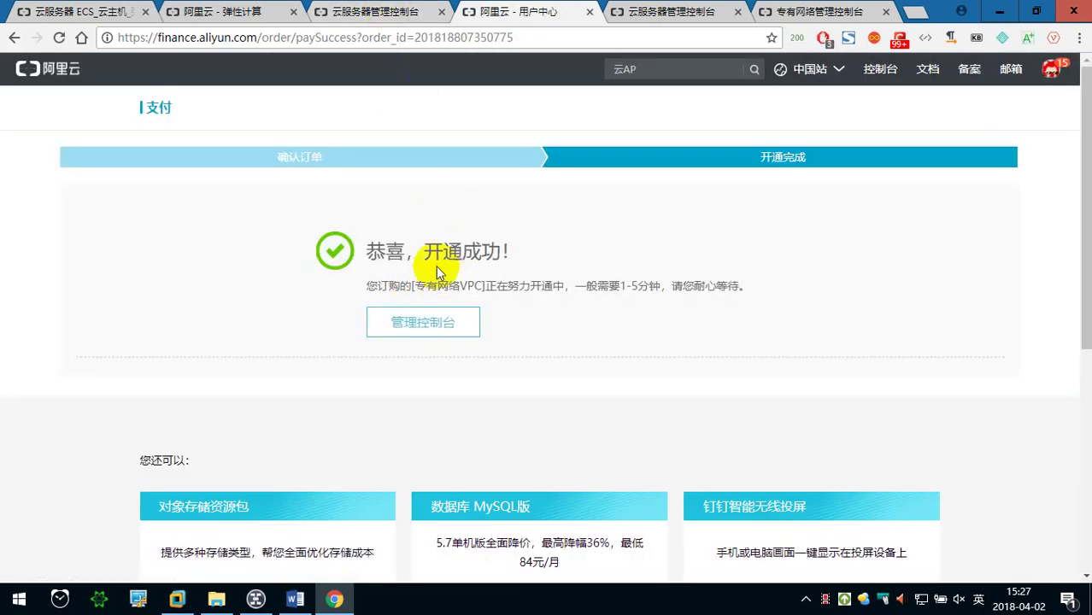
pyautogui.click(389, 9)
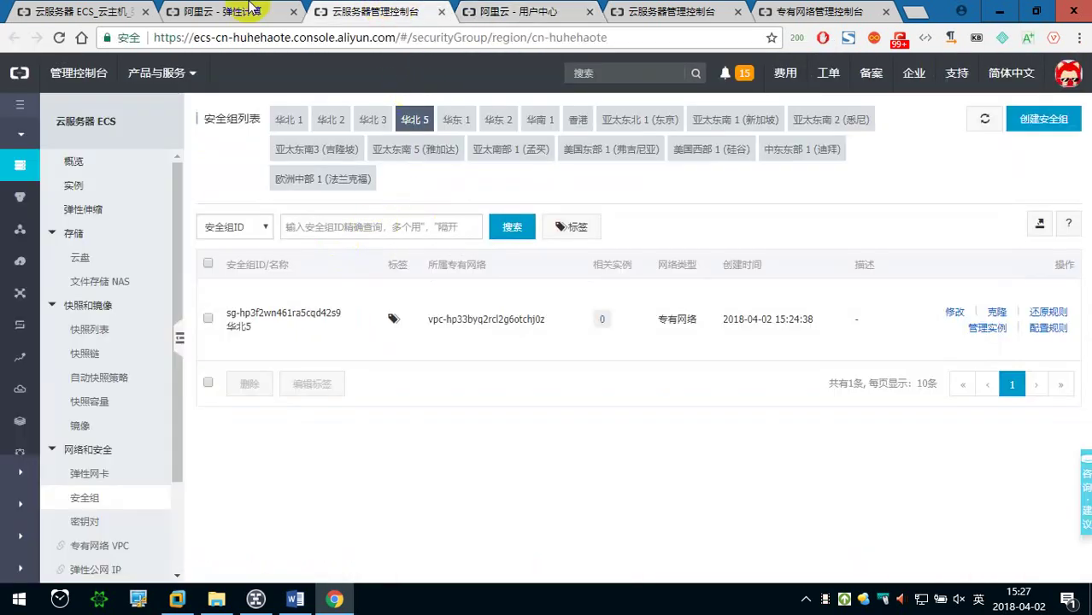
pyautogui.click(249, 11)
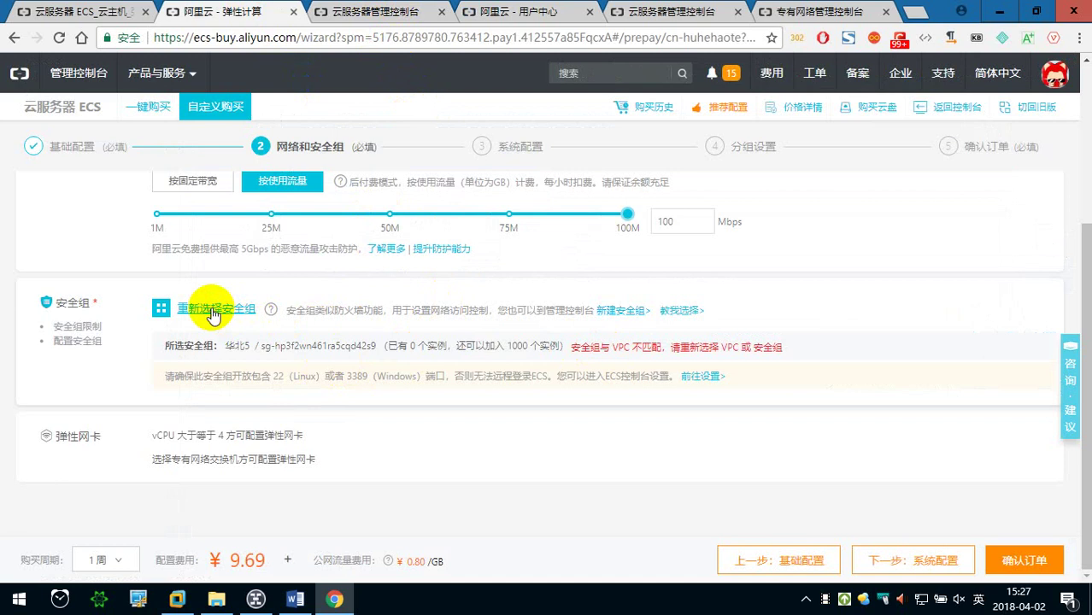
# Step: Dismiss the 请选择安全组 dialog and reload the ECS purchase page back to 基础配置
pyautogui.click(214, 309)
pyautogui.click(836, 342)
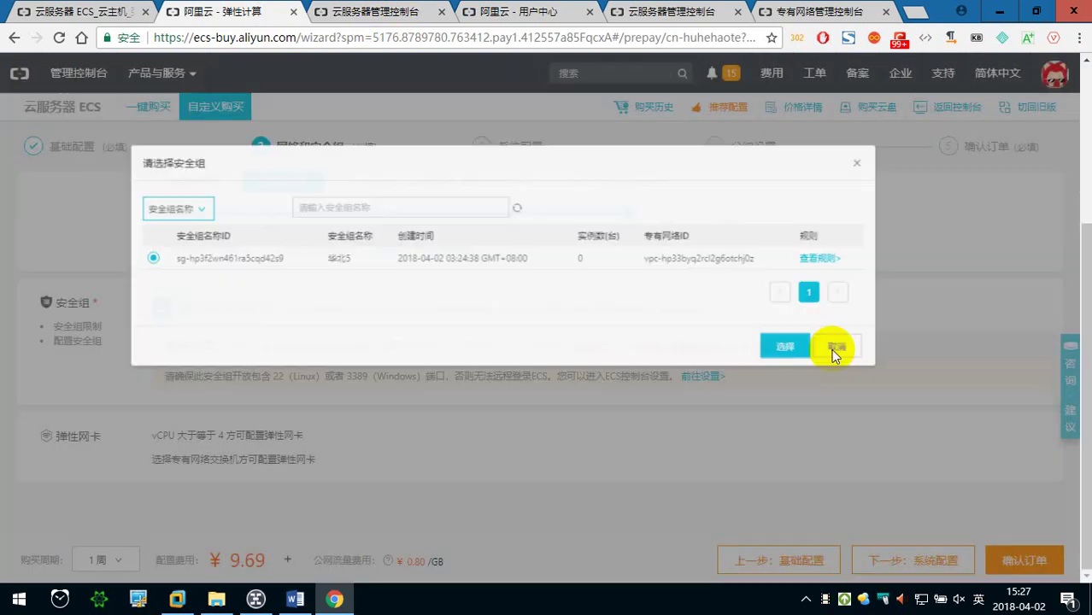
pyautogui.click(59, 38)
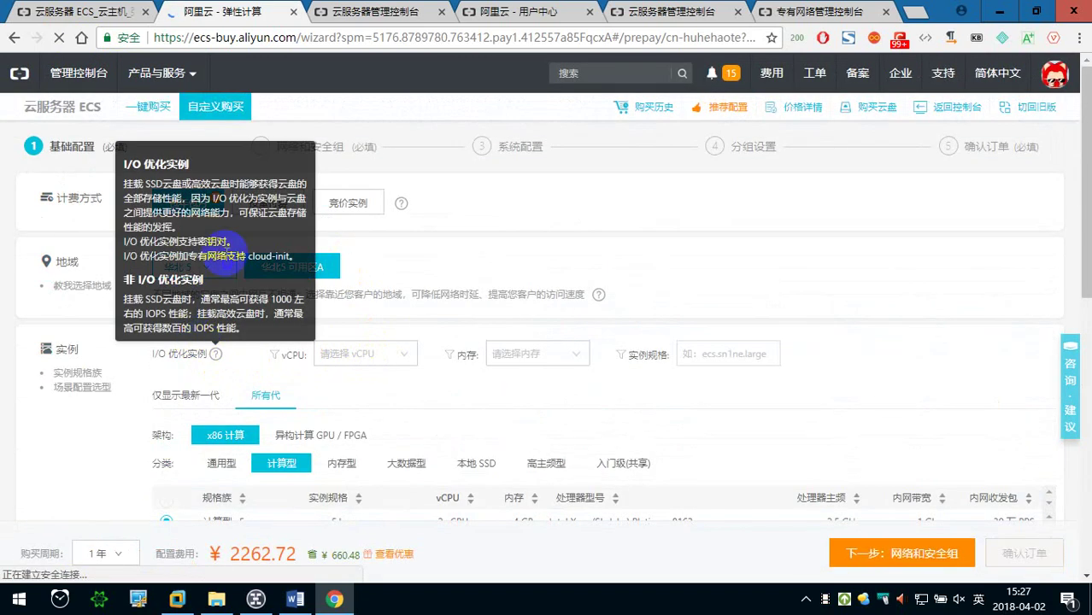
# Step: Filter instances to 1 vCPU and 1 GB and show entry-level shared ecs.t5-lc1m1.small
pyautogui.scroll(-1, 401, 299)
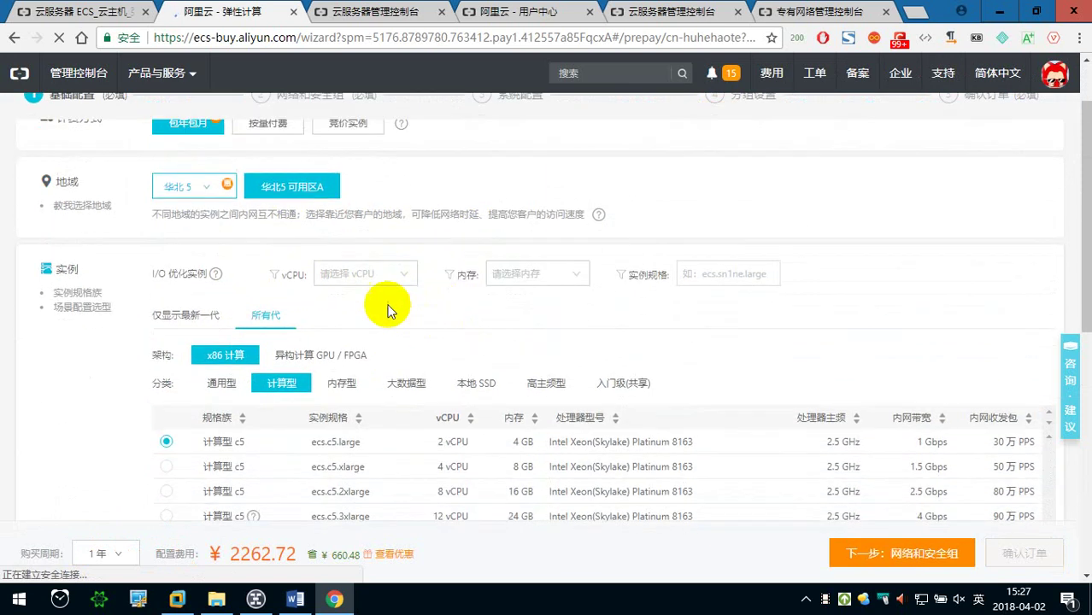
pyautogui.click(354, 274)
pyautogui.click(346, 302)
pyautogui.click(523, 275)
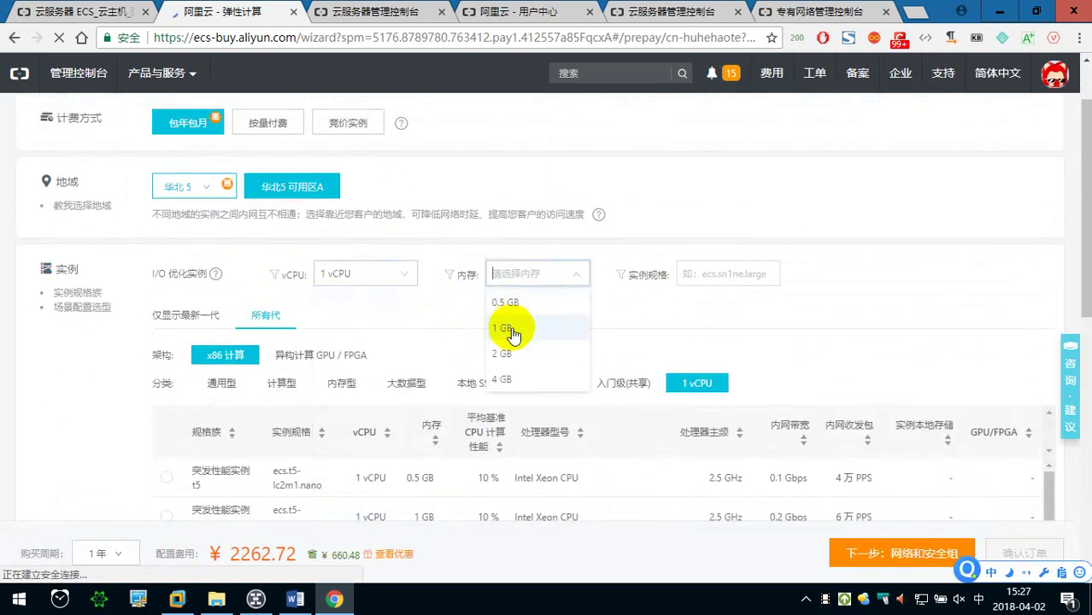
pyautogui.click(513, 325)
pyautogui.scroll(-2, 542, 320)
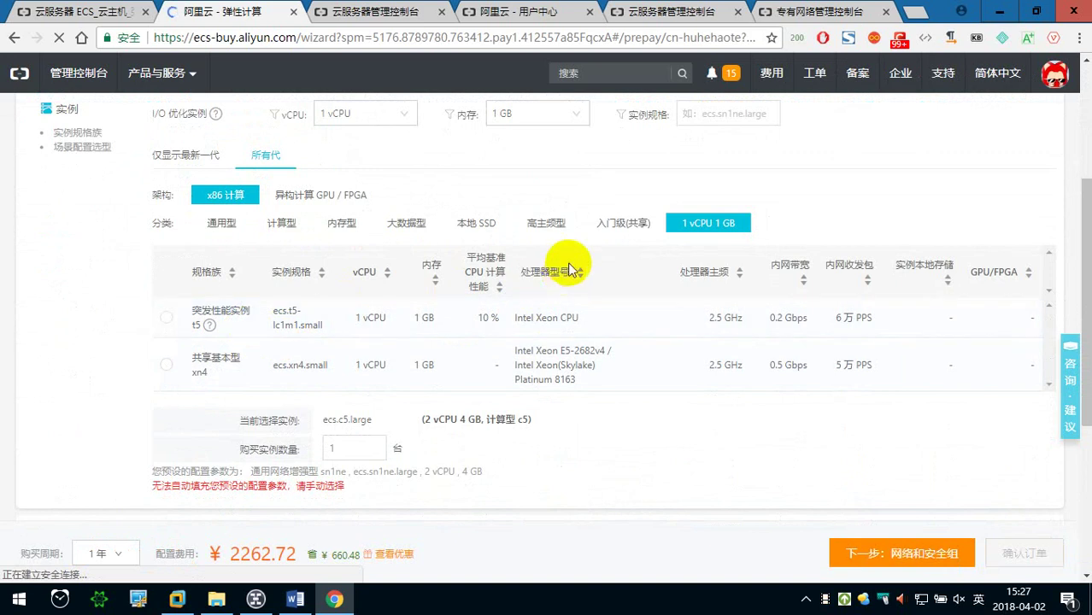
pyautogui.click(623, 223)
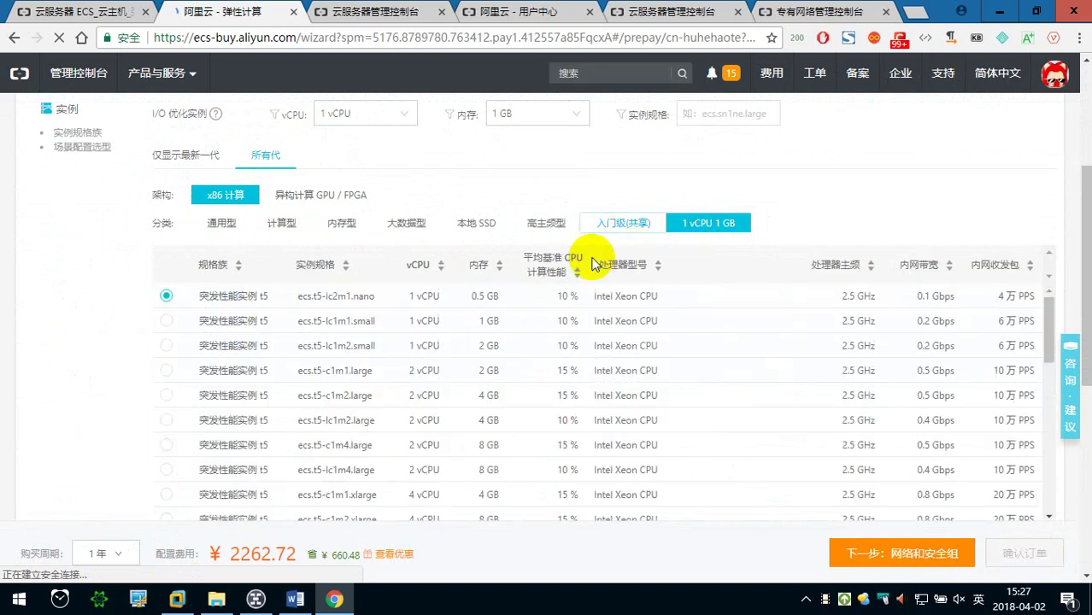
# Step: Set the purchase period to 1周
pyautogui.scroll(-3, 370, 394)
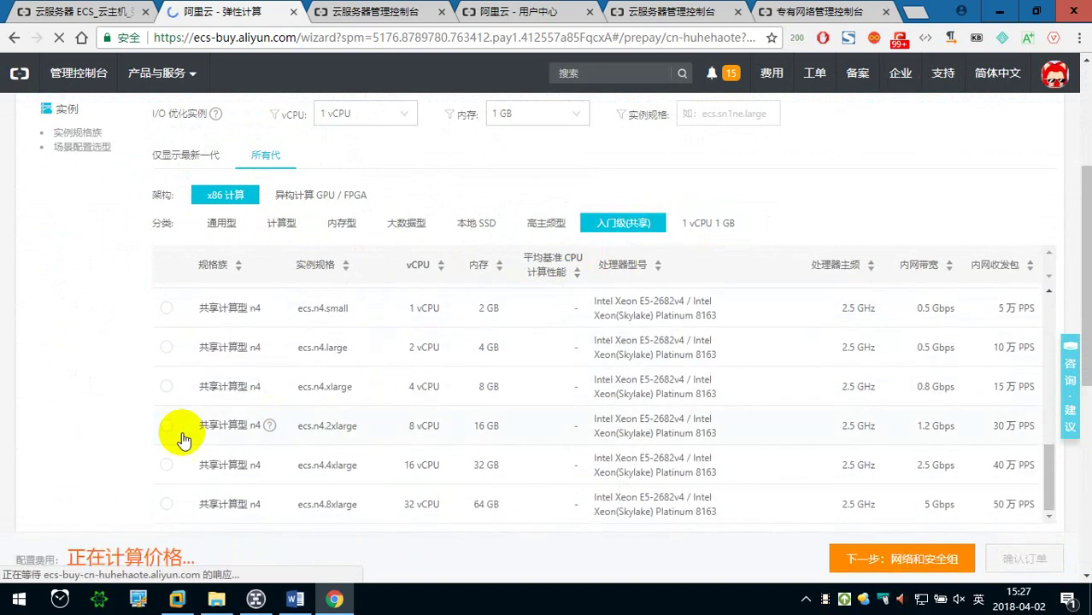
pyautogui.scroll(-5, 171, 393)
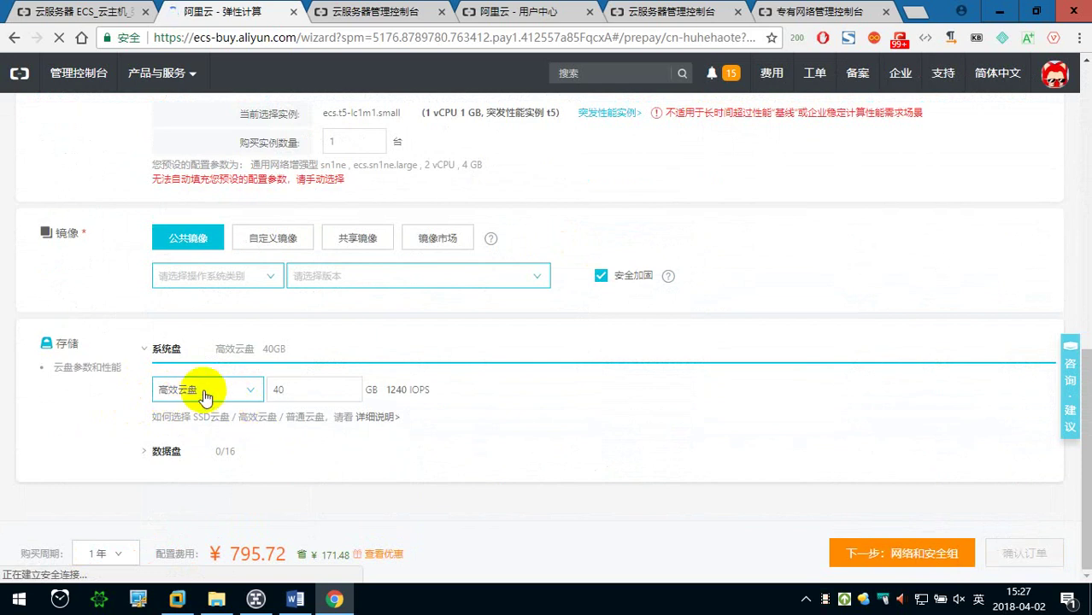
pyautogui.click(92, 551)
pyautogui.click(91, 319)
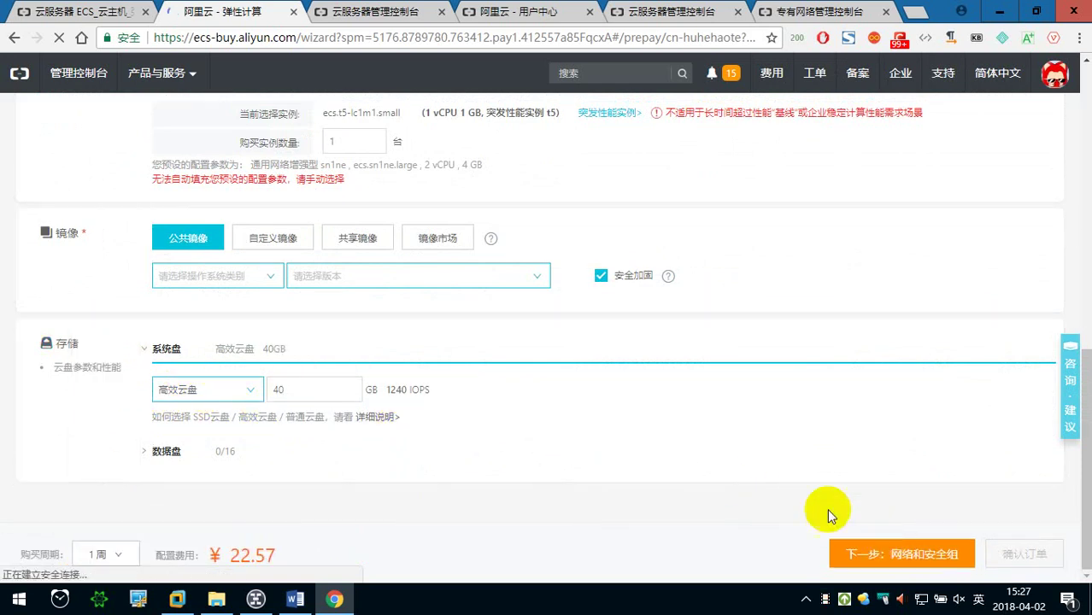
# Step: Choose the CentOS 6.9 64位 image and continue to network and security group
pyautogui.scroll(2, 305, 317)
pyautogui.click(239, 356)
pyautogui.click(220, 385)
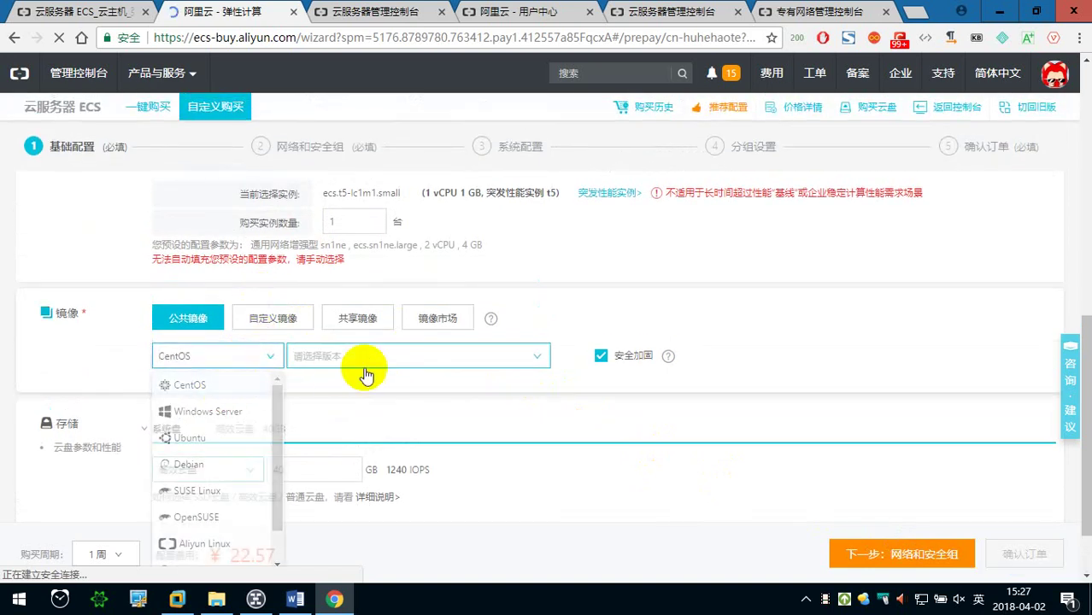
pyautogui.click(368, 357)
pyautogui.click(317, 461)
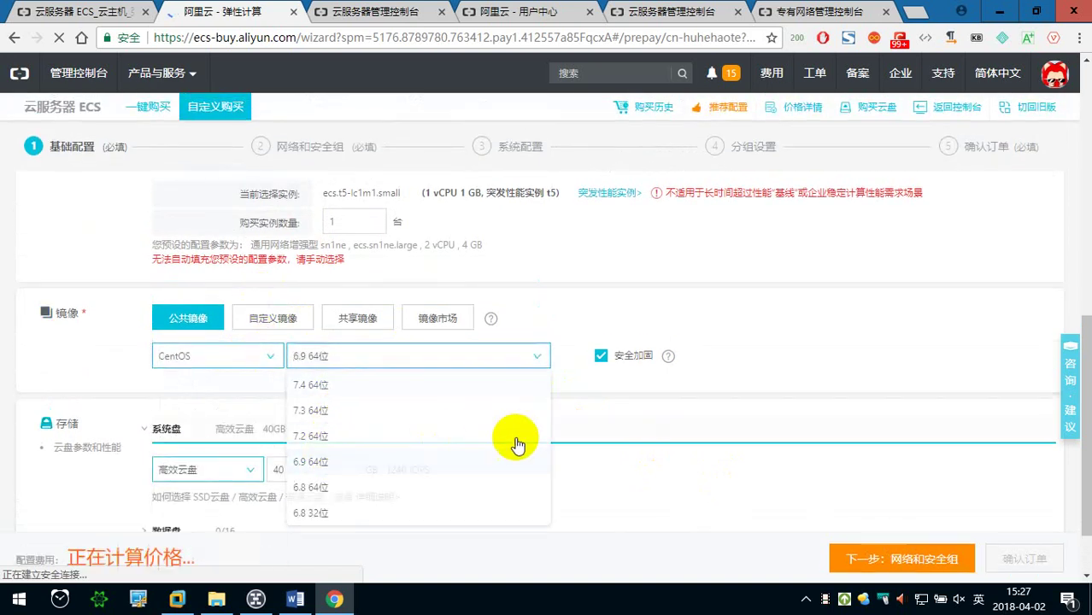
pyautogui.scroll(-1, 838, 521)
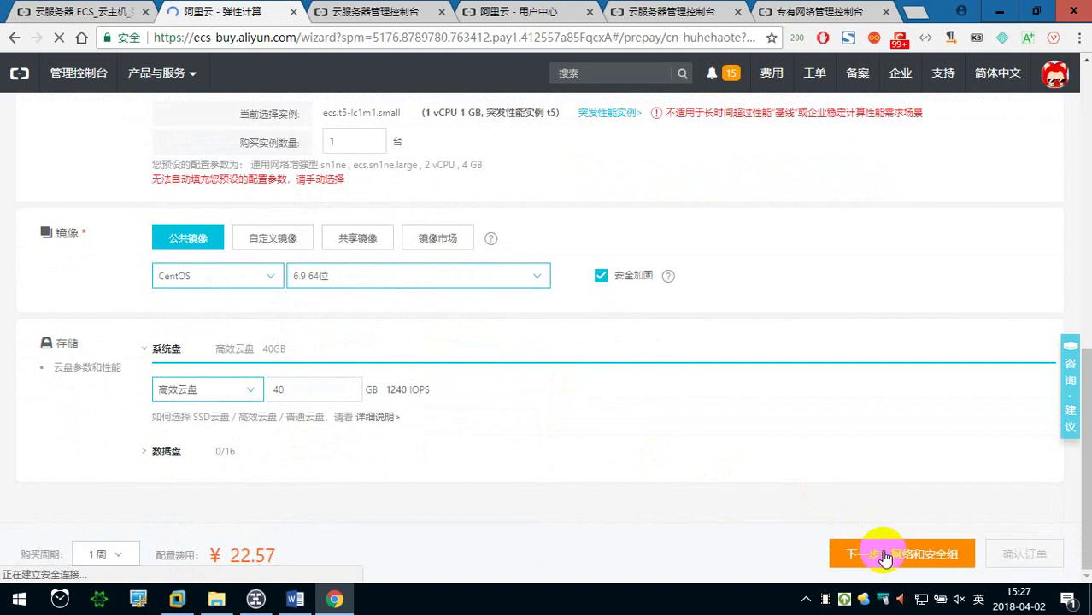
pyautogui.click(884, 558)
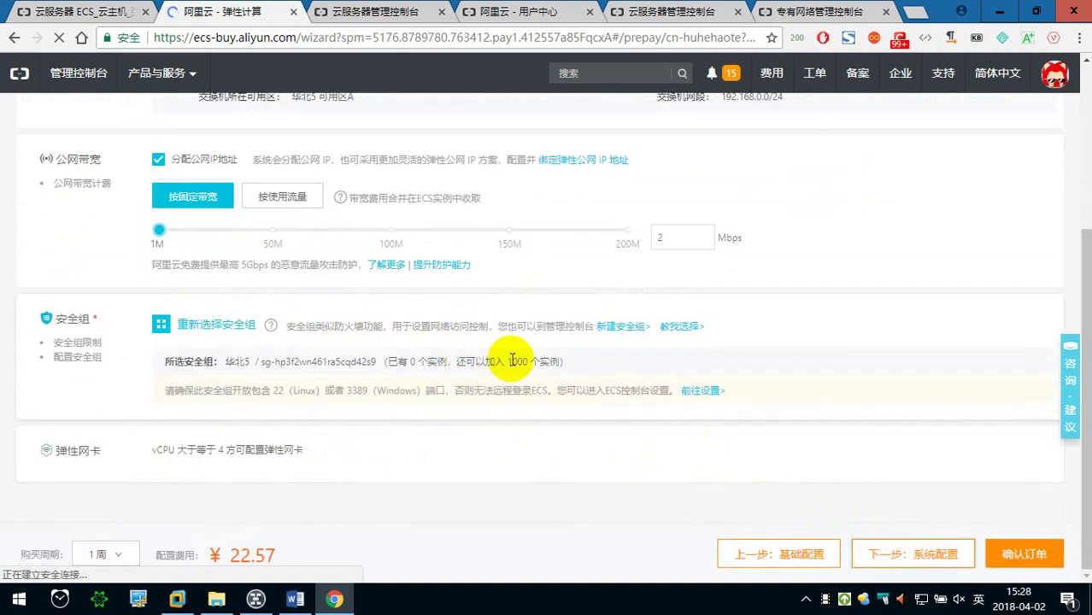
# Step: Switch bandwidth billing to pay-by-traffic with a 100 Mbps peak
pyautogui.scroll(1, 504, 359)
pyautogui.click(282, 276)
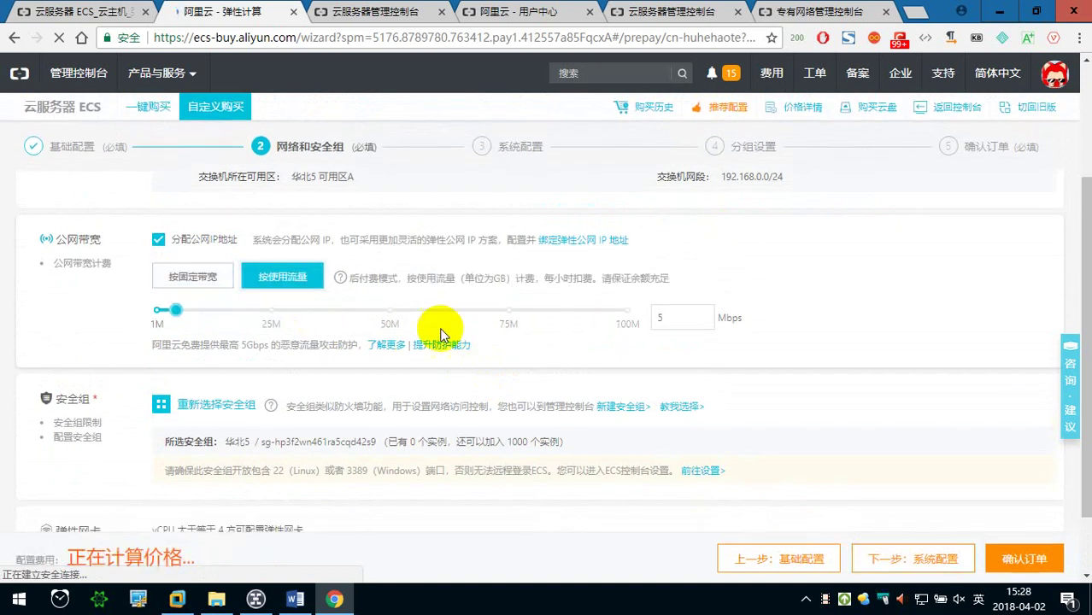
pyautogui.moveTo(175, 309); pyautogui.dragTo(675, 325)
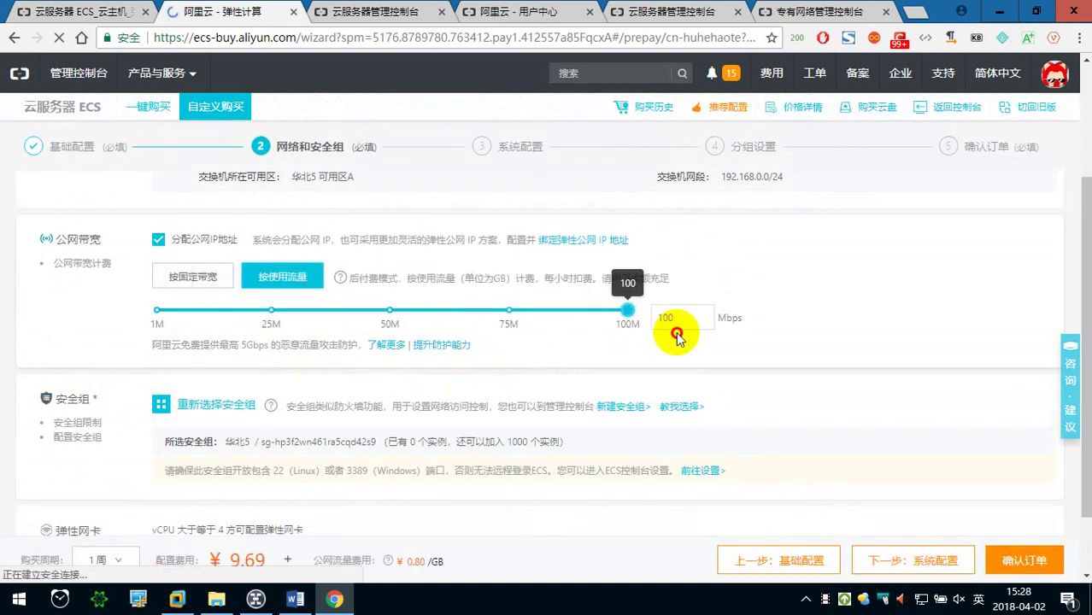
pyautogui.scroll(-1, 897, 310)
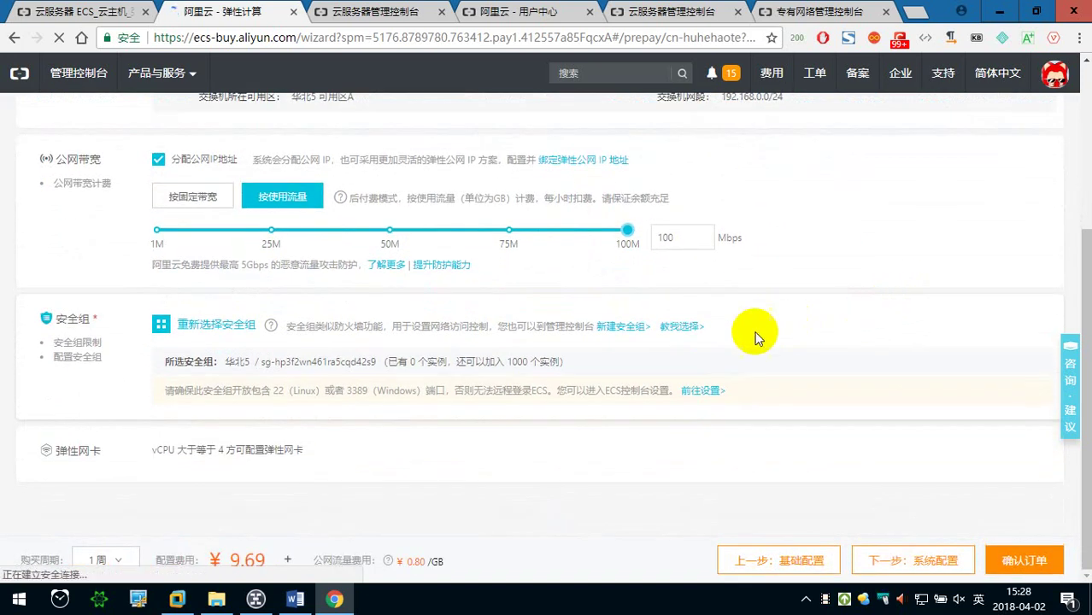
pyautogui.scroll(1, 594, 304)
pyautogui.scroll(2, 592, 293)
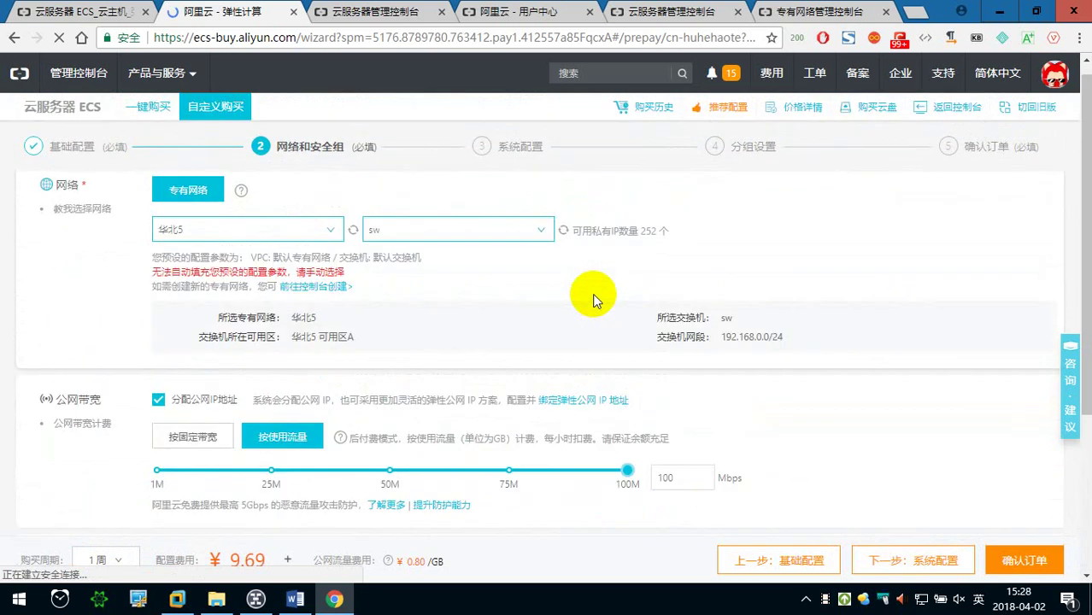
# Step: Keep VPC 华北5 and switch sw, then continue to the 确认订单 step
pyautogui.click(376, 233)
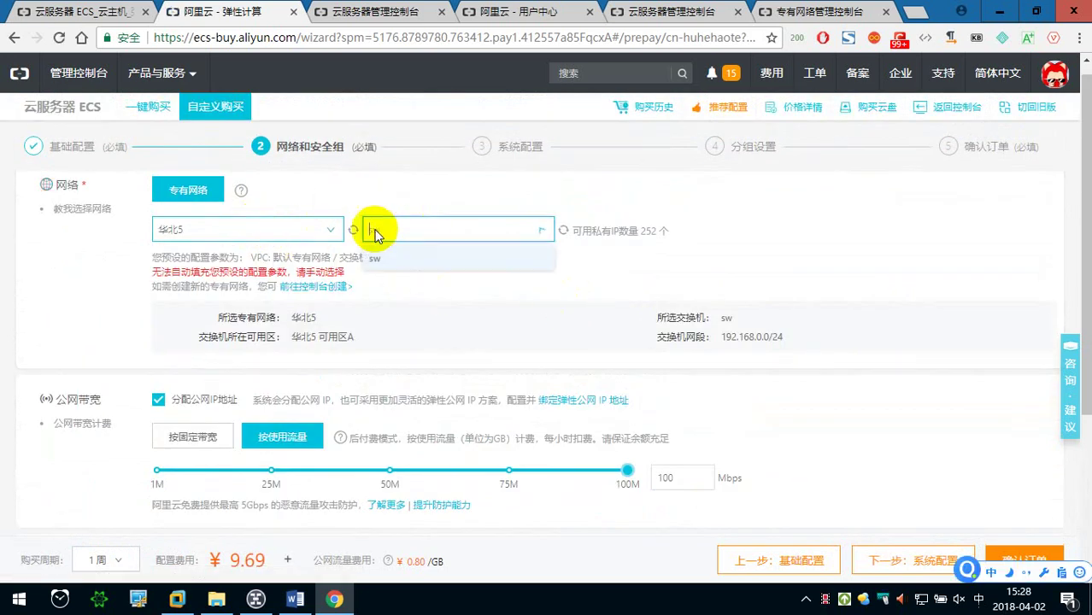
pyautogui.click(270, 231)
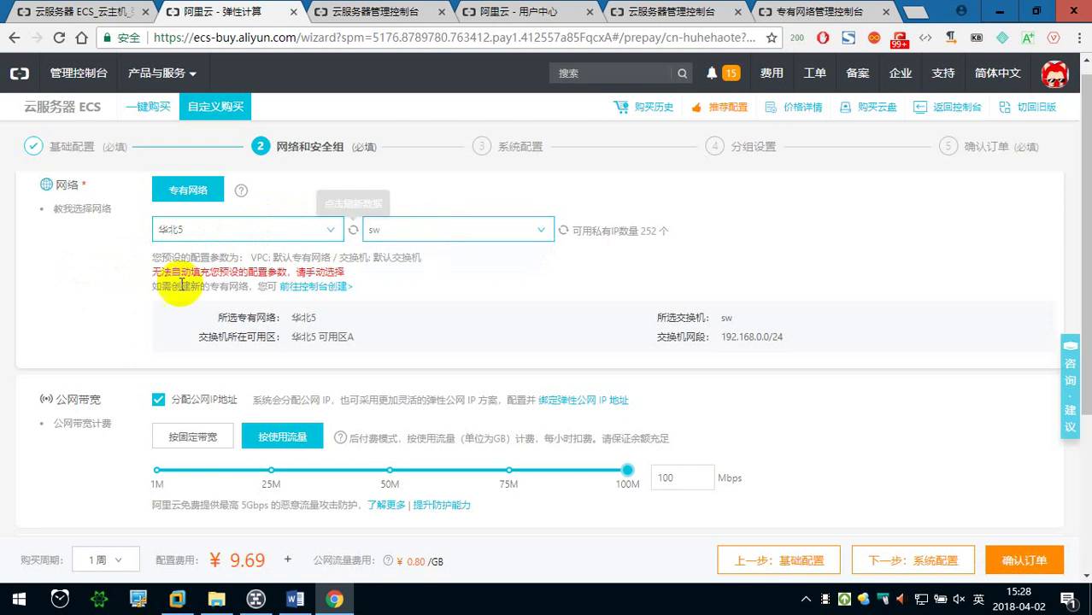
pyautogui.click(426, 247)
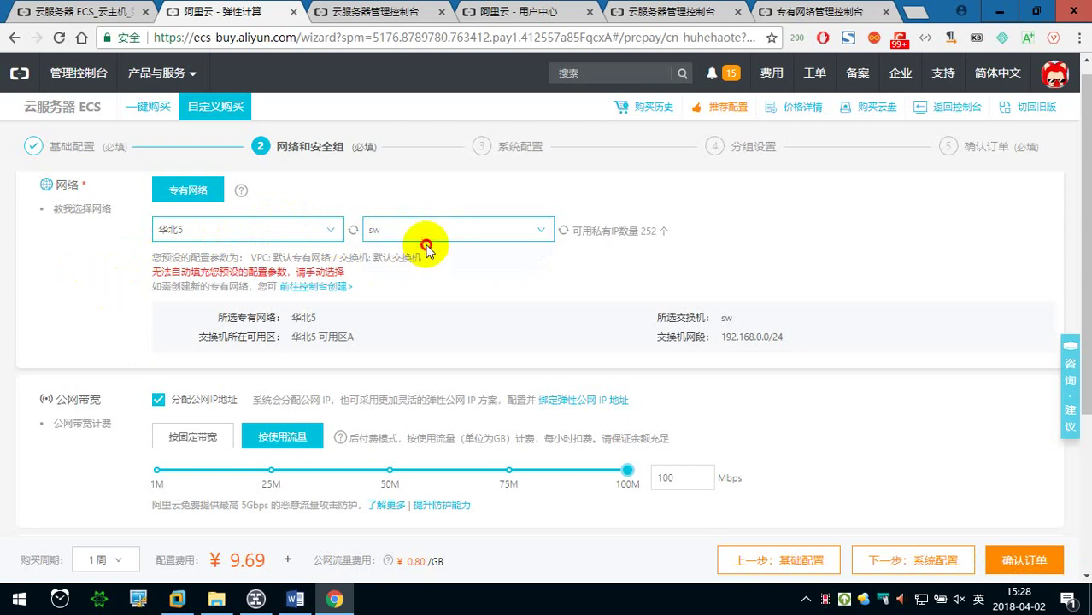
pyautogui.click(244, 228)
pyautogui.click(65, 266)
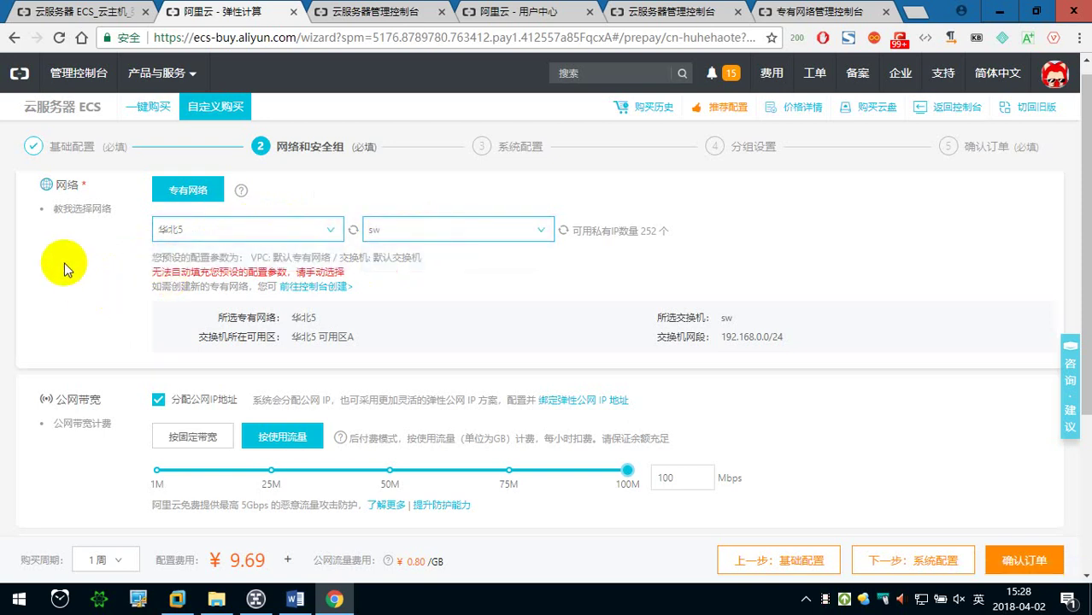
pyautogui.moveTo(151, 272); pyautogui.dragTo(343, 270)
pyautogui.click(122, 318)
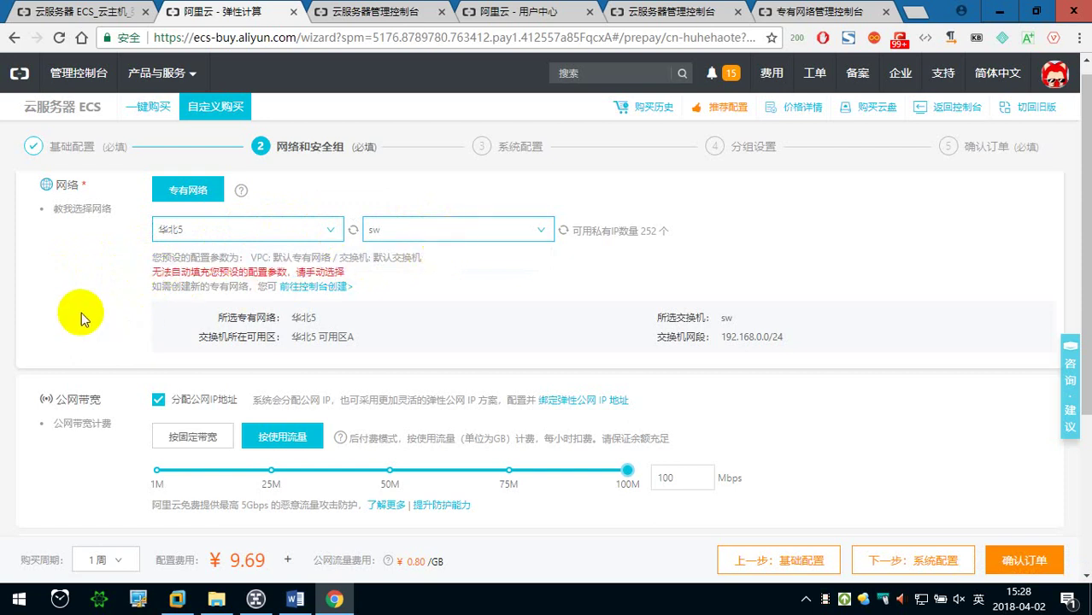
pyautogui.scroll(-3, 218, 325)
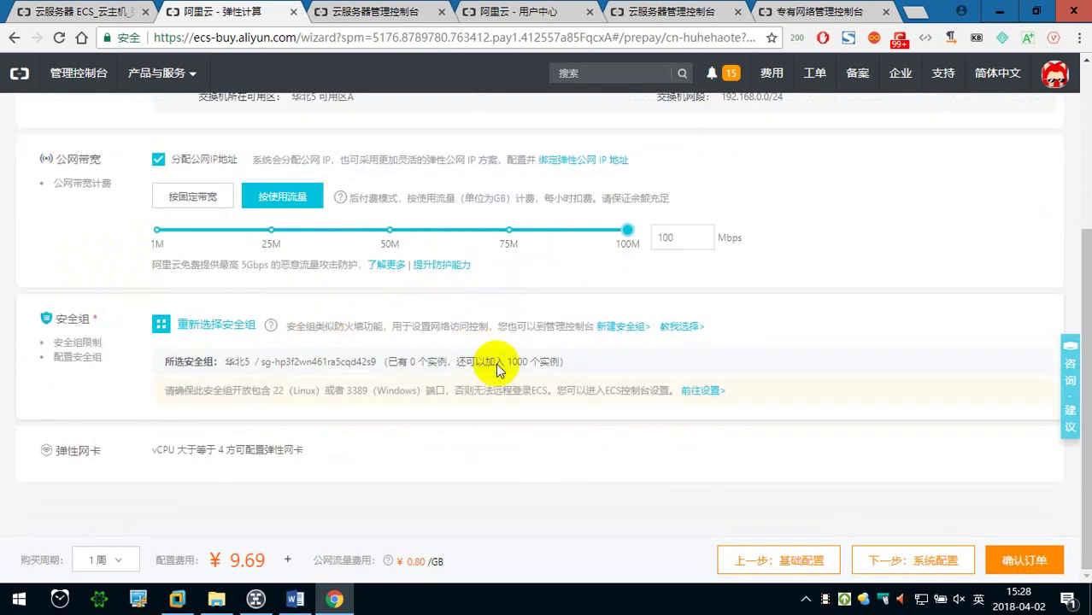
pyautogui.click(1029, 562)
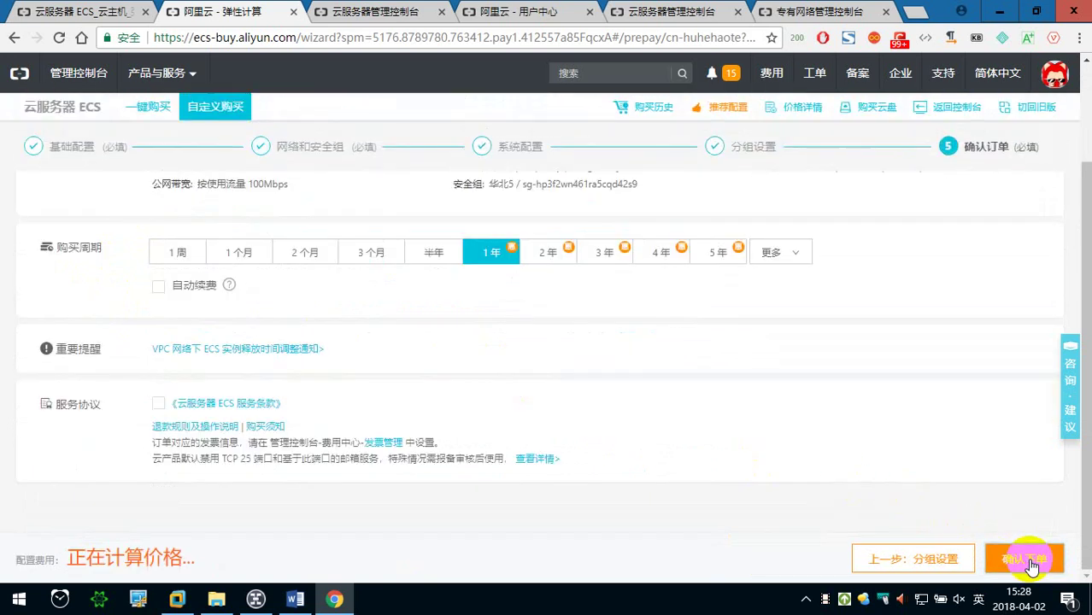
# Step: Change the purchase period to 5年, dropping the configuration fee to ¥774.00
pyautogui.scroll(2, 588, 422)
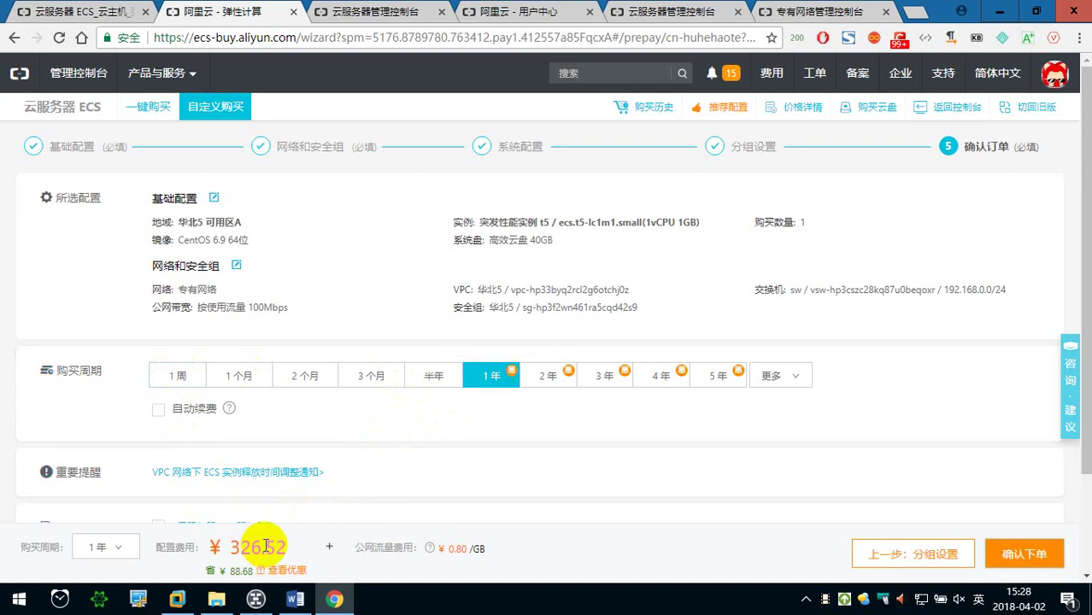
pyautogui.click(714, 377)
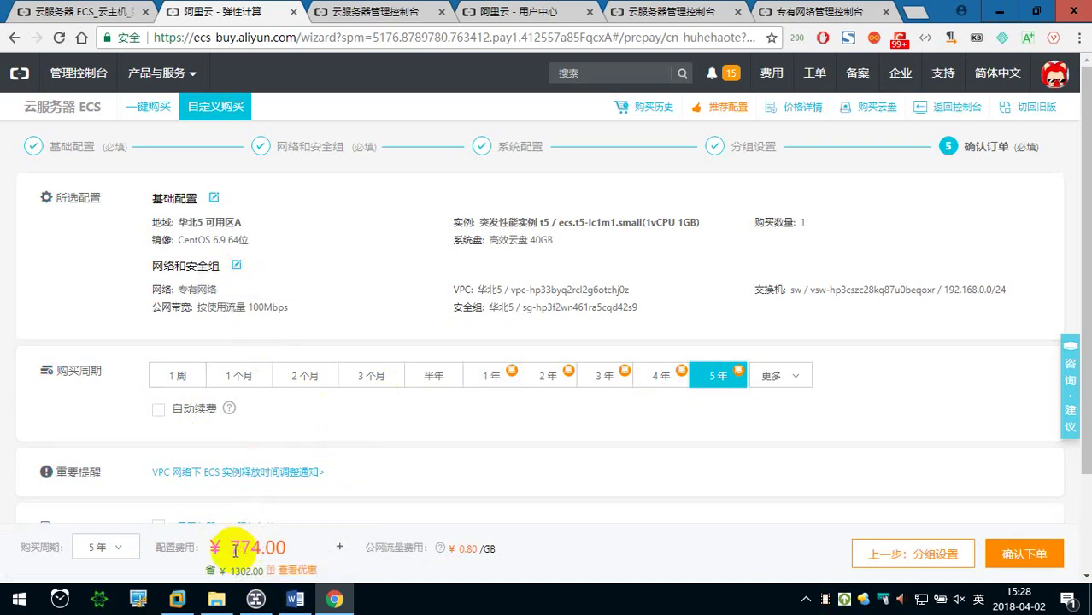
pyautogui.click(237, 268)
pyautogui.scroll(-5, 291, 368)
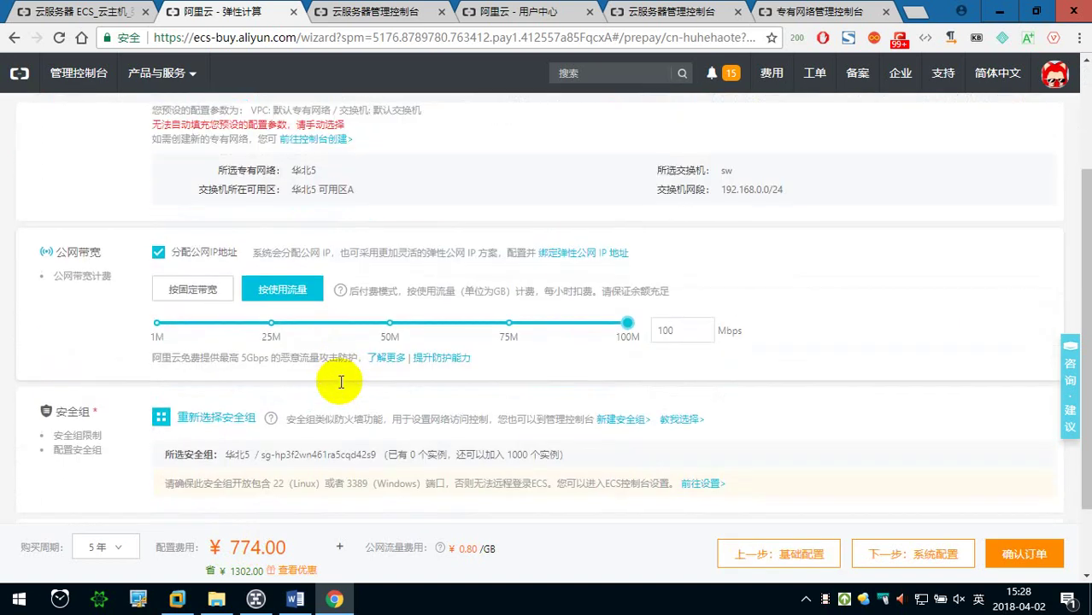
pyautogui.click(205, 211)
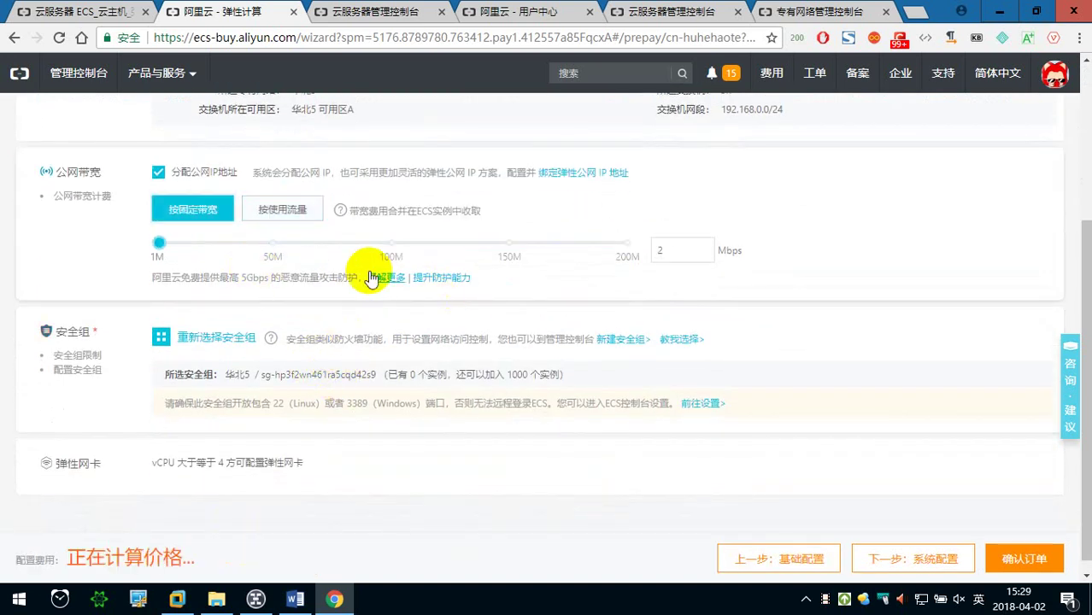
pyautogui.doubleClick(676, 256)
pyautogui.write('1')
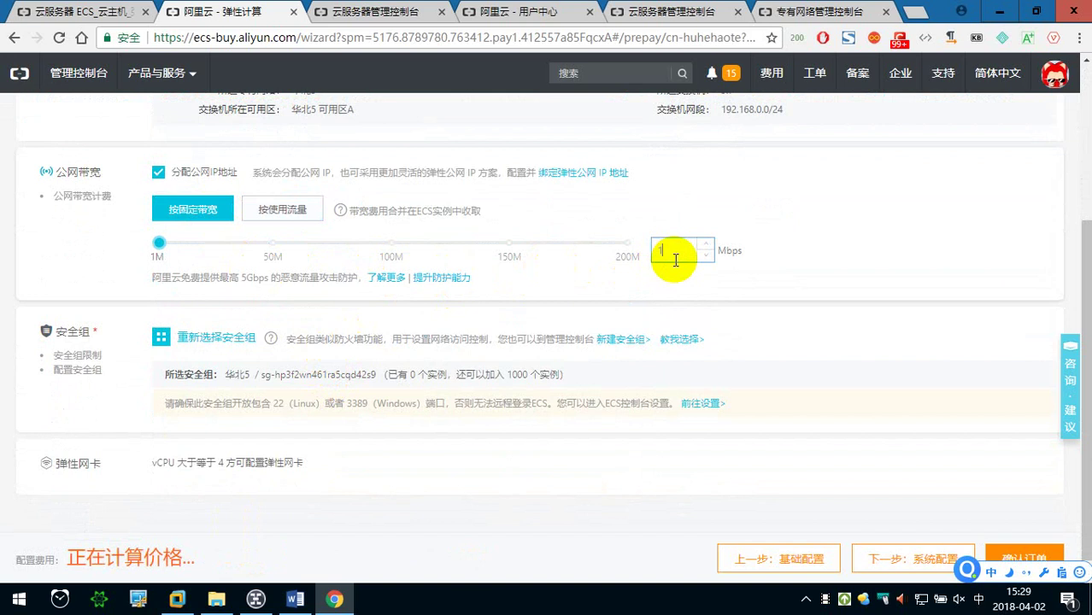
pyautogui.click(874, 259)
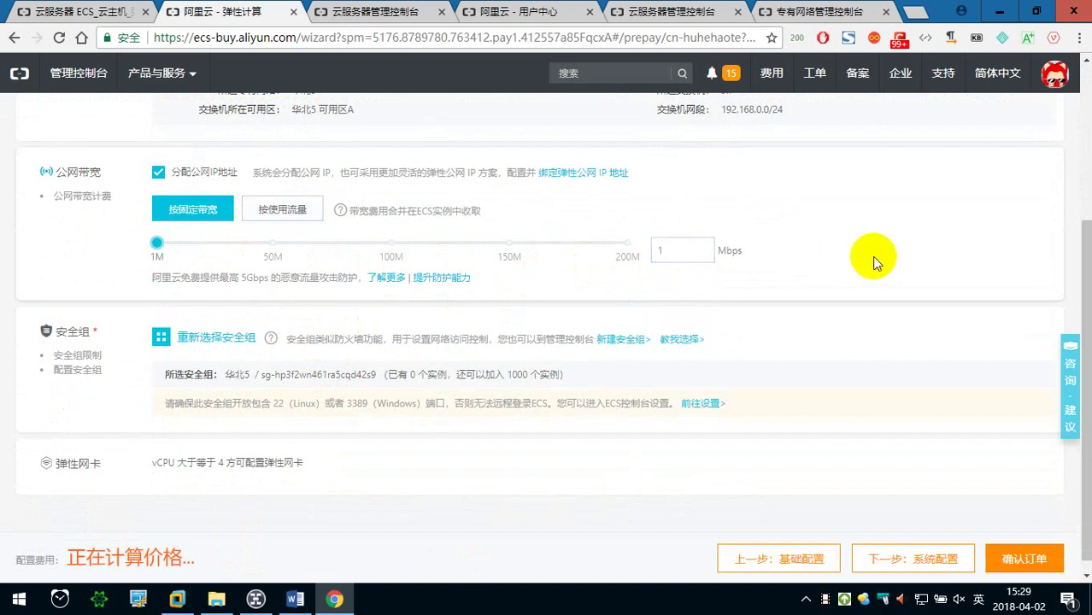
pyautogui.scroll(-1, 726, 281)
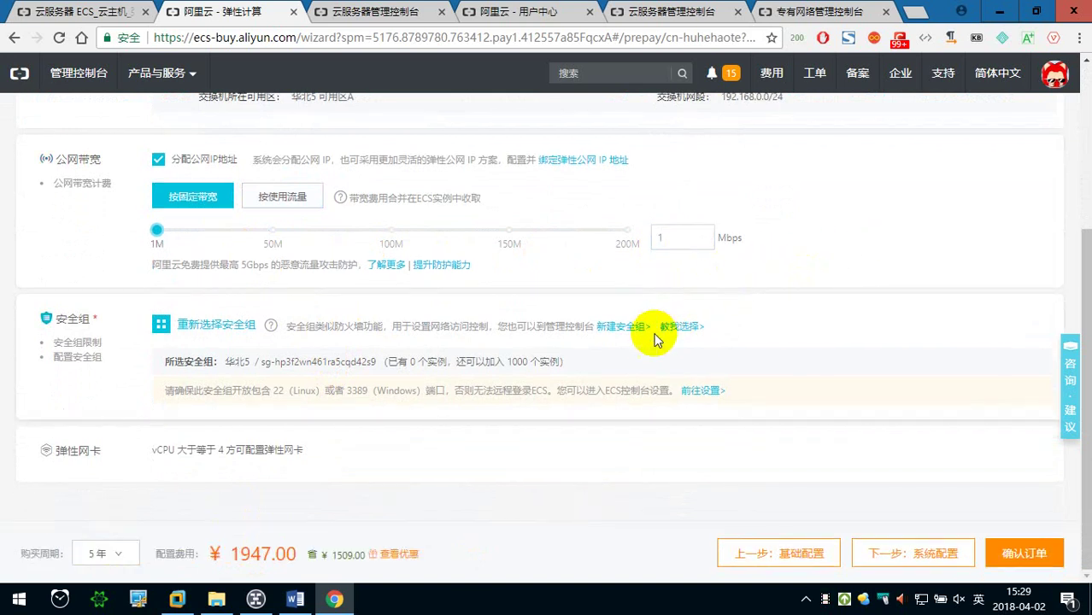
pyautogui.click(1014, 563)
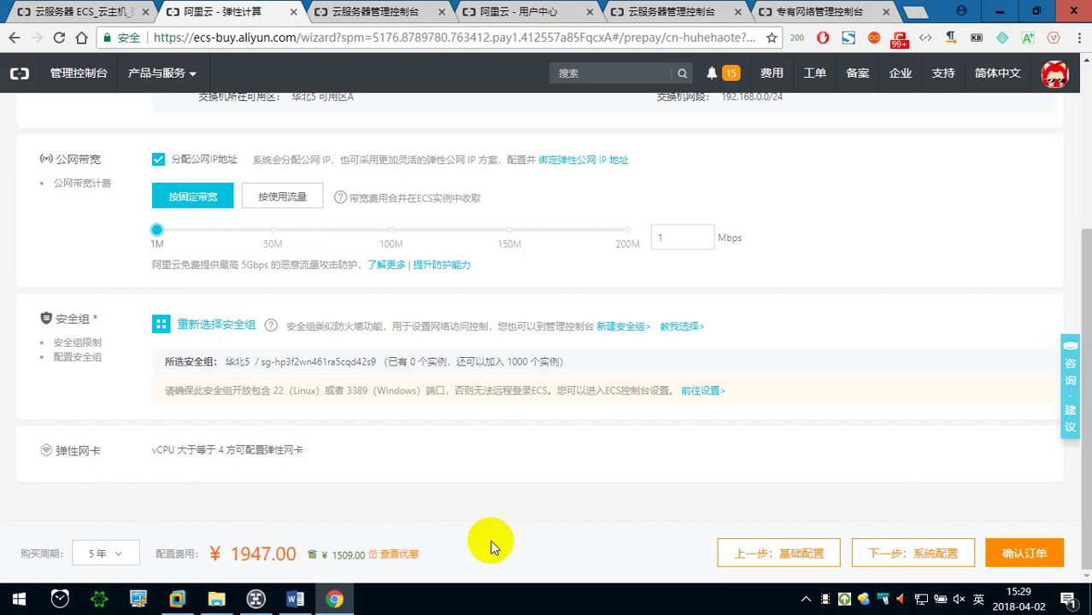
pyautogui.click(1011, 564)
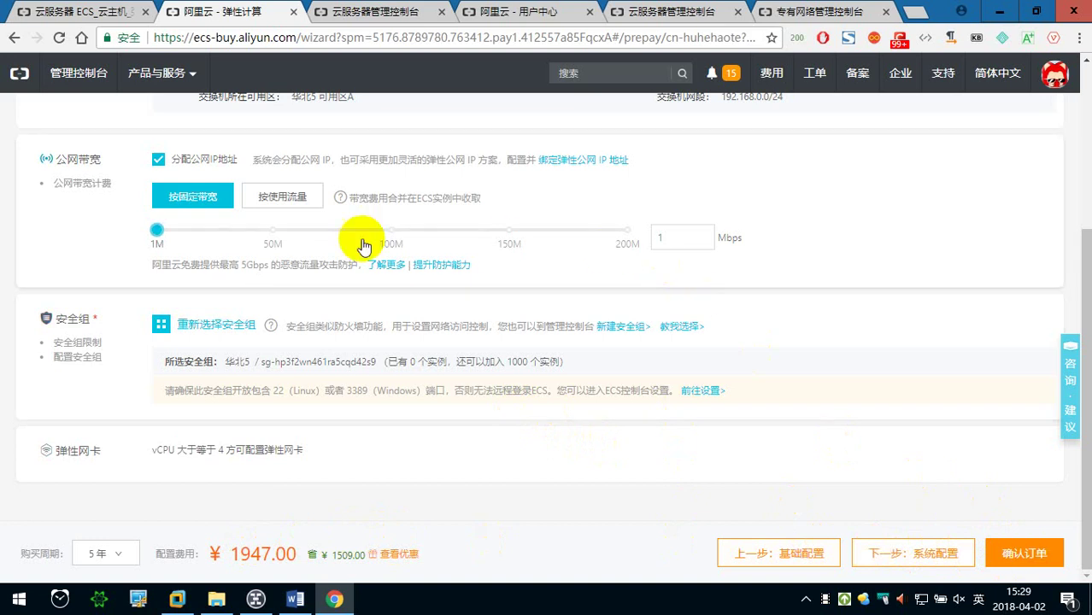
pyautogui.click(285, 198)
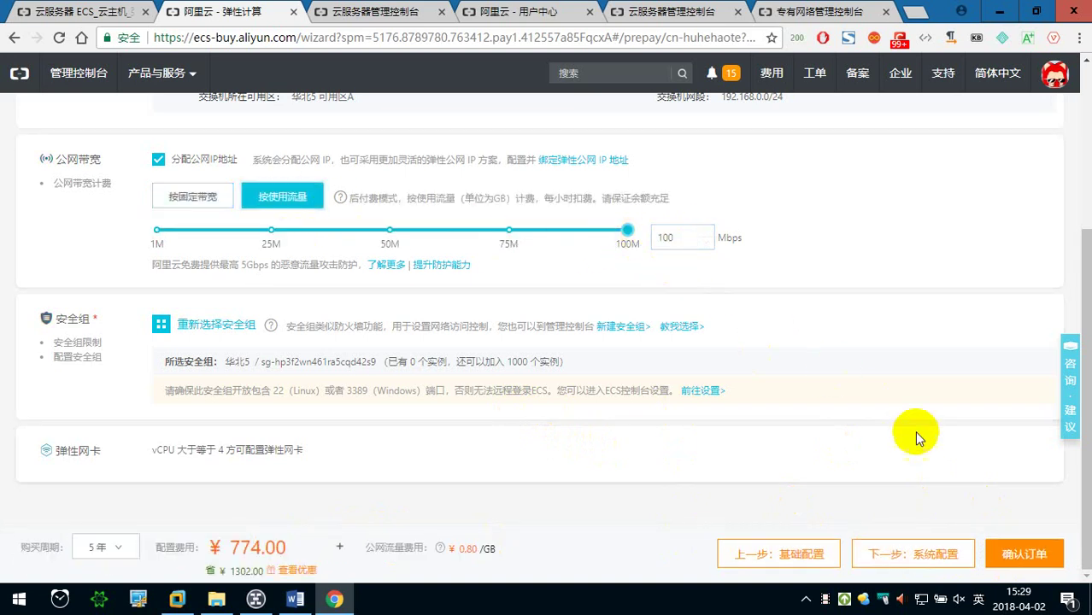
pyautogui.click(1011, 552)
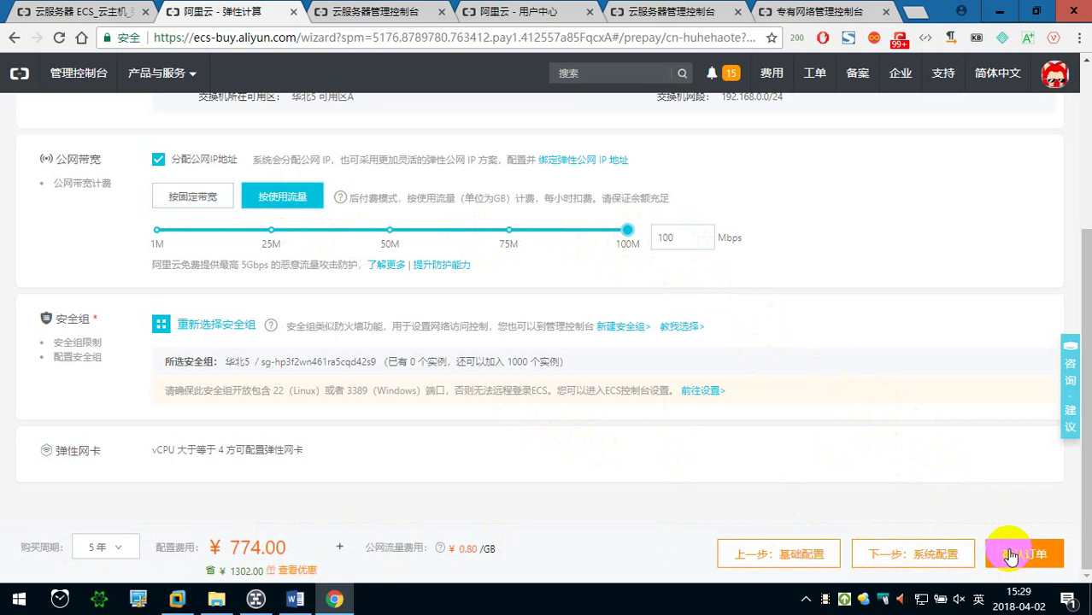
# Step: After trying 半年 and 1个月, settle on a 1周 purchase period at ¥9.69
pyautogui.click(1011, 554)
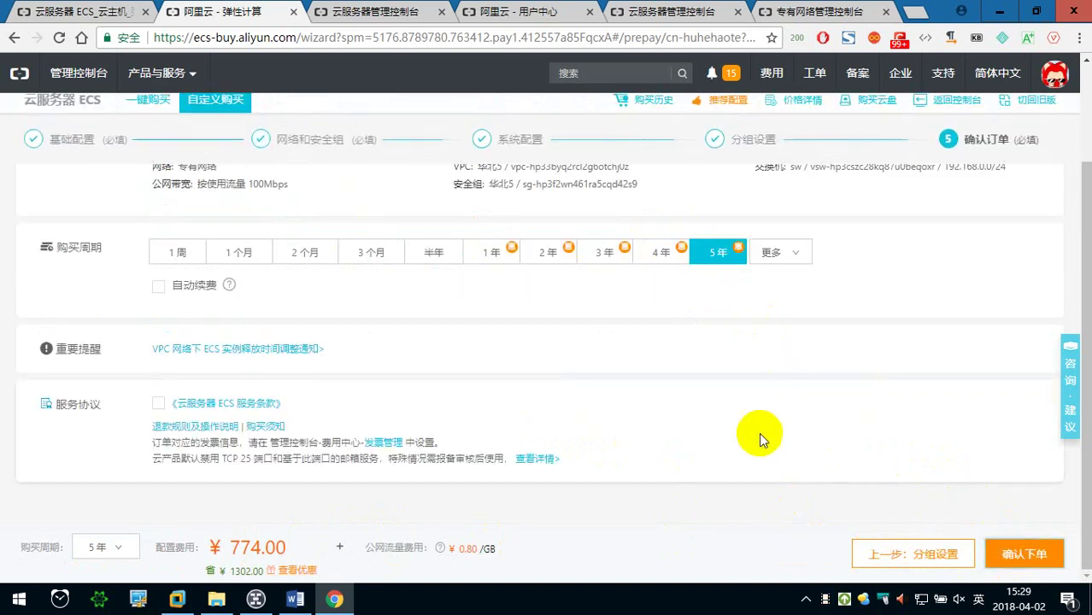
pyautogui.click(188, 256)
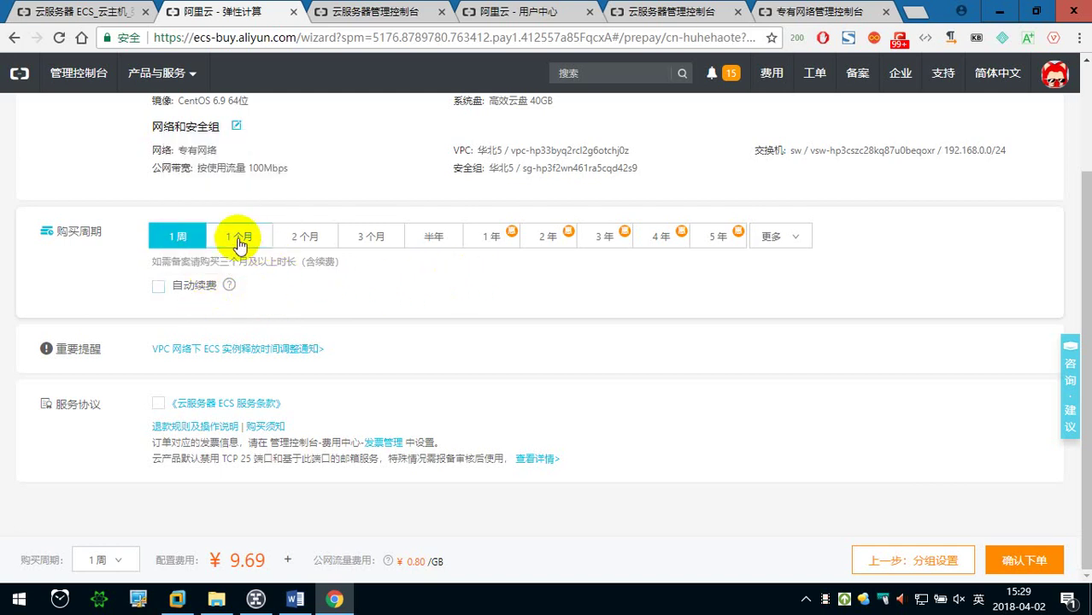
pyautogui.click(431, 252)
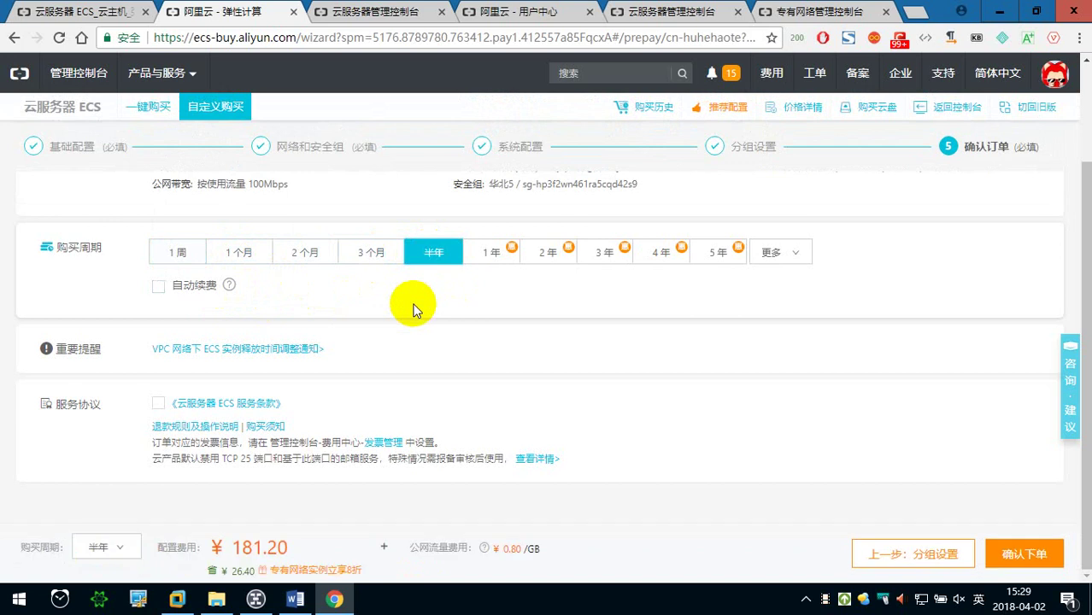
pyautogui.click(239, 252)
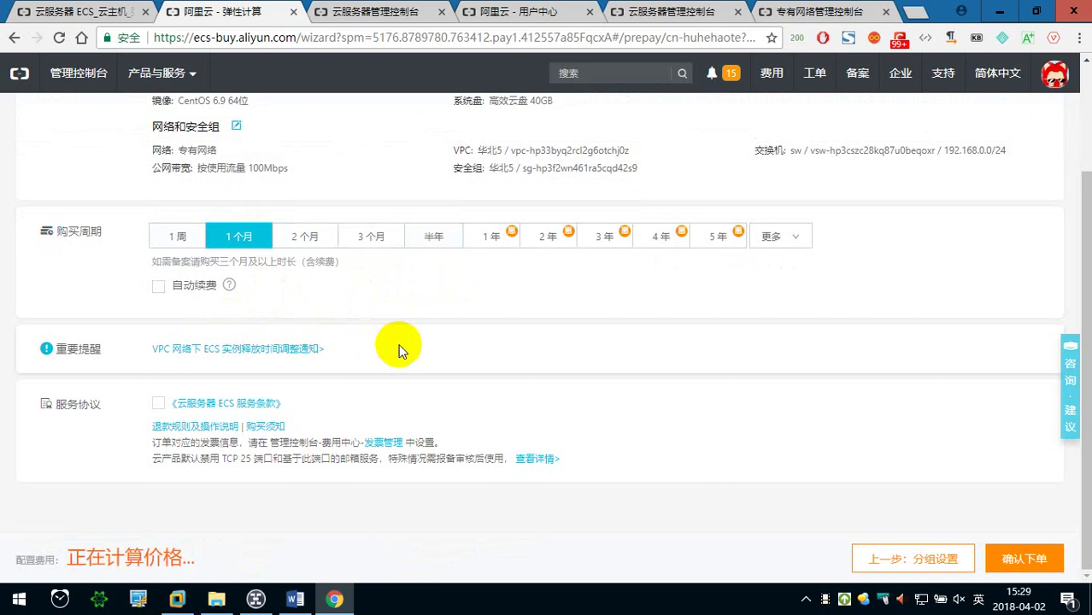
pyautogui.moveTo(224, 282)
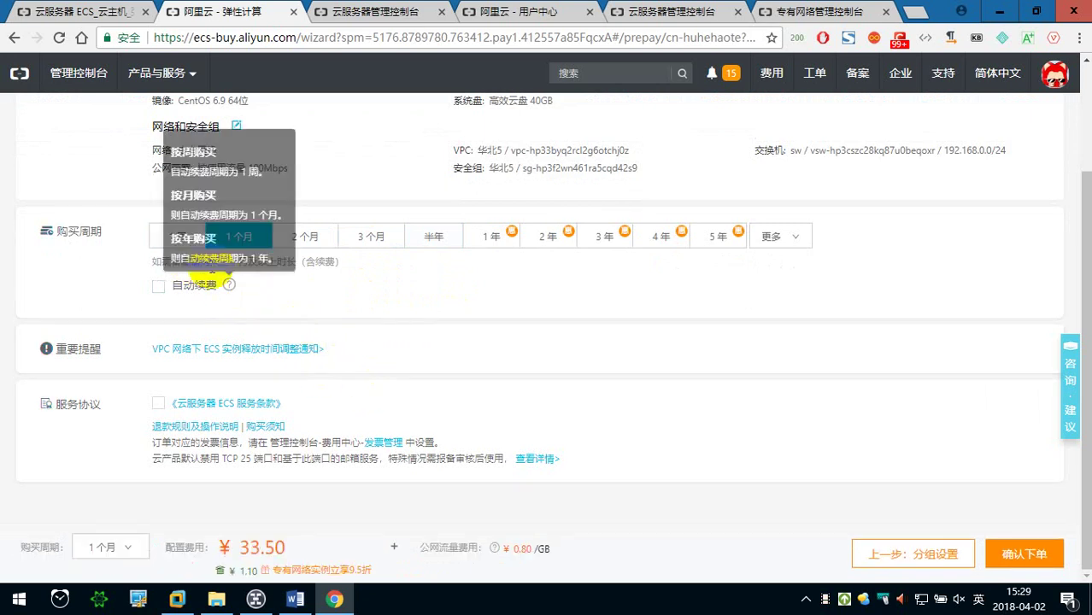
pyautogui.click(161, 237)
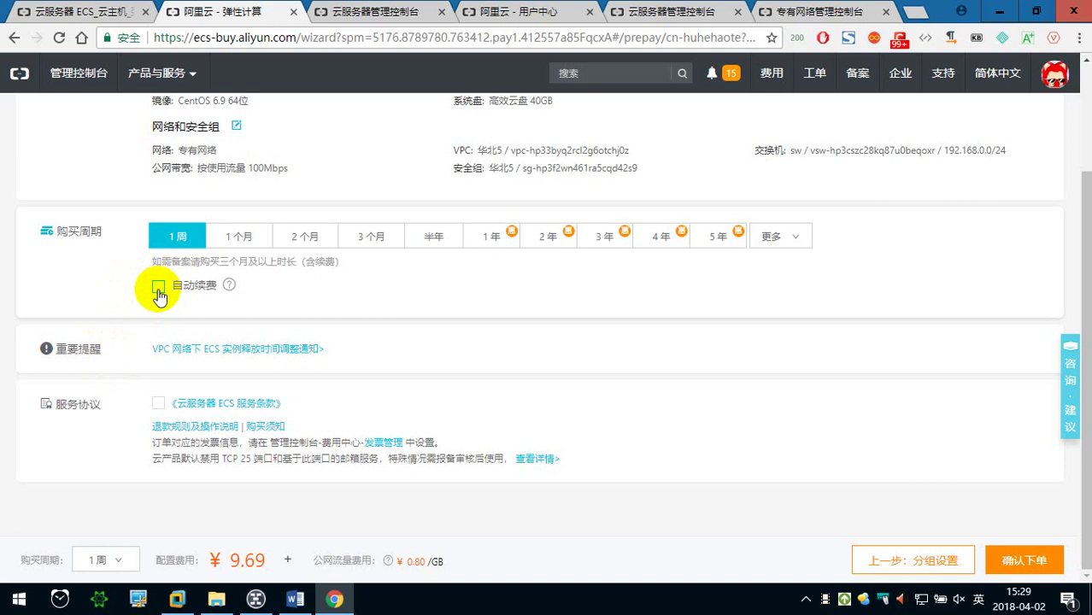
# Step: Highlight the three-month filing requirement hint and briefly check the Word notes
pyautogui.moveTo(152, 262); pyautogui.dragTo(349, 263)
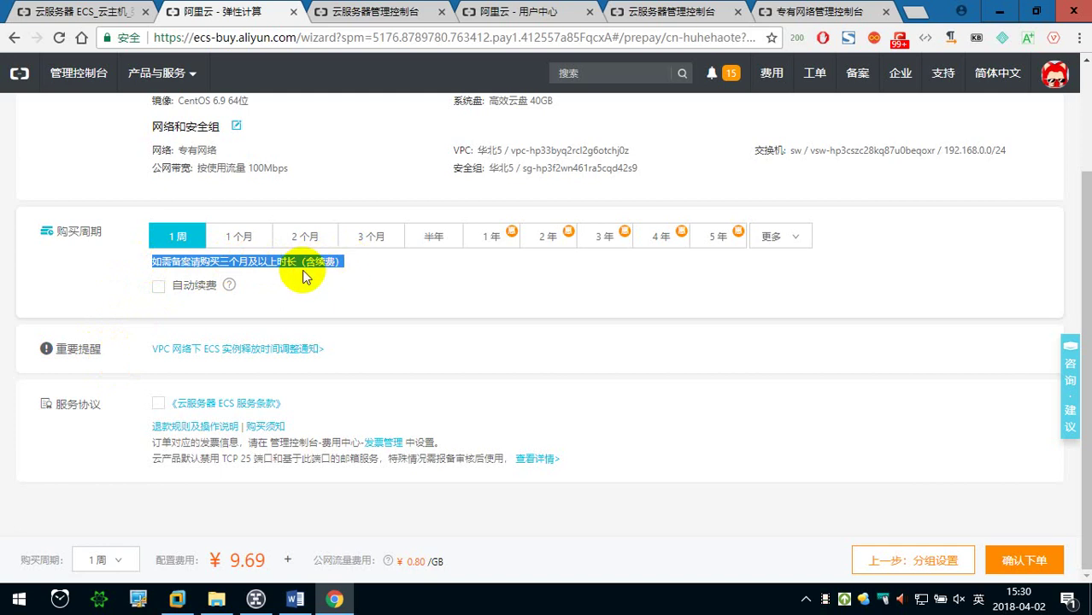
pyautogui.click(295, 599)
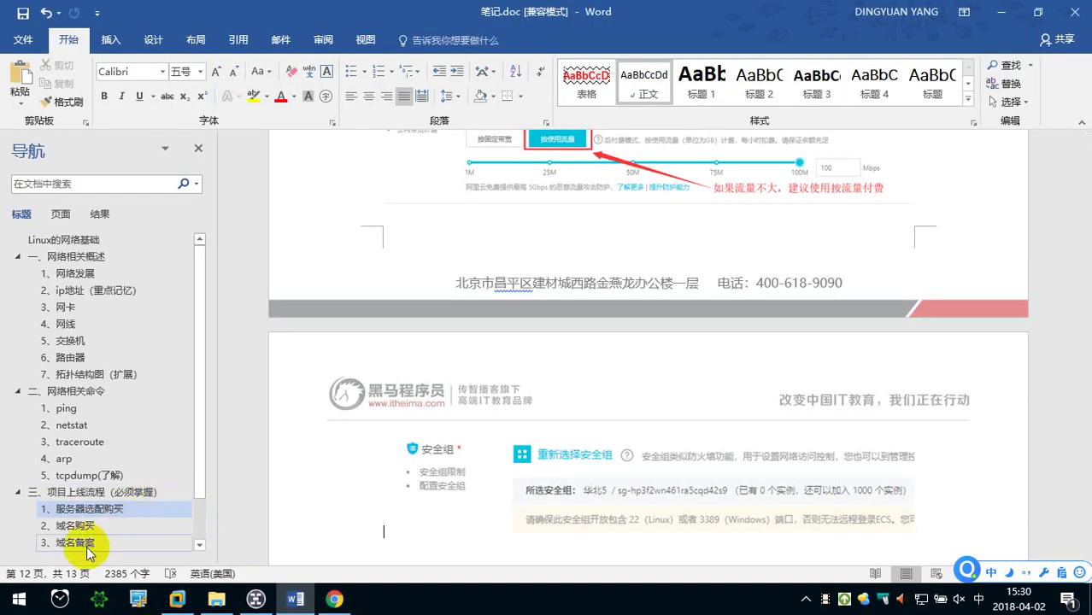
pyautogui.click(294, 599)
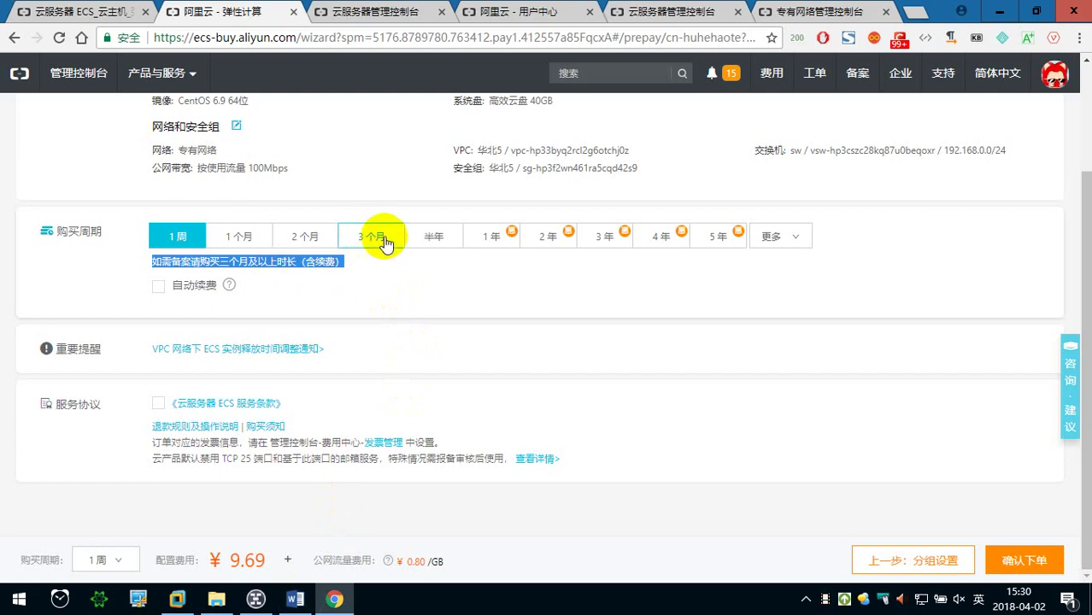
pyautogui.click(419, 279)
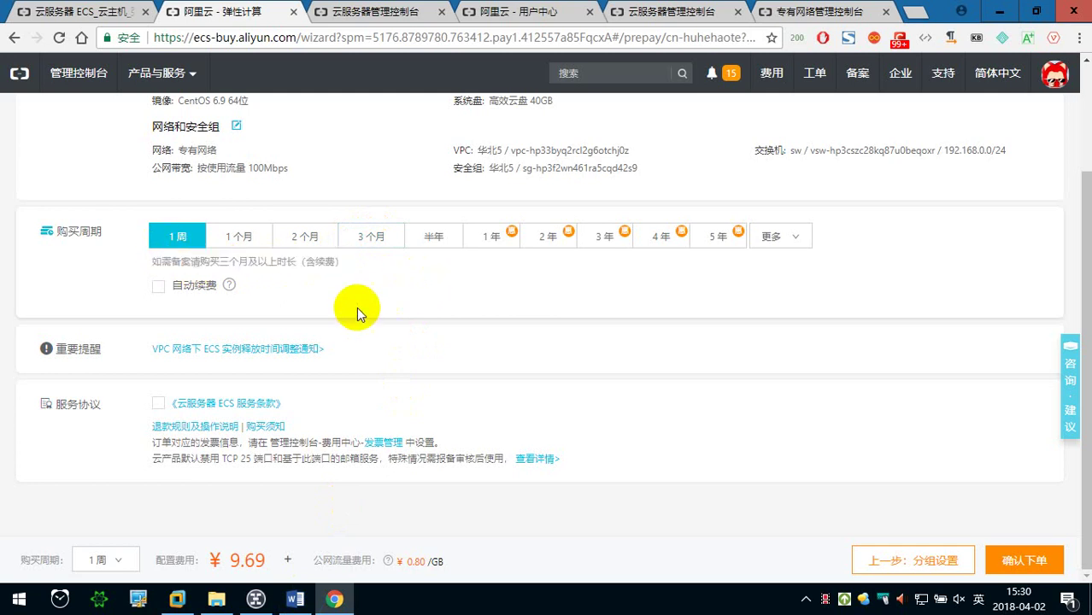
# Step: Accept the ECS service agreement
pyautogui.click(149, 411)
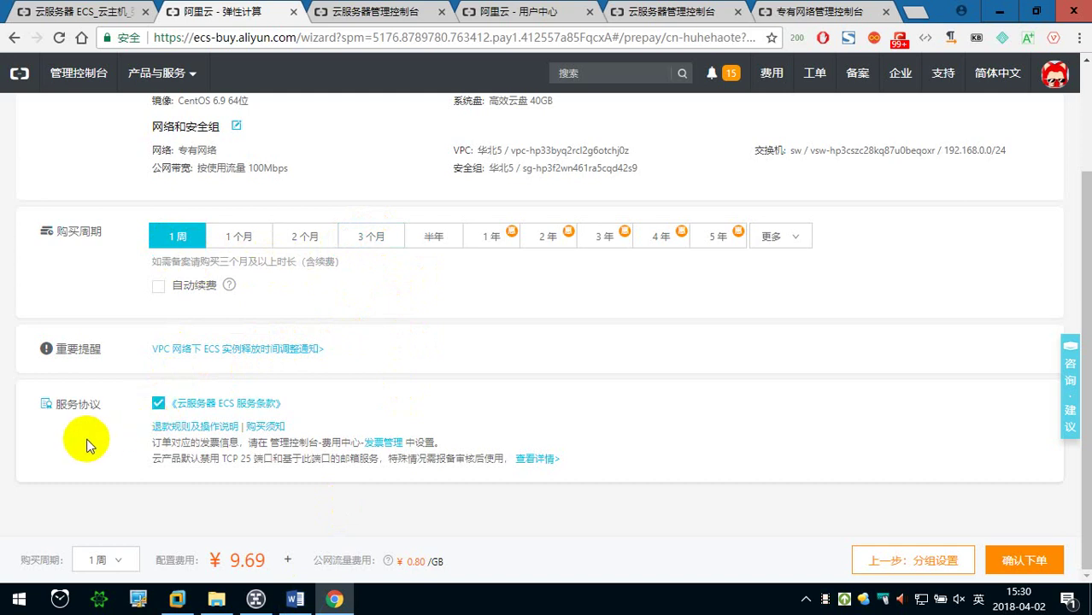
pyautogui.scroll(1, 86, 443)
pyautogui.scroll(-1, 87, 442)
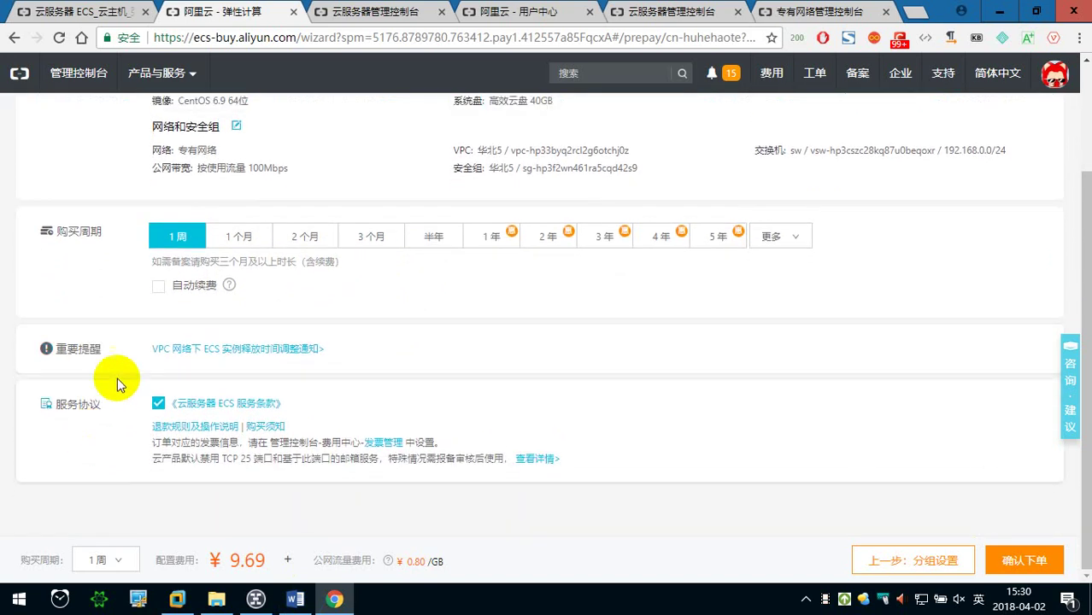
# Step: Screenshot the order options, boxing 1周, the agreement, duration summary and 确认下单 in red
pyautogui.hotkey('ctrl', 'alt', 'a')
pyautogui.moveTo(17, 204); pyautogui.dragTo(861, 487)
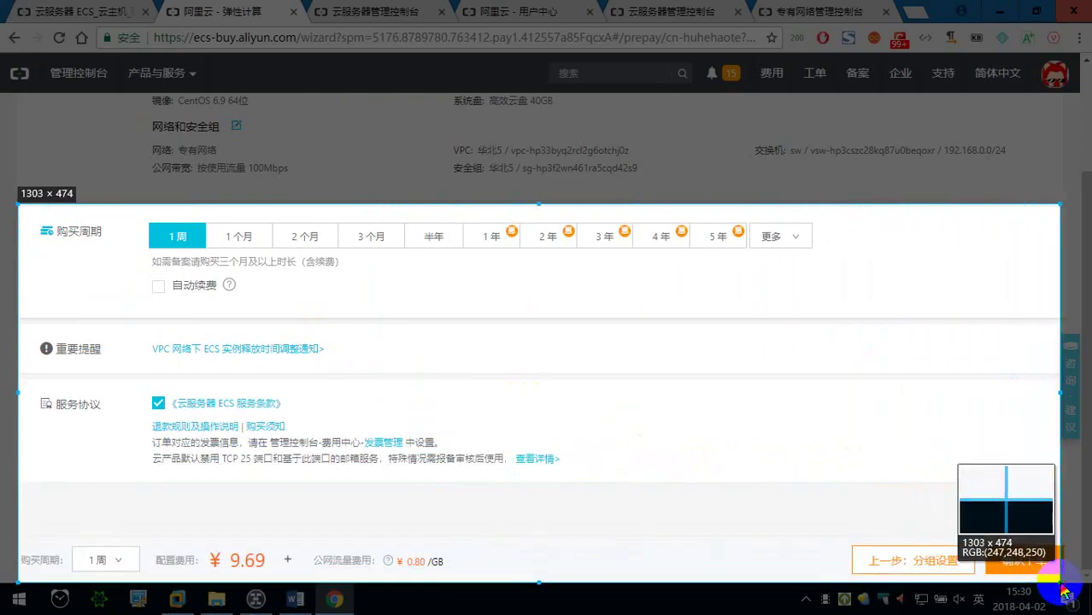
pyautogui.moveTo(860, 487); pyautogui.dragTo(1060, 583)
pyautogui.click(775, 598)
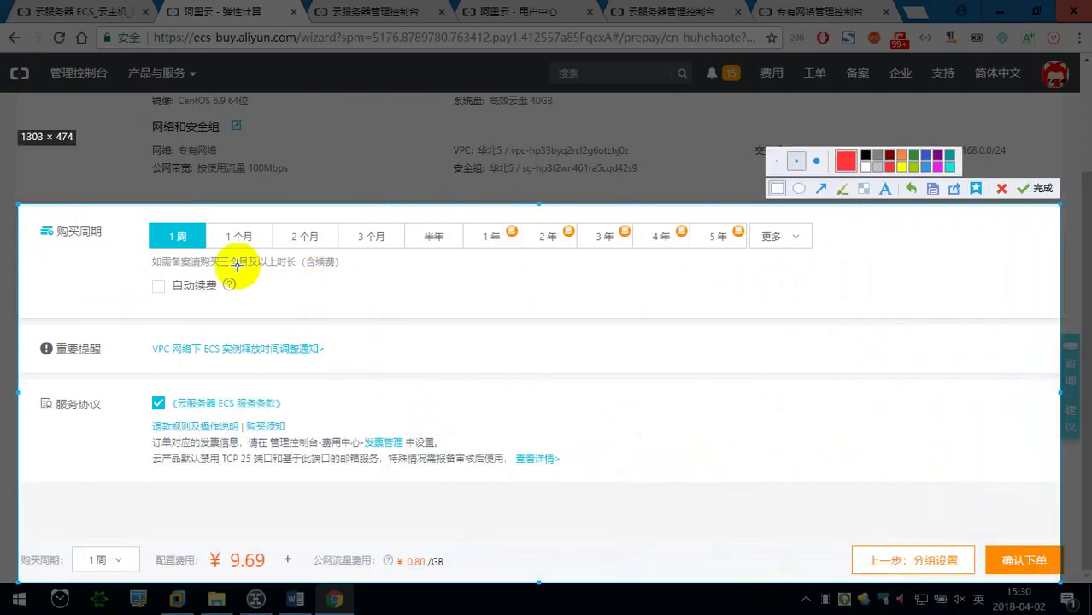
pyautogui.moveTo(202, 253); pyautogui.dragTo(142, 218)
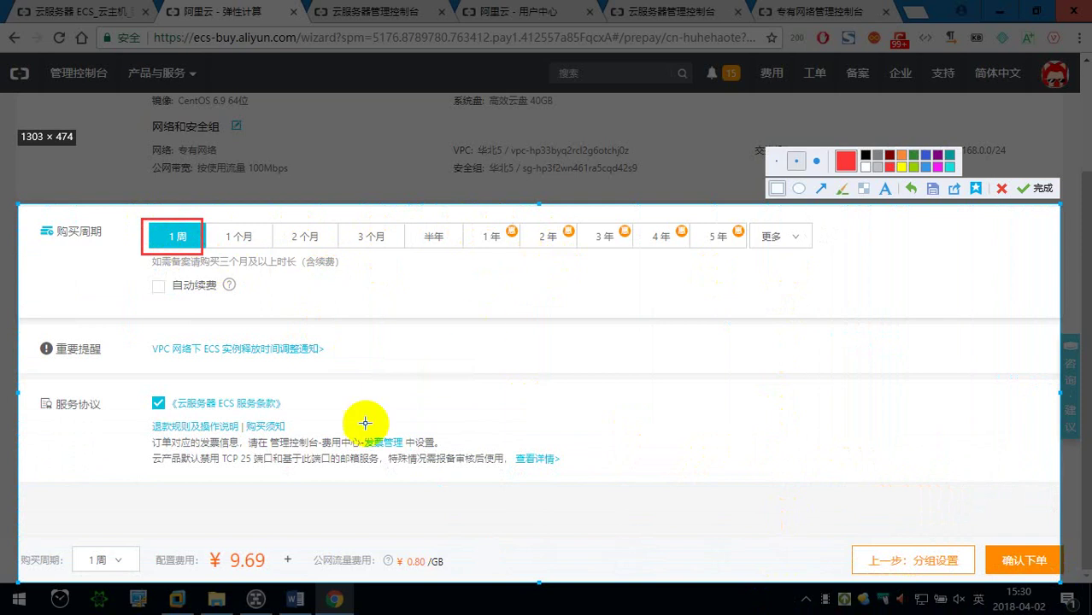
pyautogui.moveTo(145, 386); pyautogui.dragTo(168, 416)
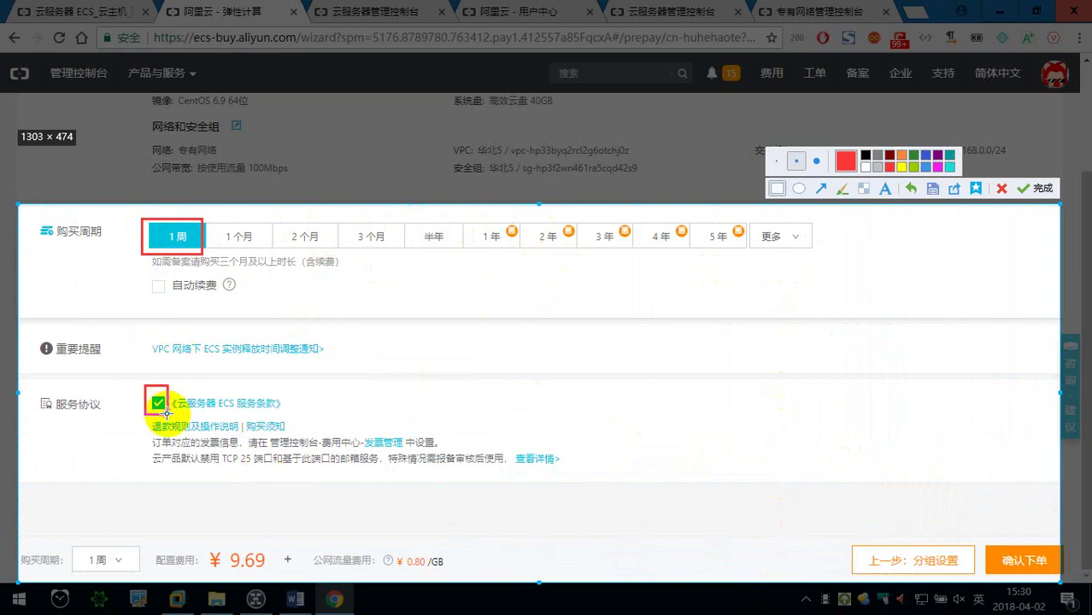
pyautogui.moveTo(55, 549); pyautogui.dragTo(134, 578)
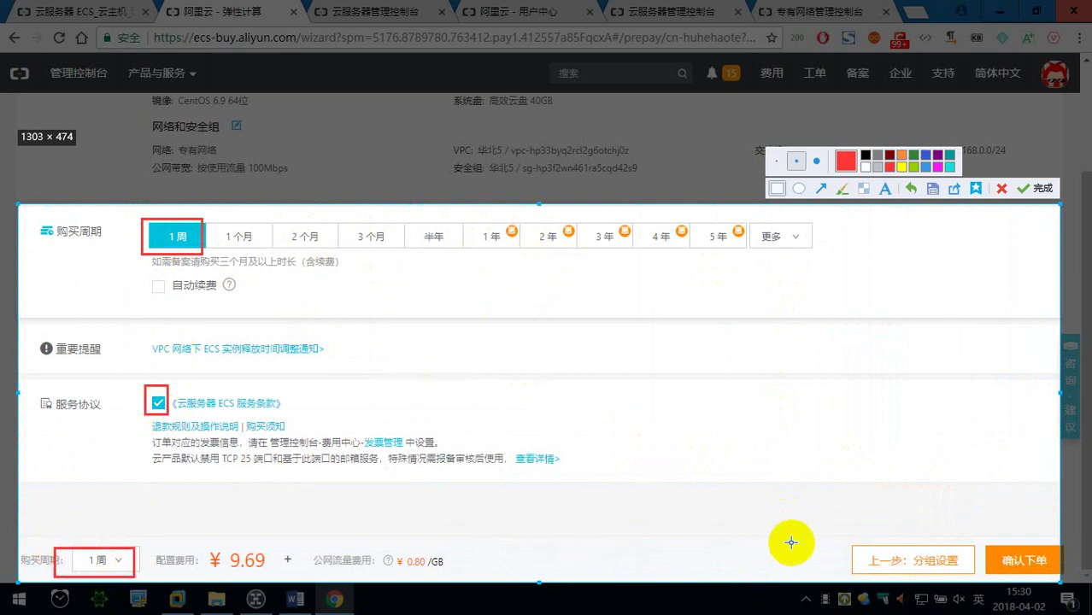
pyautogui.moveTo(979, 544); pyautogui.dragTo(1047, 576)
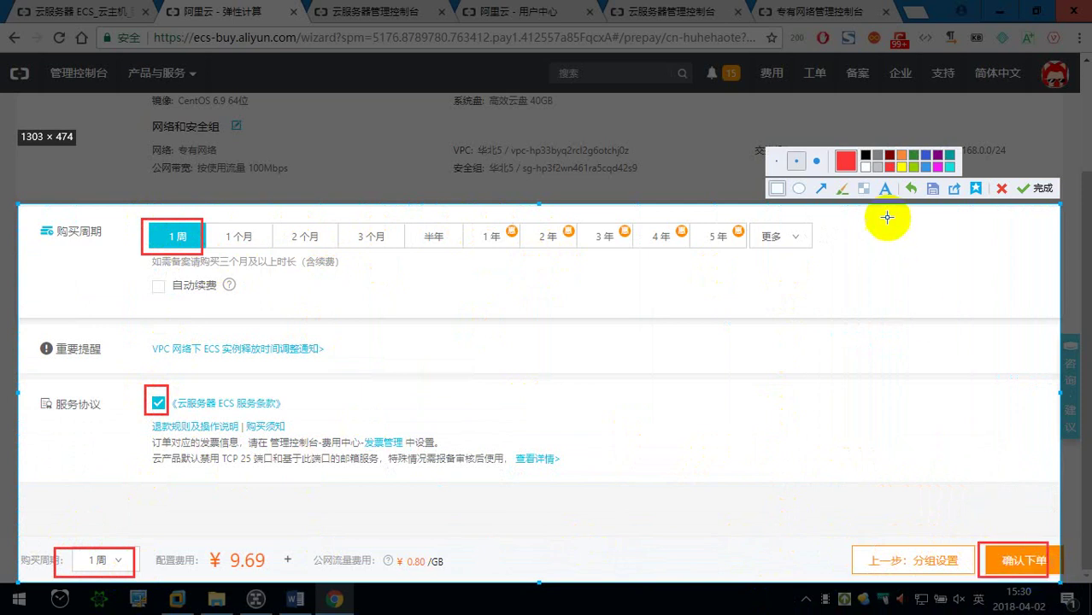
# Step: Add an arrow pointing at 确认下单 and finish the annotated screenshot
pyautogui.click(819, 190)
pyautogui.moveTo(940, 423); pyautogui.dragTo(1006, 545)
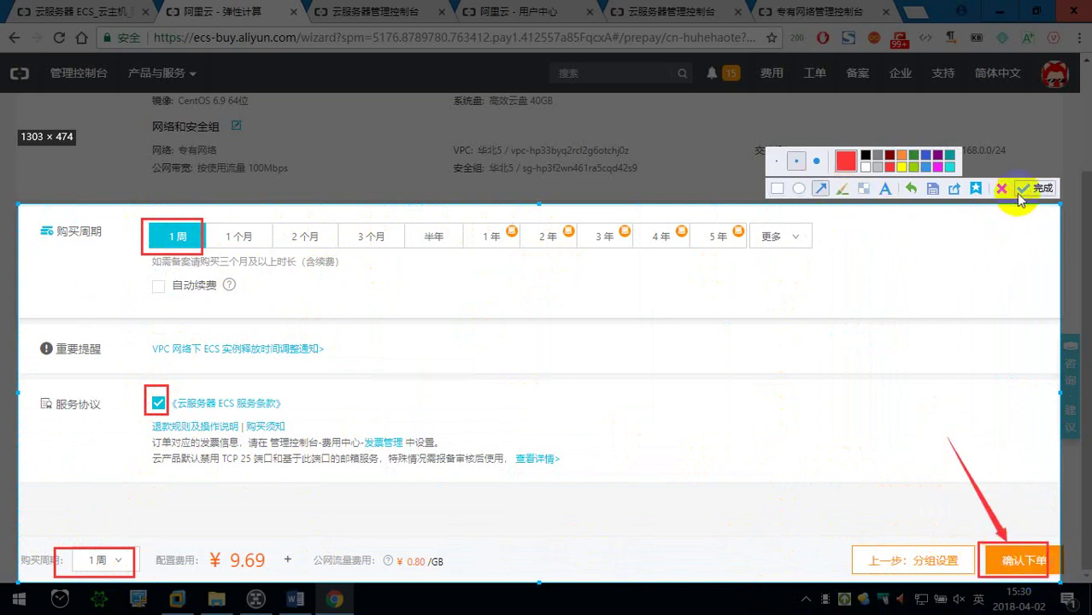
pyautogui.click(1036, 189)
pyautogui.click(294, 598)
# Step: Paste the annotated screenshot above 2、域名购买 in Word, then submit the order with 确认下单
pyautogui.scroll(-3, 487, 451)
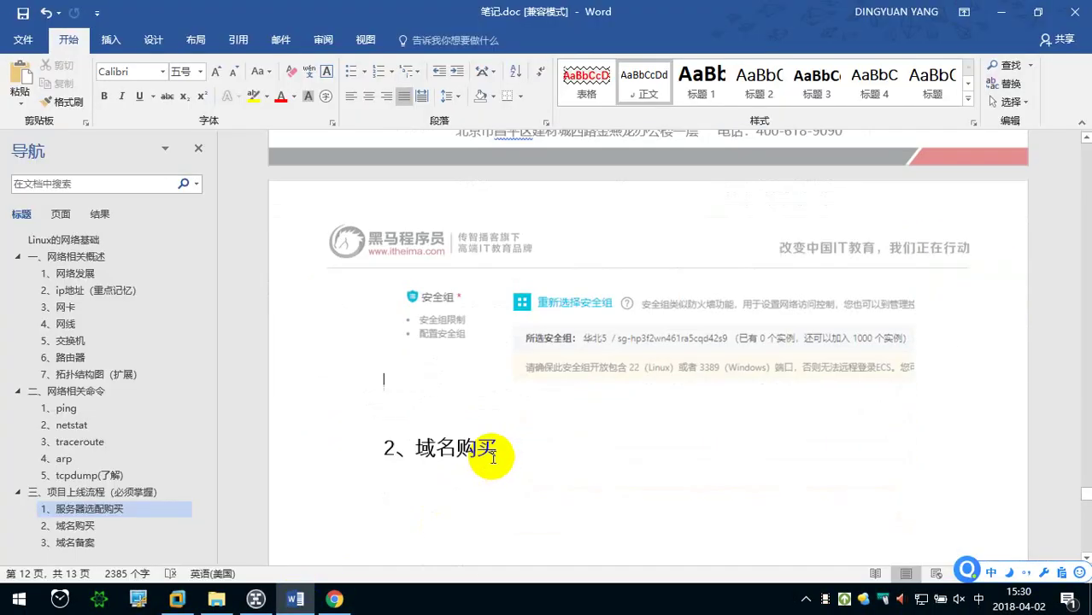
pyautogui.hotkey('ctrl', 'v')
pyautogui.hotkey('ctrl', 'z')
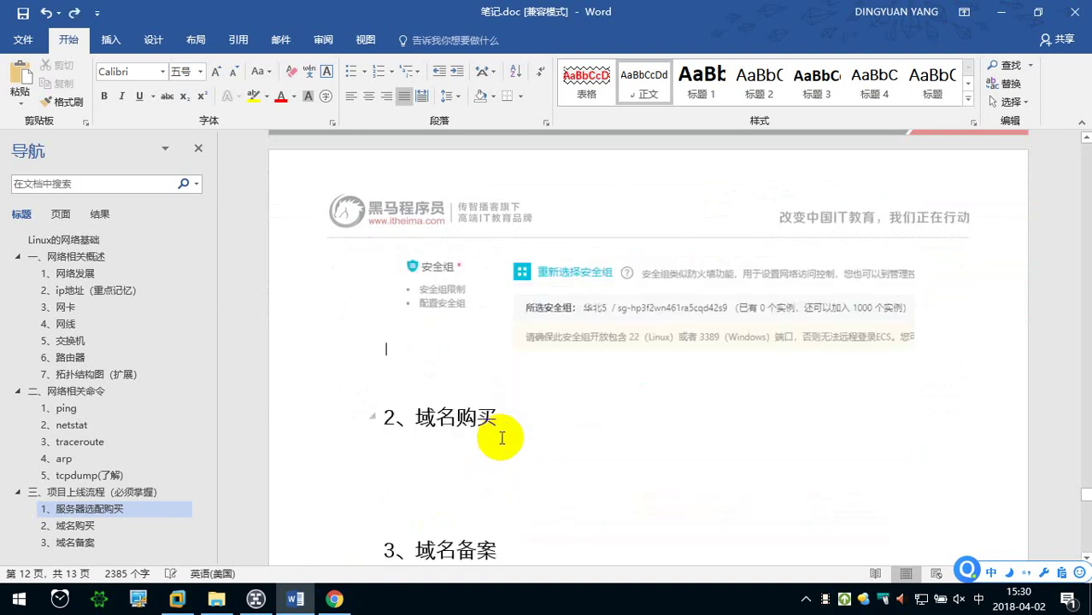
pyautogui.press('Return')
pyautogui.hotkey('ctrl', 'v')
pyautogui.click(334, 598)
pyautogui.click(1023, 558)
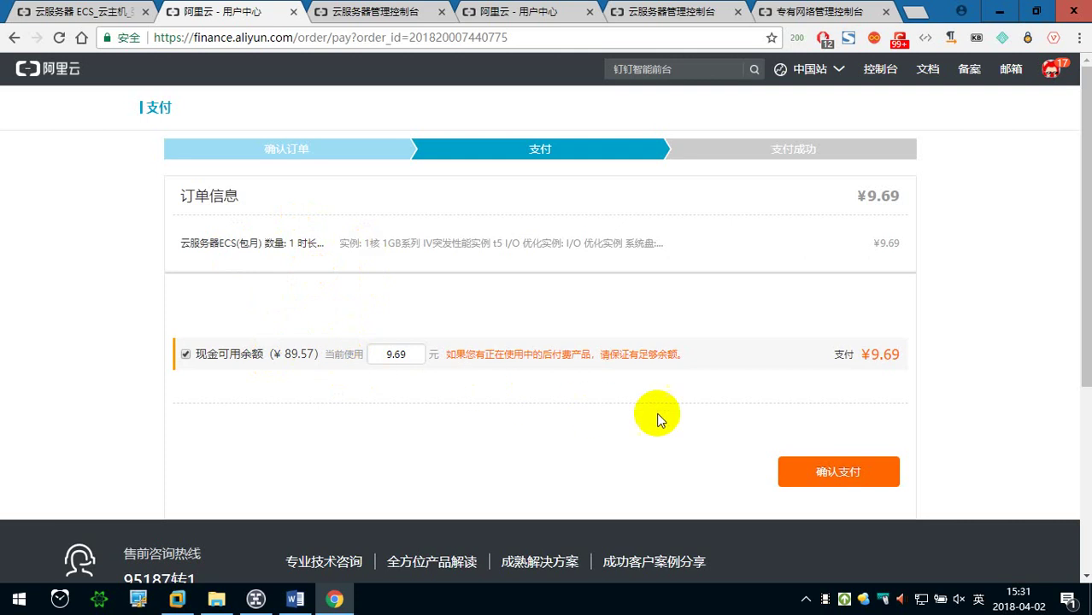
# Step: Pay the ¥9.69 order from the cash balance with 确认支付
pyautogui.scroll(-3, 787, 436)
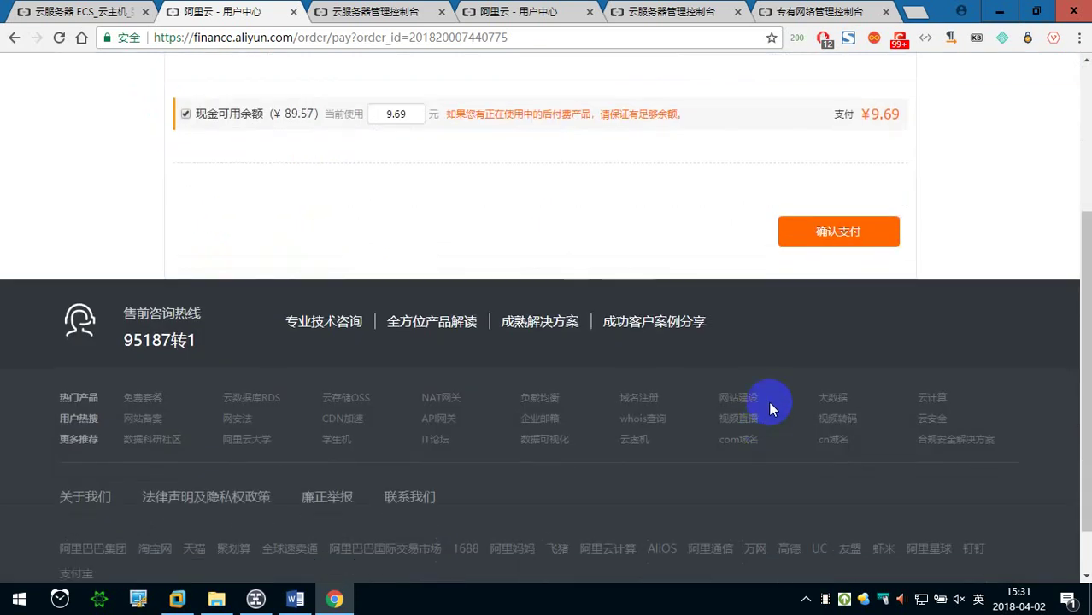
pyautogui.scroll(2, 620, 331)
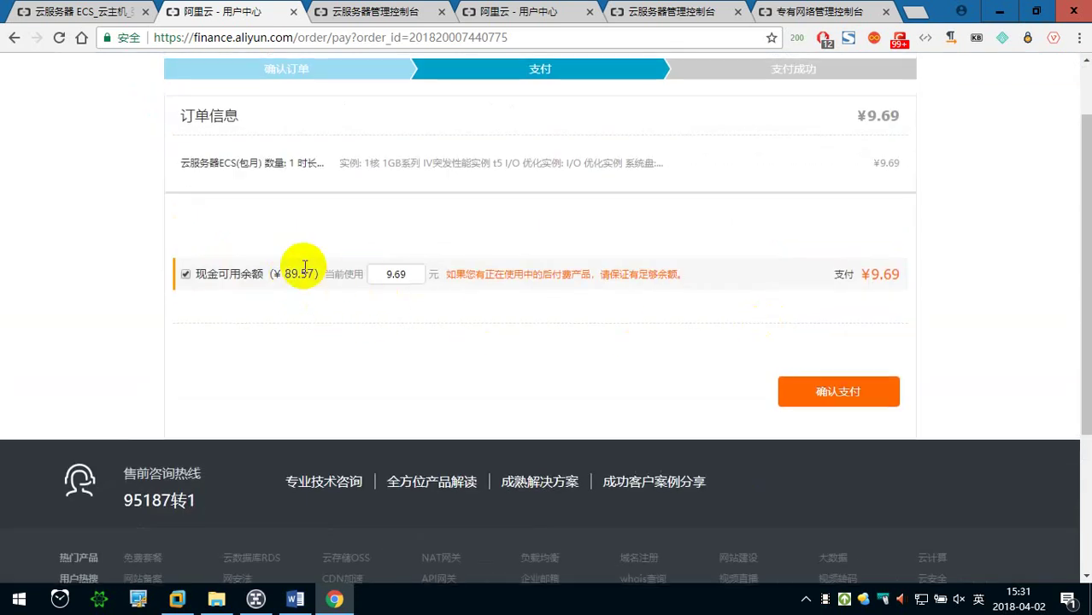
pyautogui.click(823, 404)
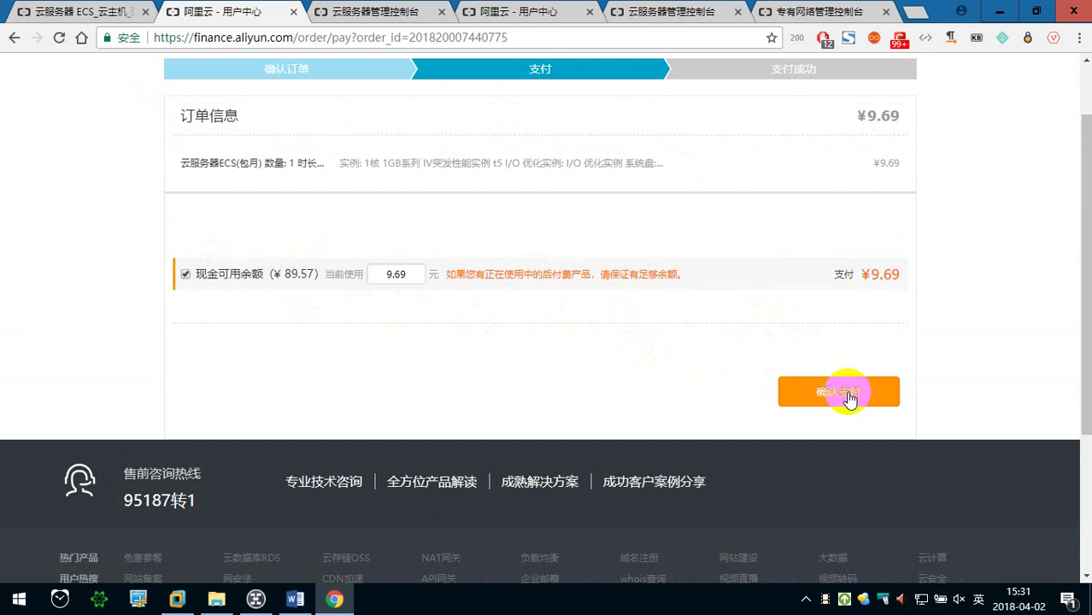
pyautogui.click(849, 399)
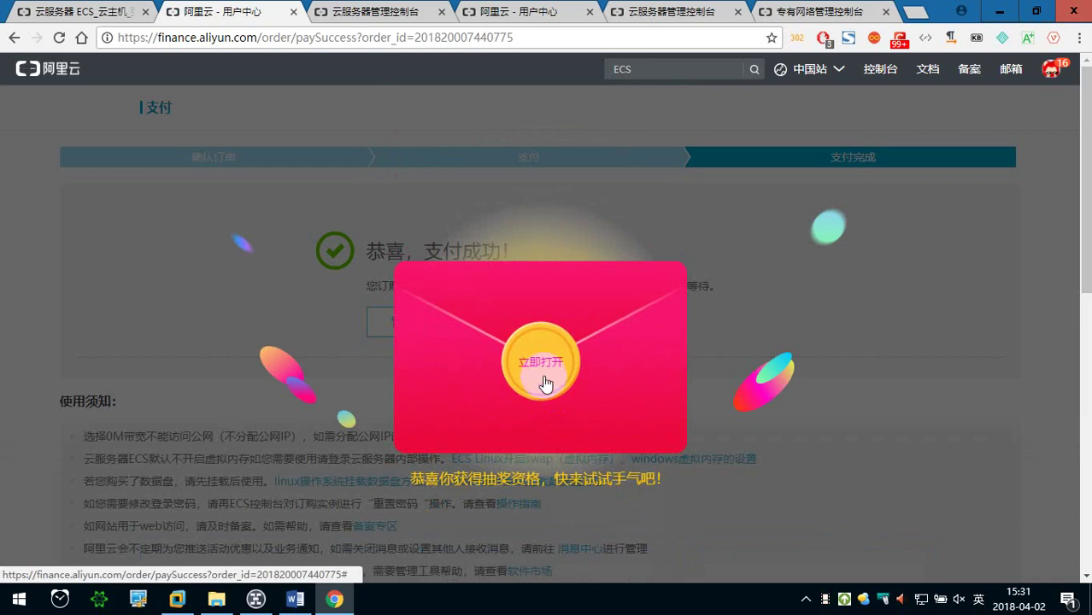
# Step: Open the red-envelope prize popup and close it
pyautogui.click(544, 378)
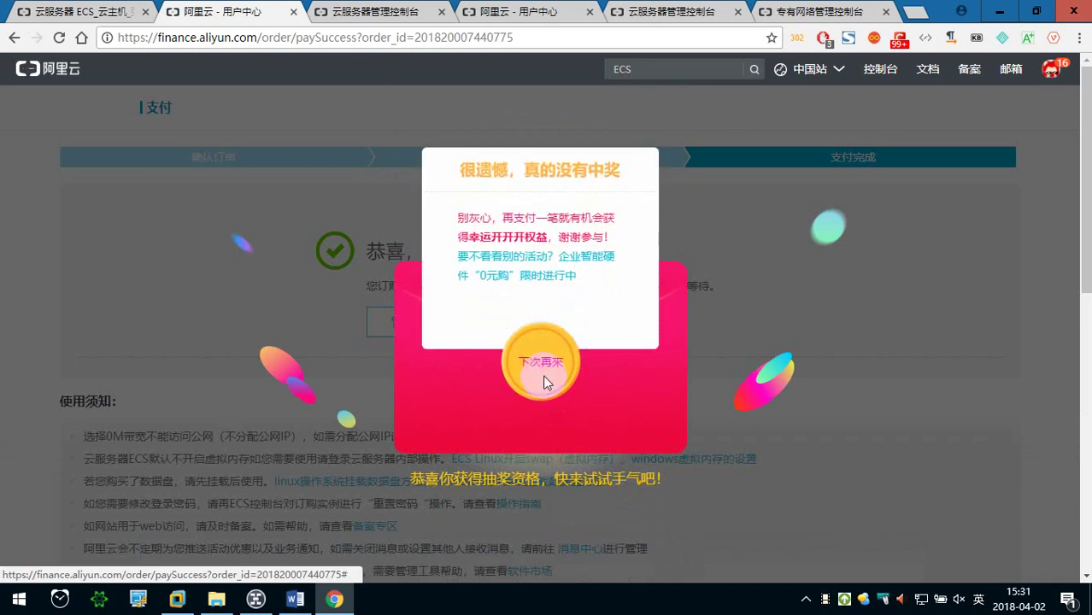
pyautogui.click(546, 380)
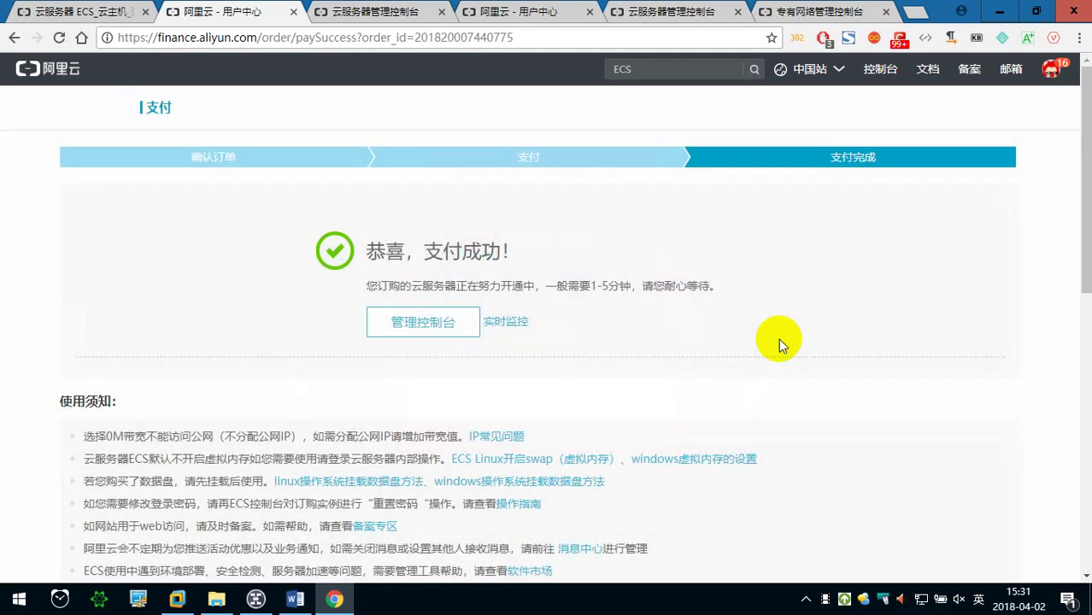
pyautogui.scroll(-1, 761, 348)
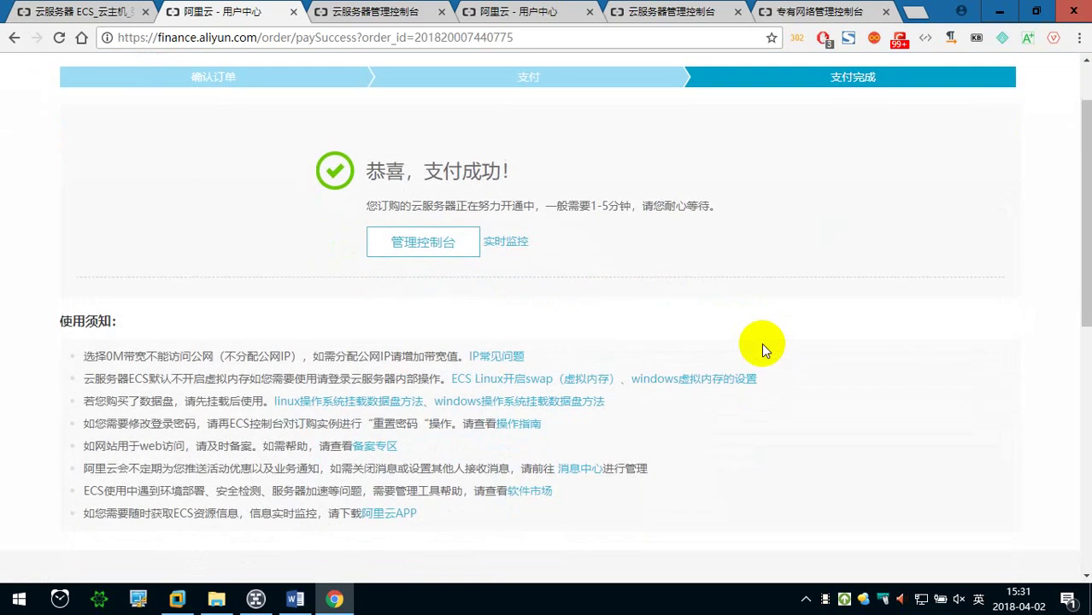
# Step: Capture the 恭喜，支付成功! message and start a new line in the Word notes
pyautogui.hotkey('ctrl', 'alt', 'a')
pyautogui.moveTo(255, 124); pyautogui.dragTo(758, 267)
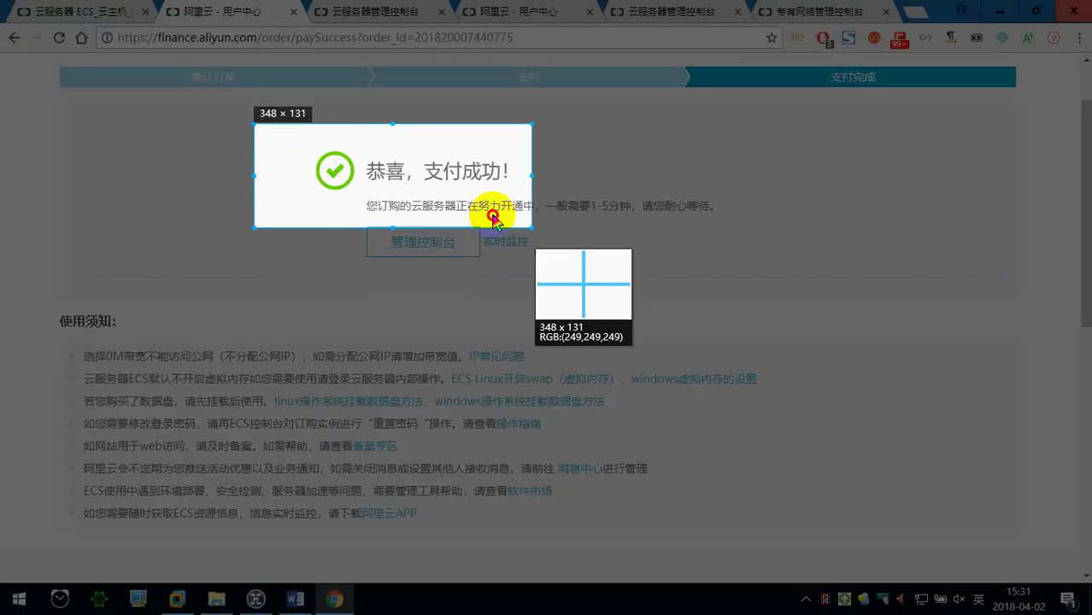
pyautogui.click(723, 281)
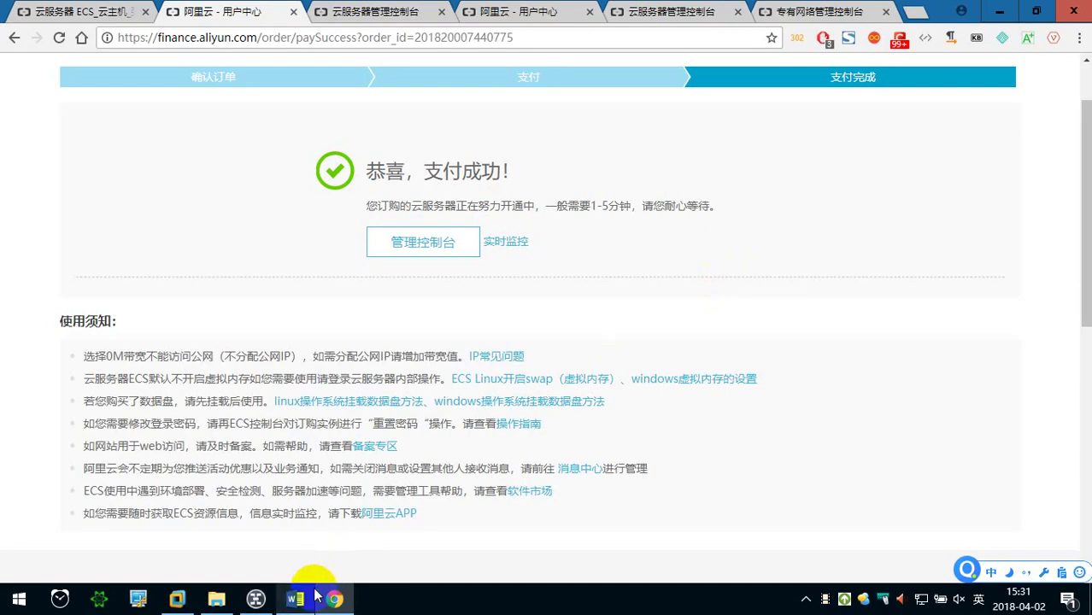
pyautogui.click(295, 599)
pyautogui.press('Return')
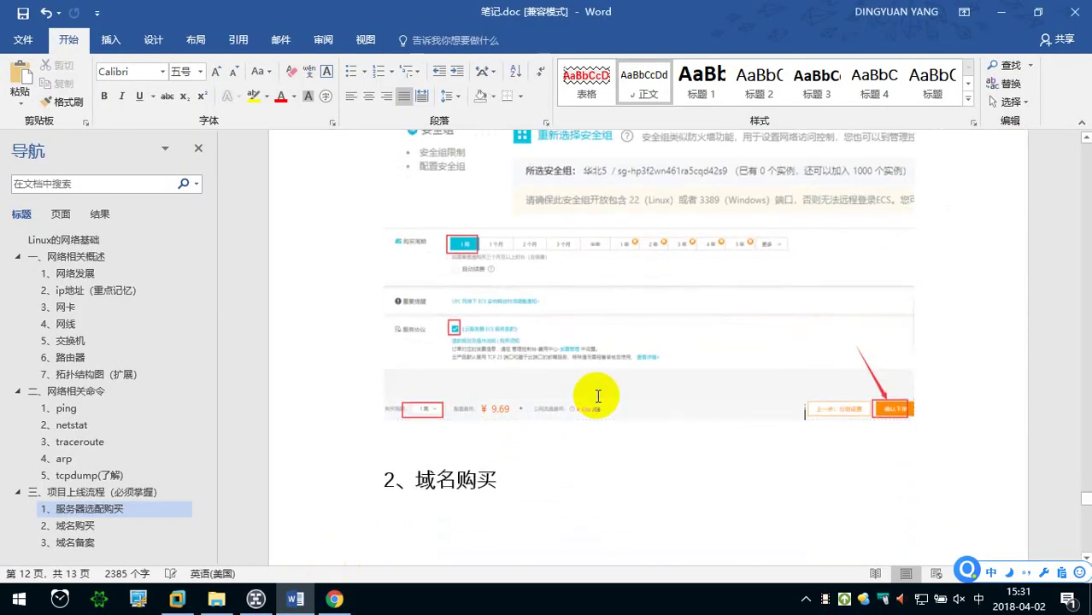
# Step: Paste the 恭喜，支付成功 screenshot into the Word notes and return to the payment-success page
pyautogui.hotkey('ctrl', 'v')
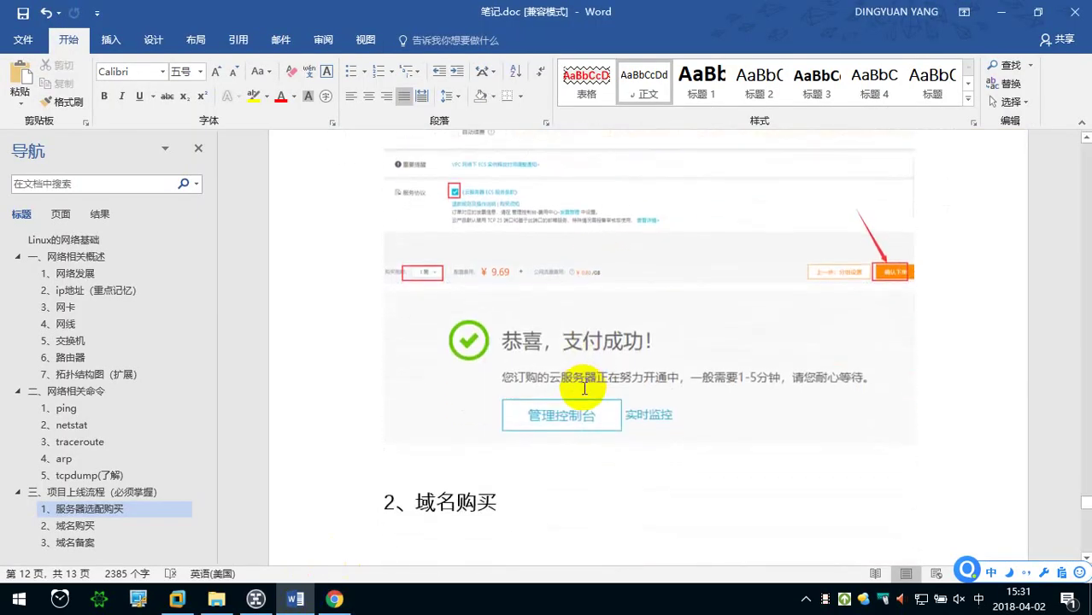
pyautogui.click(334, 599)
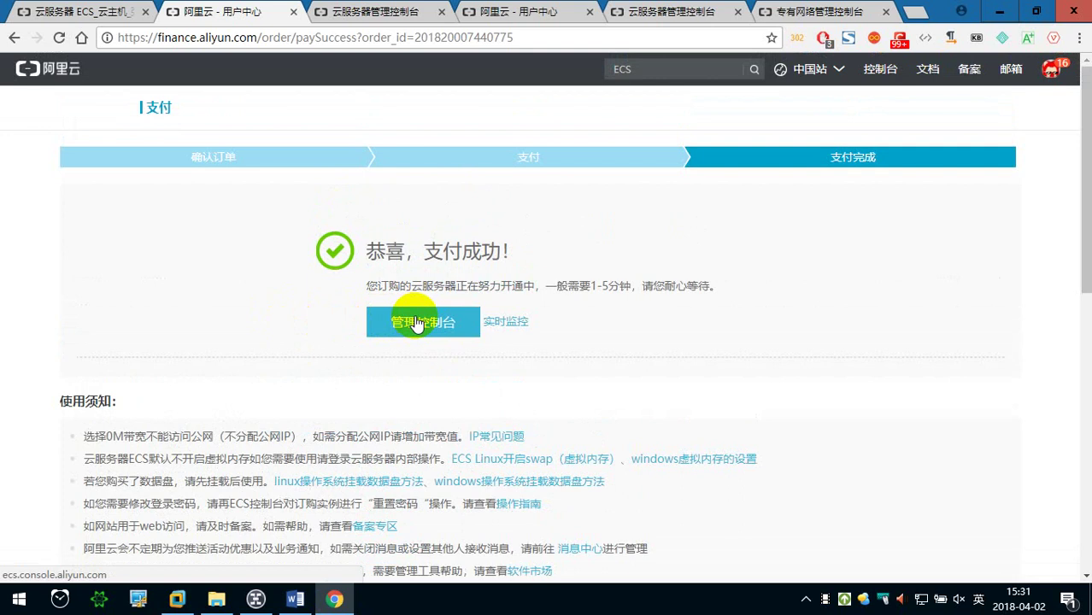
# Step: Note the provisioning wait time, then open the ECS console's 华北5 instance list
pyautogui.moveTo(556, 285); pyautogui.dragTo(617, 286)
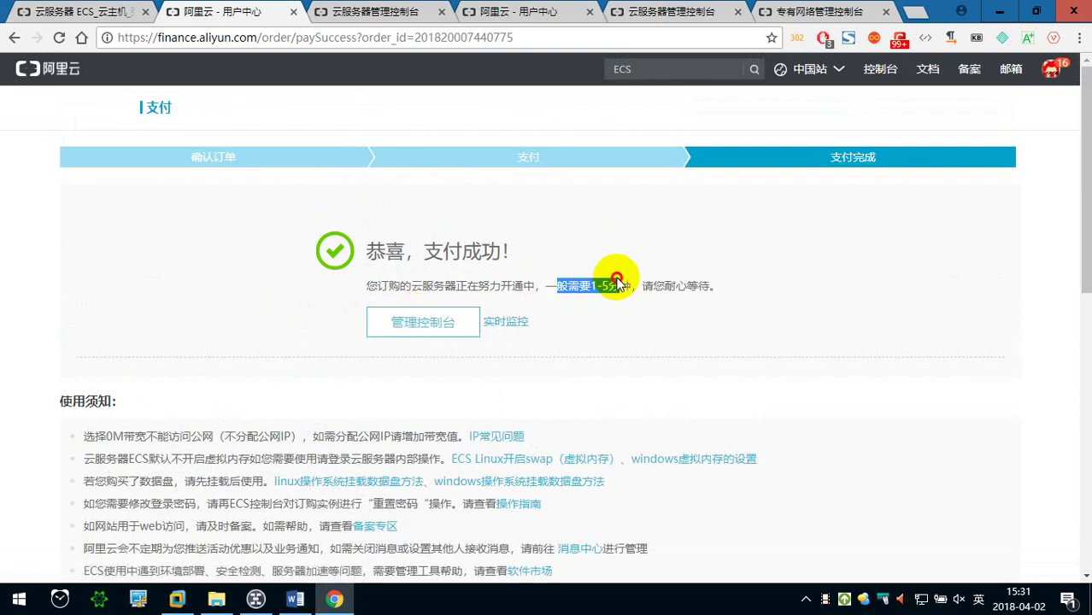
pyautogui.click(659, 304)
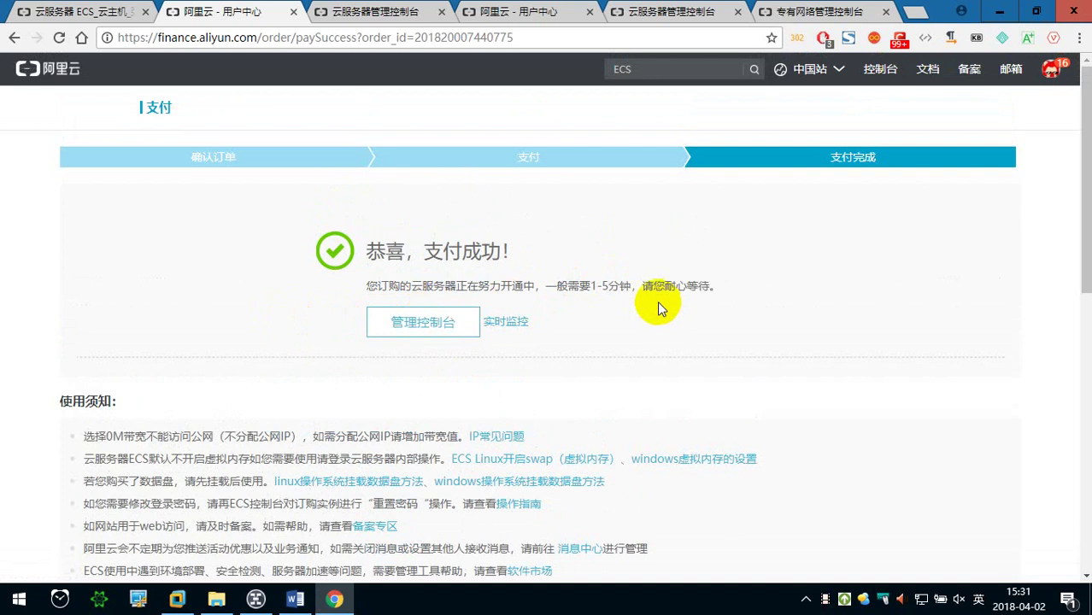
pyautogui.click(420, 323)
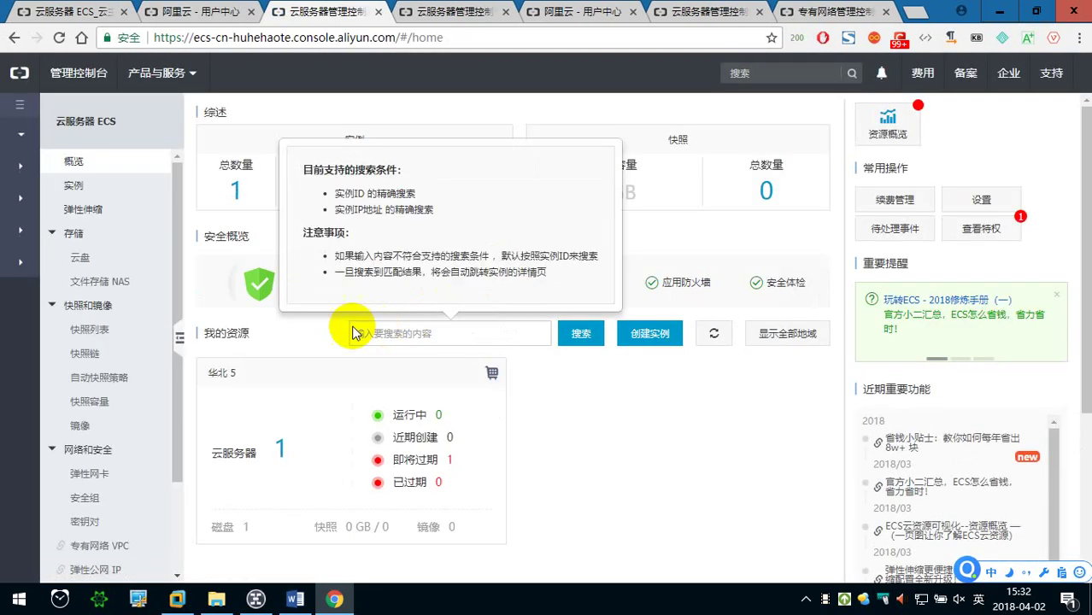
pyautogui.click(132, 194)
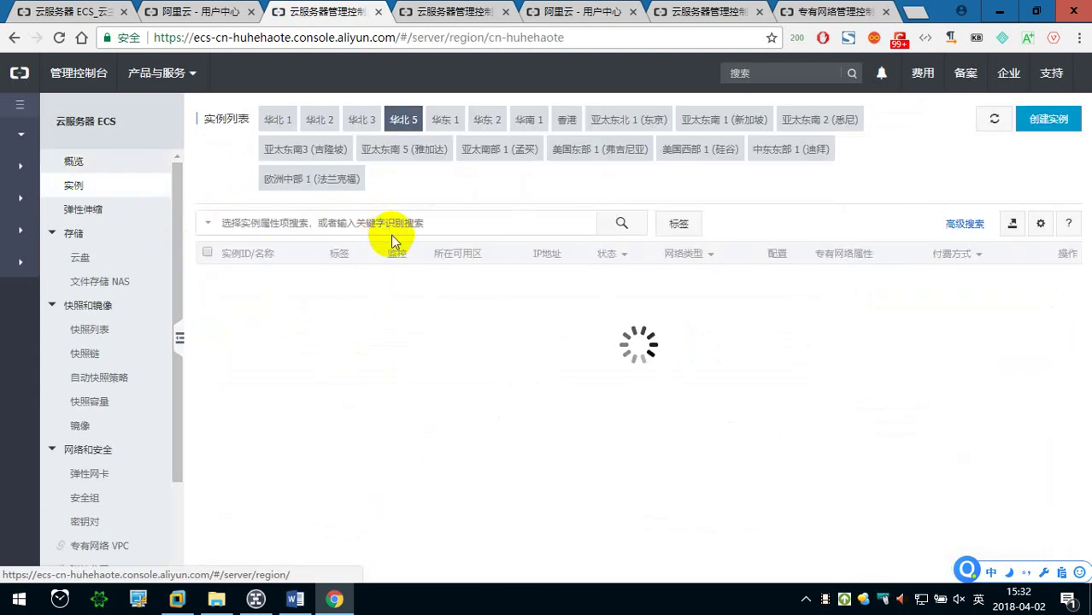
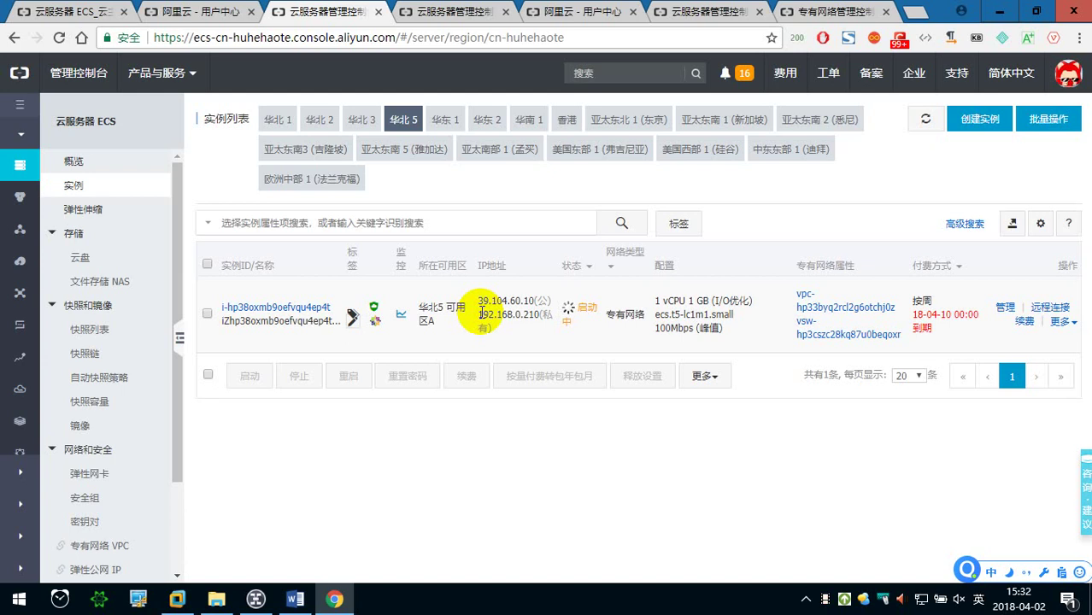
# Step: Once the instance shows 运行中, collapse the ECS side menu to widen the instance table
pyautogui.moveTo(478, 312); pyautogui.dragTo(542, 314)
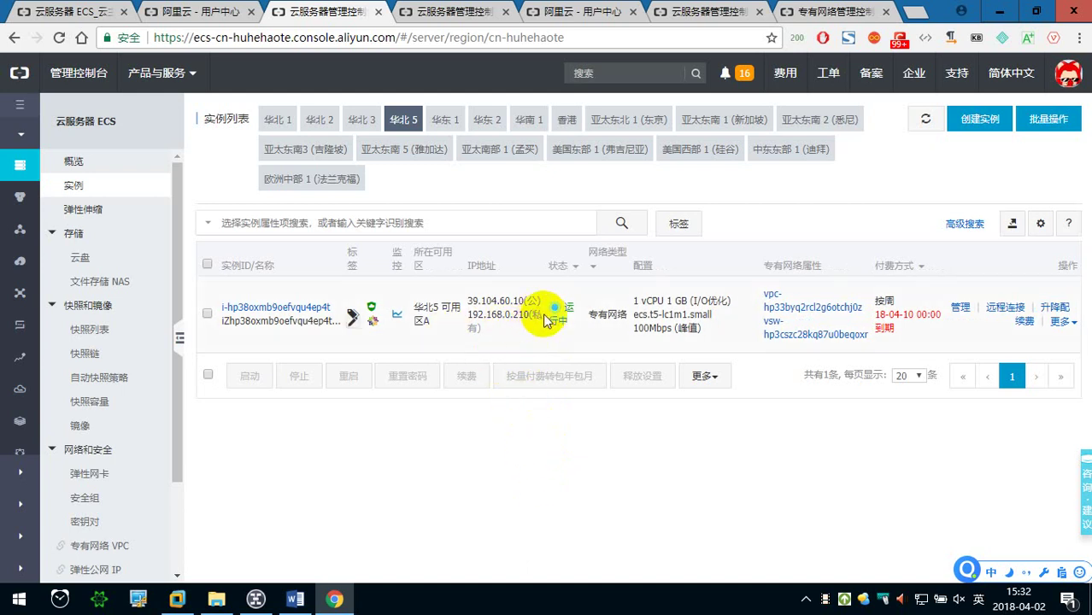
pyautogui.click(177, 339)
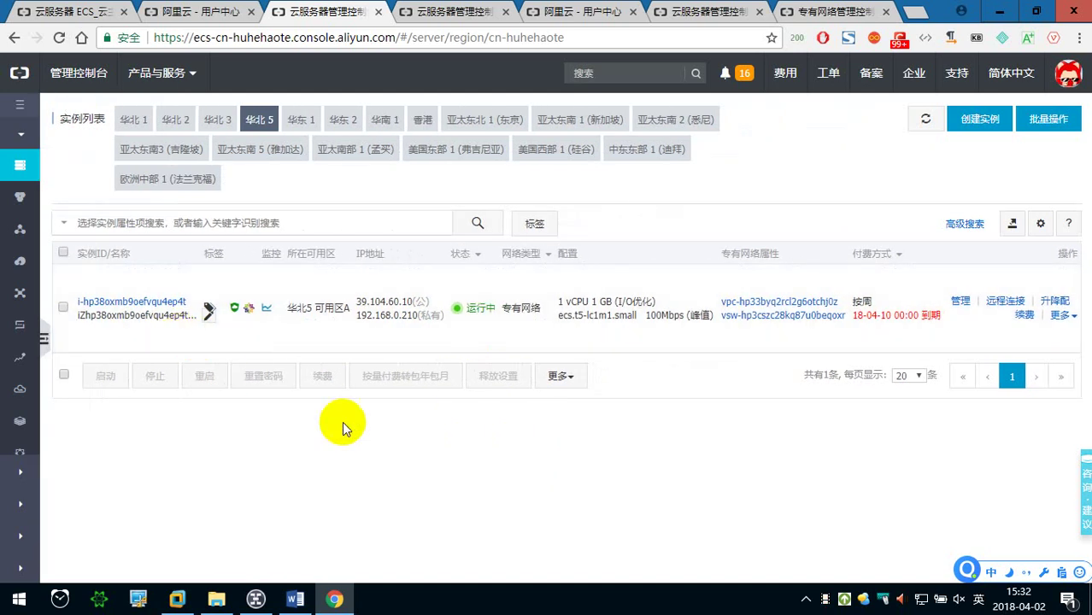
pyautogui.hotkey('ctrl', 'alt', 'a')
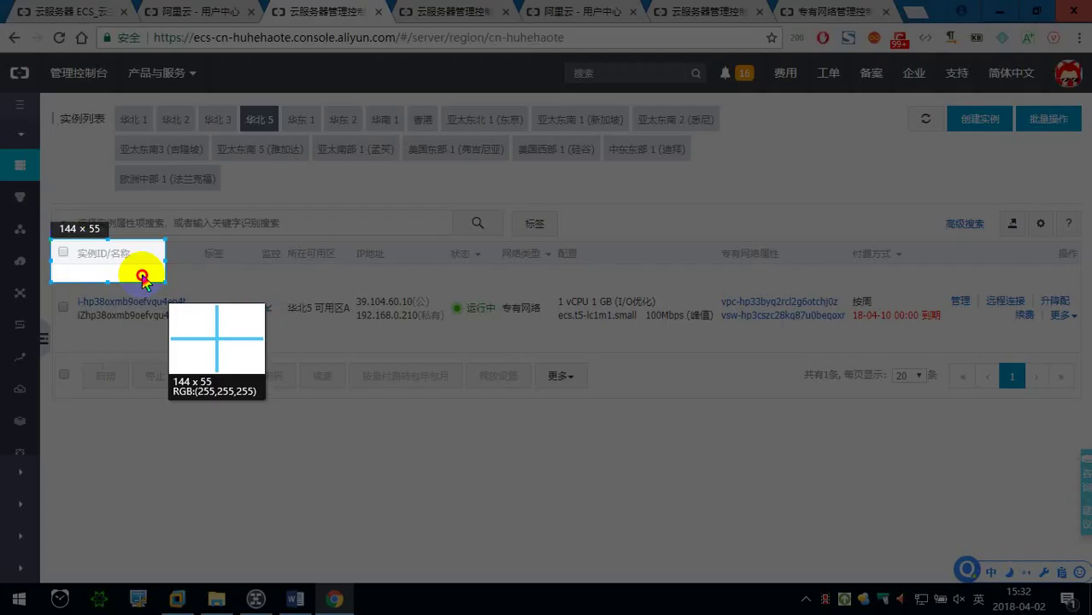
# Step: Capture the instance row and mark public IP 39.104.60.10 with a red box, arrow and note 远程终端连接该ip
pyautogui.moveTo(51, 239); pyautogui.dragTo(615, 353)
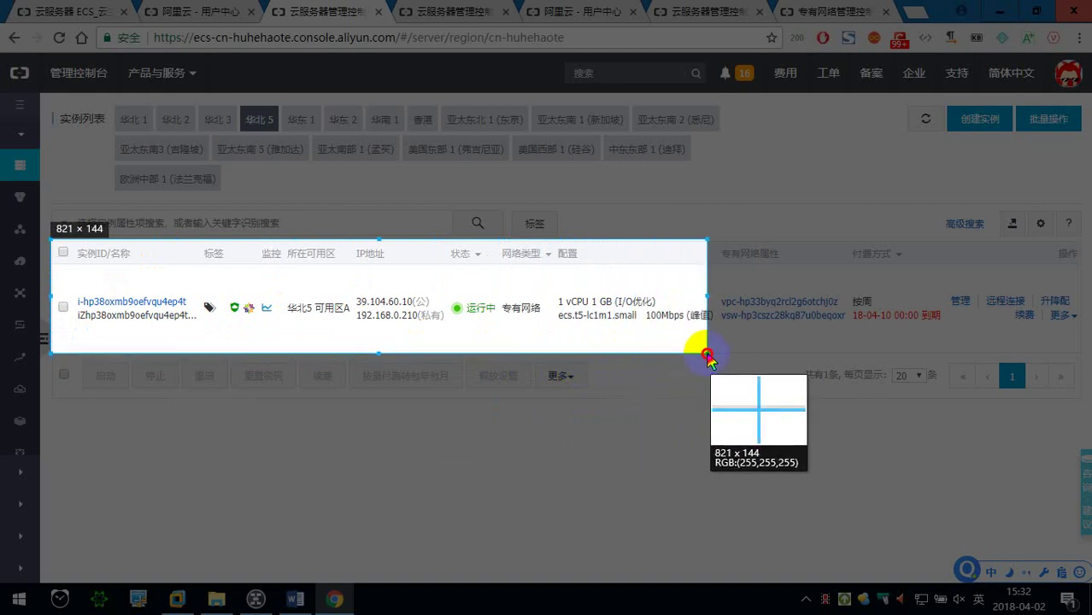
pyautogui.moveTo(615, 353); pyautogui.dragTo(709, 352)
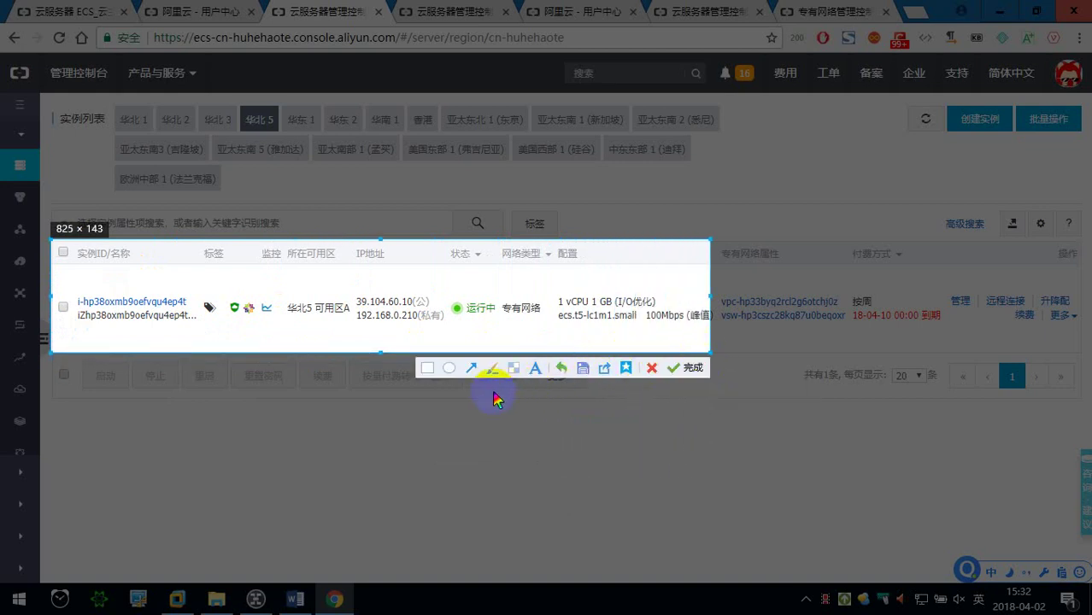
pyautogui.click(434, 370)
pyautogui.moveTo(355, 293); pyautogui.dragTo(431, 309)
pyautogui.click(471, 368)
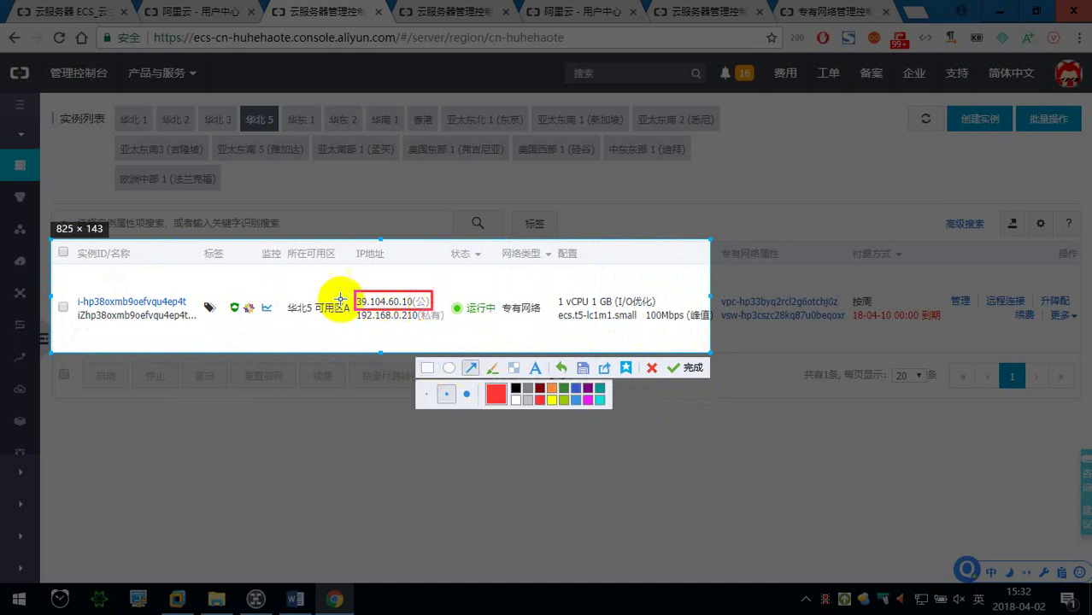
pyautogui.moveTo(303, 288); pyautogui.dragTo(350, 300)
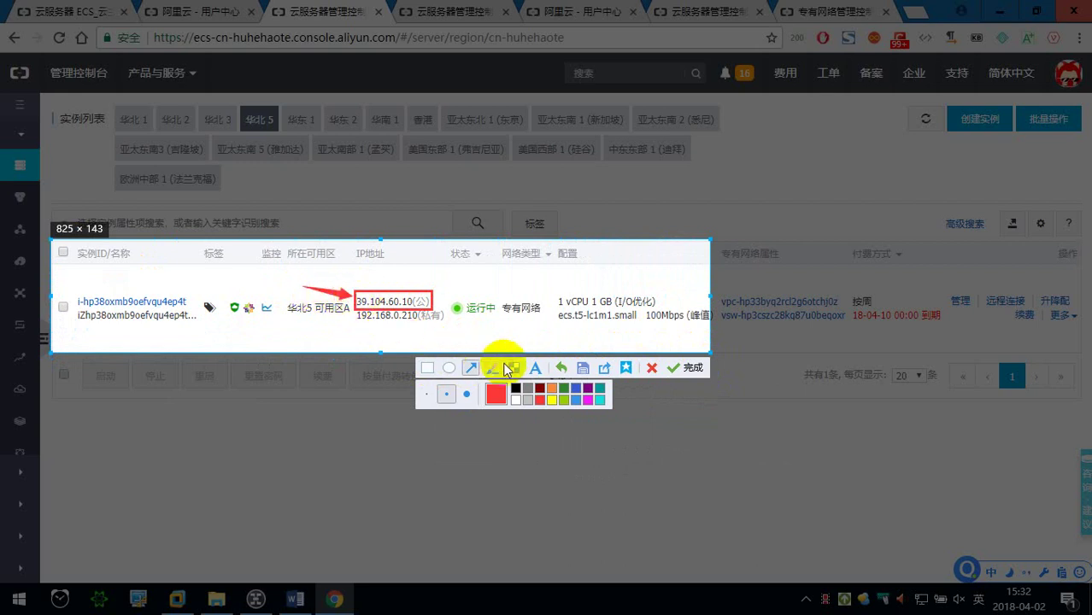
pyautogui.click(535, 367)
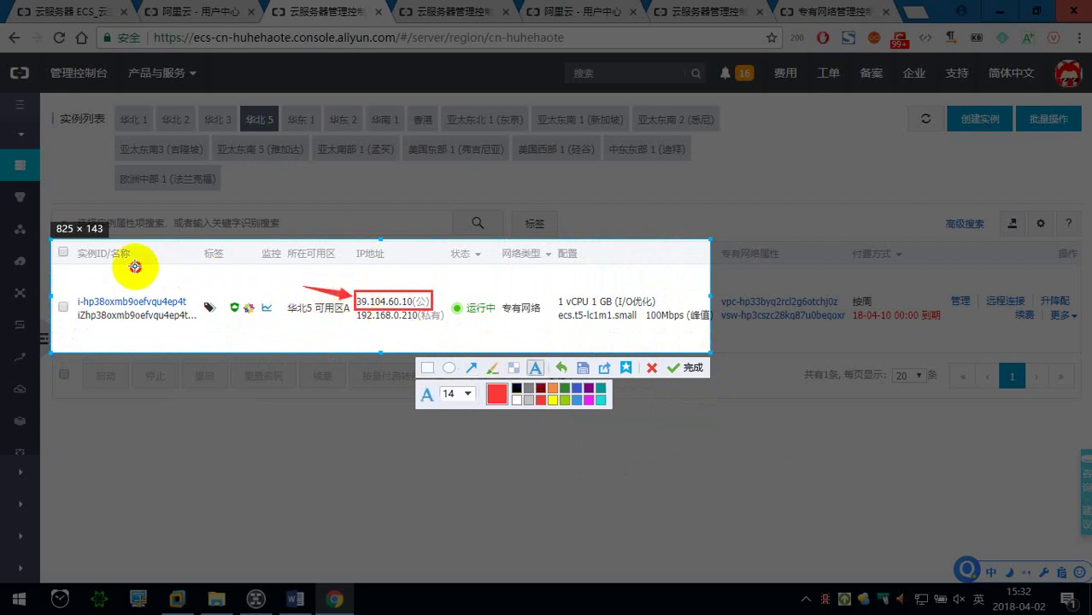
pyautogui.write('远程zhongdu终端')
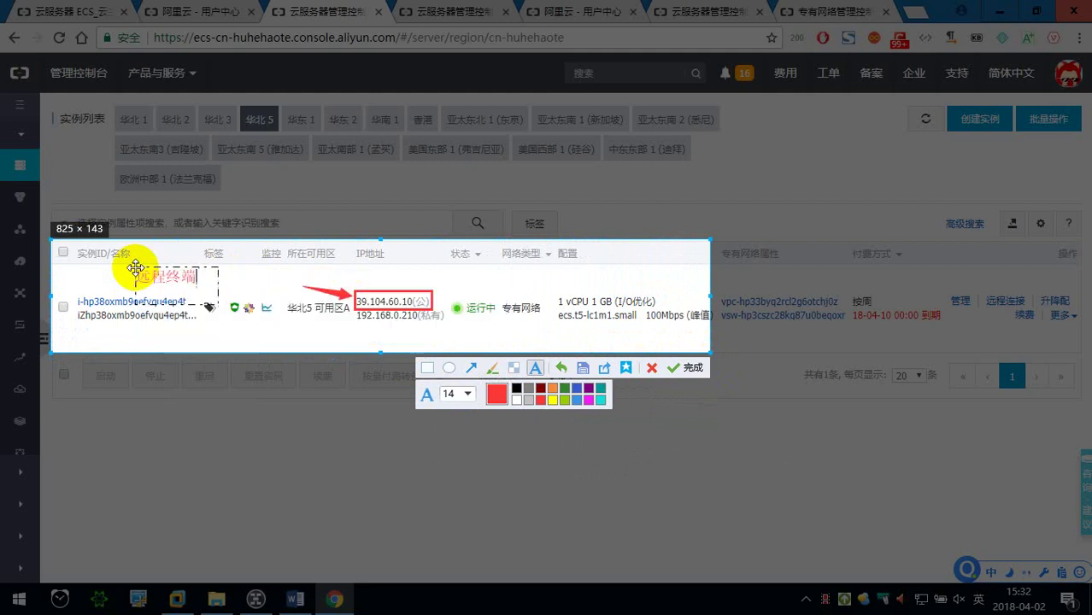
pyautogui.write('连接g')
pyautogui.write('该ip')
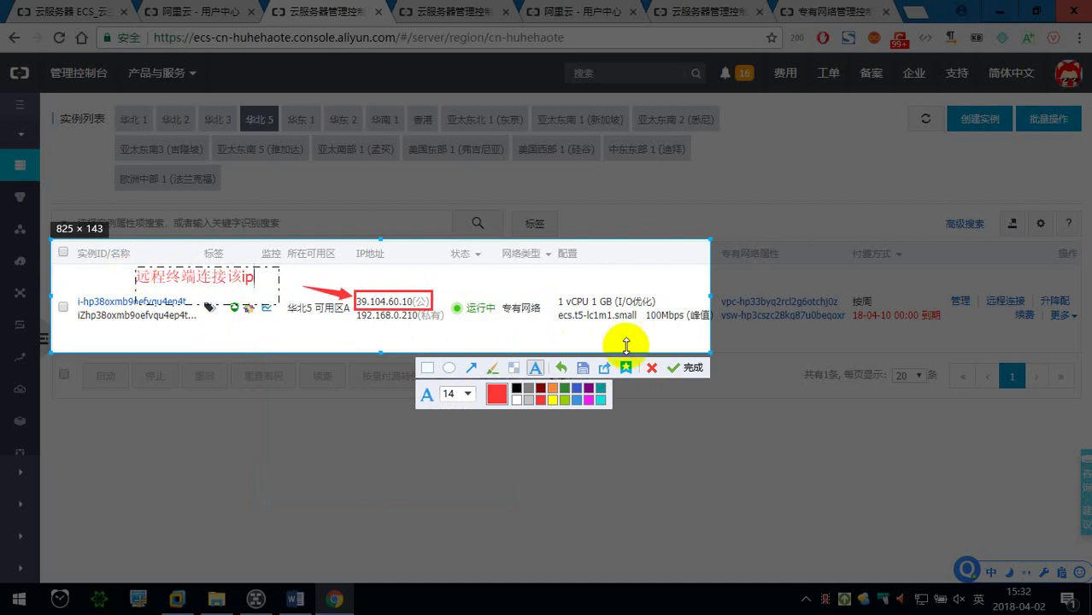
pyautogui.click(688, 367)
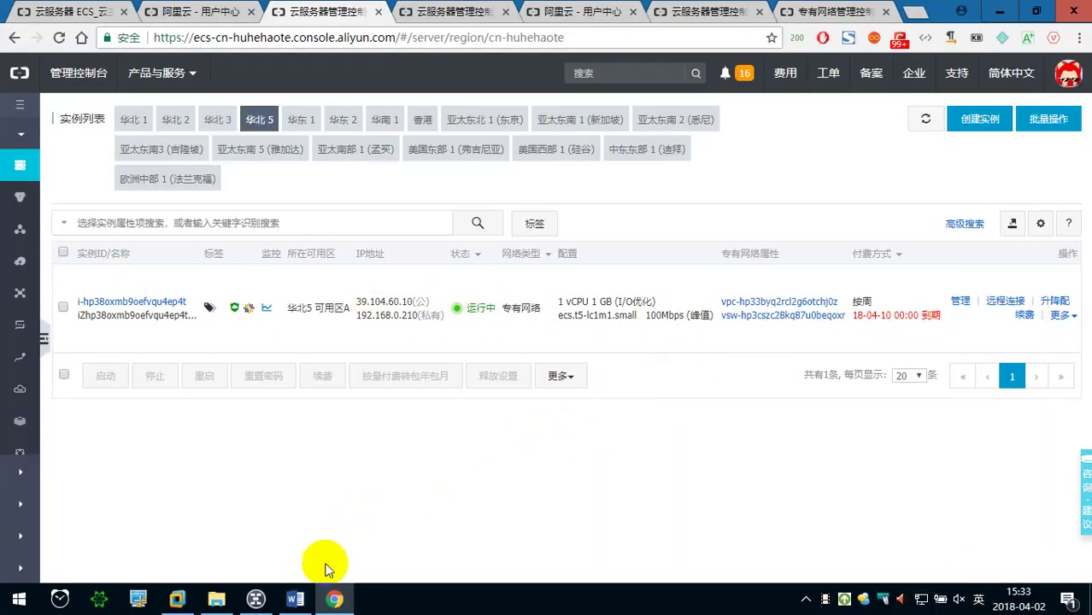
# Step: Below the payment picture in Word, add the line 进入后台查看信息： and paste the annotated instance screenshot under it
pyautogui.click(294, 599)
pyautogui.click(556, 416)
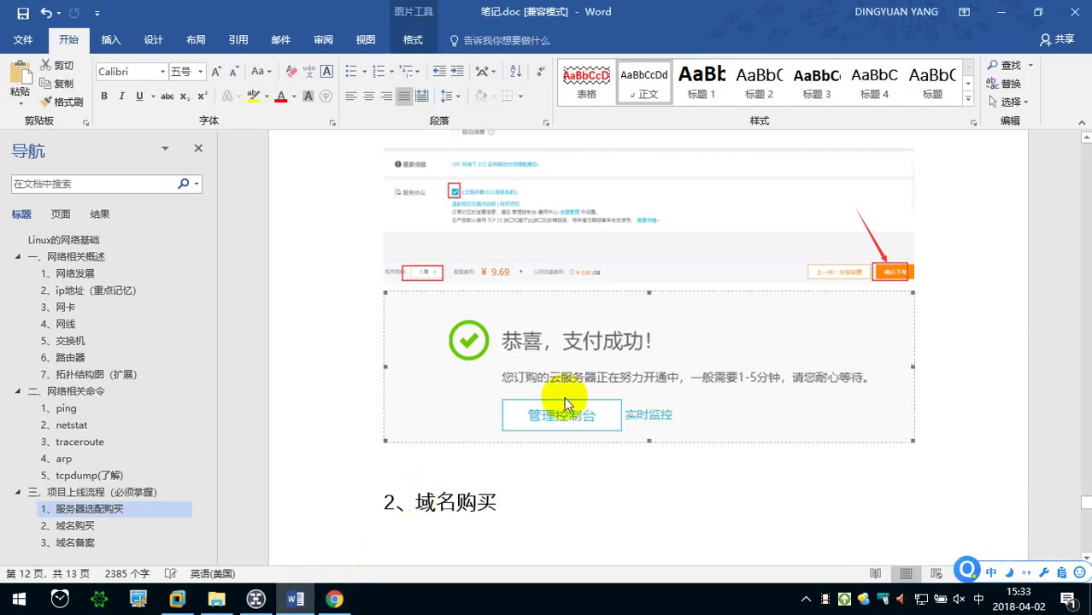
pyautogui.press('Return')
pyautogui.write('进入')
pyautogui.write('..后台')
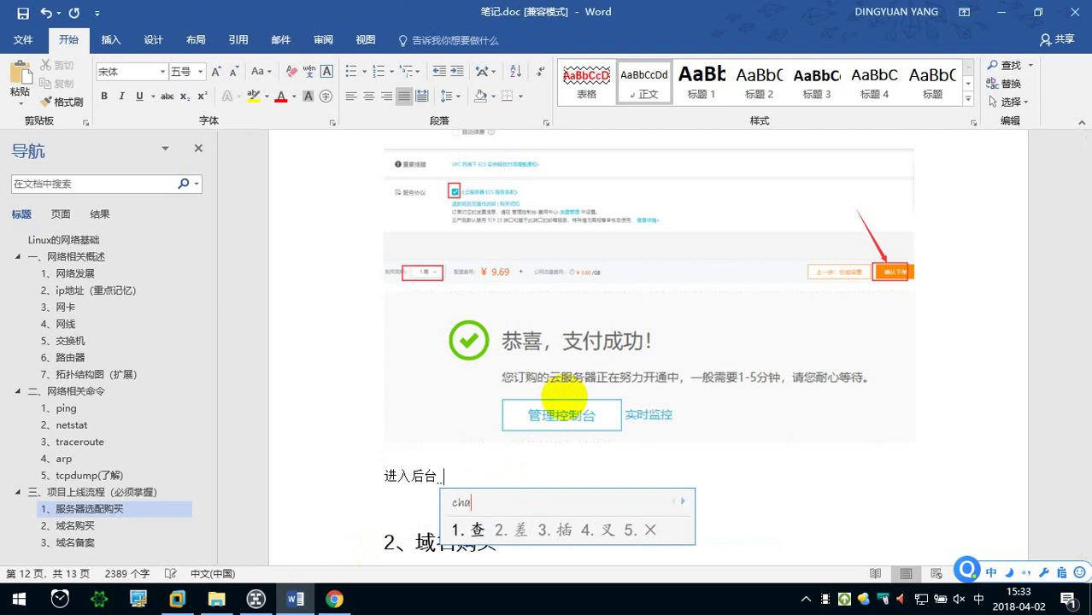
pyautogui.write('查看xin信息：')
pyautogui.press('Return')
pyautogui.hotkey('ctrl', 'v')
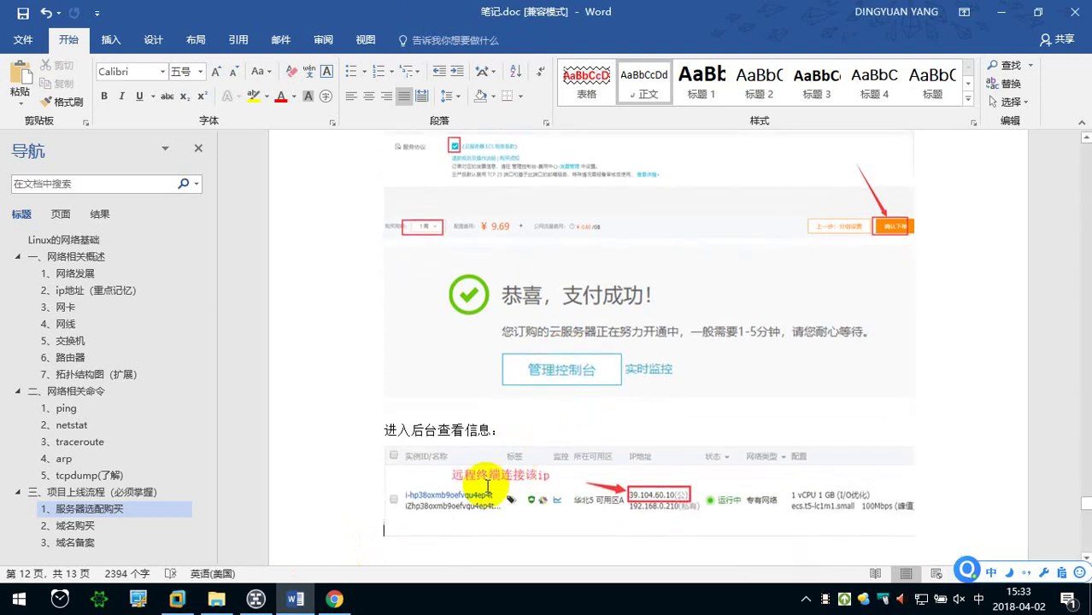
pyautogui.click(334, 599)
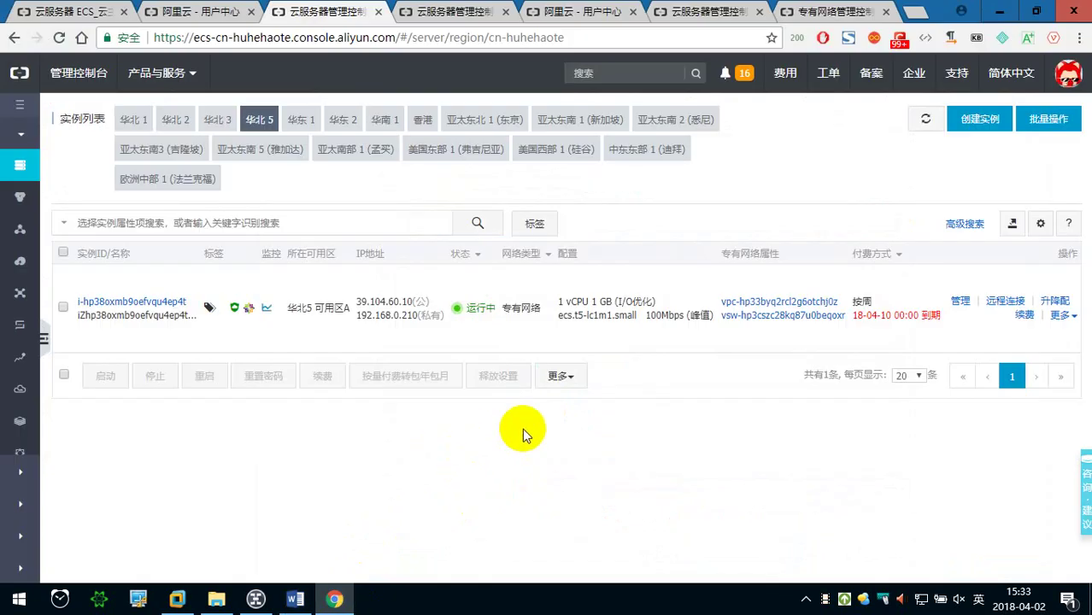
# Step: Try the 更多 > 修改远程连接密码 form with a password, then cancel it
pyautogui.click(1059, 315)
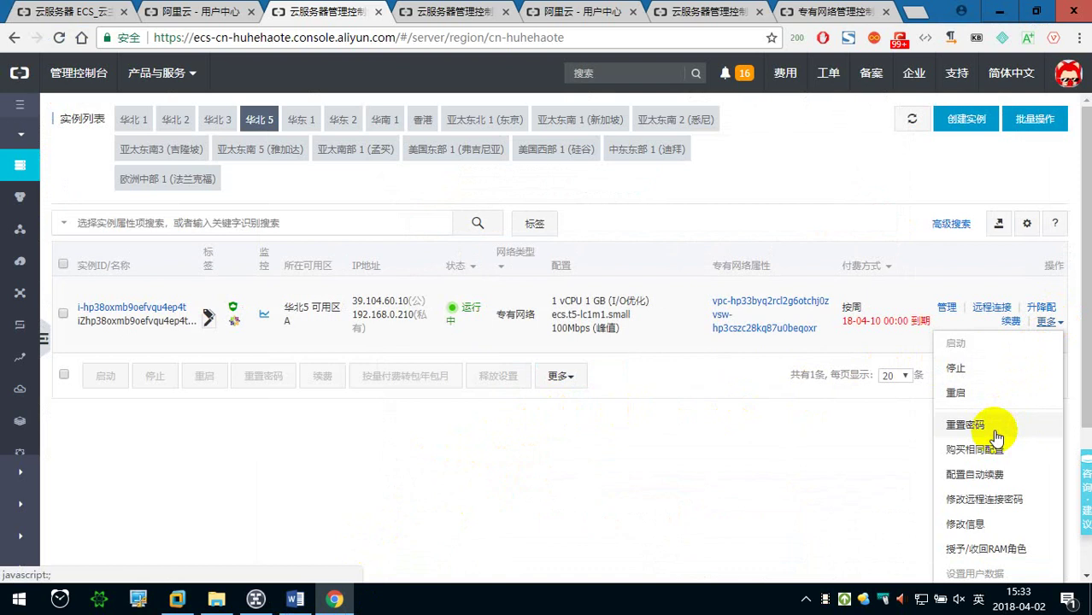
pyautogui.click(1003, 505)
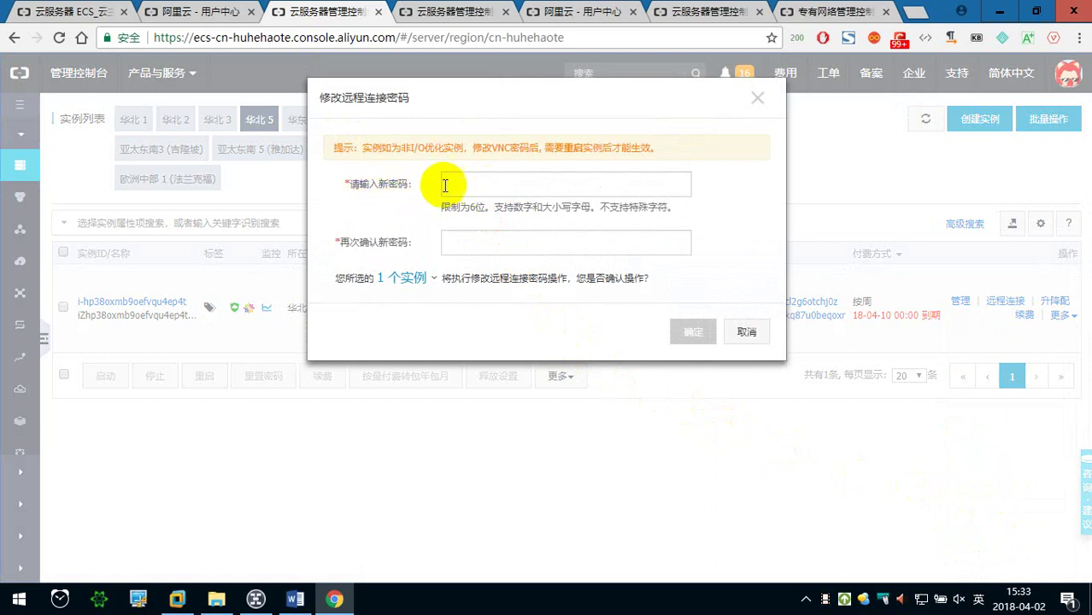
pyautogui.click(476, 189)
pyautogui.click(474, 188)
pyautogui.click(477, 186)
pyautogui.press('shift')
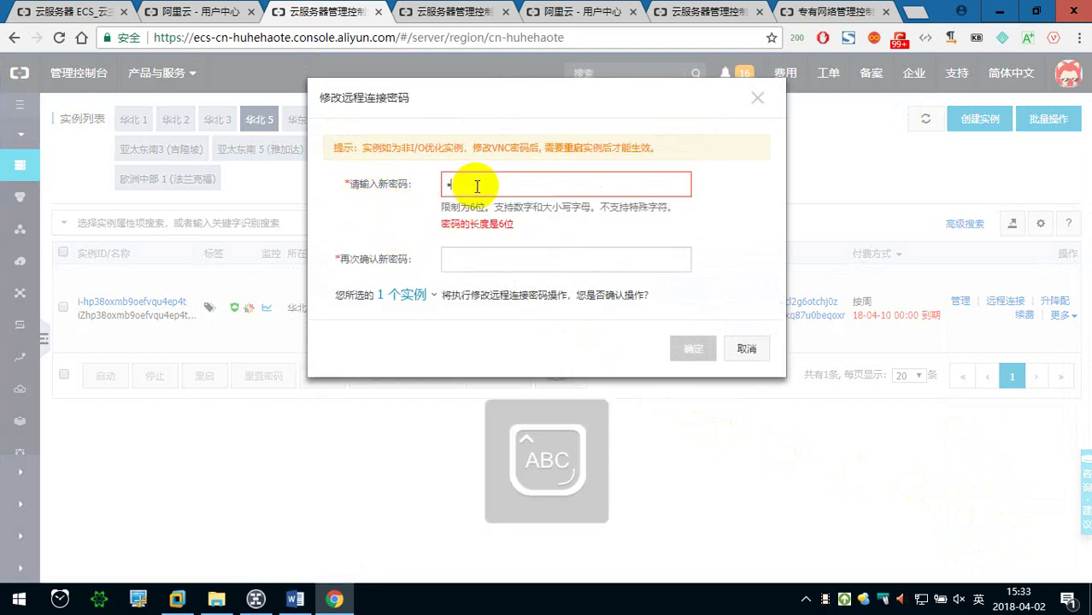
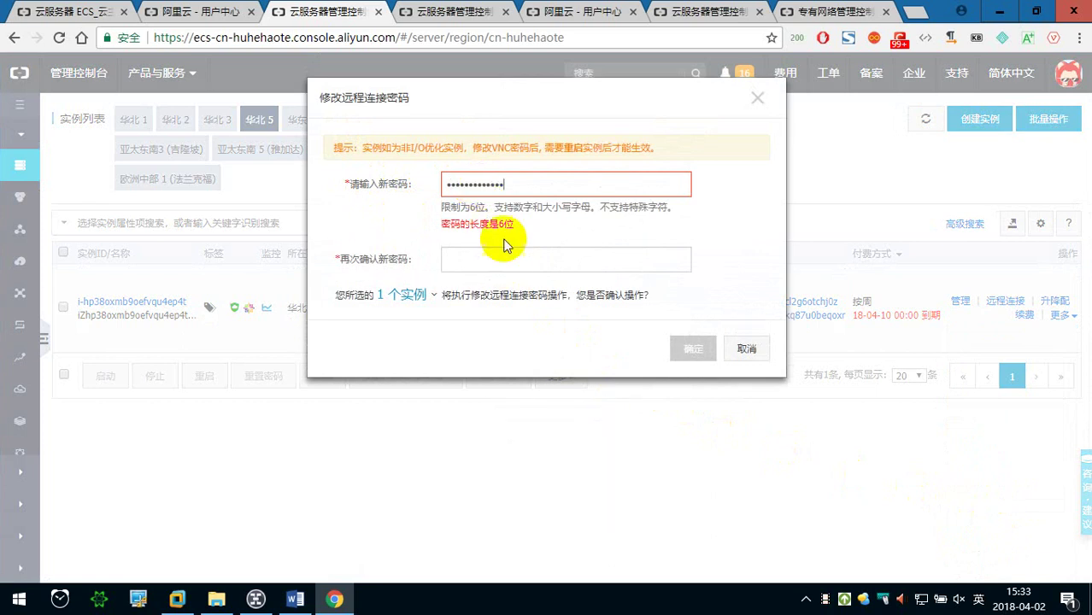
pyautogui.click(740, 347)
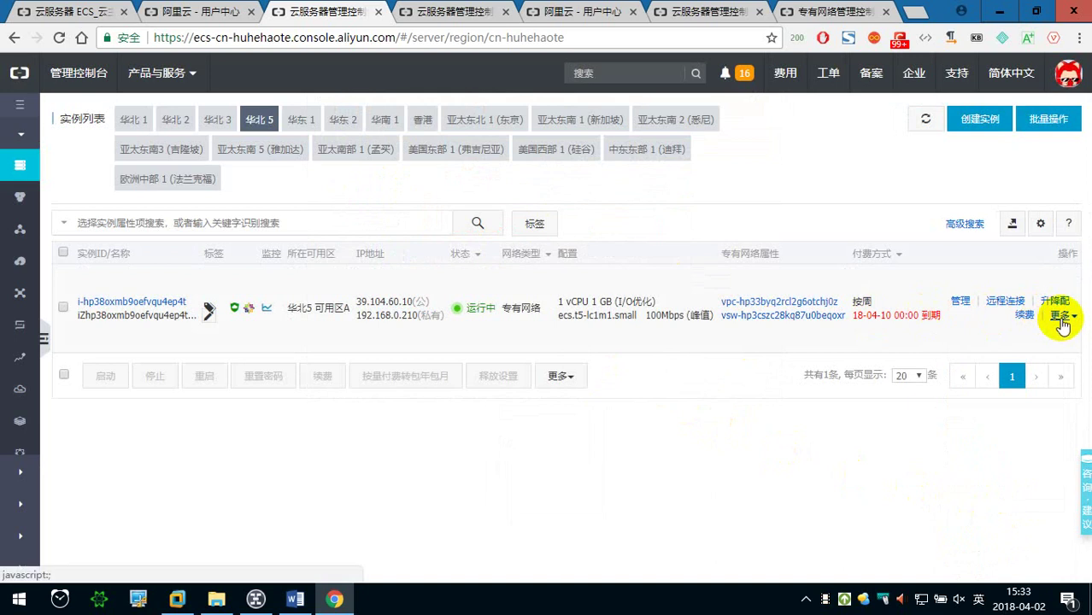
# Step: In the 更多 > 重置密码 form, enter a new login password and a matching confirmation
pyautogui.click(1064, 318)
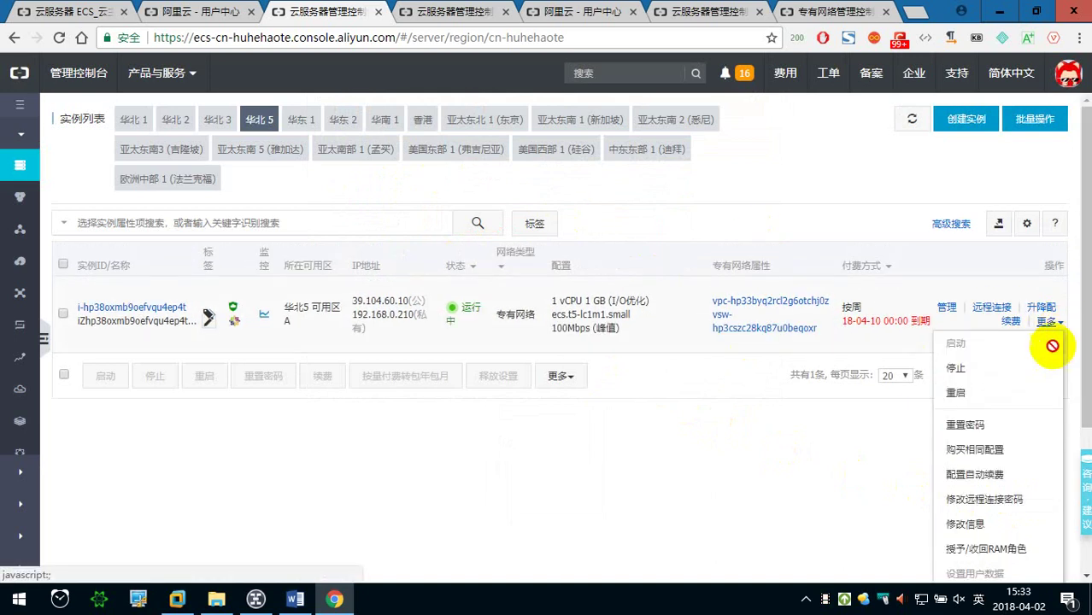
pyautogui.click(992, 427)
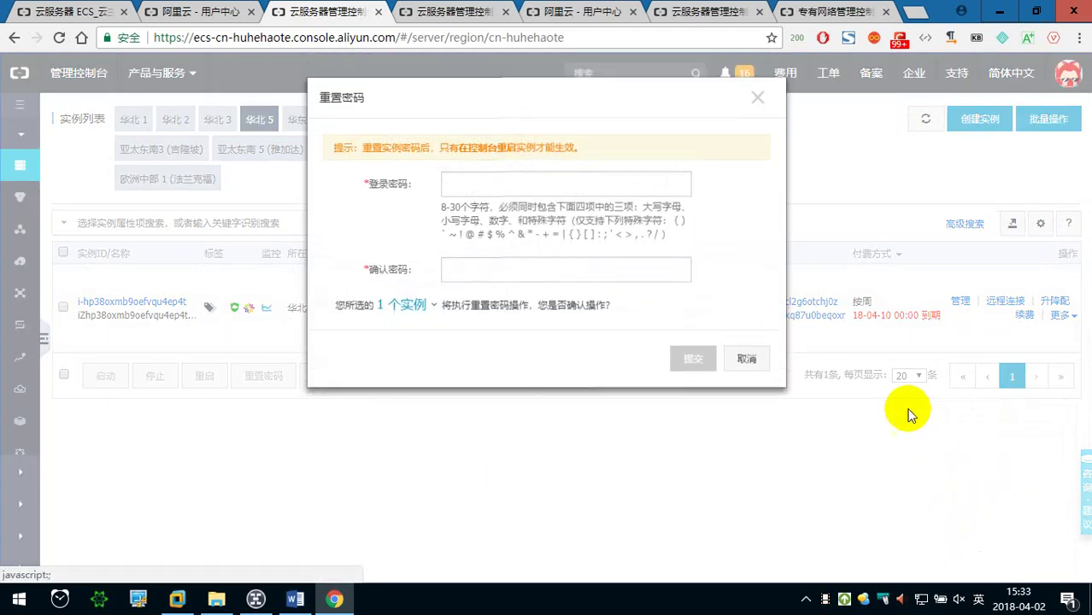
pyautogui.click(484, 182)
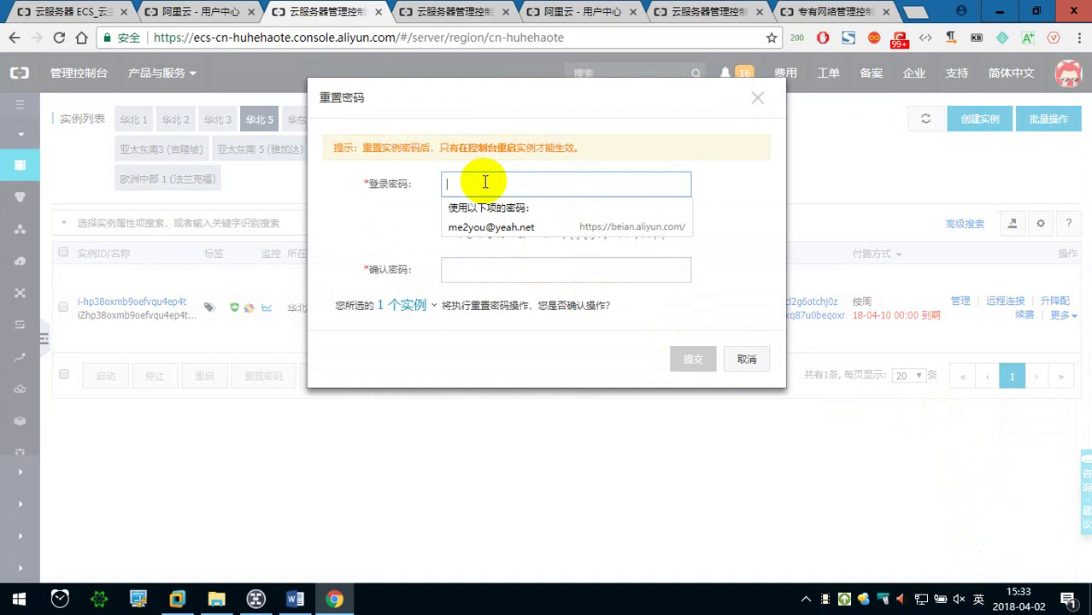
pyautogui.press('capslock')
pyautogui.press('Tab')
pyautogui.press('capslock')
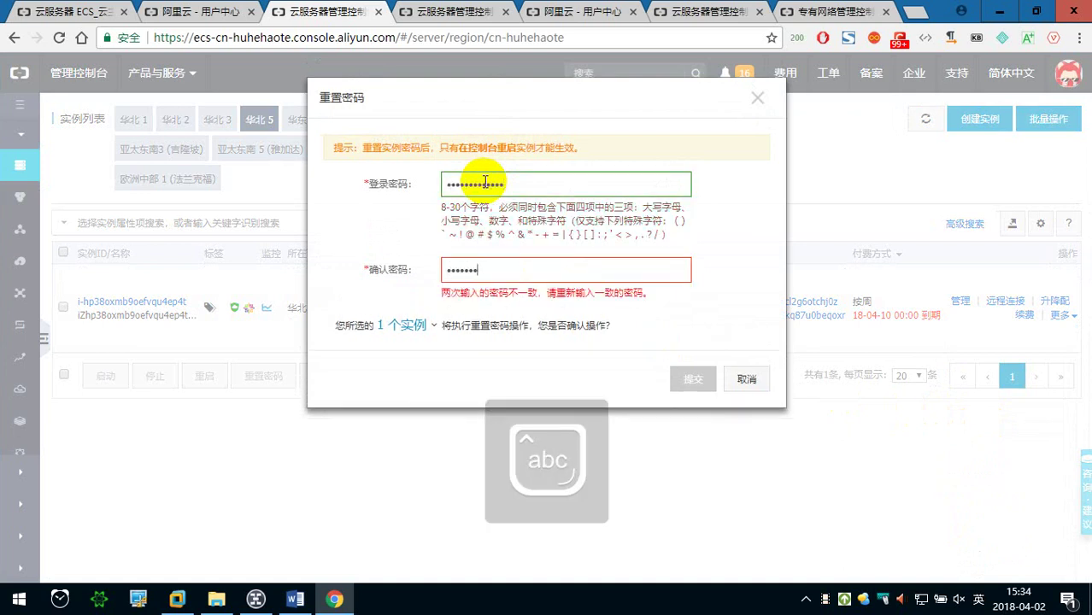
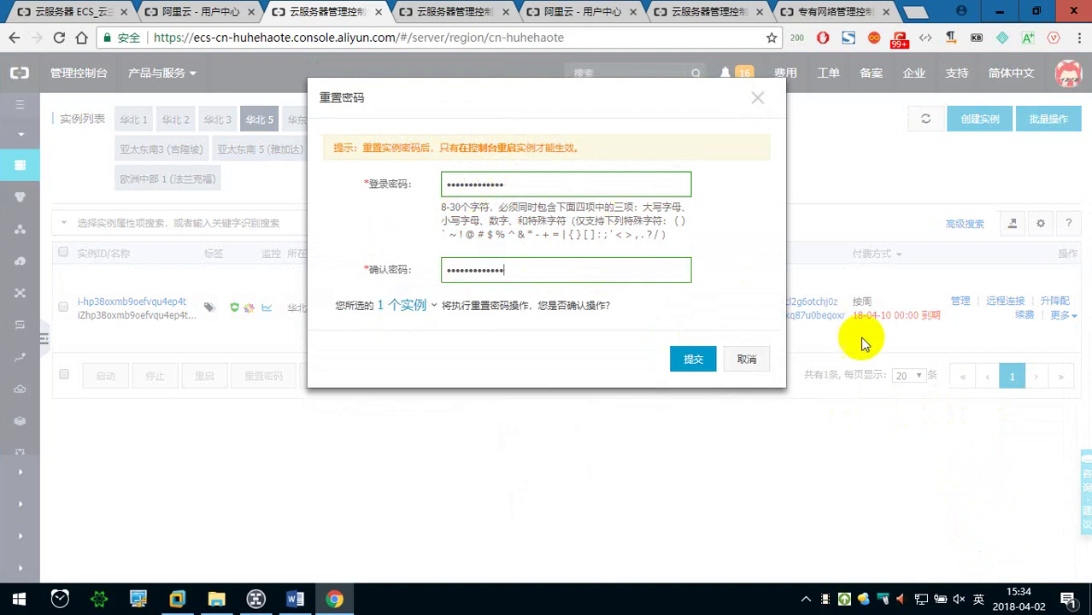
pyautogui.click(294, 599)
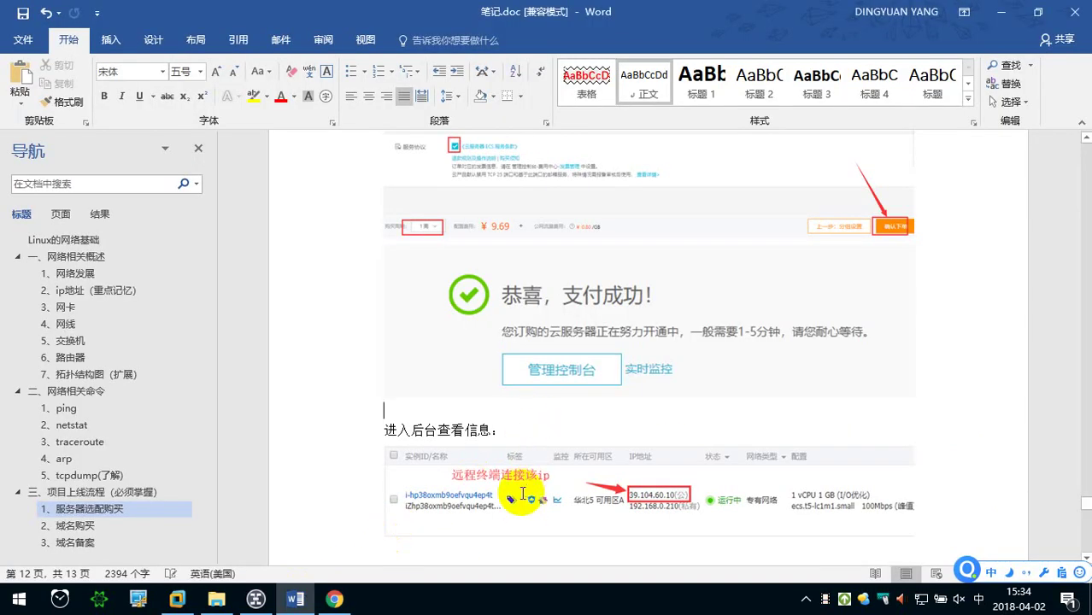
# Step: Start a Word note line reading 需要重置密码的话，则可以选择右侧
pyautogui.scroll(-2, 547, 427)
pyautogui.hotkey('ctrl', 'z')
pyautogui.write('xuyao')
pyautogui.press('space')
pyautogui.write('chongzhi')
pyautogui.press('space')
pyautogui.press('BackSpace')
pyautogui.press('BackSpace')
pyautogui.write('chongzhi')
pyautogui.press('space')
pyautogui.write('mim')
pyautogui.press('space')
pyautogui.write('dehua')
pyautogui.press('space')
pyautogui.write(',ze')
pyautogui.press('space')
pyautogui.write('ky')
pyautogui.press('space')
pyautogui.write('xuanze')
pyautogui.press('space')
pyautogui.write('youce')
pyautogui.press('space')
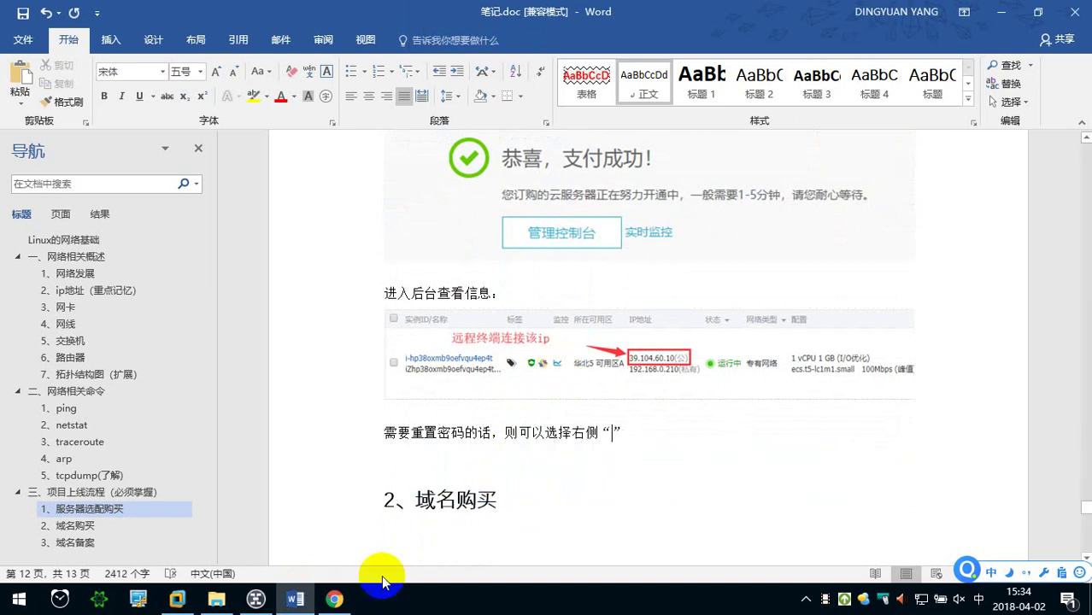
# Step: Finish the line with “更多”选择“重置密码”, add a new empty paragraph and save the notes
pyautogui.click(336, 600)
pyautogui.click(336, 600)
pyautogui.write('gengduo')
pyautogui.press('space')
pyautogui.write('xuanze')
pyautogui.press('space')
pyautogui.write('"')
pyautogui.press('space')
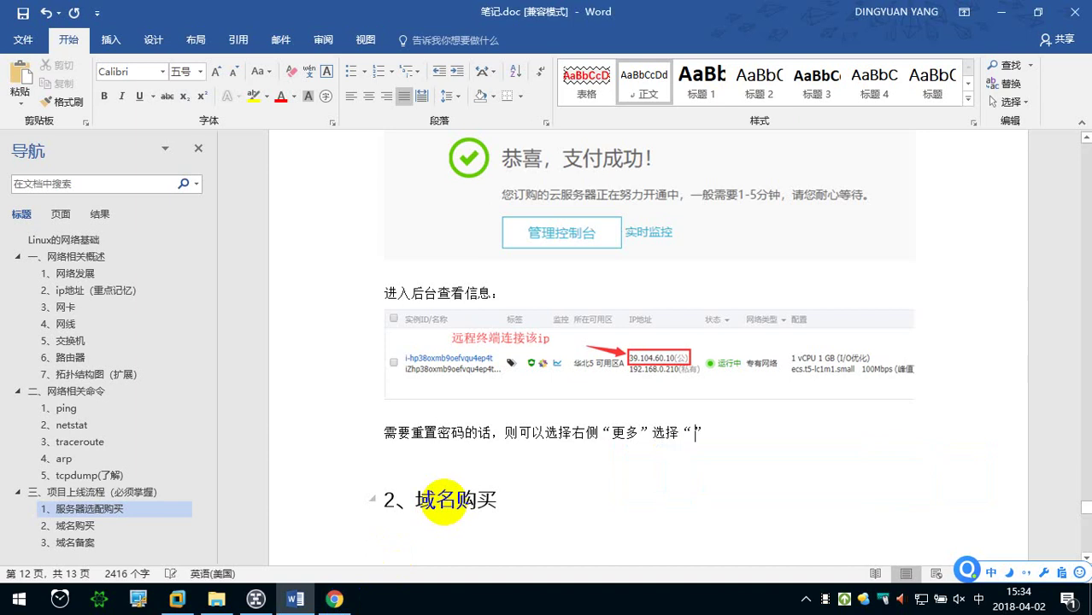
pyautogui.write('ch')
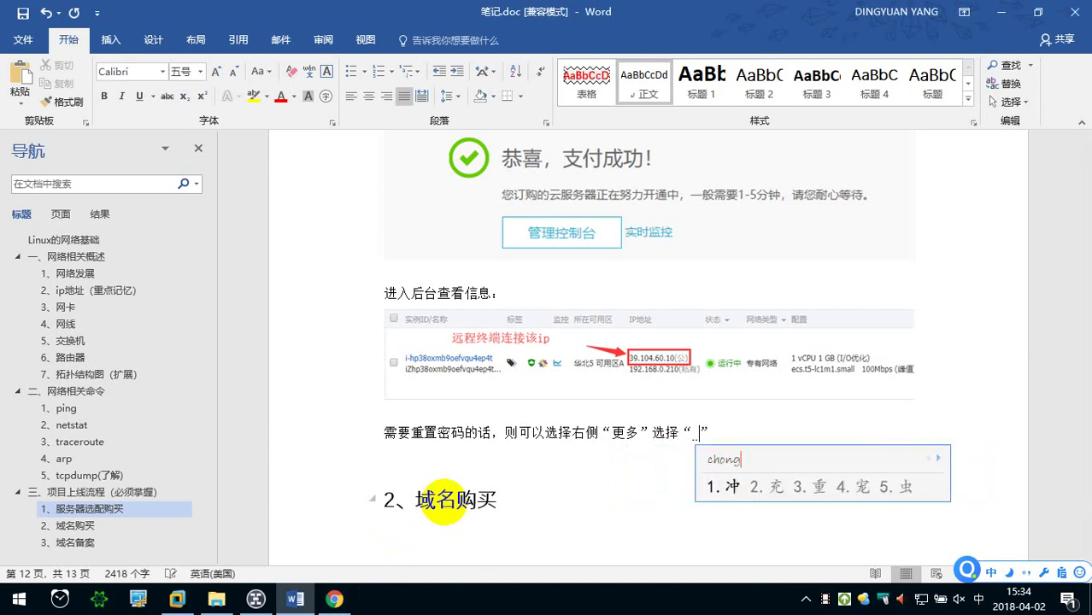
pyautogui.write('ongzhi')
pyautogui.press('space')
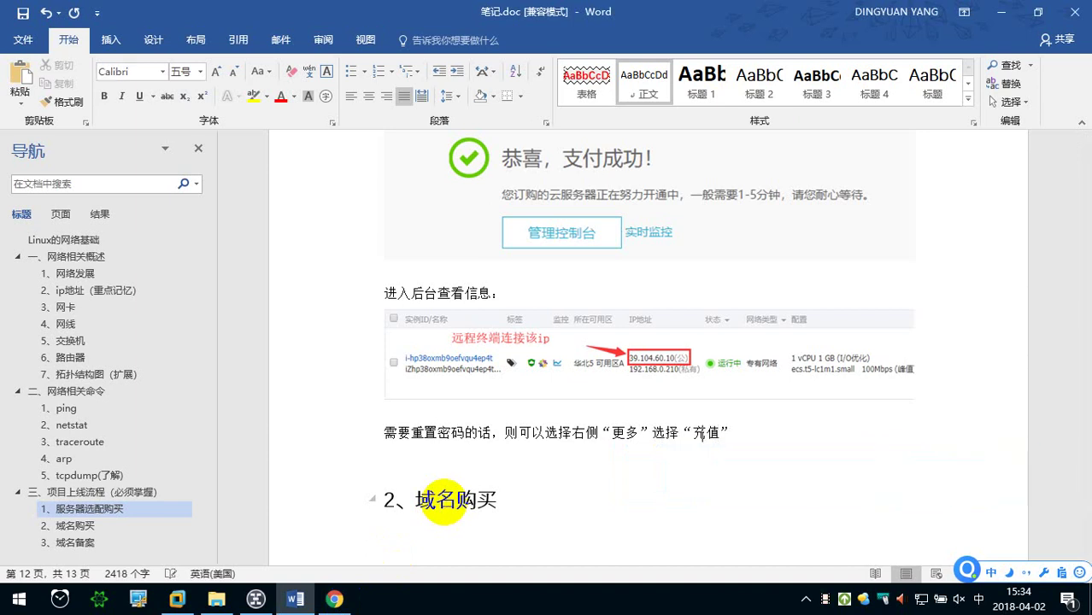
pyautogui.press('BackSpace')
pyautogui.write('chongzhi')
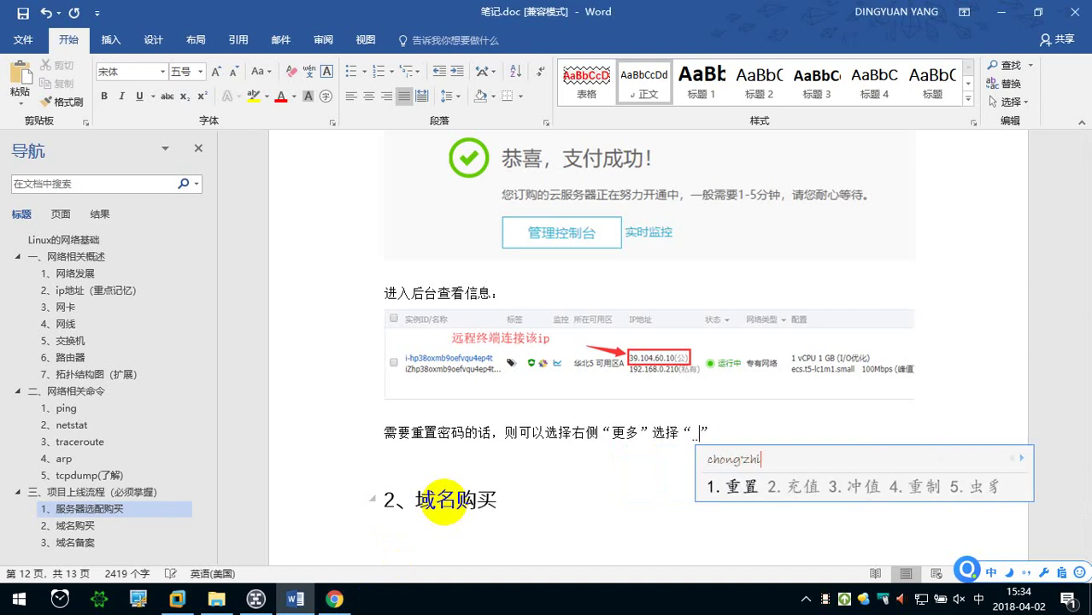
pyautogui.press('space')
pyautogui.write('mima')
pyautogui.press('space')
pyautogui.press('Return')
pyautogui.hotkey('ctrl', 's')
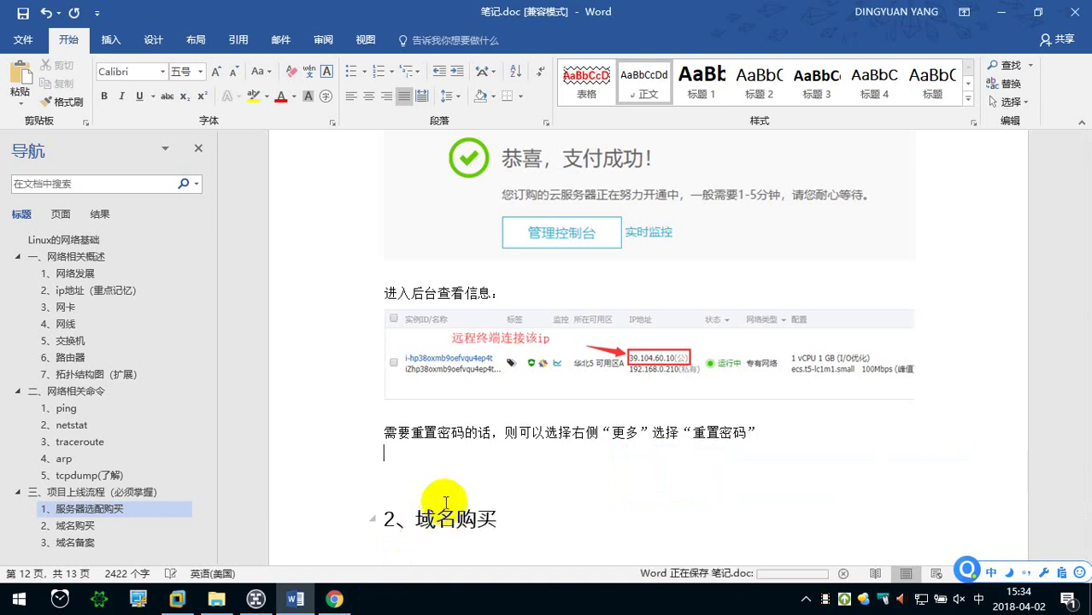
# Step: Confirm the new login password, launch PuTTY, and select the instance's public IP 39.104.60.10
pyautogui.click(336, 598)
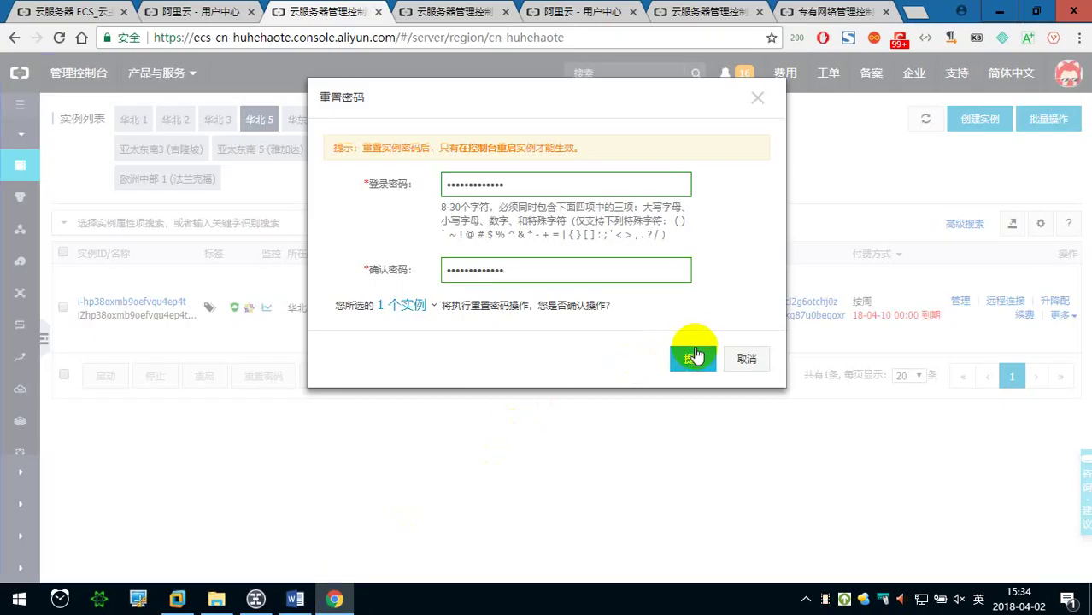
pyautogui.click(692, 355)
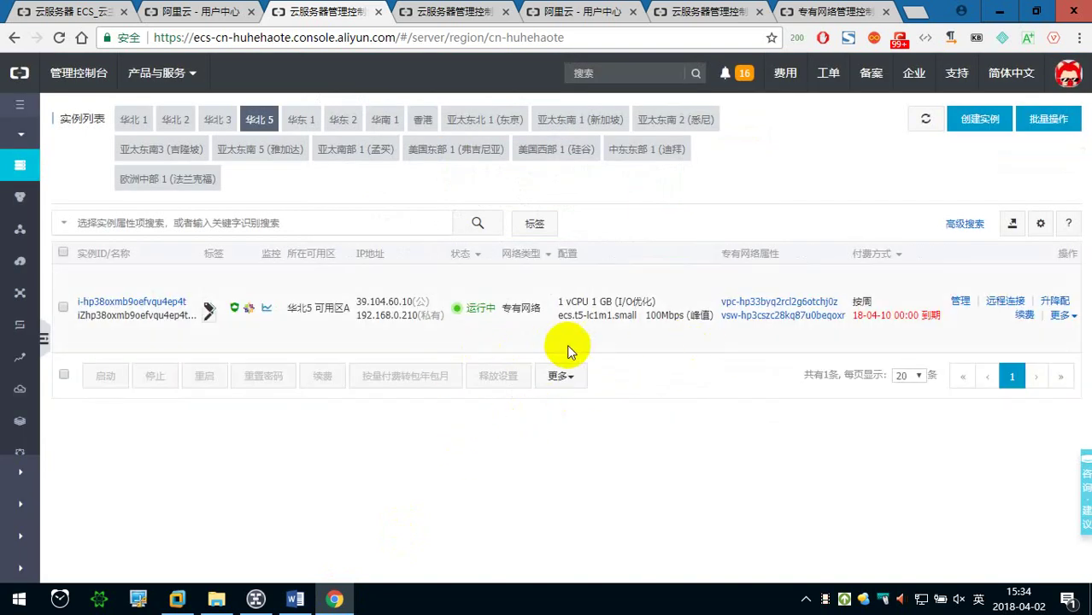
pyautogui.click(19, 598)
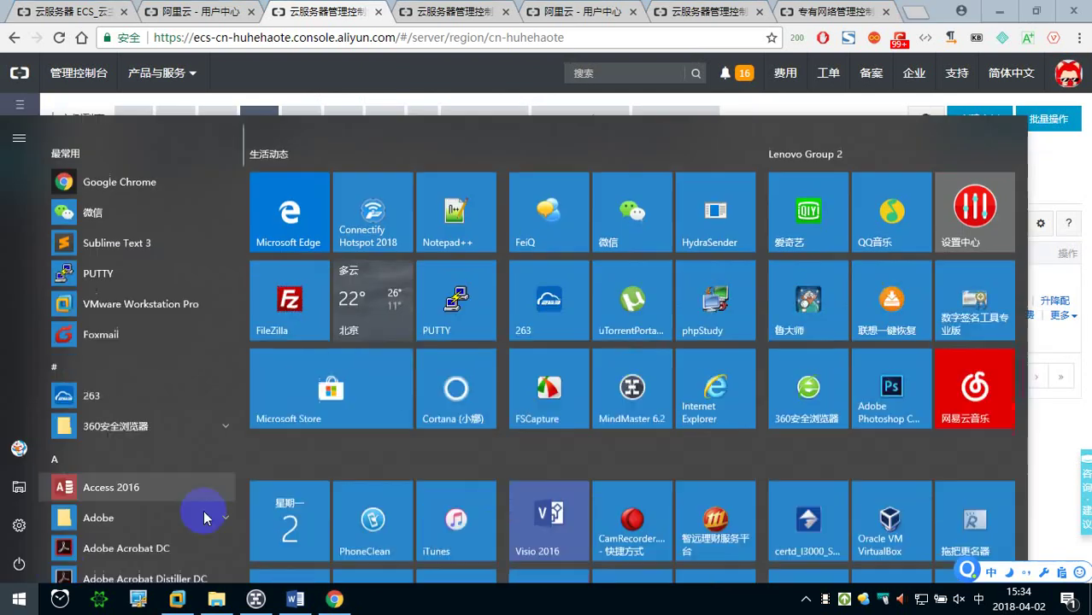
pyautogui.click(466, 286)
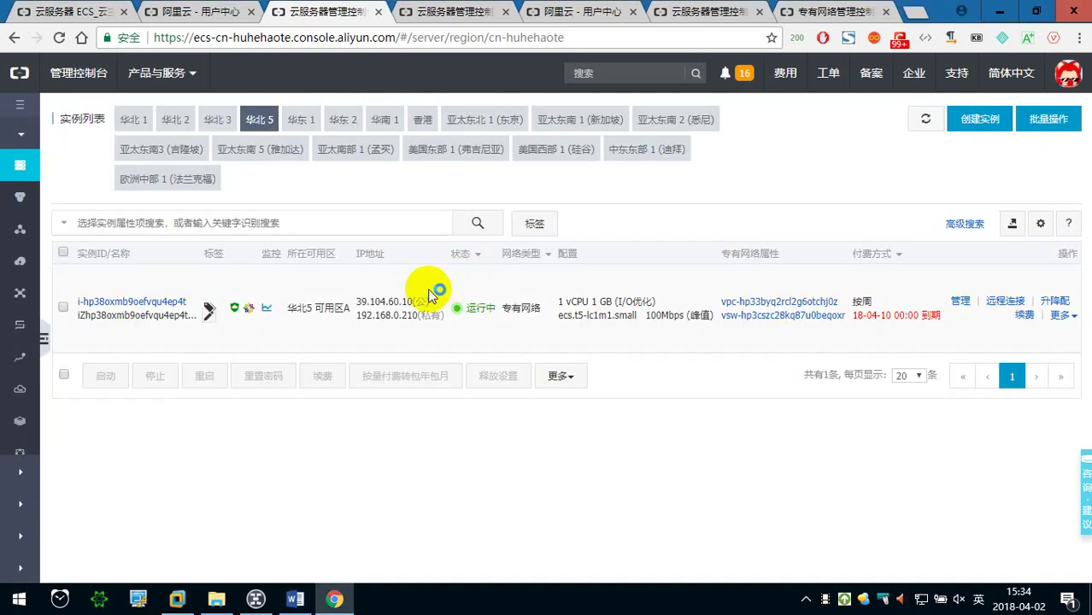
pyautogui.click(286, 418)
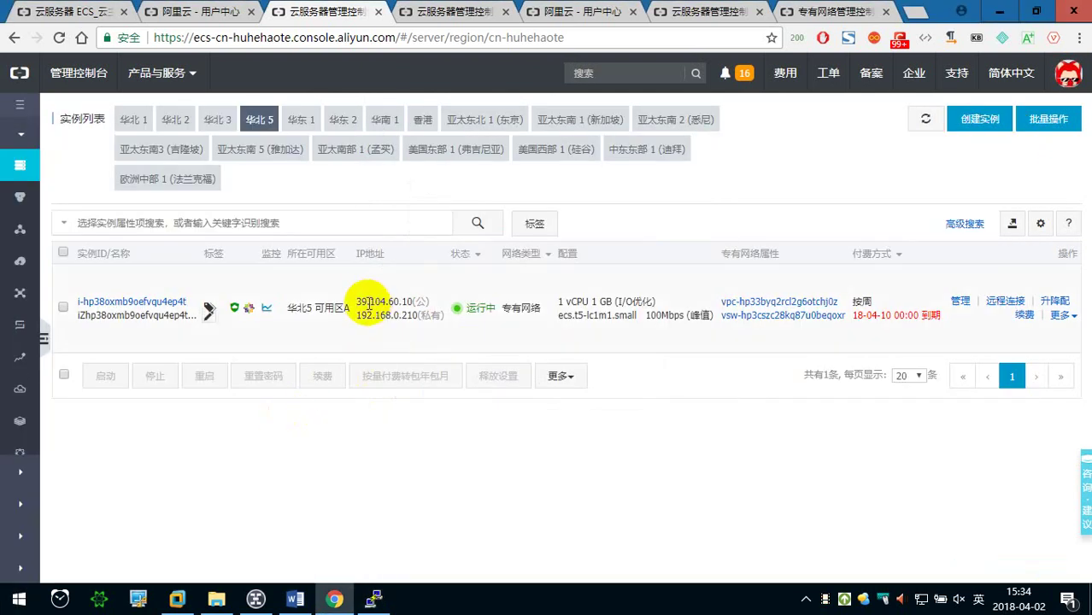
pyautogui.moveTo(357, 302); pyautogui.dragTo(412, 302)
pyautogui.hotkey('ctrl', 'c')
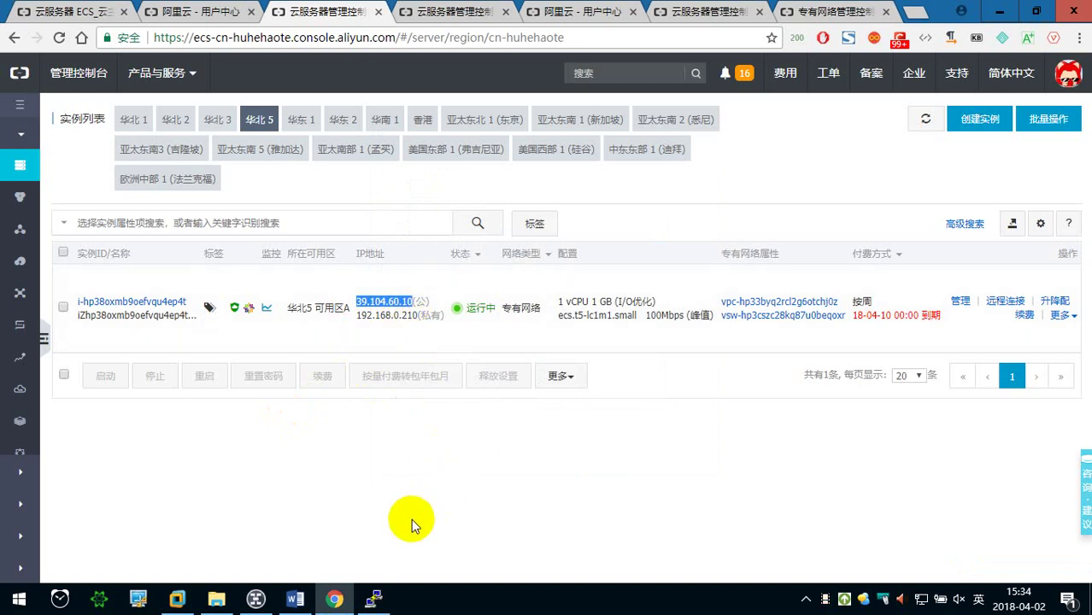
# Step: Connect PuTTY over SSH to 39.104.60.10 and accept the server's host key
pyautogui.click(374, 598)
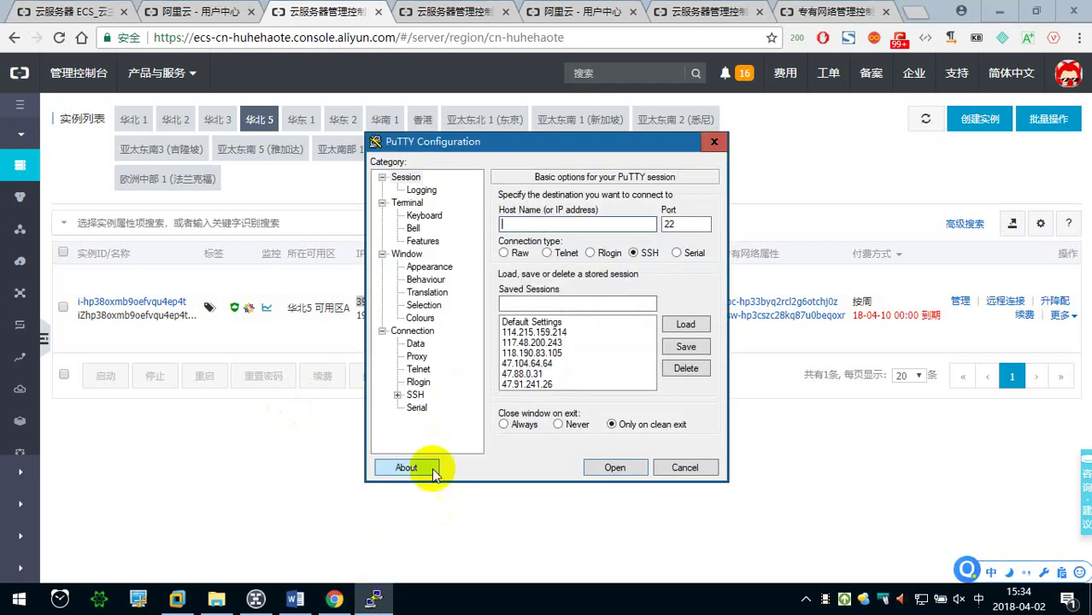
pyautogui.click(548, 224)
pyautogui.hotkey('ctrl', 'v')
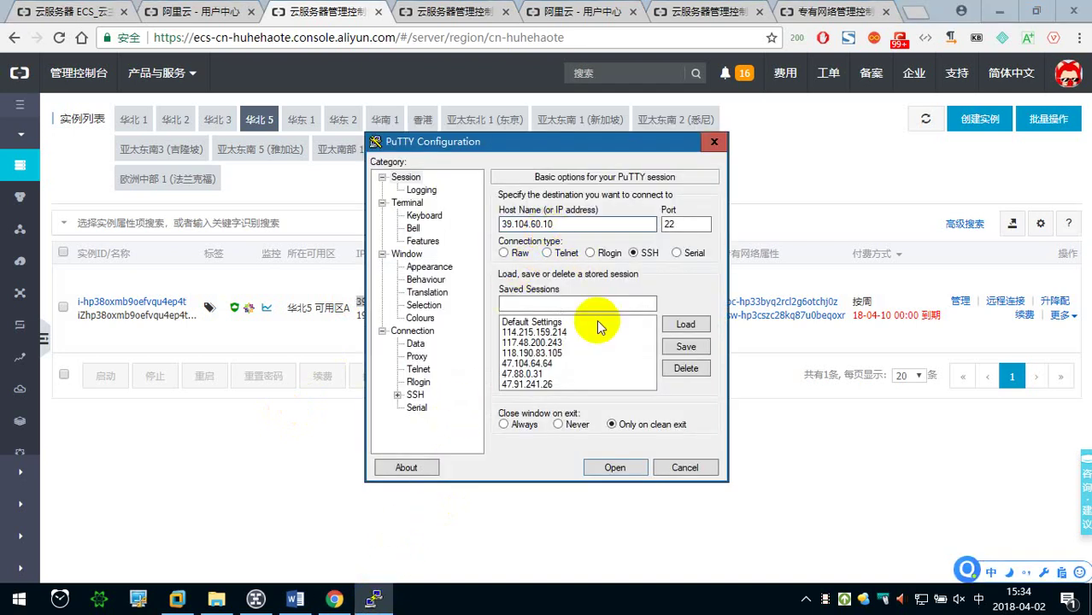
pyautogui.press('Return')
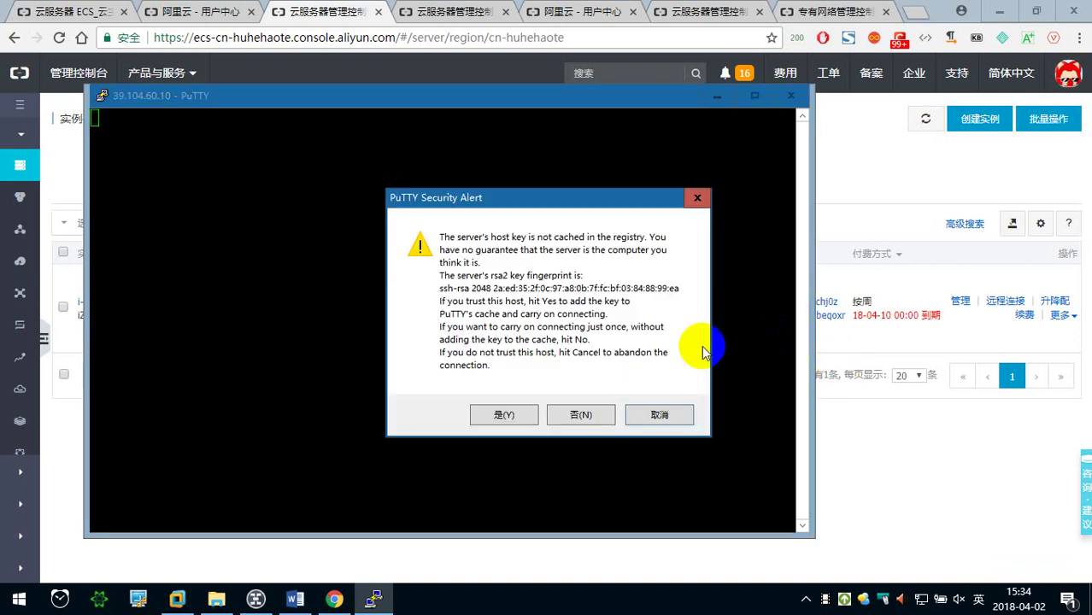
pyautogui.moveTo(498, 203); pyautogui.dragTo(394, 175)
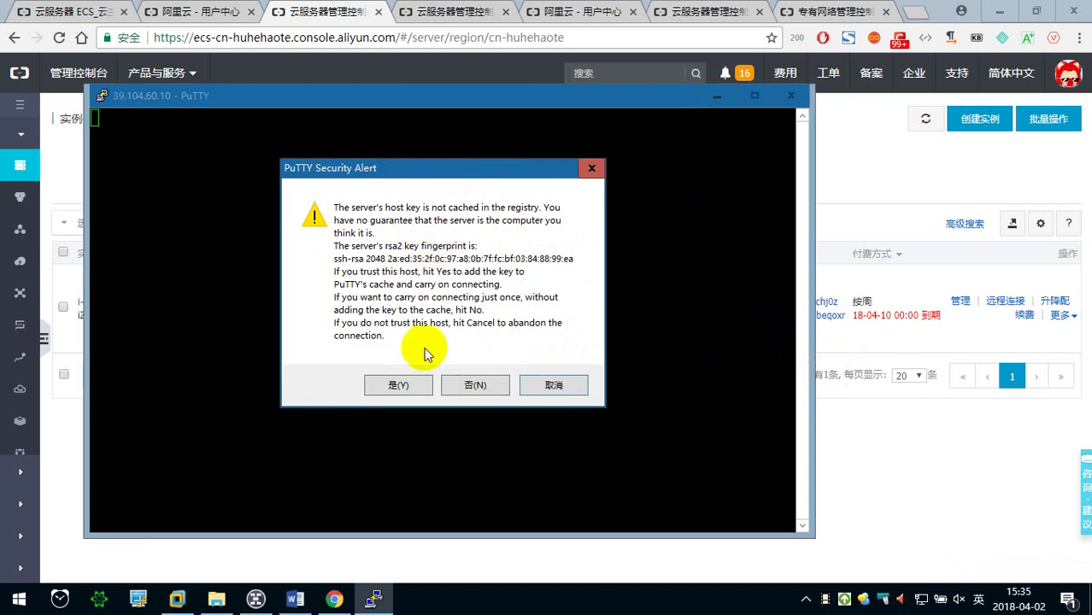
pyautogui.click(396, 384)
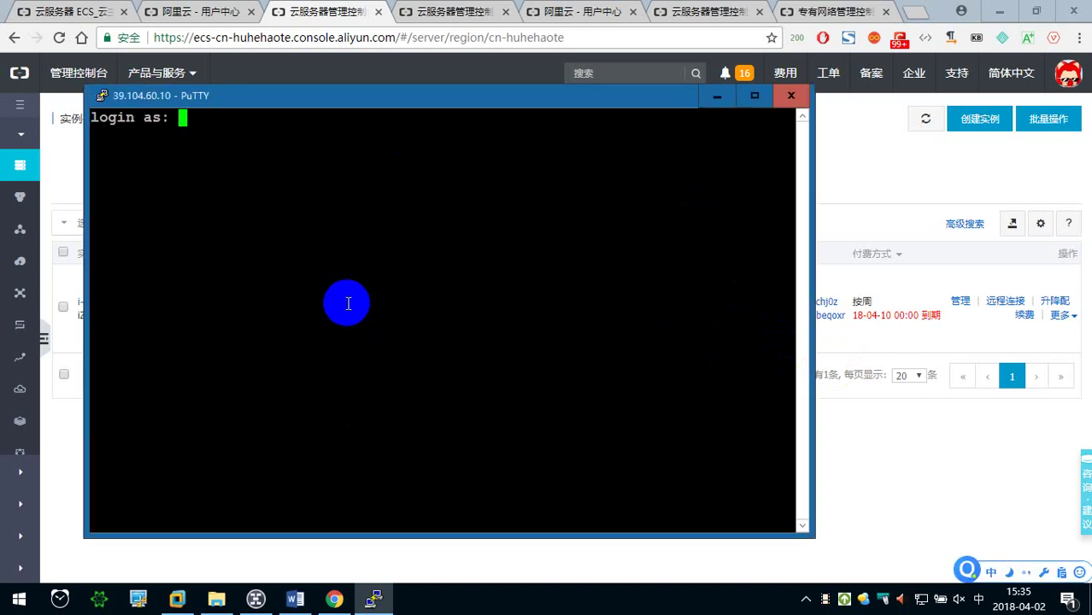
pyautogui.click(442, 117)
# Step: Log in as root, submit the password twice (both denied), then close the session
pyautogui.write('root')
pyautogui.press('Return')
pyautogui.press('capslock')
pyautogui.press('capslock')
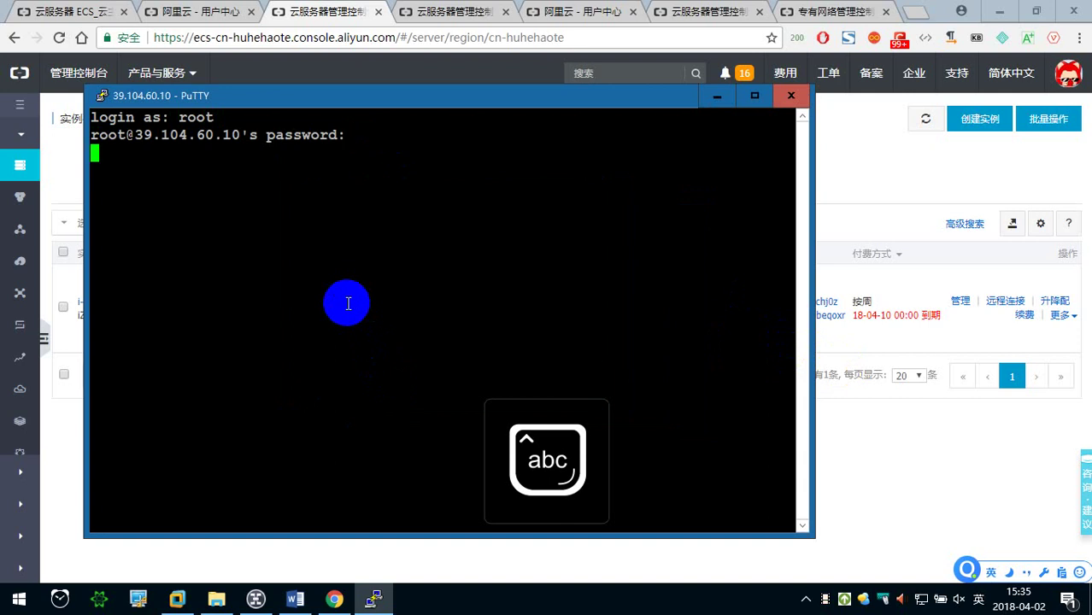
pyautogui.press('Return')
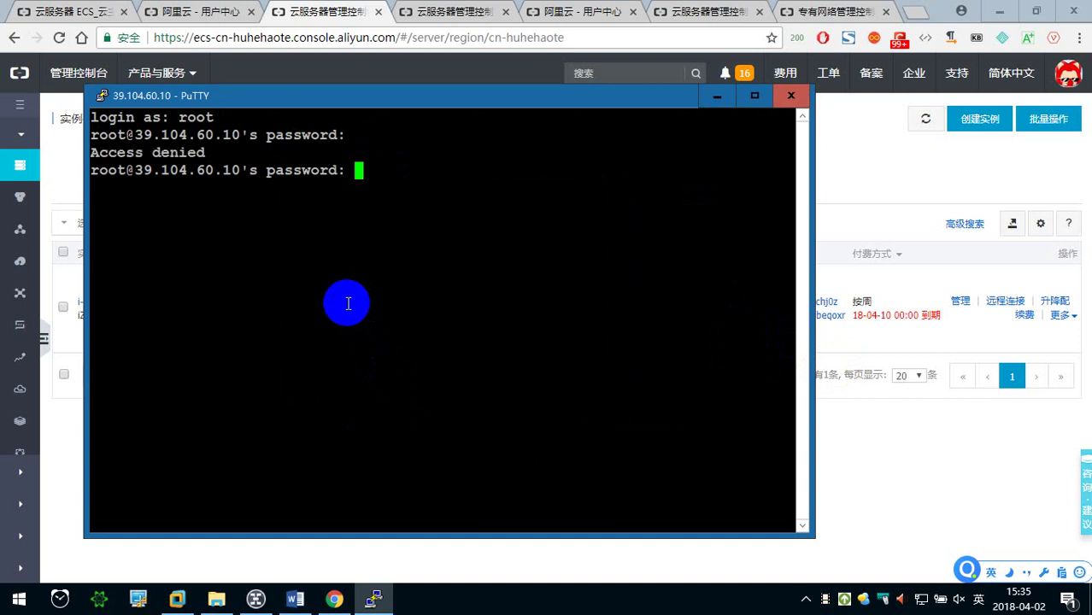
pyautogui.press('capslock')
pyautogui.press('capslock')
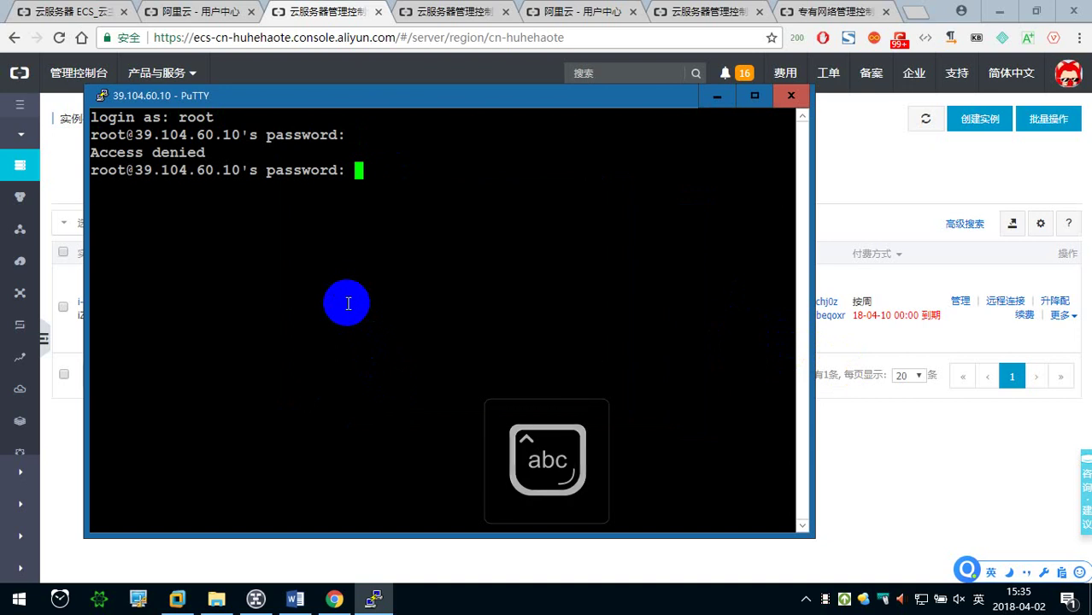
pyautogui.press('Return')
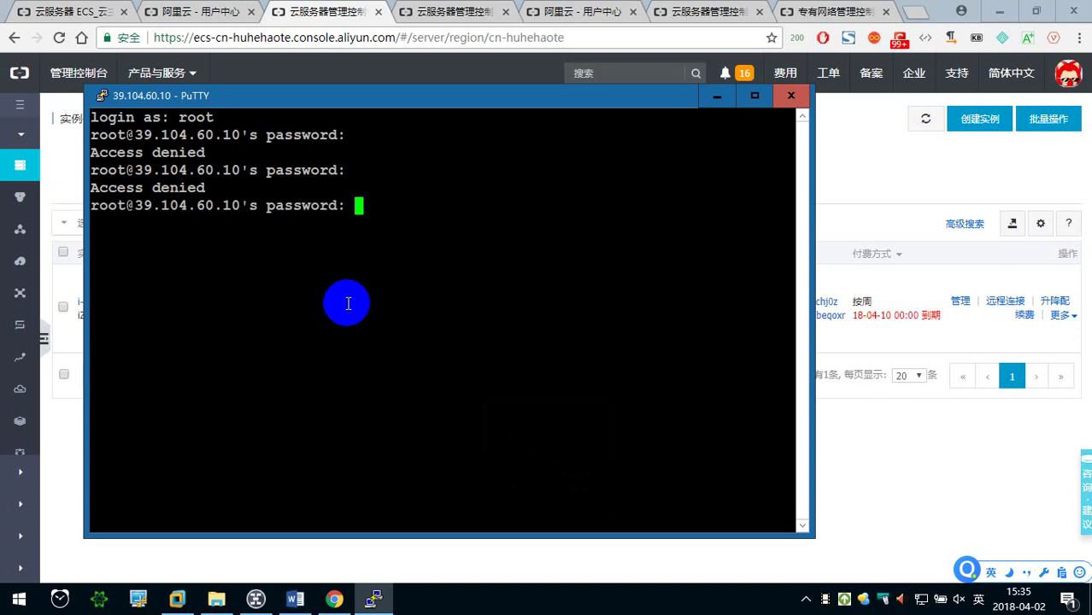
pyautogui.click(790, 95)
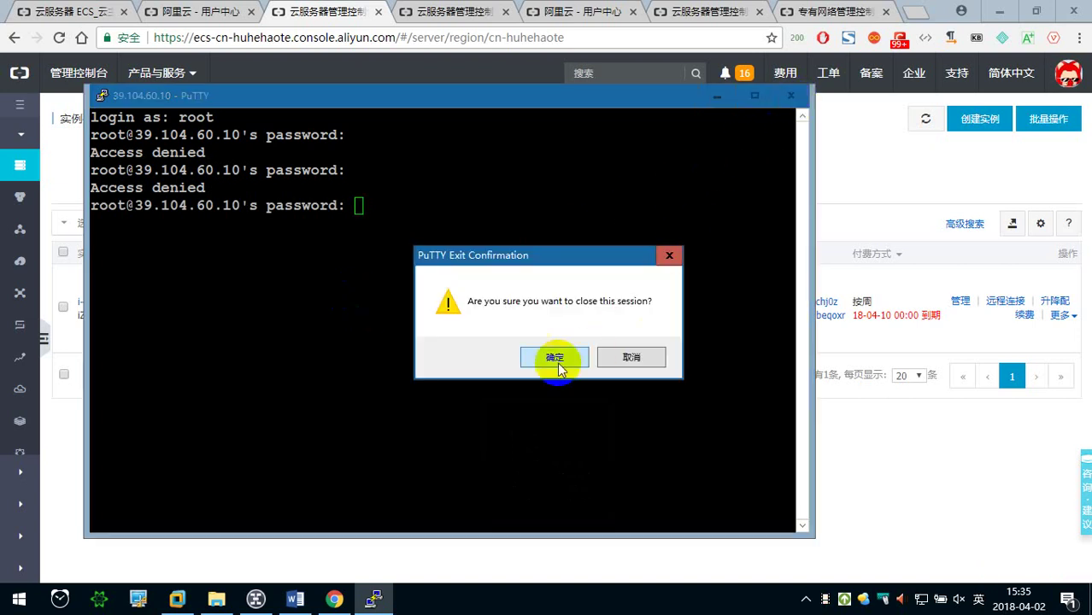
pyautogui.click(555, 358)
# Step: Restart the ECS instance and refresh the instance list
pyautogui.moveTo(1056, 329)
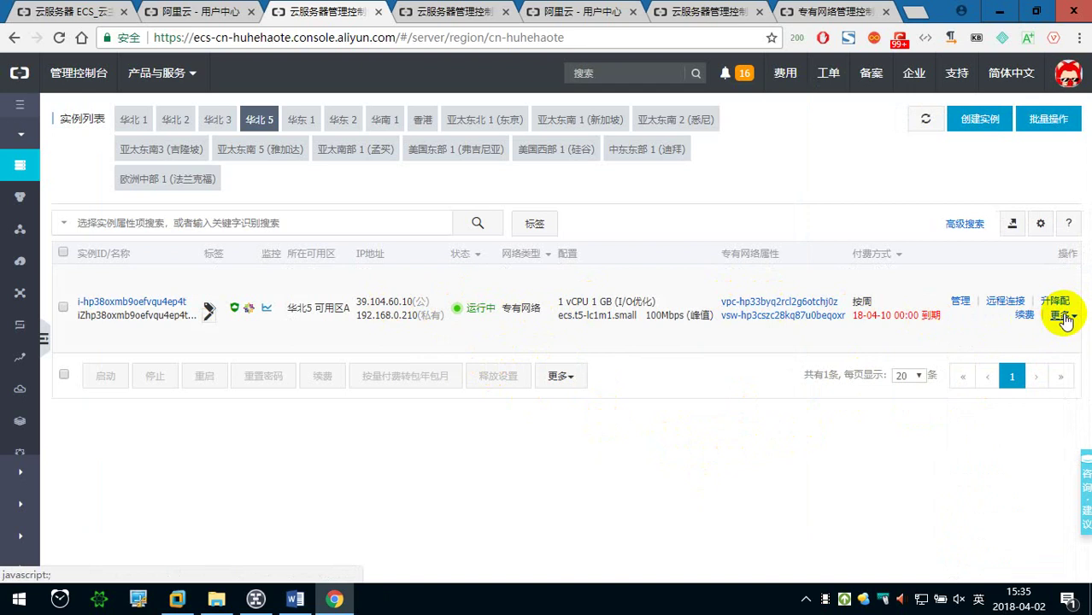
pyautogui.click(971, 392)
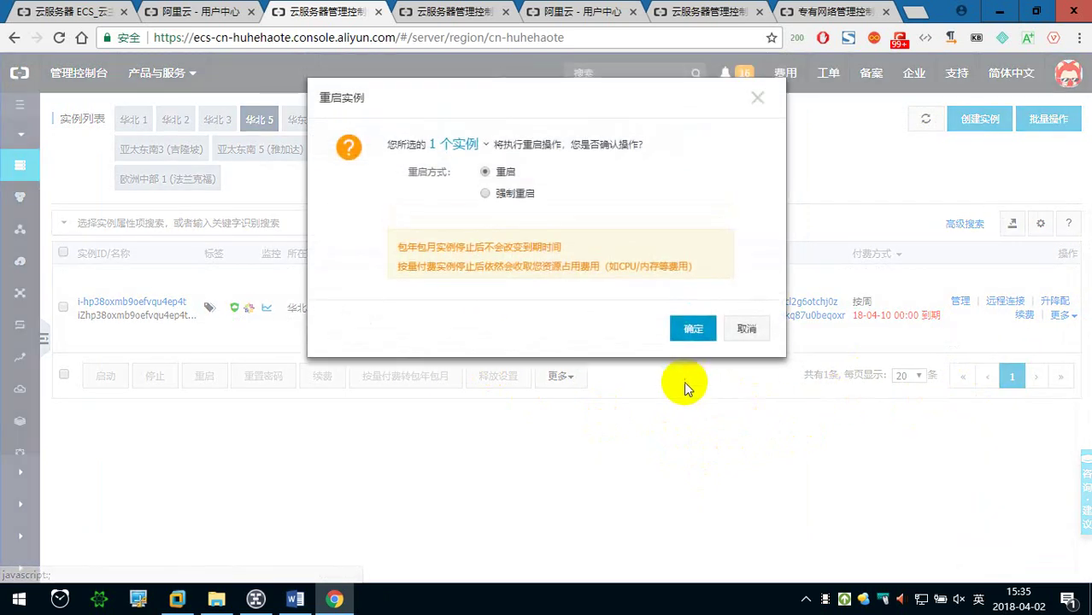
pyautogui.click(693, 332)
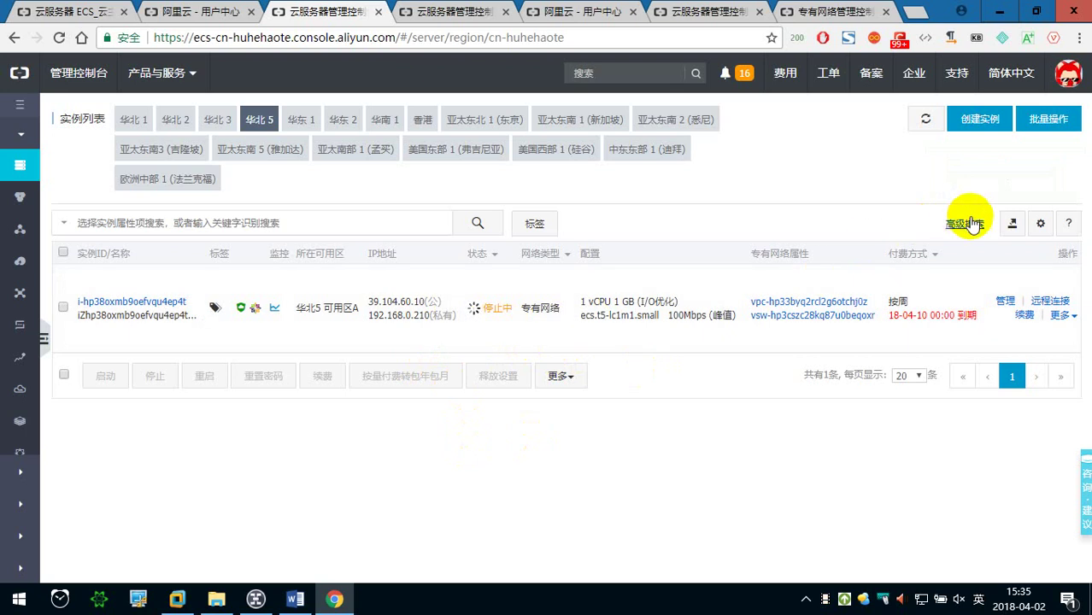
pyautogui.click(925, 120)
pyautogui.click(925, 122)
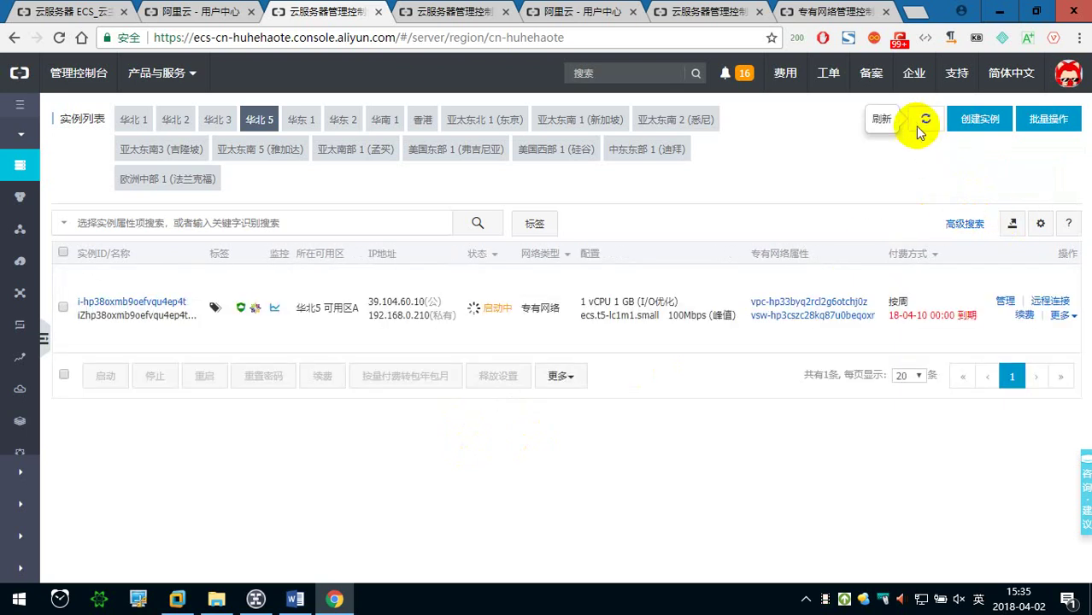
# Step: Launch PuTTY, then keep refreshing the instance list until the instance changes from 启动中 to 运行中
pyautogui.press('super')
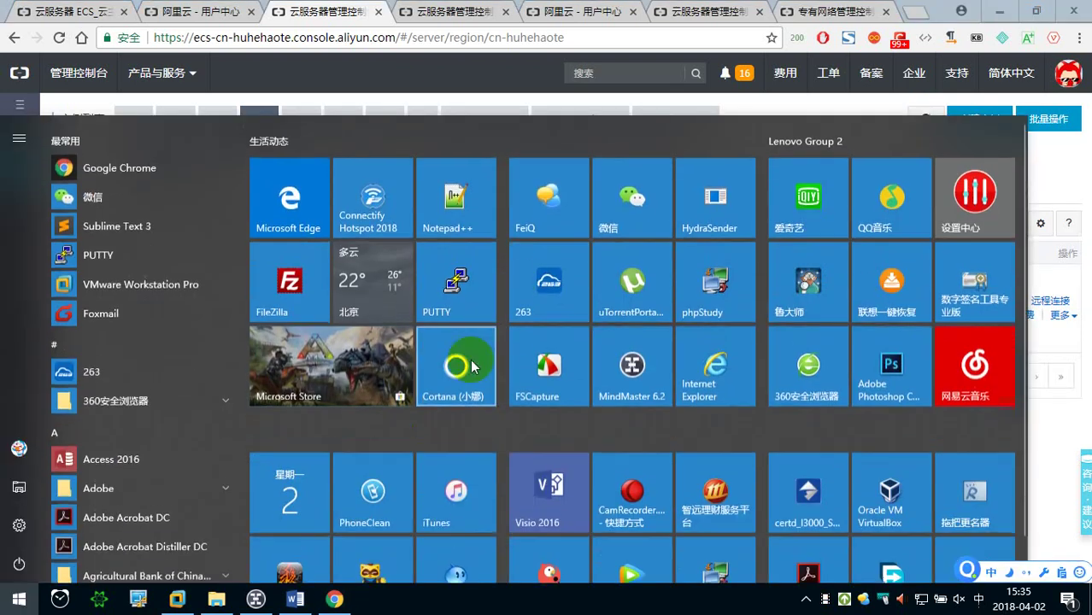
pyautogui.press('super')
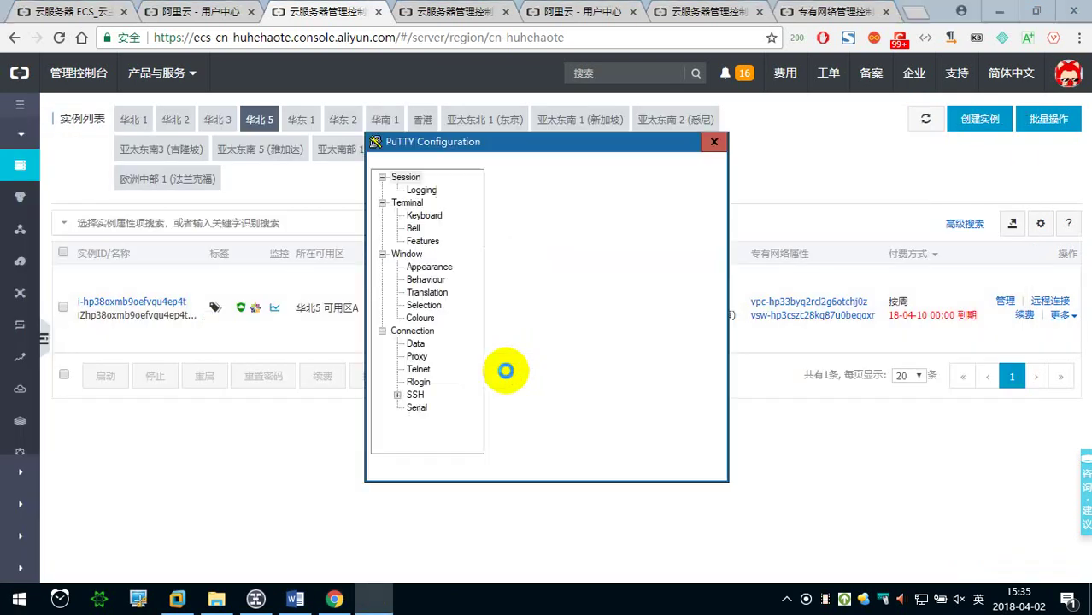
pyautogui.moveTo(571, 151); pyautogui.dragTo(390, 294)
pyautogui.click(709, 436)
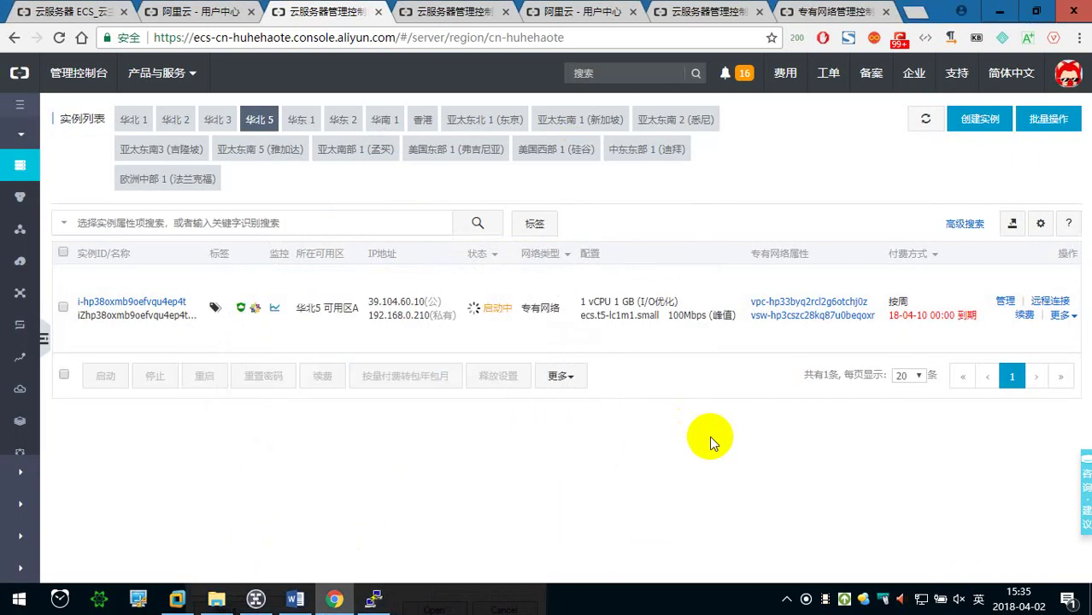
pyautogui.click(925, 119)
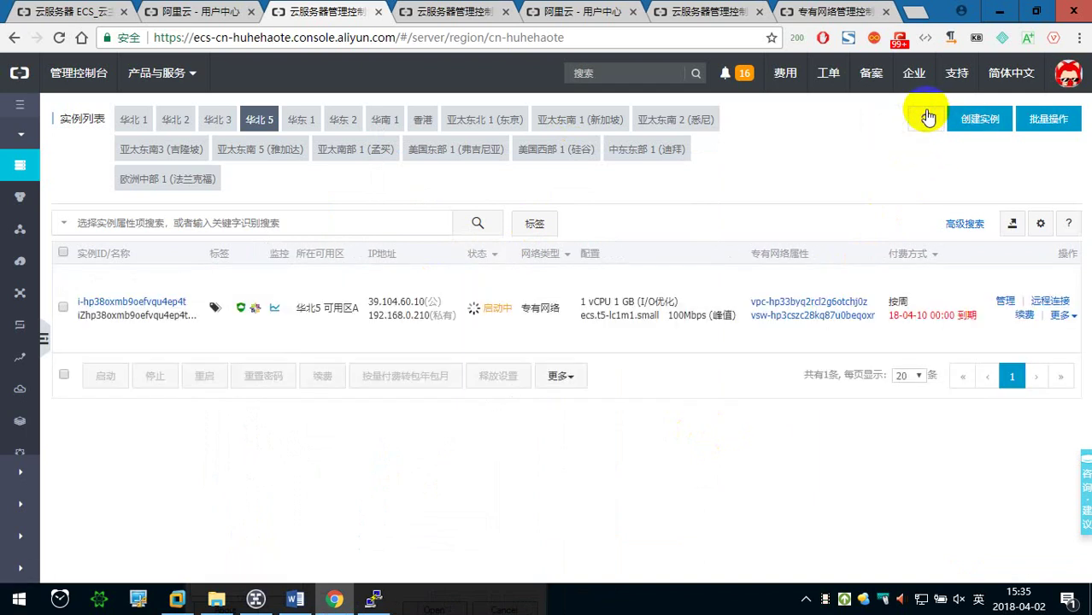
pyautogui.click(925, 120)
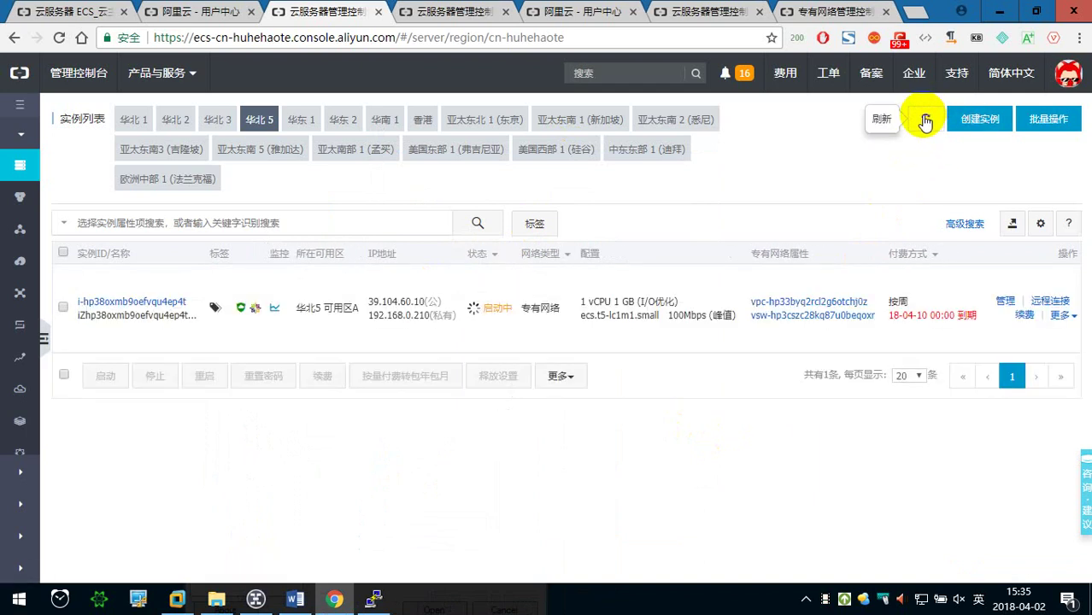
pyautogui.click(925, 120)
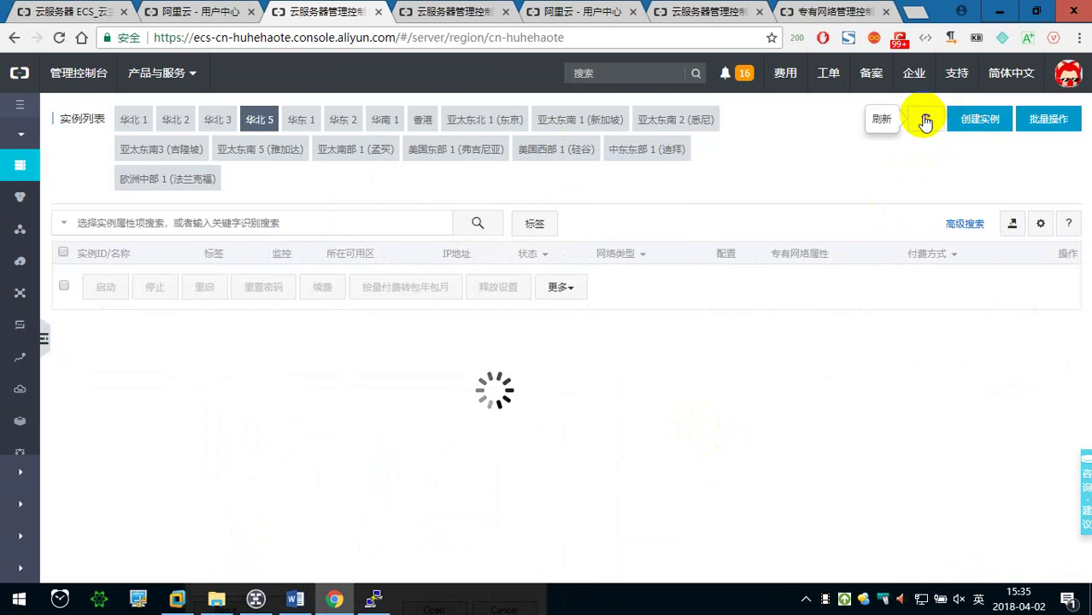
pyautogui.click(925, 120)
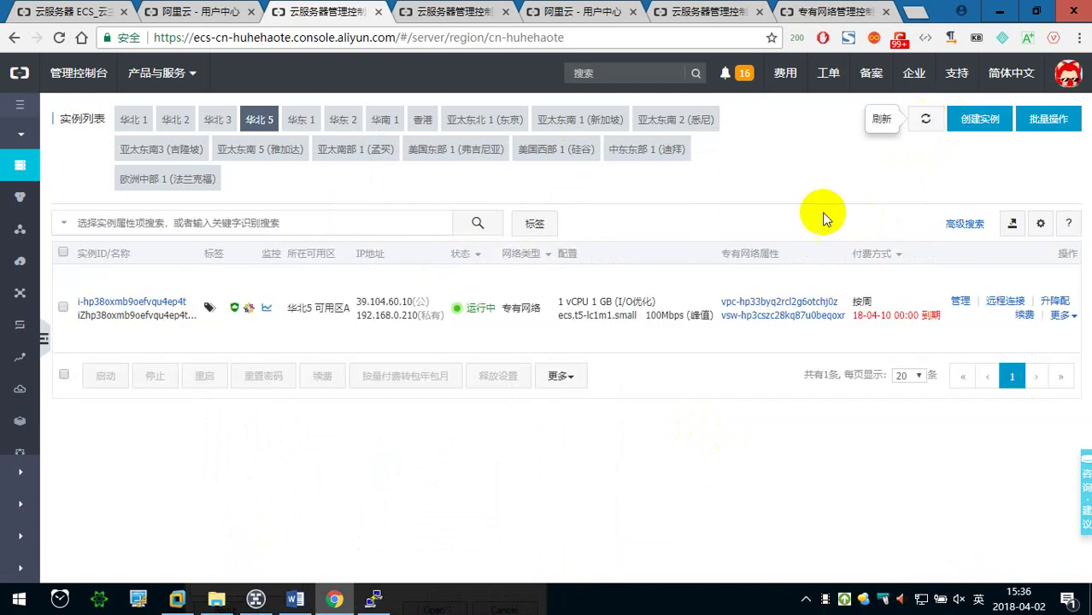
# Step: Open an SSH session to 39.104.60.10, restart it after the refusal, and log in as root
pyautogui.moveTo(410, 290); pyautogui.dragTo(441, 207)
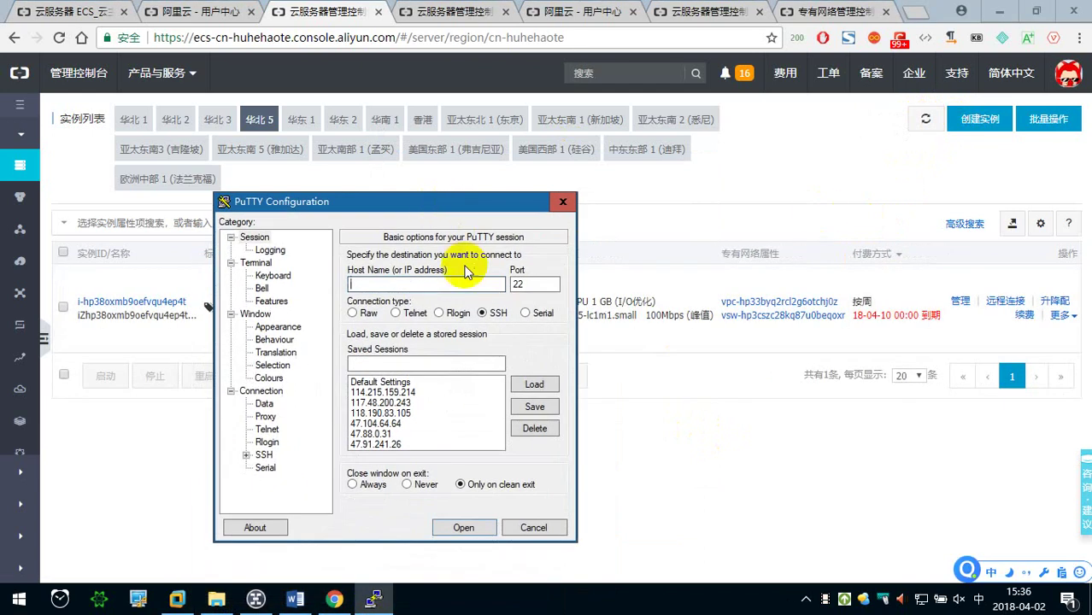
pyautogui.write('39.104.60.10')
pyautogui.click(474, 528)
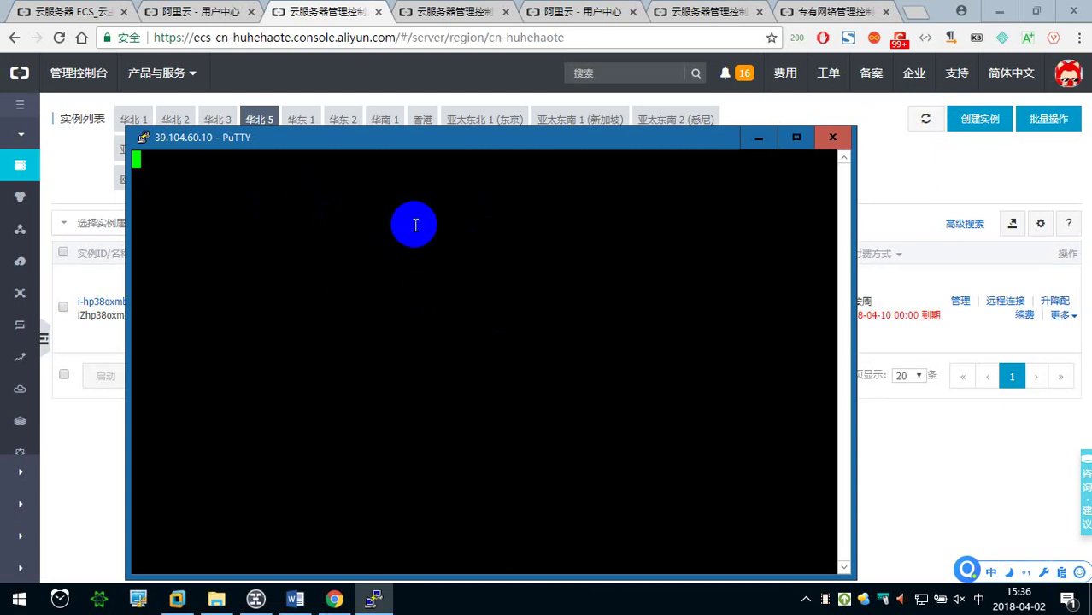
pyautogui.click(614, 353)
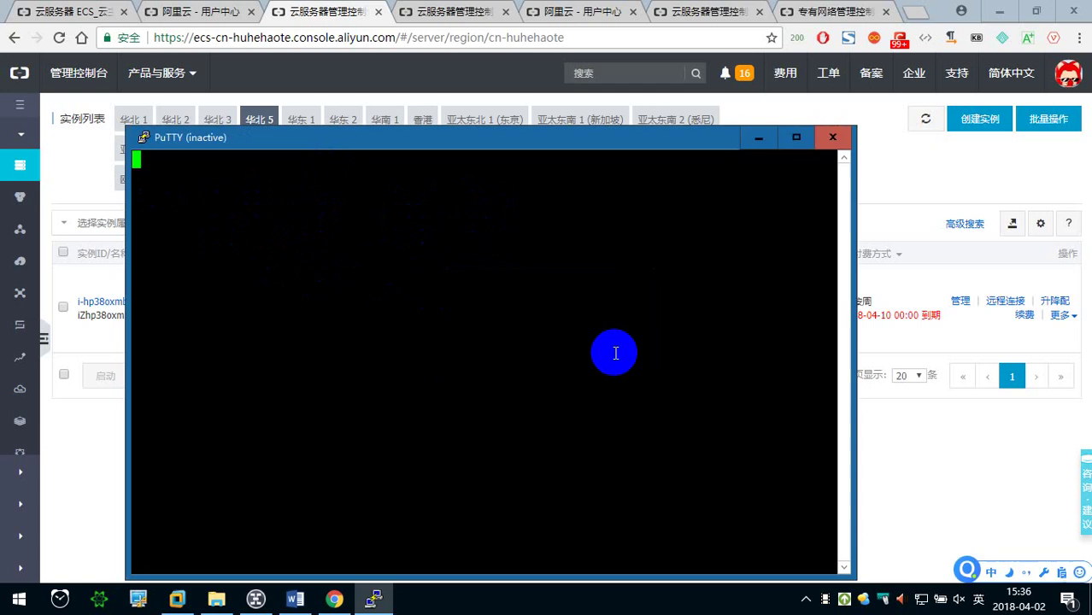
pyautogui.rightClick(464, 147)
pyautogui.click(481, 300)
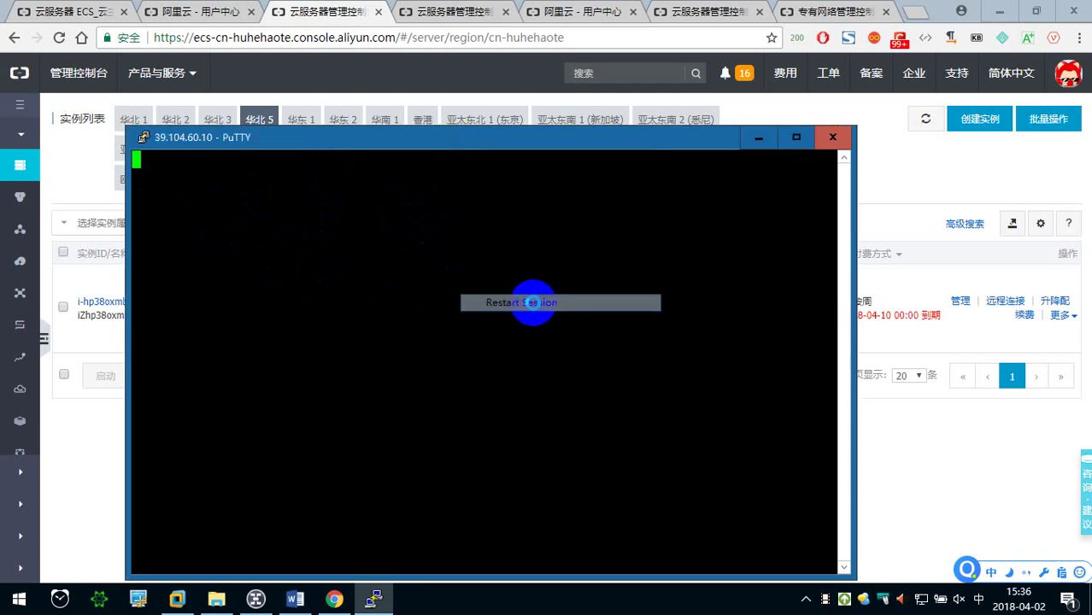
pyautogui.write('root')
pyautogui.press('Return')
pyautogui.press('capslock')
pyautogui.press('capslock')
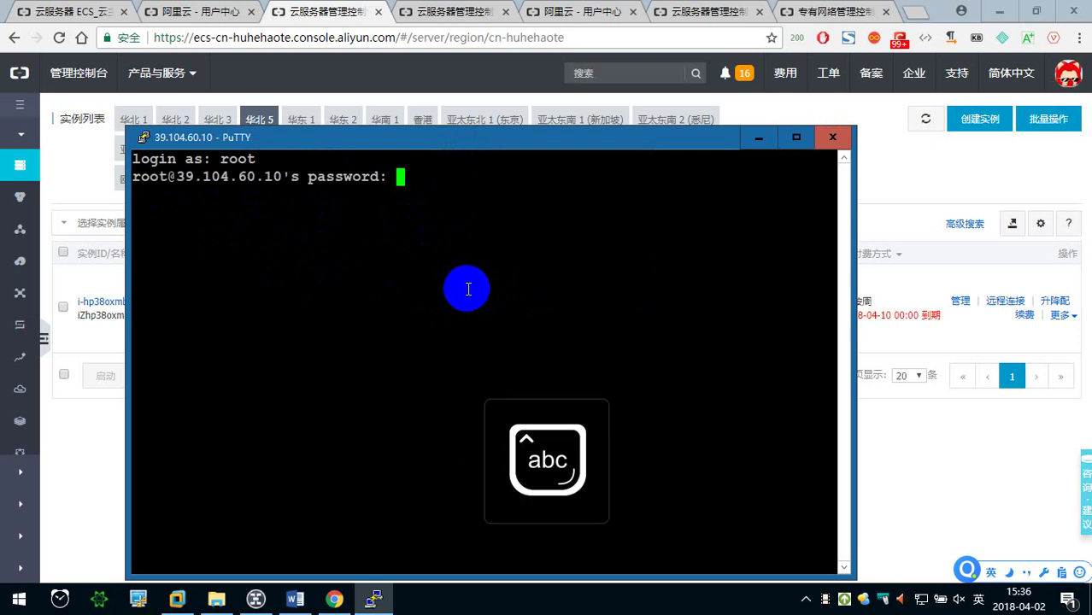
pyautogui.press('Return')
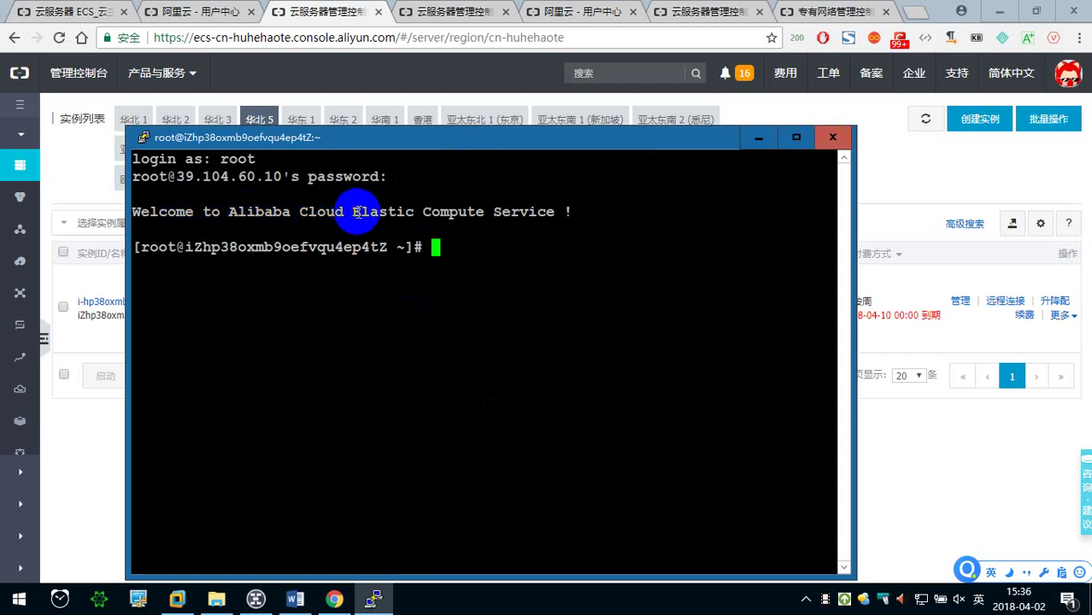
# Step: Screenshot the terminal's root login and Alibaba Cloud welcome text
pyautogui.moveTo(345, 211); pyautogui.dragTo(564, 211)
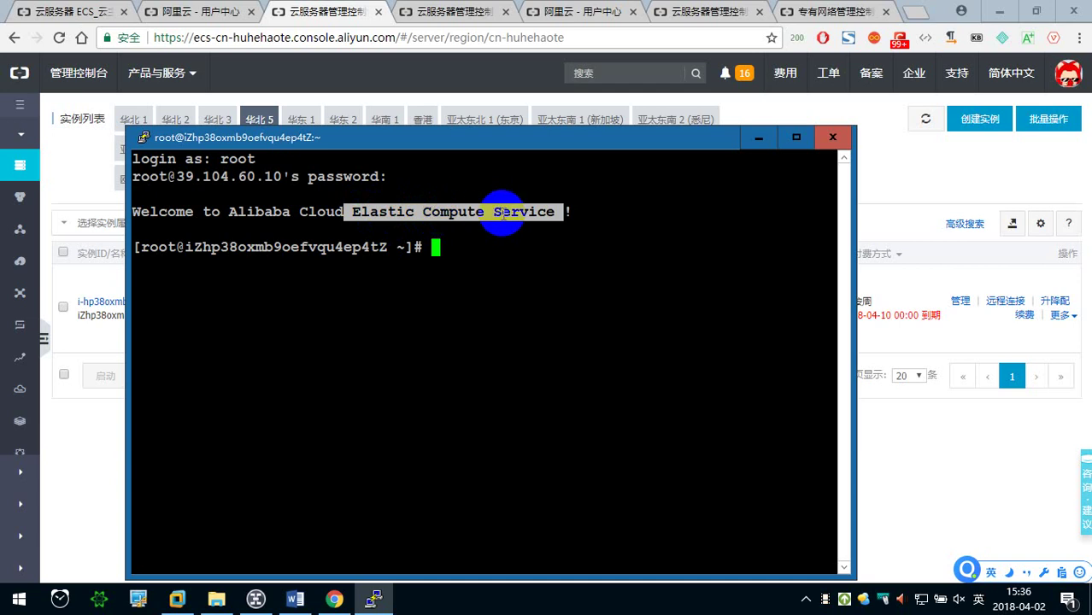
pyautogui.click(483, 263)
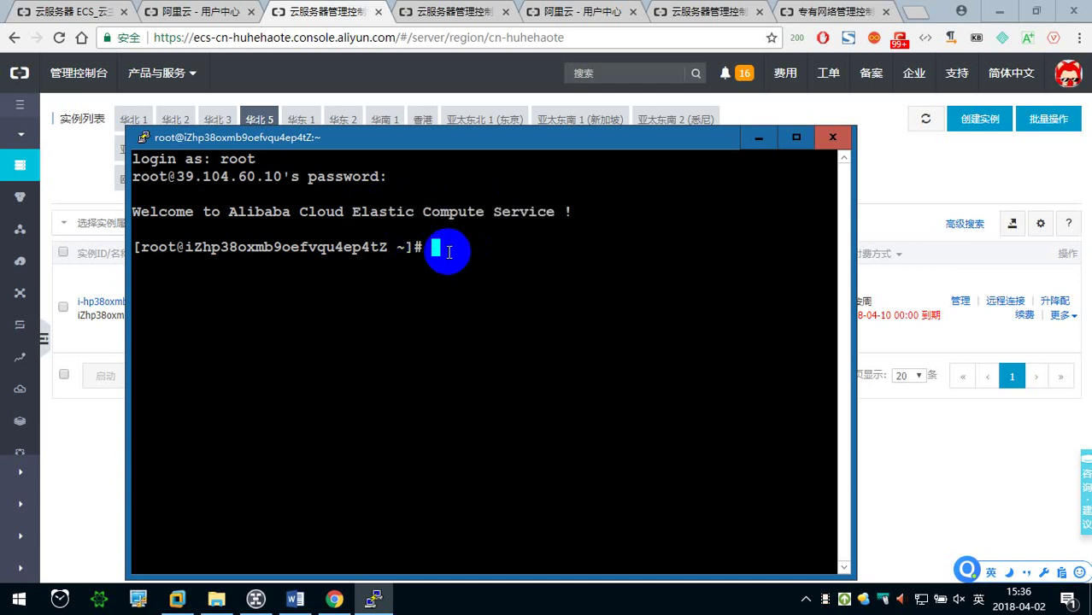
pyautogui.doubleClick(494, 262)
pyautogui.click(439, 253)
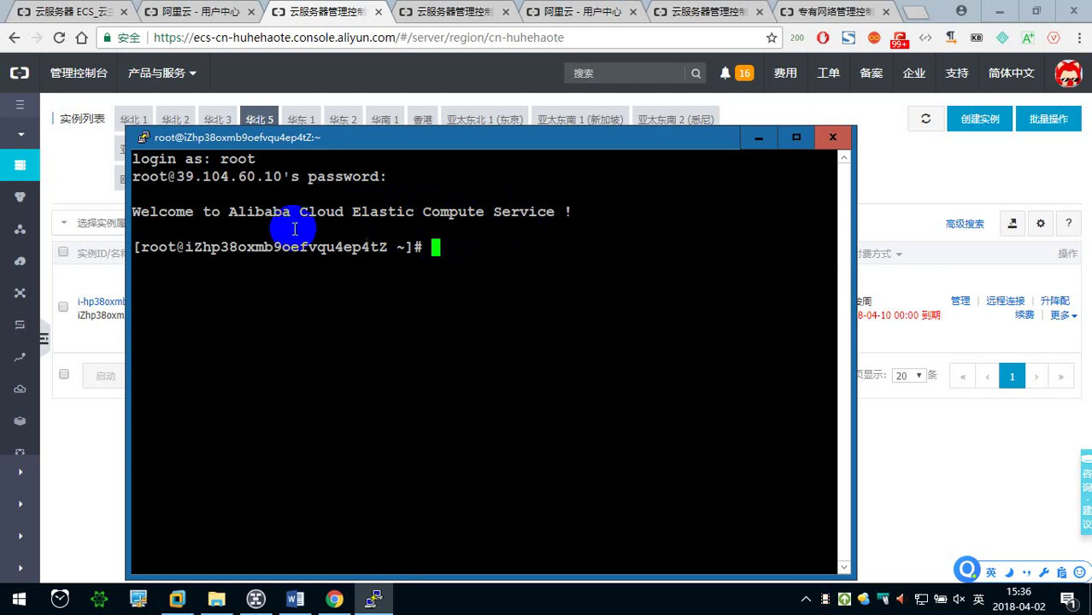
pyautogui.hotkey('ctrl', 'alt', 'a')
pyautogui.moveTo(134, 148); pyautogui.dragTo(656, 262)
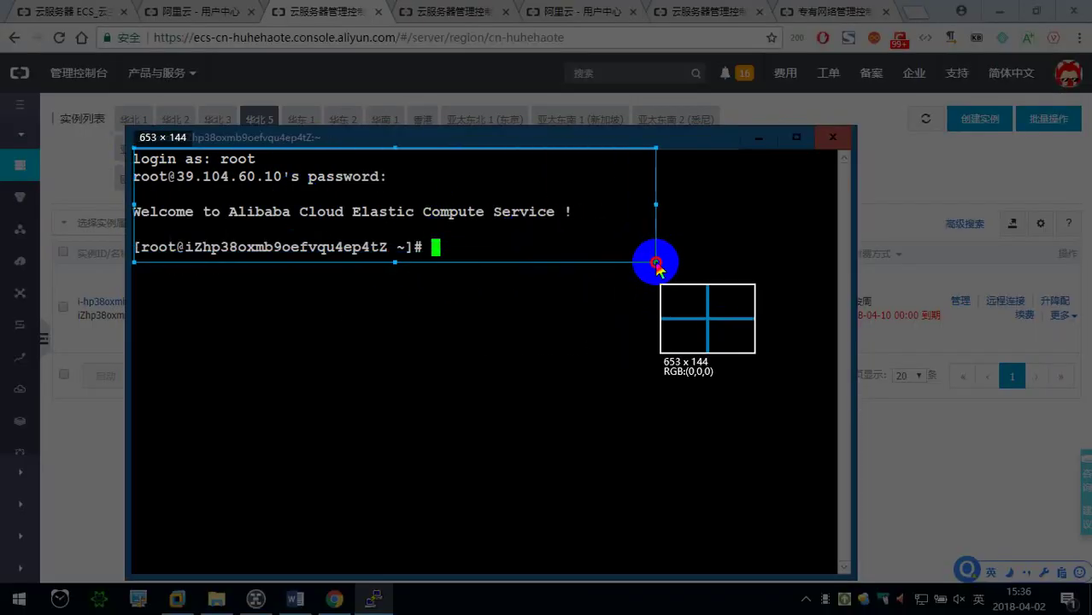
# Step: In Word, type 然后重启服务器，最后可以通过远程终端连接服务器： and paste the PuTTY login screenshot below it
pyautogui.click(632, 279)
pyautogui.click(294, 599)
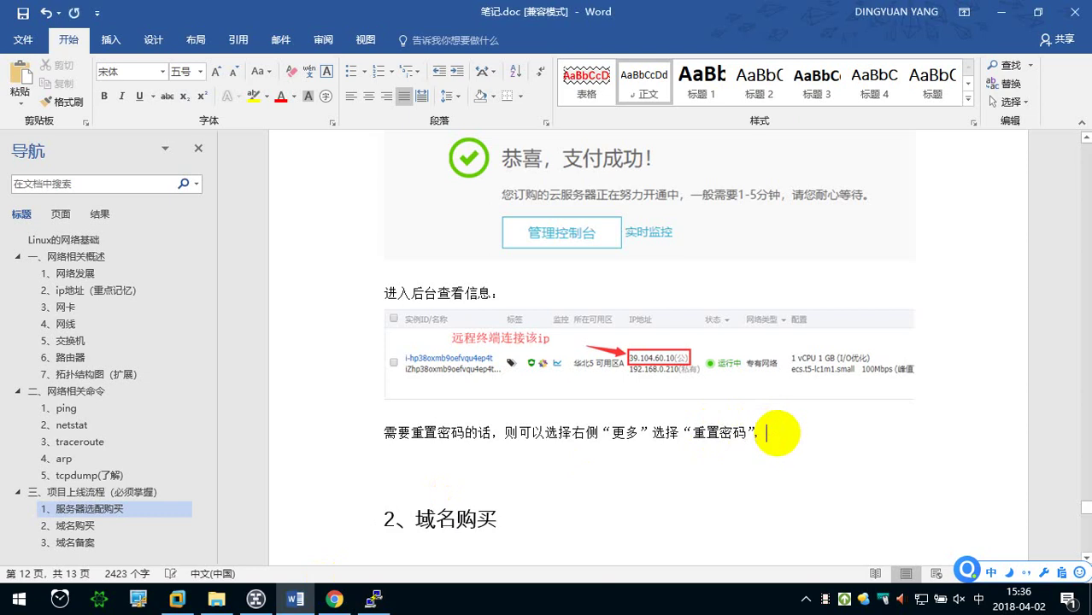
pyautogui.write('ranhou chongqi fuqi')
pyautogui.press('space')
pyautogui.press('BackSpace')
pyautogui.press('BackSpace')
pyautogui.write('fu')
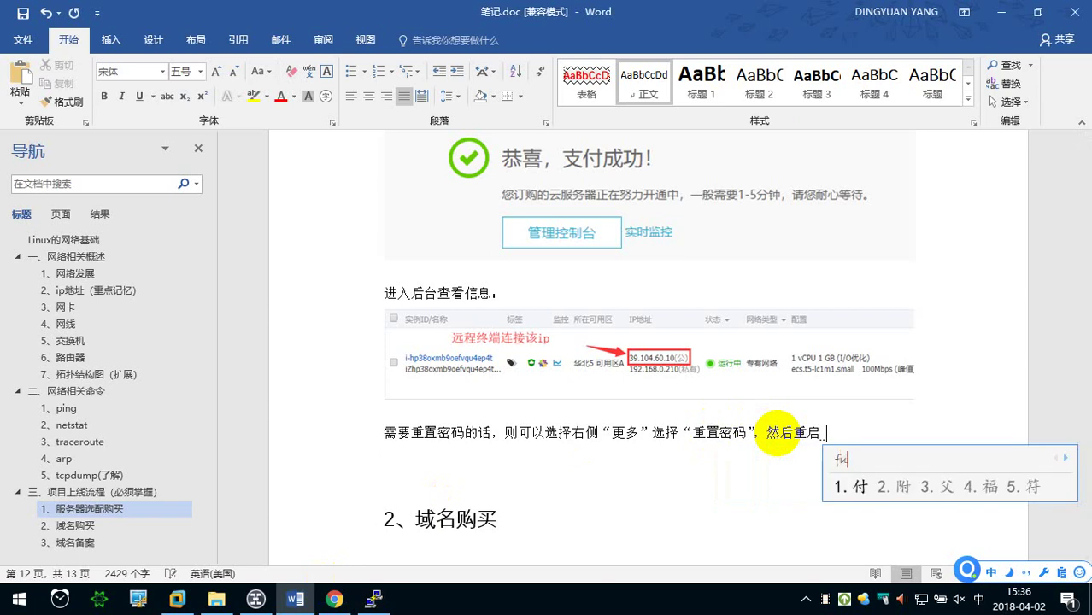
pyautogui.write('wuqi ')
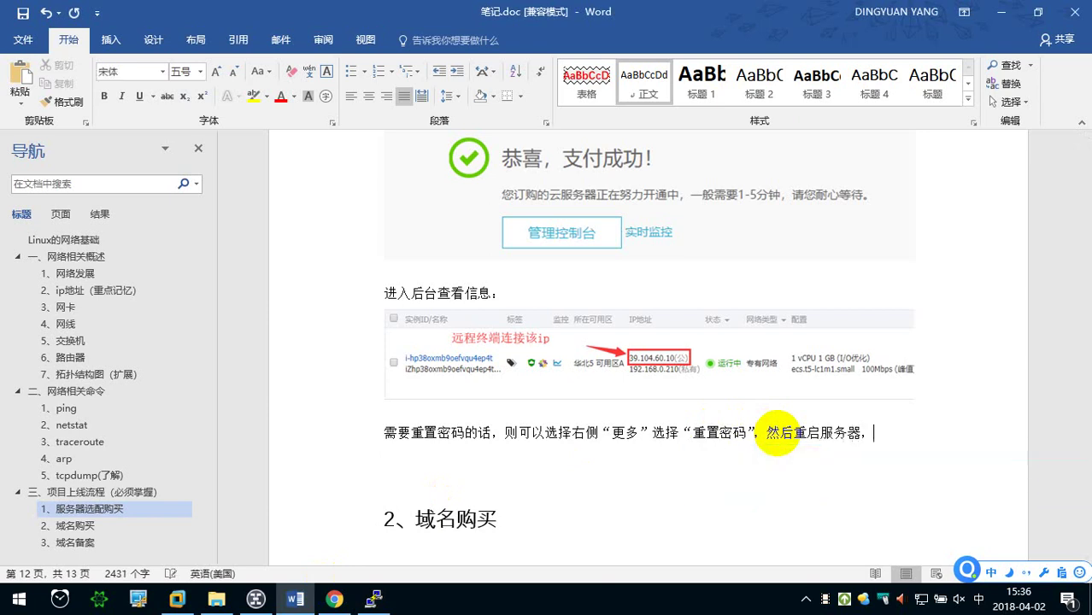
pyautogui.write('zuih keyi tongg ')
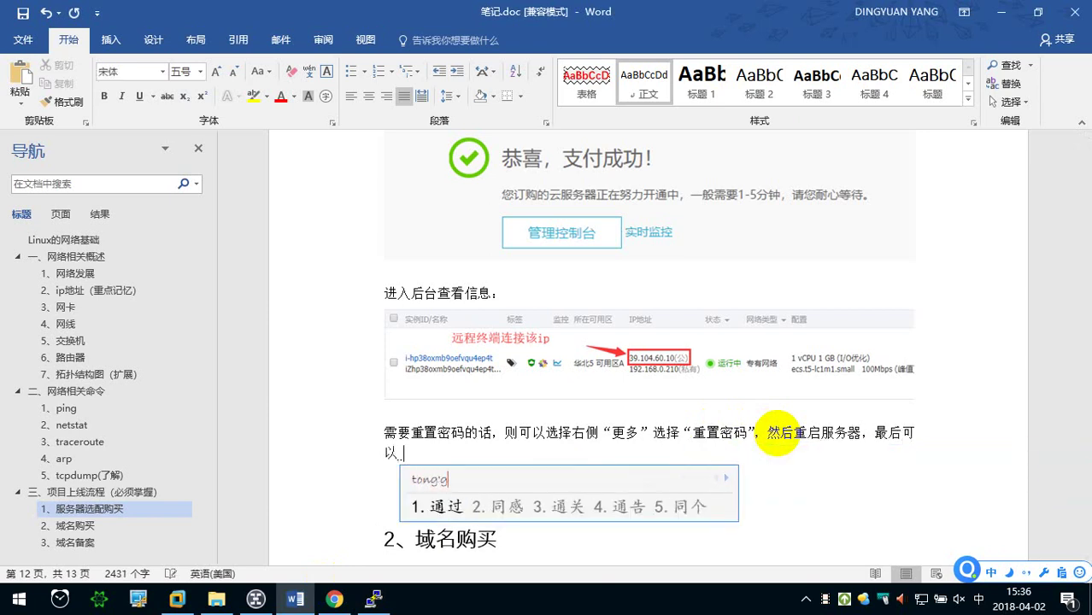
pyautogui.write('yuancheng zhongduan lianjie3fuwuq ：')
pyautogui.press('Return')
pyautogui.hotkey('ctrl', 'v')
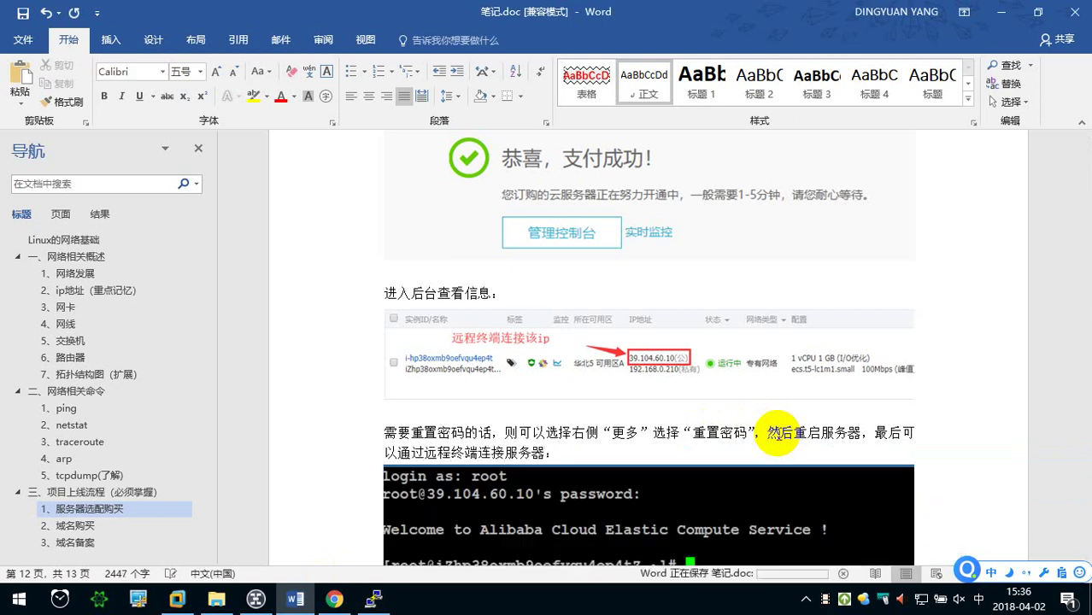
pyautogui.scroll(-3, 635, 395)
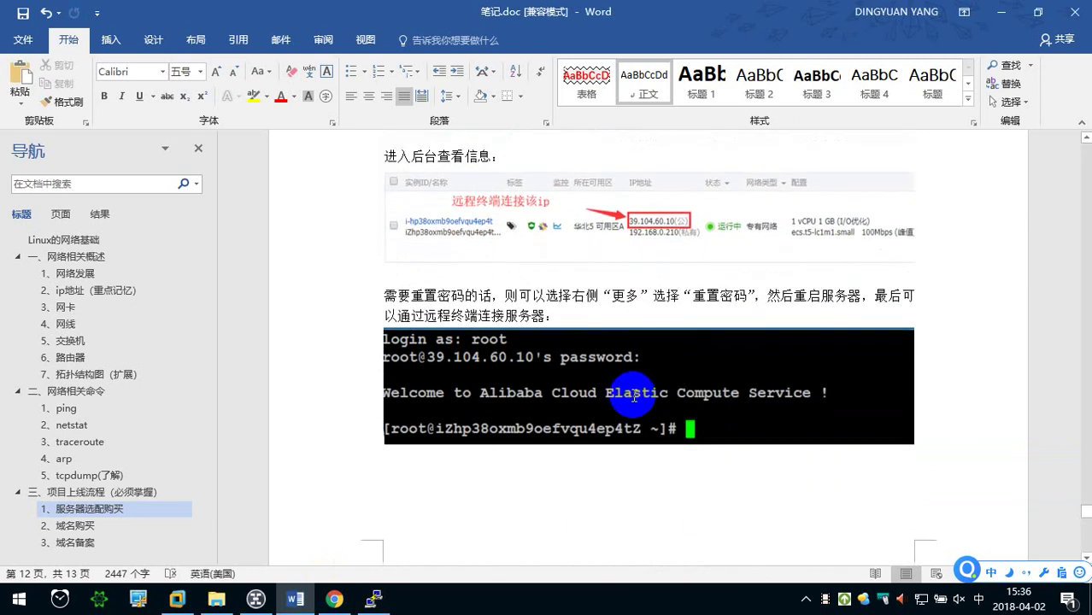
# Step: In the PuTTY terminal, run ls, ll and ls -la / to list the home and root directories
pyautogui.click(374, 598)
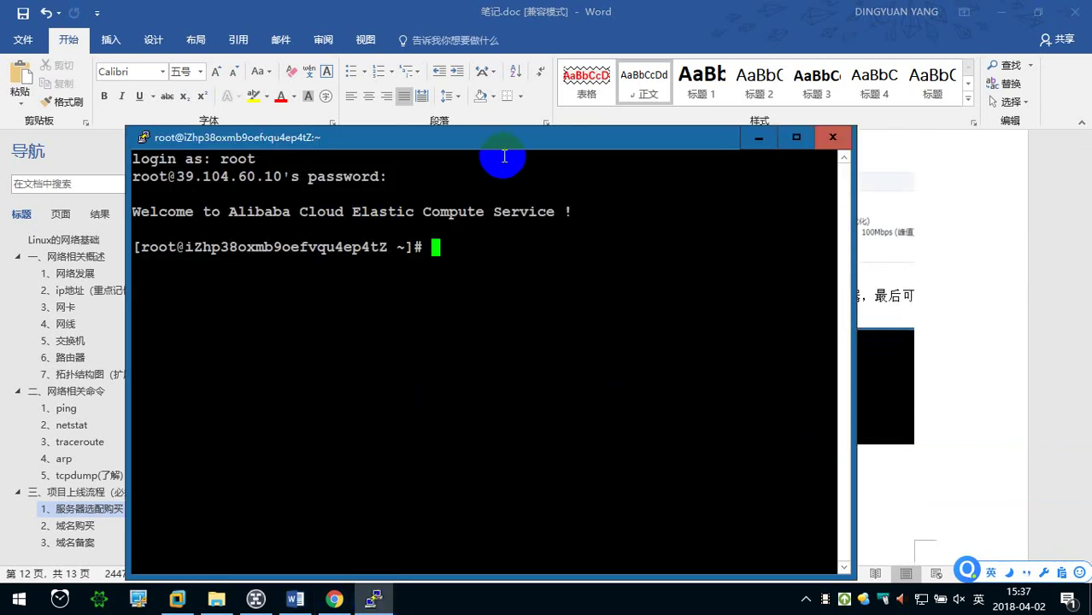
pyautogui.moveTo(488, 135); pyautogui.dragTo(505, 88)
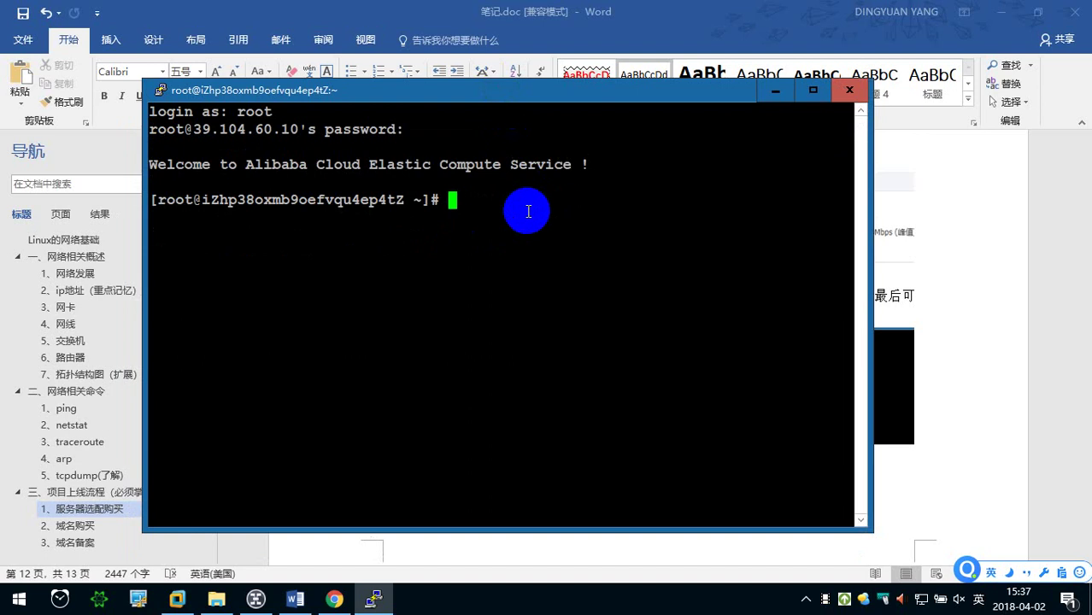
pyautogui.write('ls')
pyautogui.press('Return')
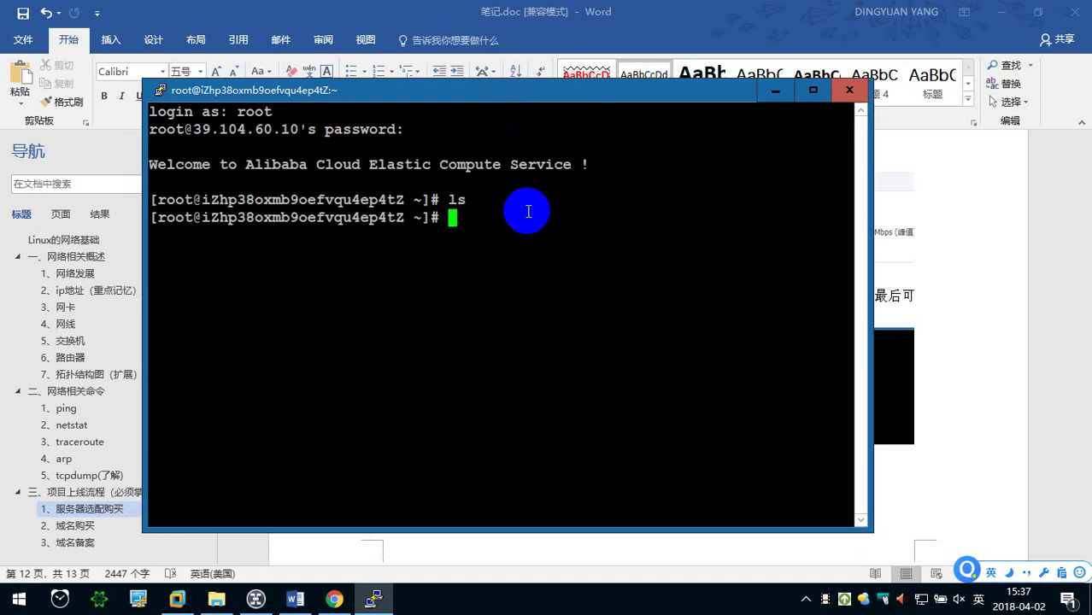
pyautogui.write('l')
pyautogui.press('Return')
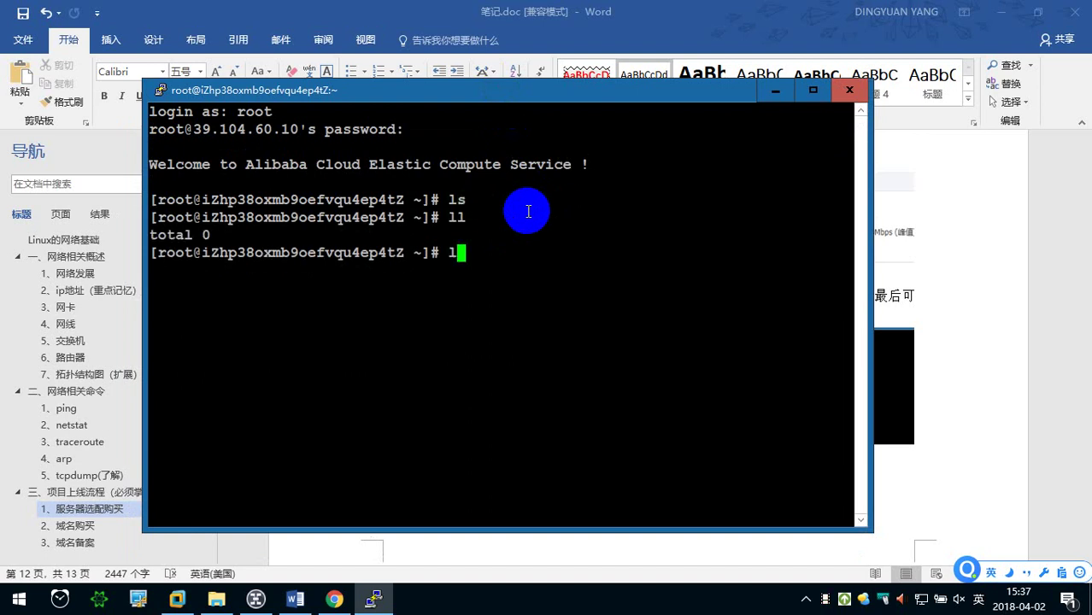
pyautogui.write('la /')
pyautogui.press('Return')
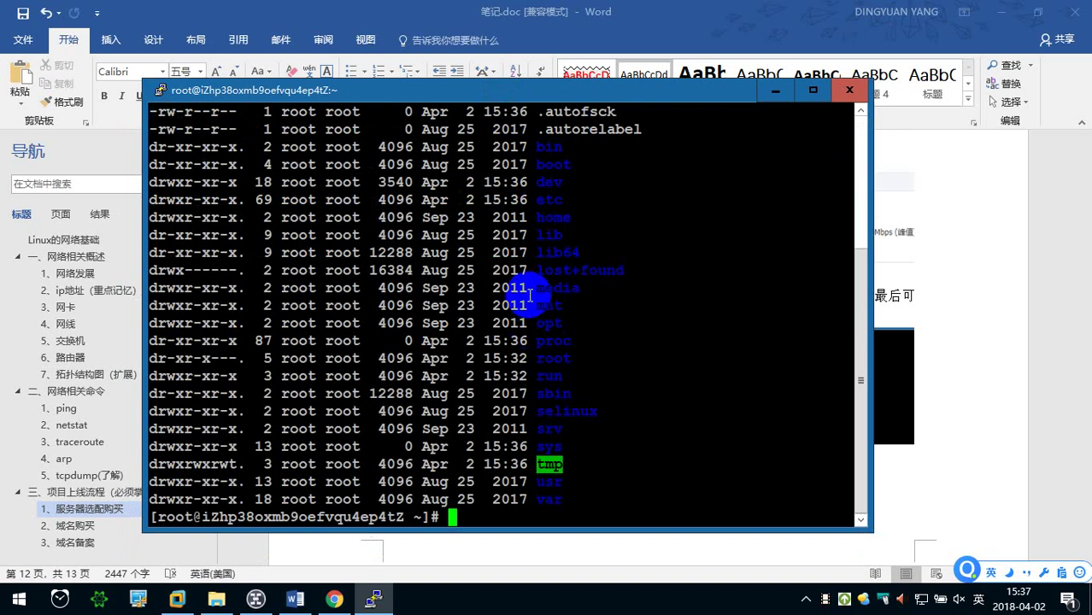
# Step: Print /etc/passwd with cat, then return to the Word notes
pyautogui.write('vim')
pyautogui.press('BackSpace')
pyautogui.press('BackSpace')
pyautogui.write('cat /')
pyautogui.write('etc/passwd')
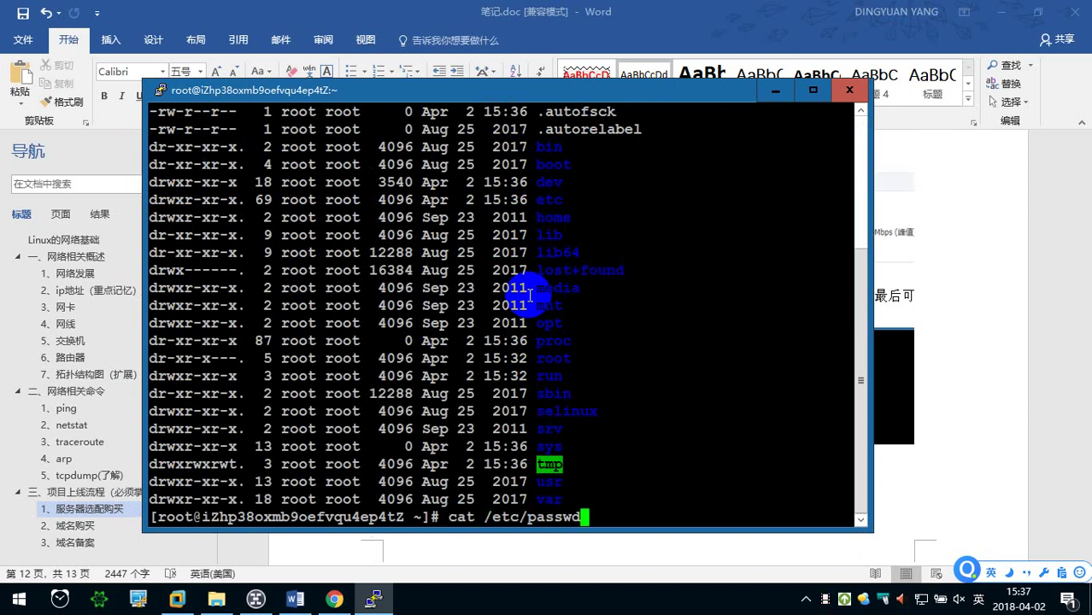
pyautogui.press('Return')
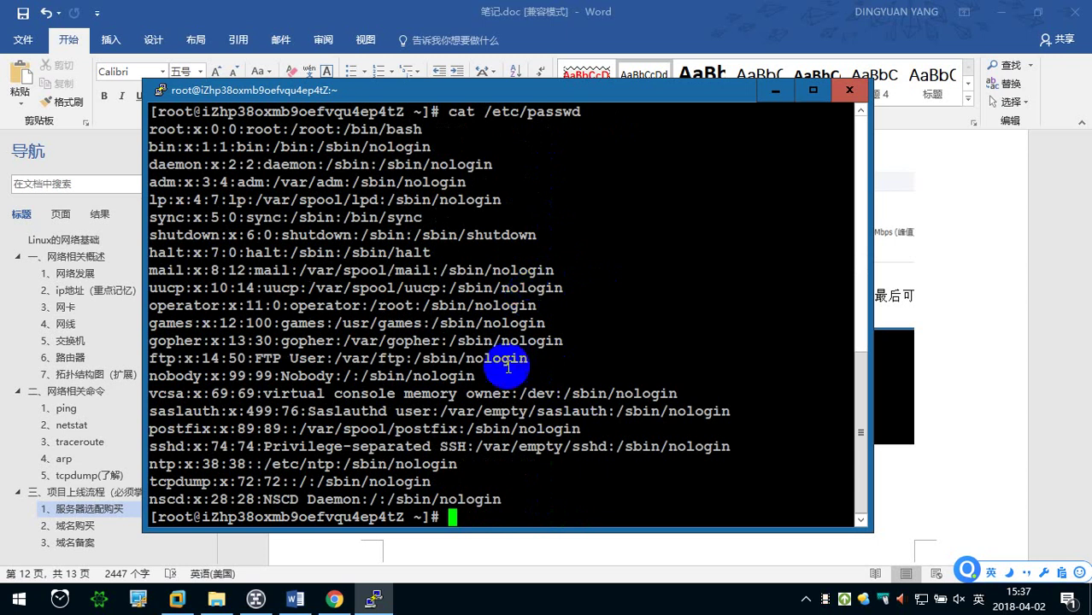
pyautogui.click(958, 338)
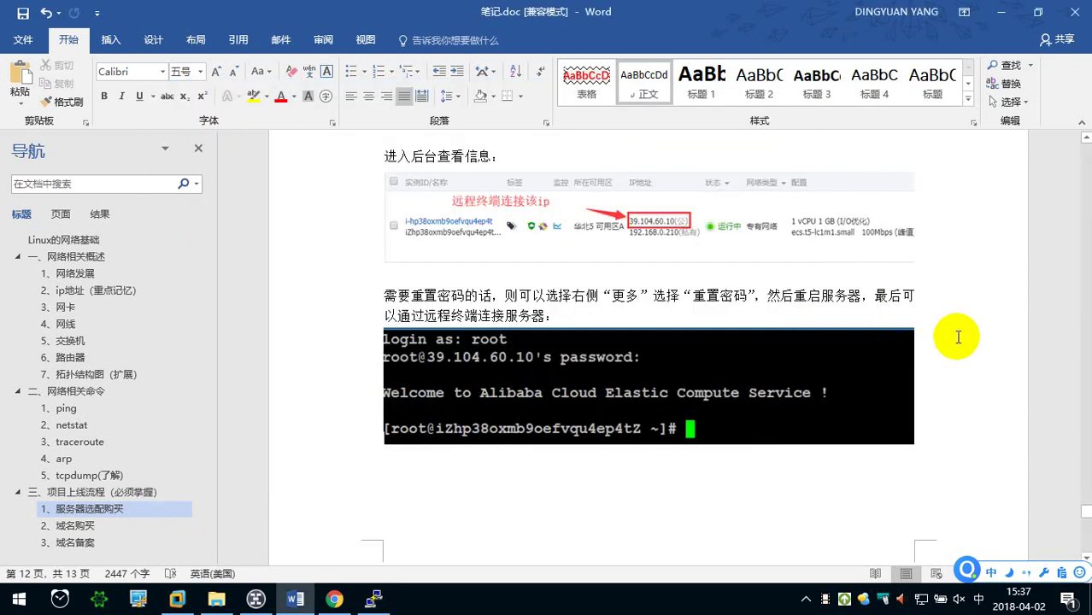